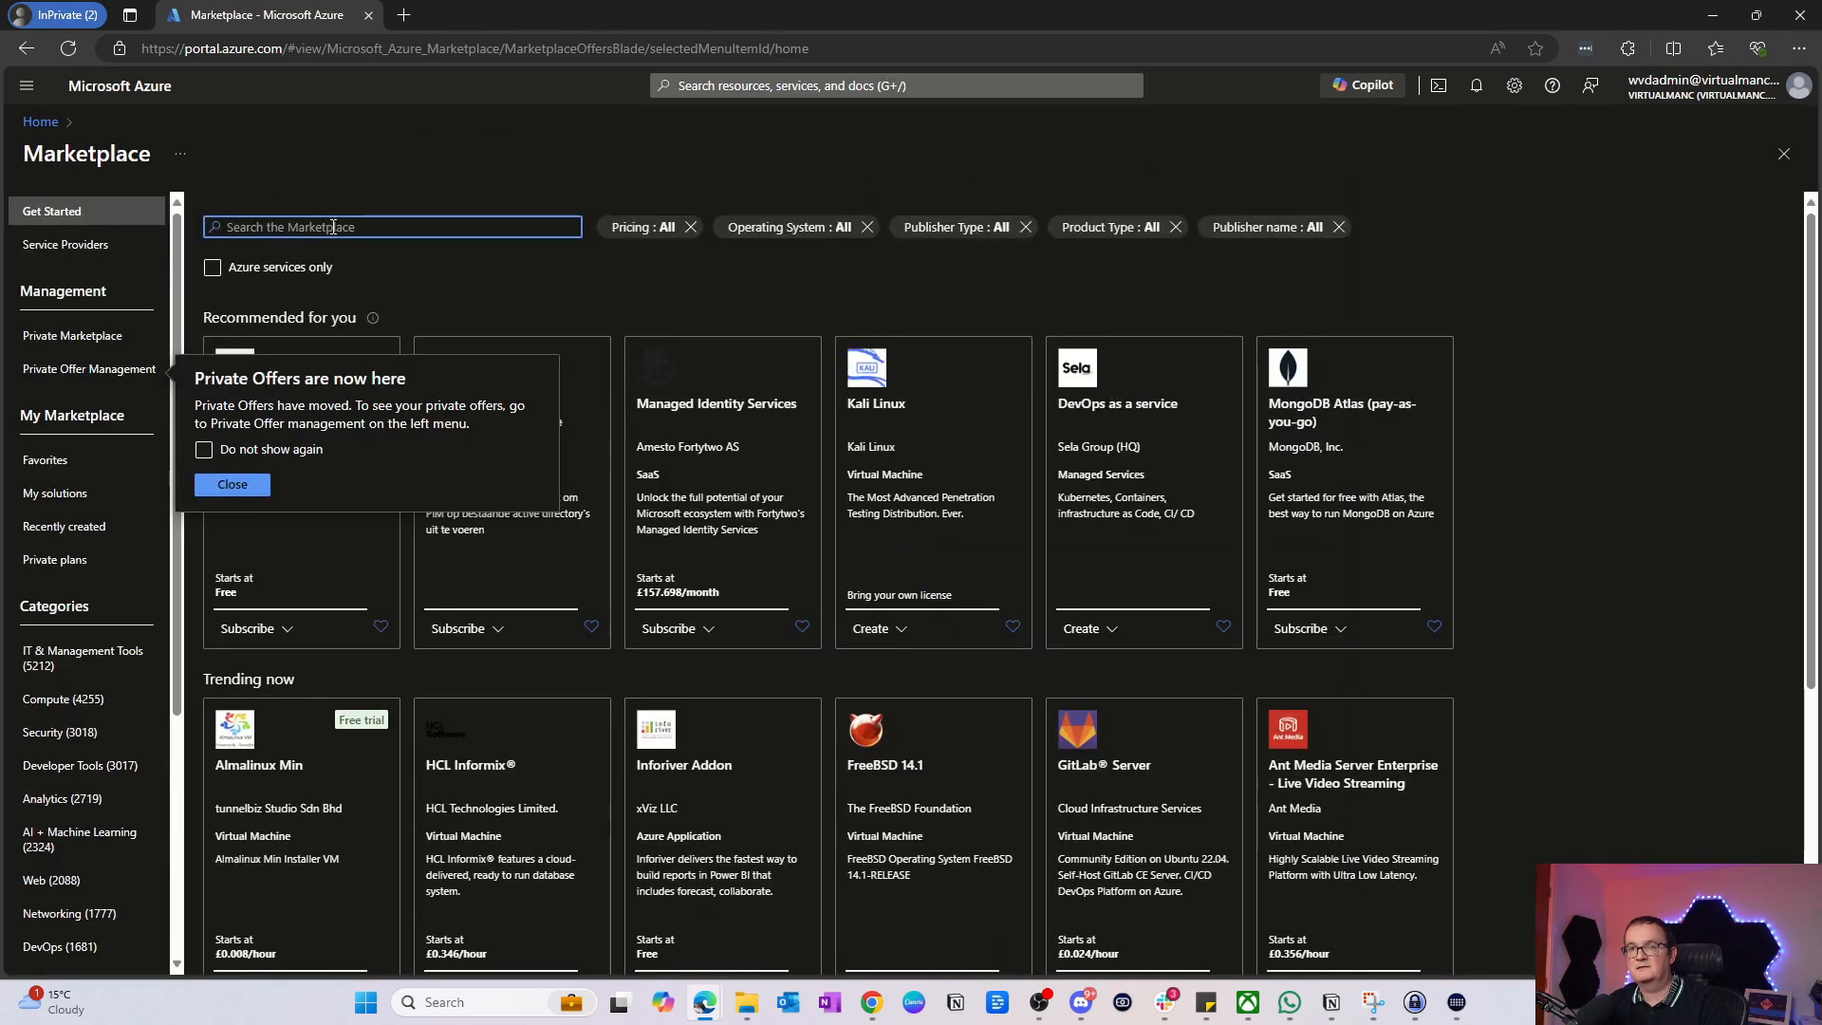
# Step: Search the Marketplace for 'nerdio' and start a Nerdio Manager for Enterprise NME Plan
pyautogui.click(333, 227)
pyautogui.write('nerdio')
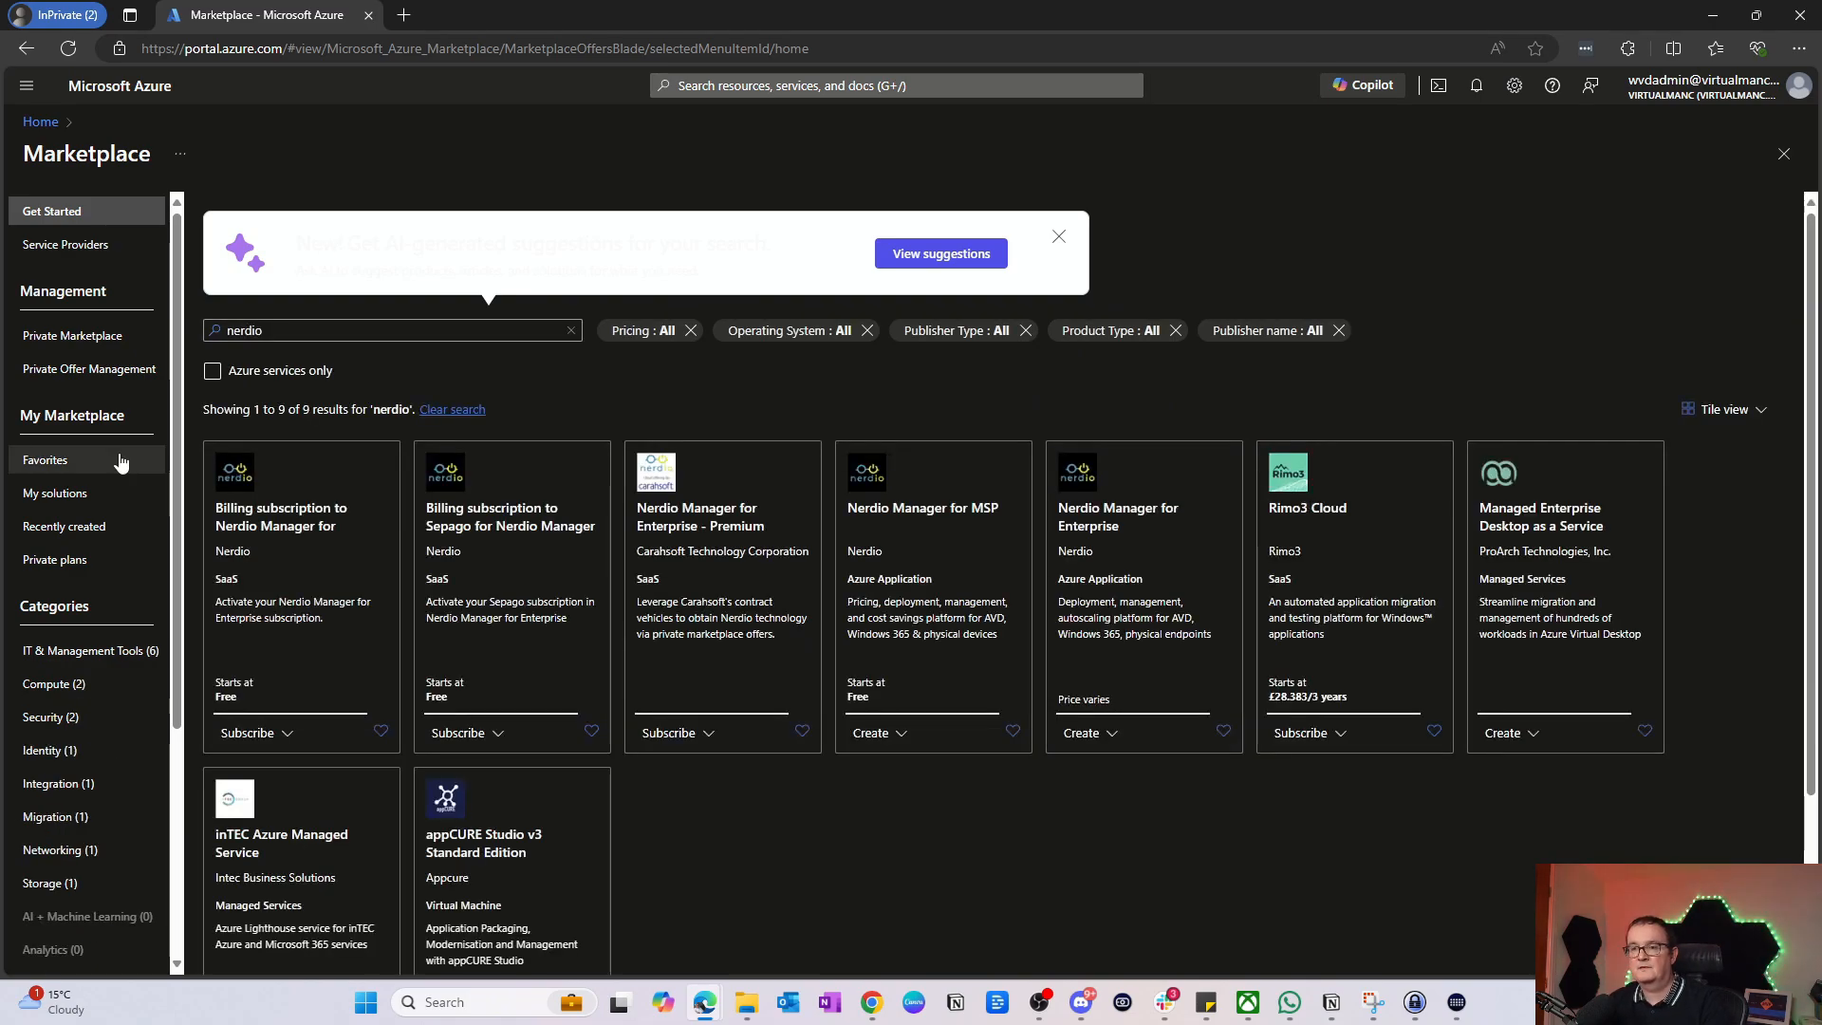
pyautogui.click(1111, 516)
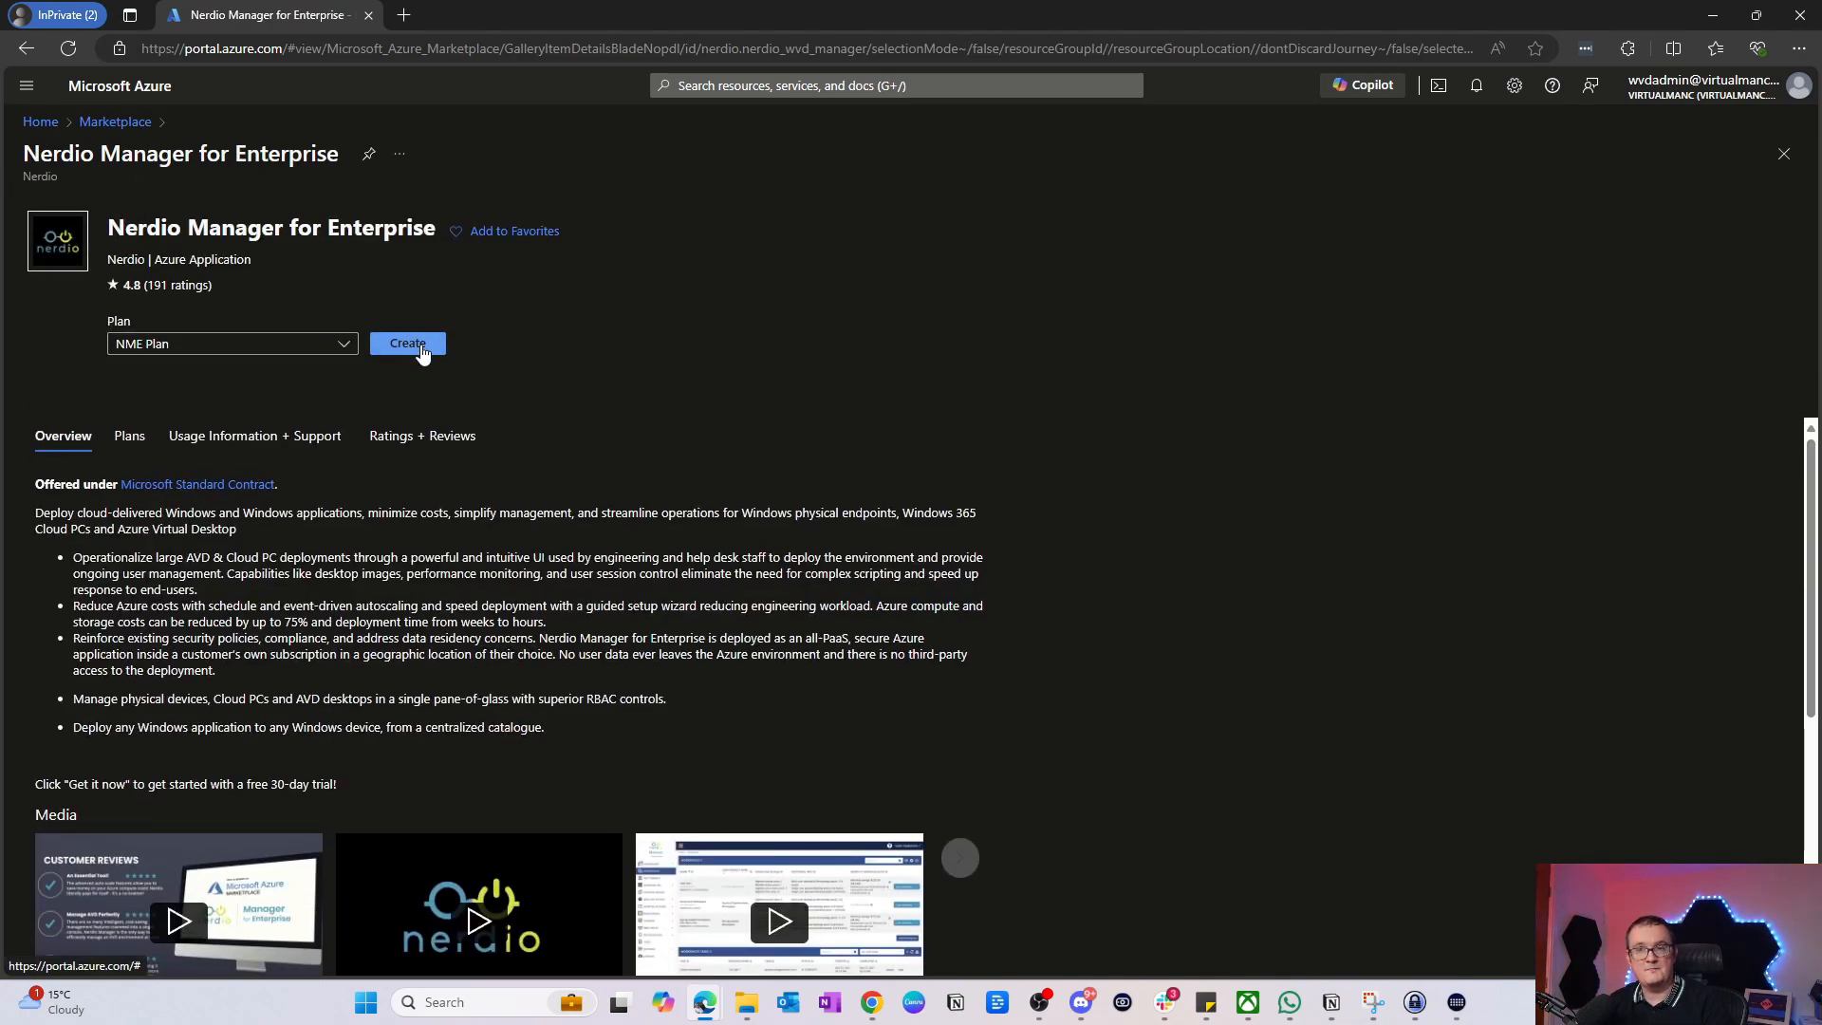
pyautogui.click(408, 343)
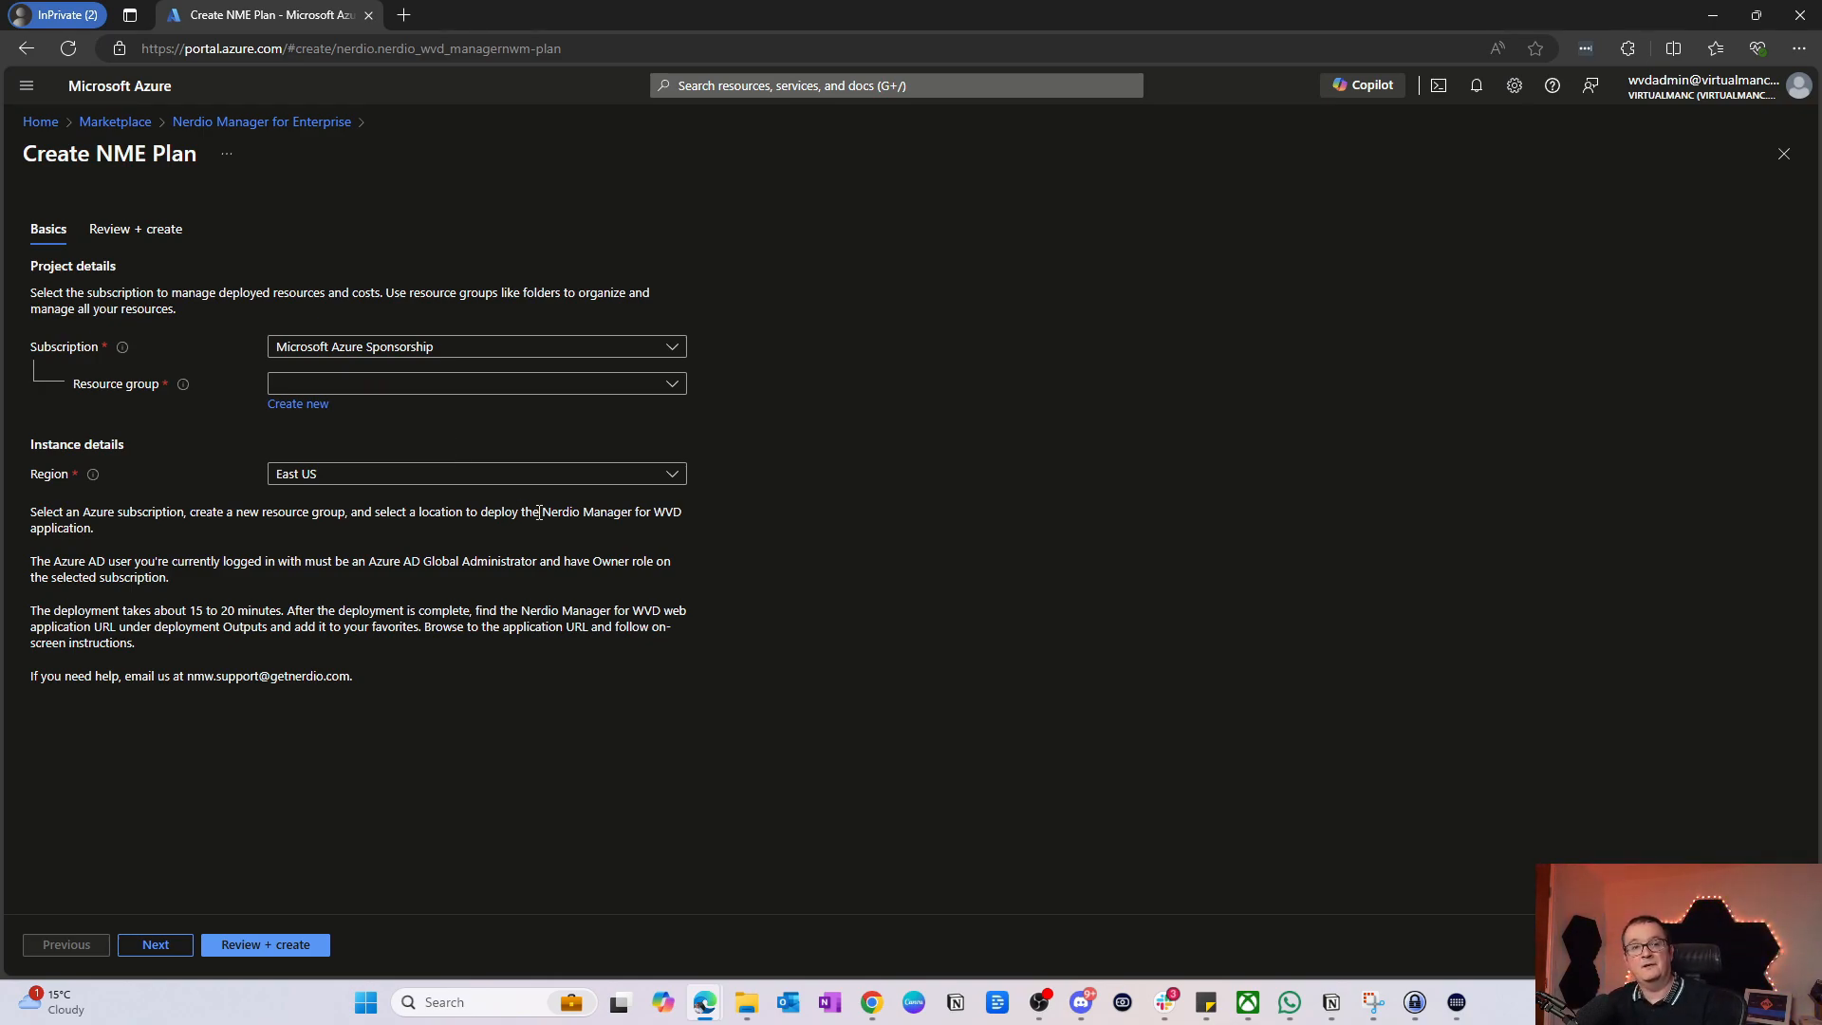
# Step: Set resource group nerdioyoutube and region UK South, then go to Review + create
pyautogui.click(542, 389)
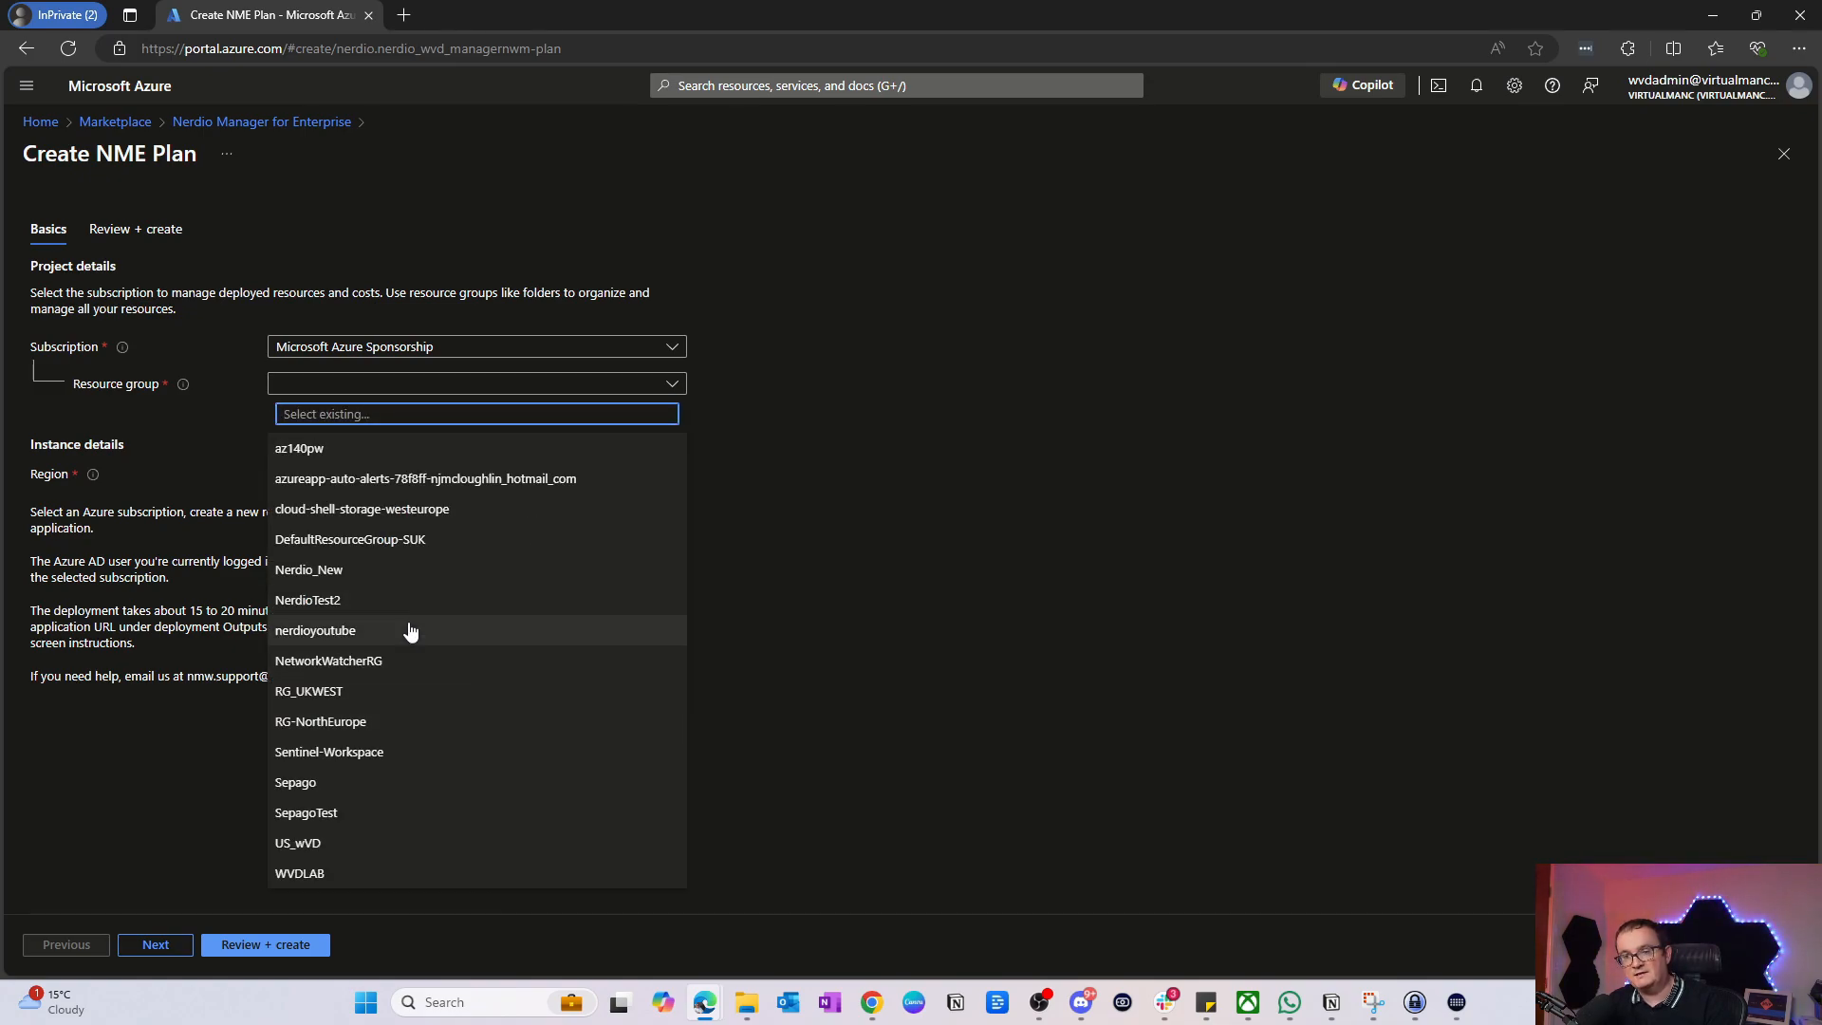
pyautogui.click(367, 634)
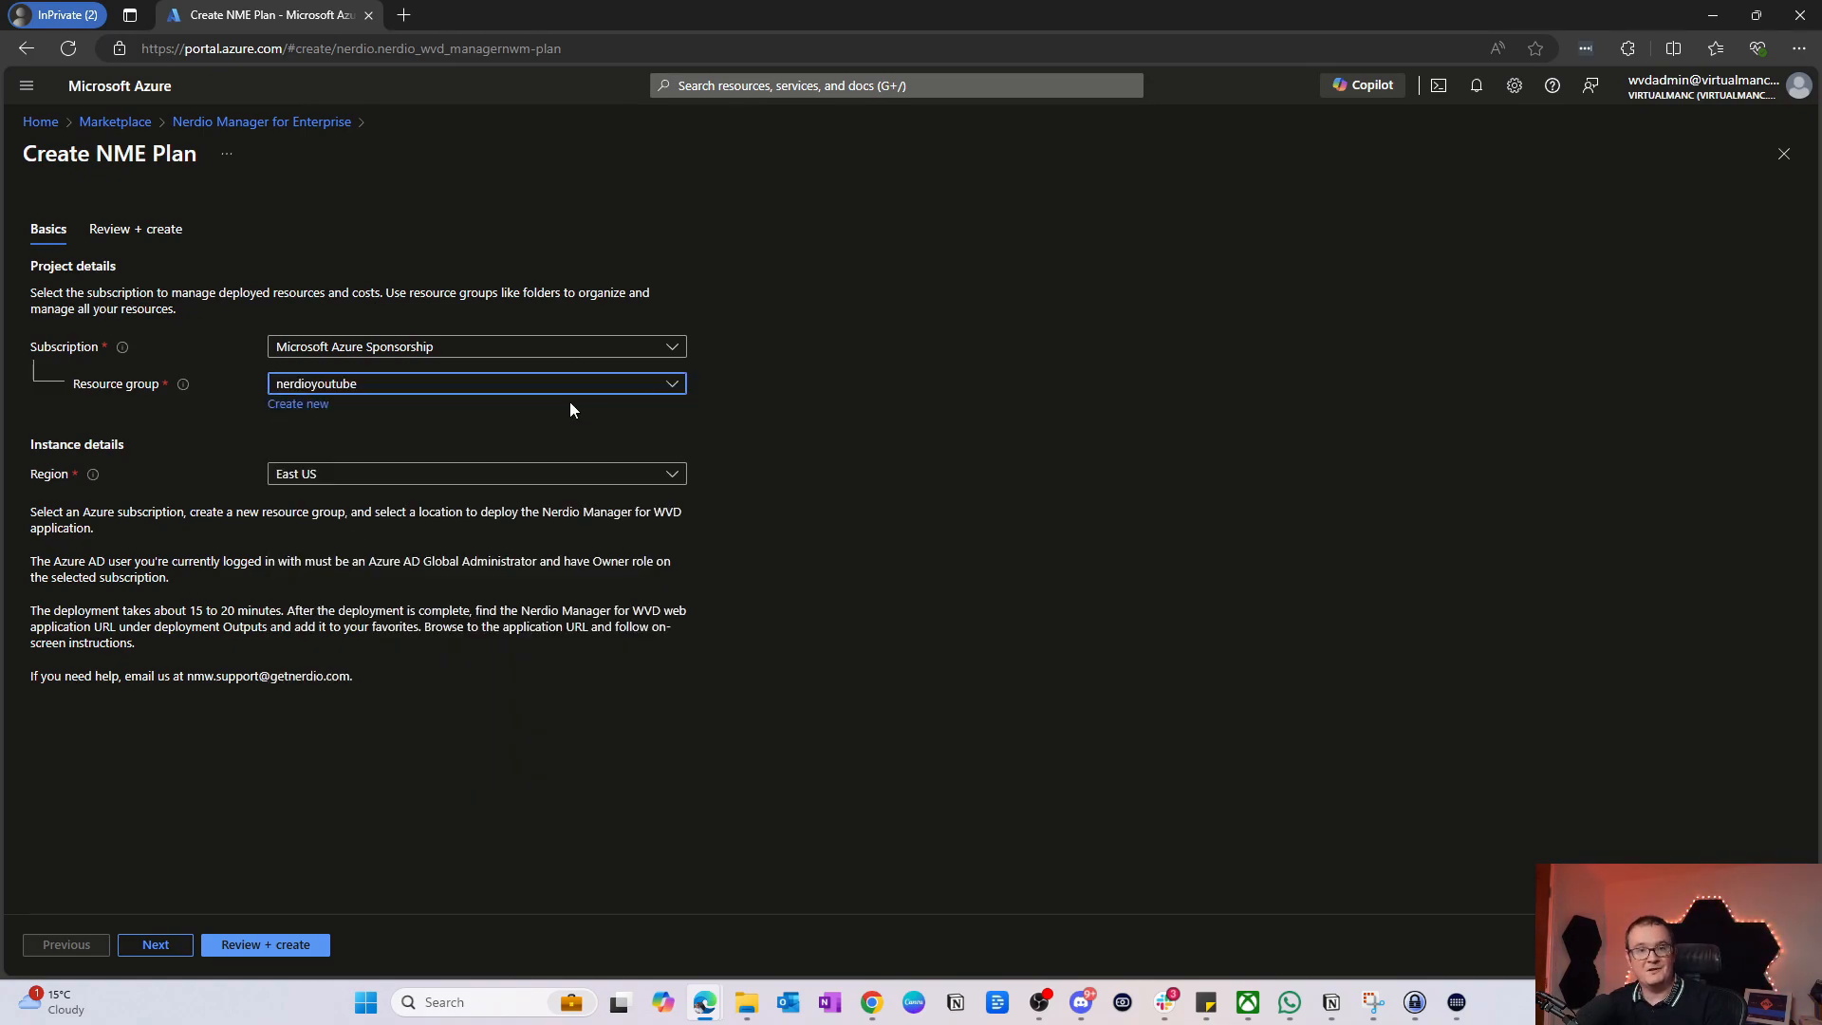
pyautogui.click(359, 480)
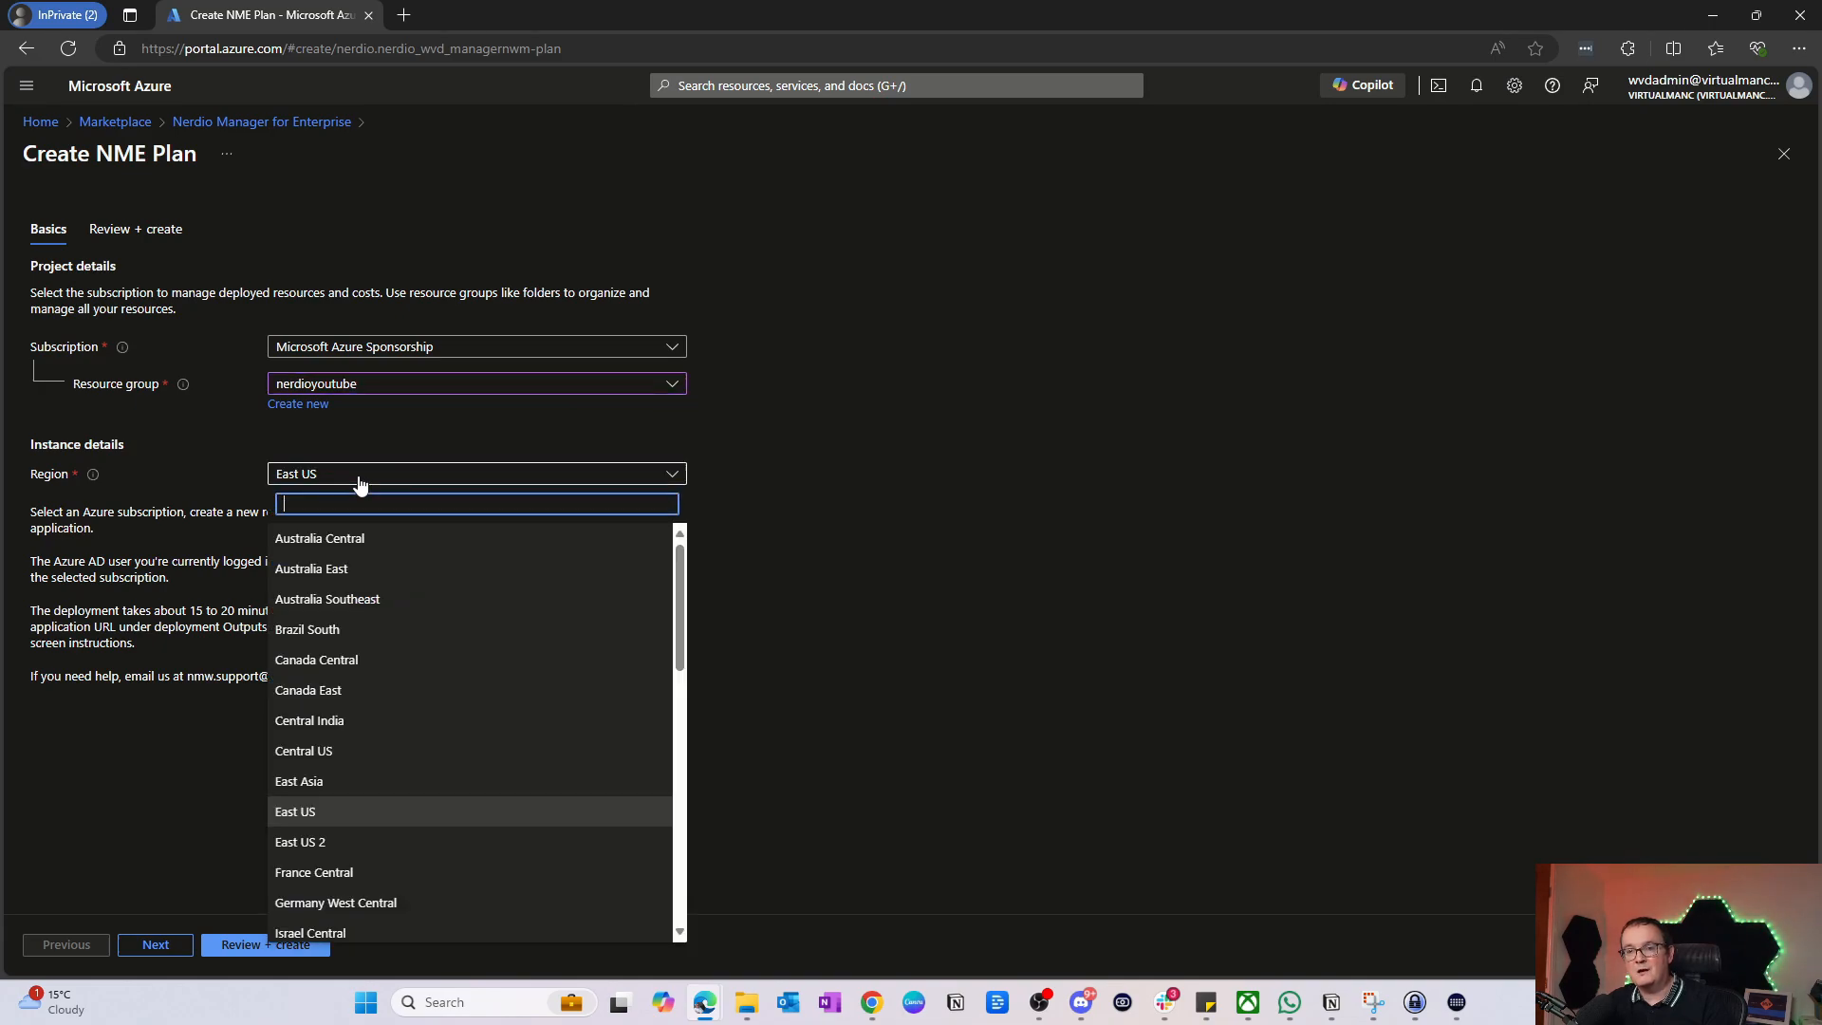
pyautogui.scroll(-5, 375, 684)
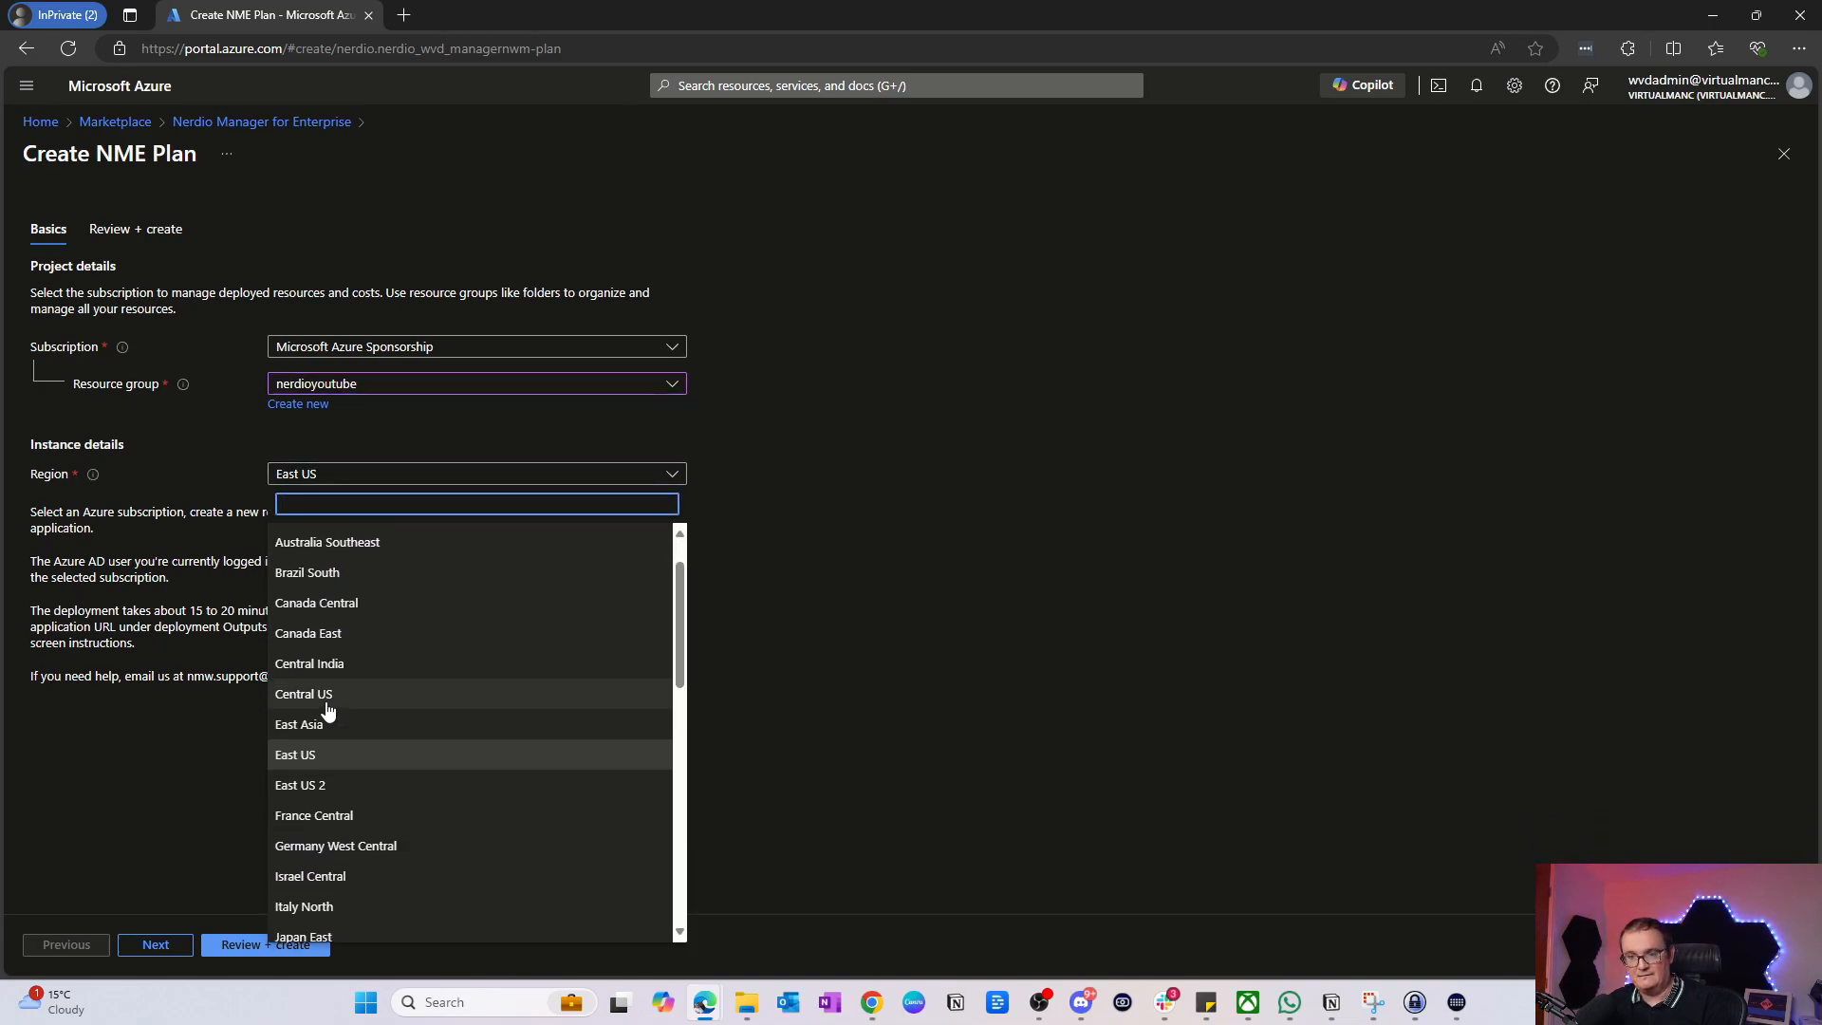
pyautogui.scroll(-4, 366, 826)
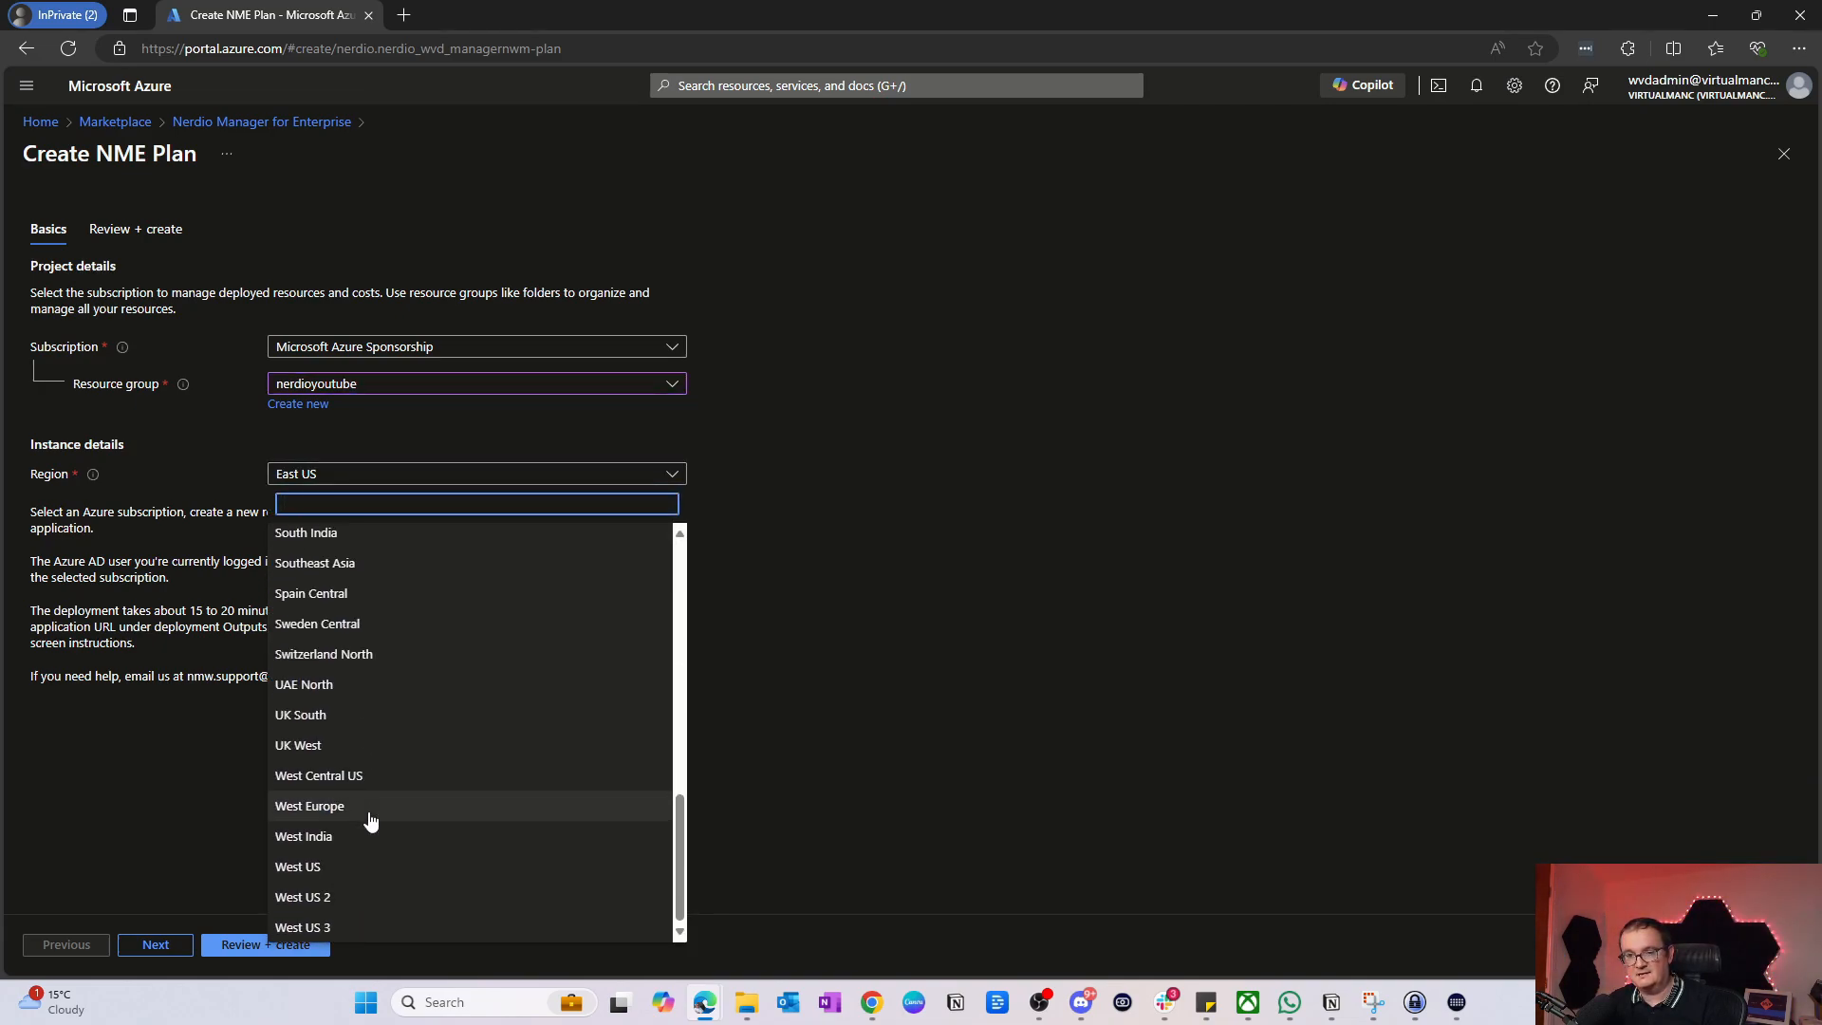
pyautogui.click(373, 715)
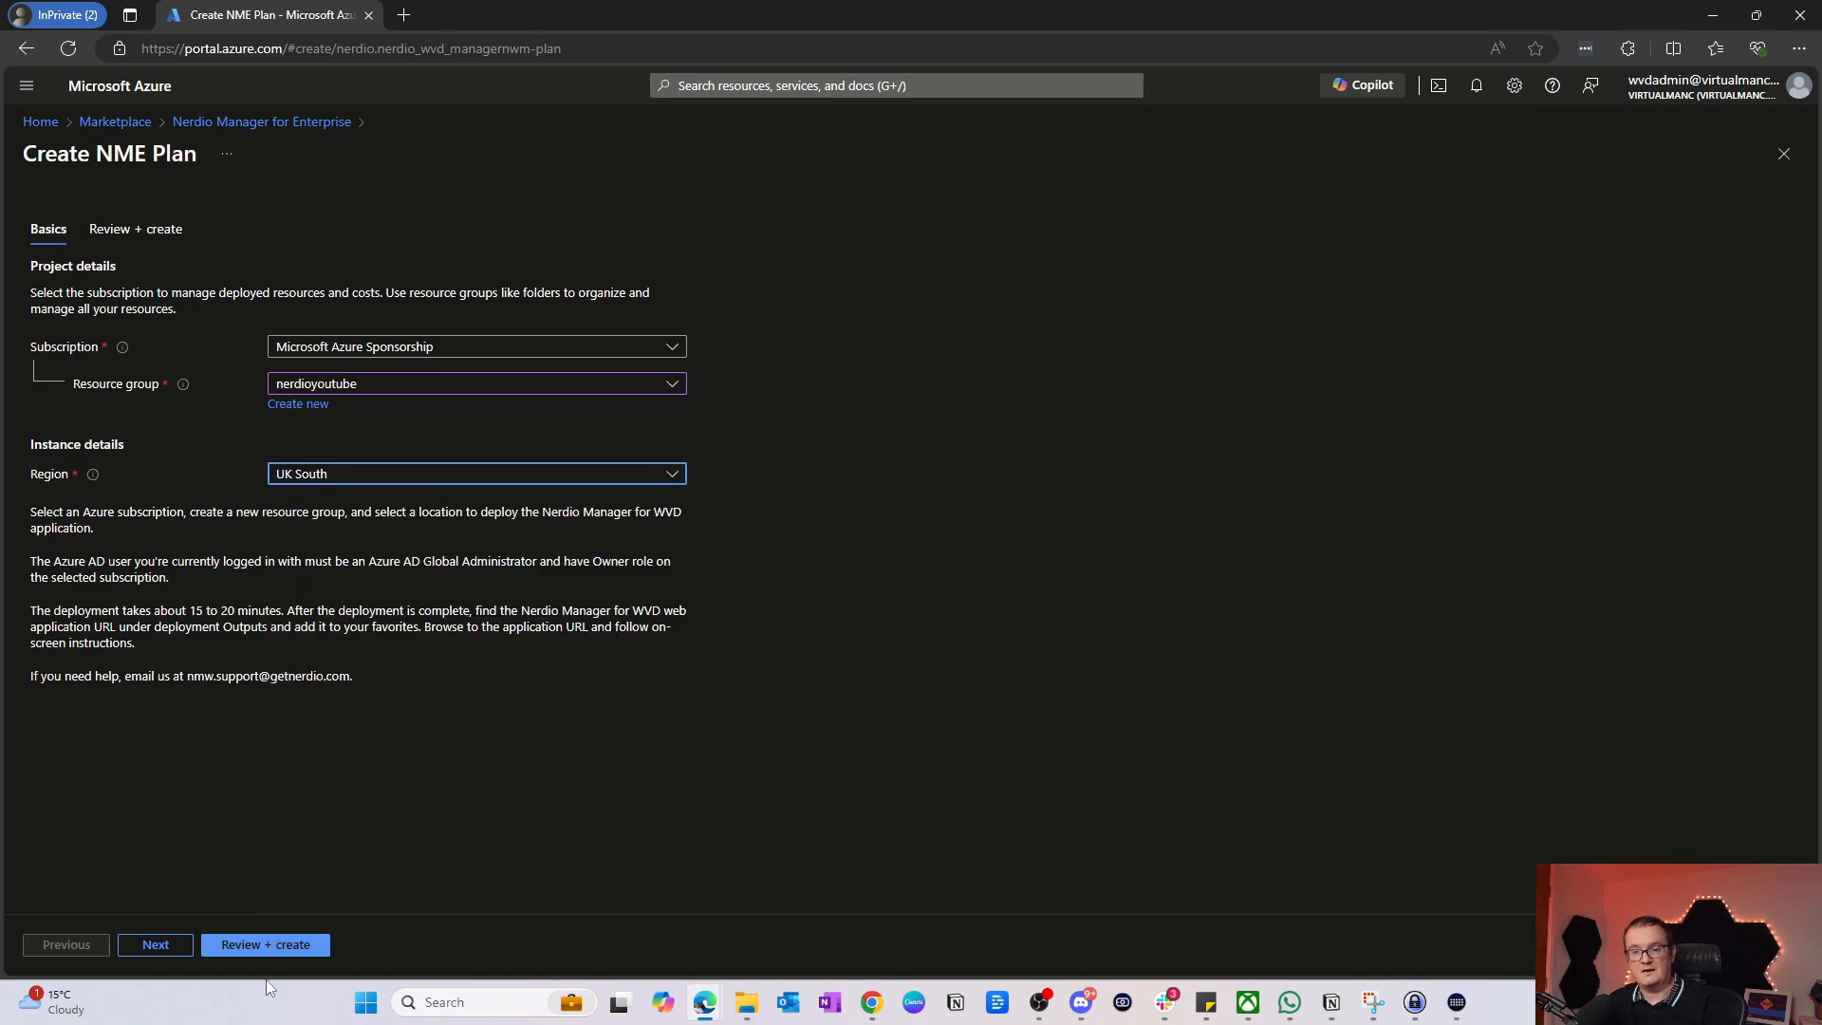
pyautogui.click(144, 945)
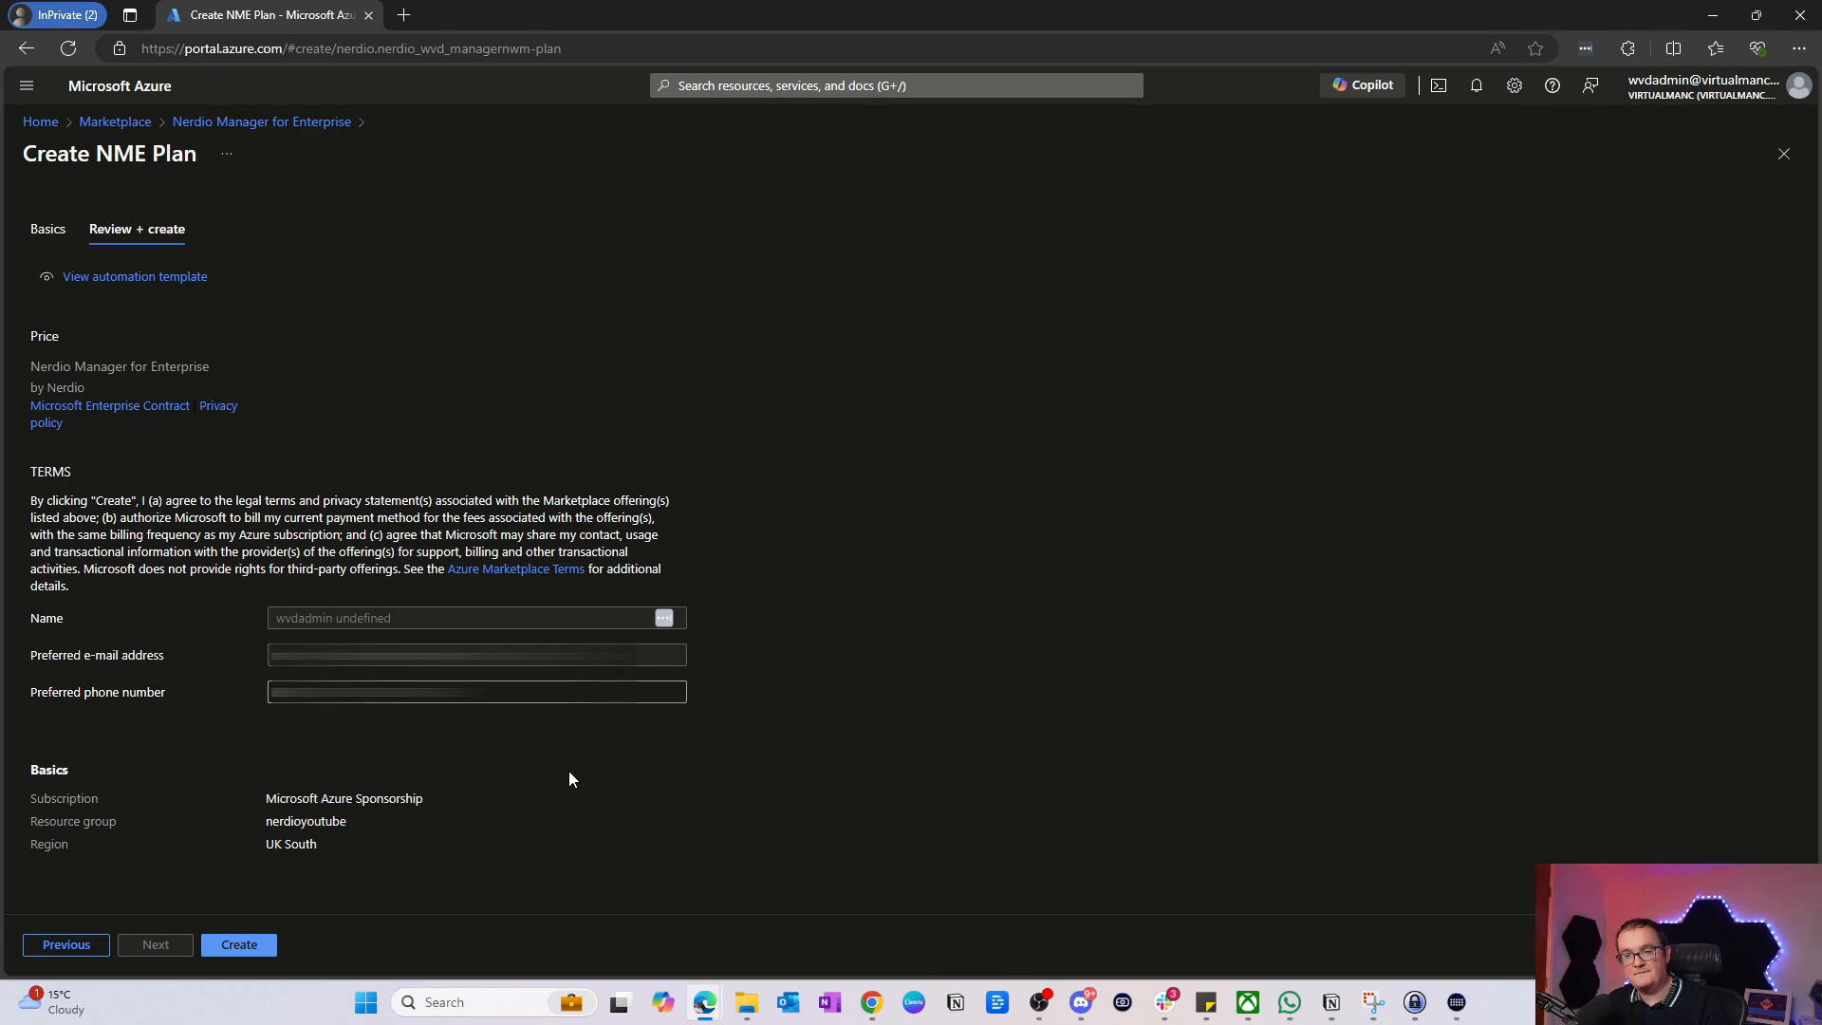
# Step: Create the NME plan and wait until the deployment reports complete
pyautogui.click(236, 947)
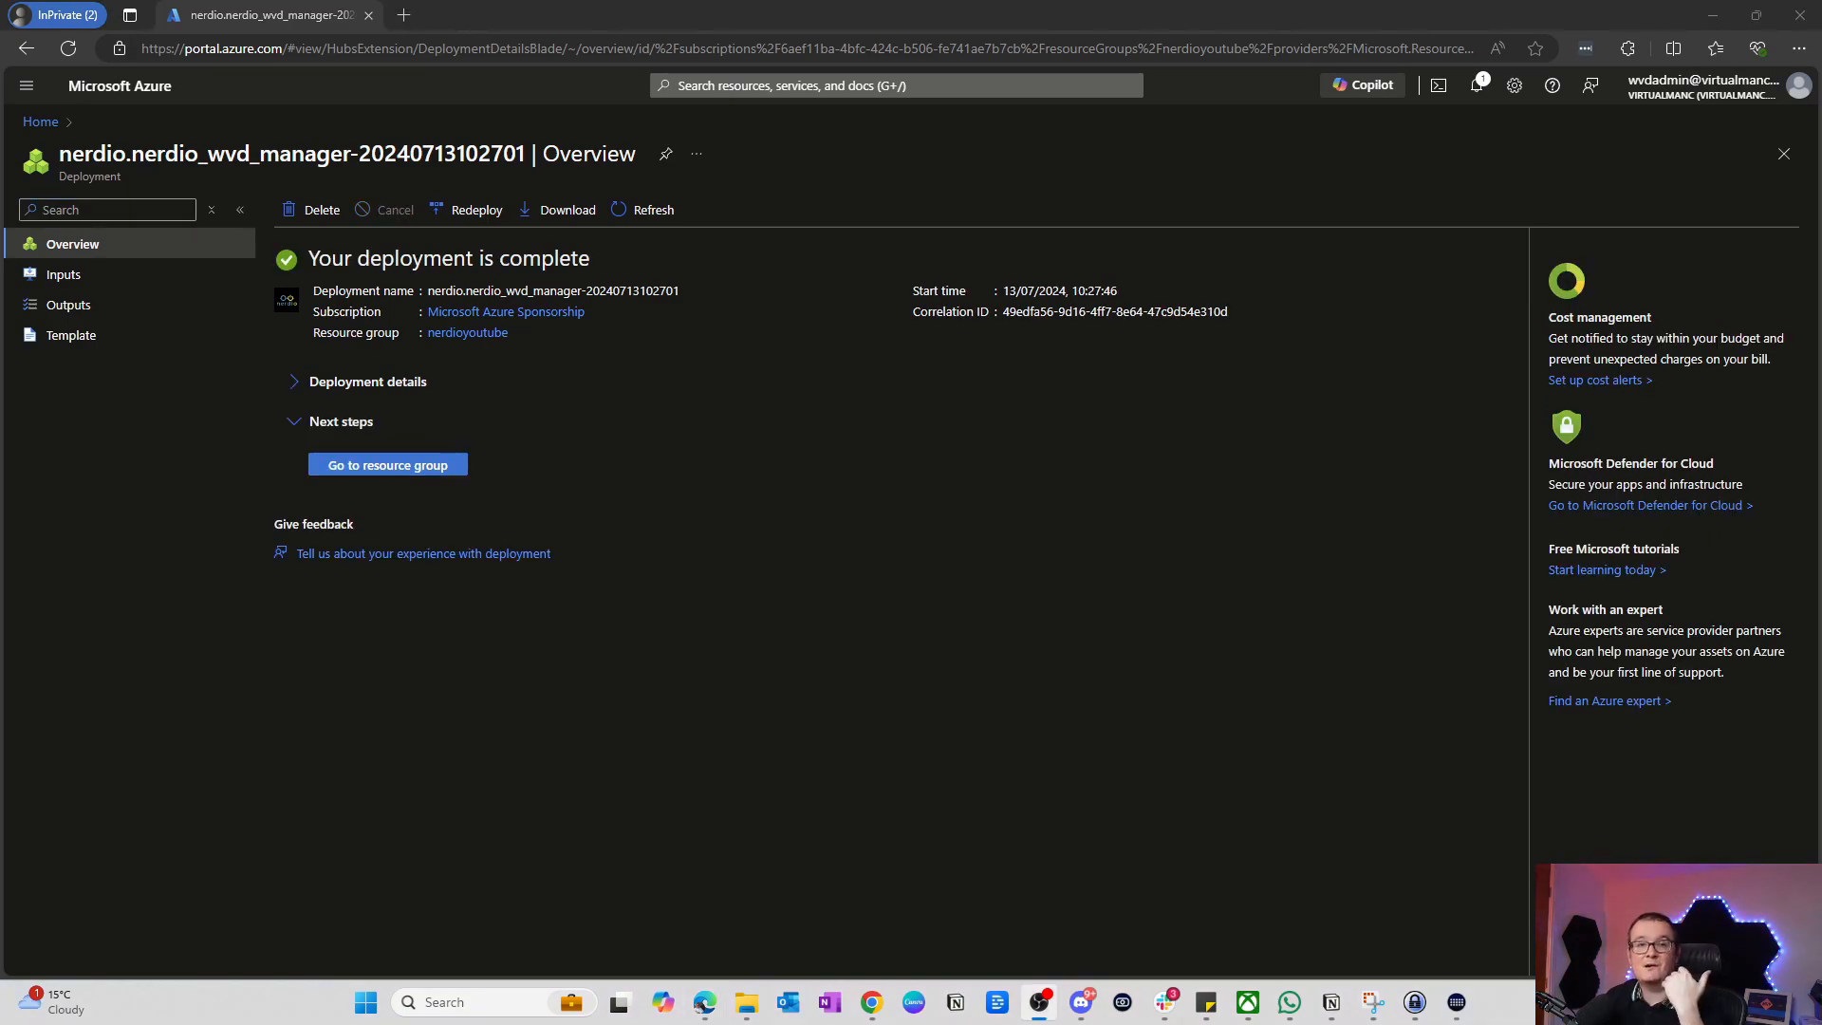
# Step: Review the nerdioyoutube resource group's resources and open the nmw-app-haewy43jaaewc App Service
pyautogui.click(396, 467)
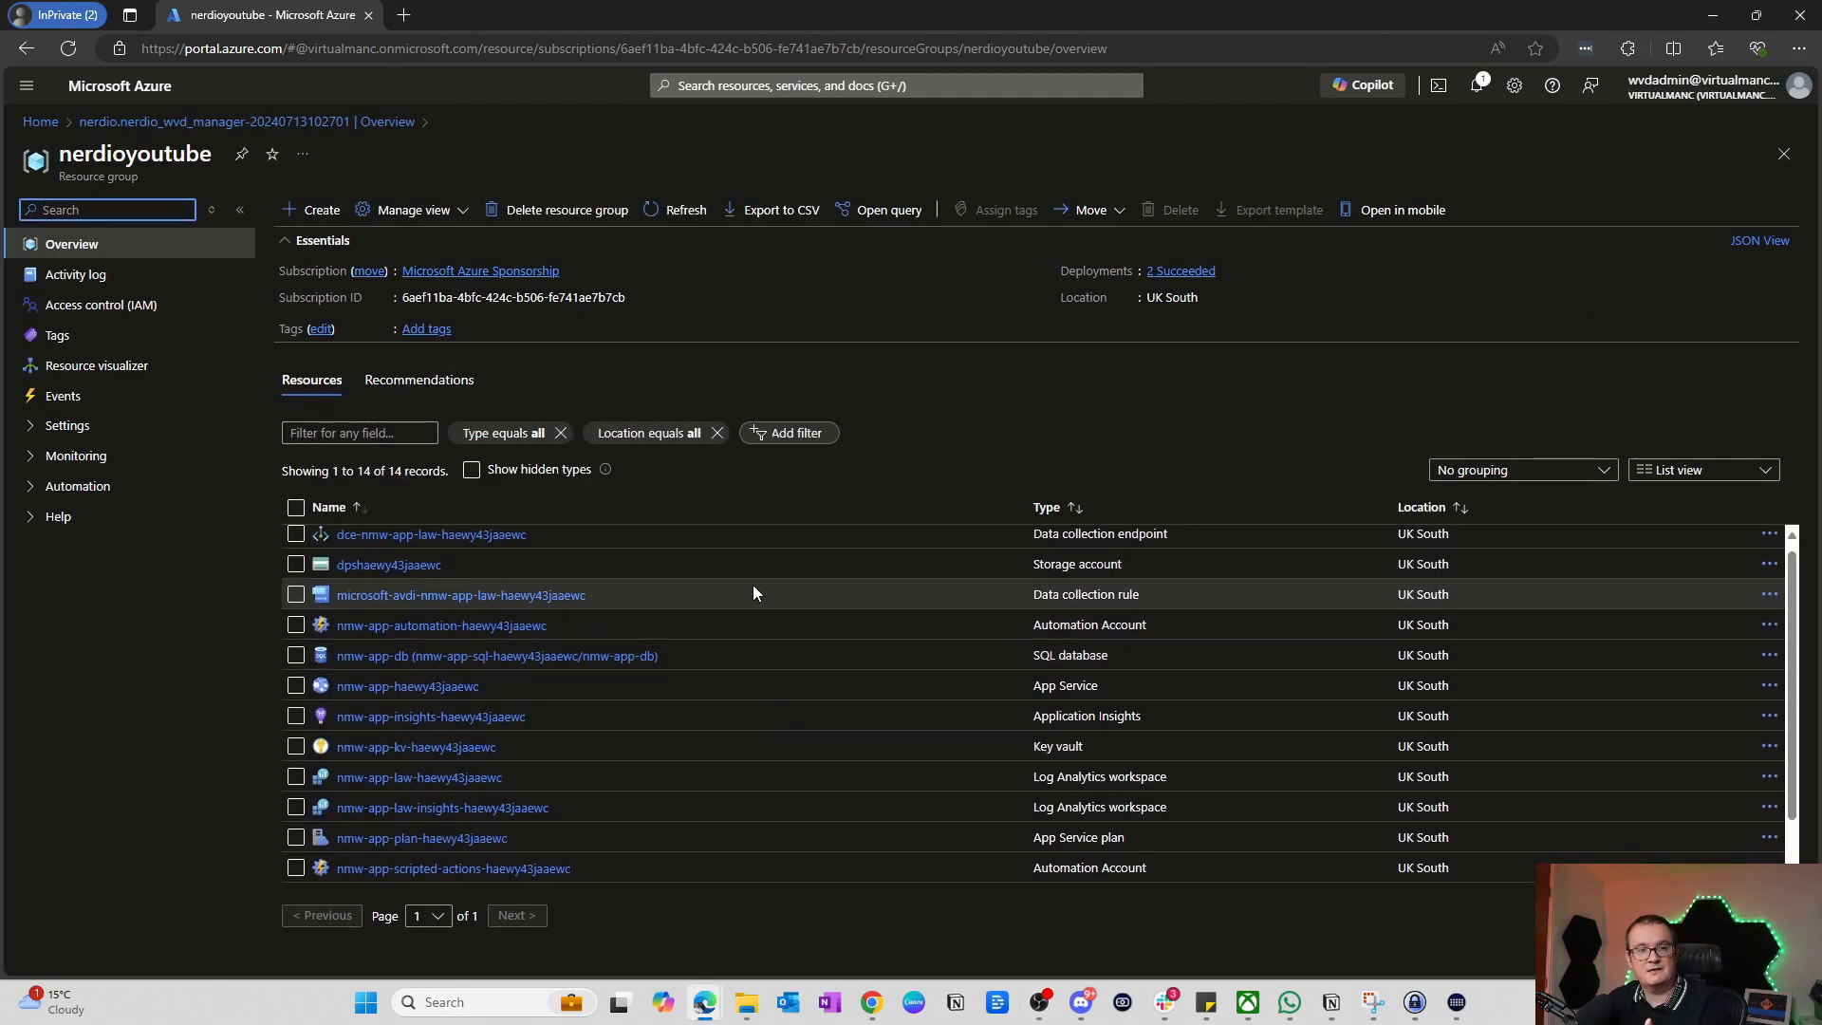
pyautogui.scroll(-2, 752, 583)
pyautogui.scroll(2, 801, 631)
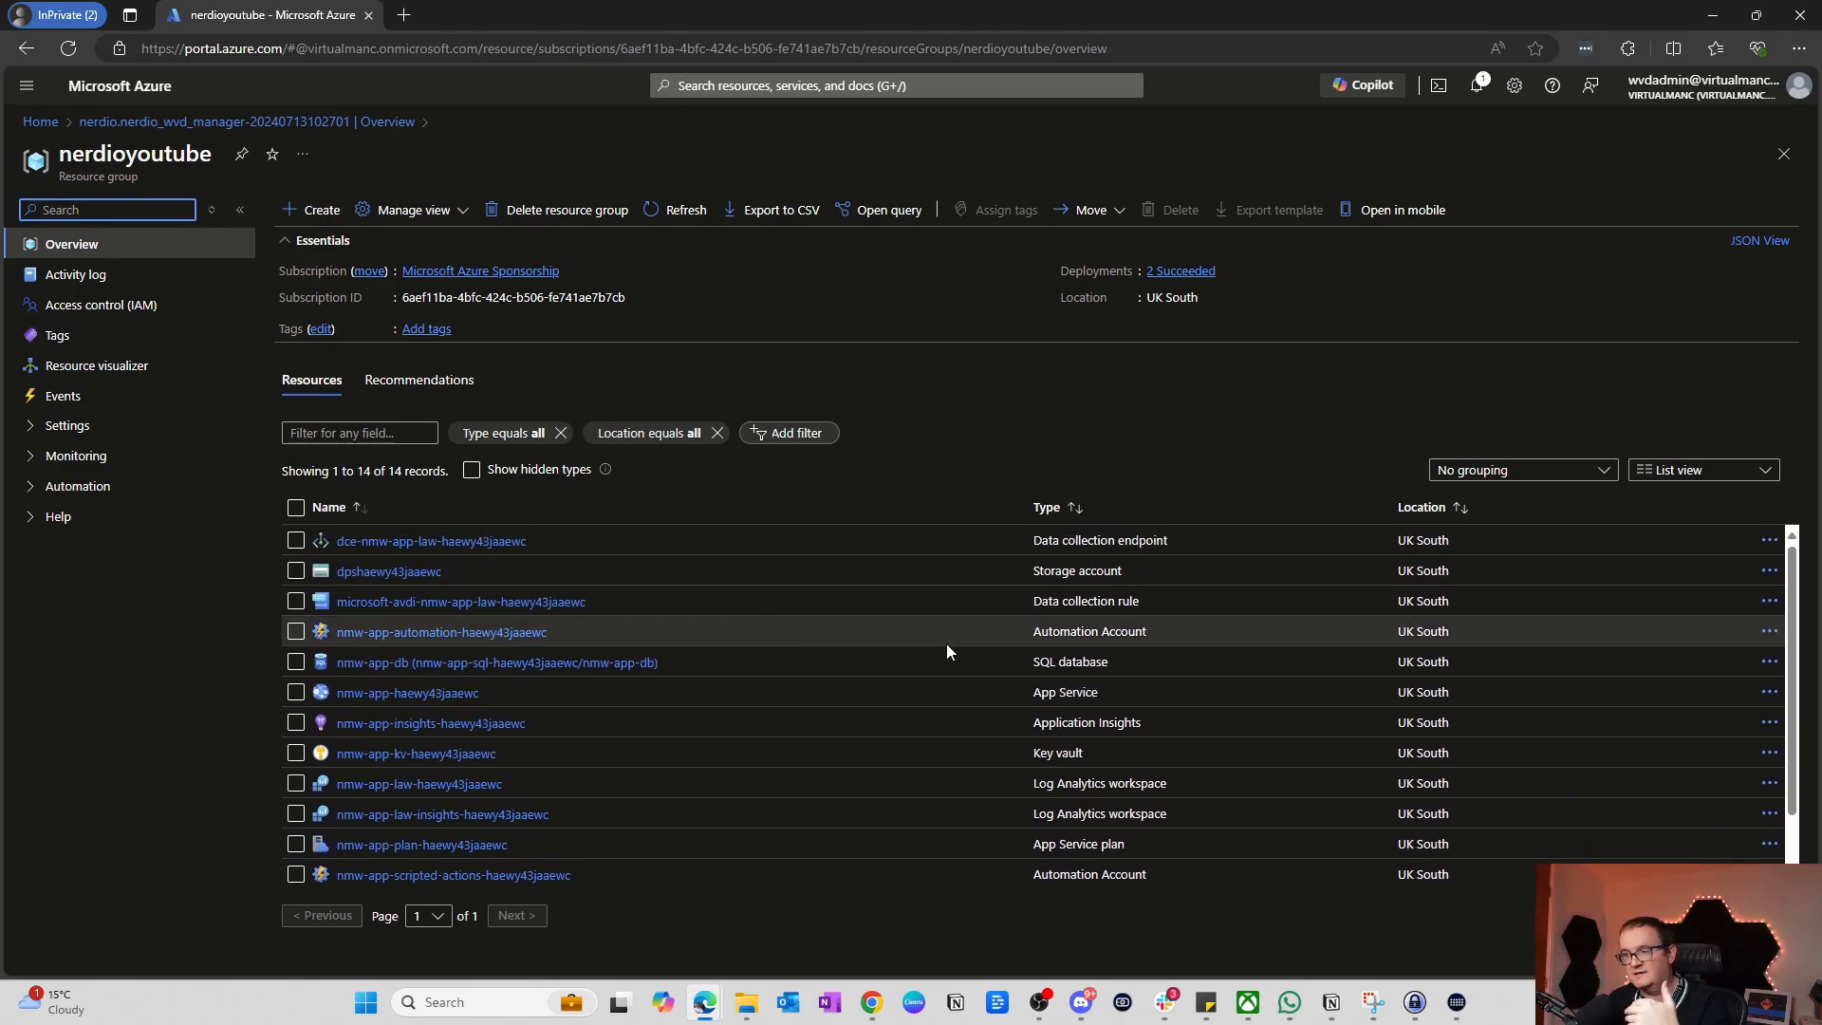
pyautogui.scroll(-2, 947, 643)
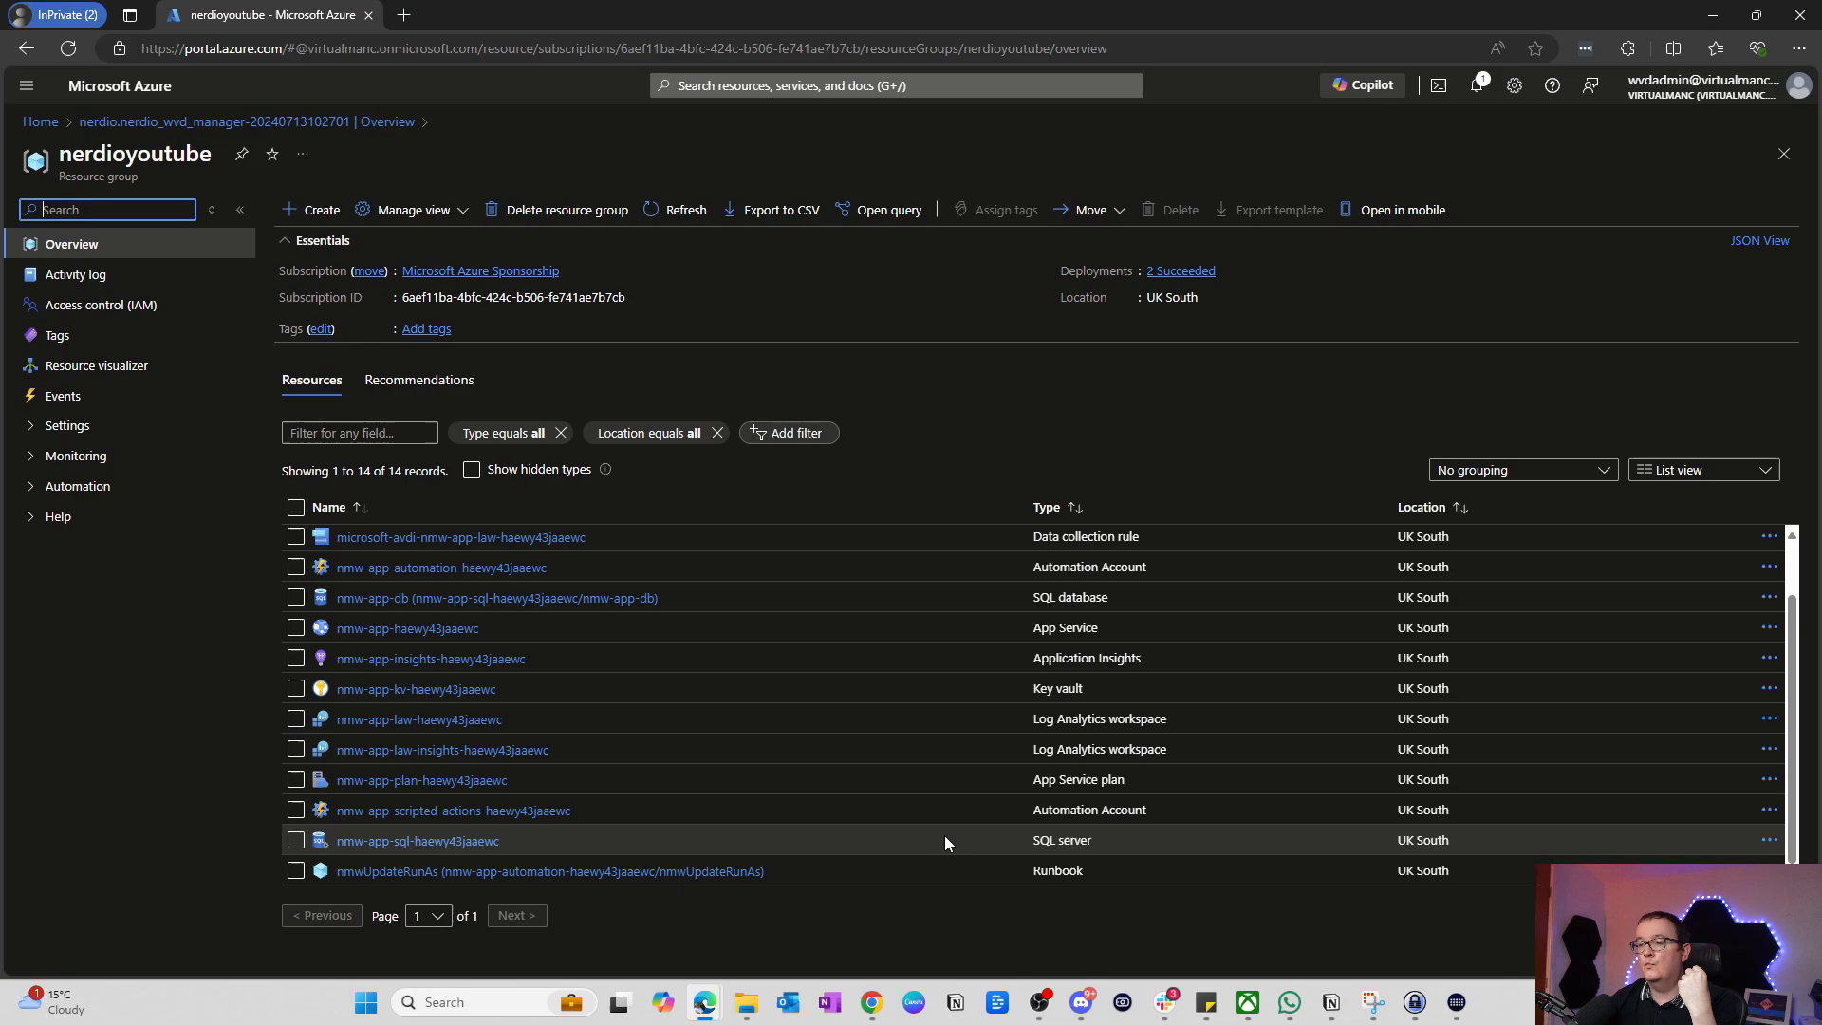
pyautogui.scroll(1, 935, 835)
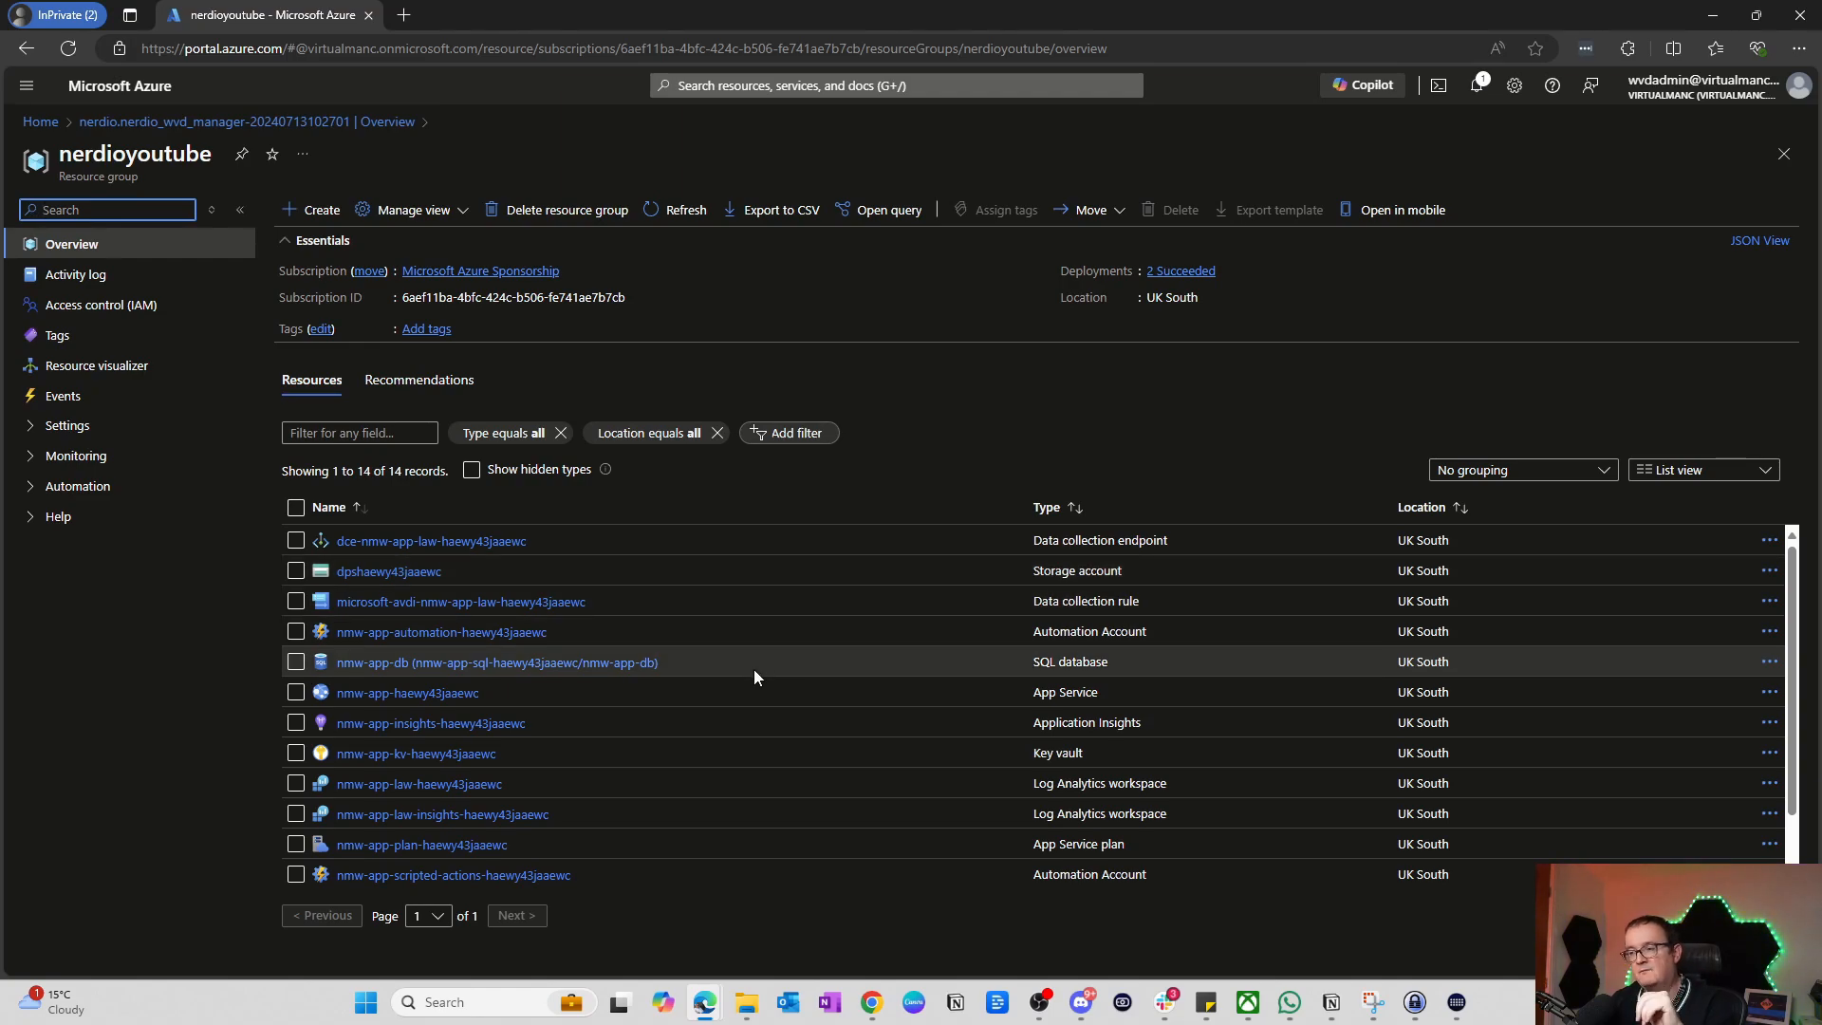
pyautogui.click(413, 699)
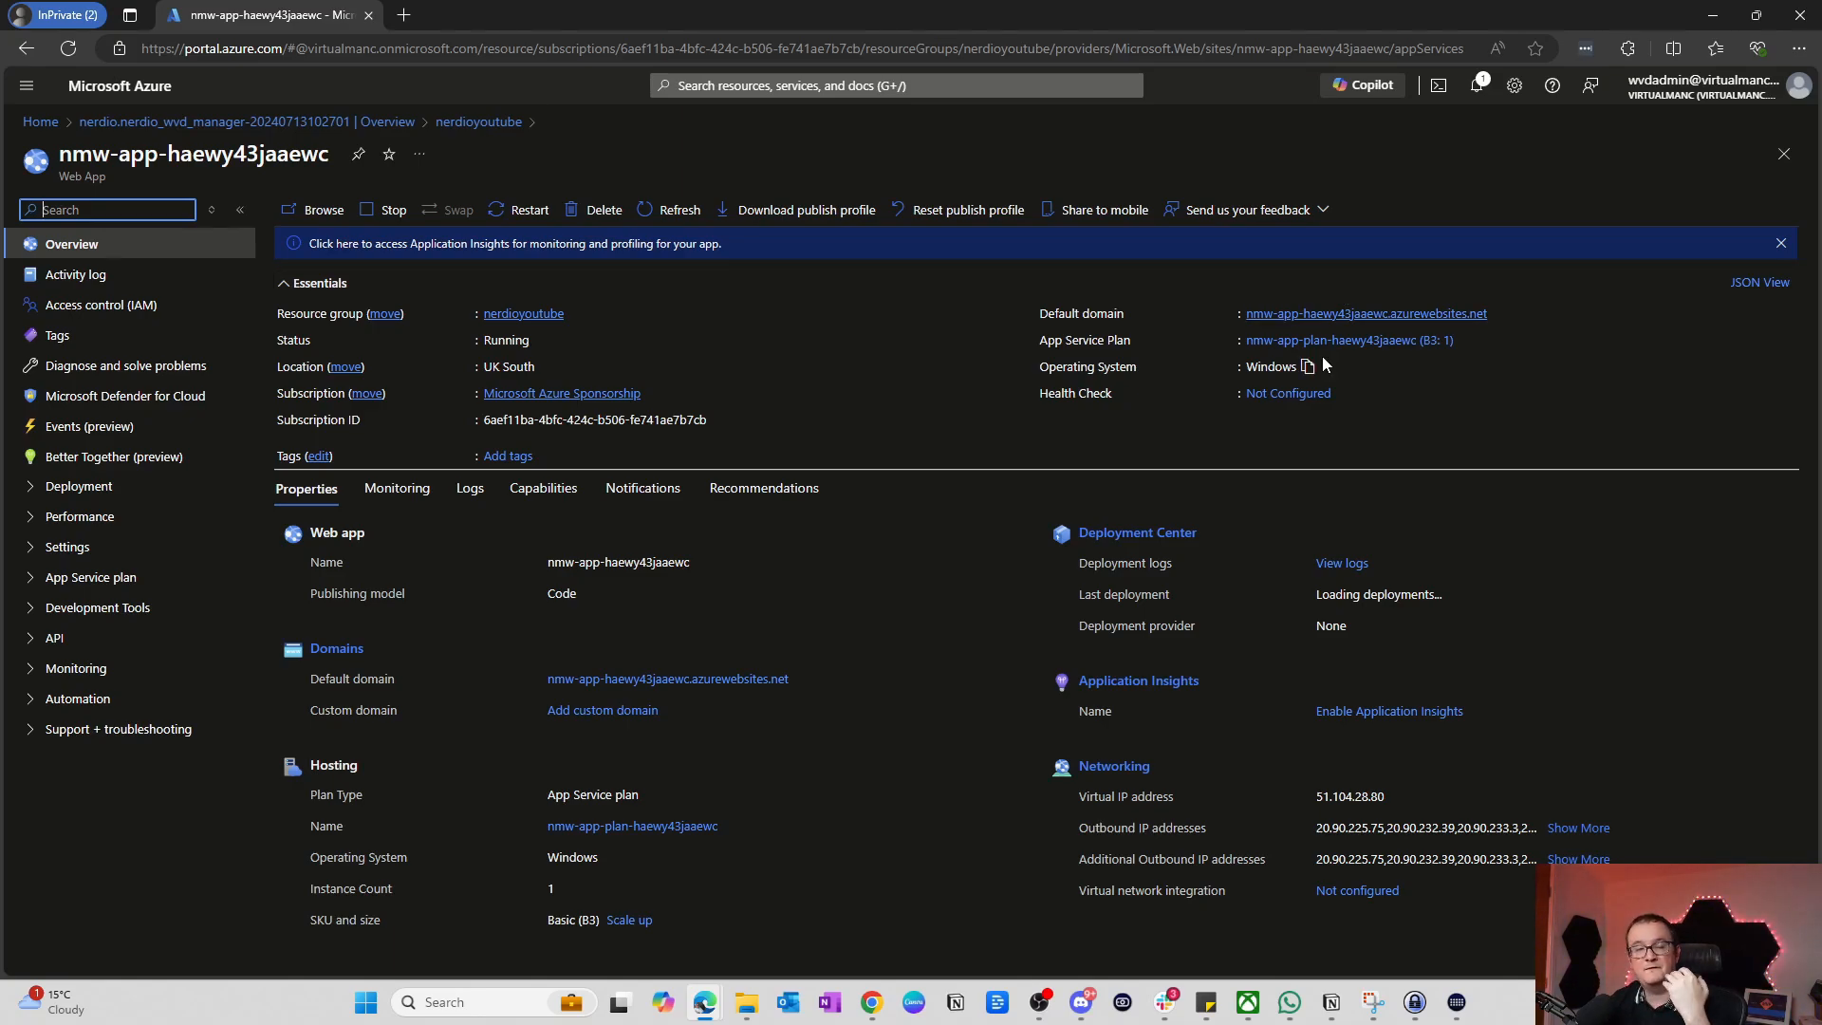
# Step: Open the web app's default domain in a new tab to reach Nerdio's setup page
pyautogui.click(1385, 314)
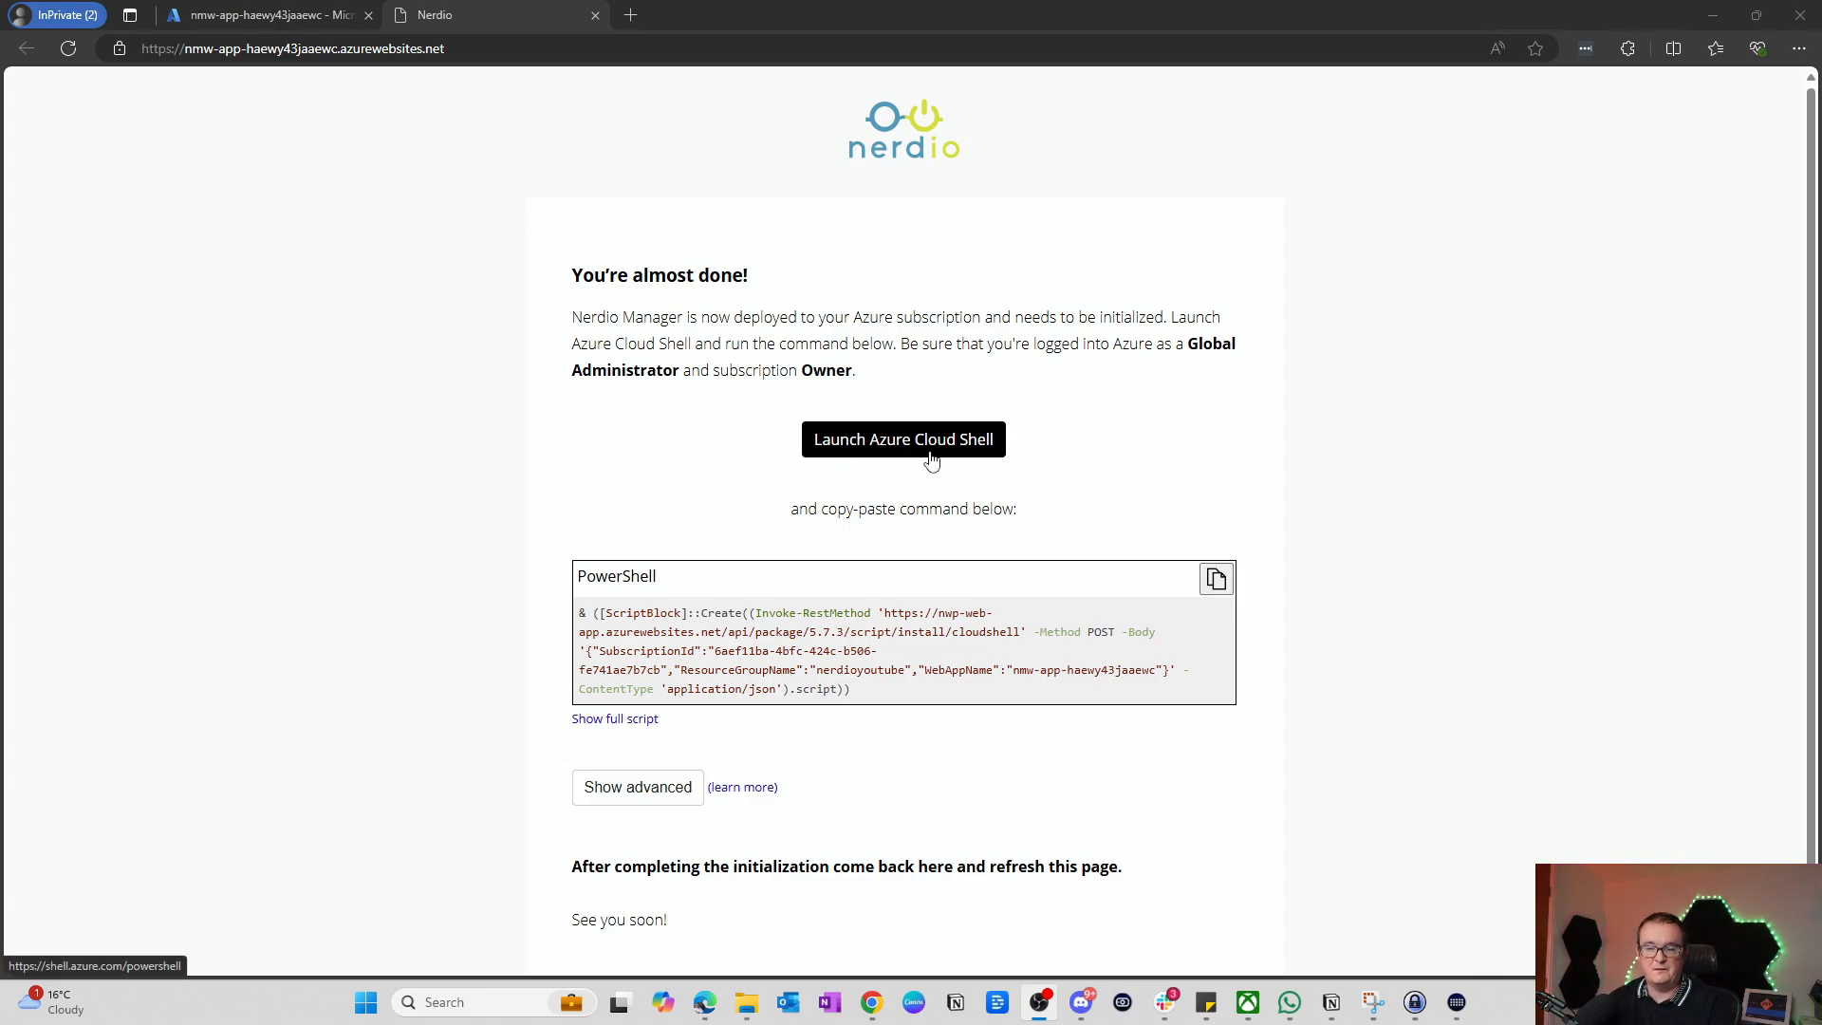
# Step: Launch a PowerShell Cloud Shell on Microsoft Azure Sponsorship with no storage account
pyautogui.scroll(-1, 854, 494)
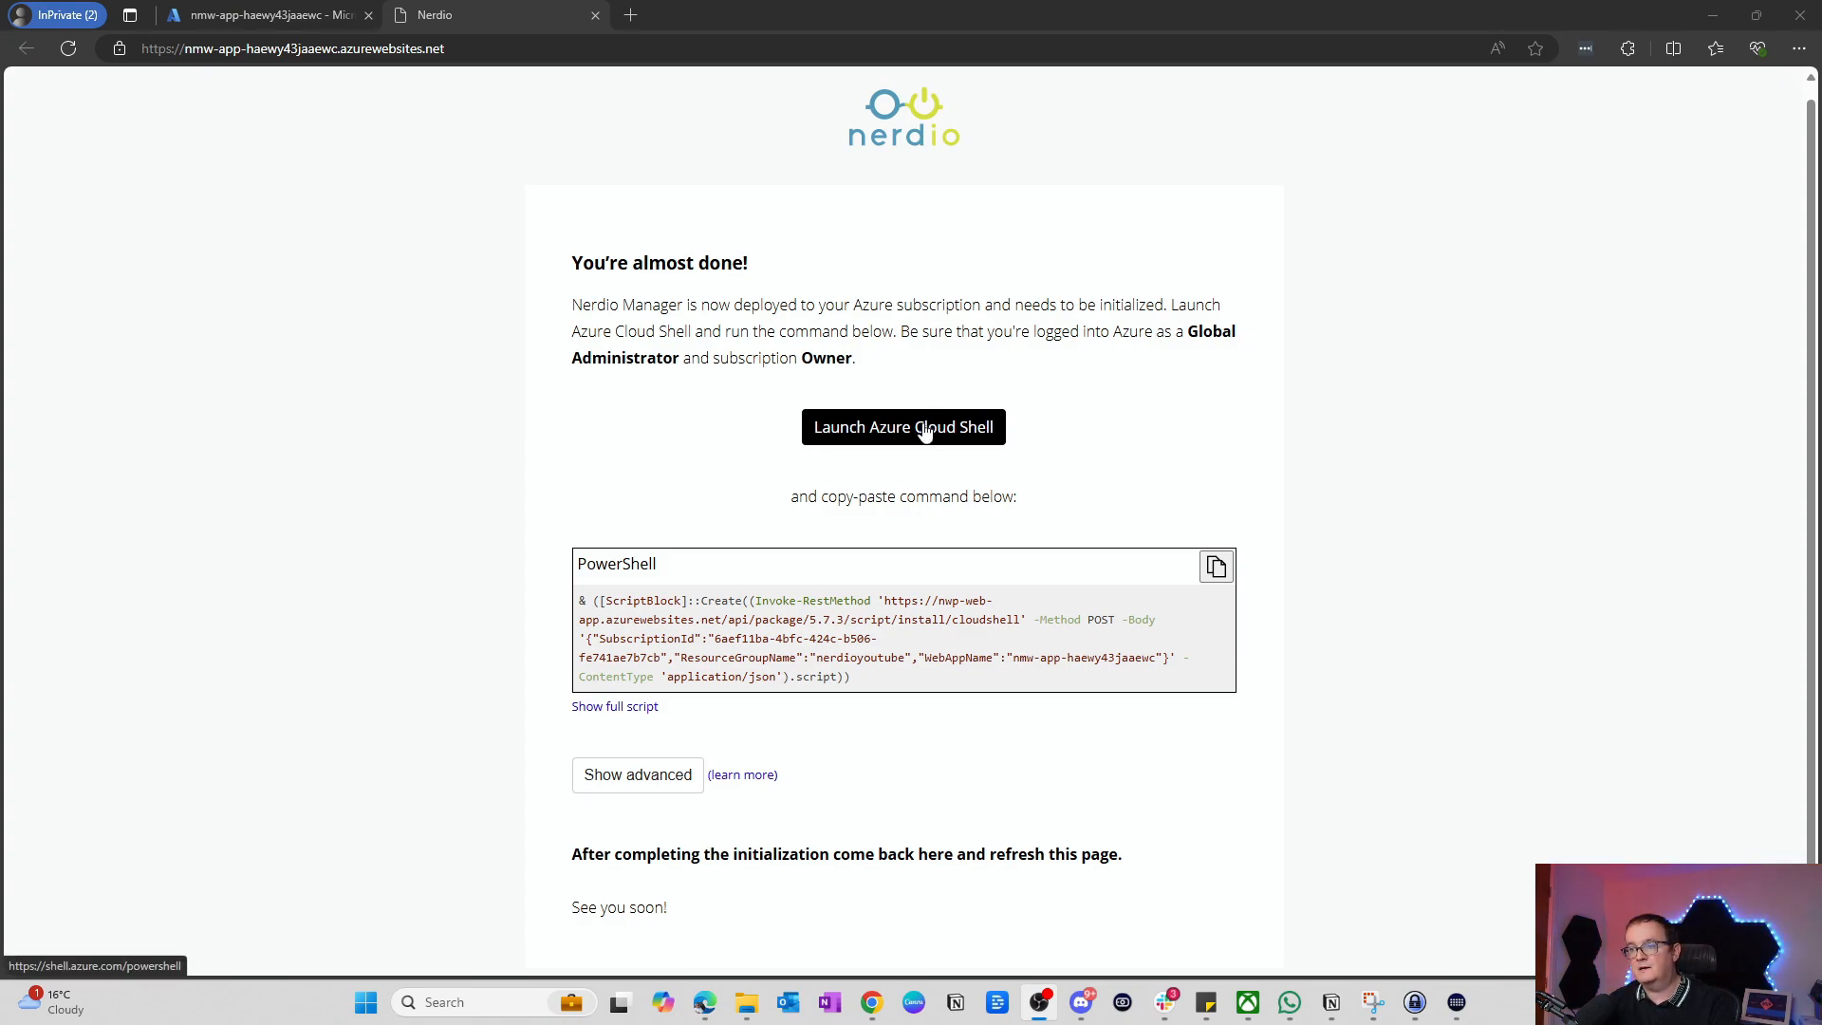
pyautogui.click(873, 436)
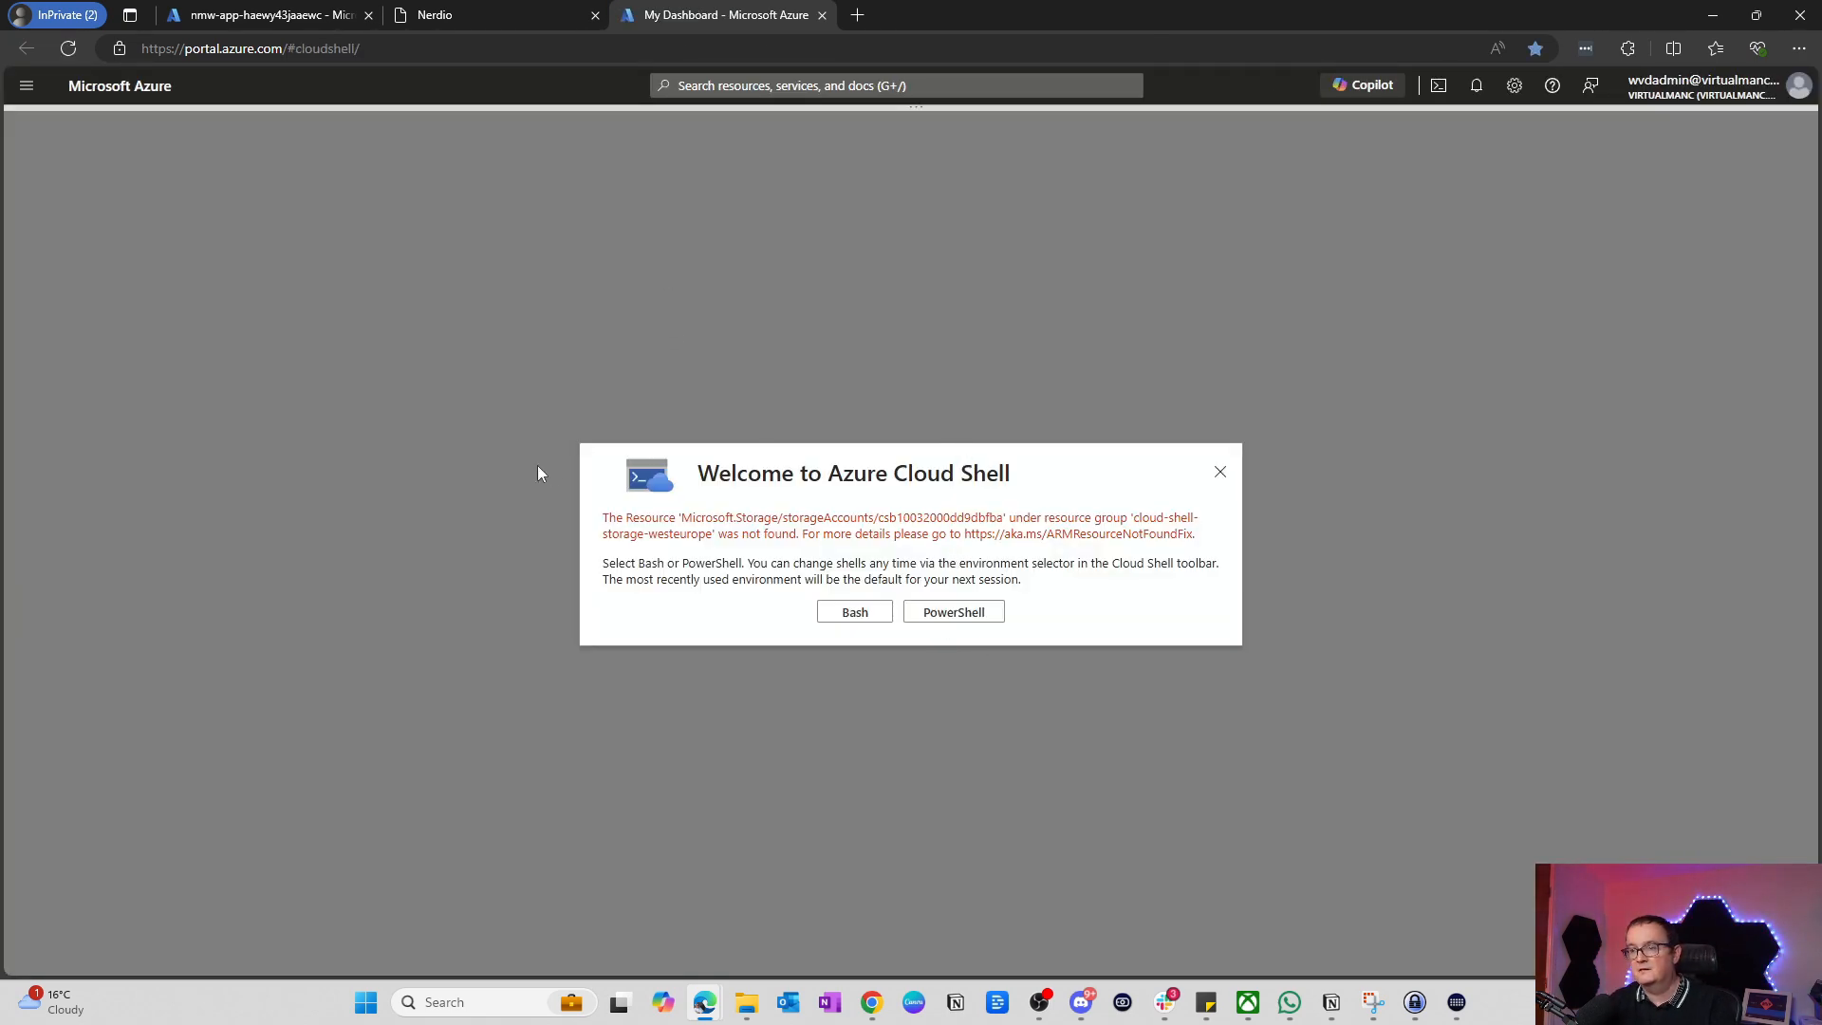
pyautogui.click(954, 613)
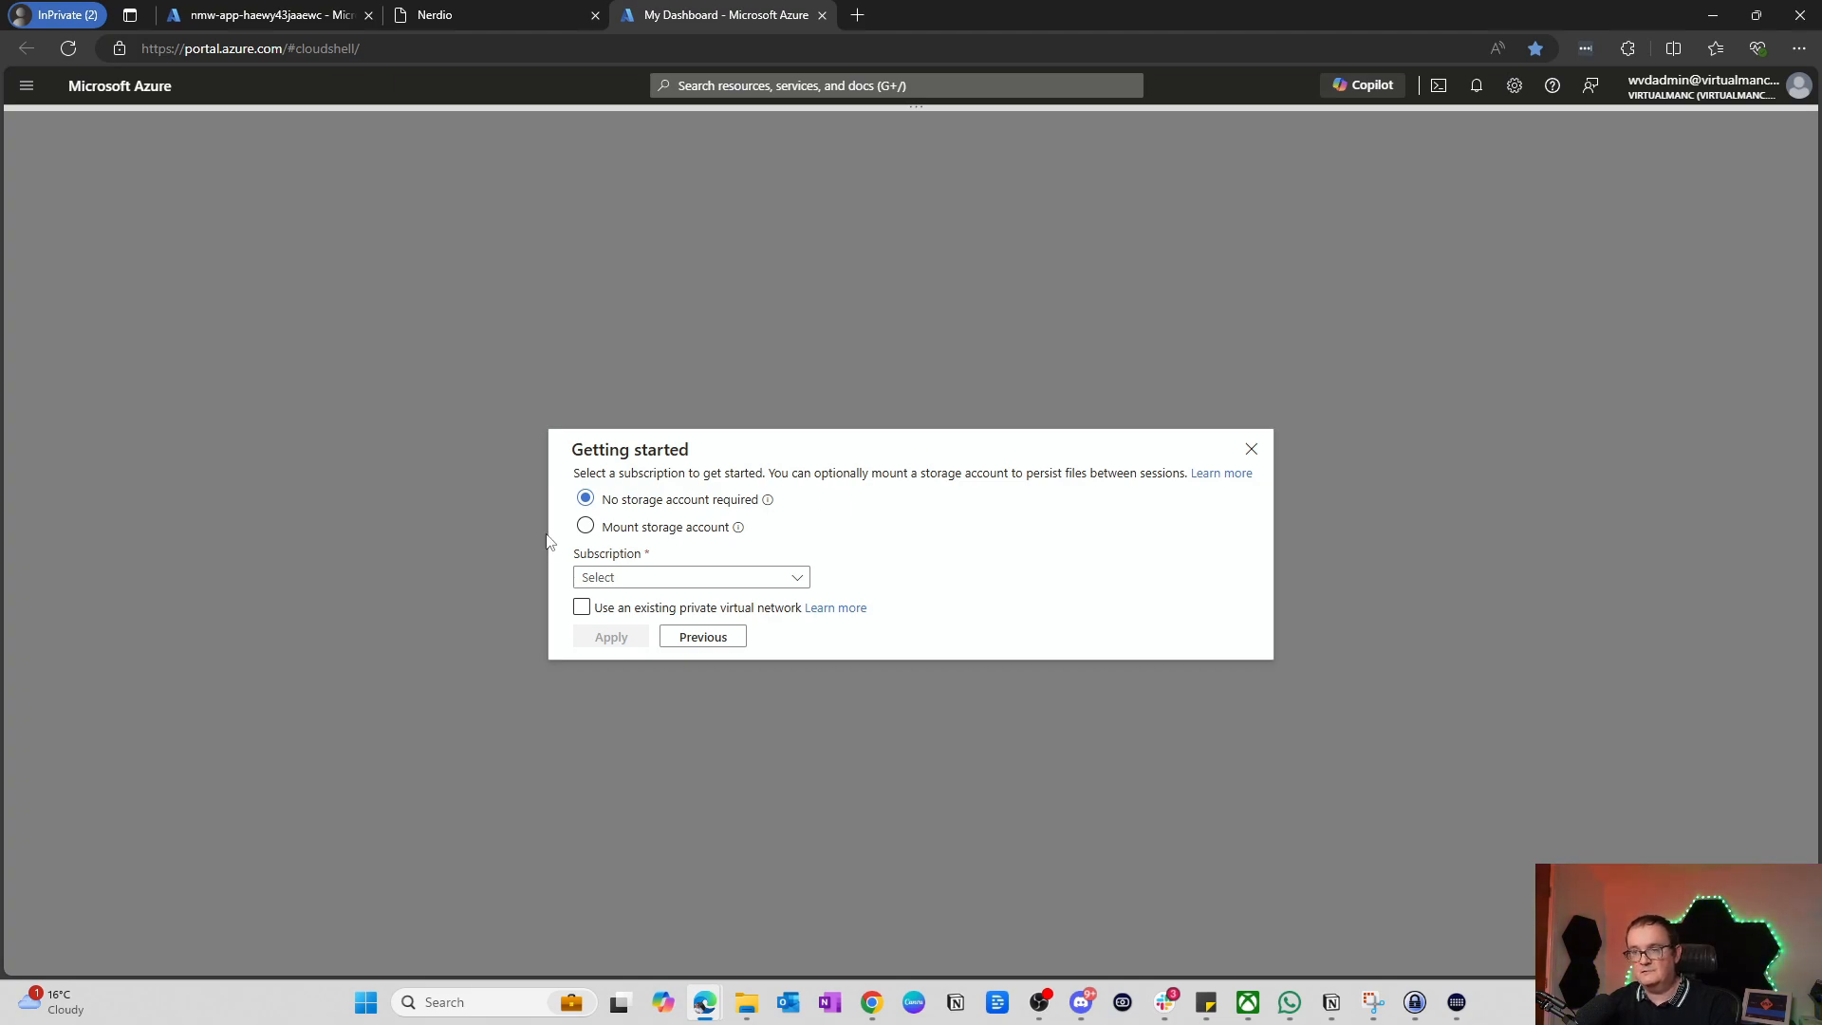
pyautogui.click(666, 578)
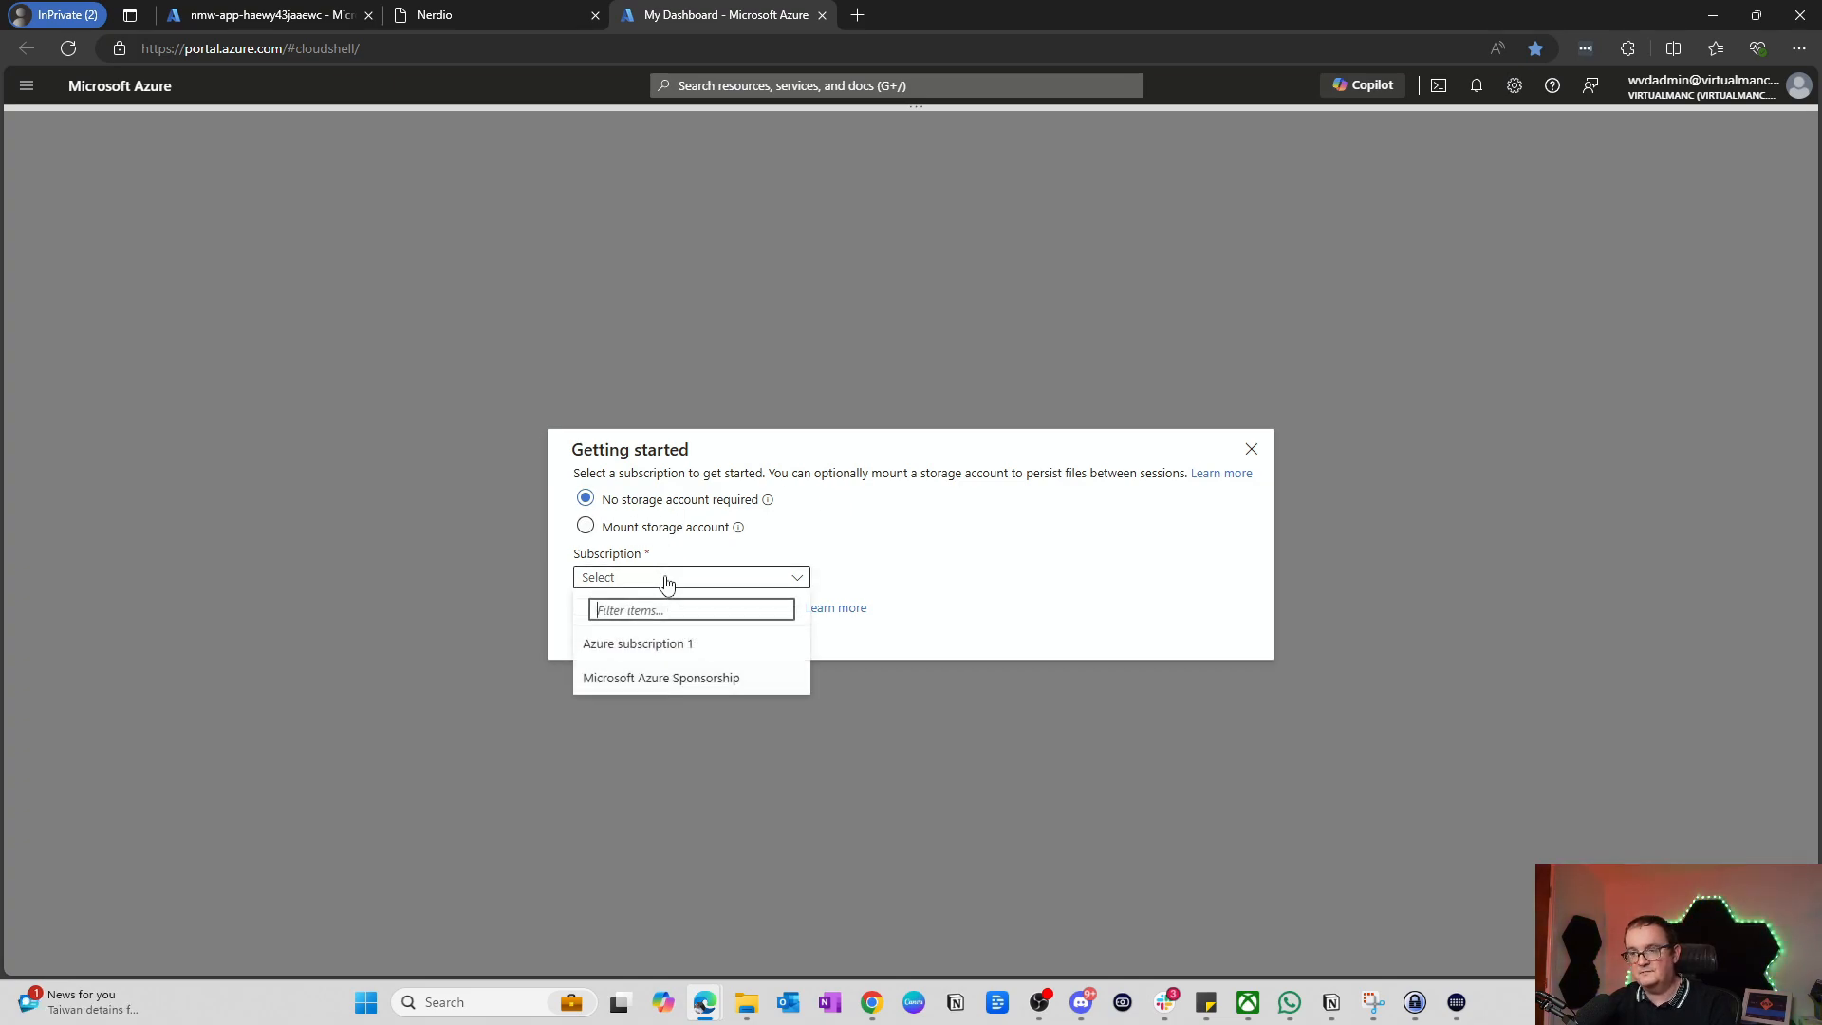
pyautogui.click(672, 680)
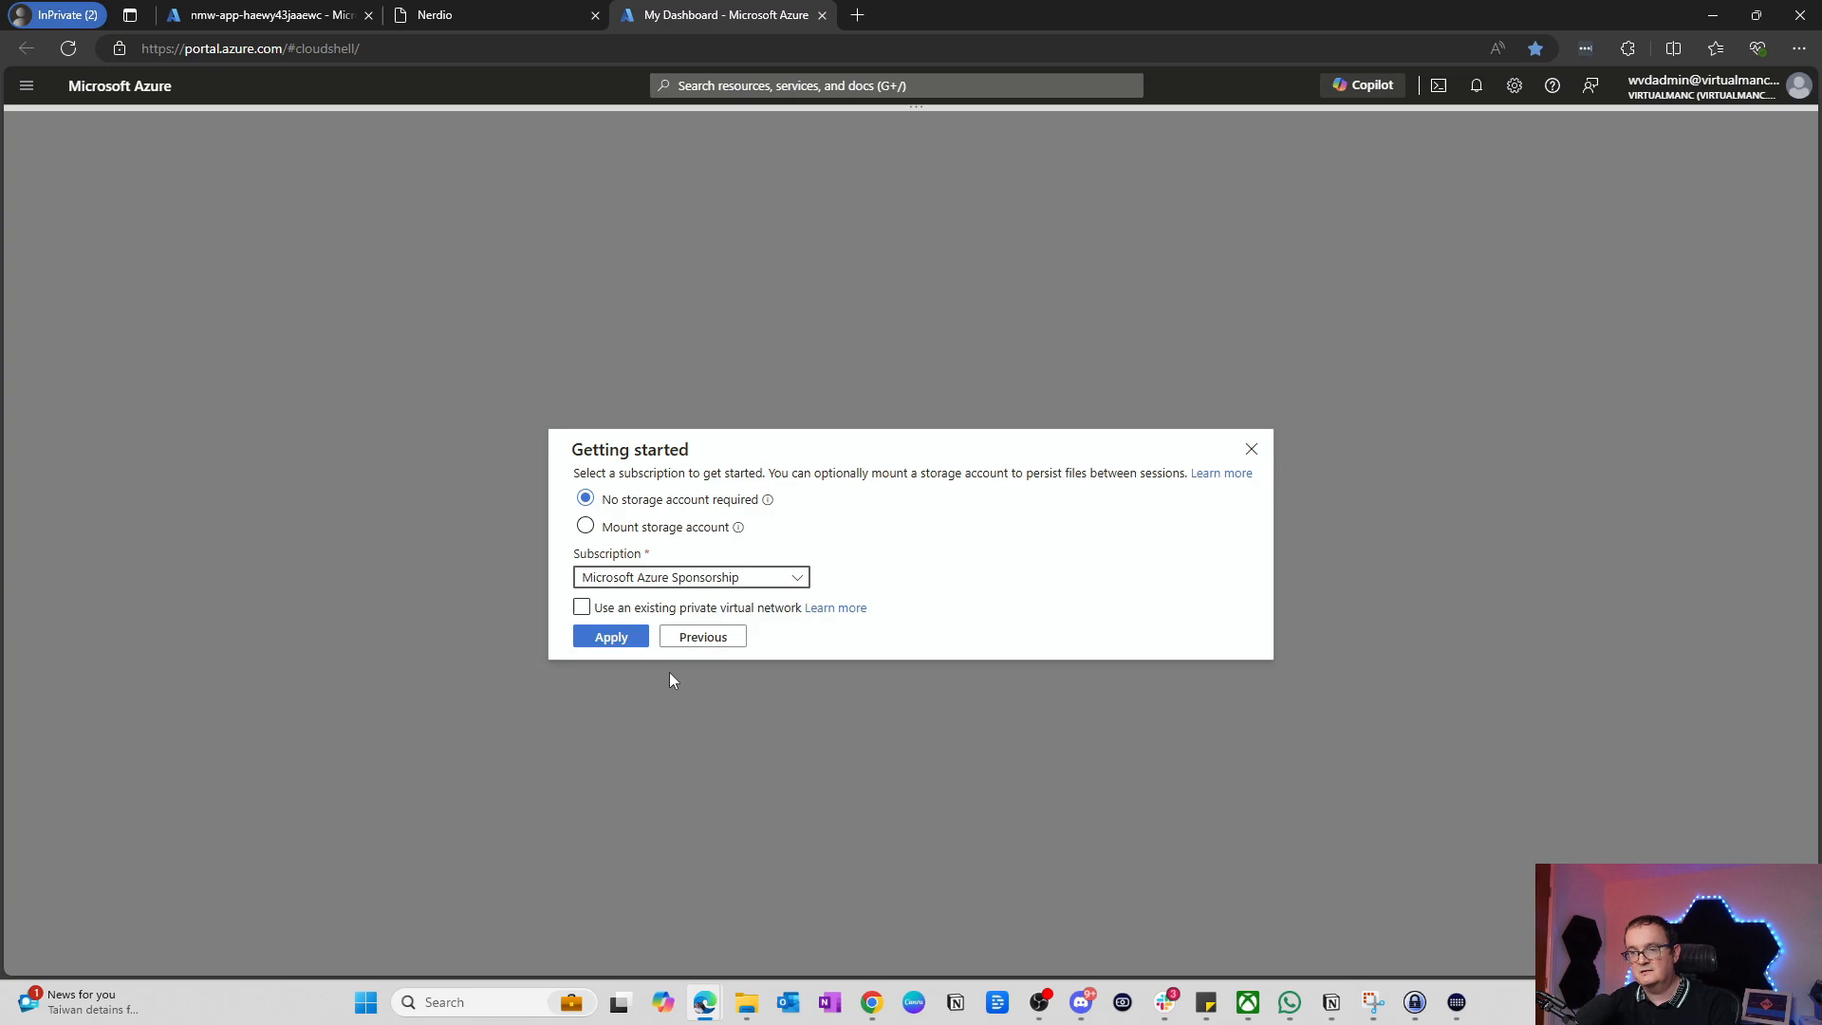
pyautogui.click(589, 643)
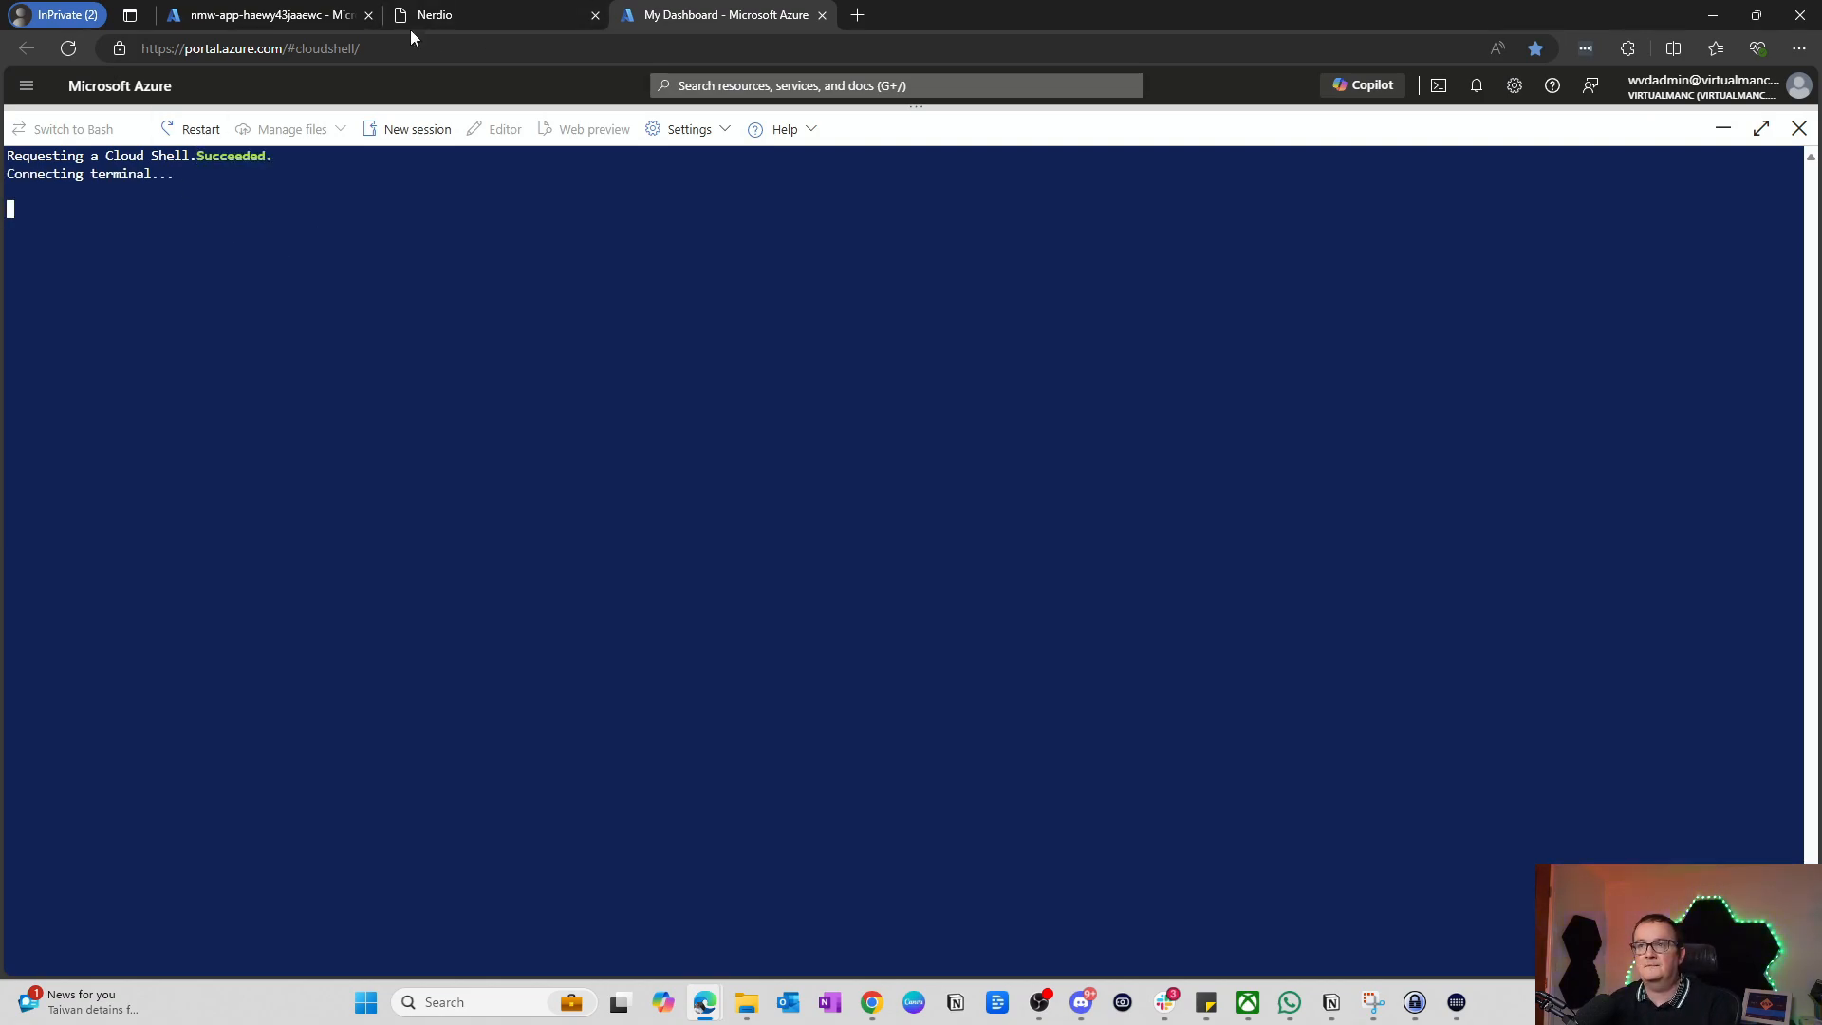
# Step: Copy Nerdio's PowerShell initialization command and paste it into Cloud Shell to run it
pyautogui.moveTo(476, 11)
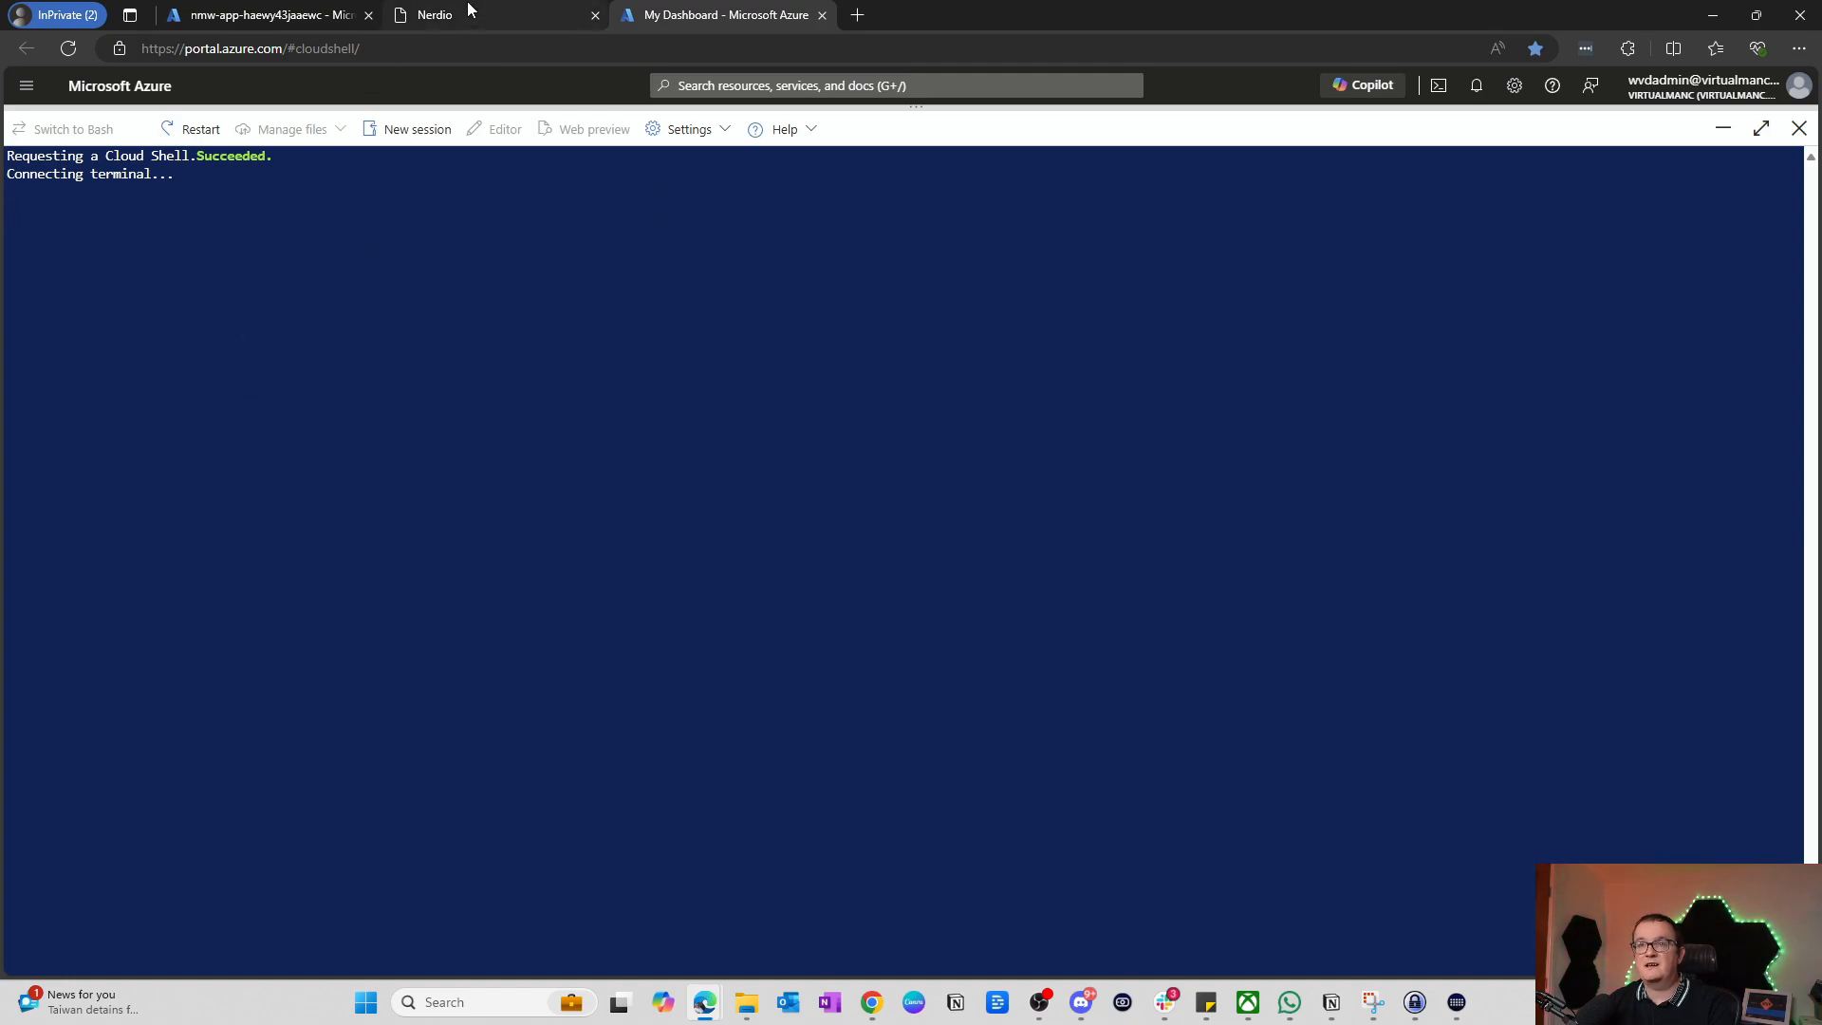
pyautogui.click(466, 13)
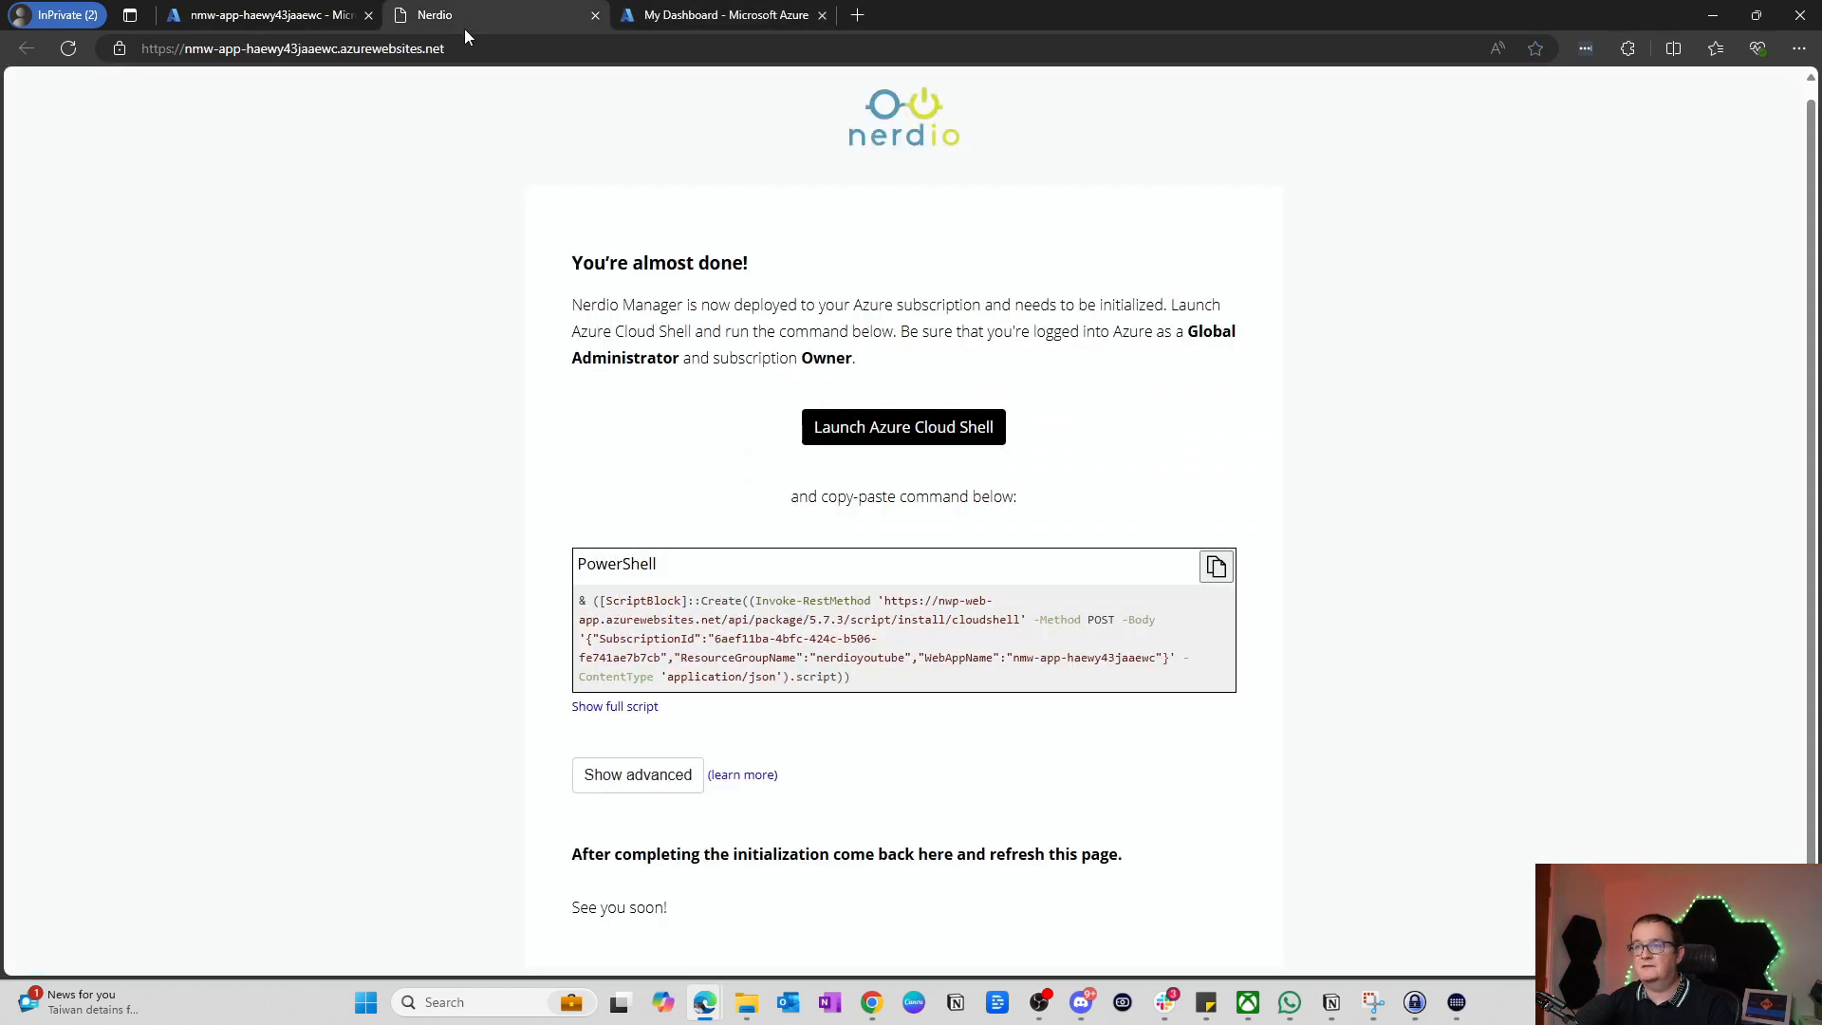
pyautogui.click(1216, 568)
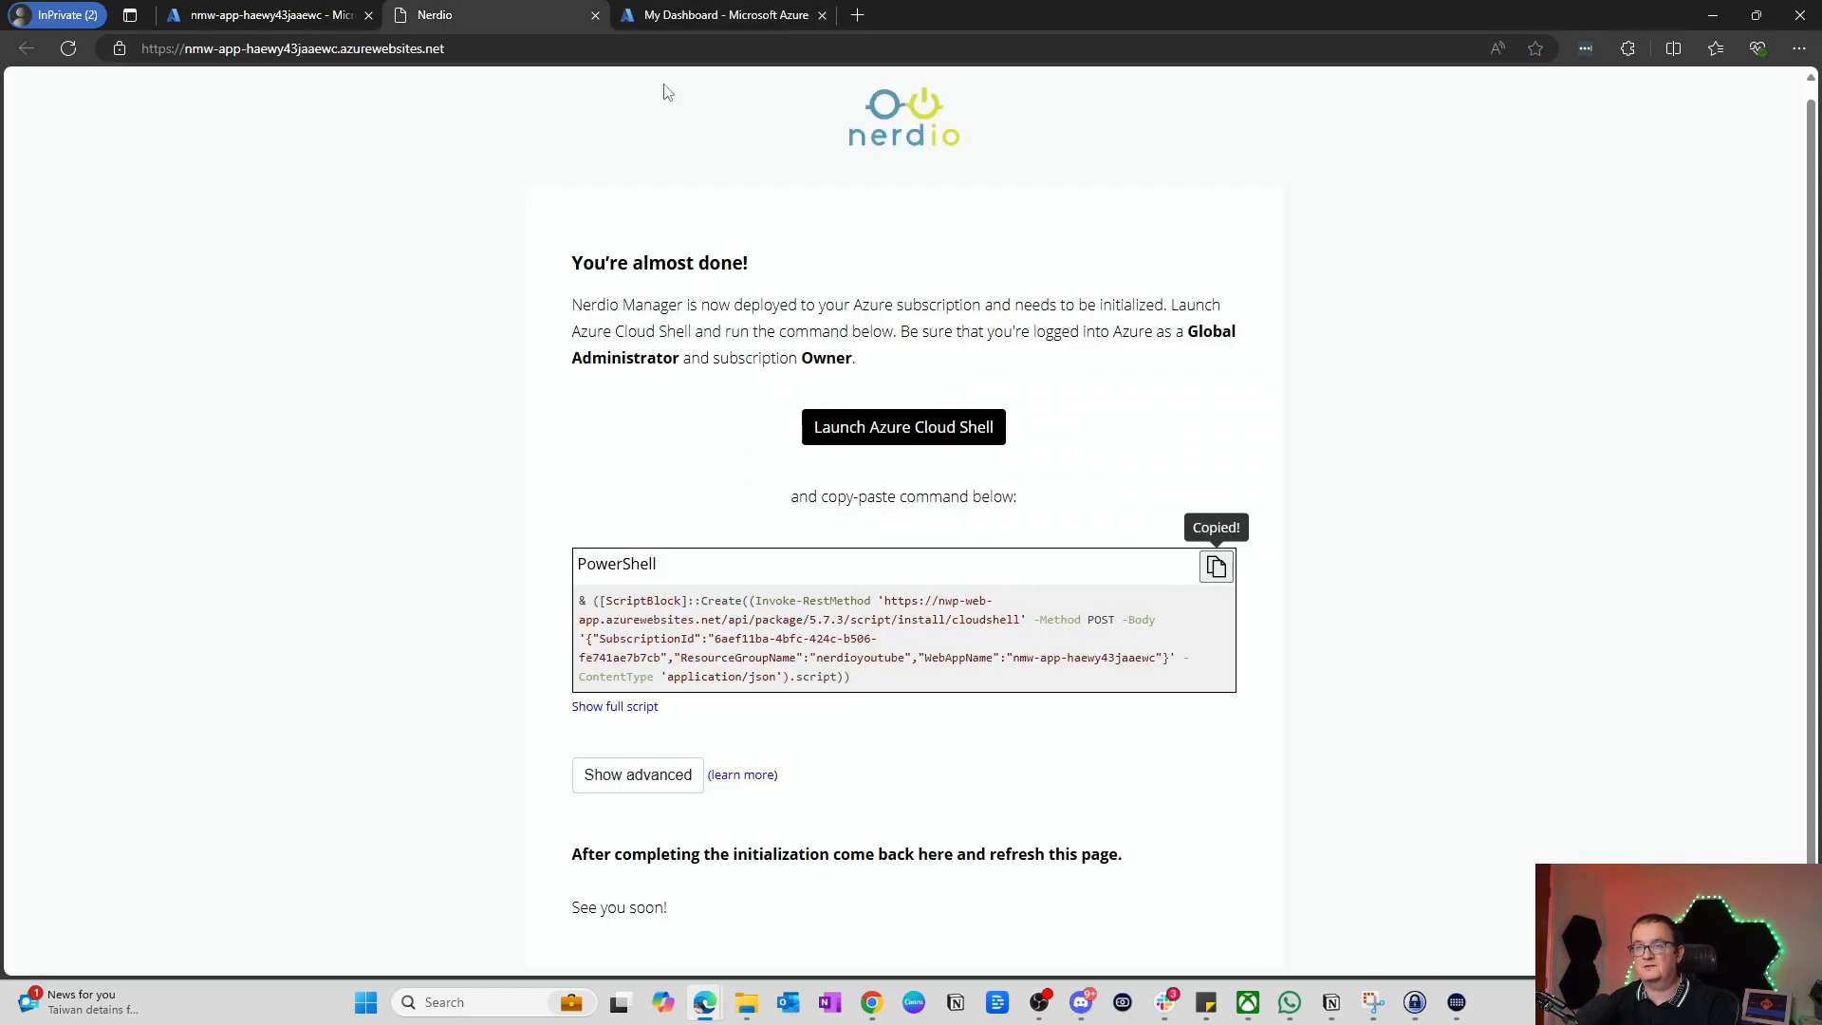
pyautogui.click(667, 14)
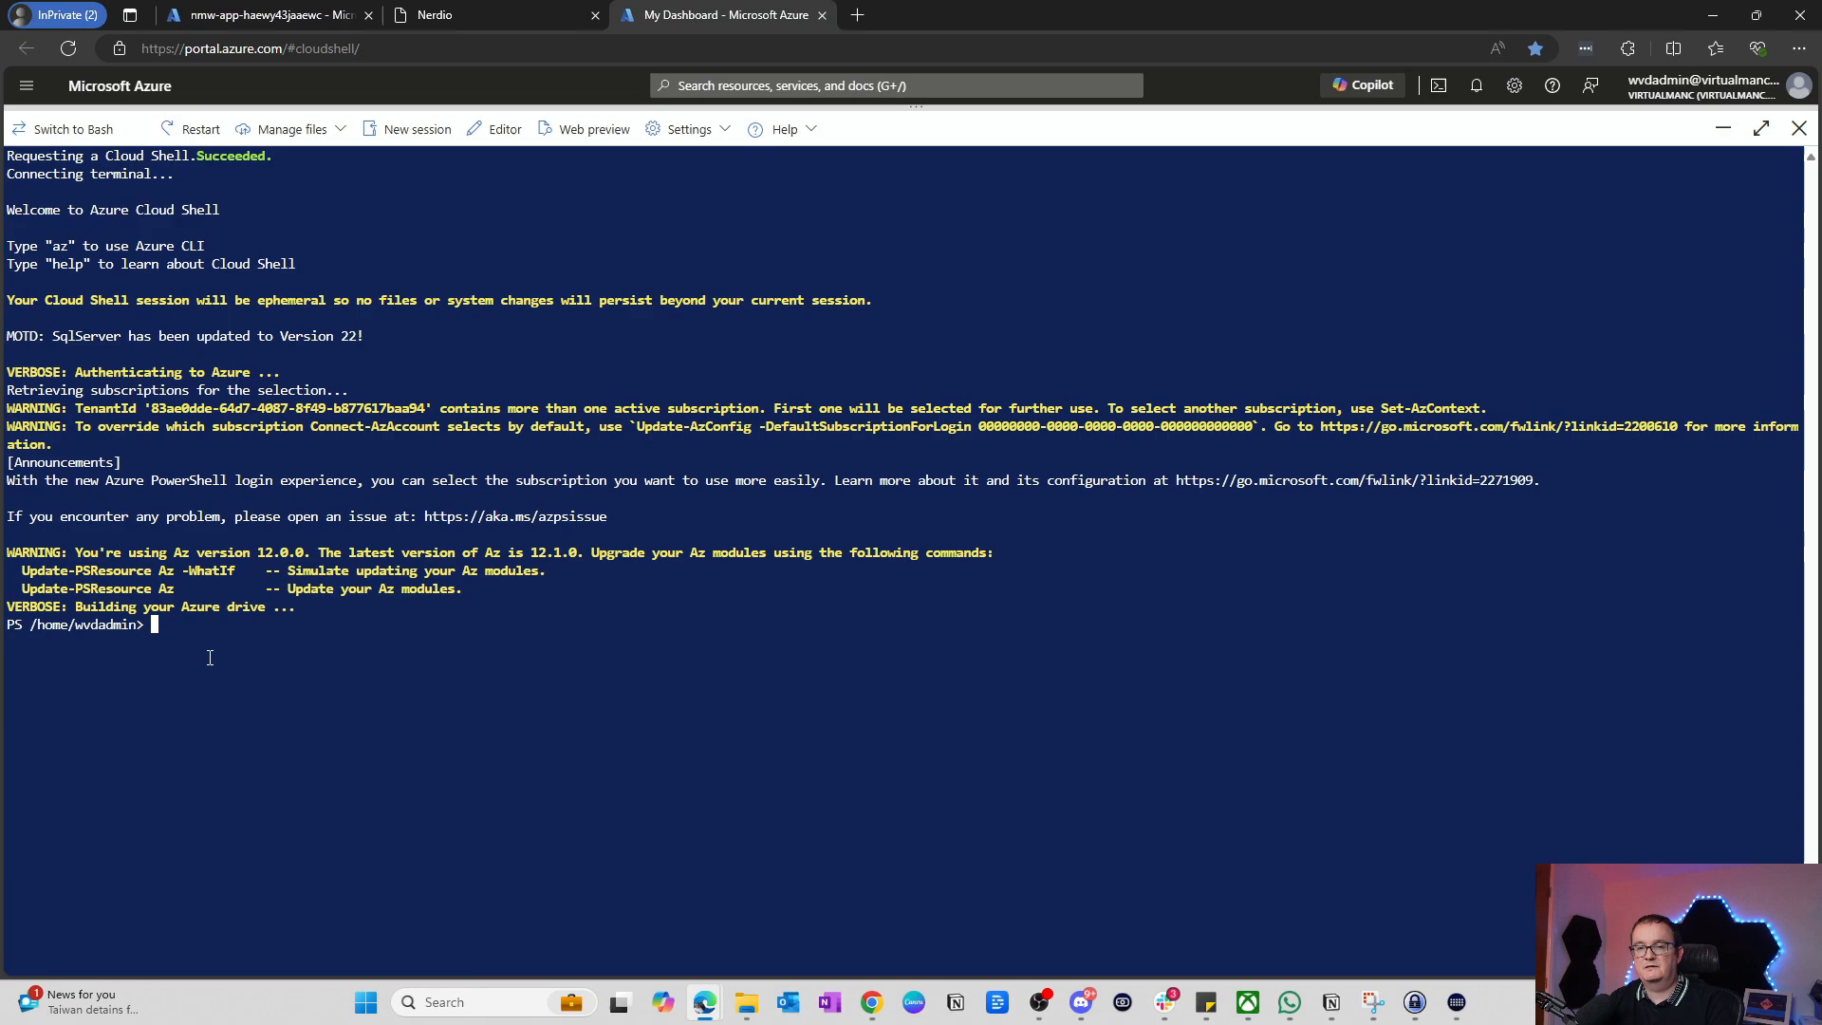
pyautogui.rightClick(211, 626)
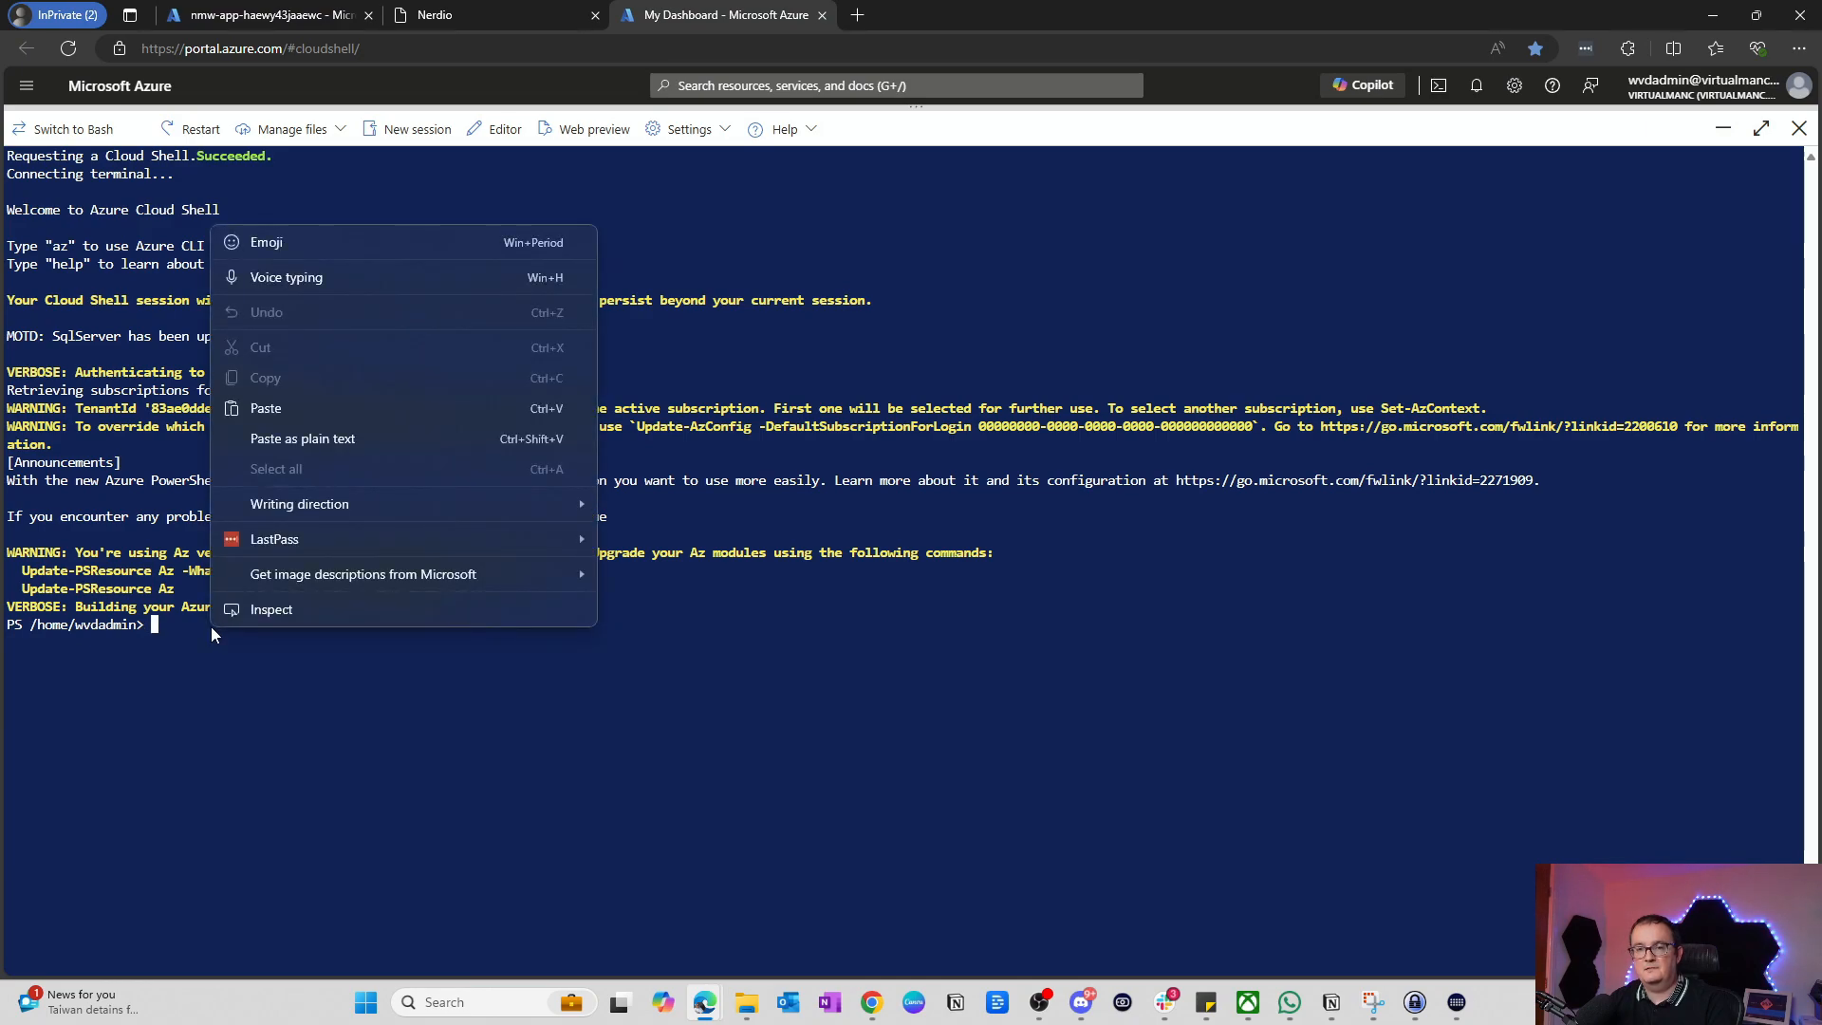
pyautogui.click(265, 408)
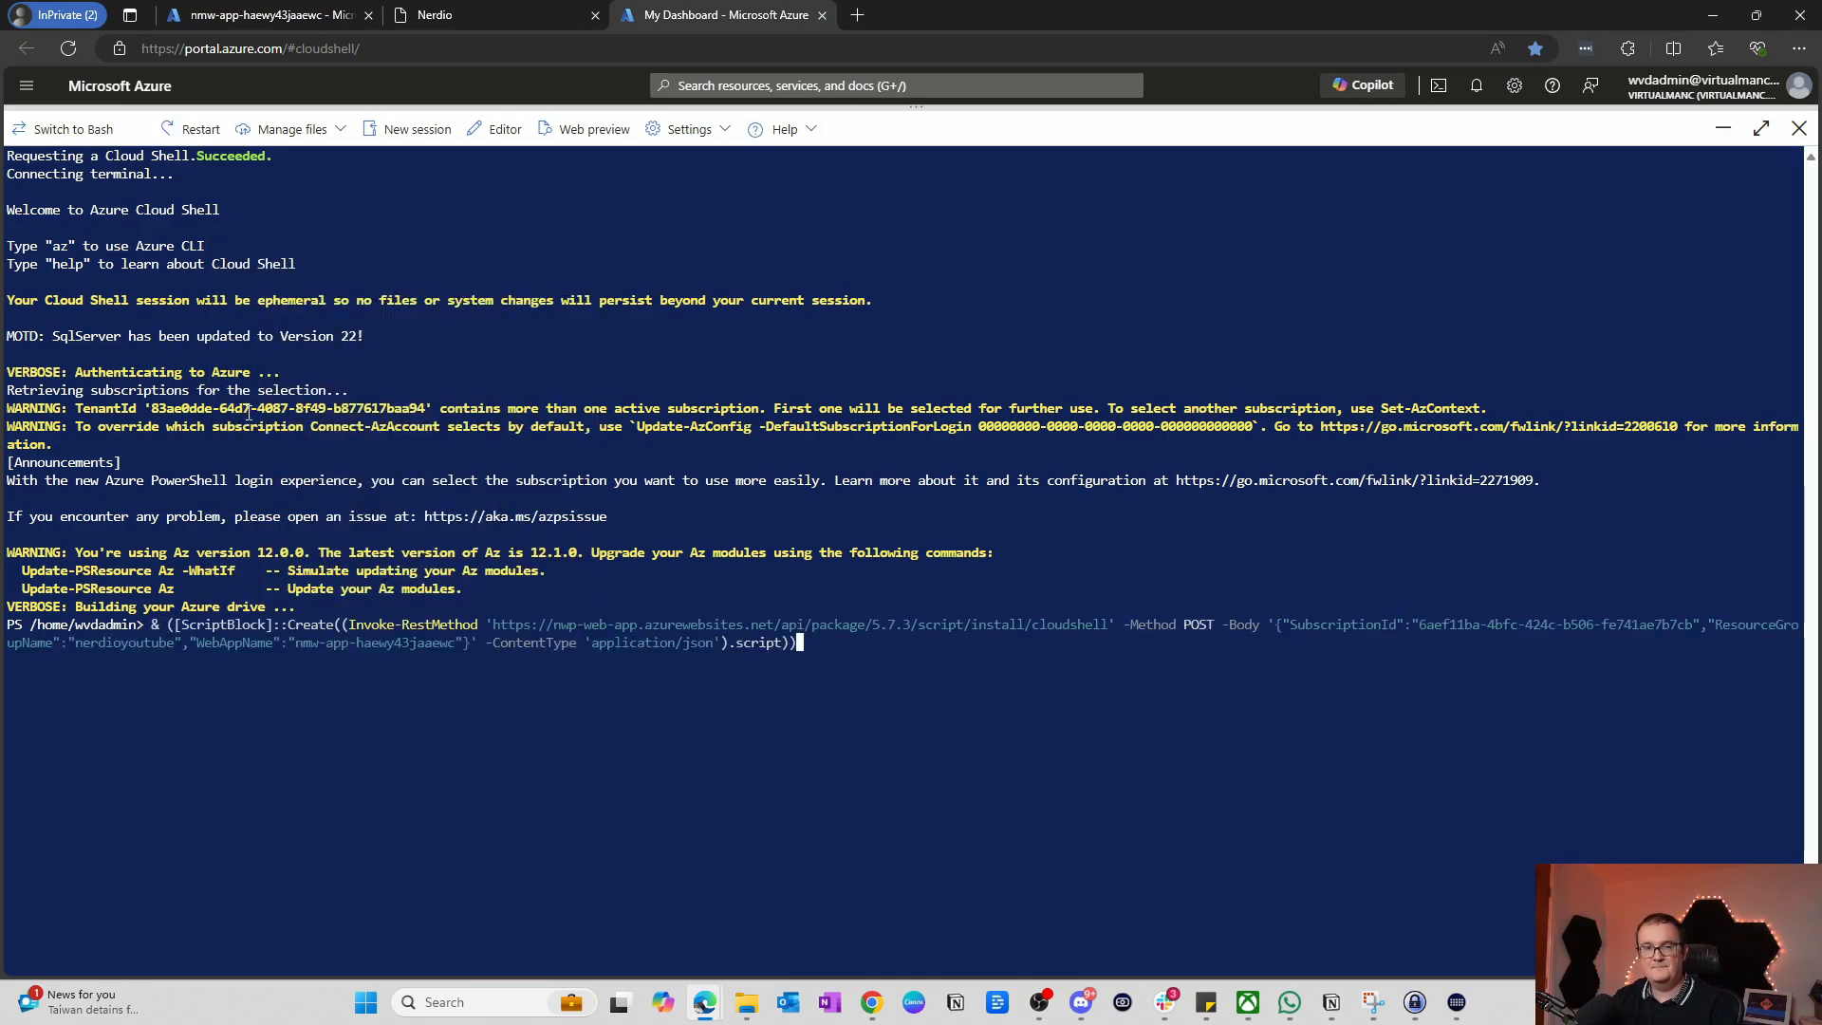
pyautogui.press('Return')
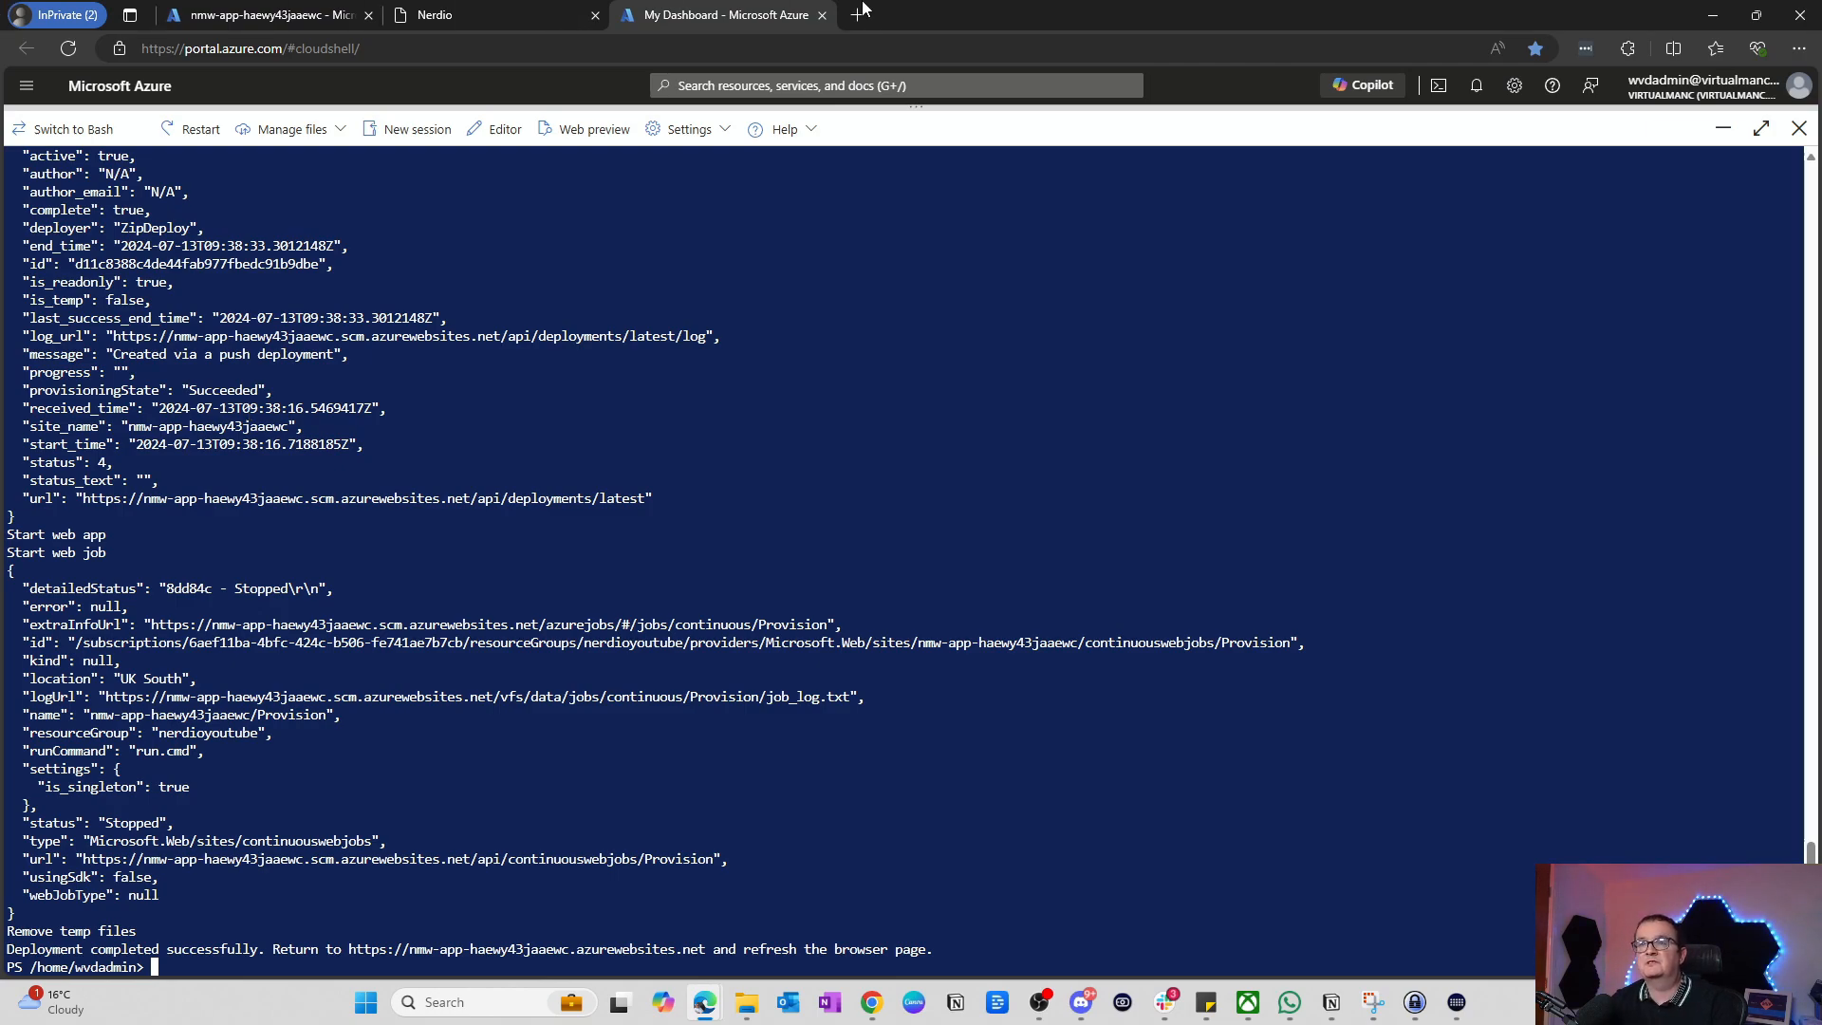
# Step: Reload the Nerdio setup page after the initialization script finishes
pyautogui.click(444, 16)
pyautogui.click(348, 38)
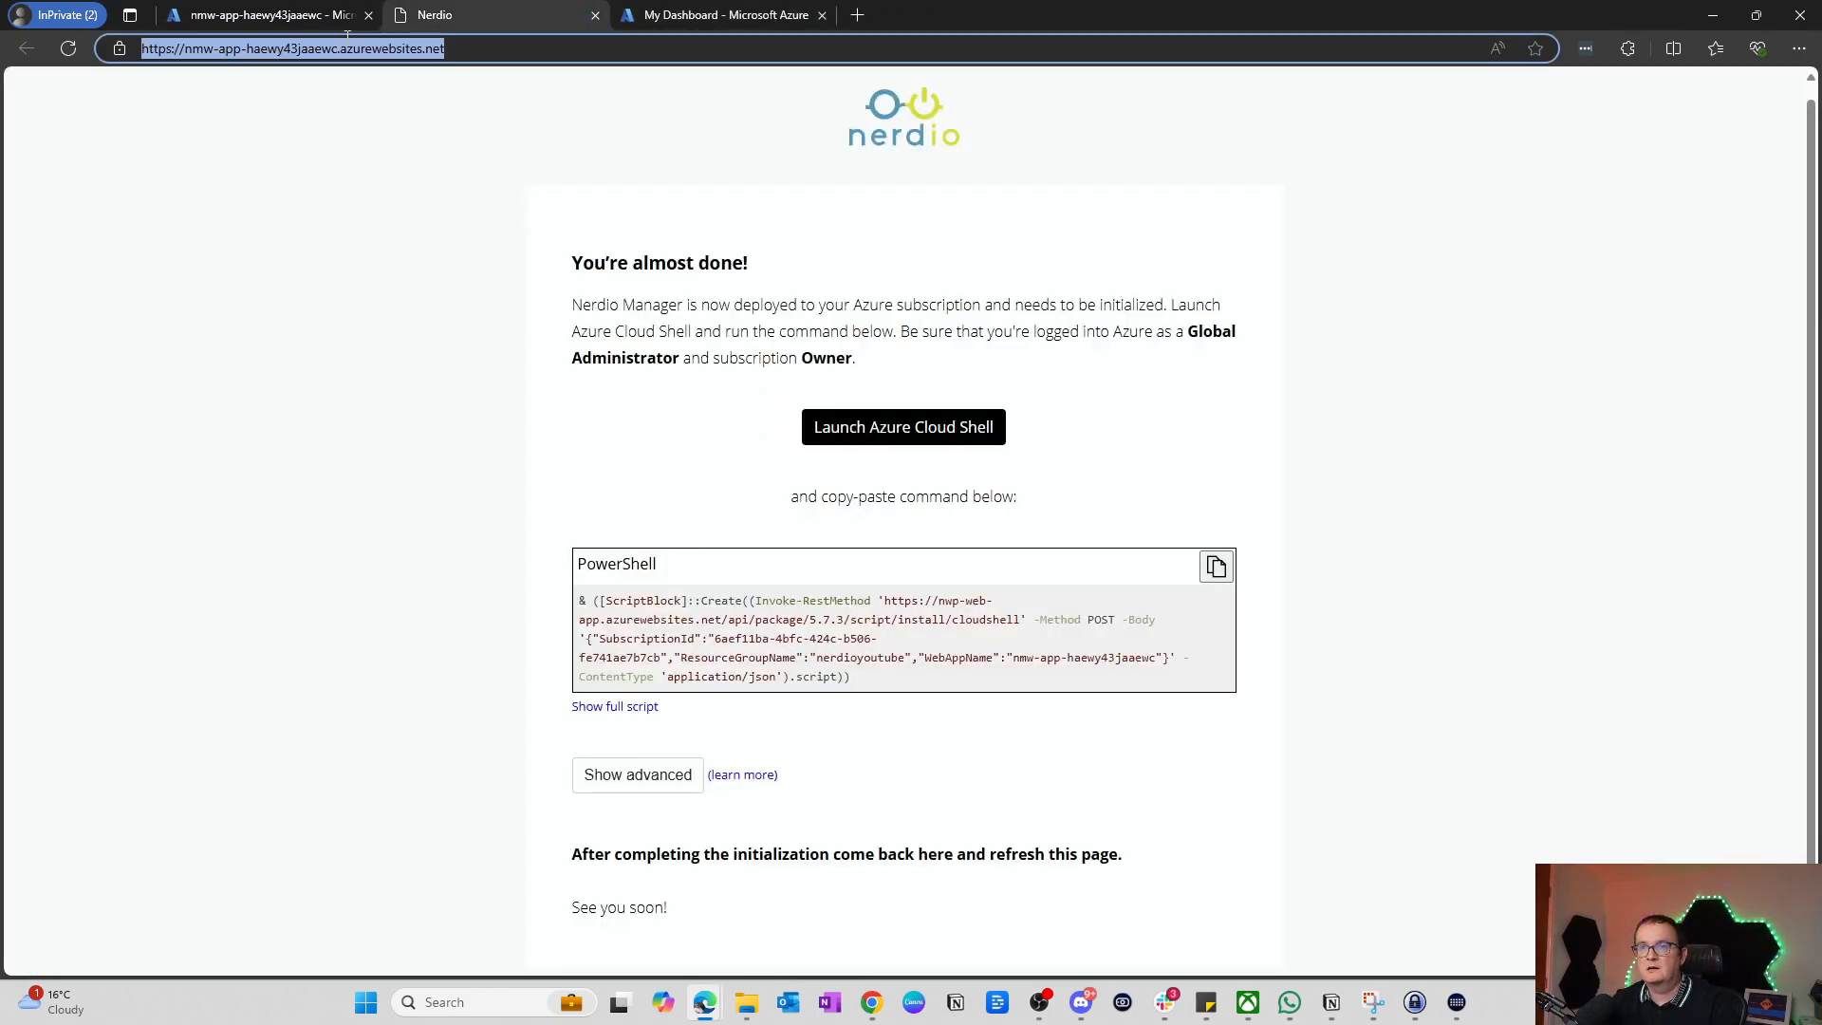
pyautogui.press('Return')
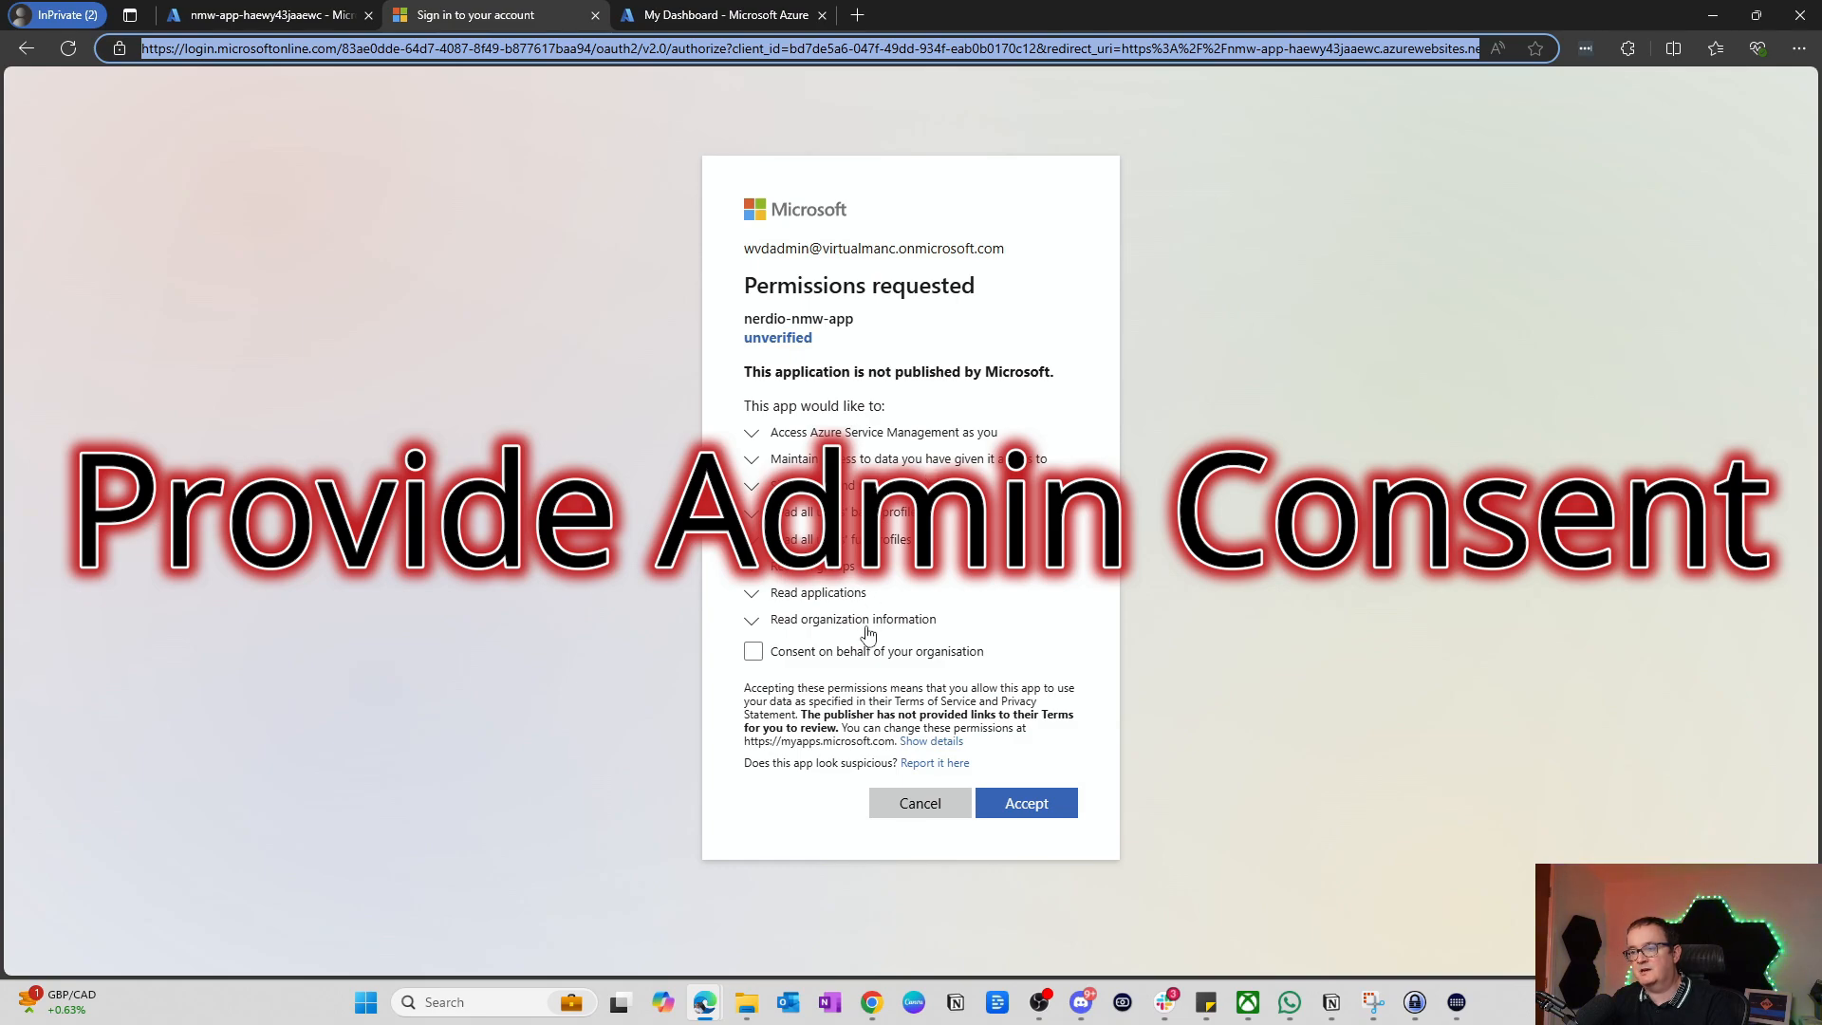
# Step: Consent on behalf of the organisation and accept nerdio-nmw-app's requested permissions
pyautogui.click(847, 652)
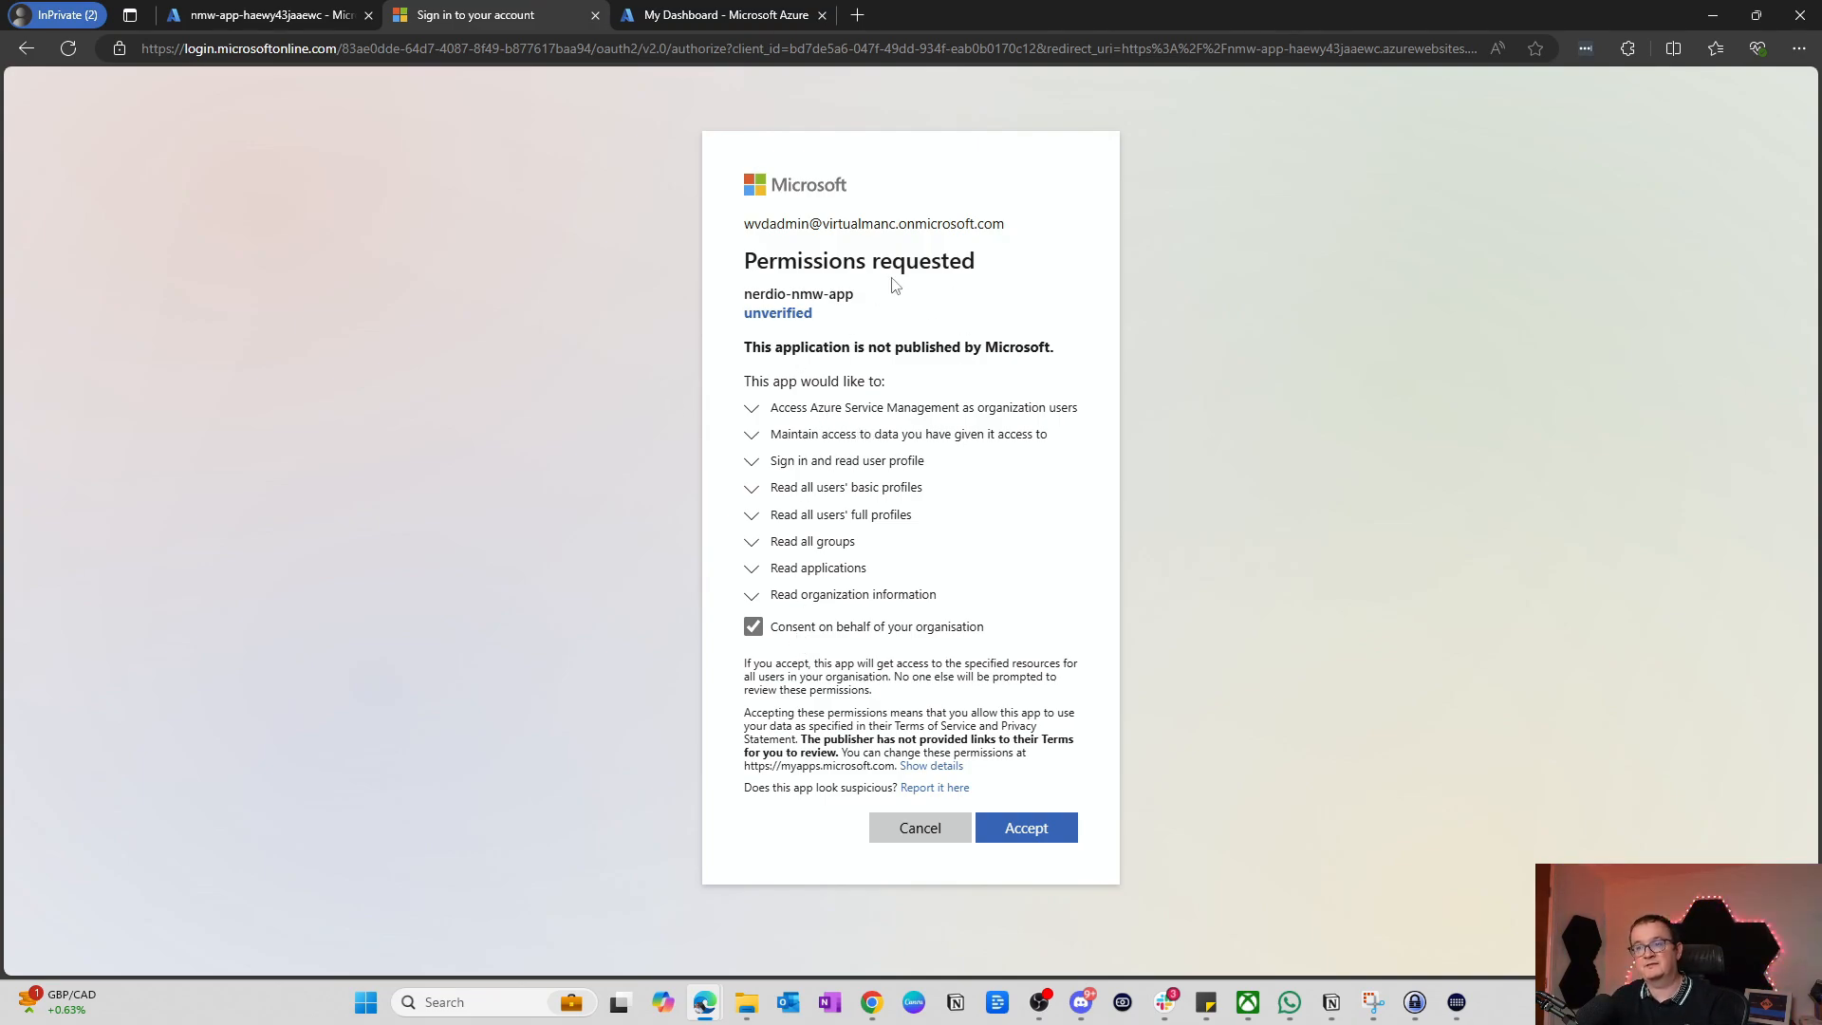
pyautogui.moveTo(743, 296); pyautogui.dragTo(866, 302)
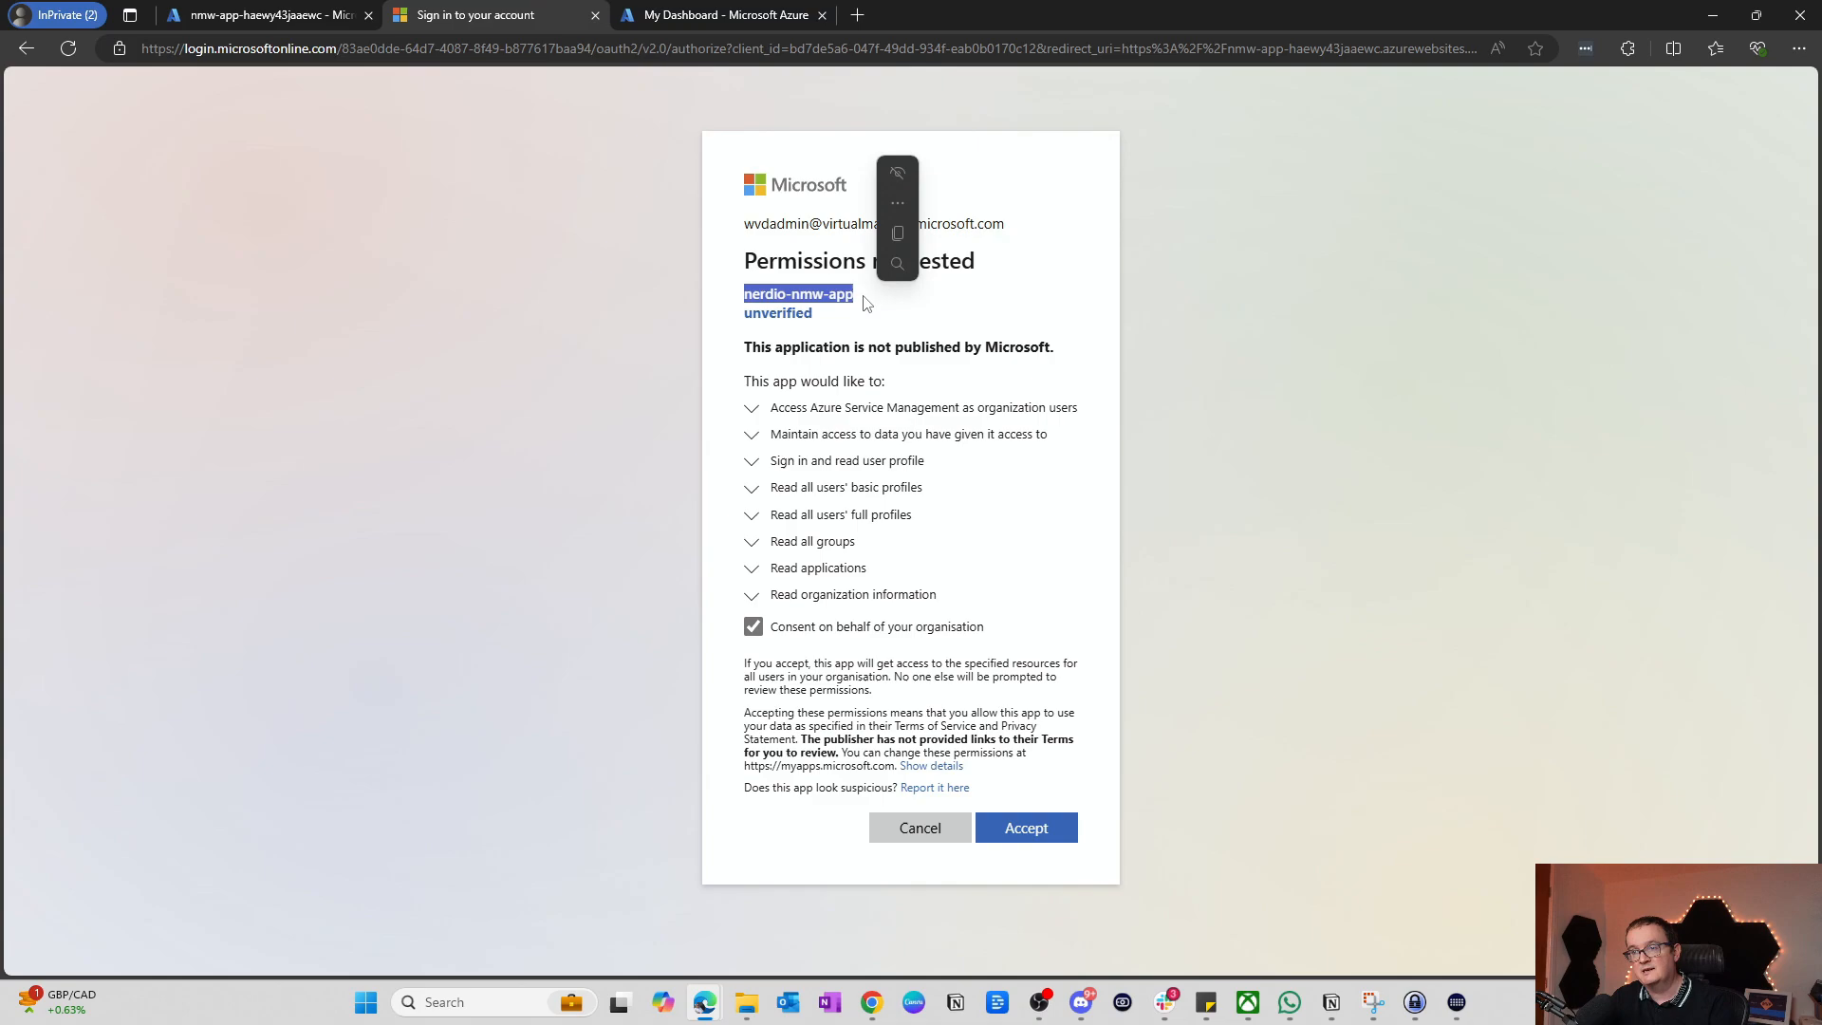
pyautogui.click(822, 297)
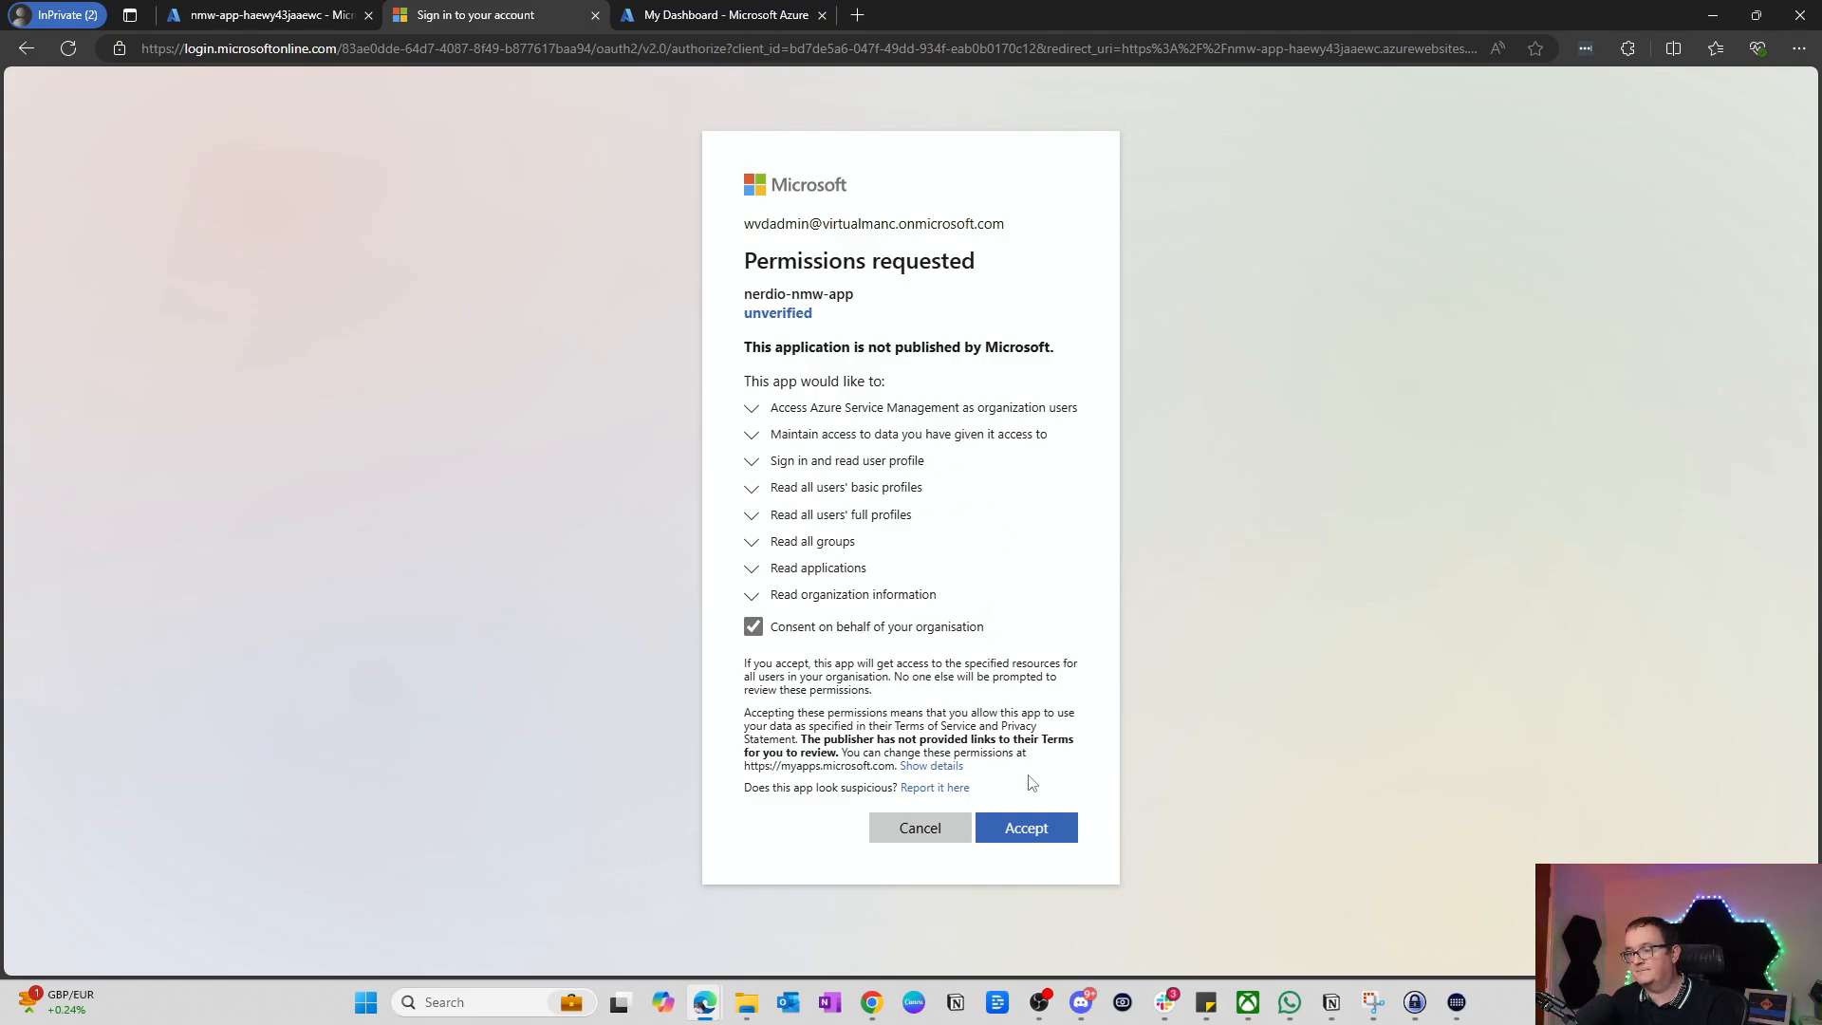
pyautogui.click(1026, 826)
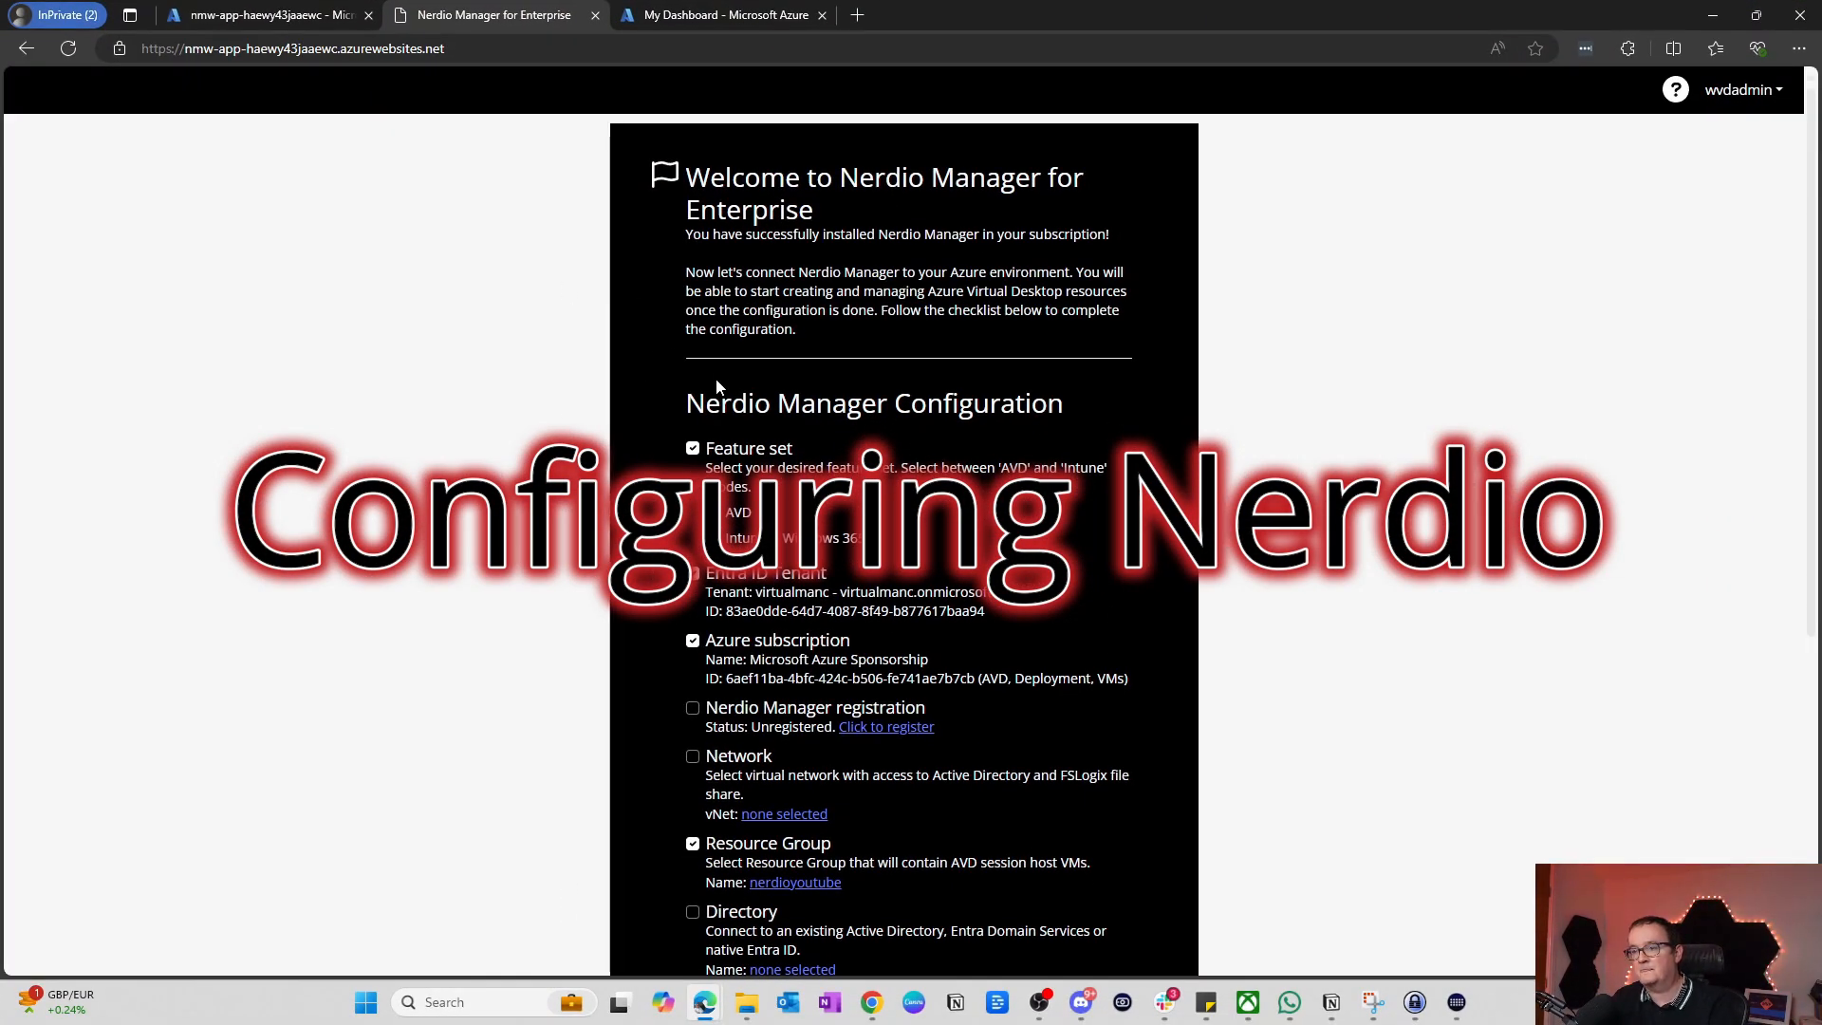
# Step: Scroll through the configuration checklist and follow the 'Click to register' link
pyautogui.scroll(-1, 806, 378)
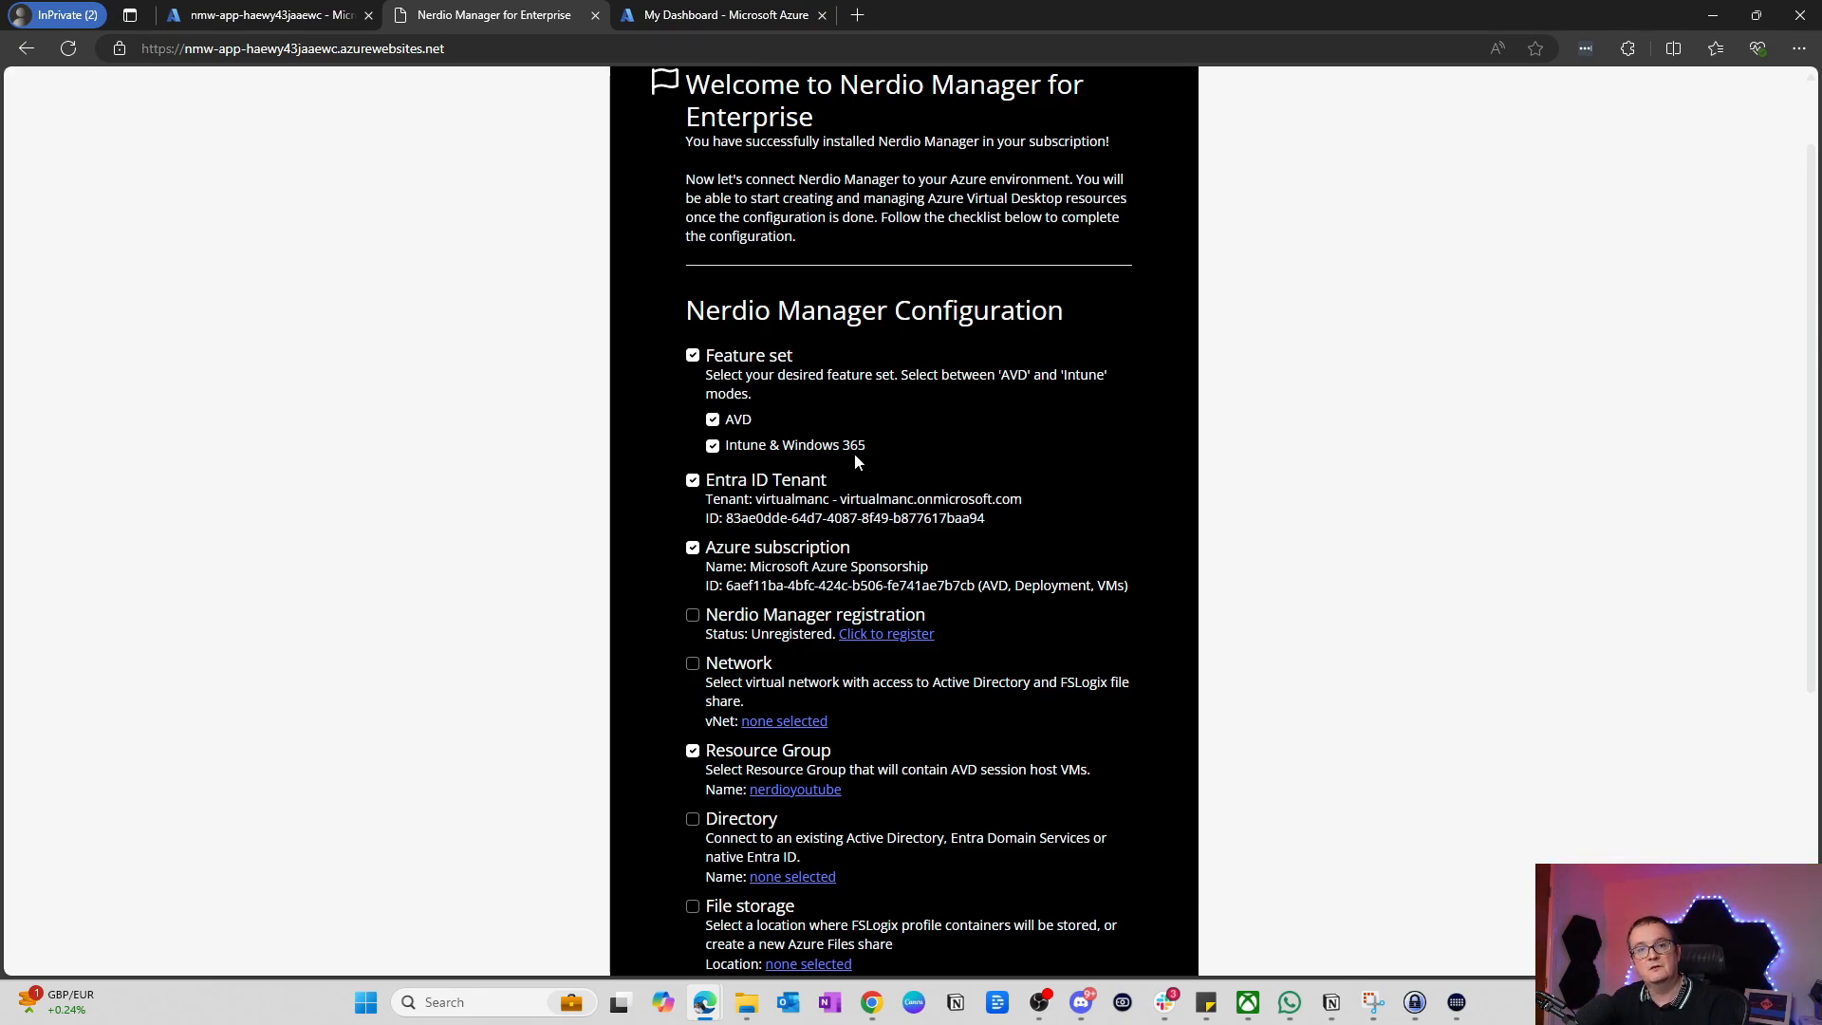
pyautogui.scroll(-1, 883, 387)
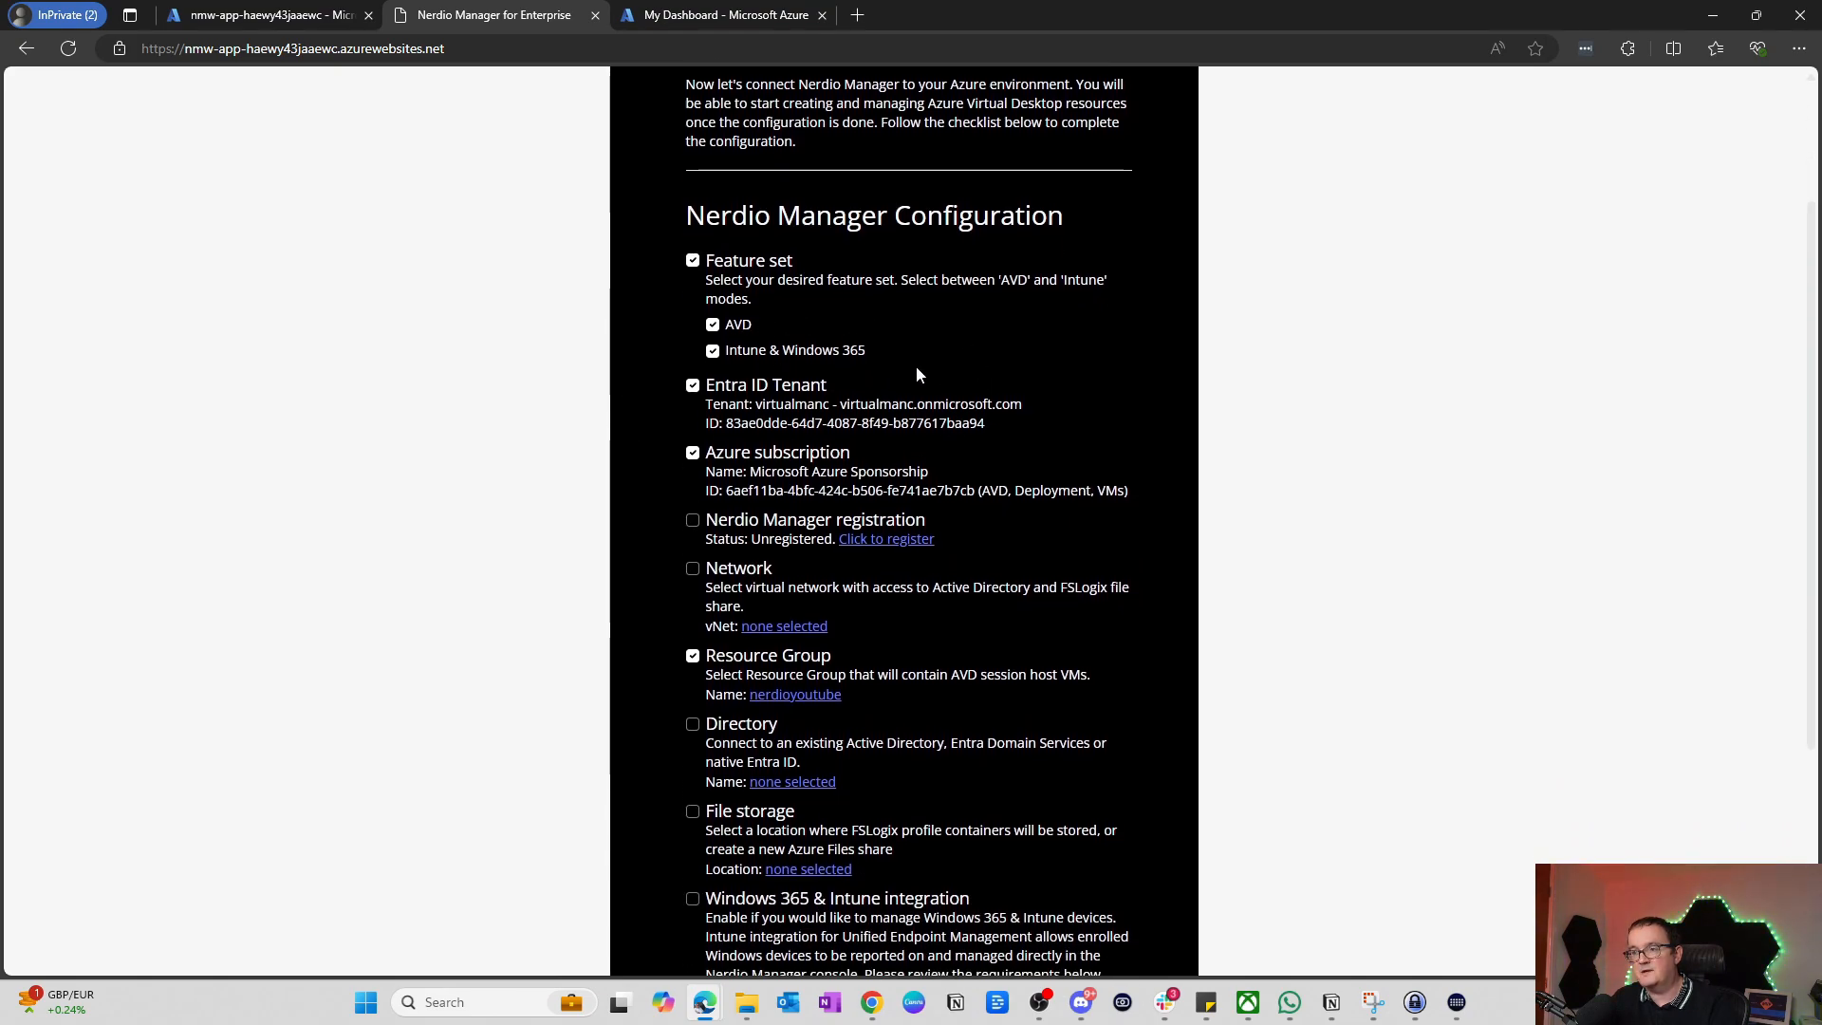
pyautogui.scroll(-2, 781, 403)
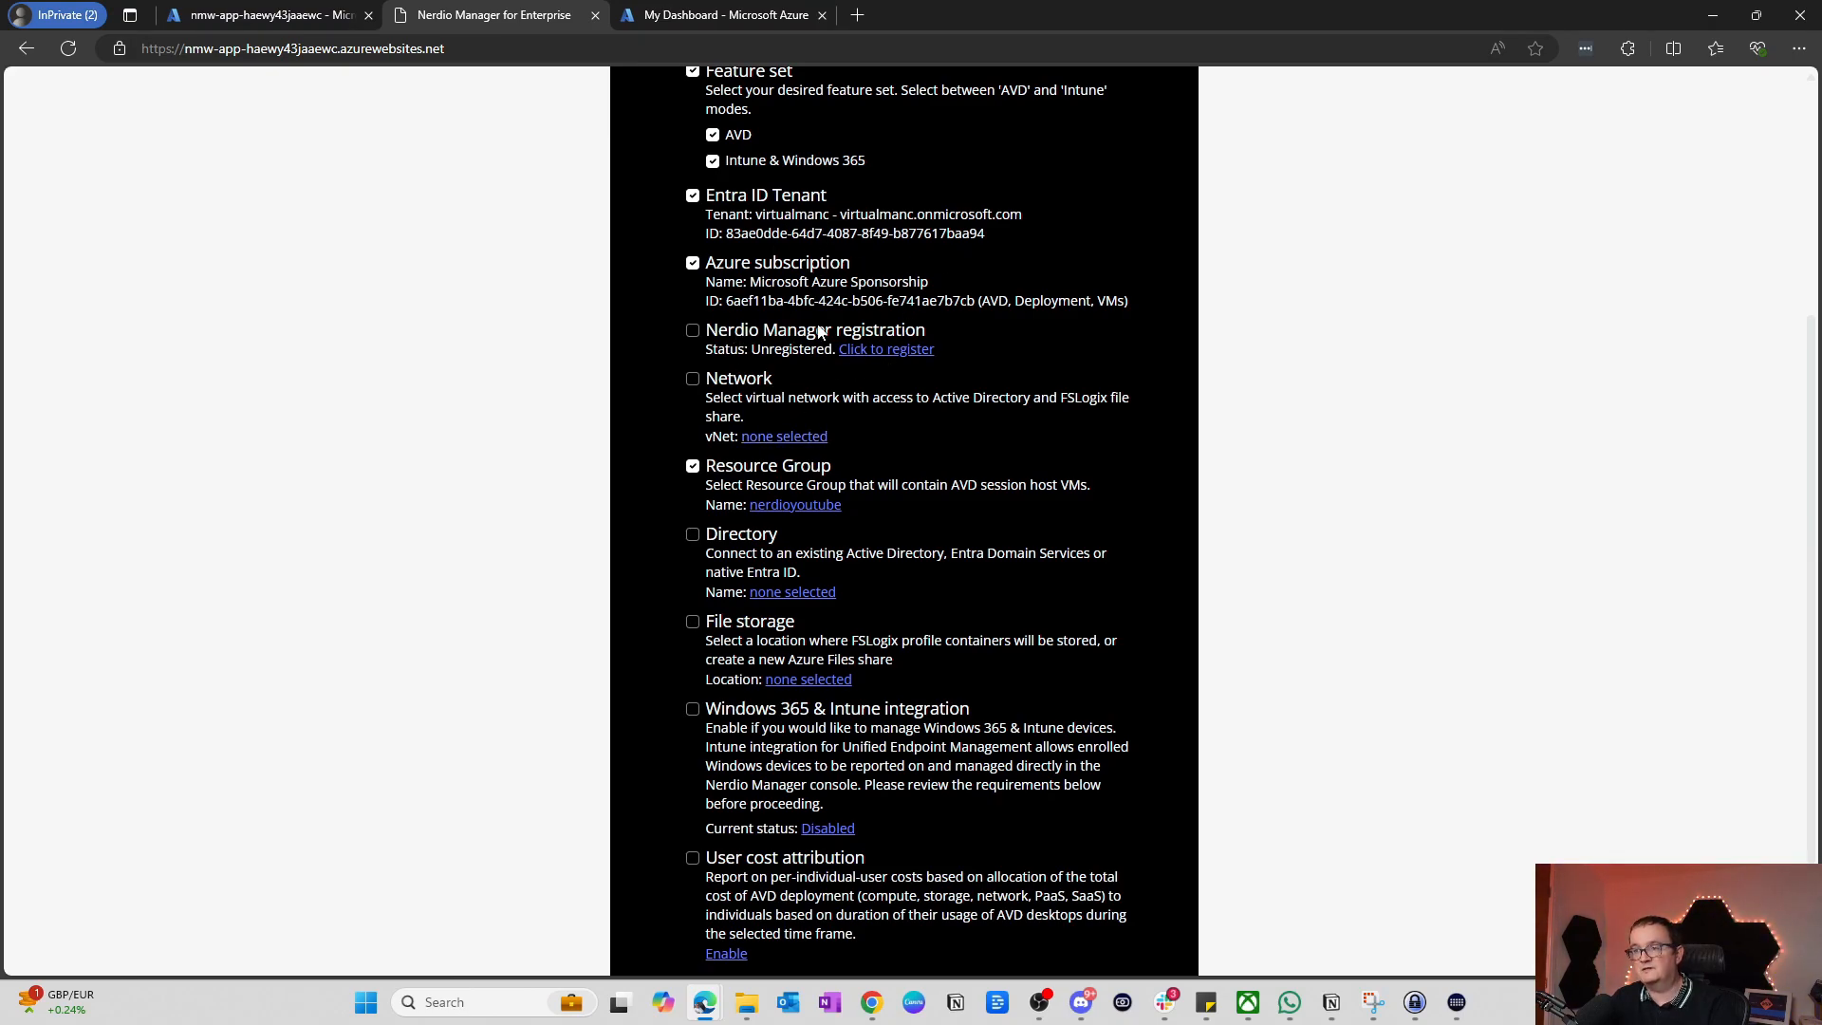
pyautogui.click(902, 350)
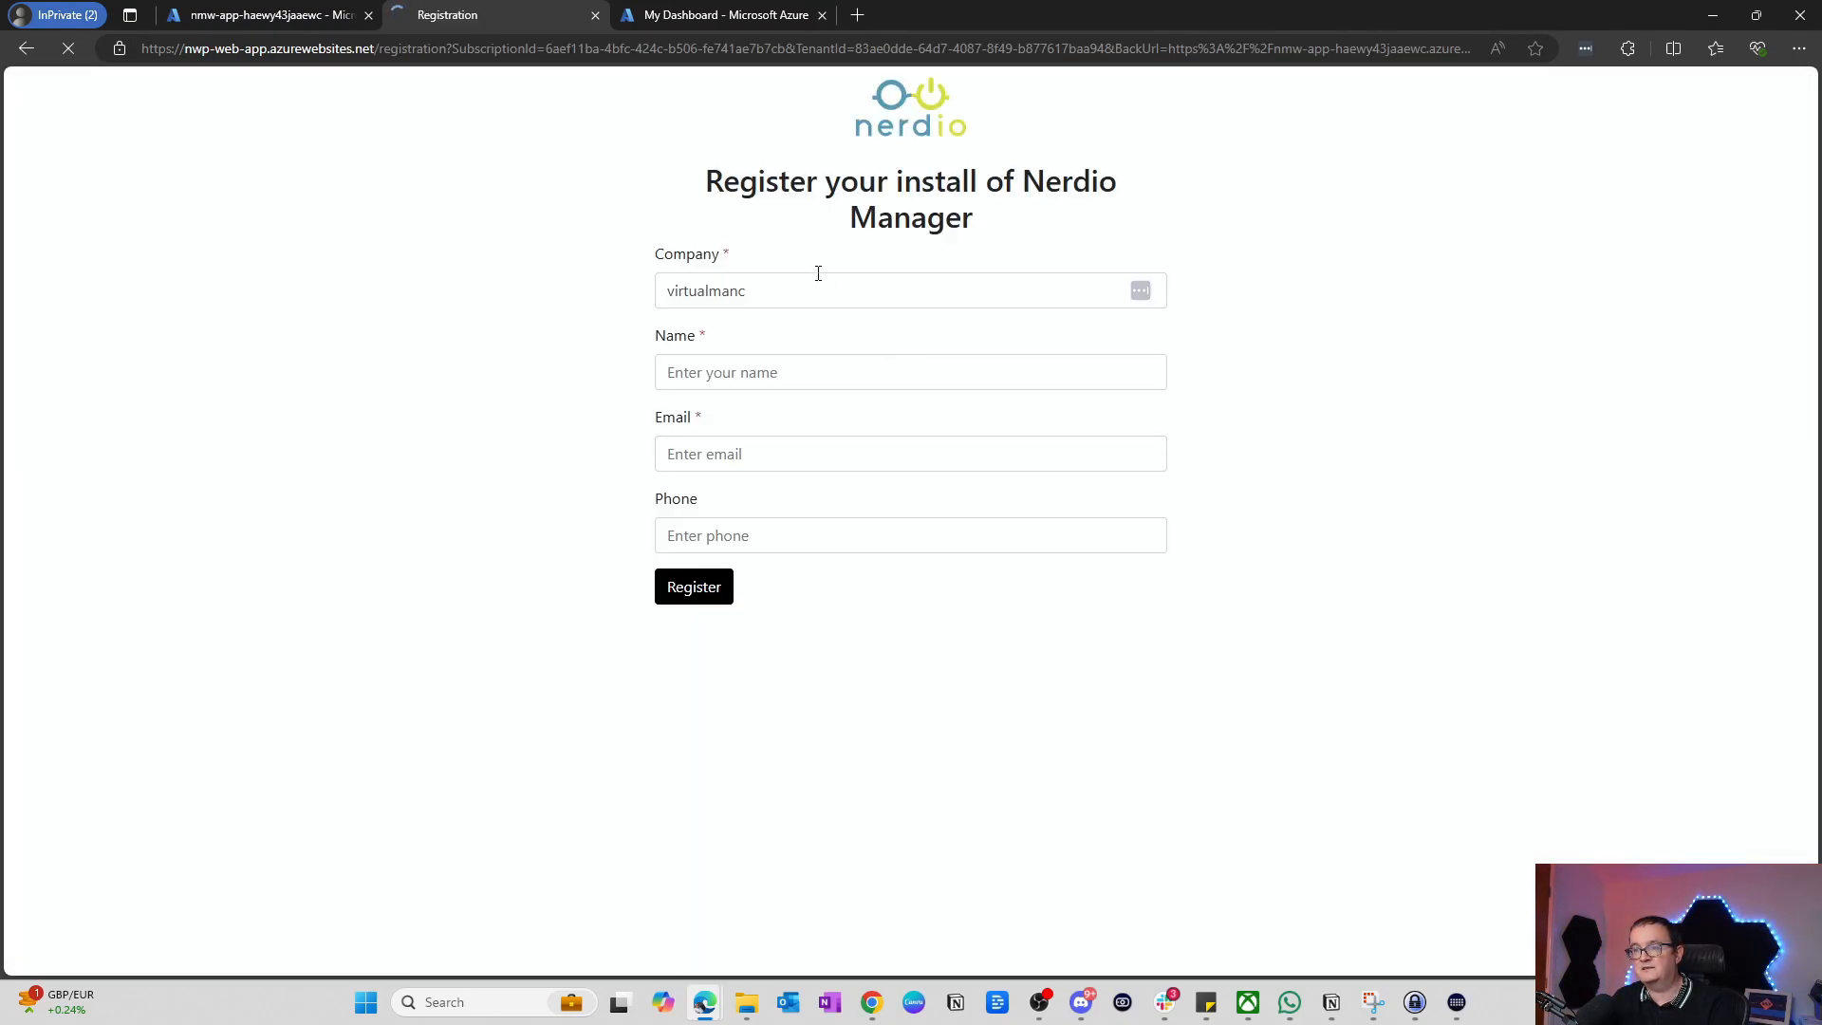
# Step: Enter the contact's full name and e-mail address in the registration form
pyautogui.click(757, 367)
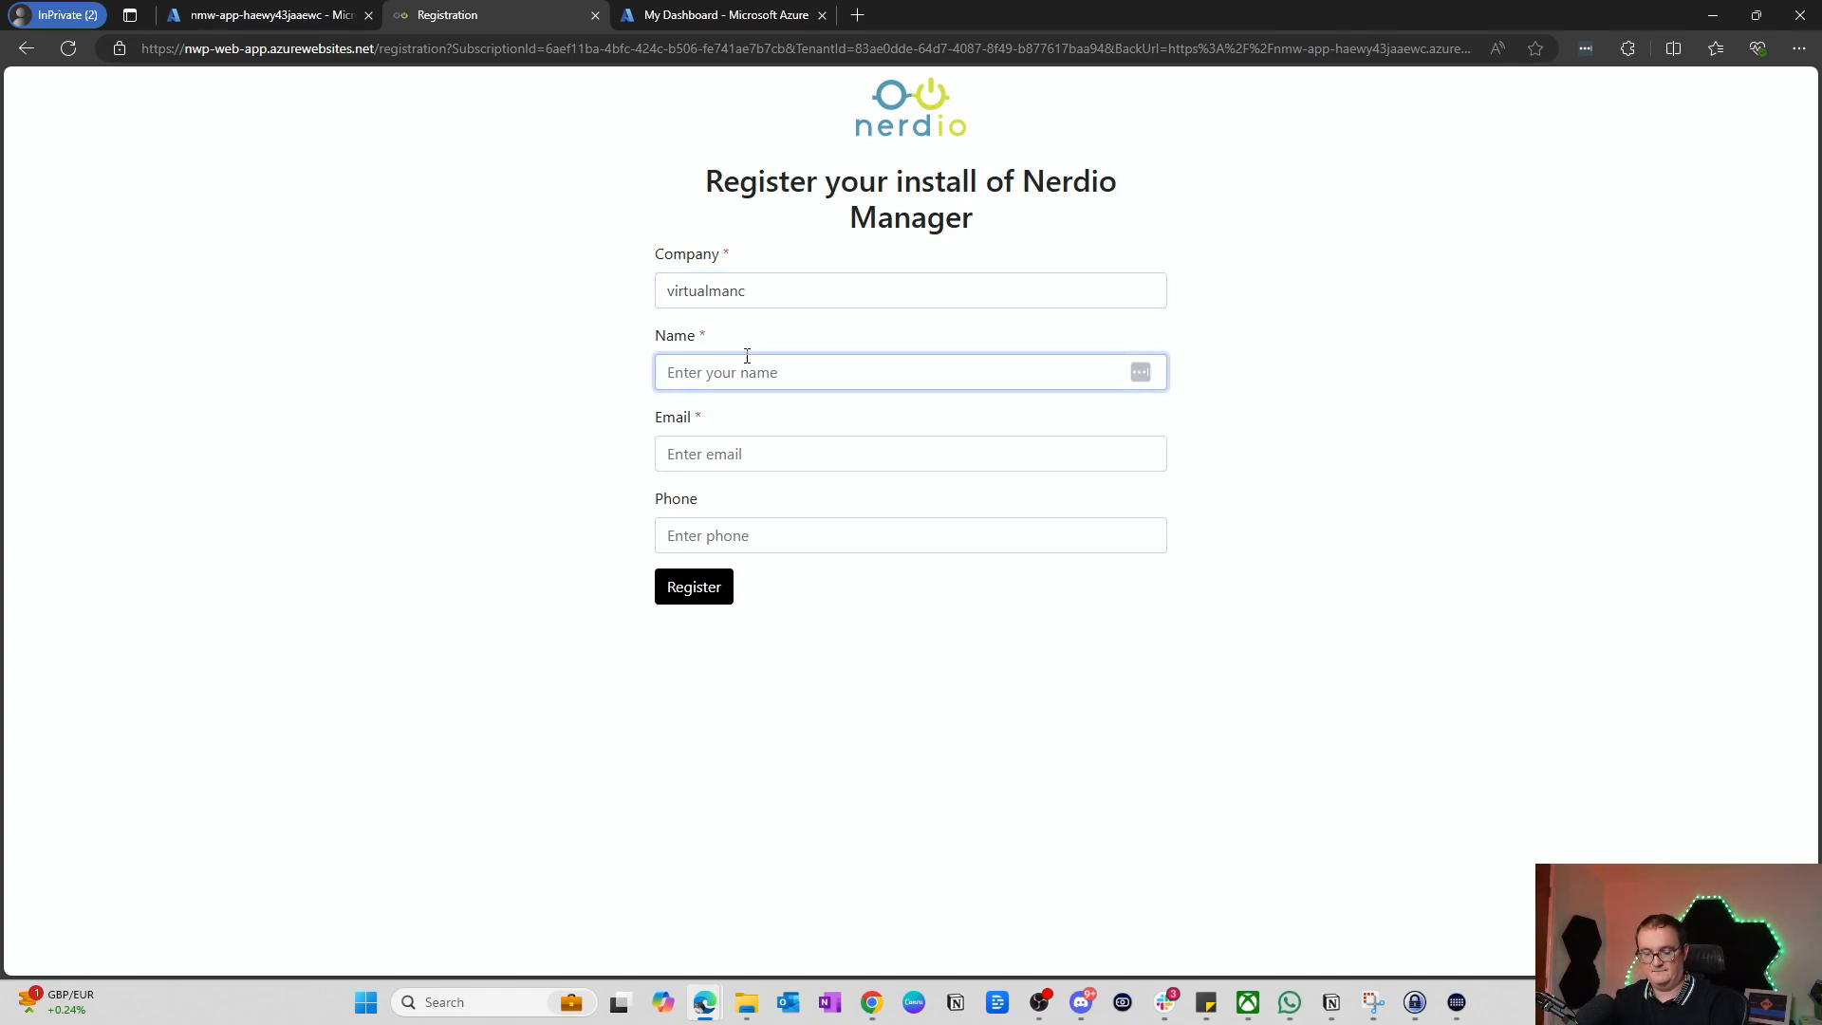
pyautogui.press('Tab')
pyautogui.write('M')
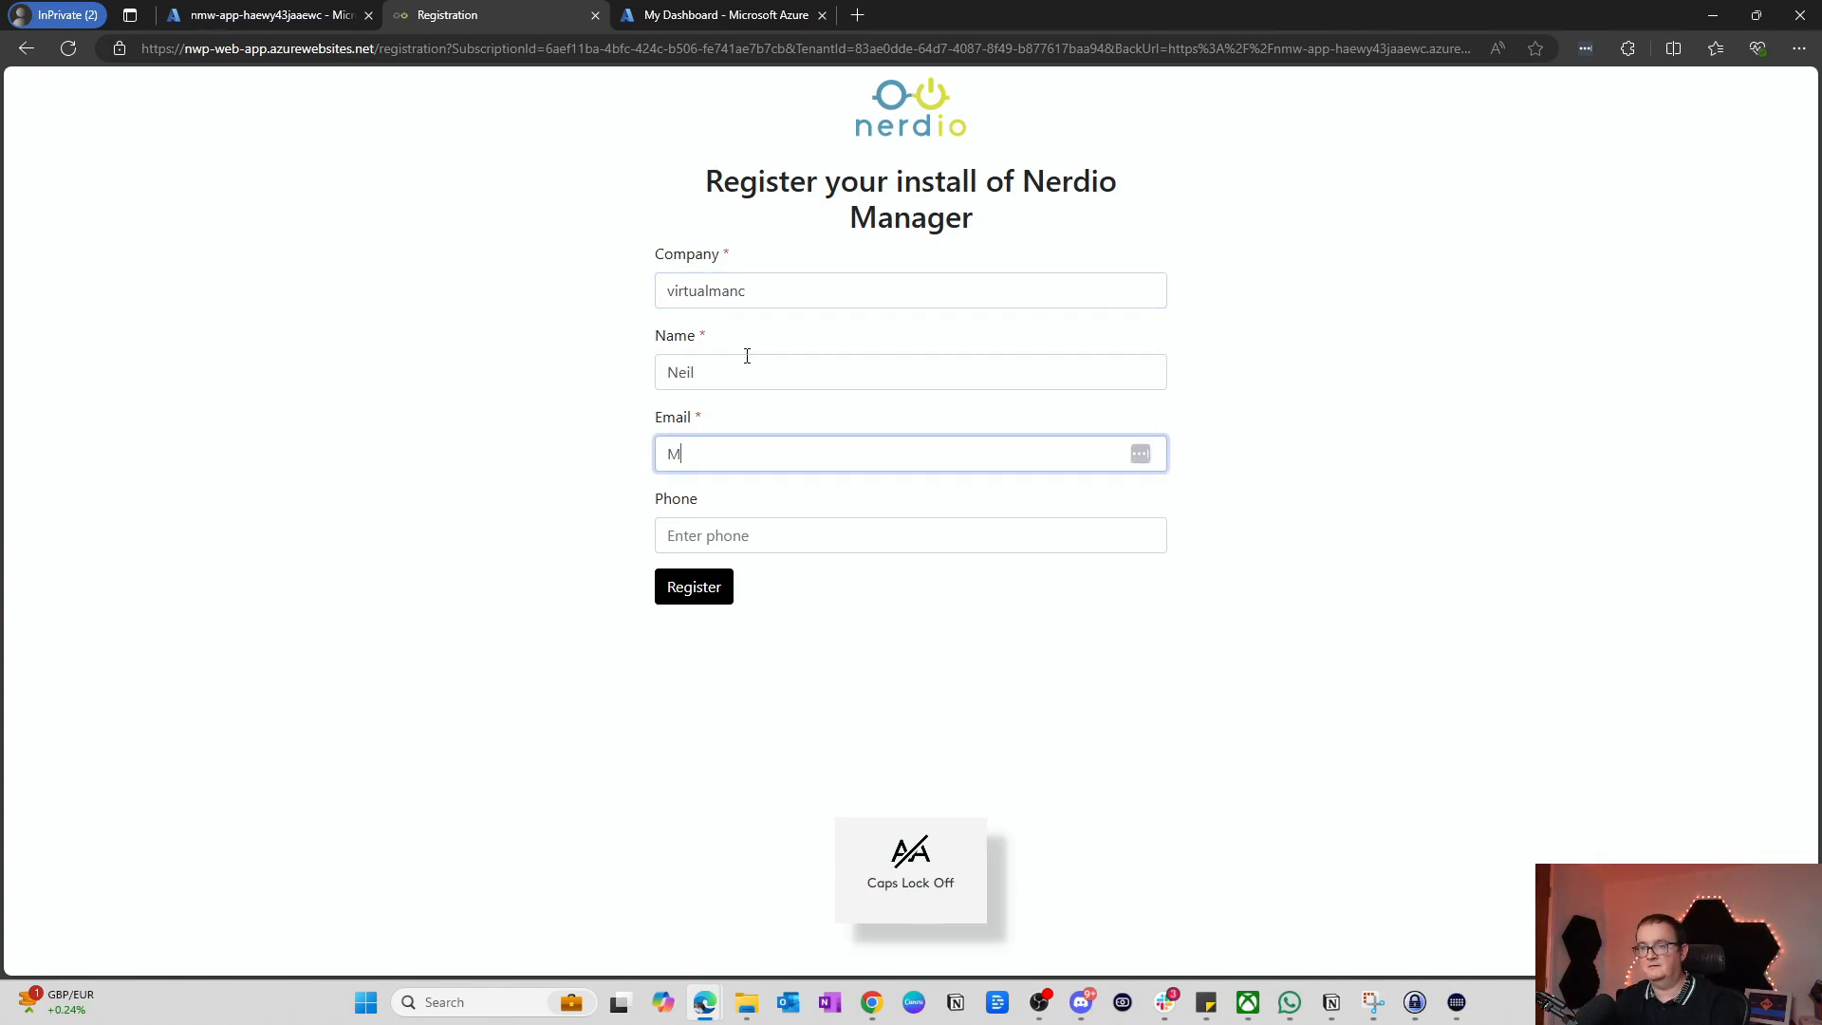
pyautogui.press('BackSpace')
pyautogui.click(744, 372)
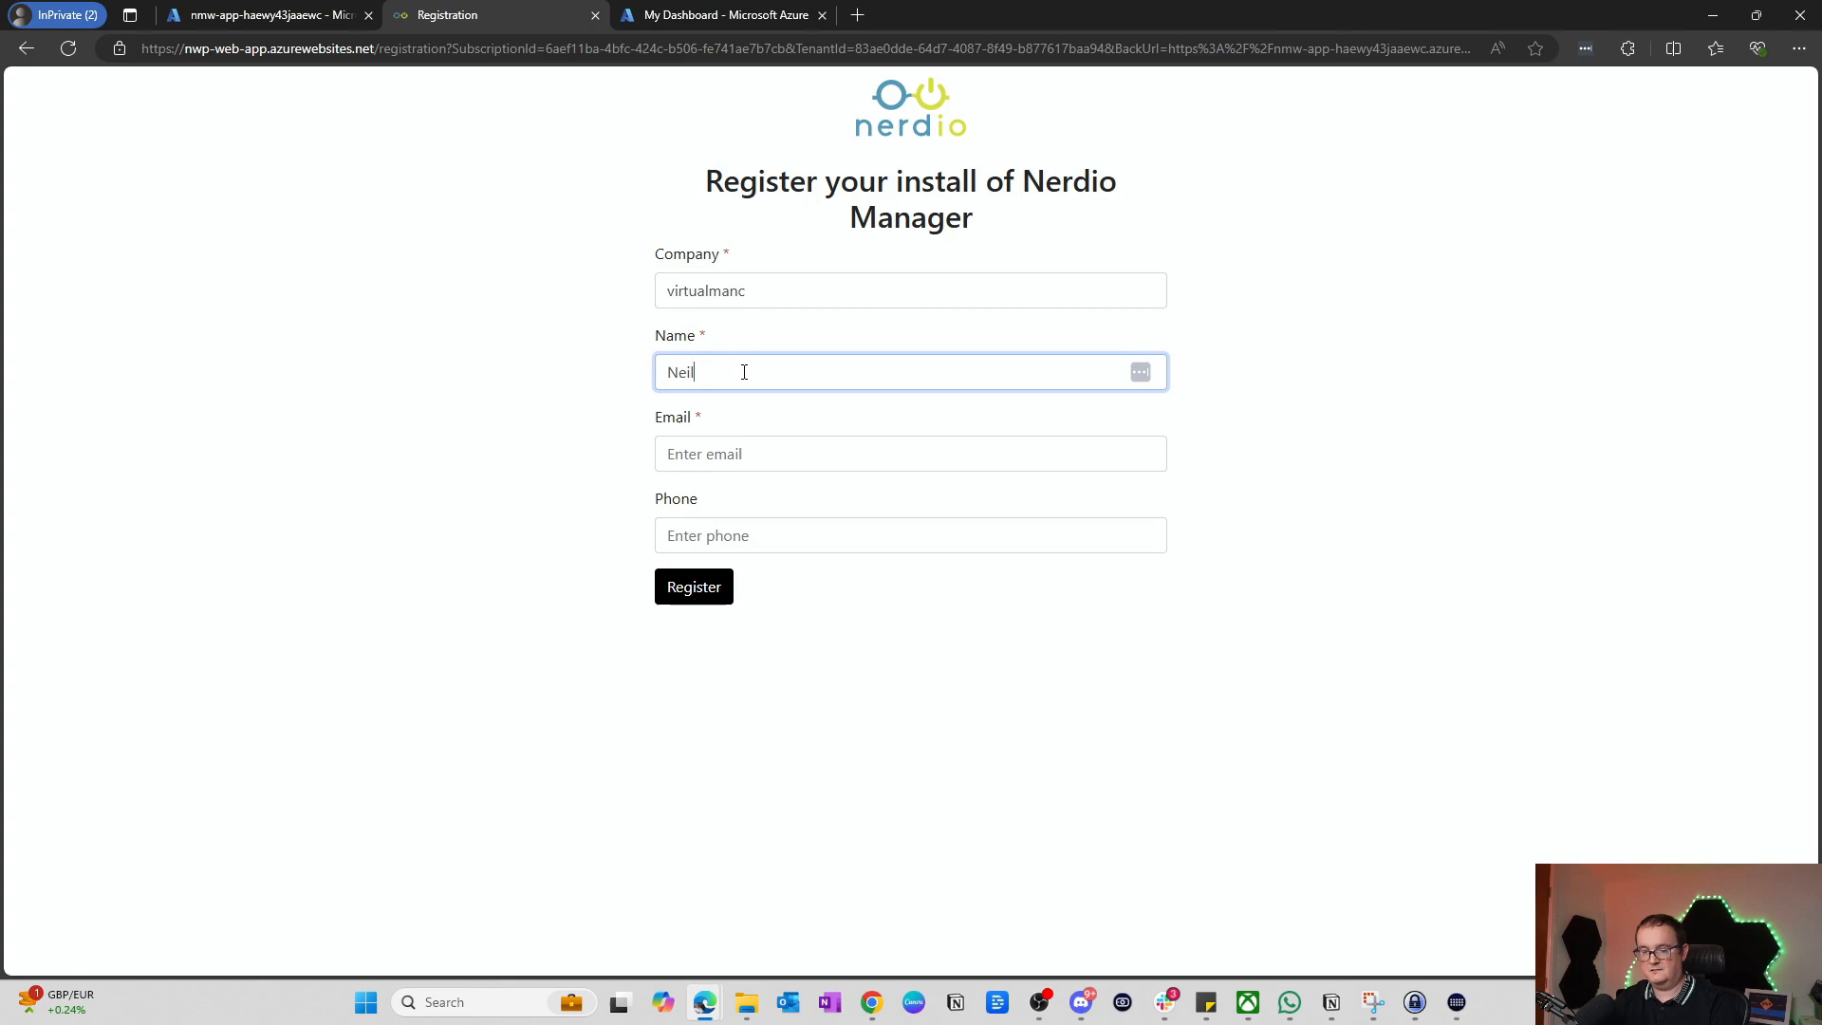
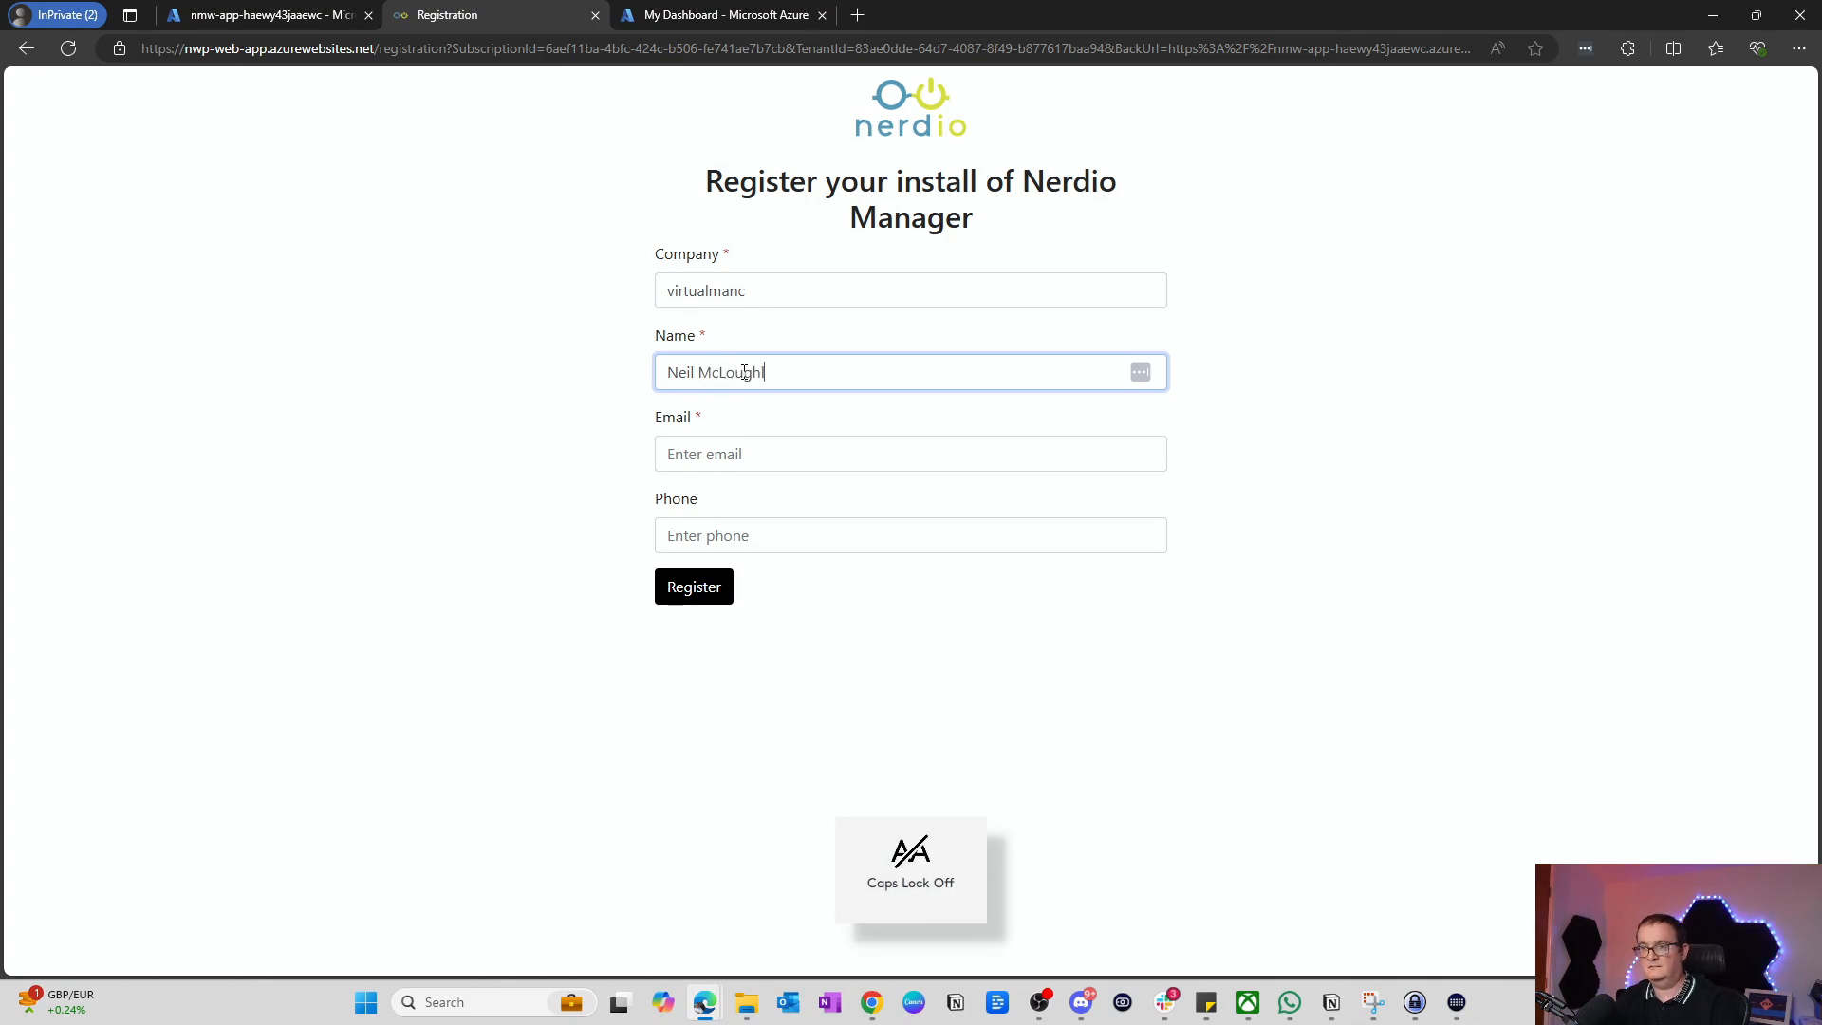
pyautogui.press('Tab')
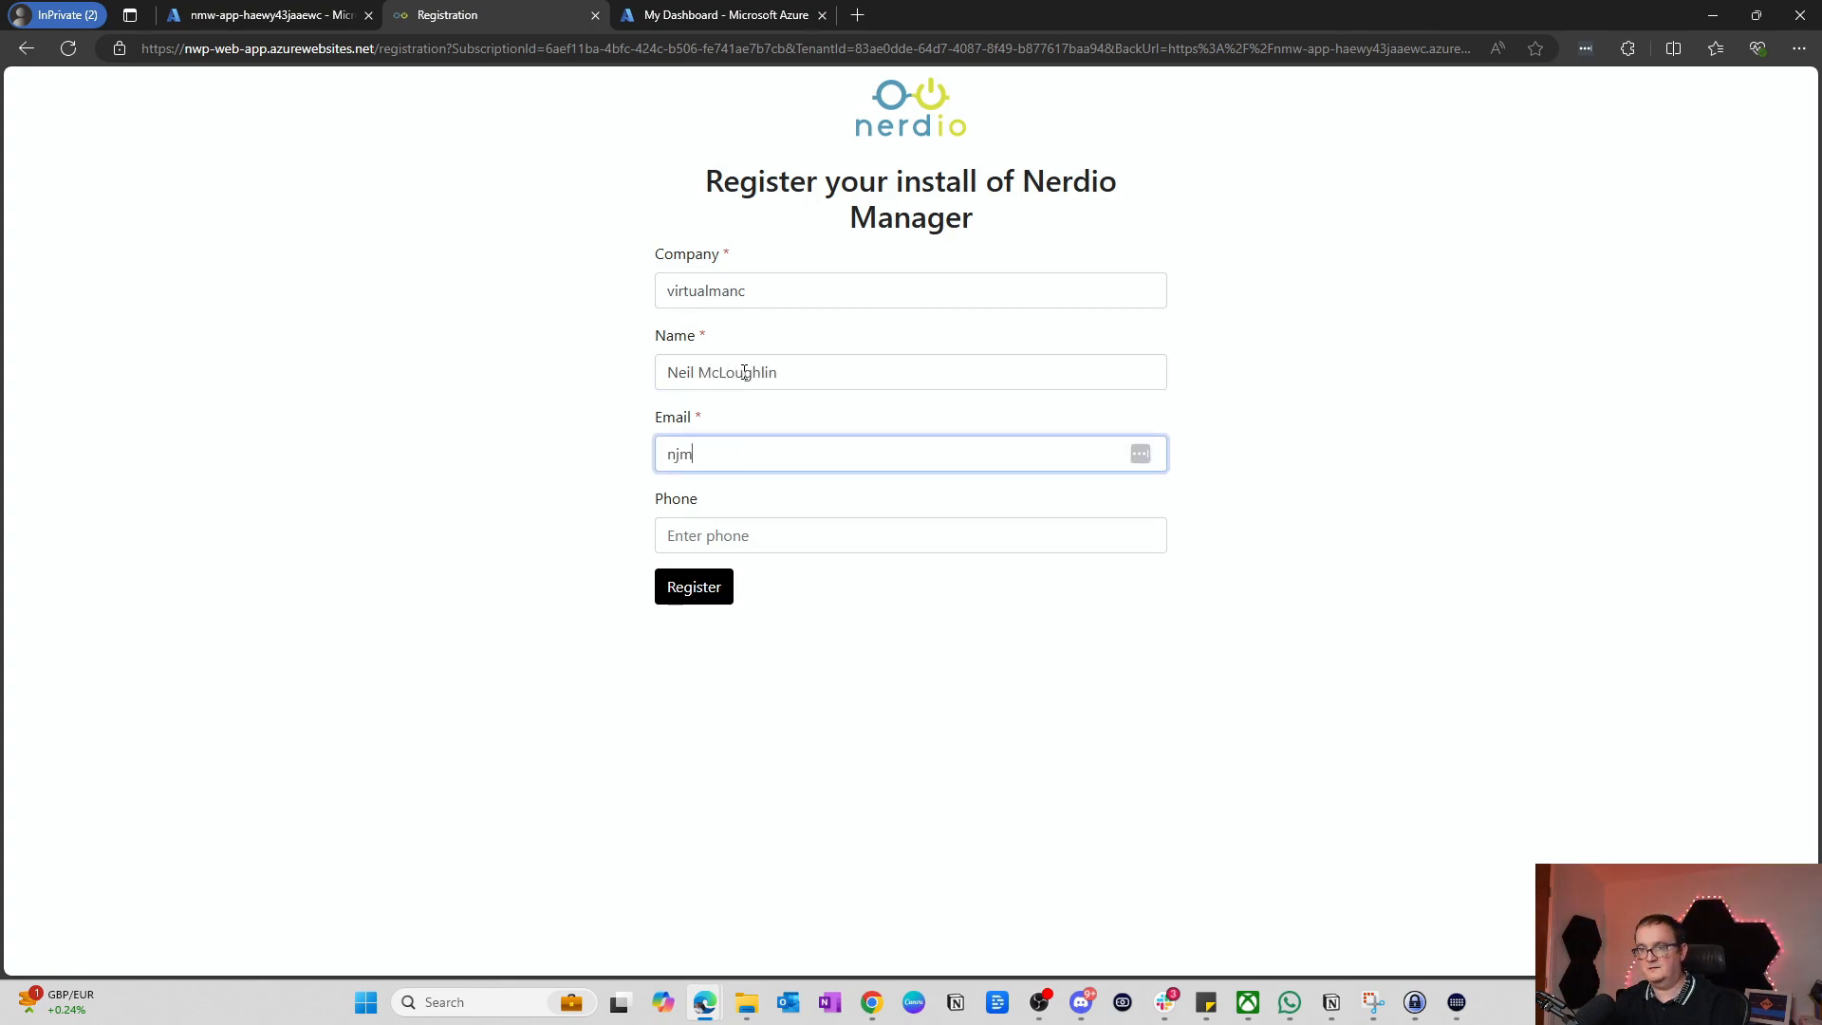
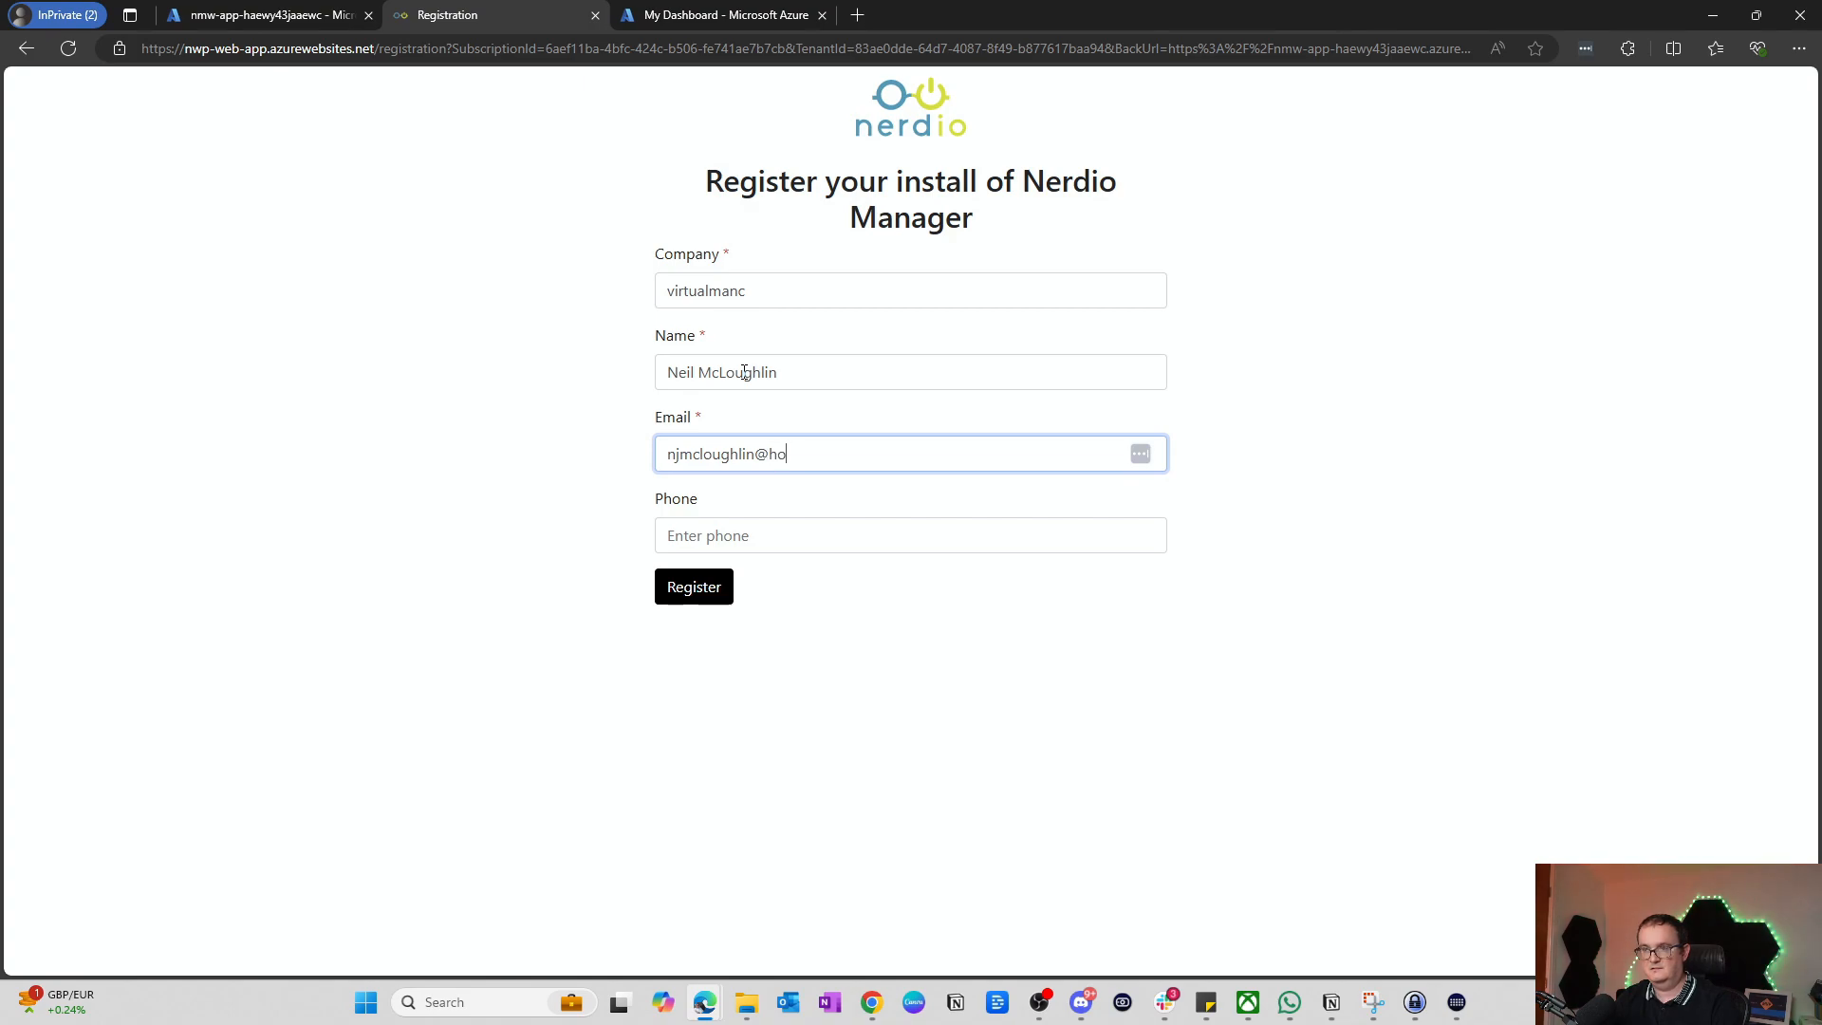
pyautogui.press('Tab')
pyautogui.press('capslock')
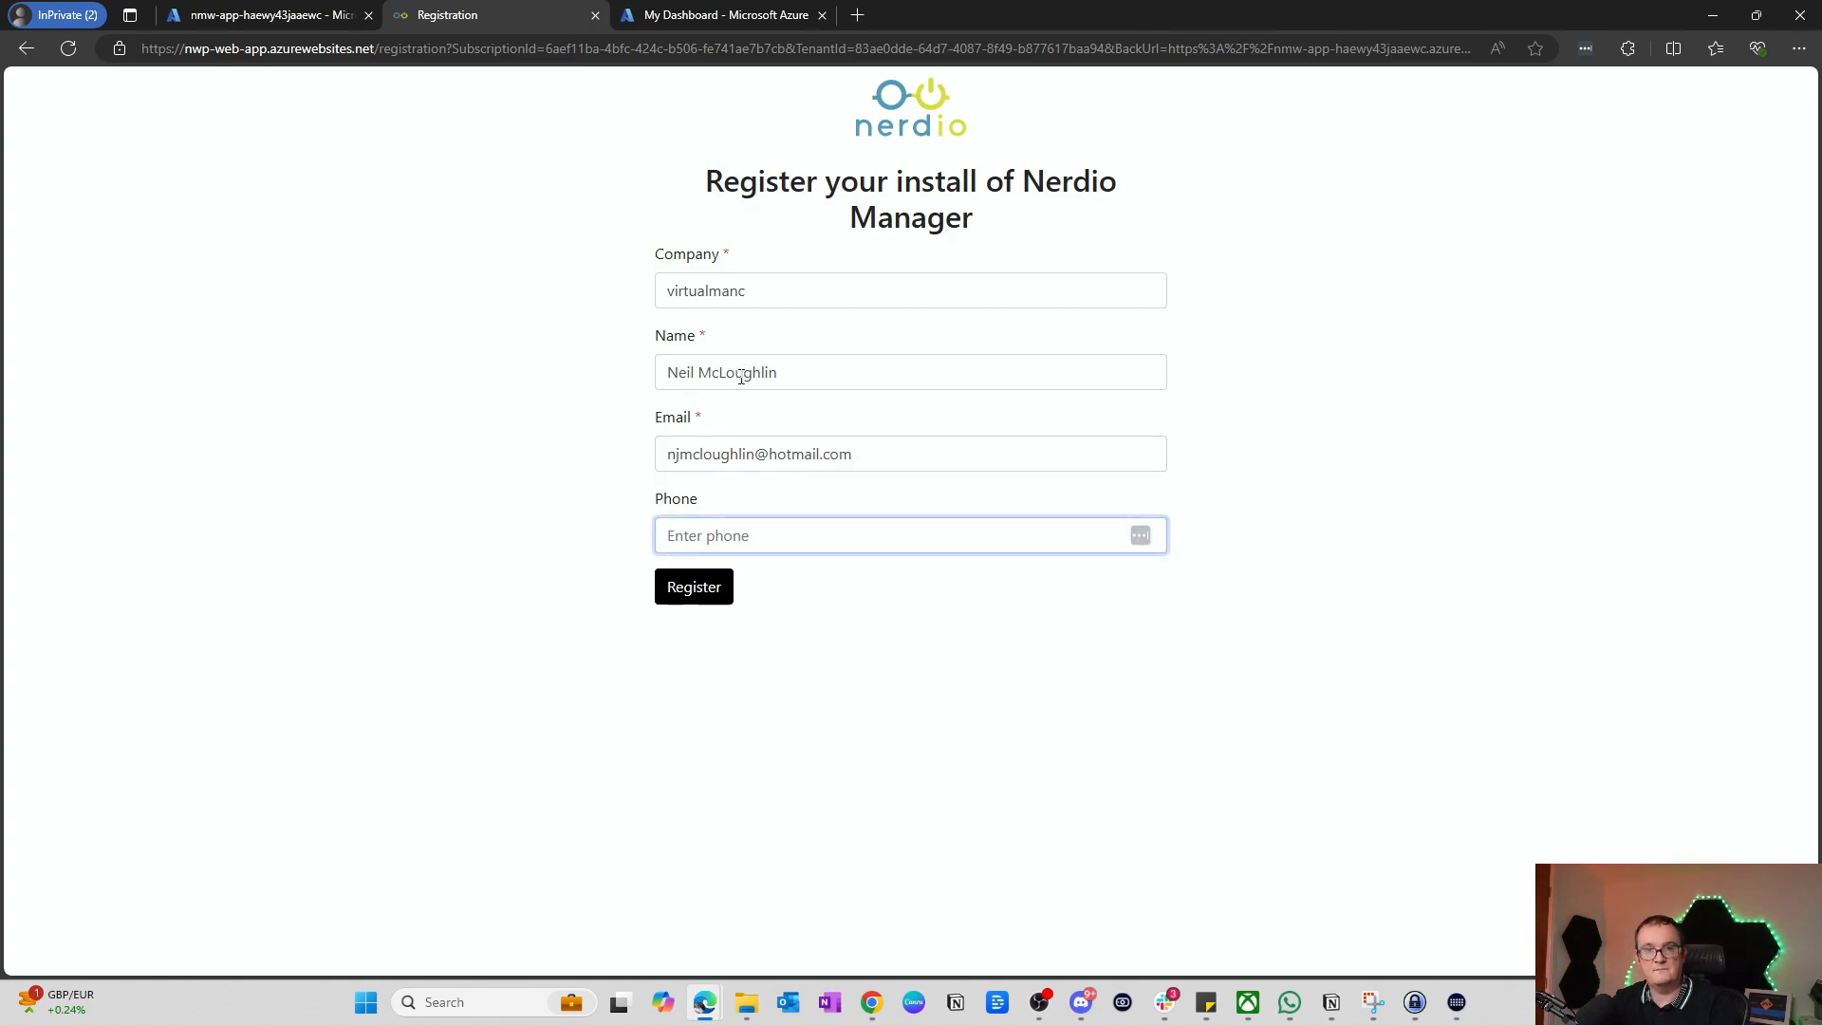
# Step: Submit the registration and solve the stairs CAPTCHA to verify it
pyautogui.click(704, 589)
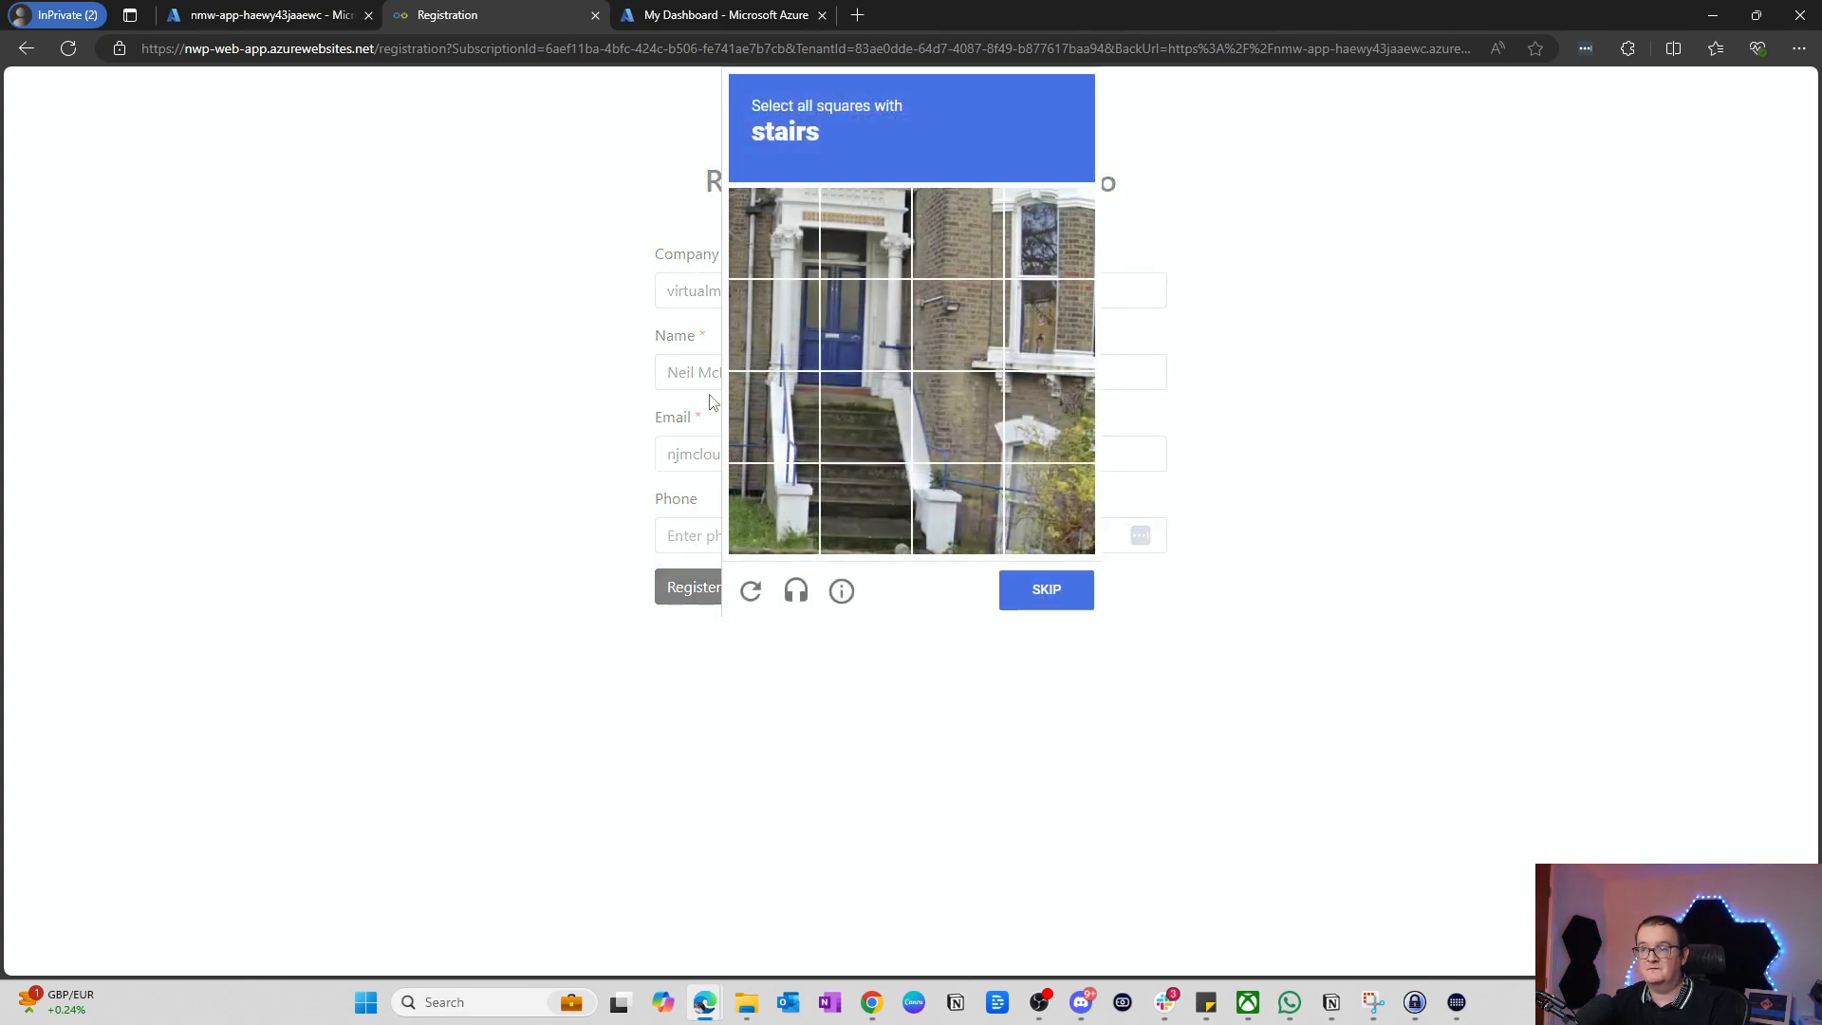
pyautogui.click(803, 408)
pyautogui.click(859, 417)
pyautogui.click(867, 479)
pyautogui.click(746, 511)
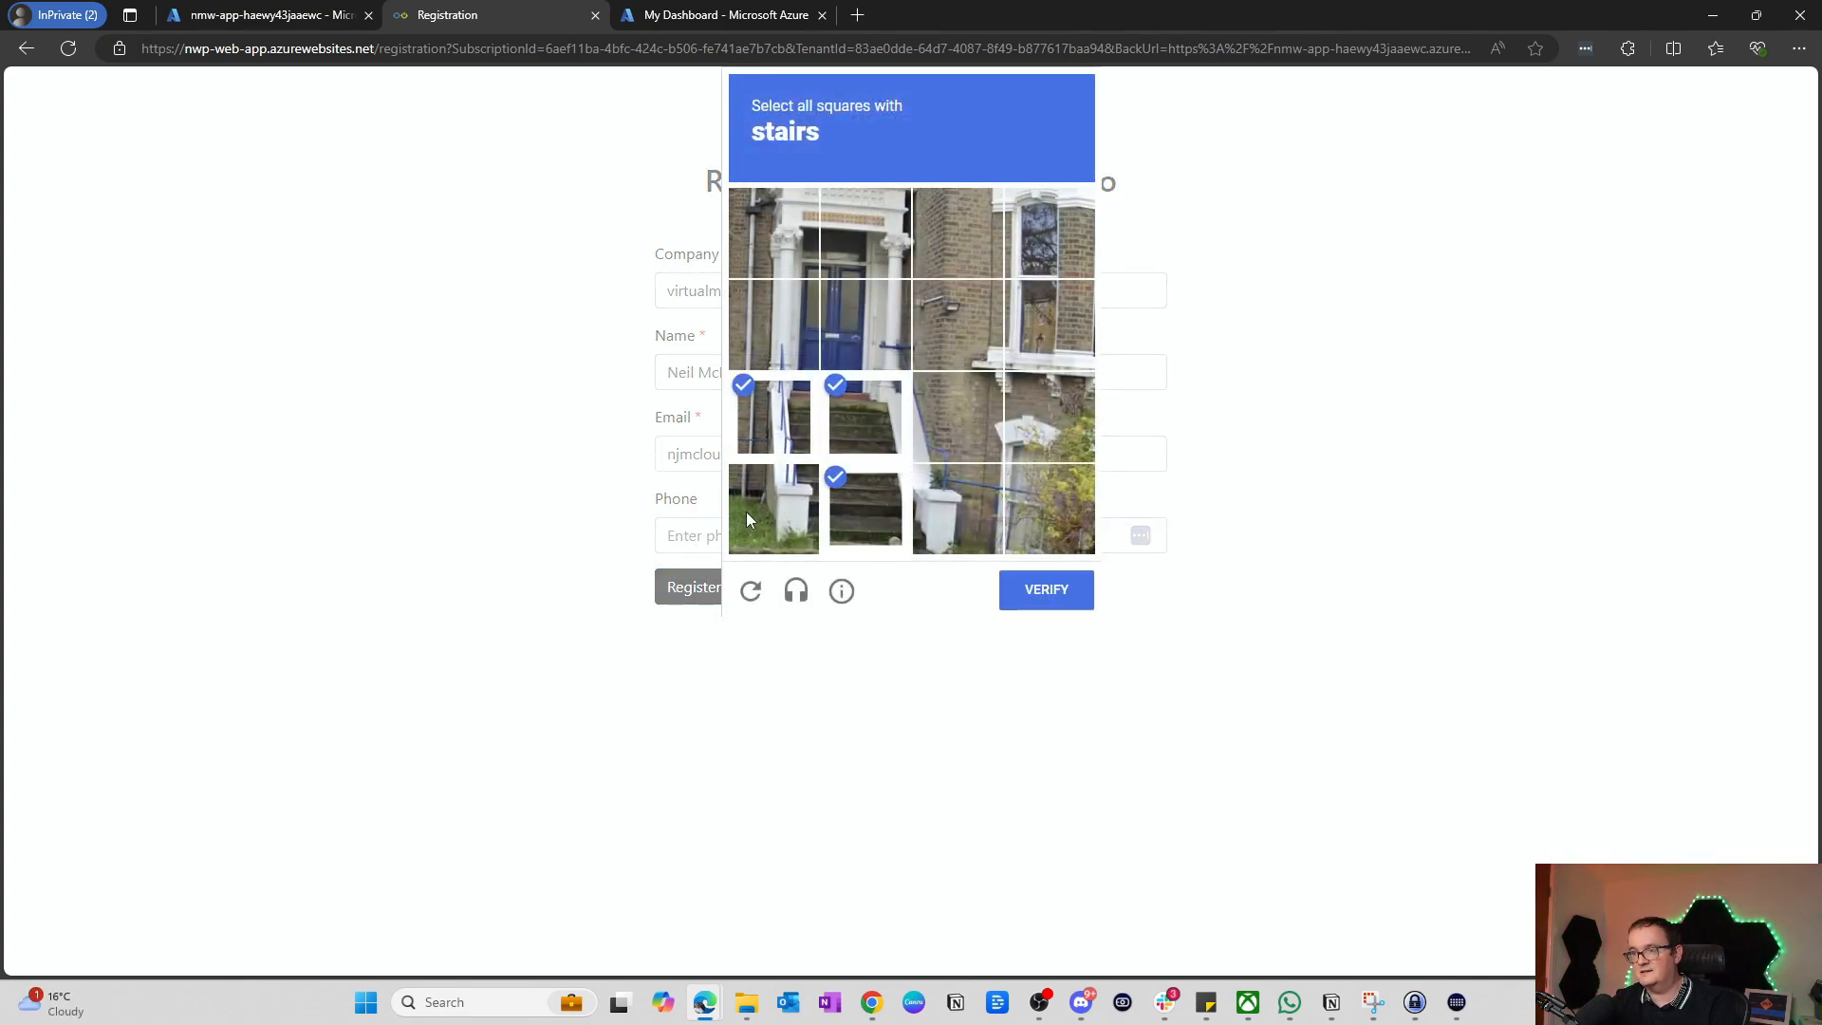
pyautogui.click(1048, 592)
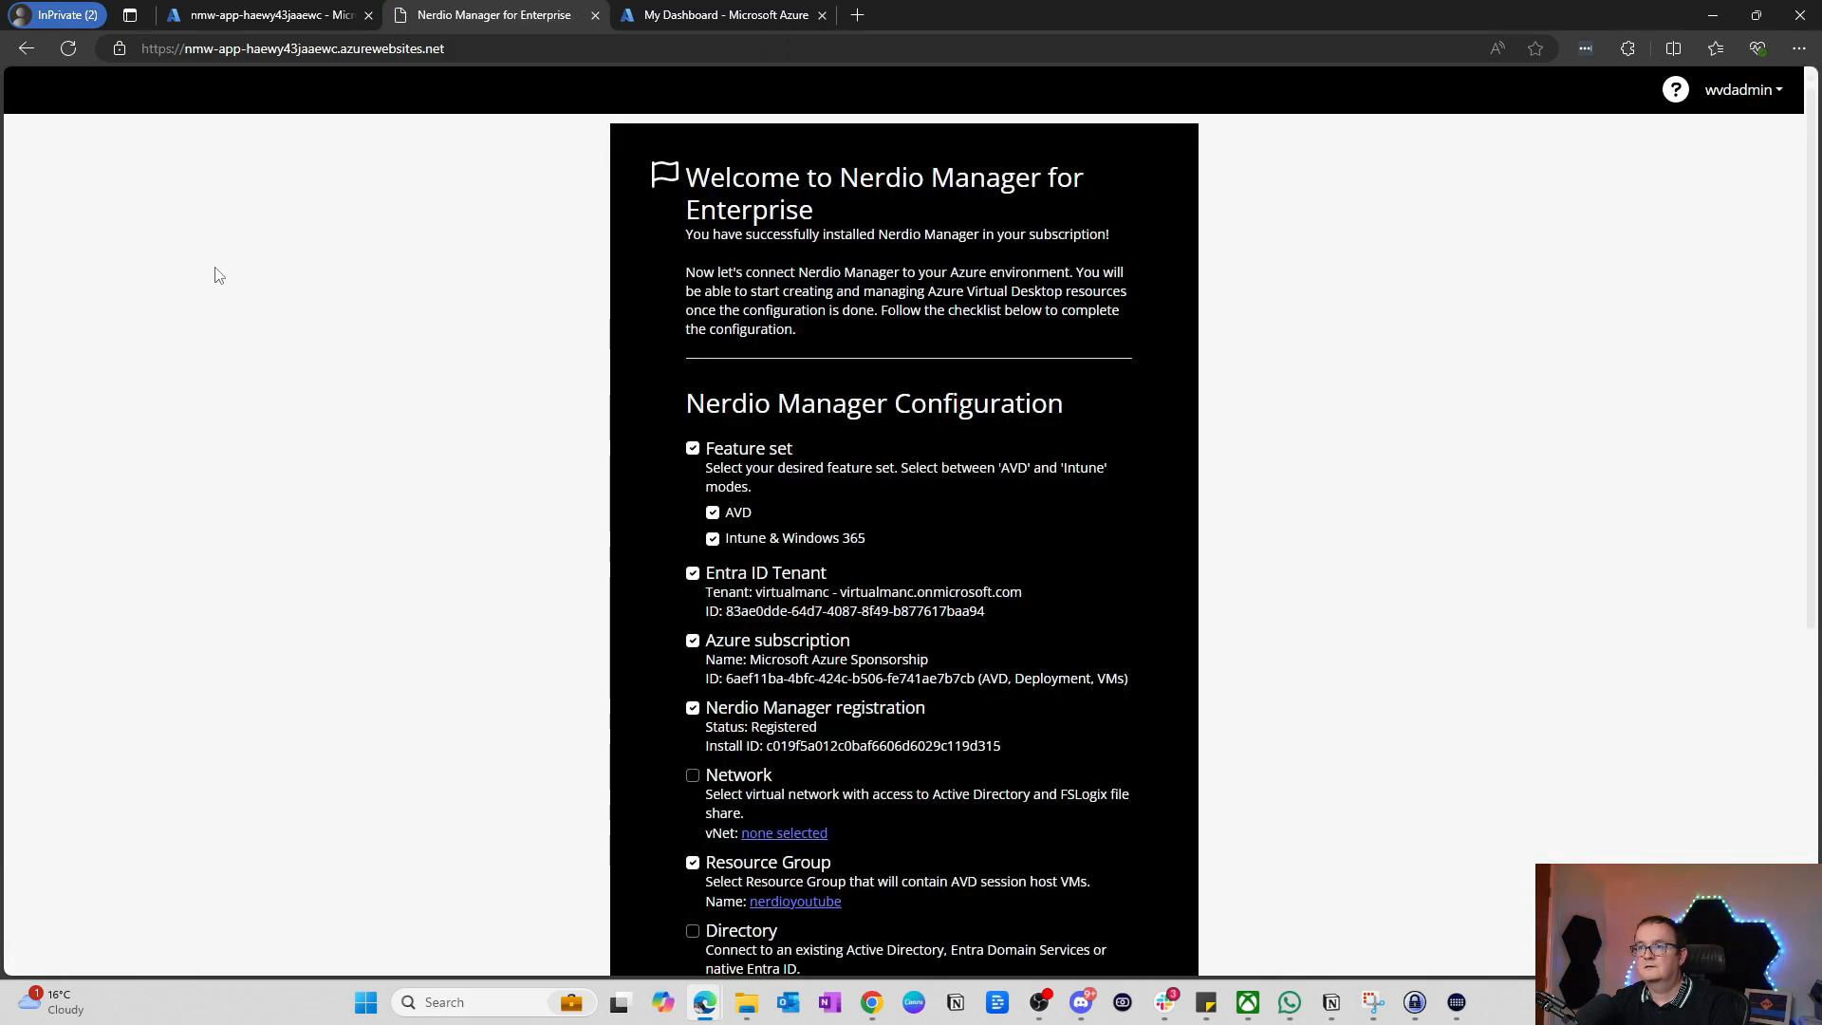
# Step: Link the Network step to the WVDLAB-vnet default subnet (10.0.0.0/24)
pyautogui.scroll(-3, 667, 381)
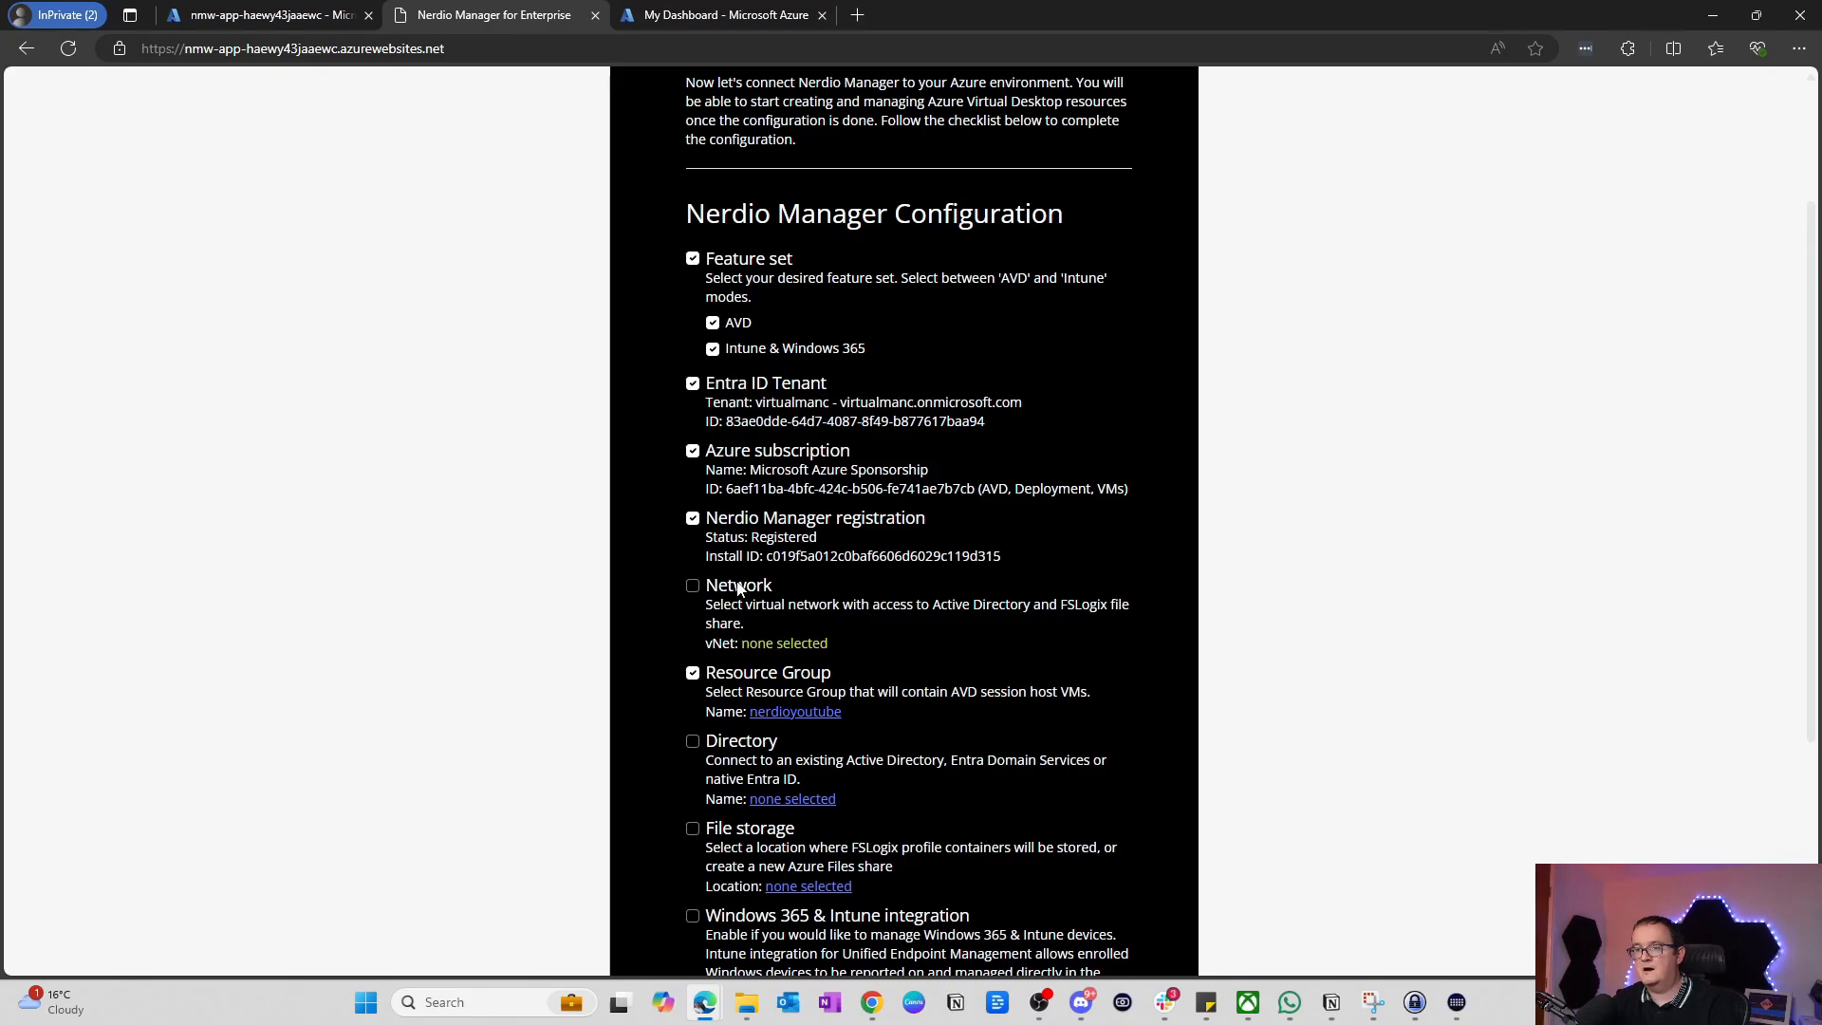
pyautogui.scroll(-1, 824, 468)
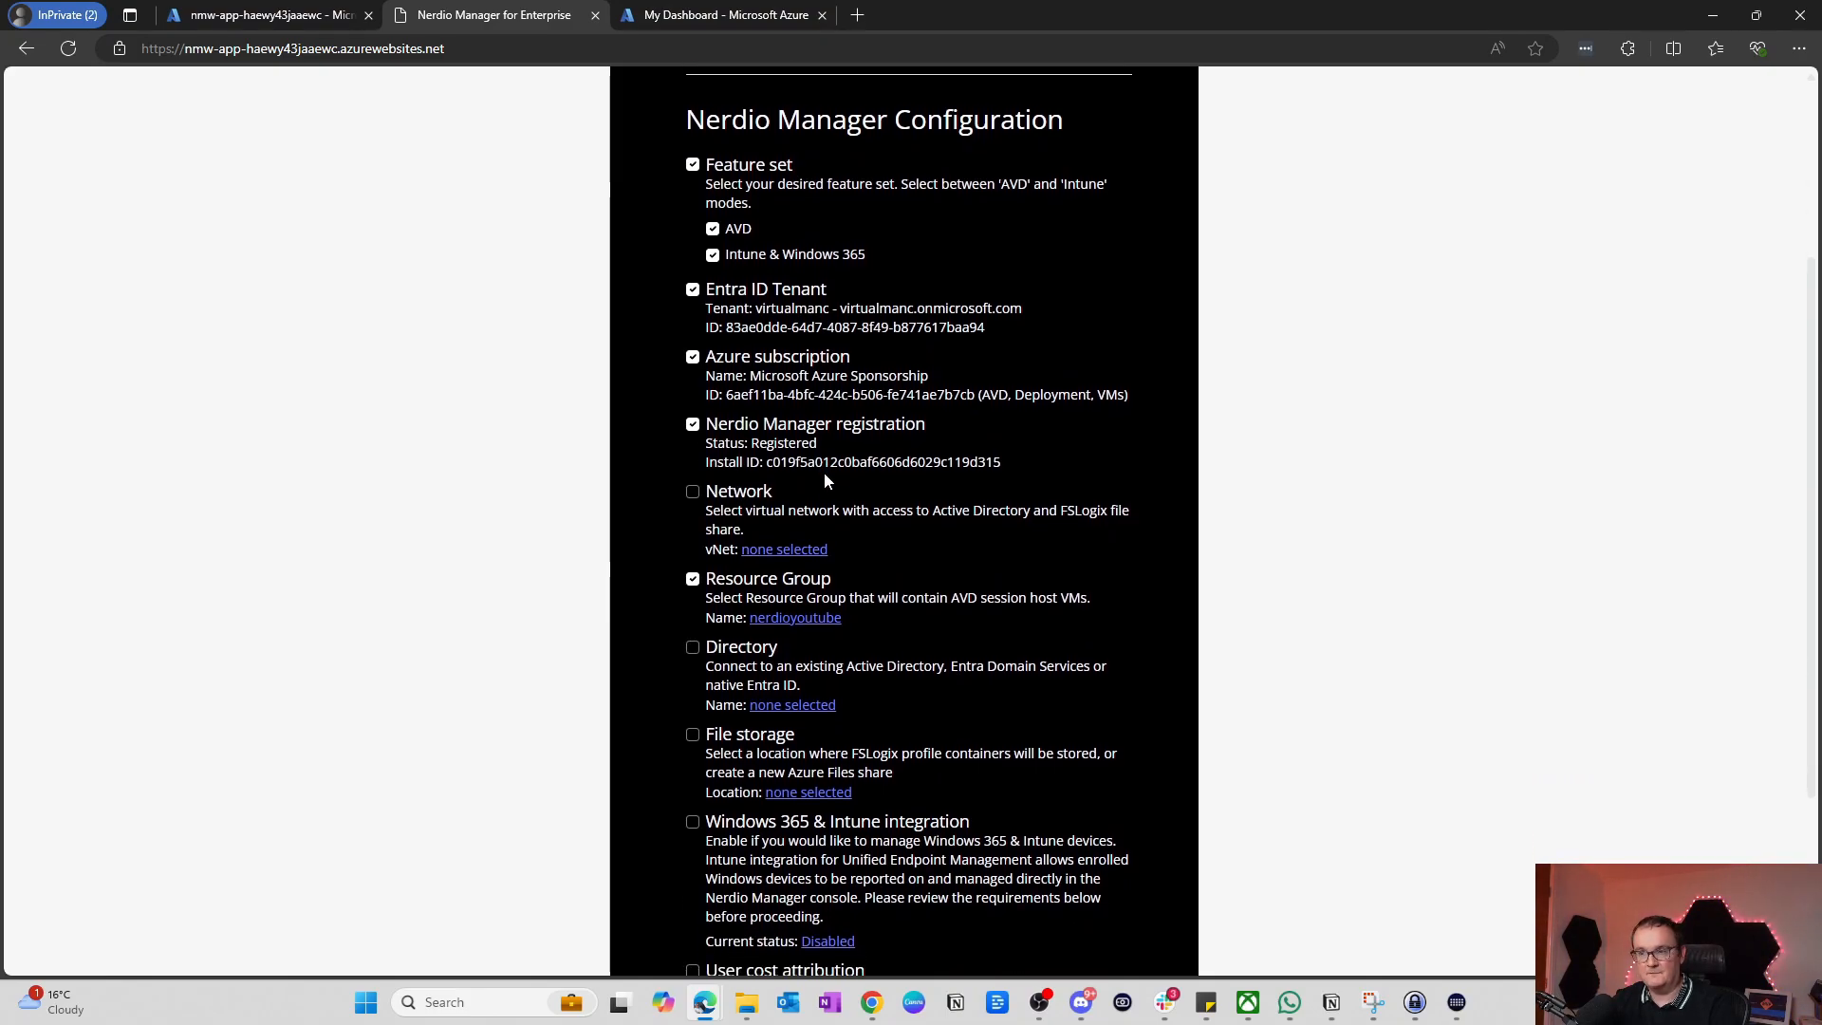
pyautogui.click(776, 555)
pyautogui.click(750, 201)
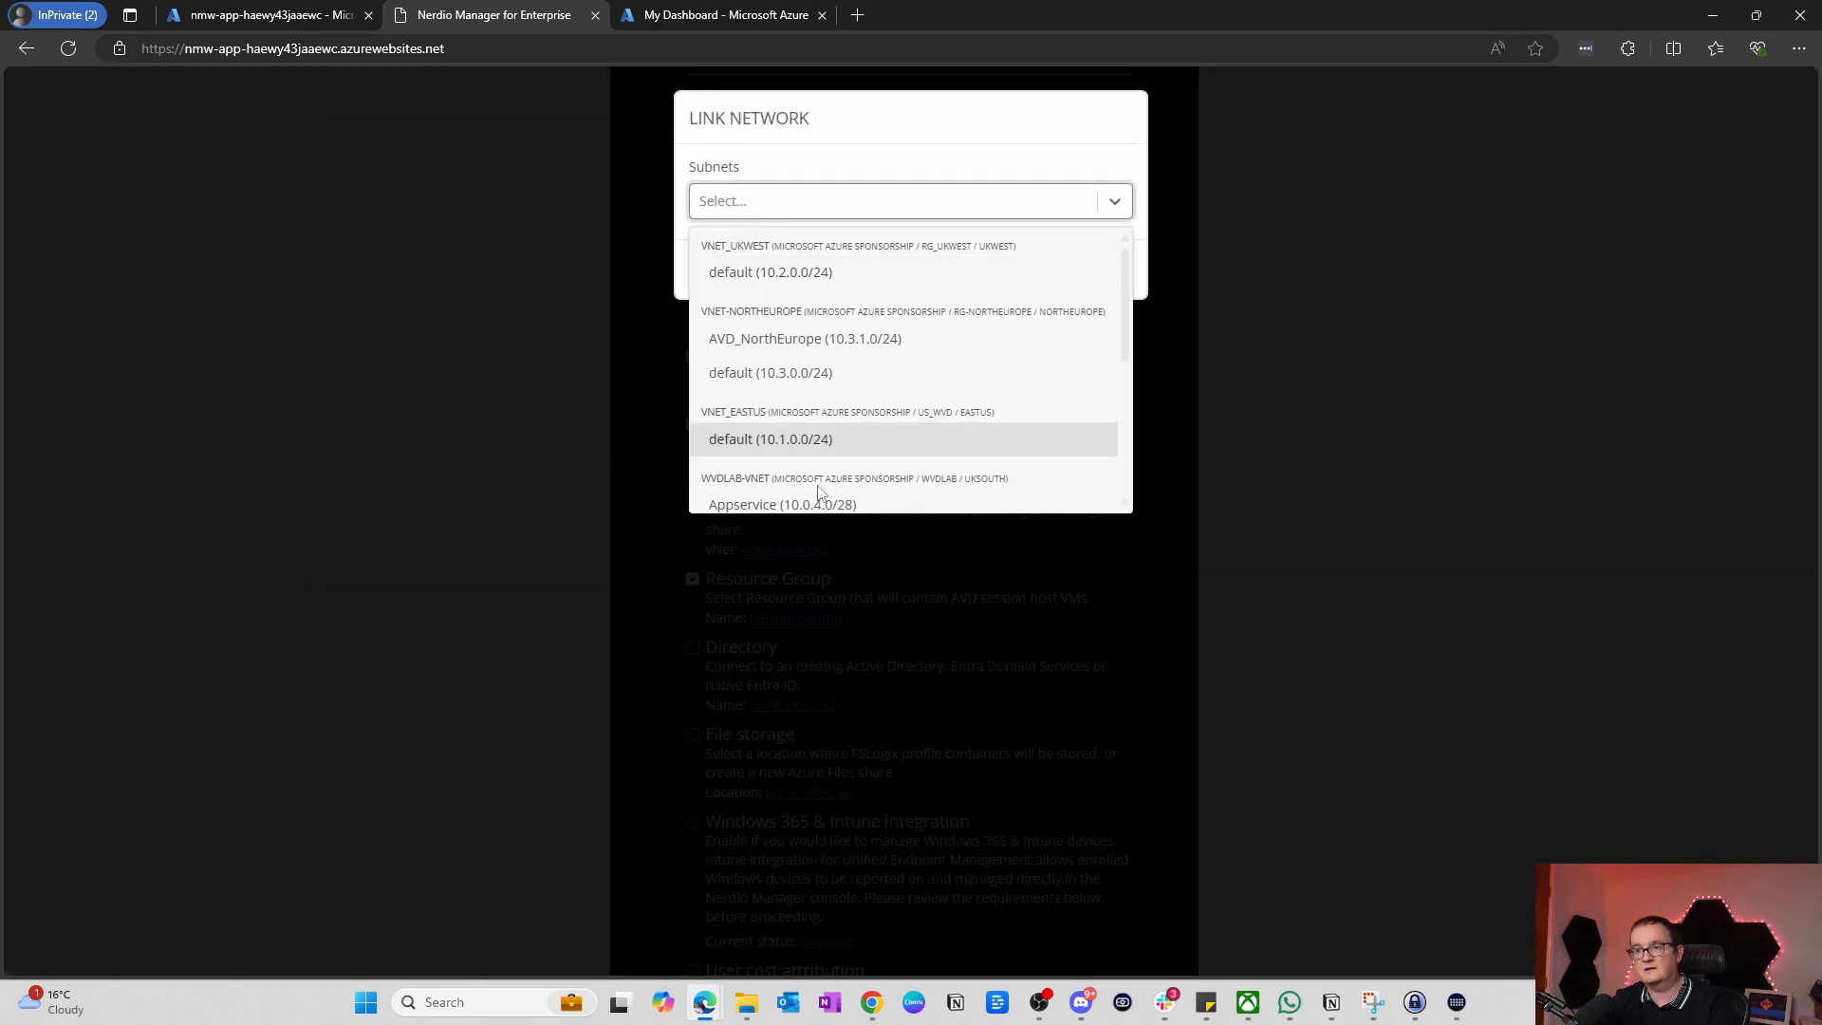
pyautogui.scroll(-3, 802, 355)
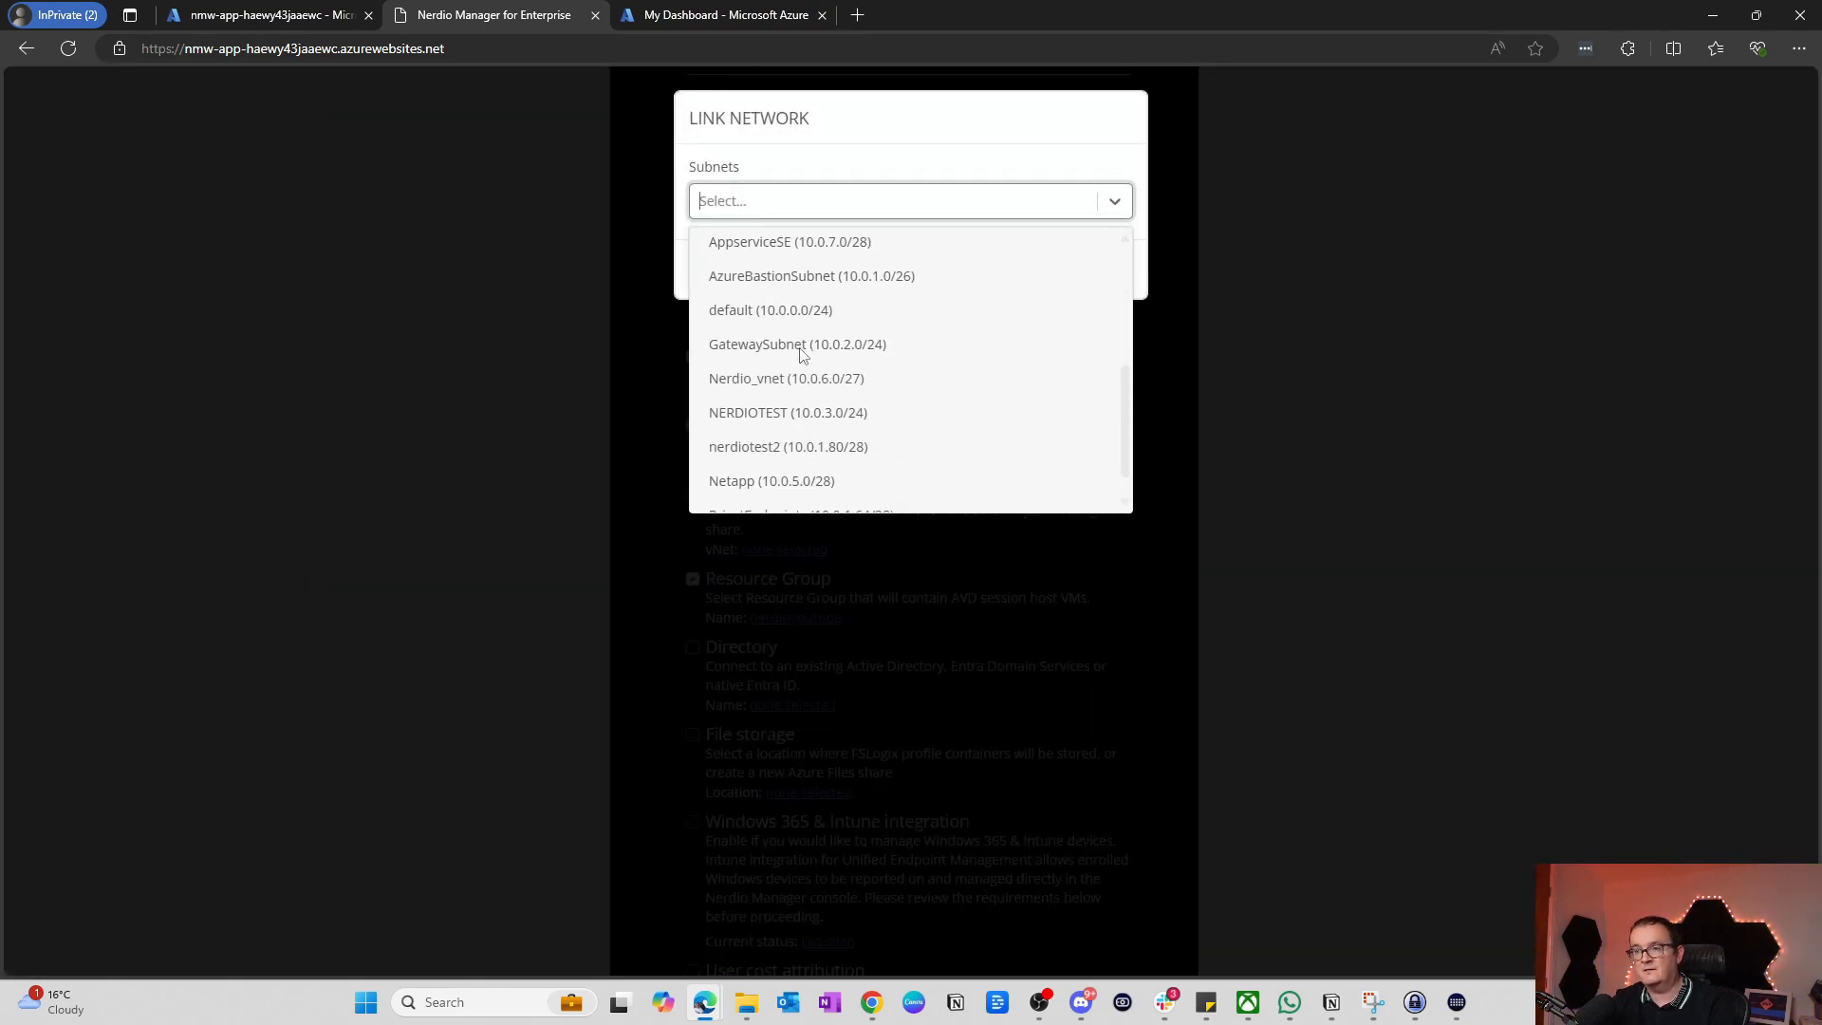
pyautogui.scroll(2, 799, 348)
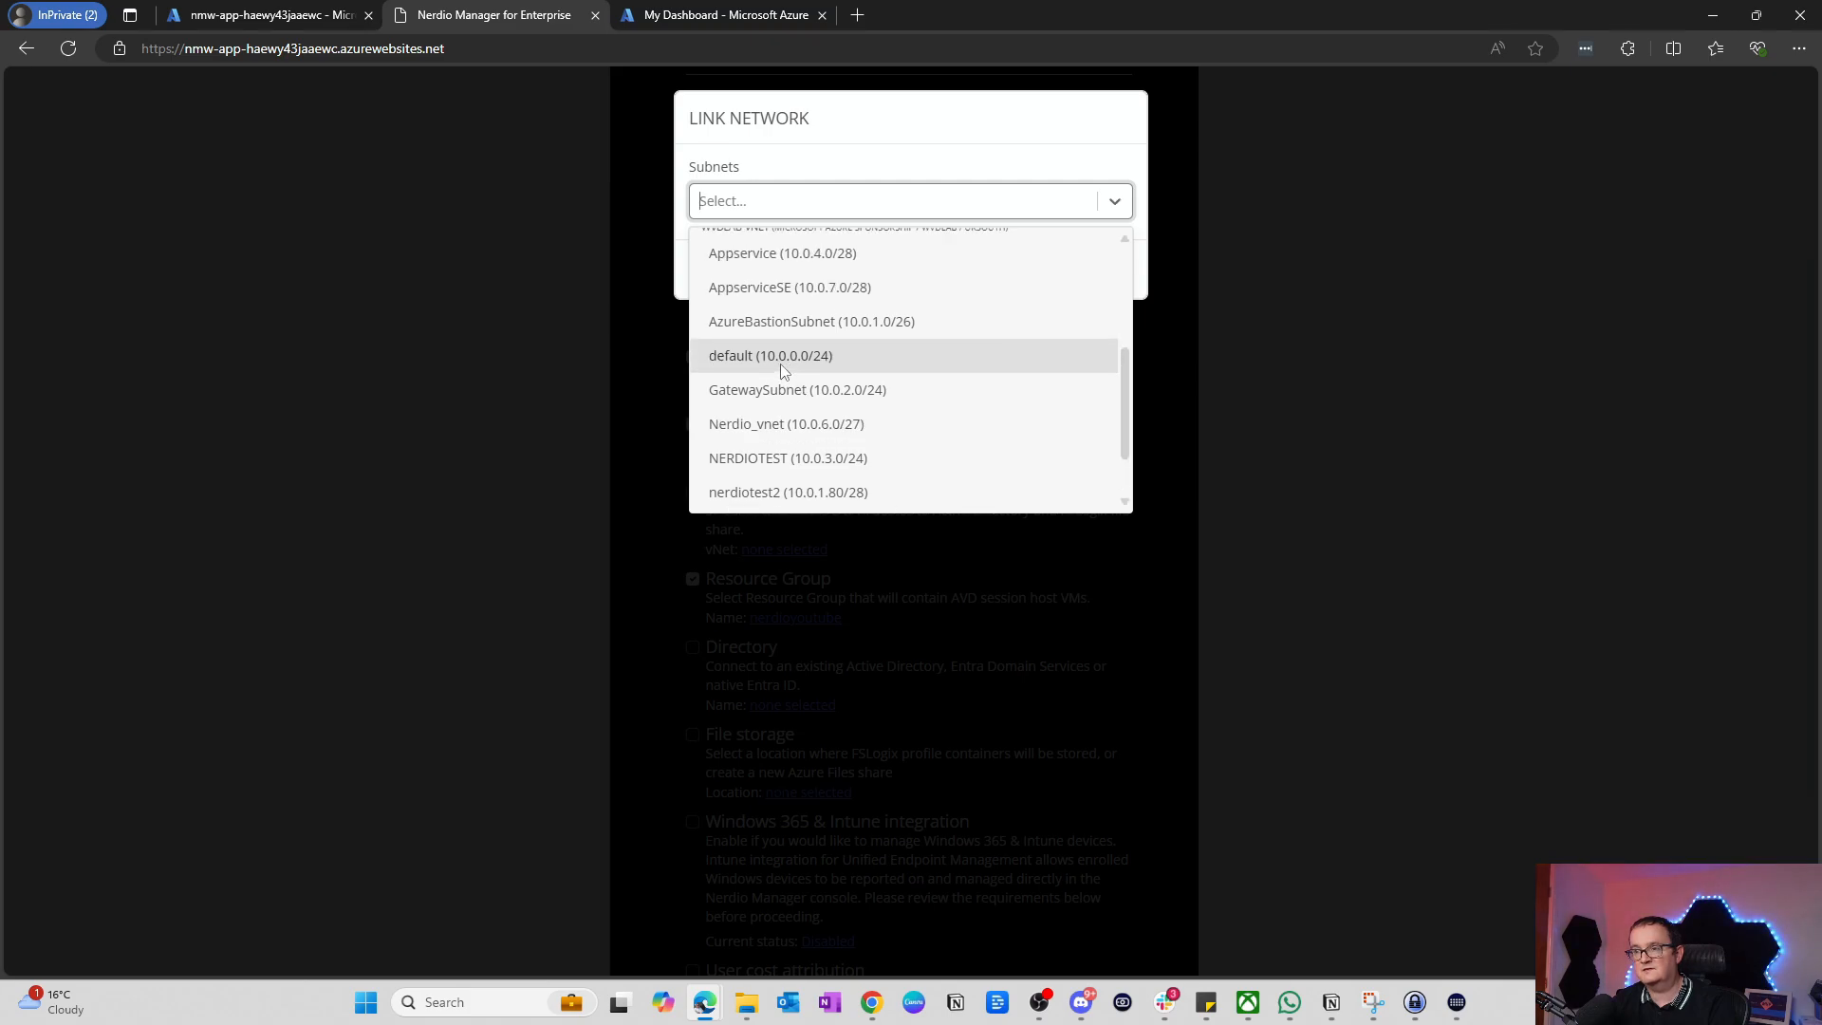
pyautogui.click(781, 364)
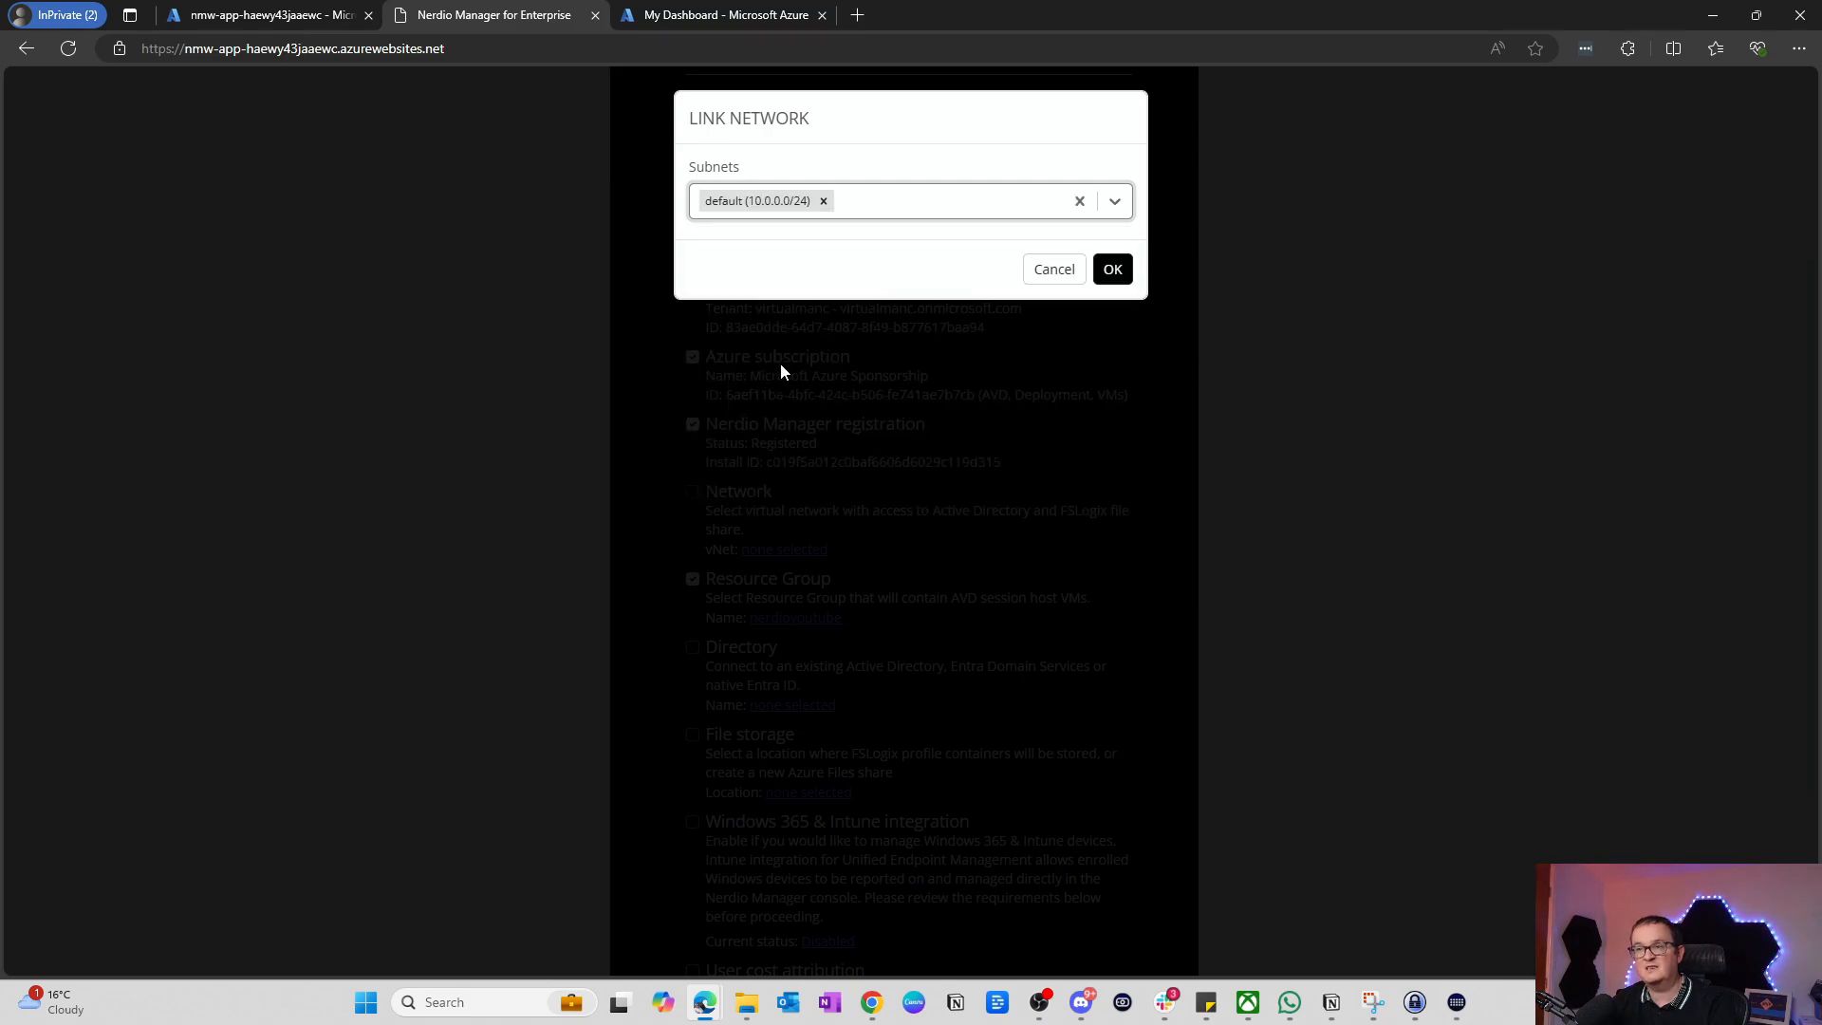
pyautogui.click(1116, 270)
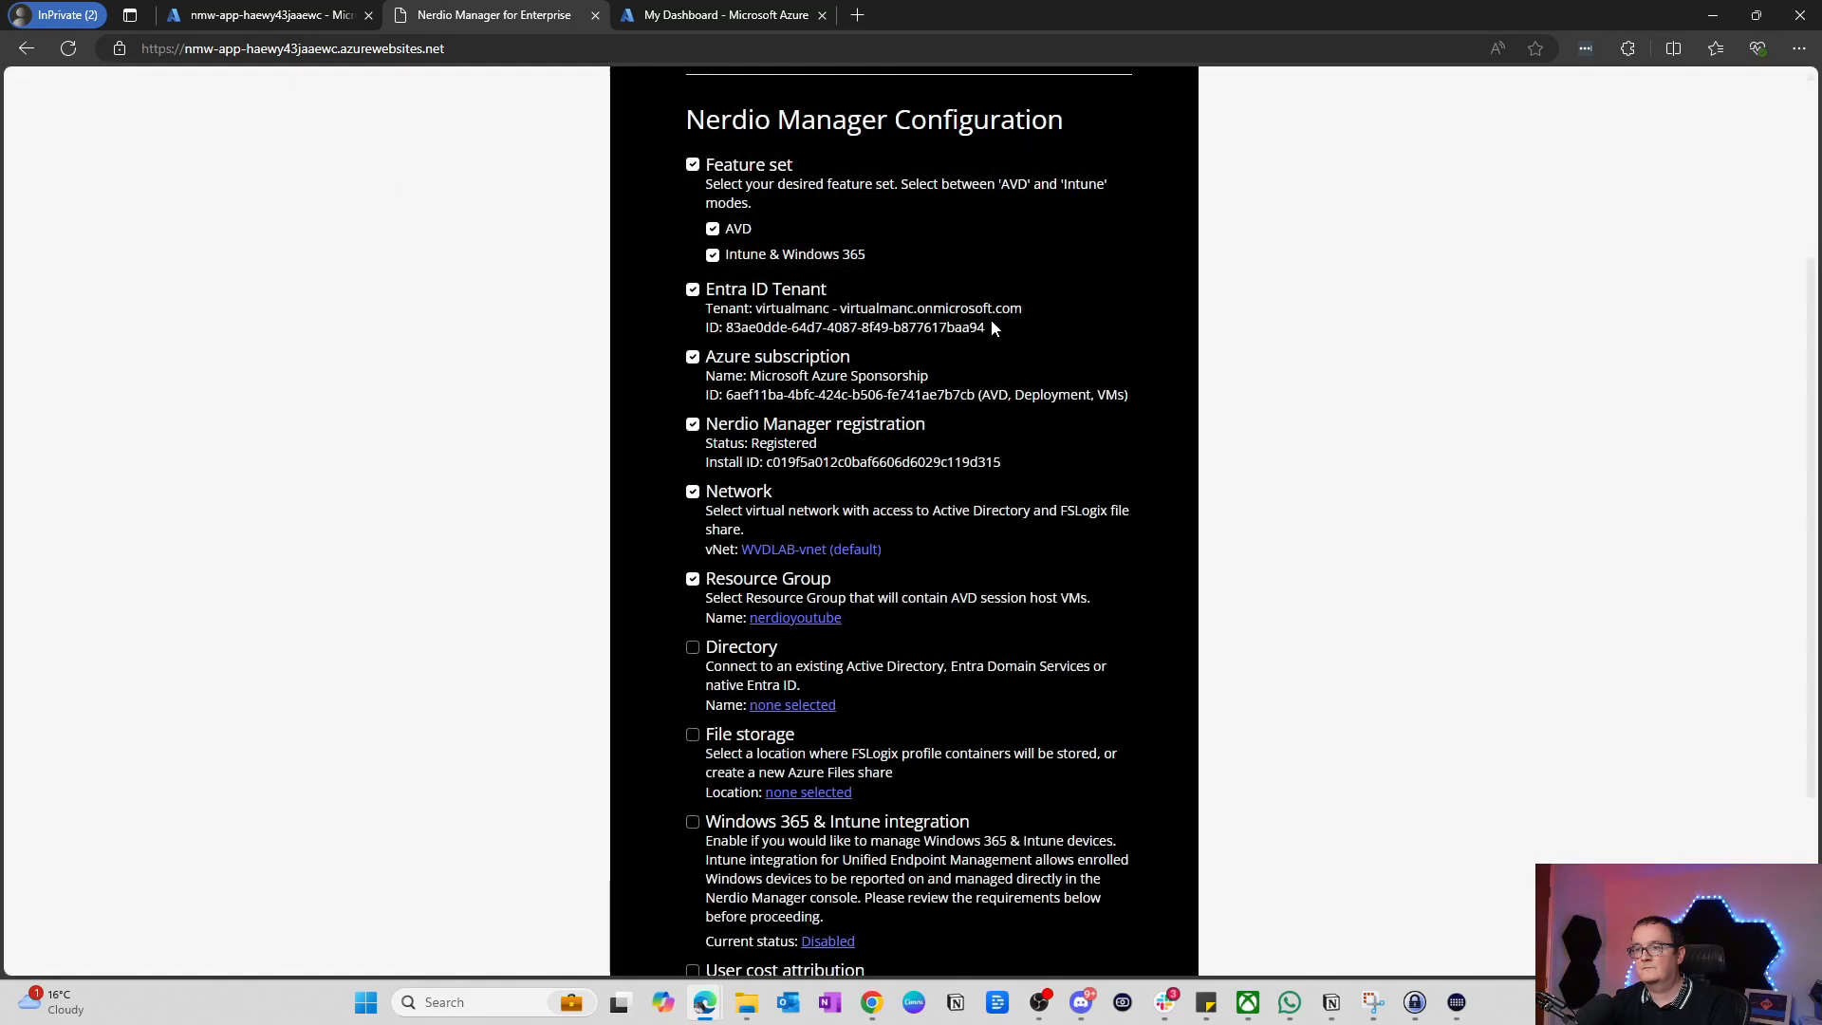
pyautogui.scroll(-3, 965, 364)
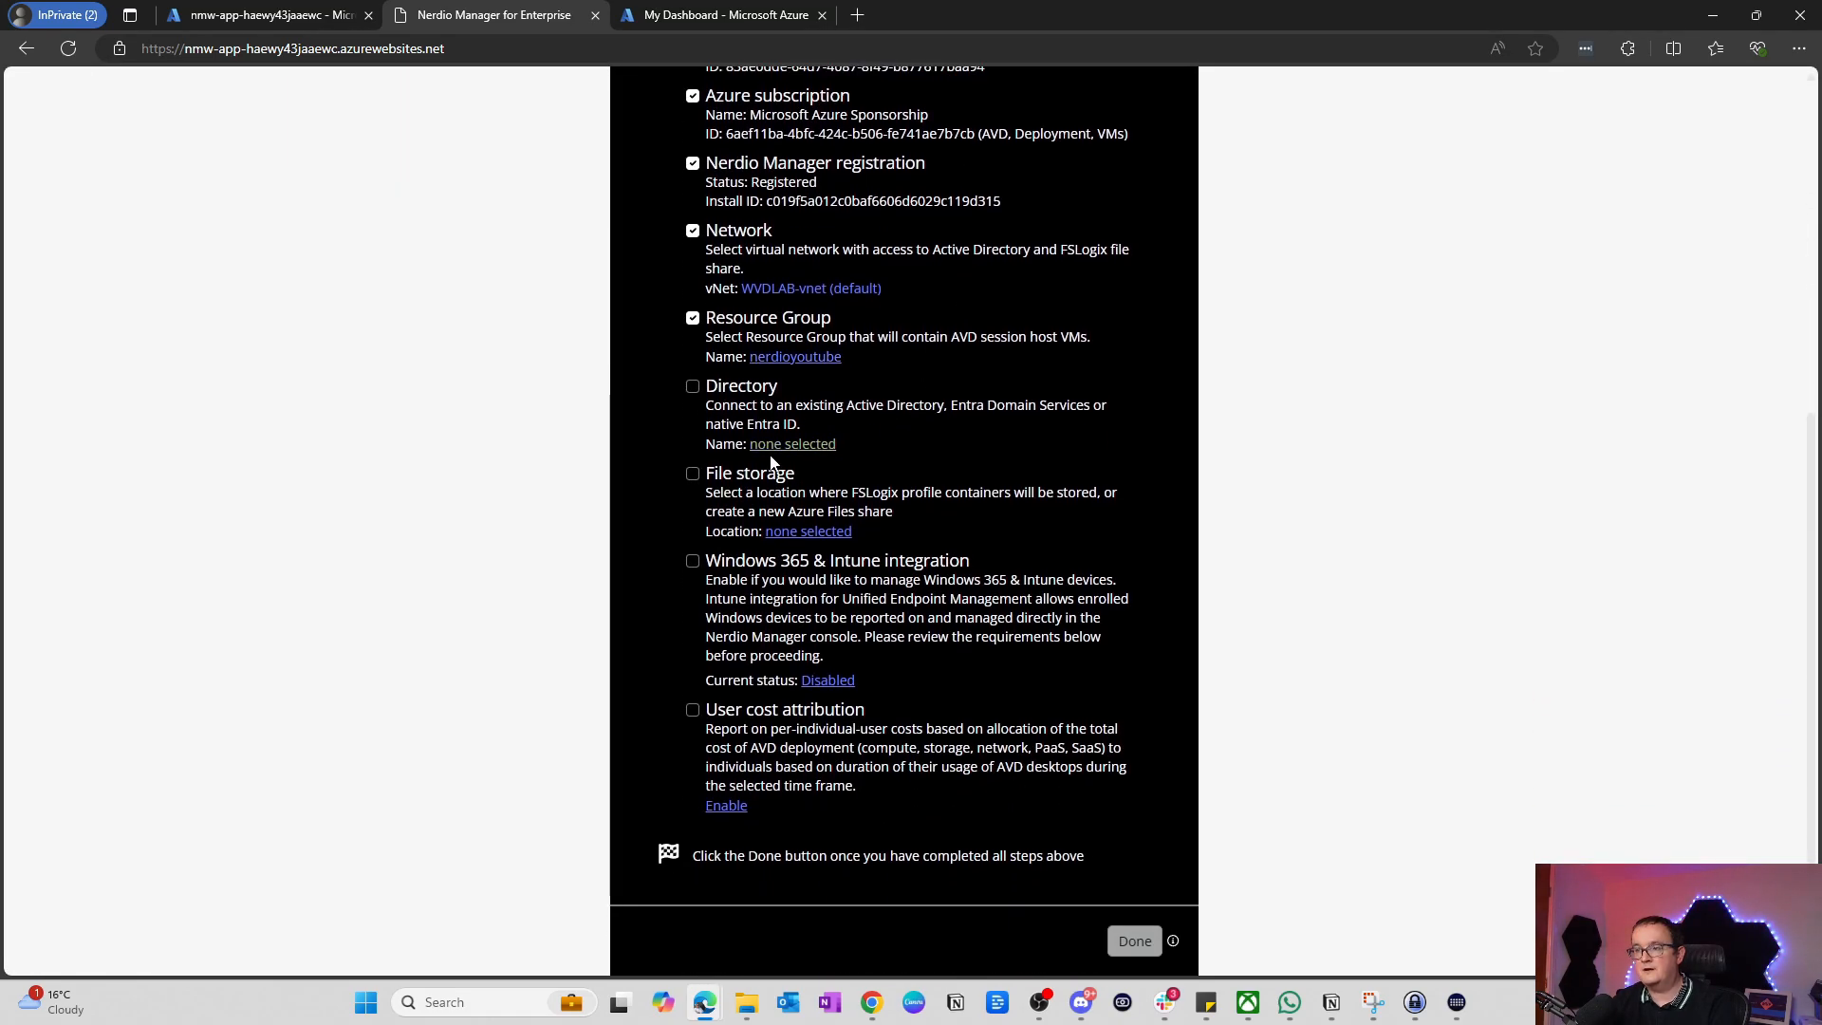
# Step: Choose Entra ID as the directory type for the Directory profile
pyautogui.click(778, 446)
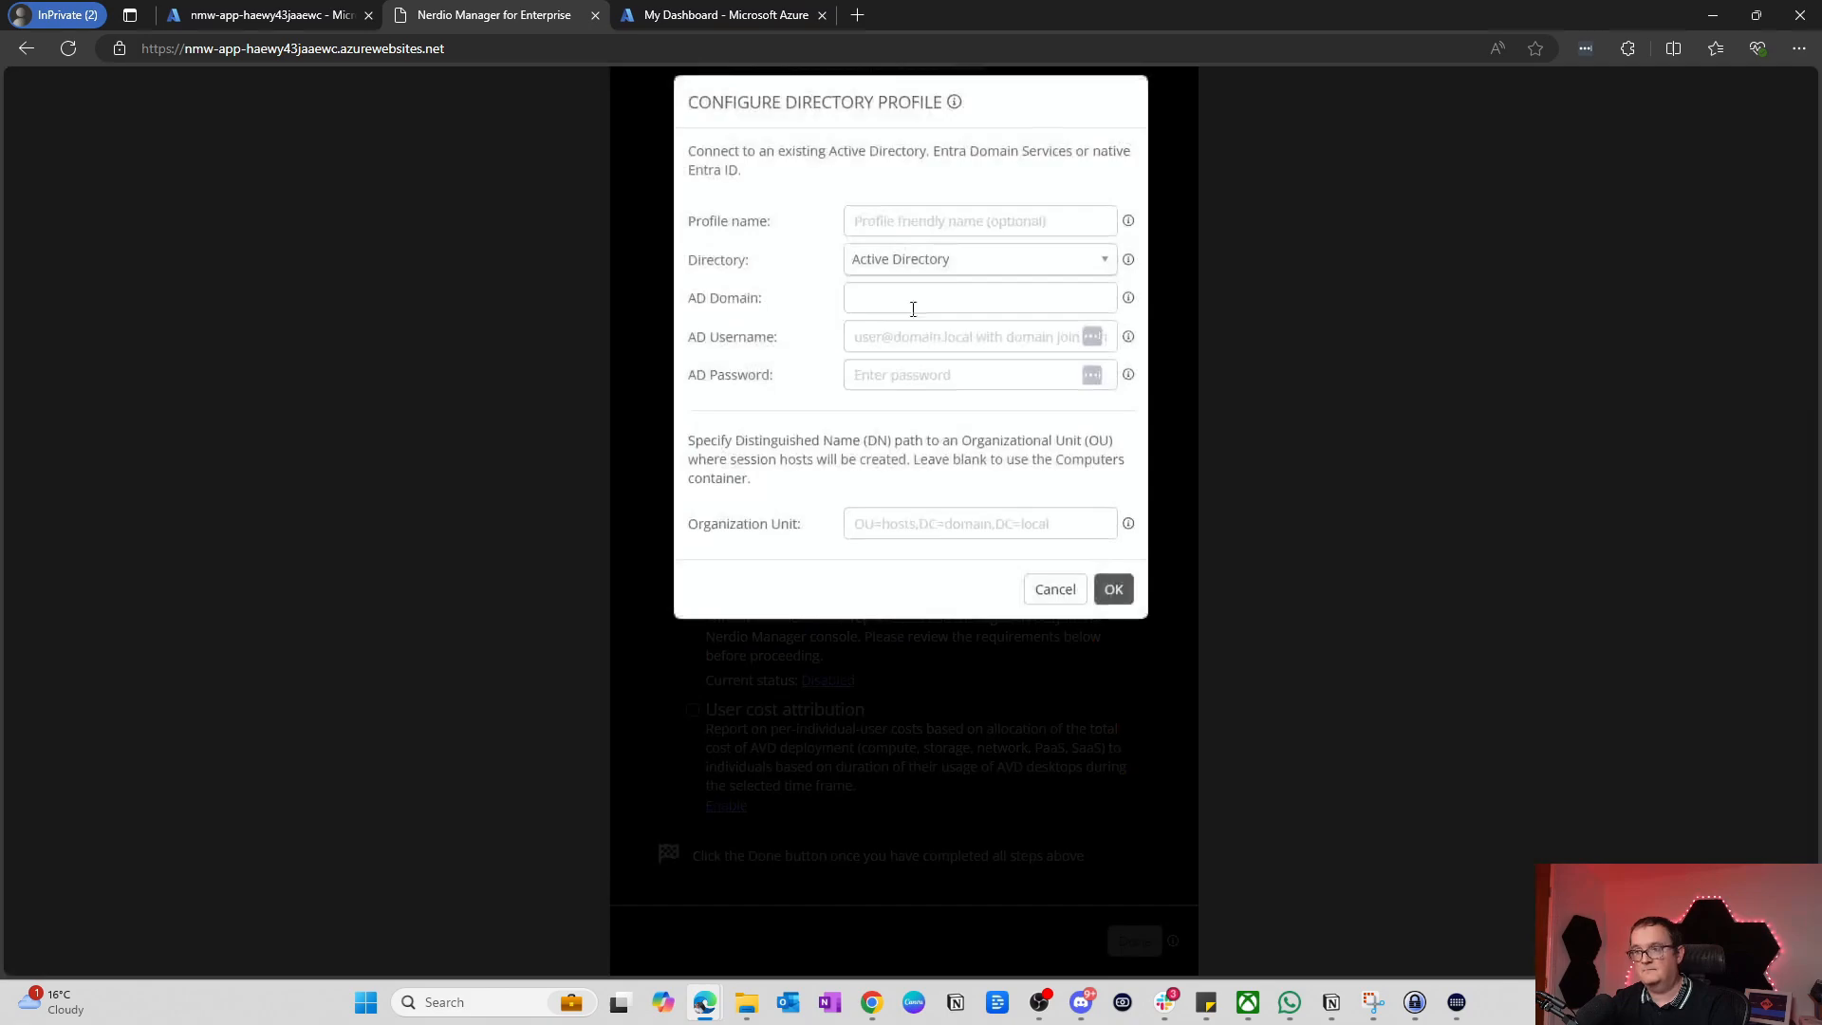
pyautogui.click(865, 272)
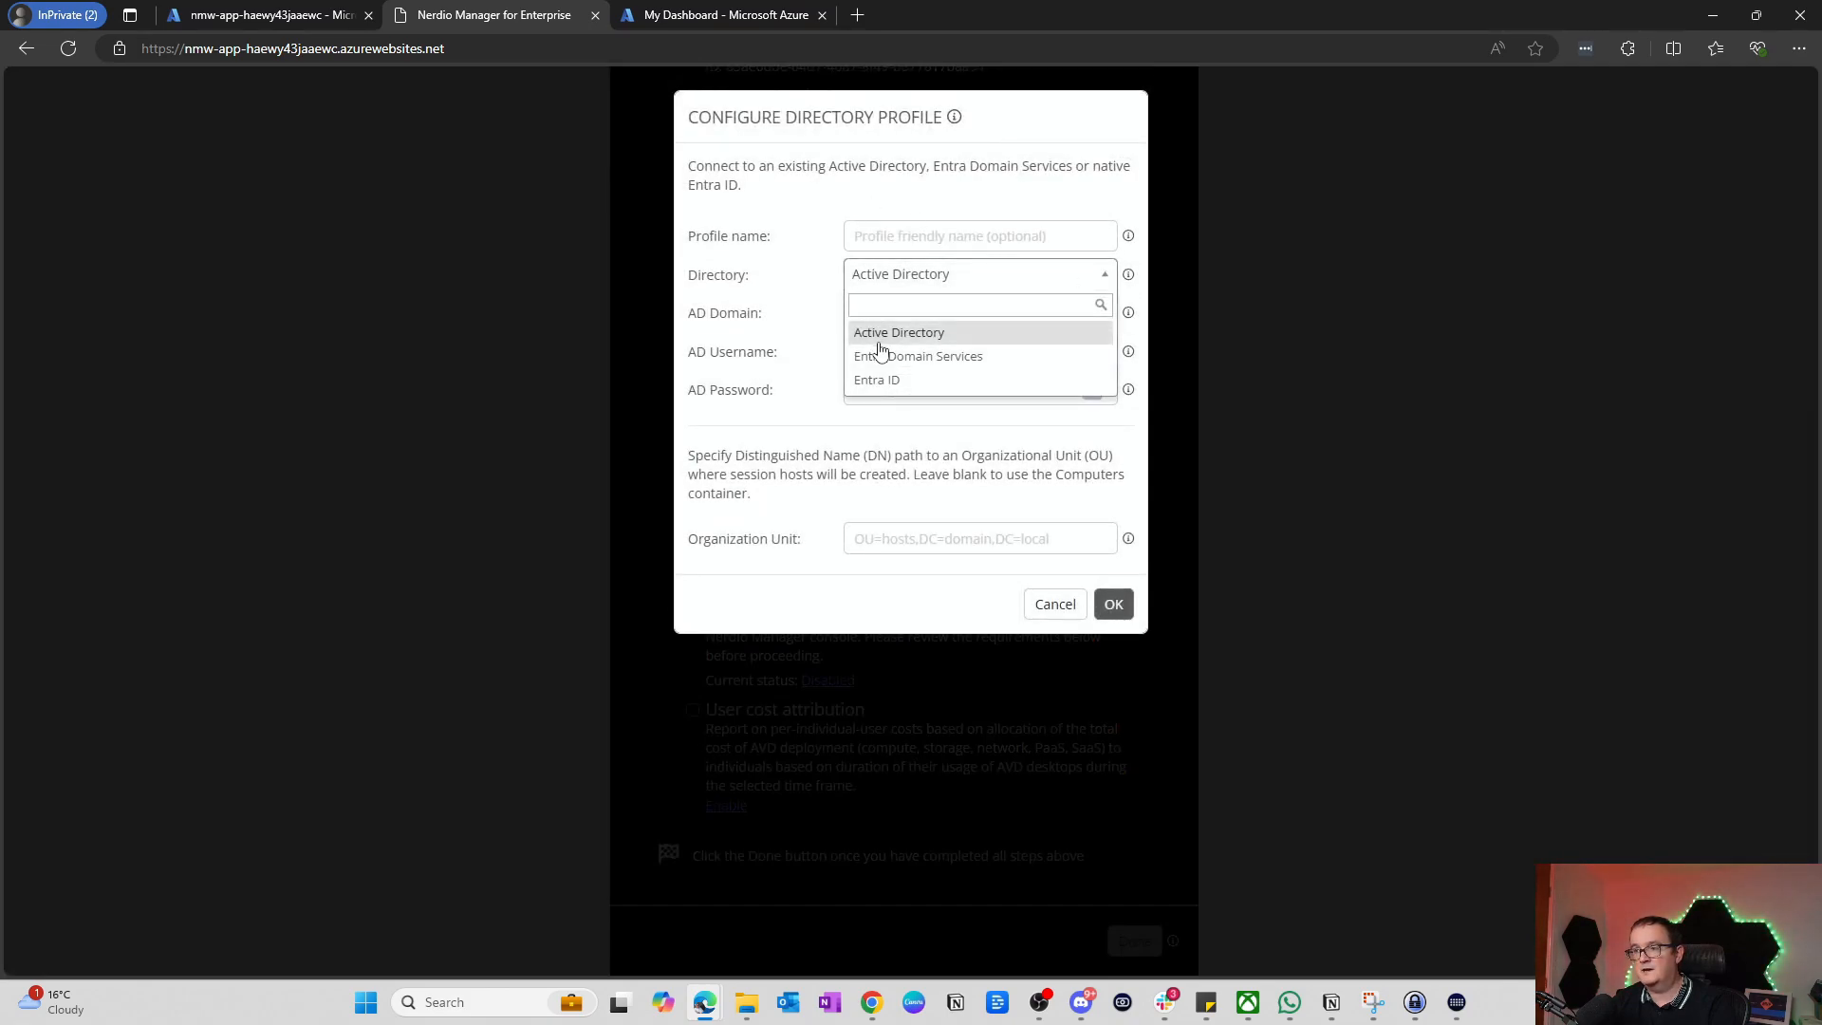
pyautogui.click(878, 381)
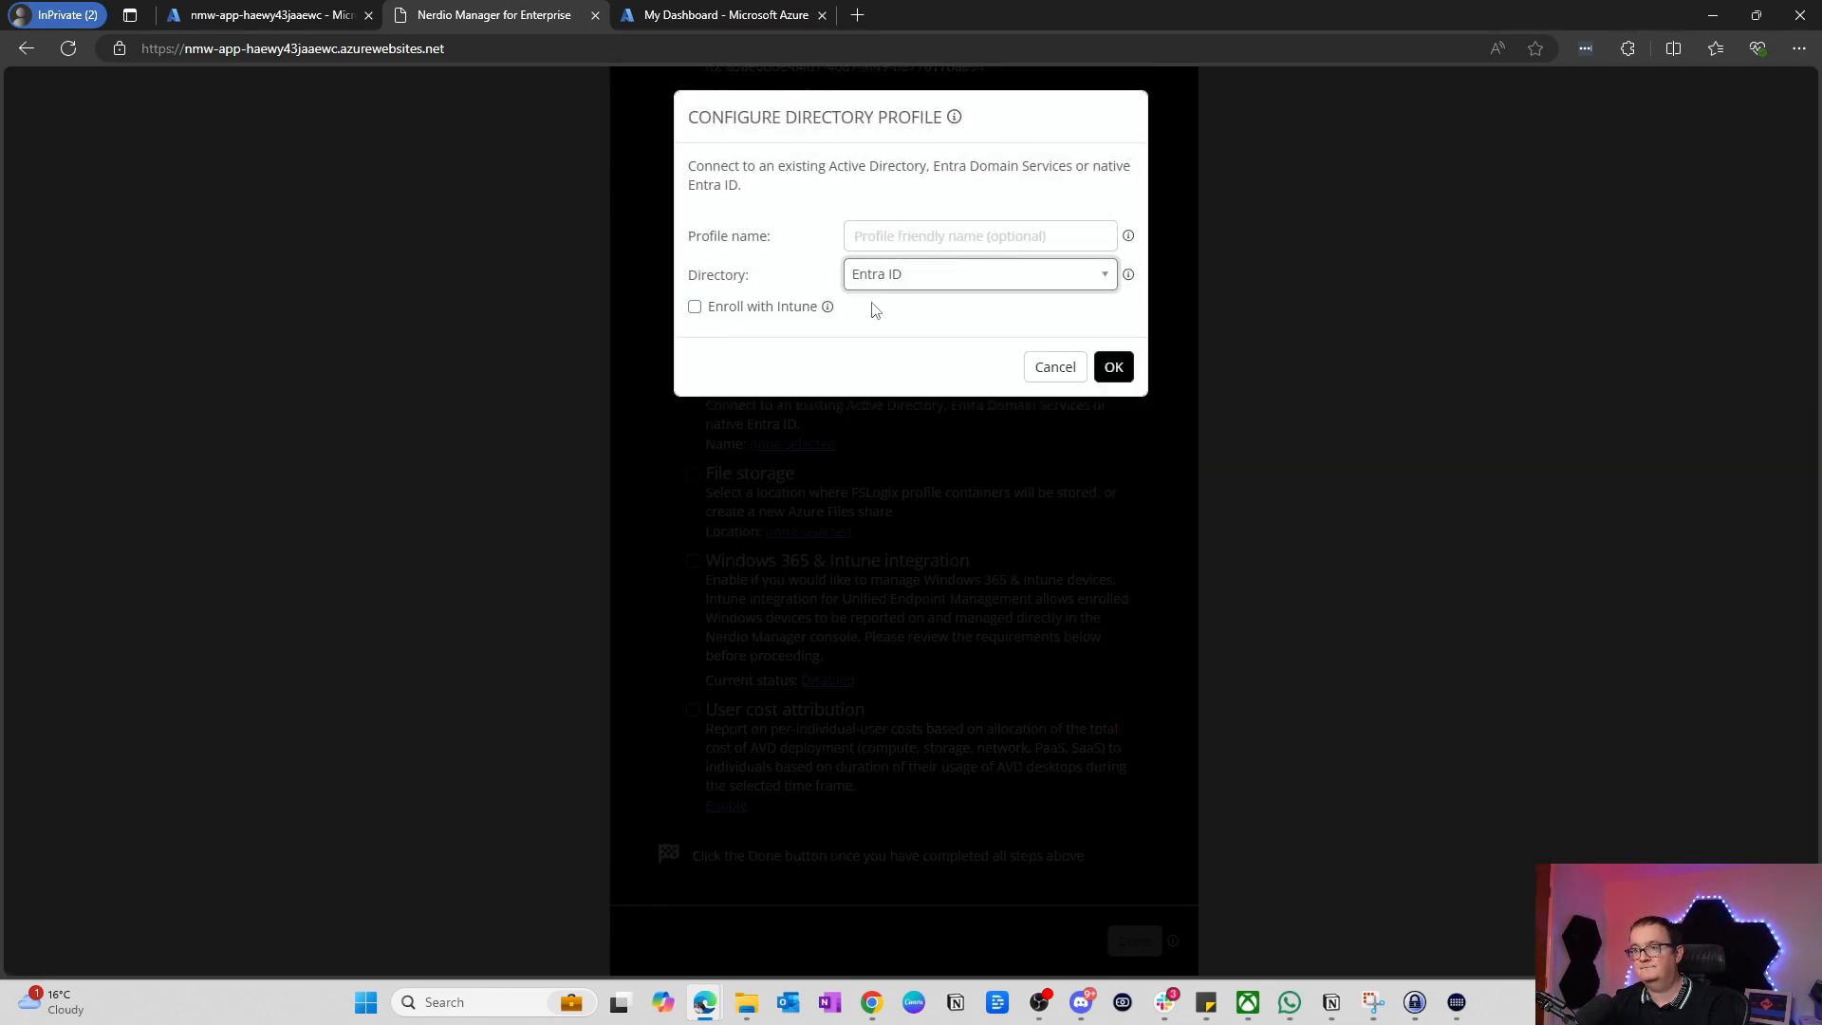
# Step: Name the directory profile EntraID, enable Intune enrollment, and save it
pyautogui.click(878, 233)
pyautogui.write('e')
pyautogui.press('capslock')
pyautogui.write('NTR')
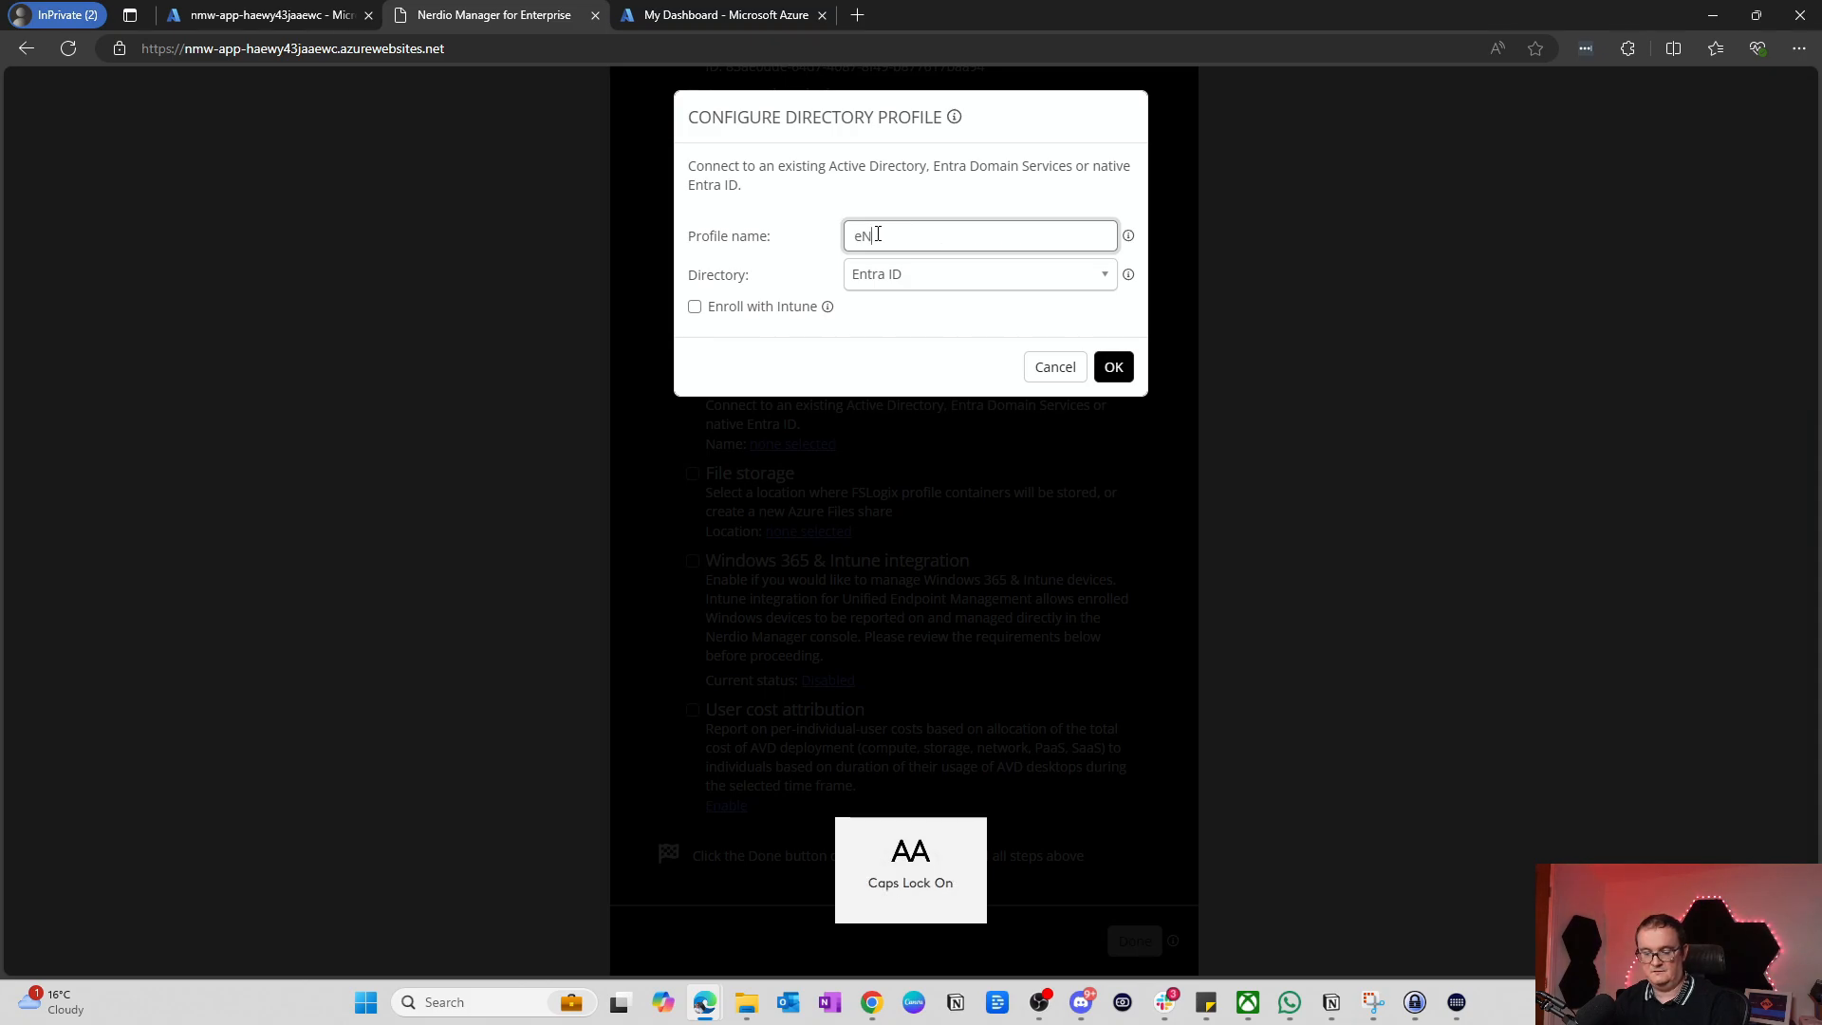
pyautogui.press('BackSpace')
pyautogui.press('BackSpace')
pyautogui.press('BackSpace')
pyautogui.write('E')
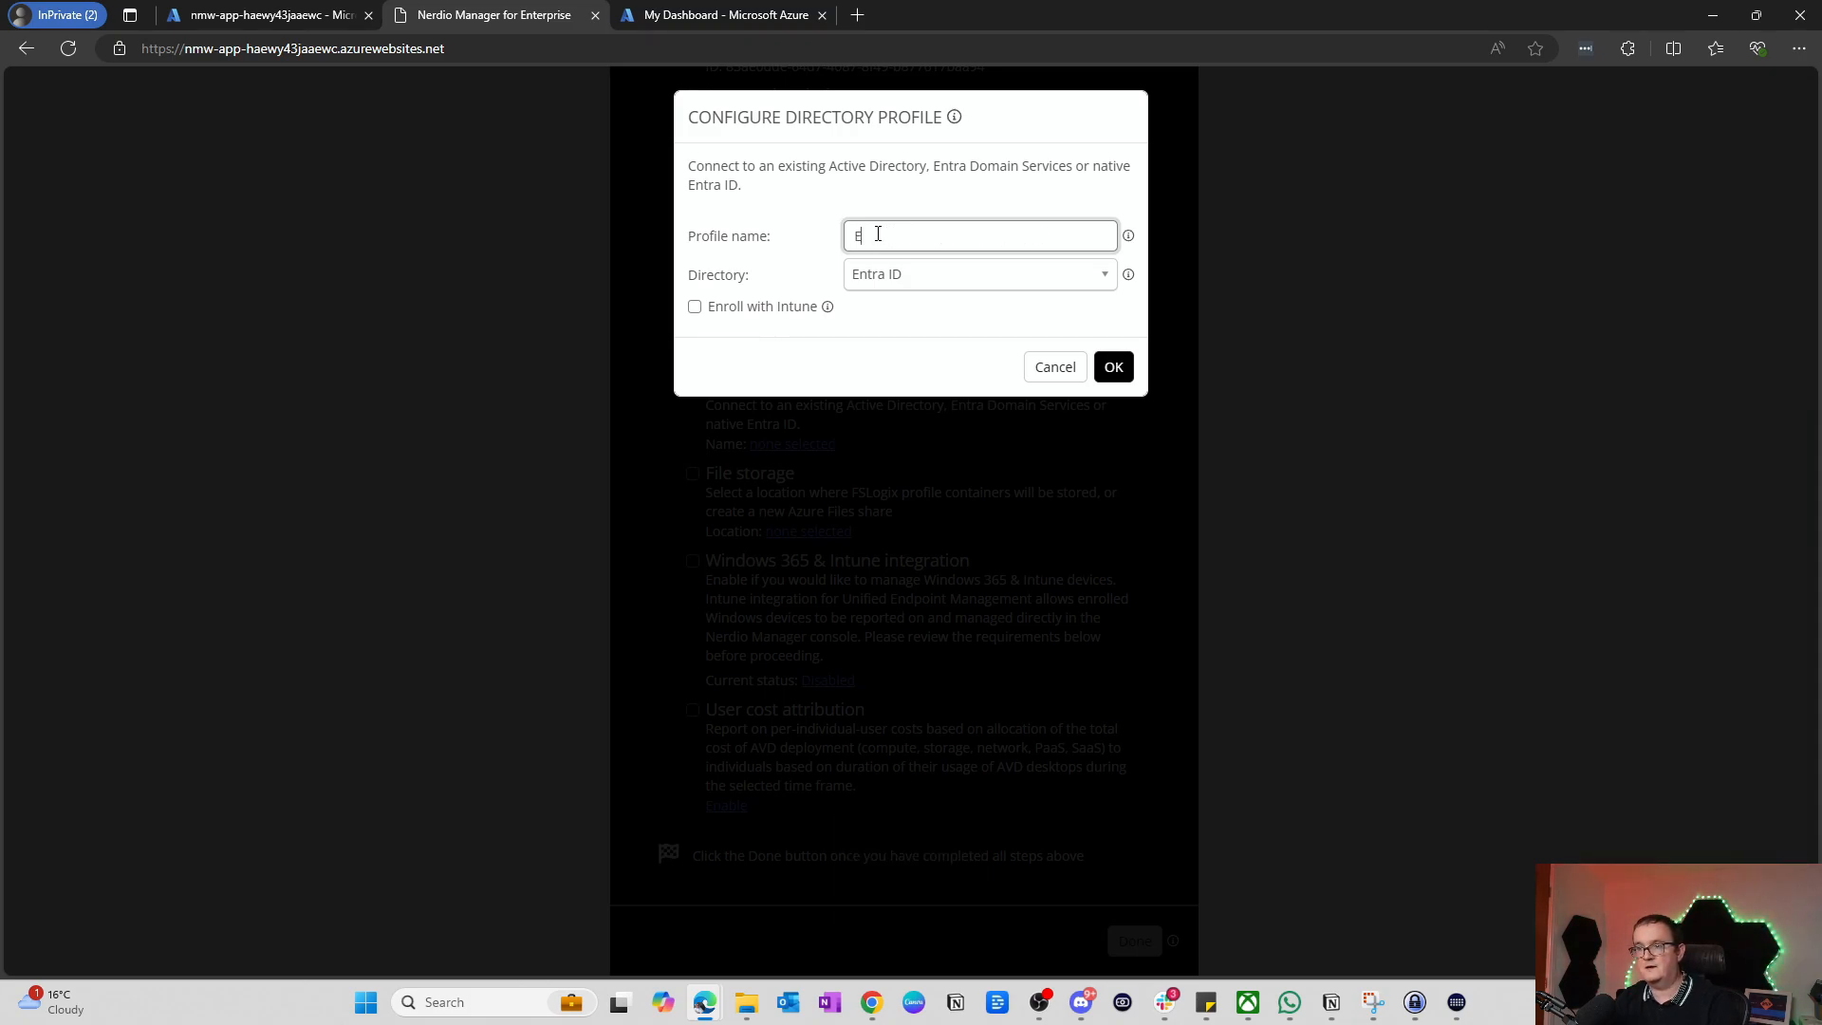
pyautogui.press('capslock')
pyautogui.write('ntra')
pyautogui.press('capslock')
pyautogui.write('ID')
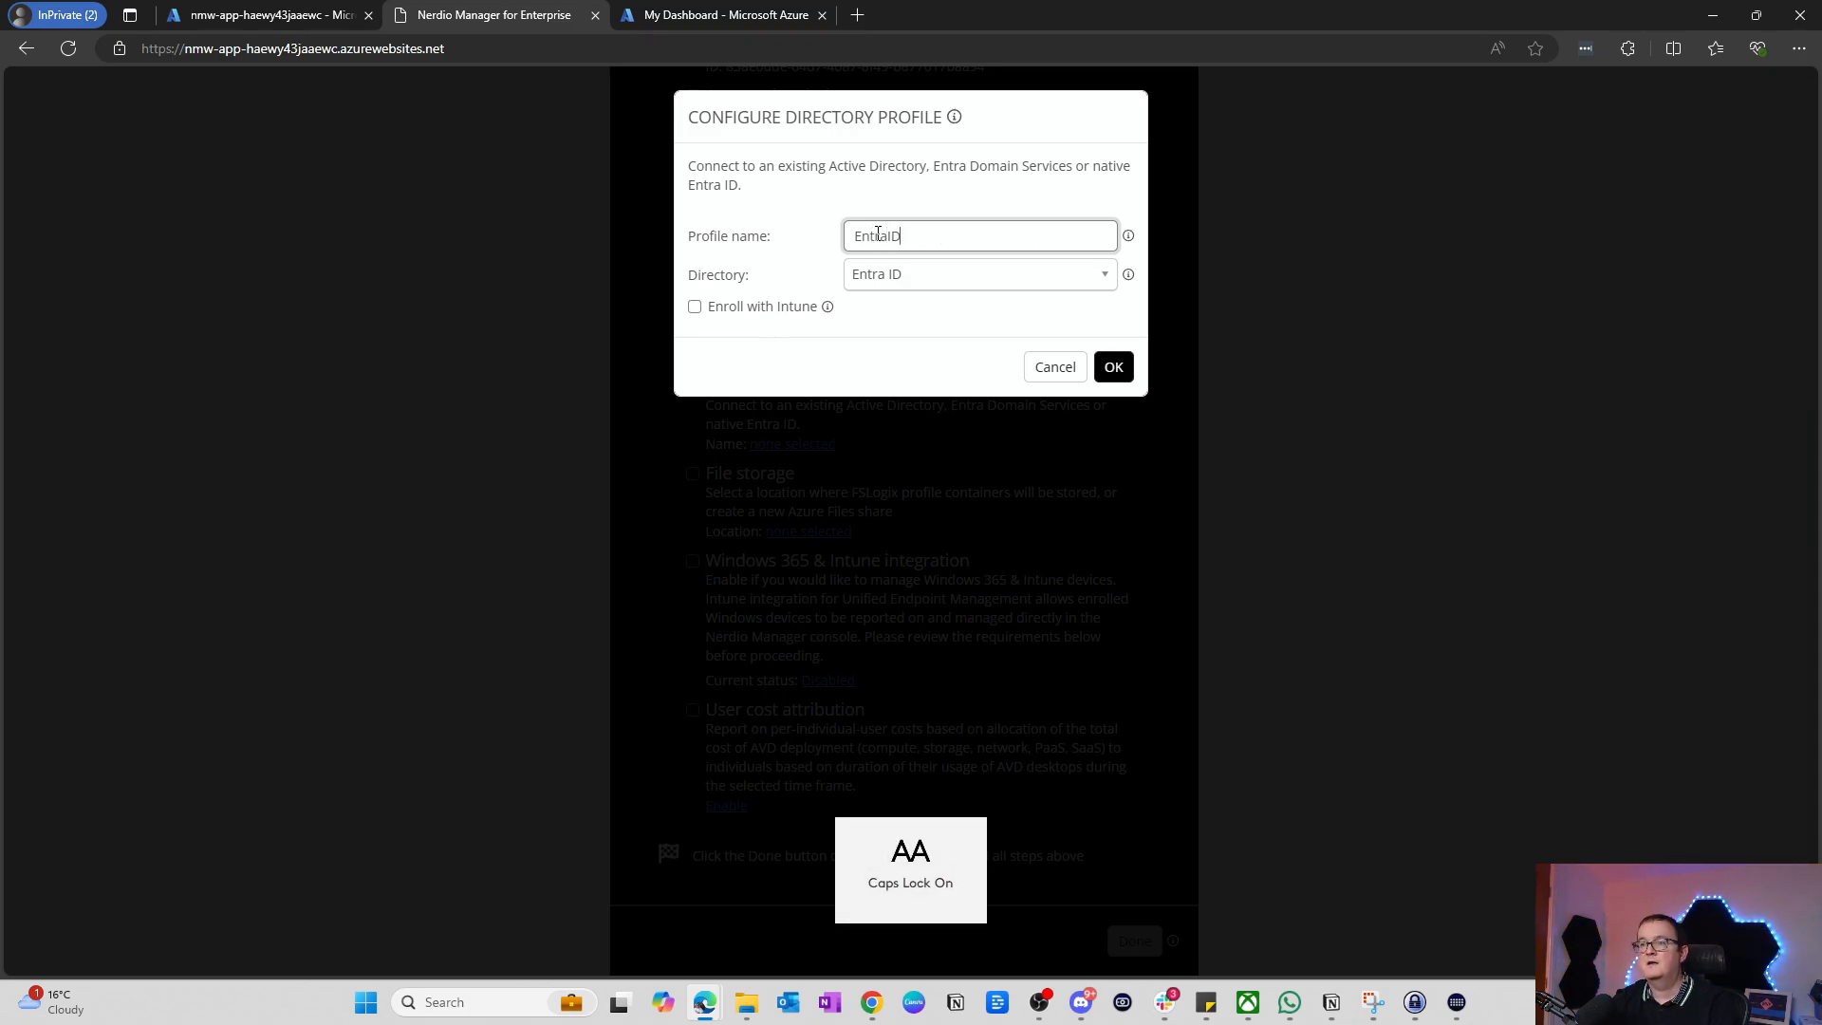
pyautogui.click(695, 307)
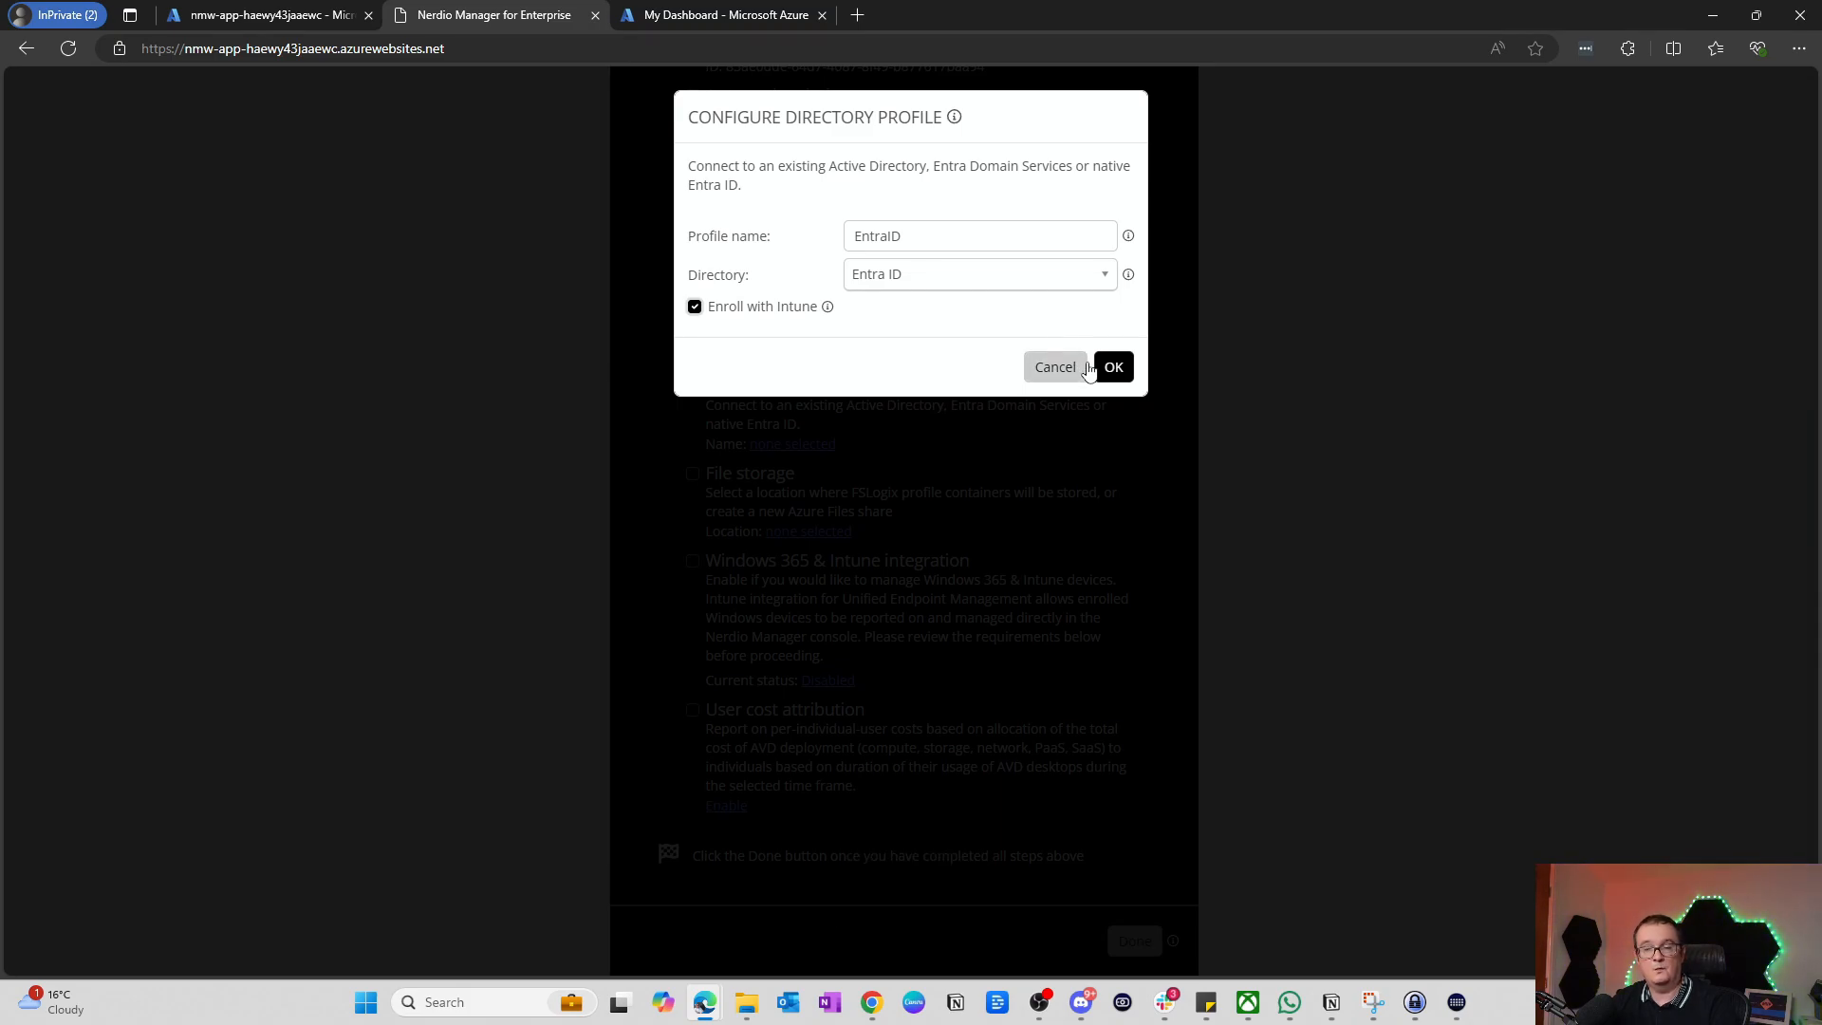
pyautogui.click(1114, 366)
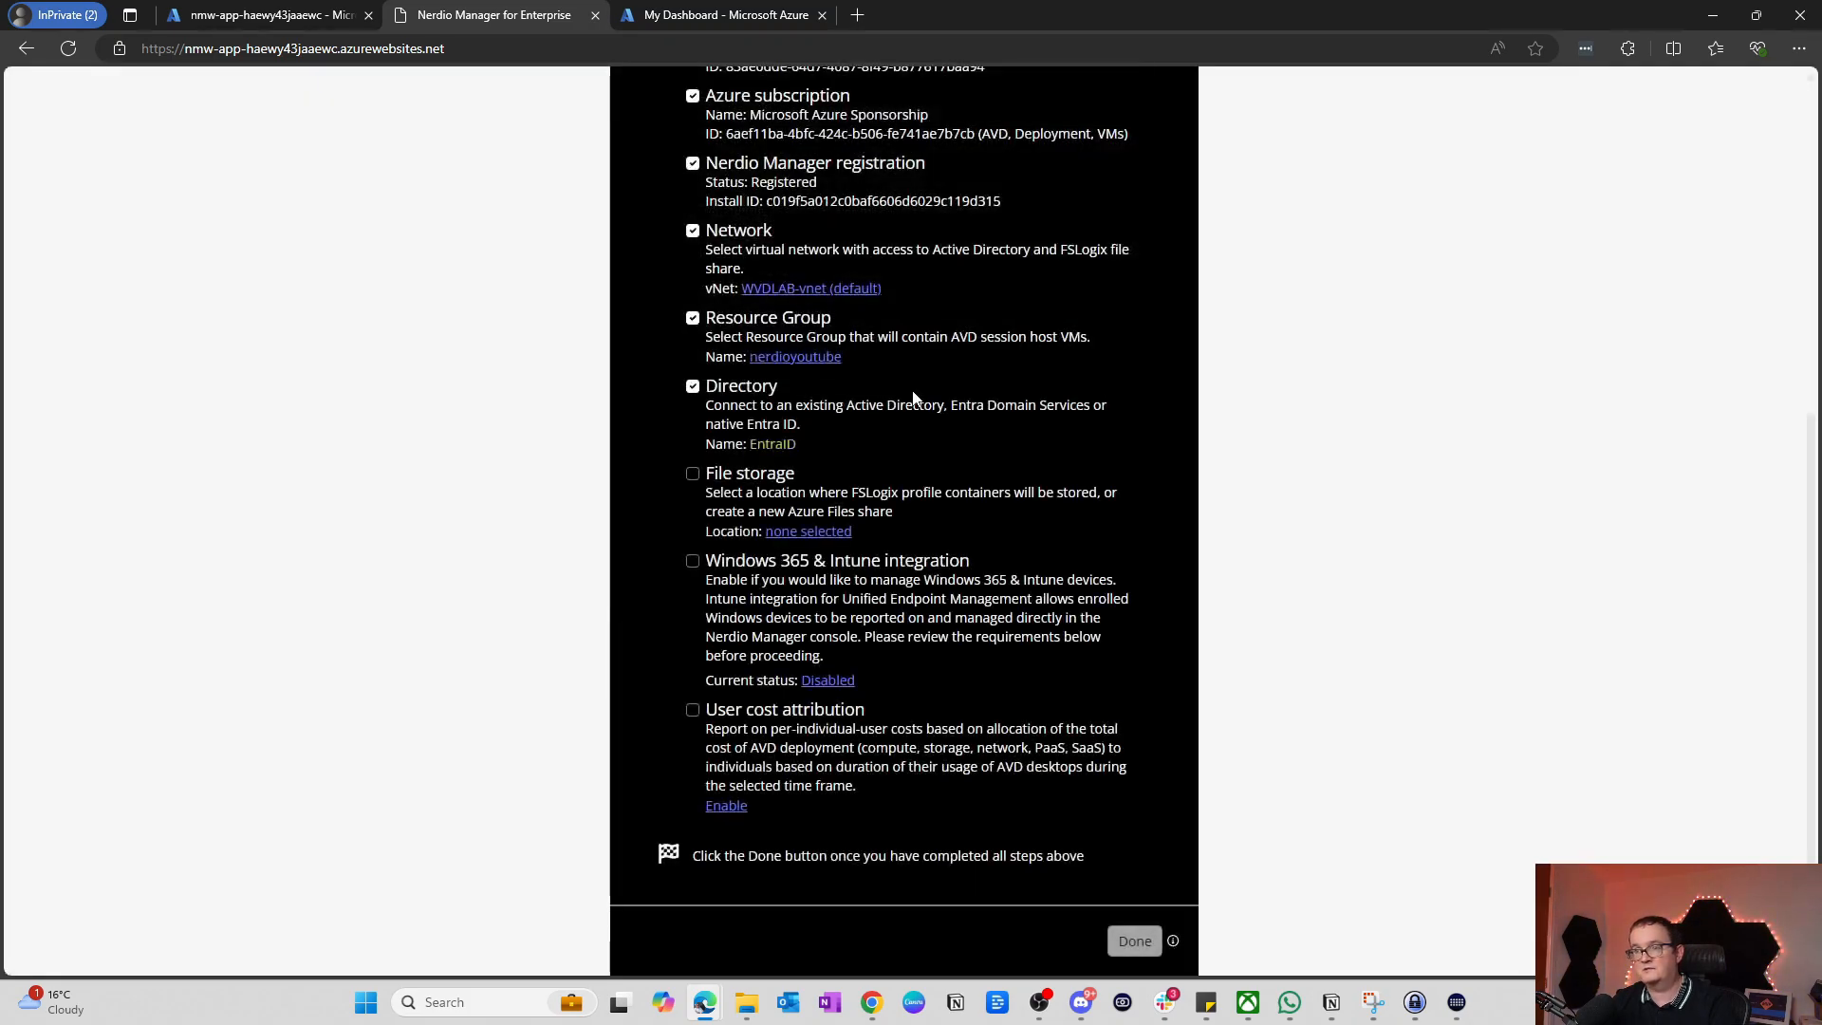
# Step: Mark the File storage step as skipped for now, leaving the FSLogix location unset
pyautogui.click(784, 533)
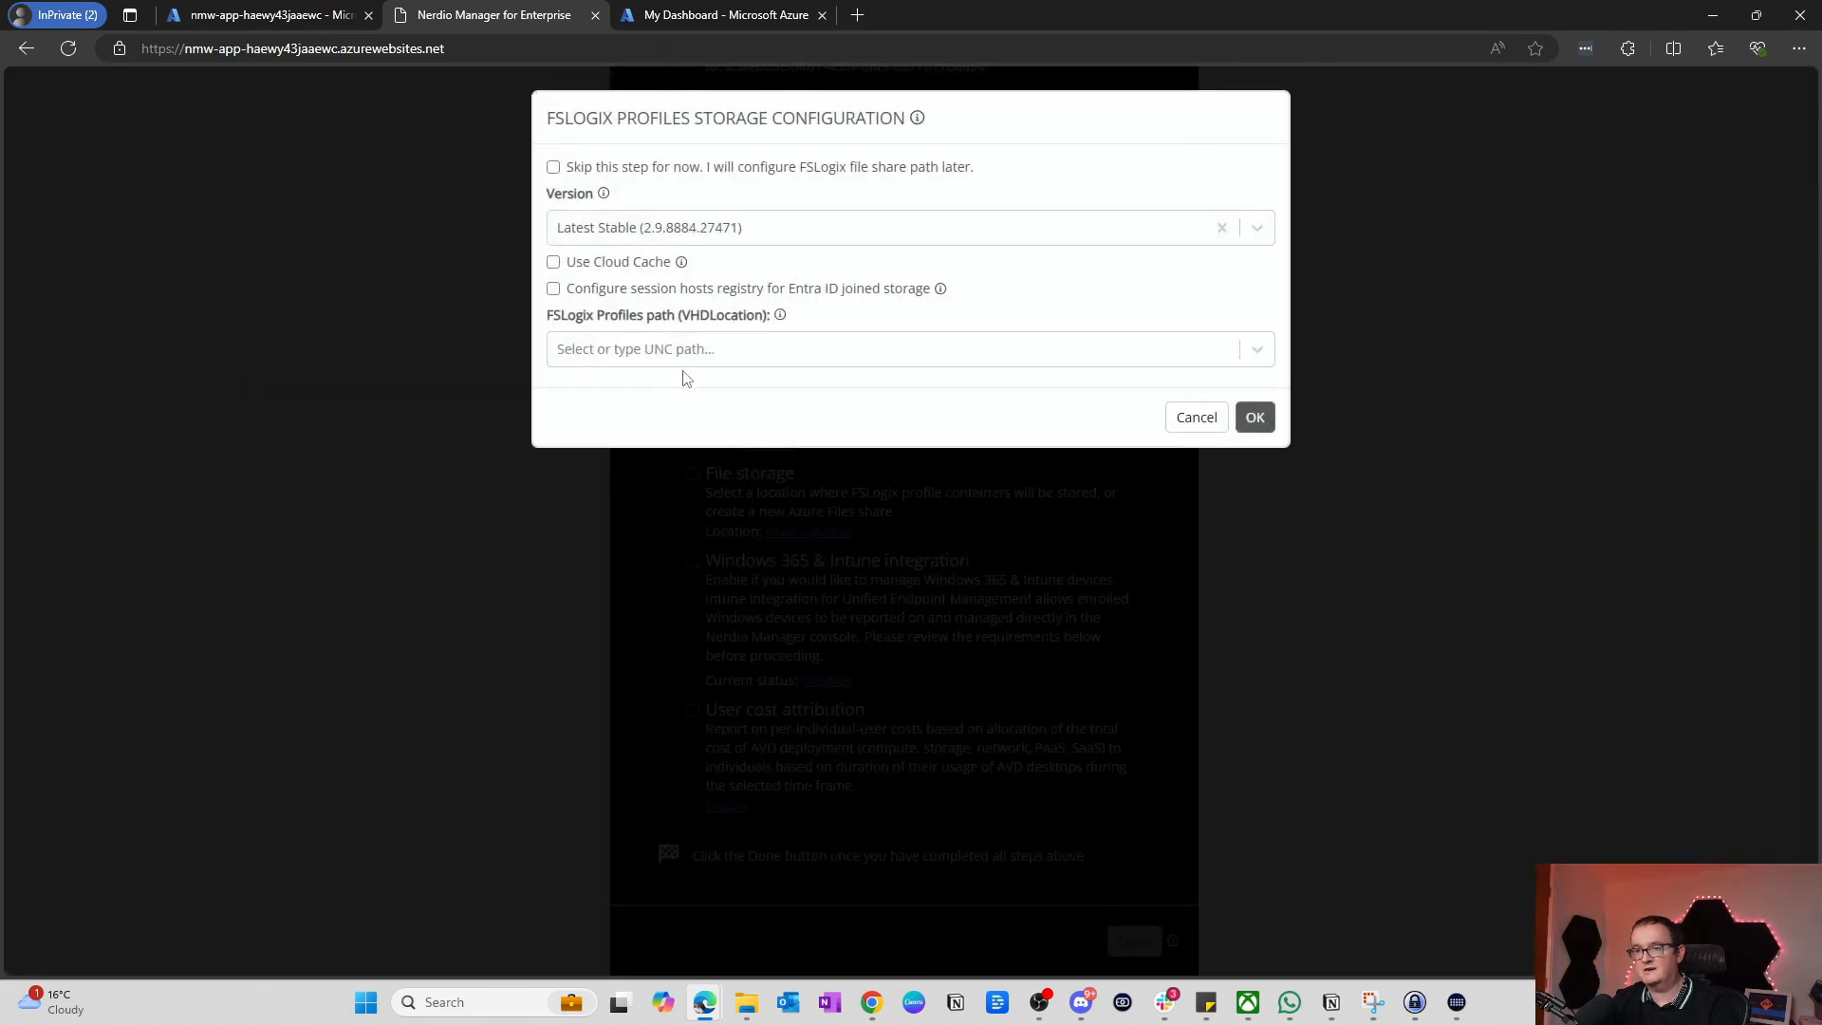
pyautogui.click(718, 173)
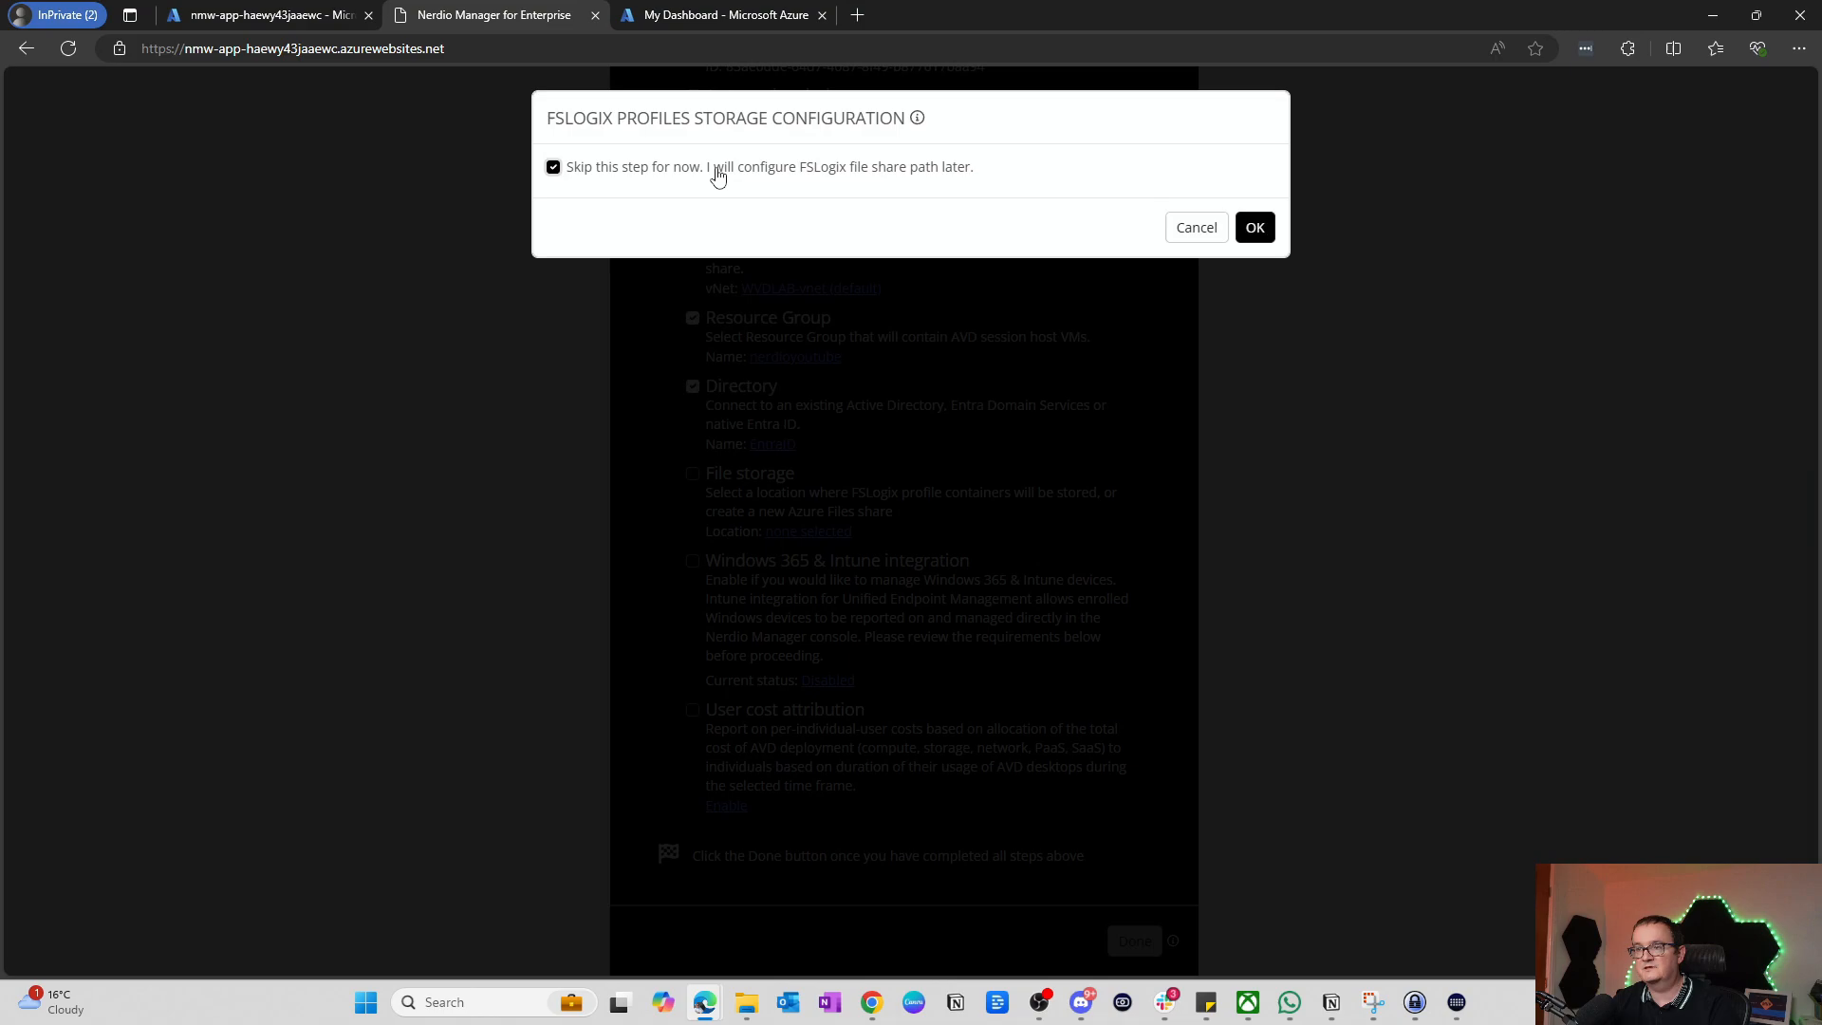
pyautogui.click(1256, 228)
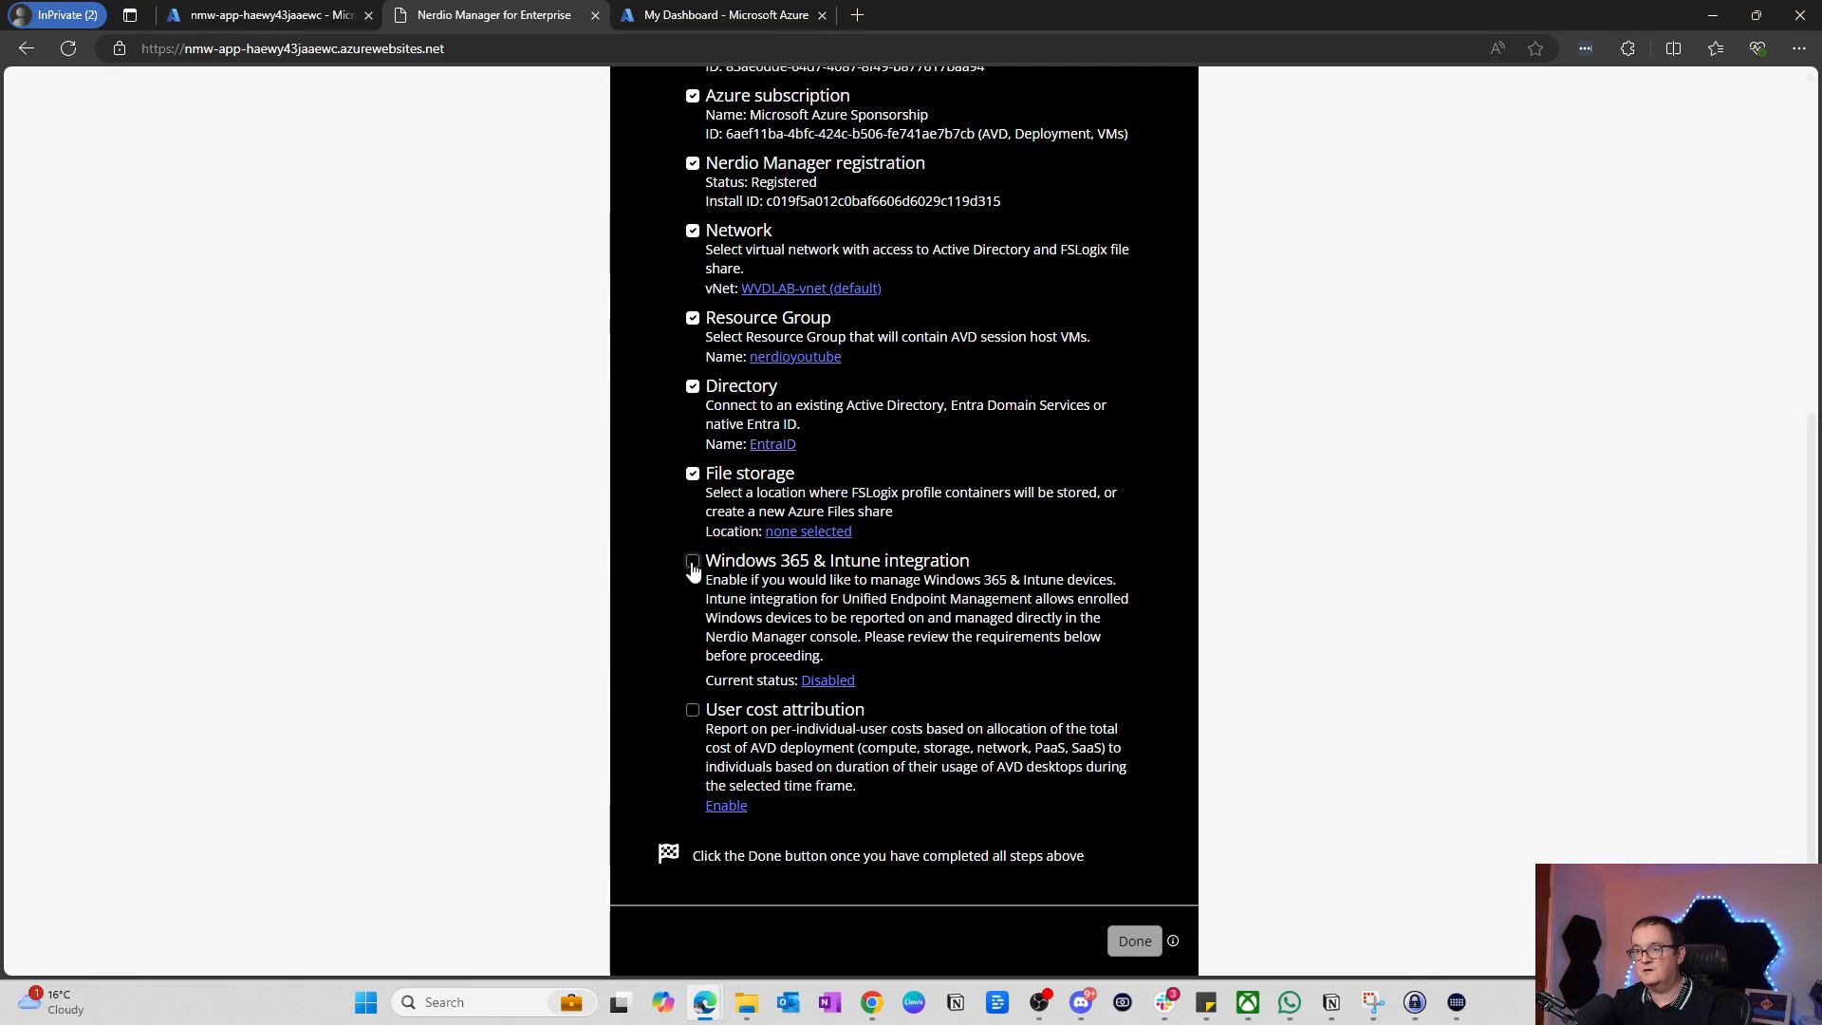
# Step: Set devices, groups, privileged operations, LAPS, Cloud PC, policies and apps to Manage
pyautogui.click(809, 682)
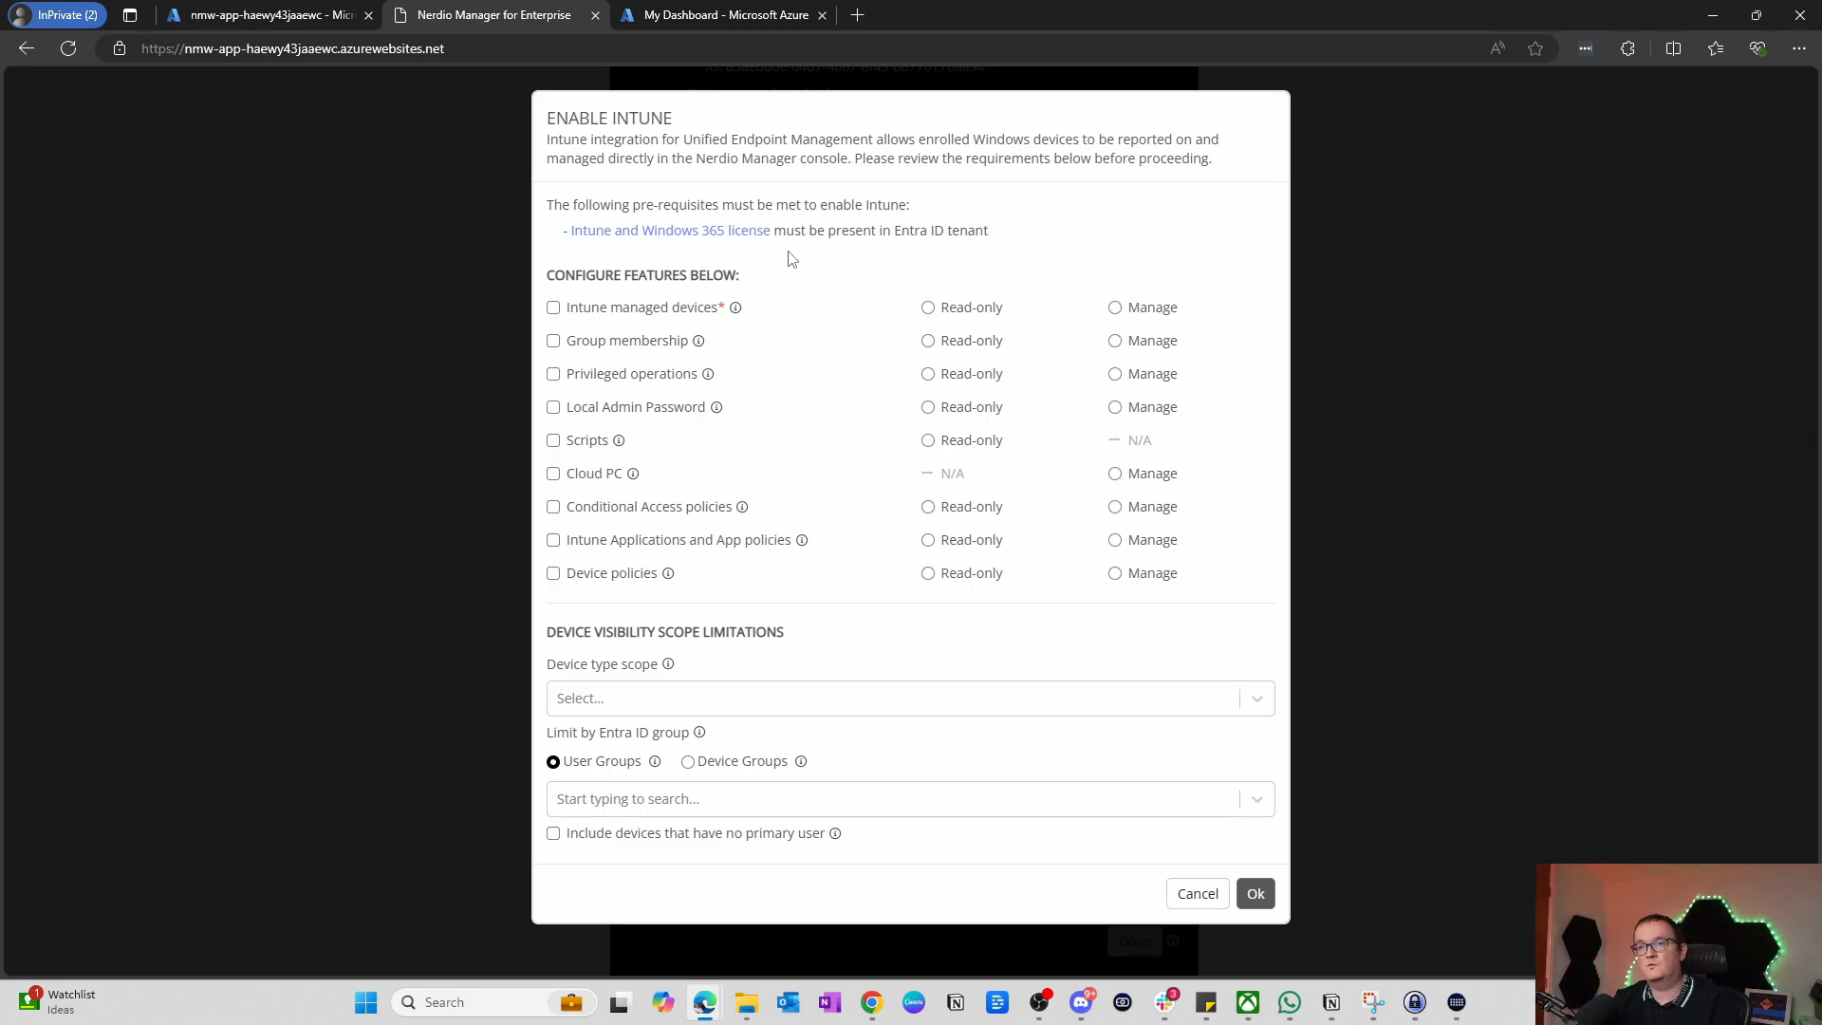
pyautogui.click(1126, 310)
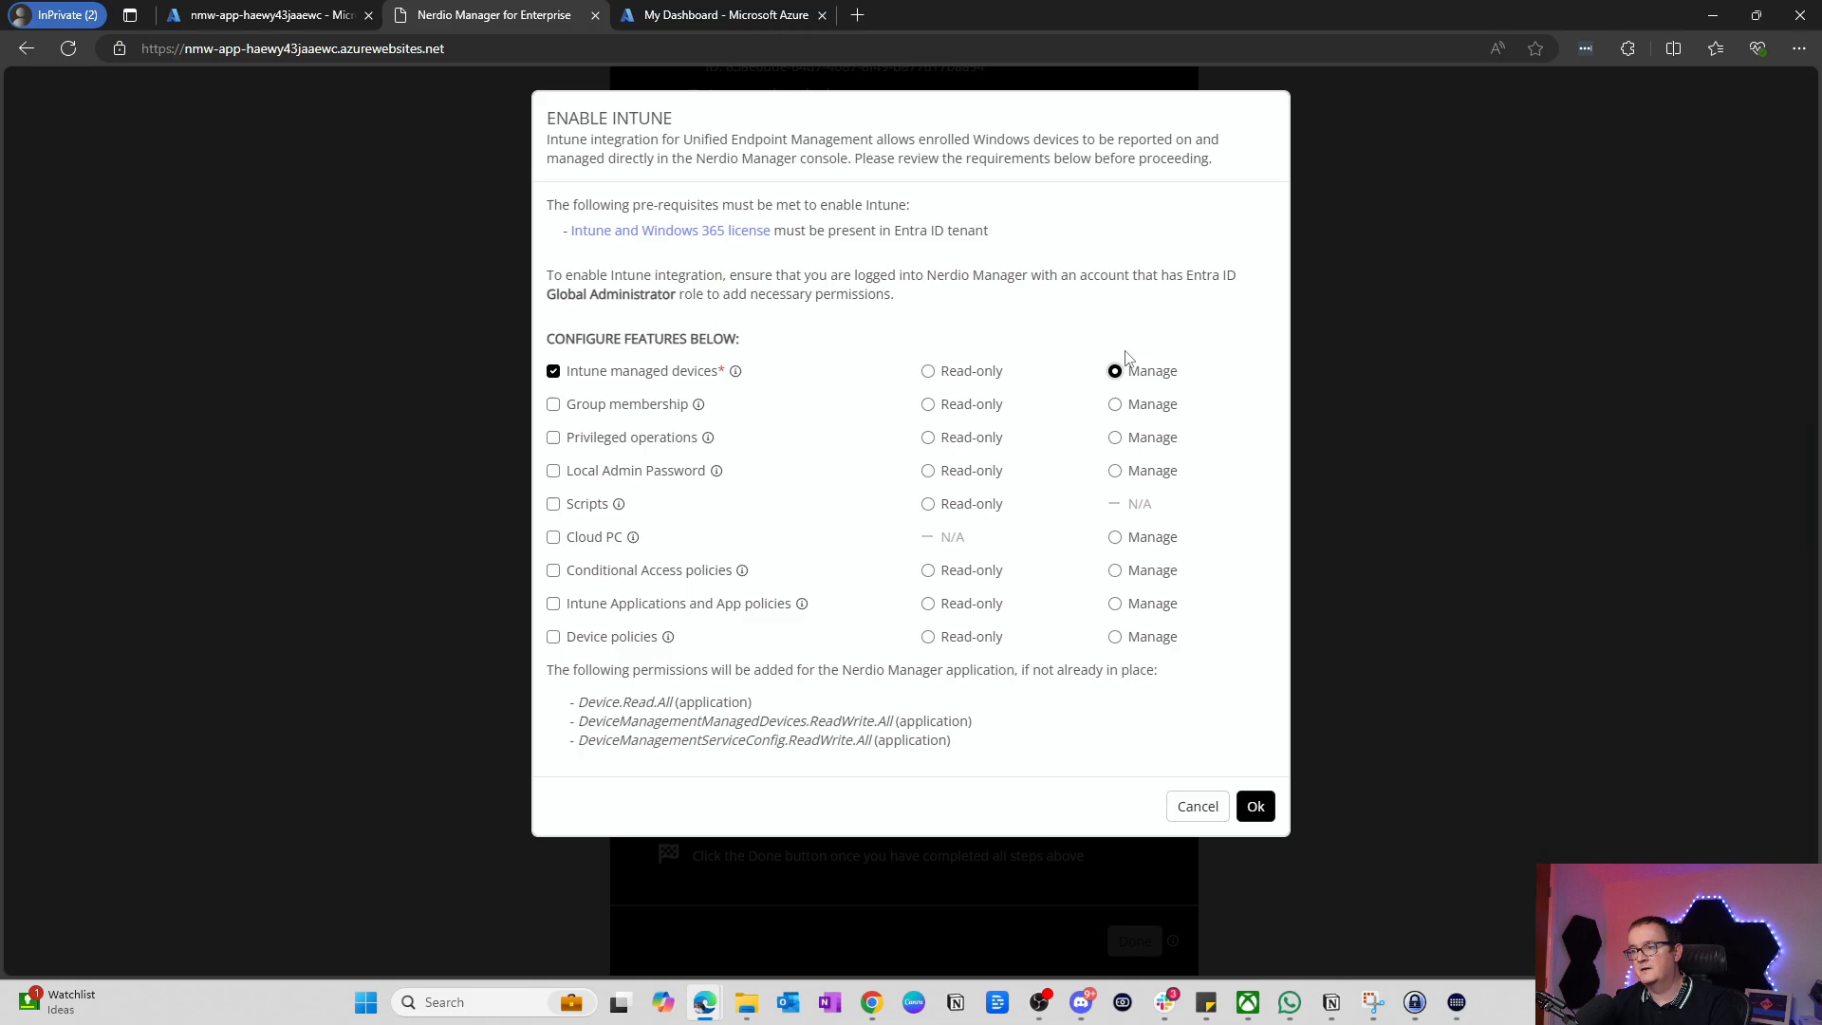
pyautogui.click(1116, 405)
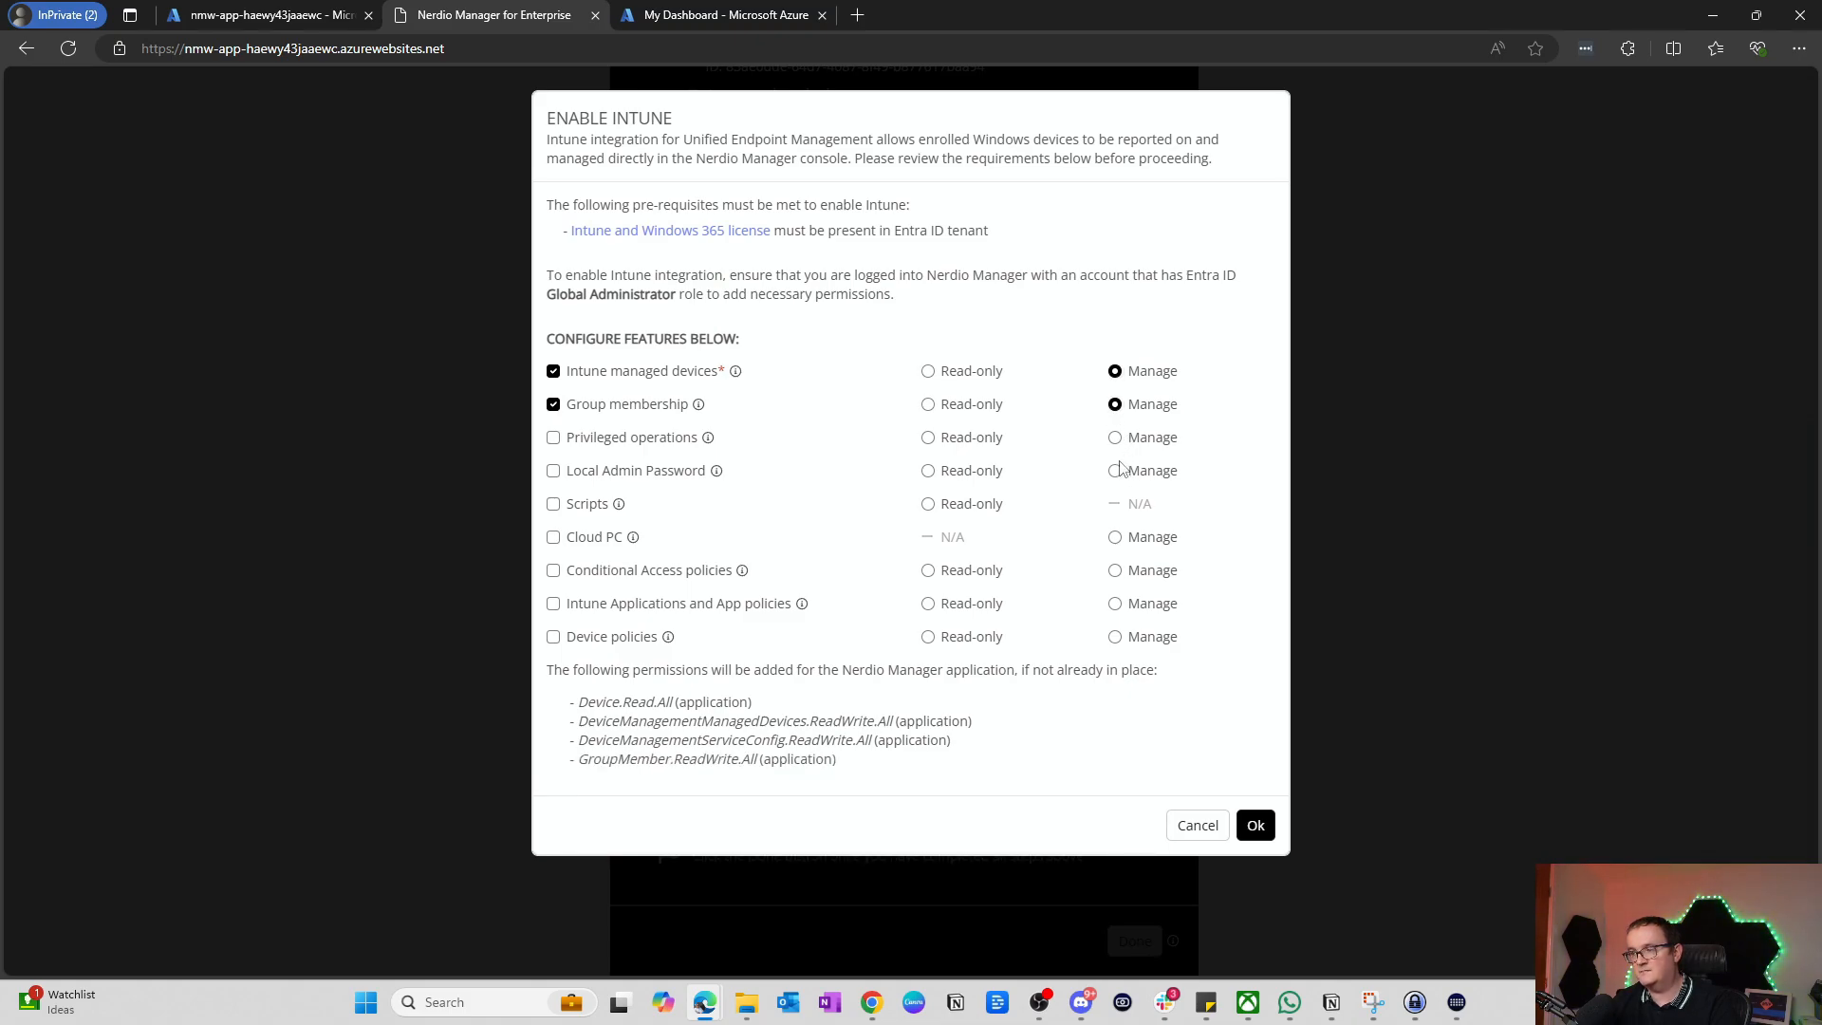
pyautogui.click(1116, 437)
pyautogui.click(1115, 470)
pyautogui.click(1115, 537)
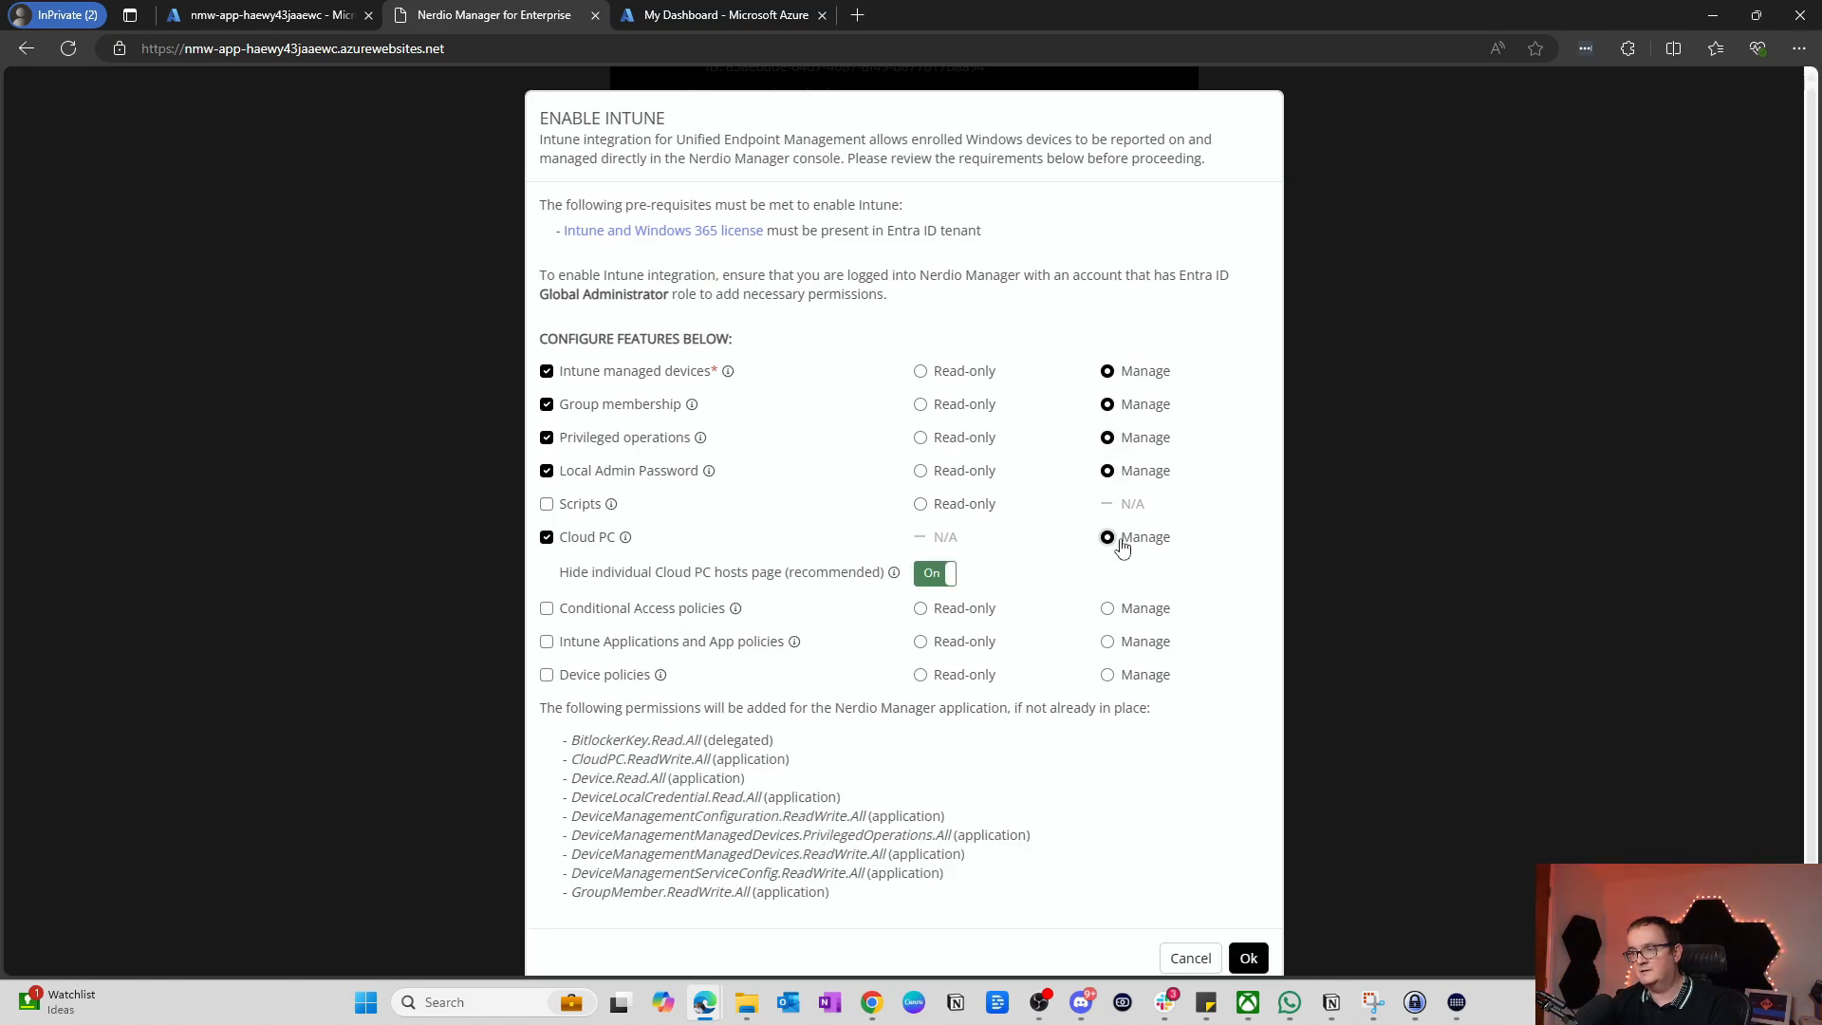
pyautogui.click(1108, 609)
pyautogui.click(1108, 642)
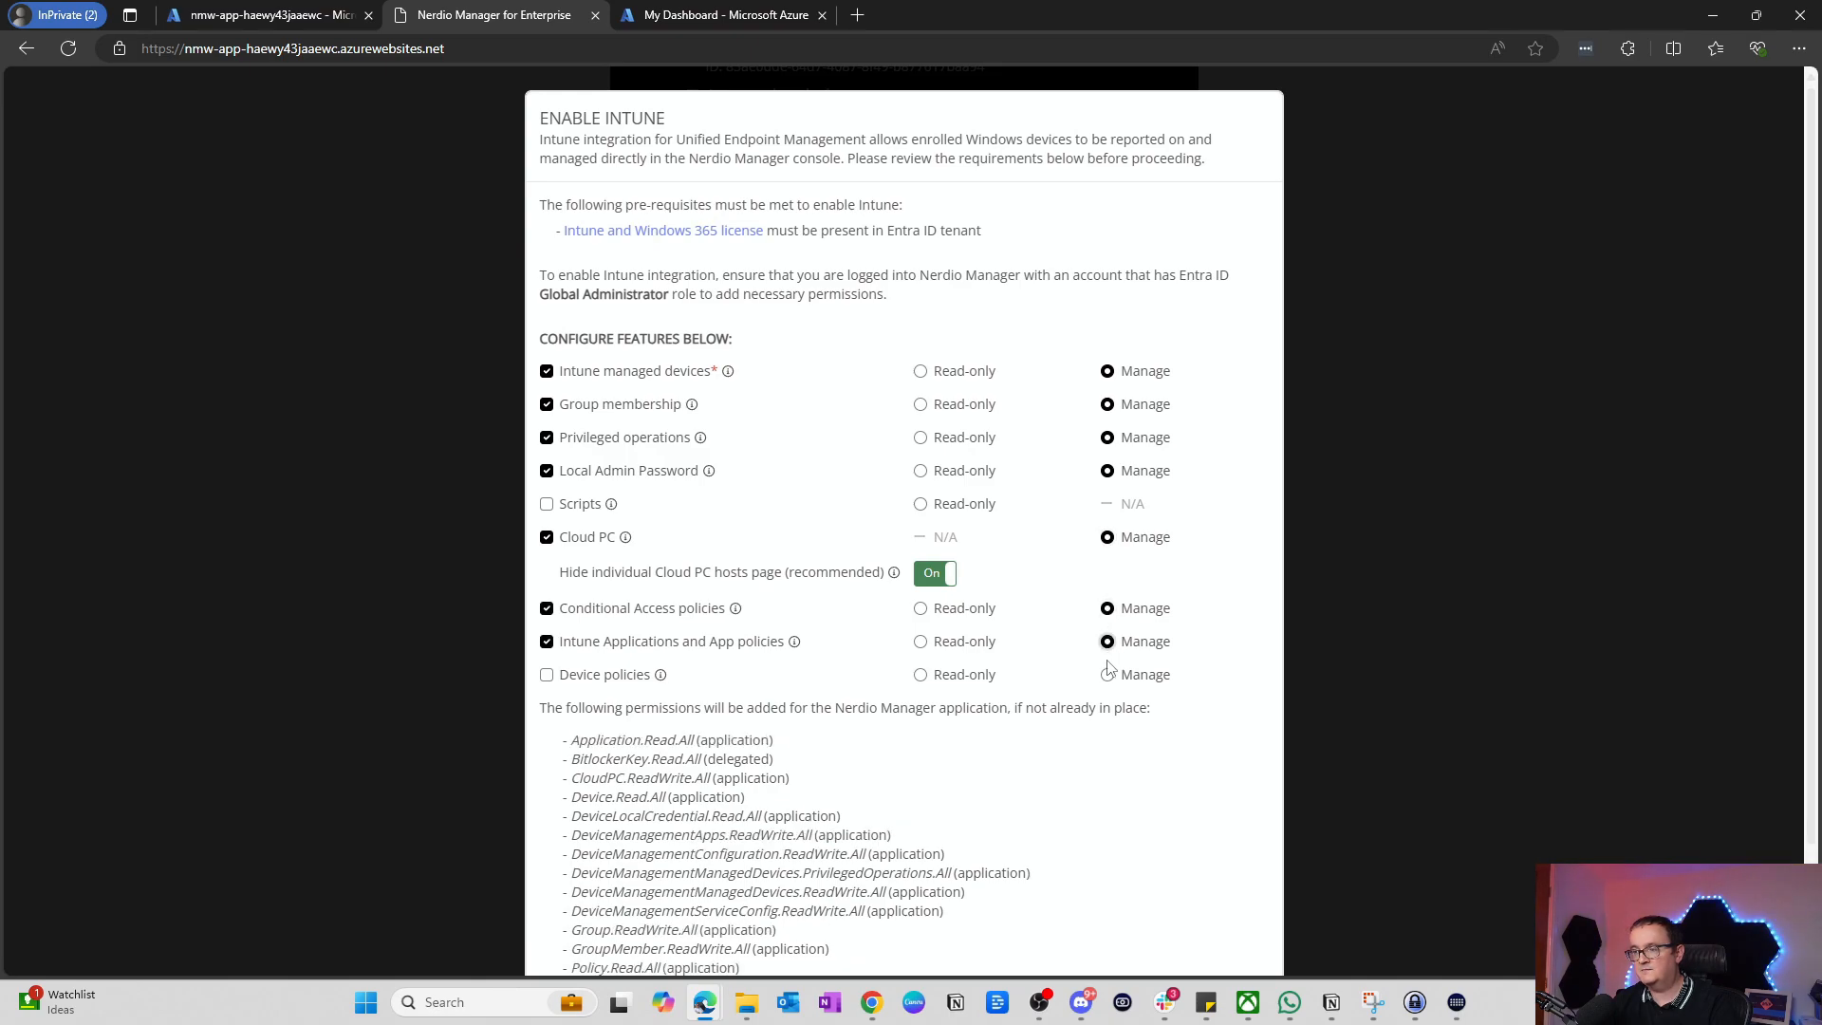
pyautogui.click(1107, 675)
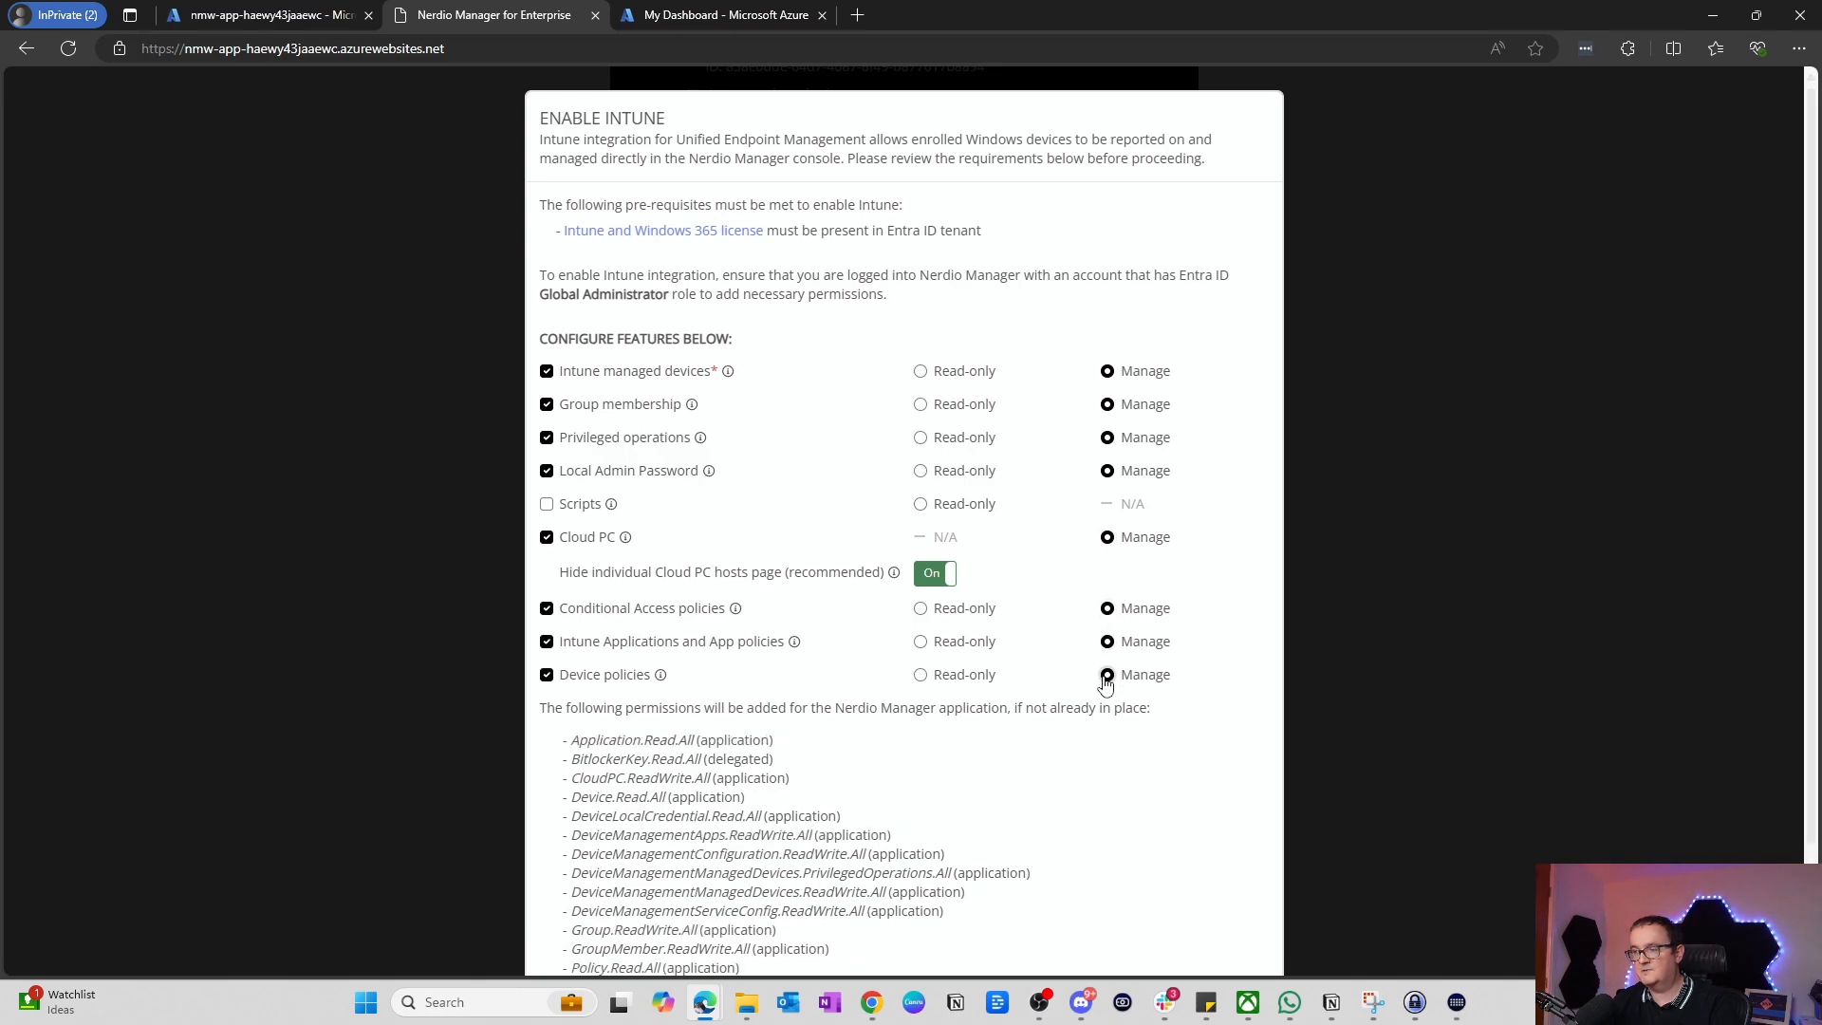
# Step: Give Scripts read-only access and apply the Windows 365 & Intune integration
pyautogui.click(547, 504)
pyautogui.scroll(-2, 560, 531)
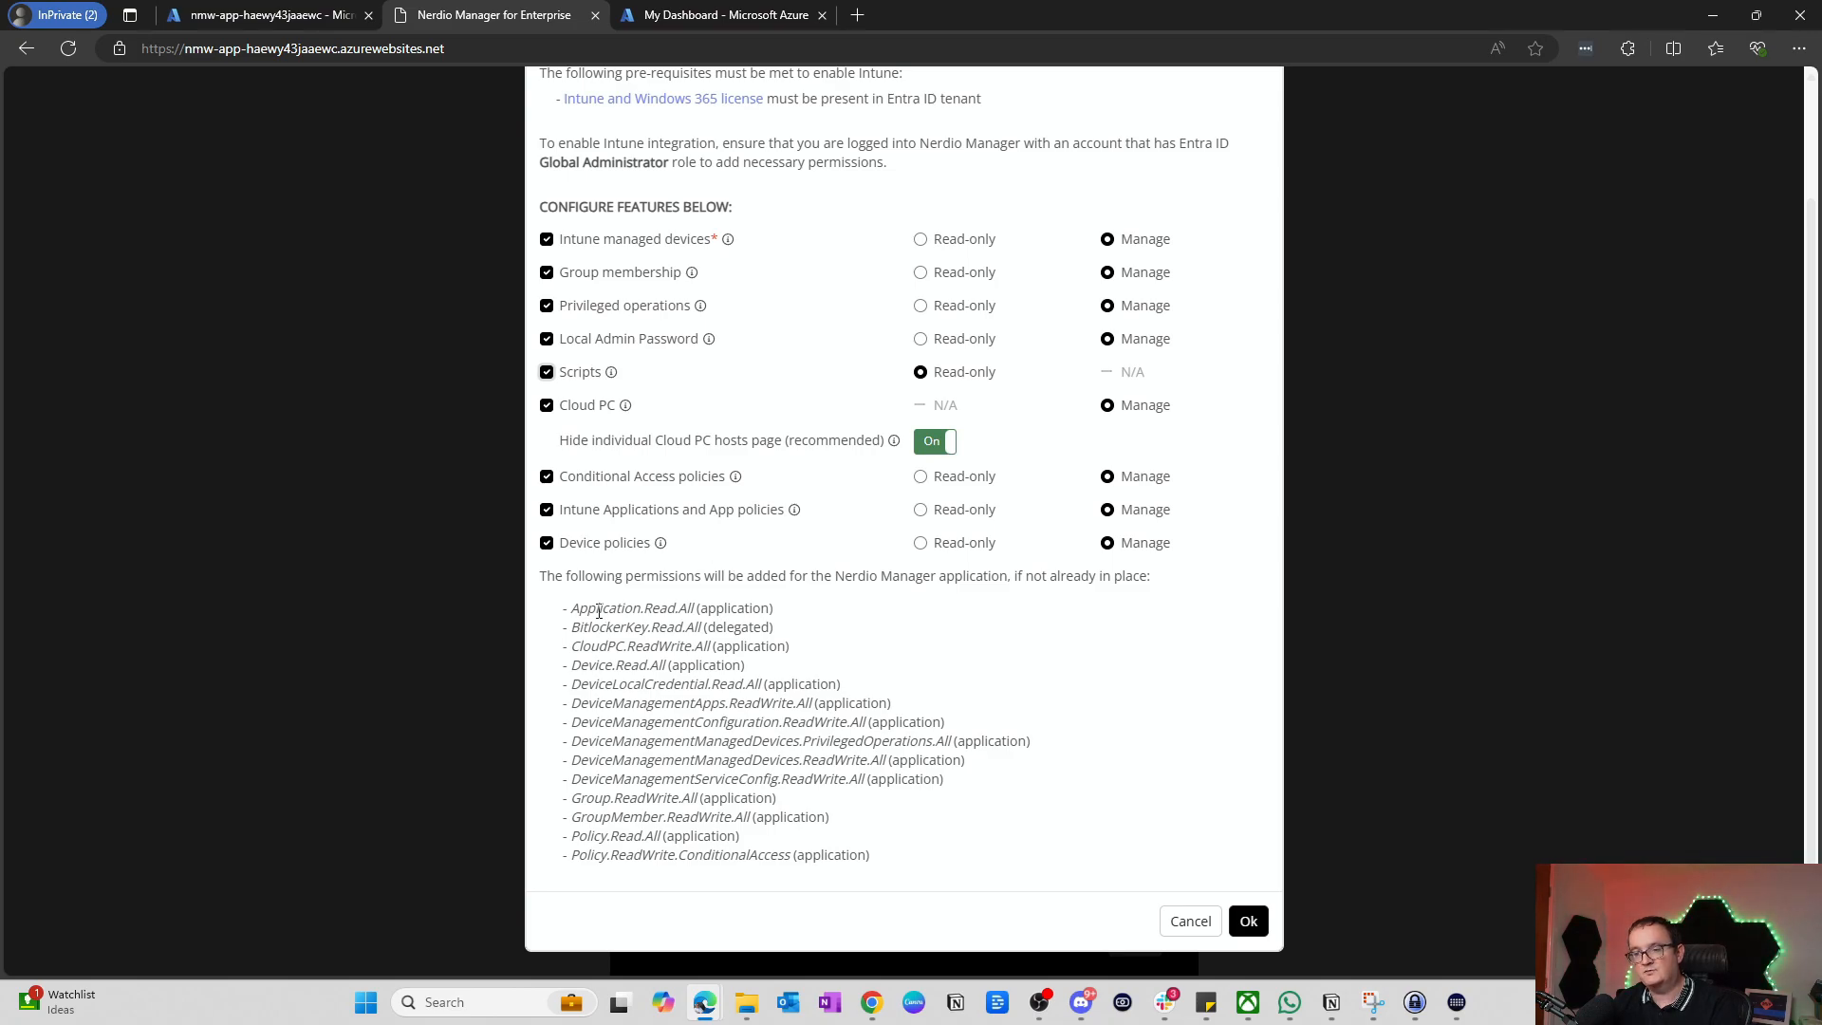
pyautogui.moveTo(571, 604); pyautogui.dragTo(941, 784)
pyautogui.click(629, 712)
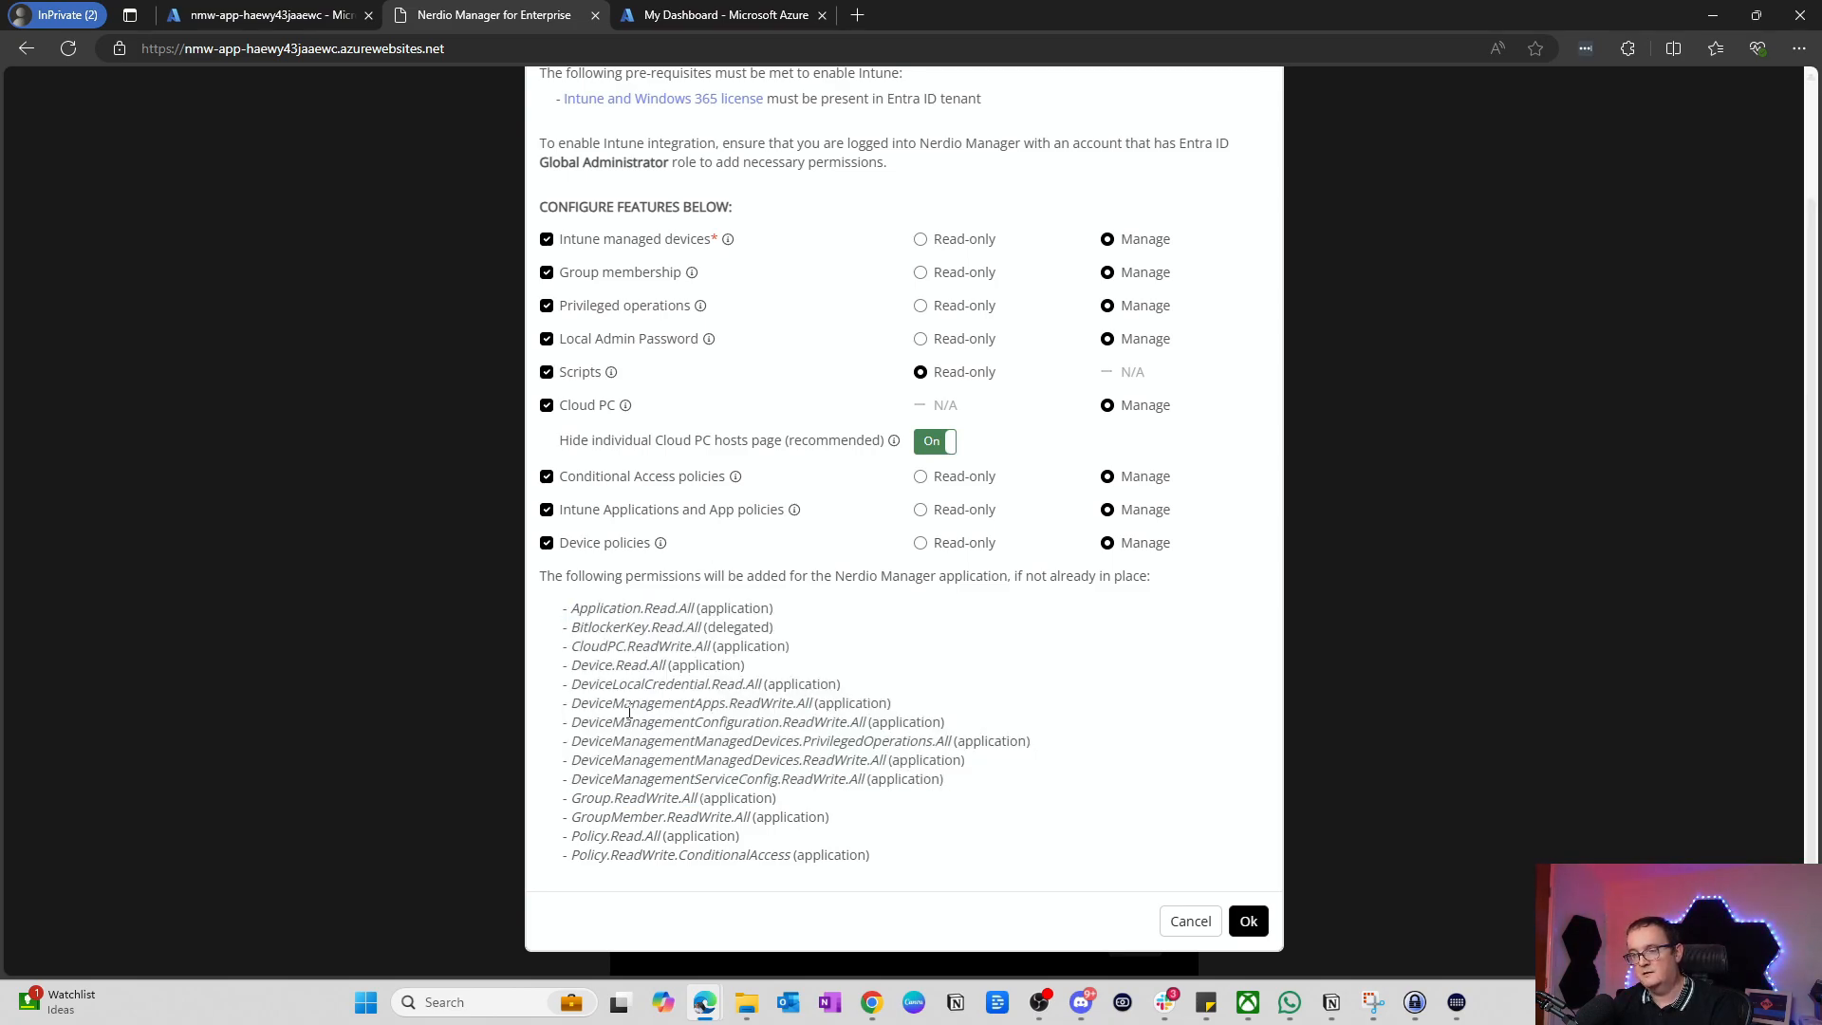
pyautogui.click(1247, 920)
pyautogui.scroll(-2, 1048, 521)
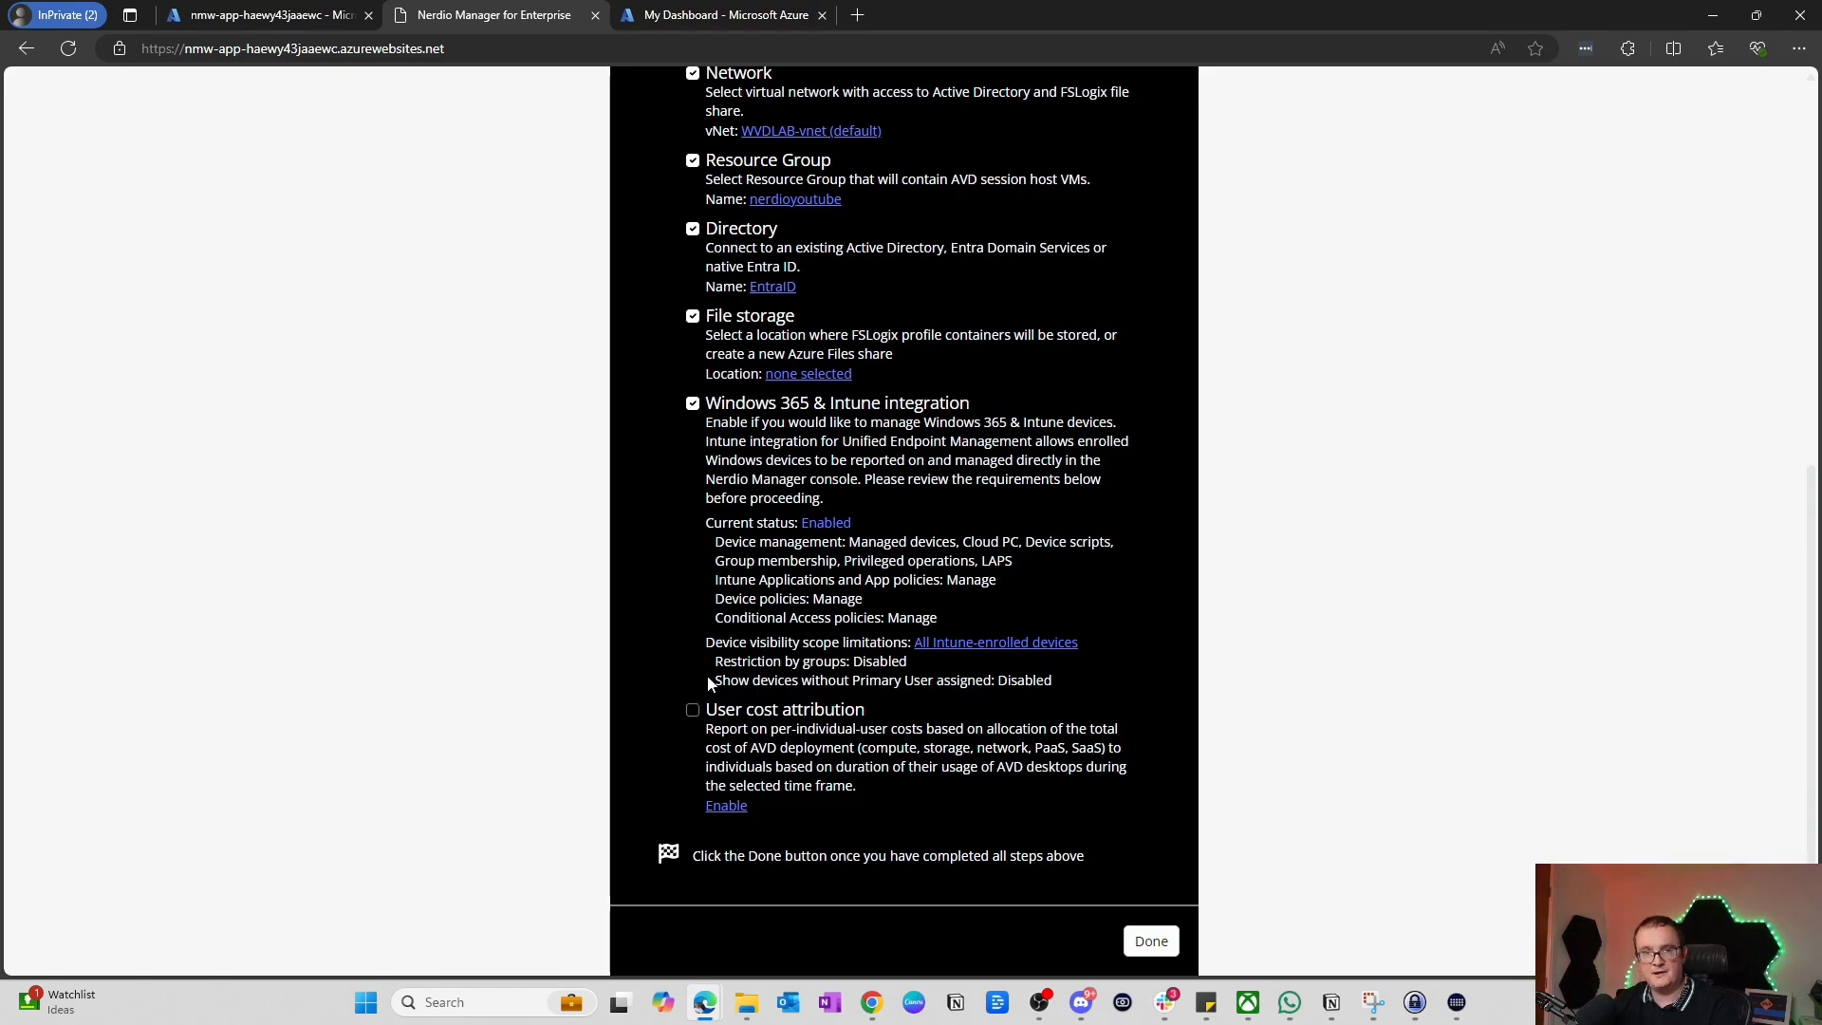
# Step: Mark the configuration checklist as done
pyautogui.scroll(6, 711, 677)
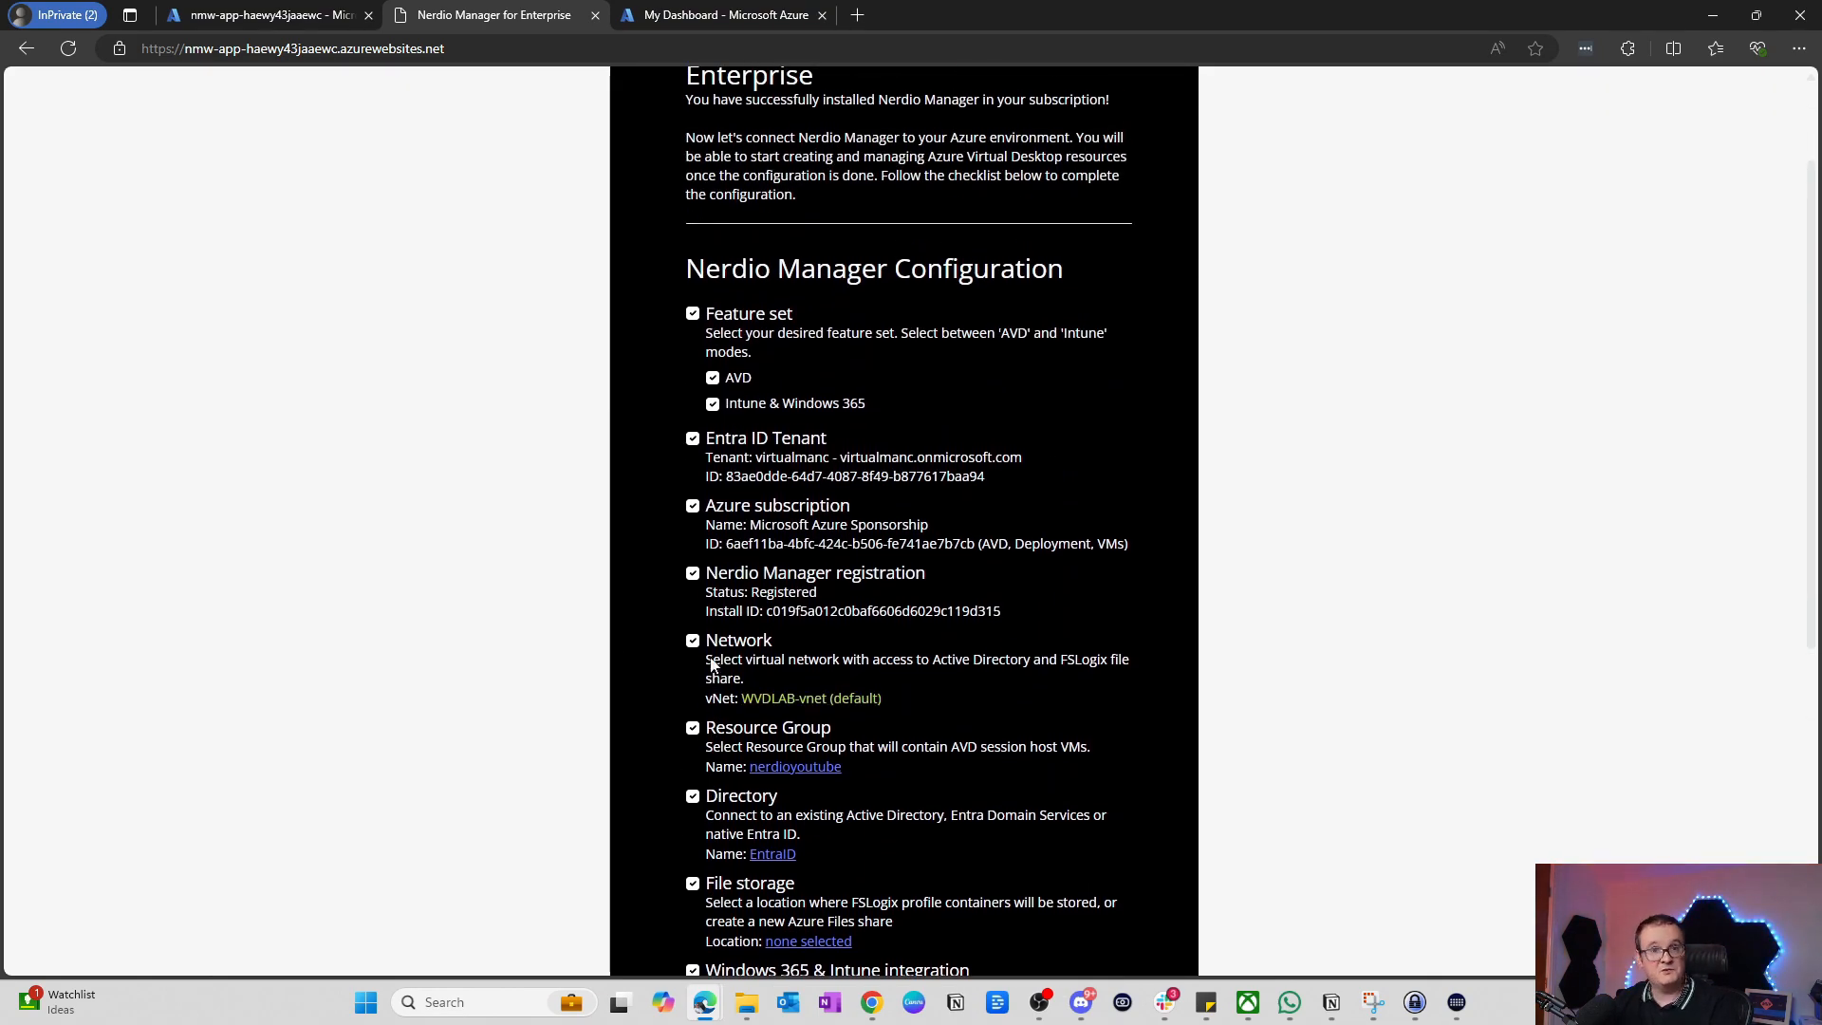
pyautogui.scroll(-6, 713, 677)
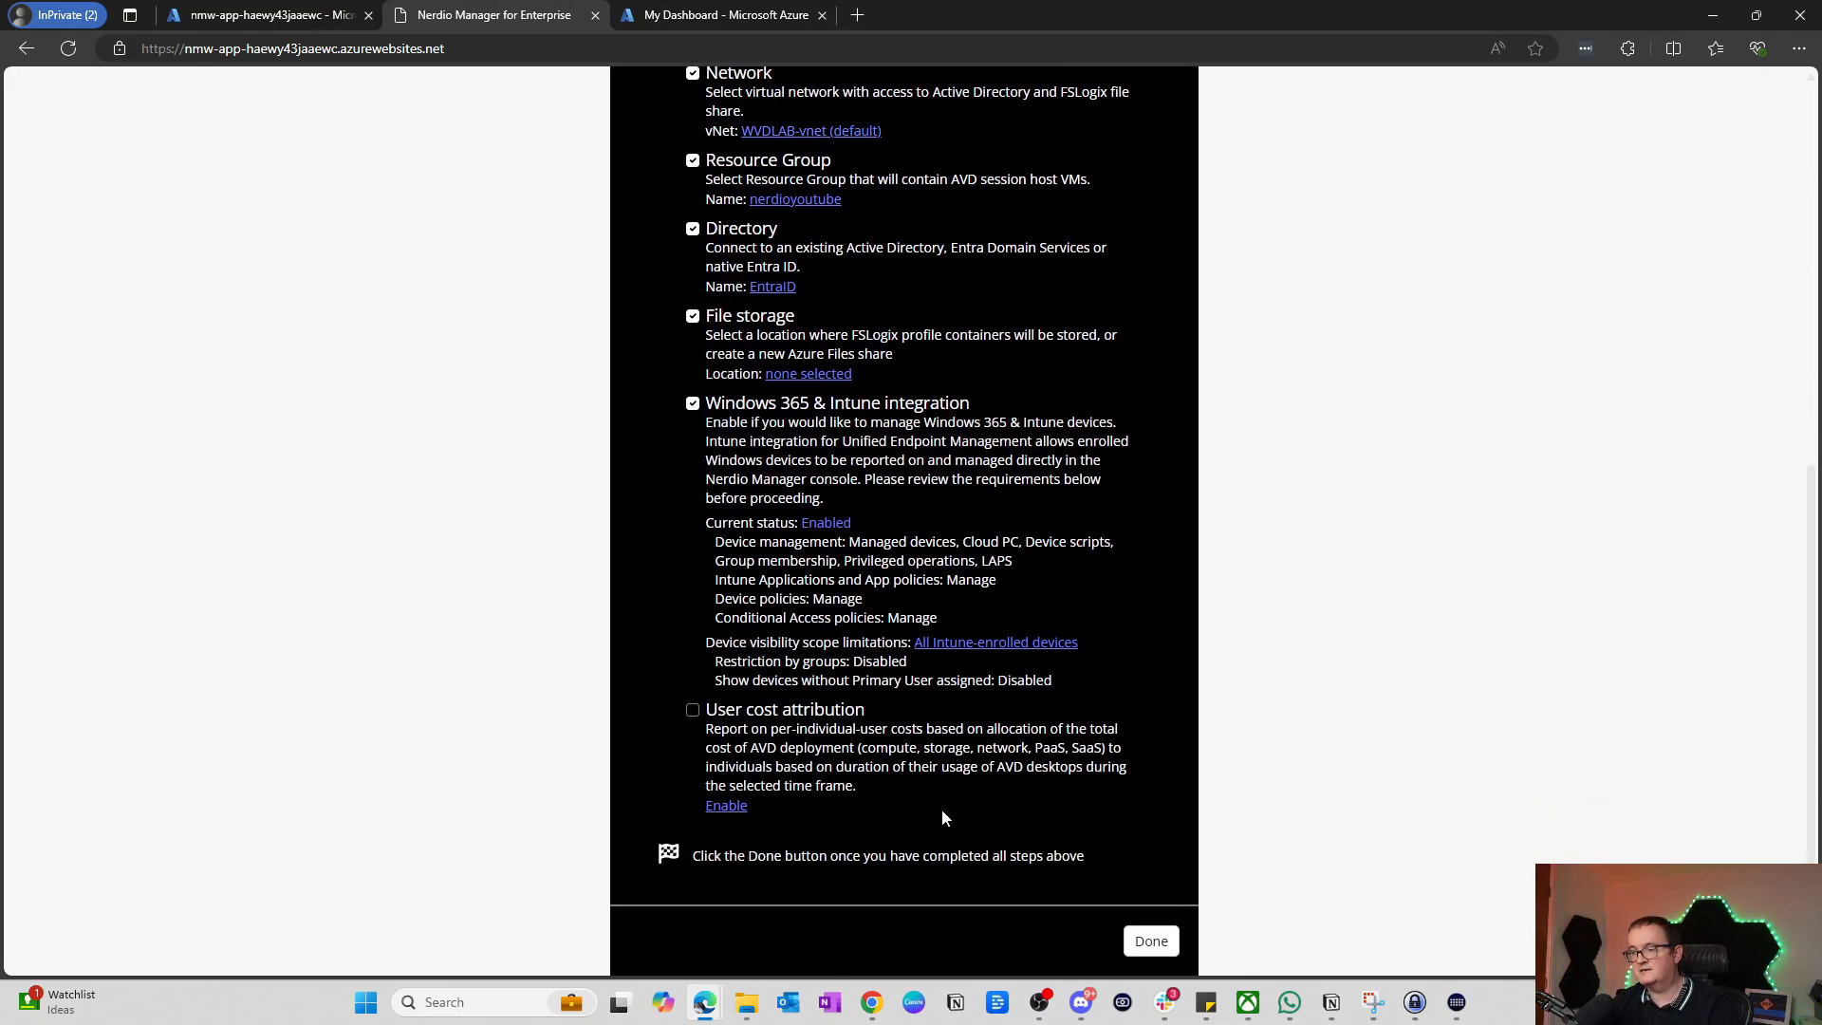
pyautogui.click(1149, 941)
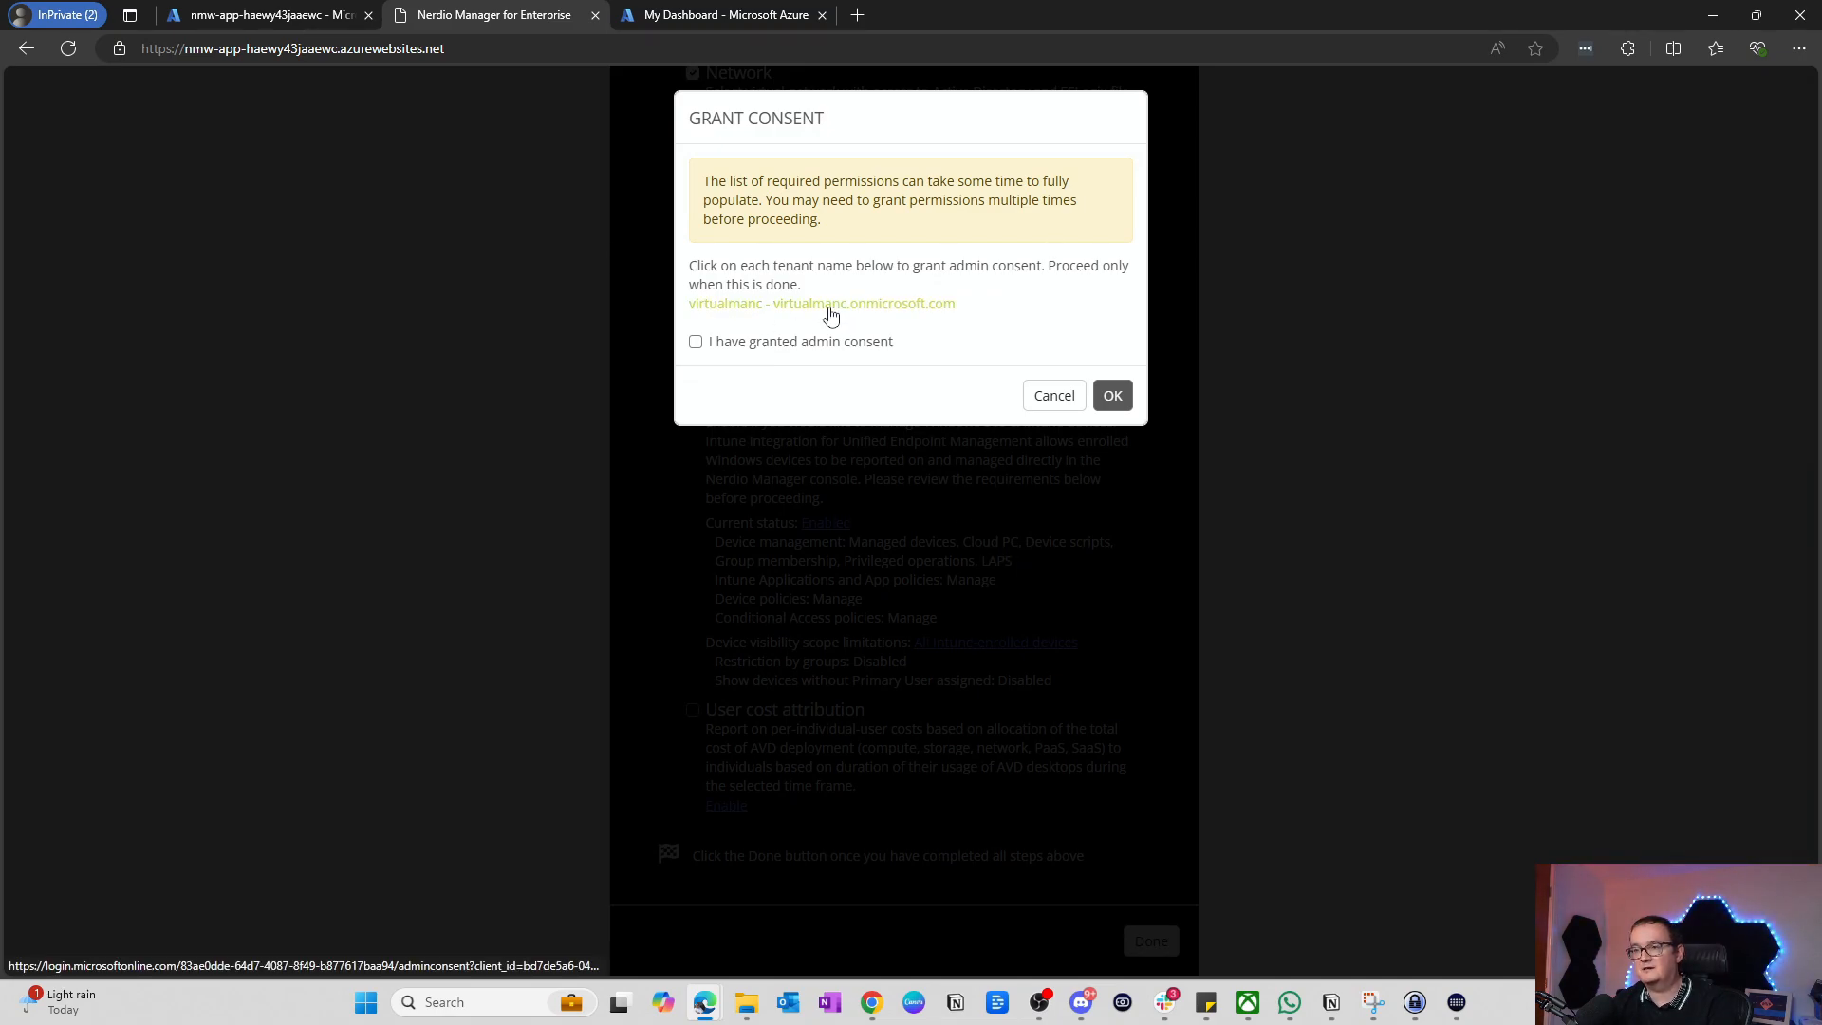
# Step: Open the tenant's admin-consent link in a new tab and continue with the signed-in admin account
pyautogui.rightClick(831, 315)
pyautogui.click(893, 321)
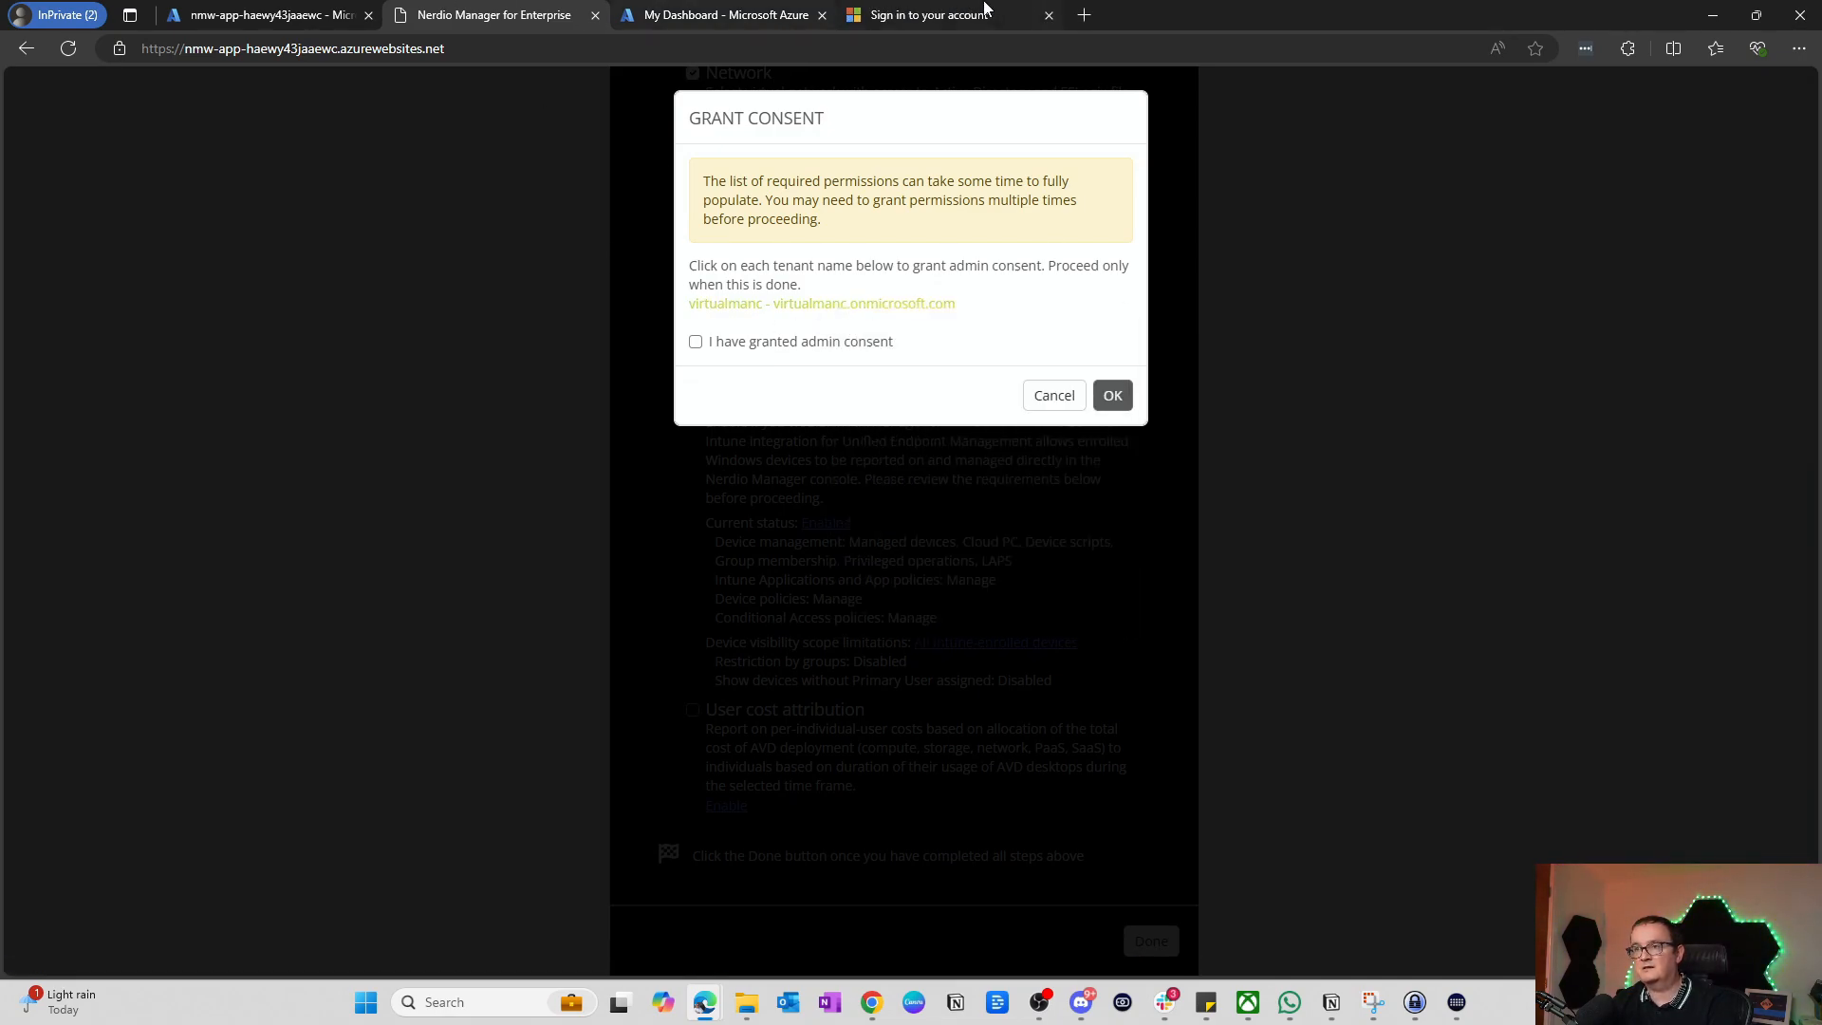
pyautogui.click(949, 11)
pyautogui.click(938, 517)
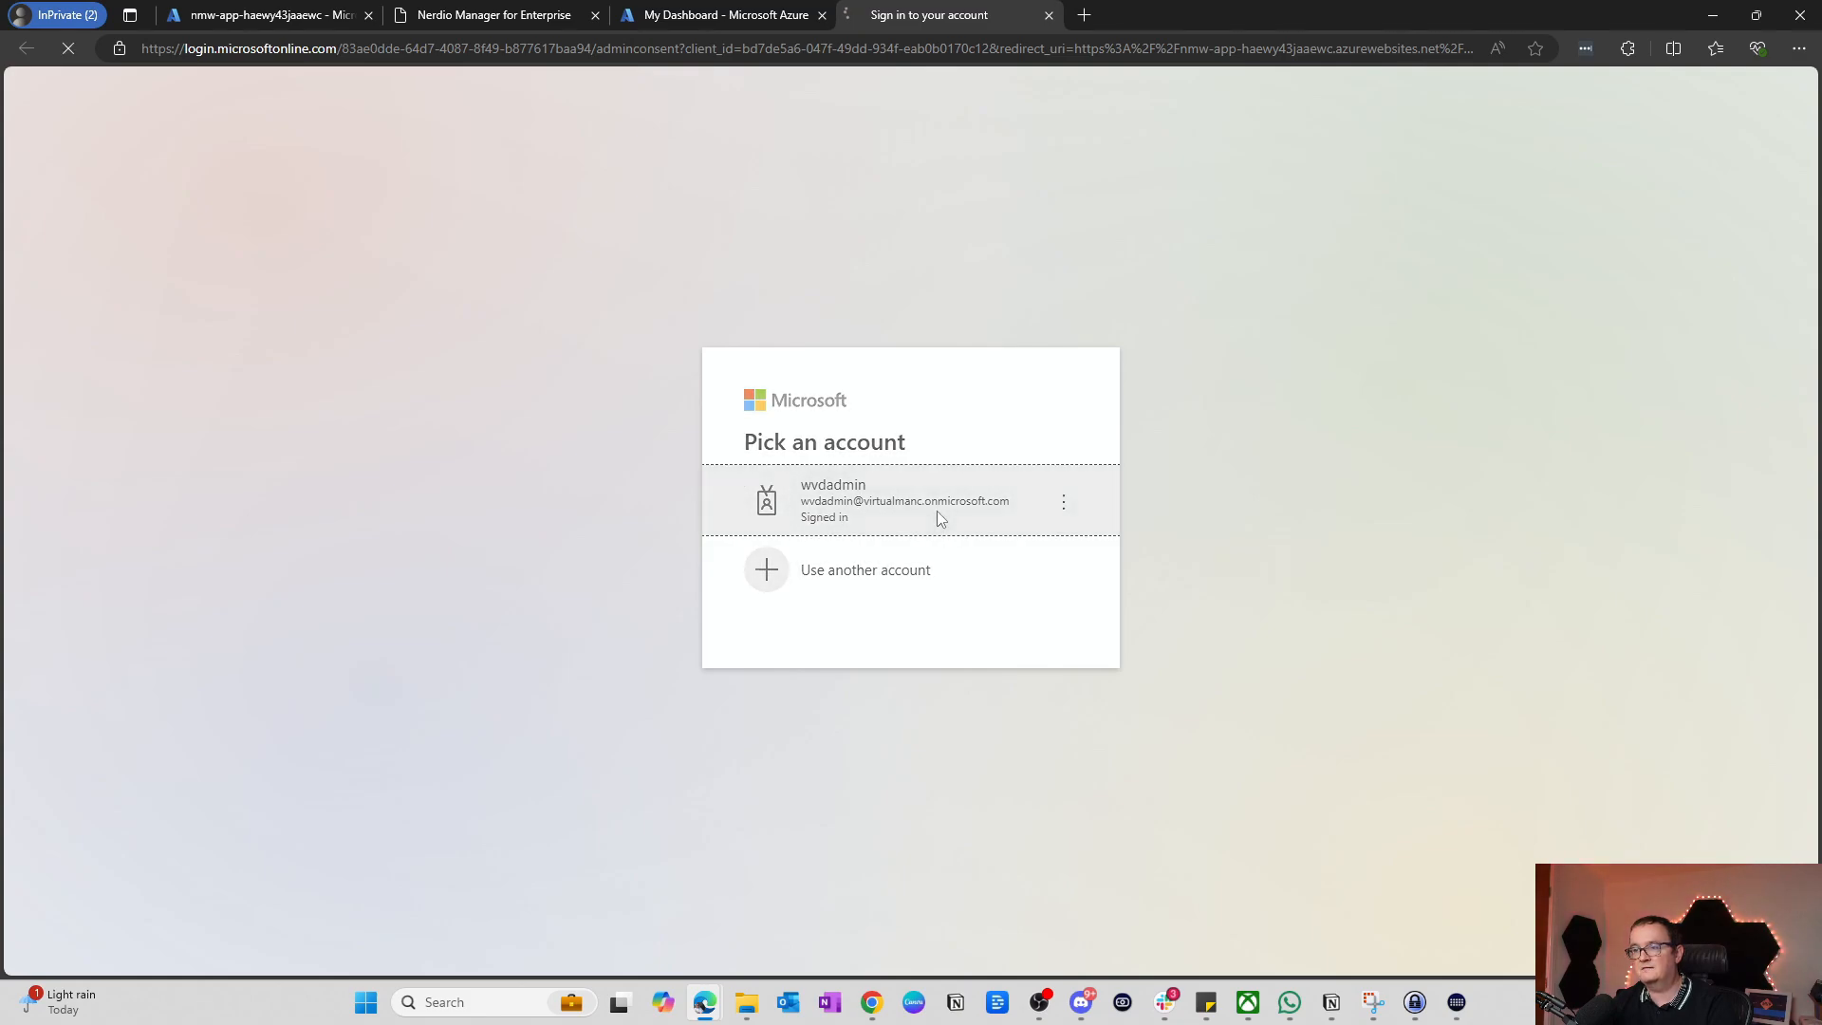
# Step: Review the requested Nerdio permissions and accept them
pyautogui.scroll(-5, 895, 404)
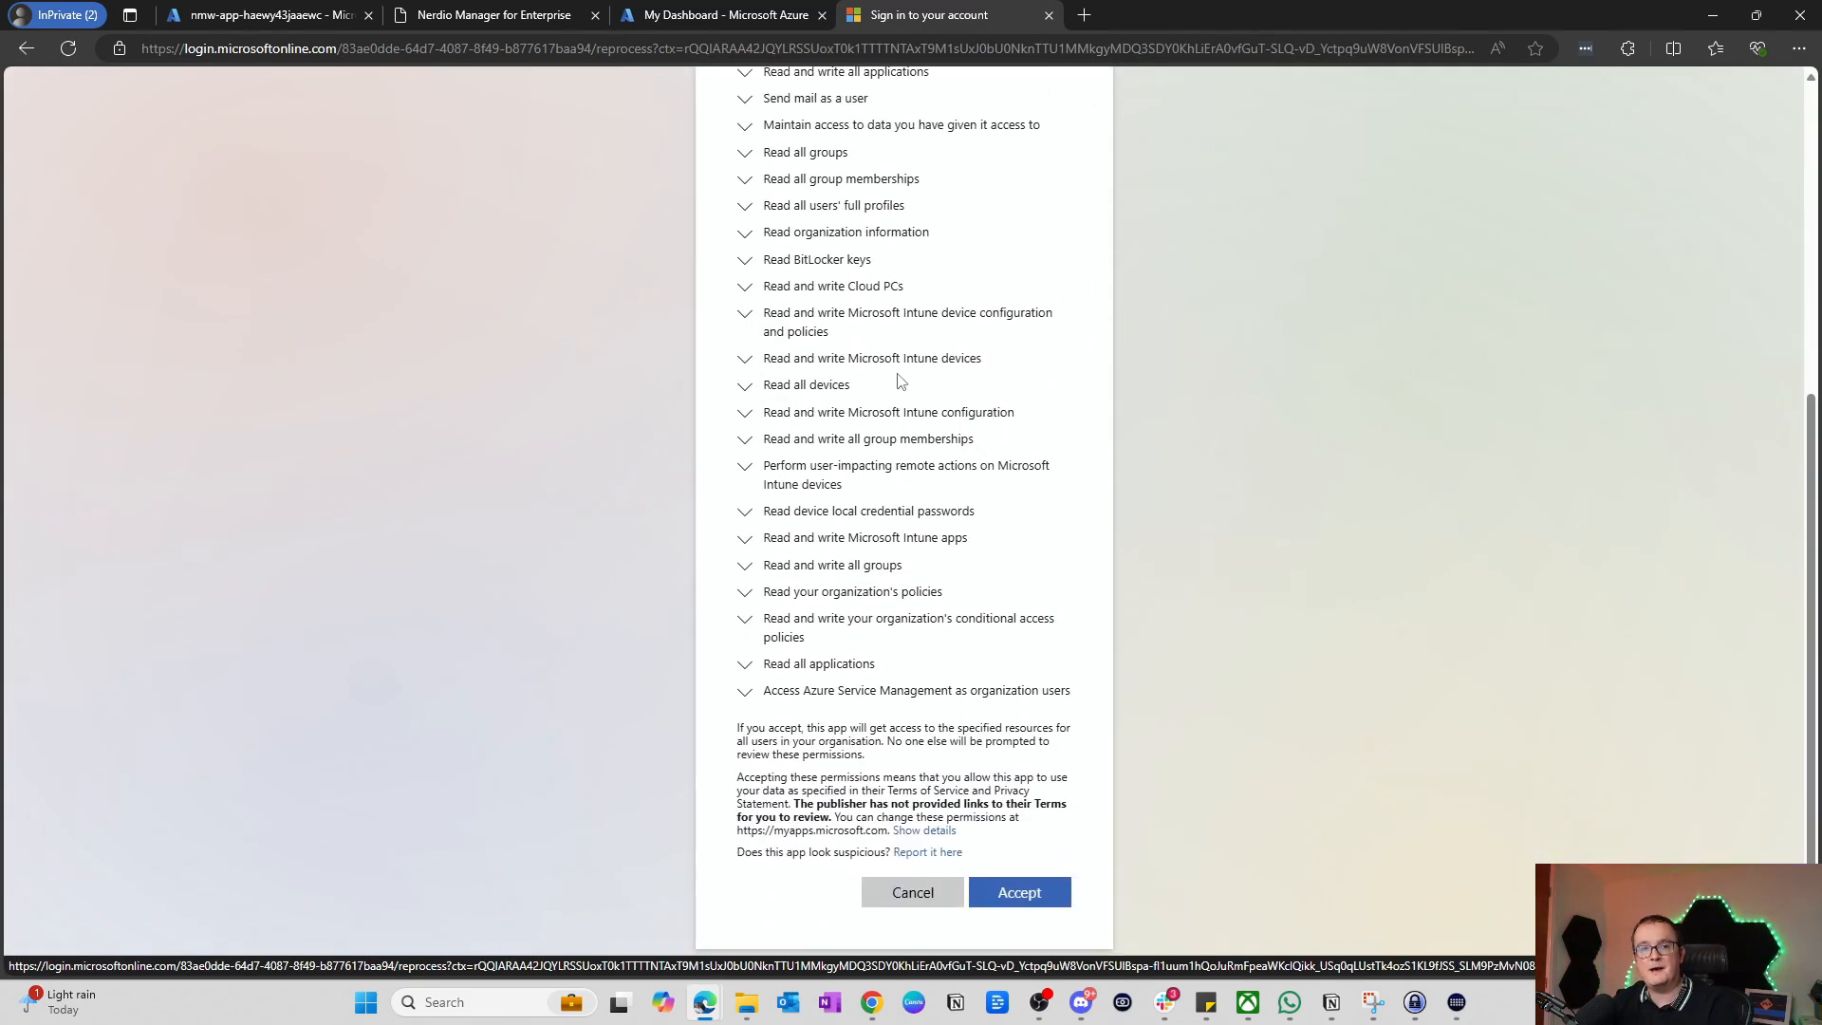
pyautogui.scroll(5, 887, 456)
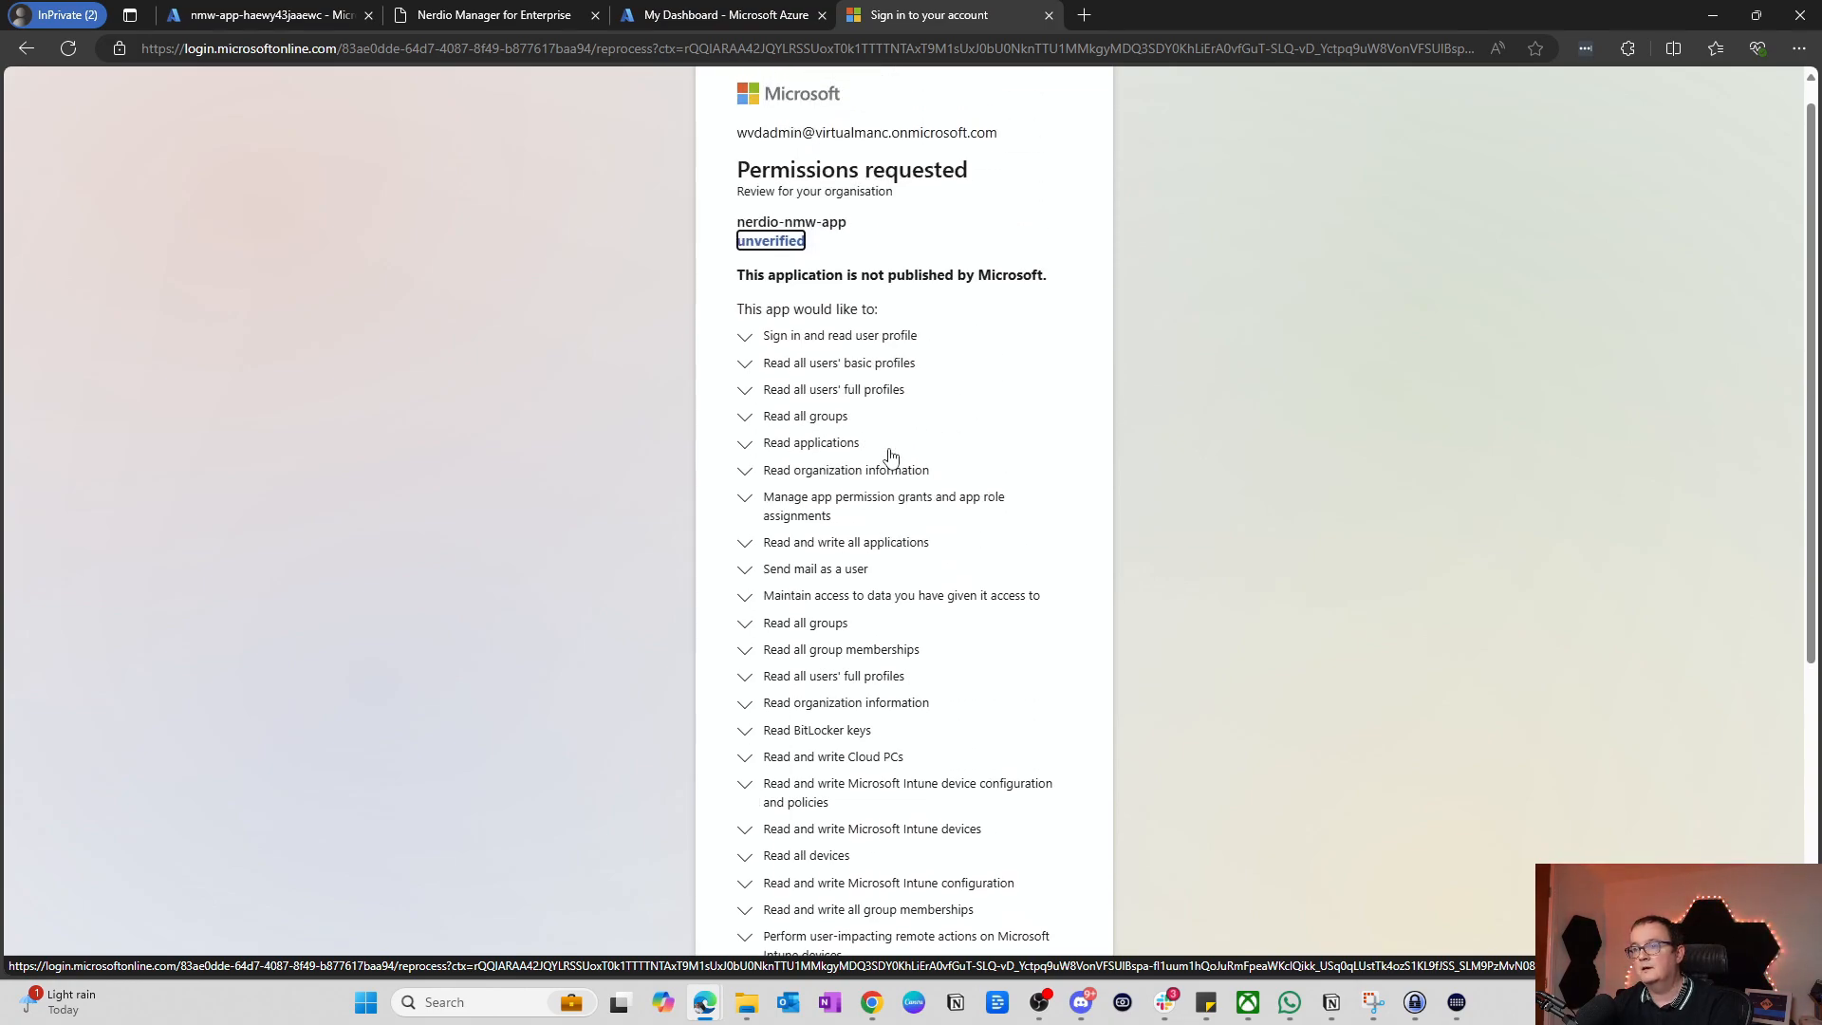
pyautogui.scroll(-5, 885, 323)
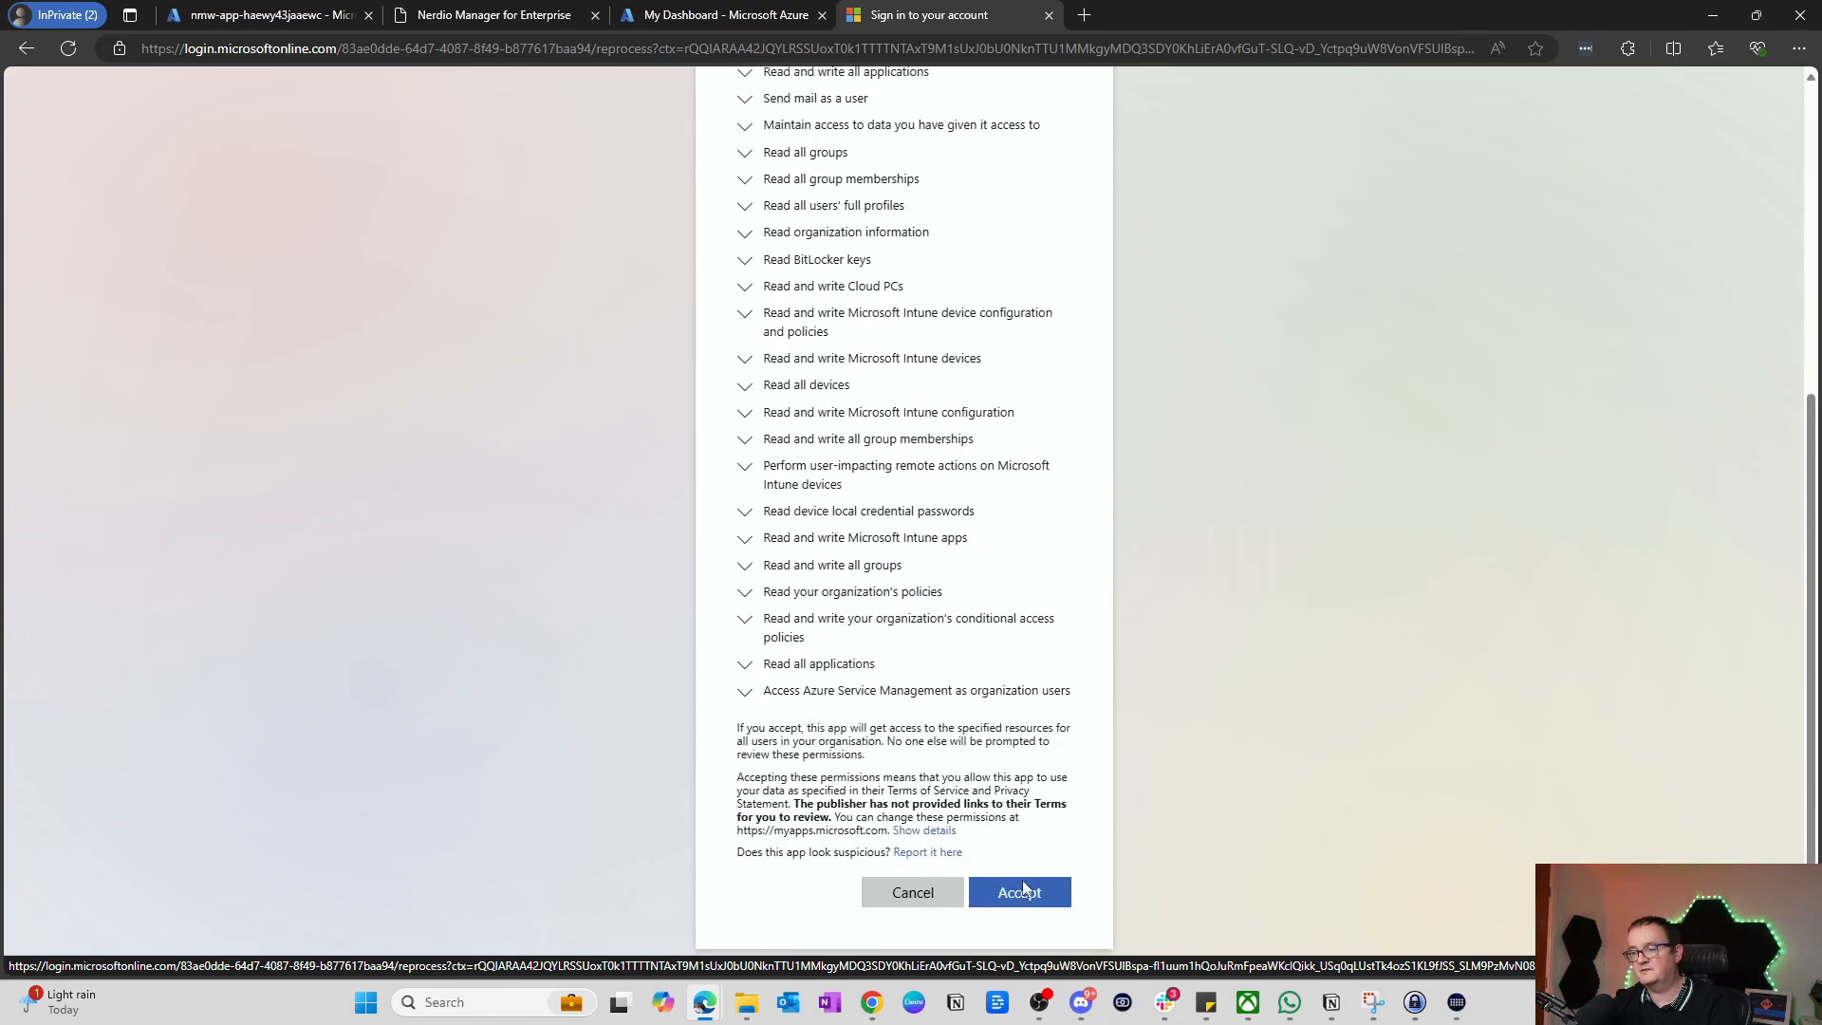
pyautogui.click(1022, 891)
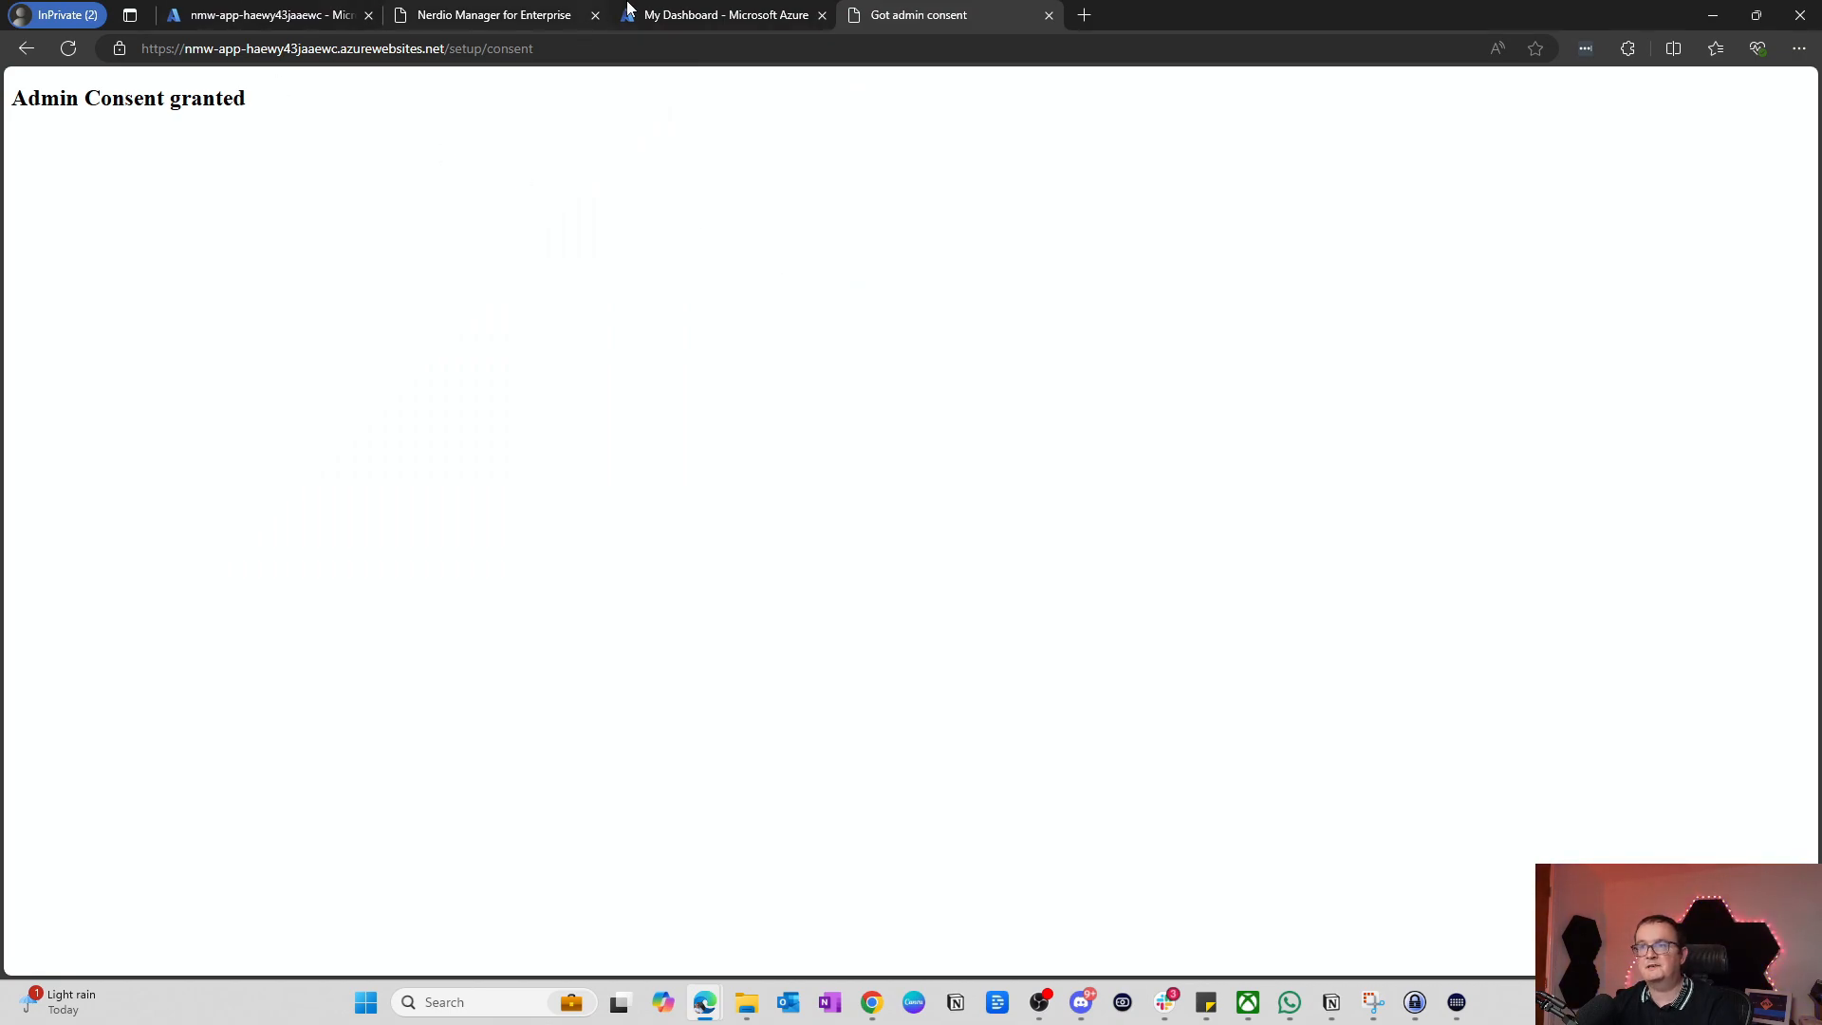
# Step: Back in Nerdio Manager, confirm admin consent was granted and finish setup
pyautogui.click(408, 14)
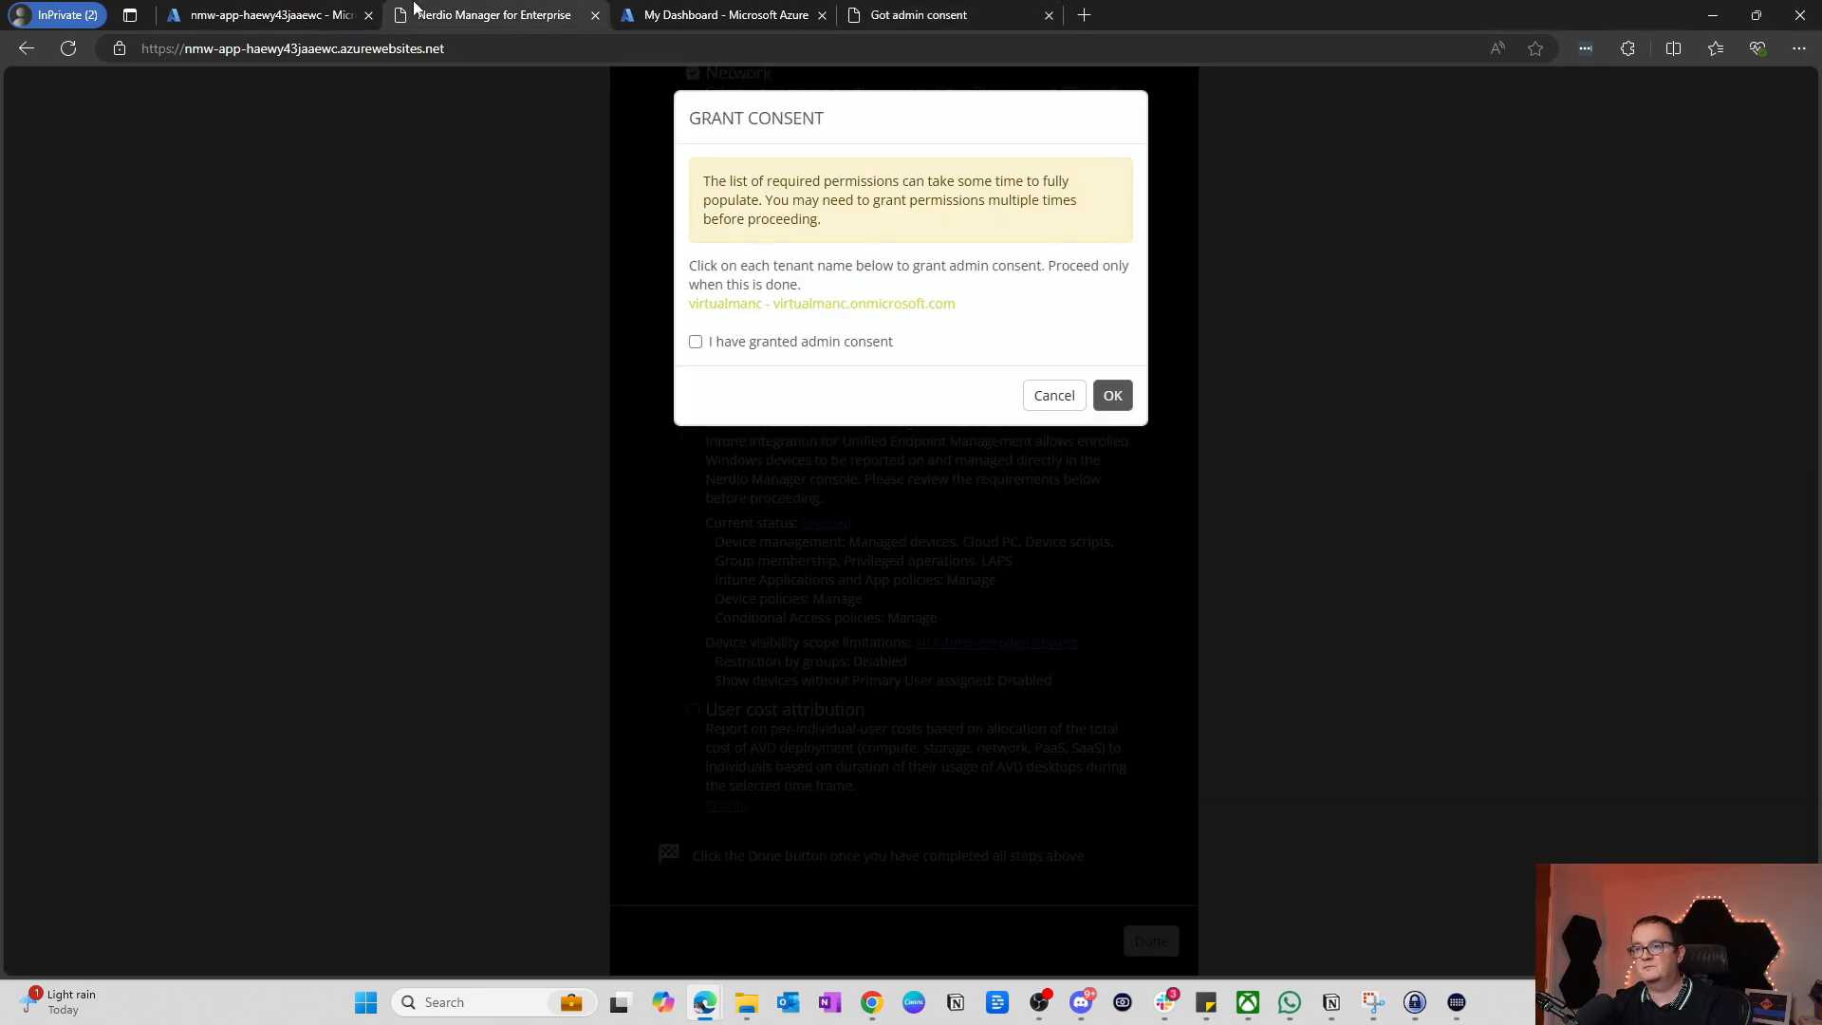
pyautogui.click(762, 344)
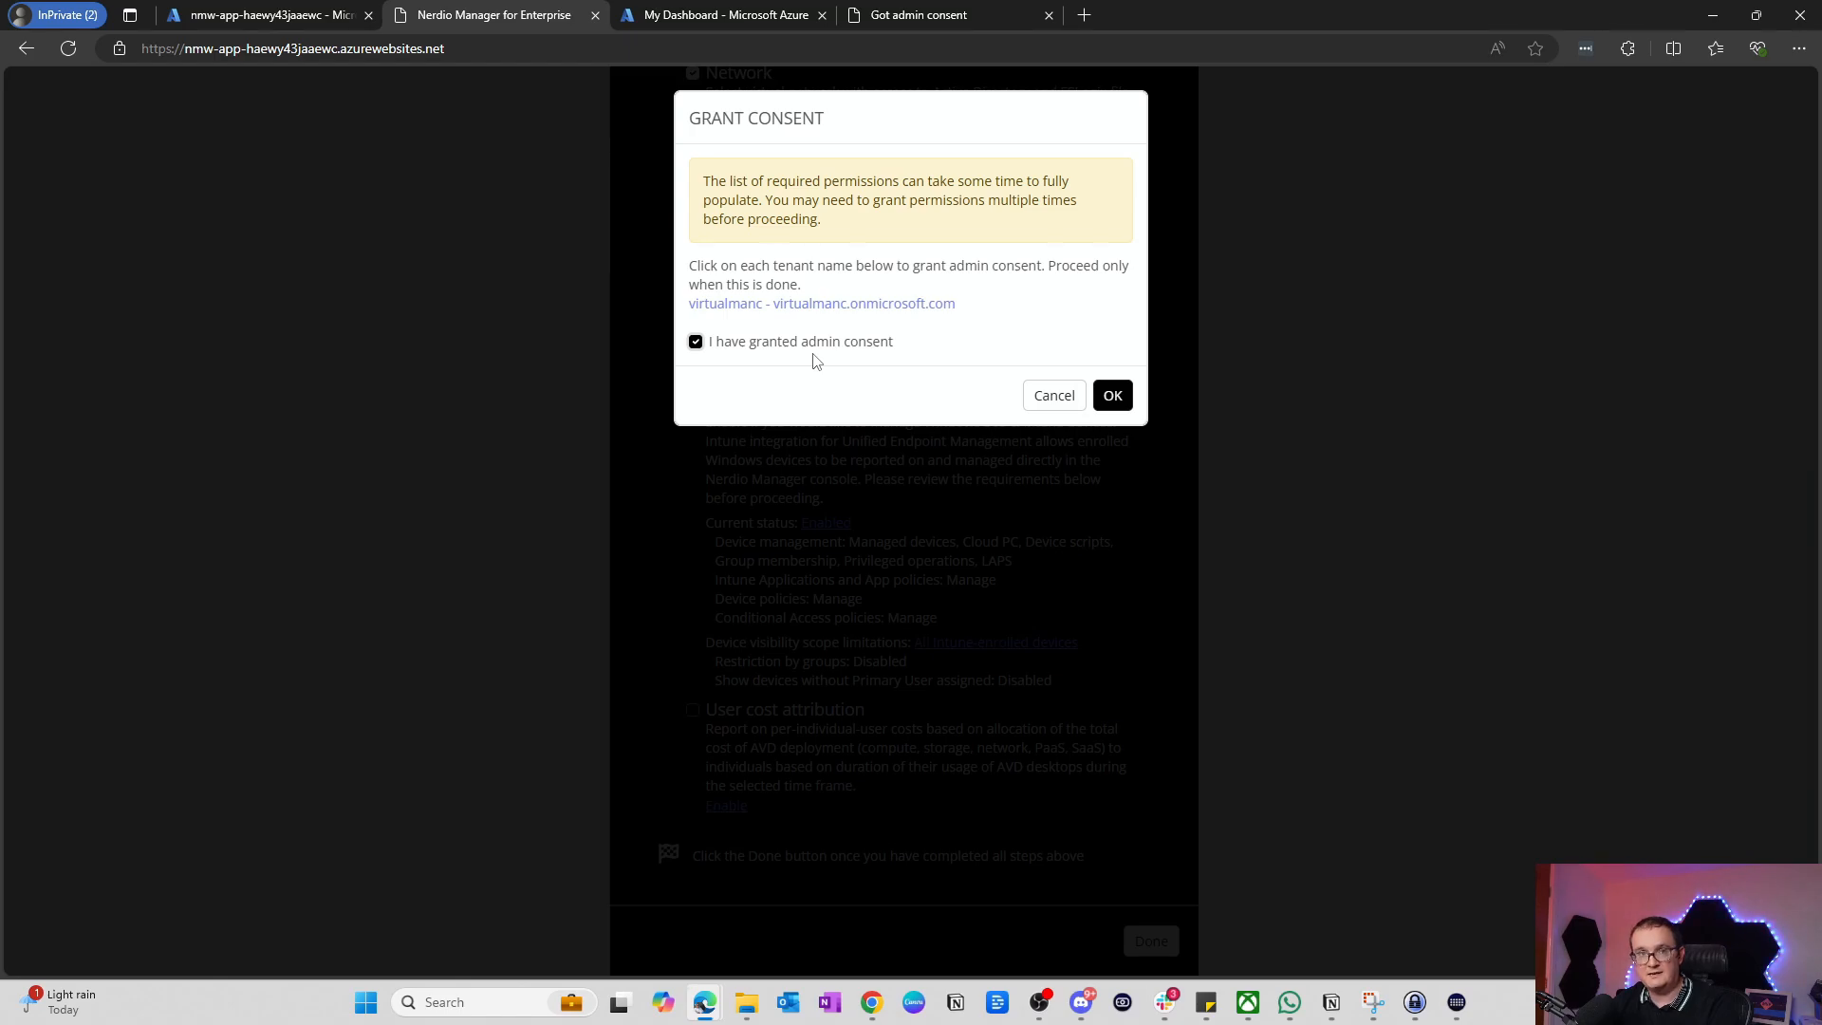
pyautogui.click(1113, 399)
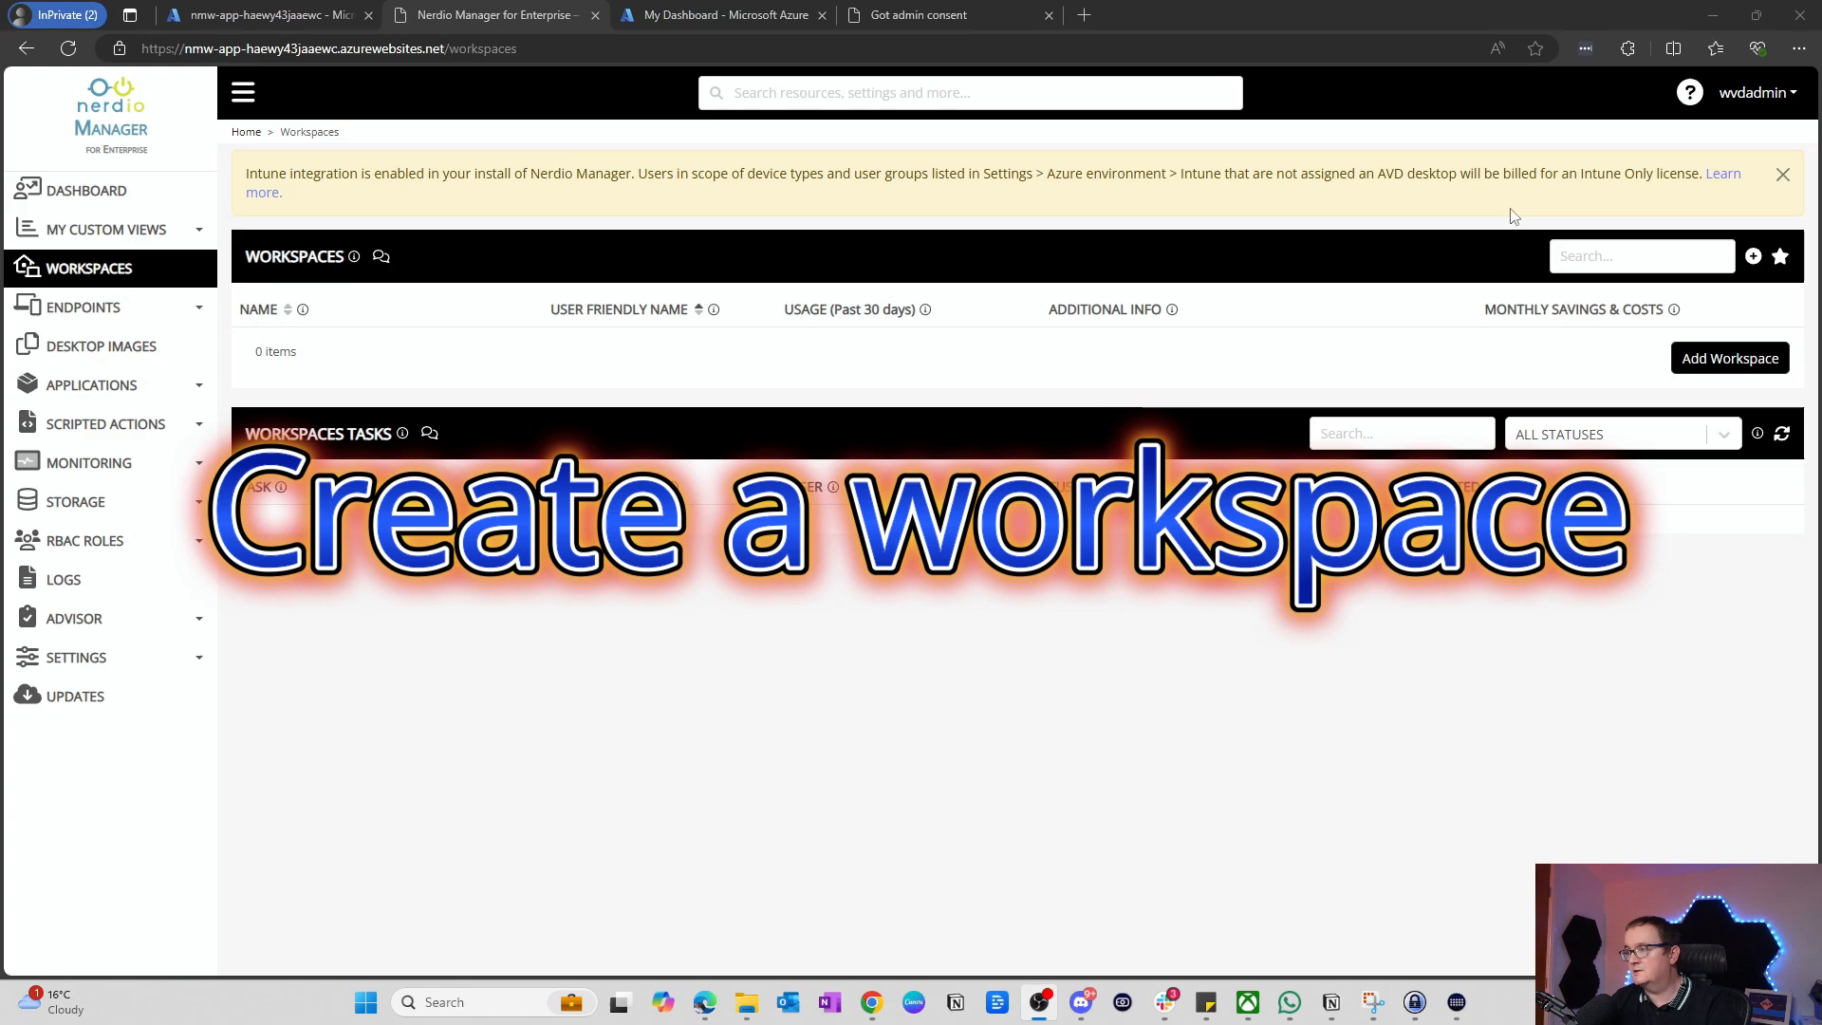
# Step: Start a new workspace from the Workspaces page
pyautogui.click(1730, 358)
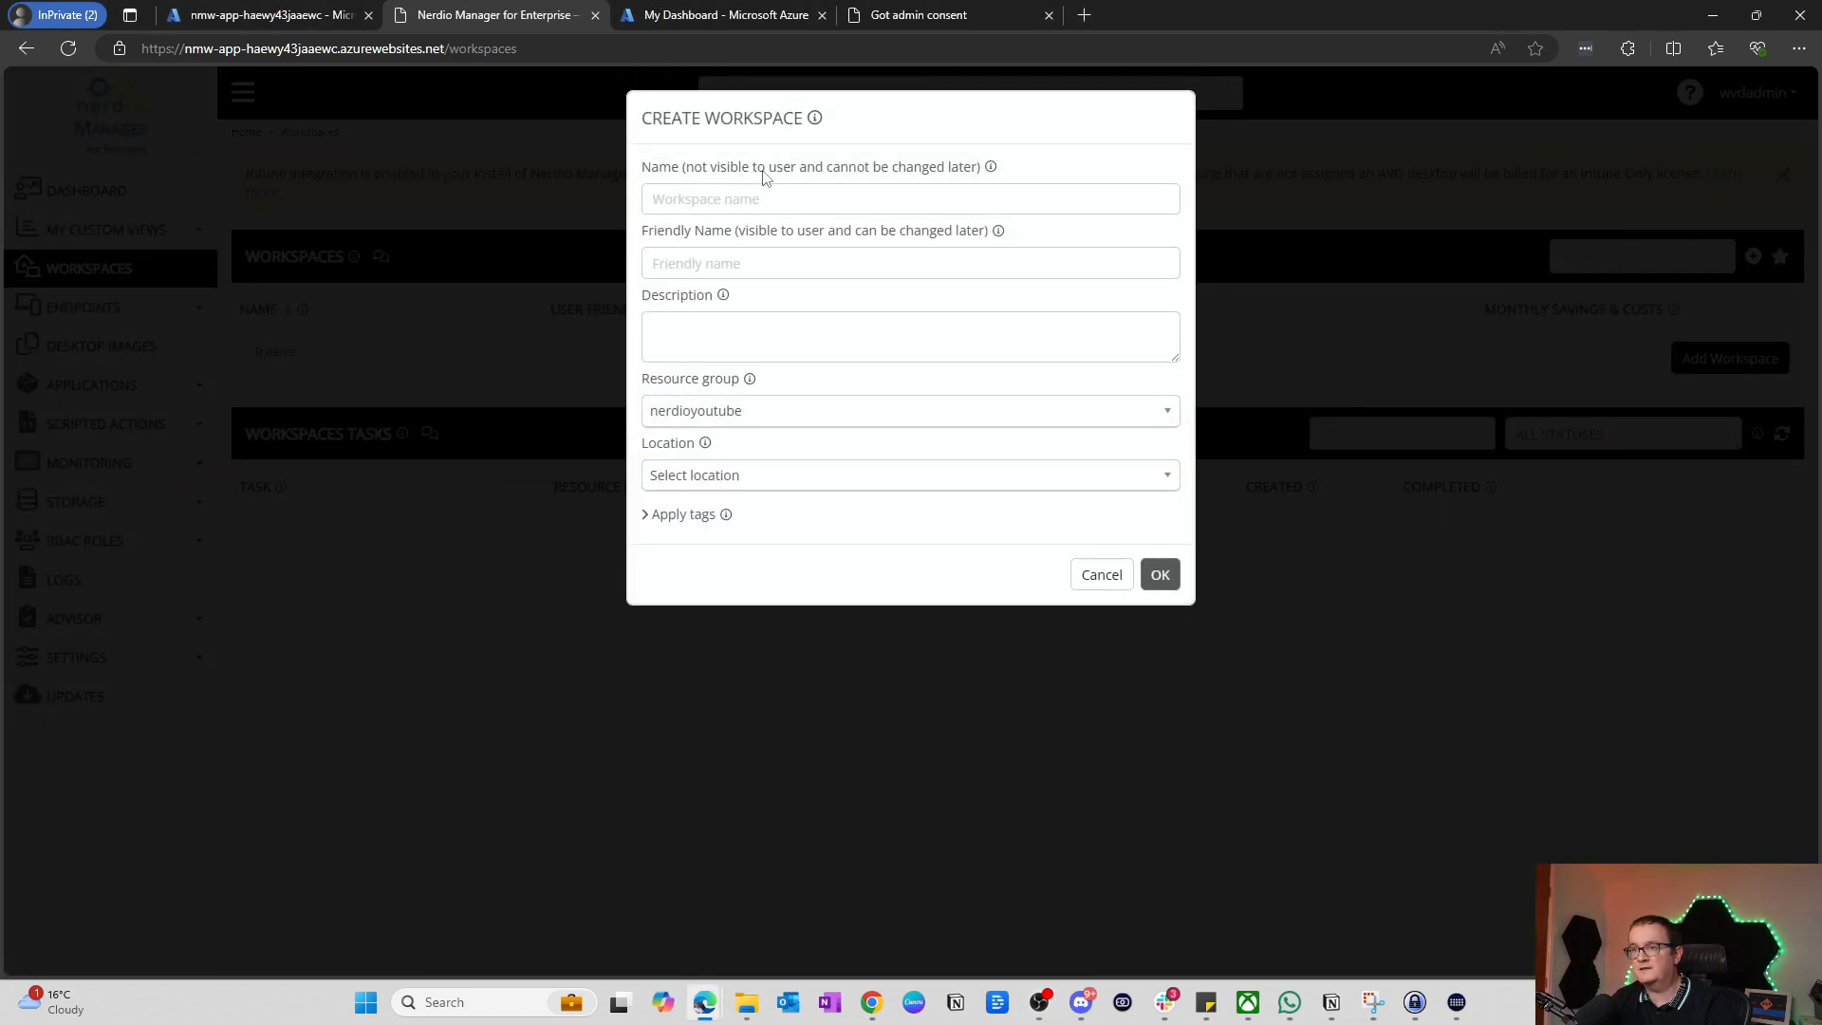
# Step: Enter workspace name YouTubetest and friendly name 'Testing for YouTube'
pyautogui.click(761, 198)
pyautogui.press('capslock')
pyautogui.write('yOUt')
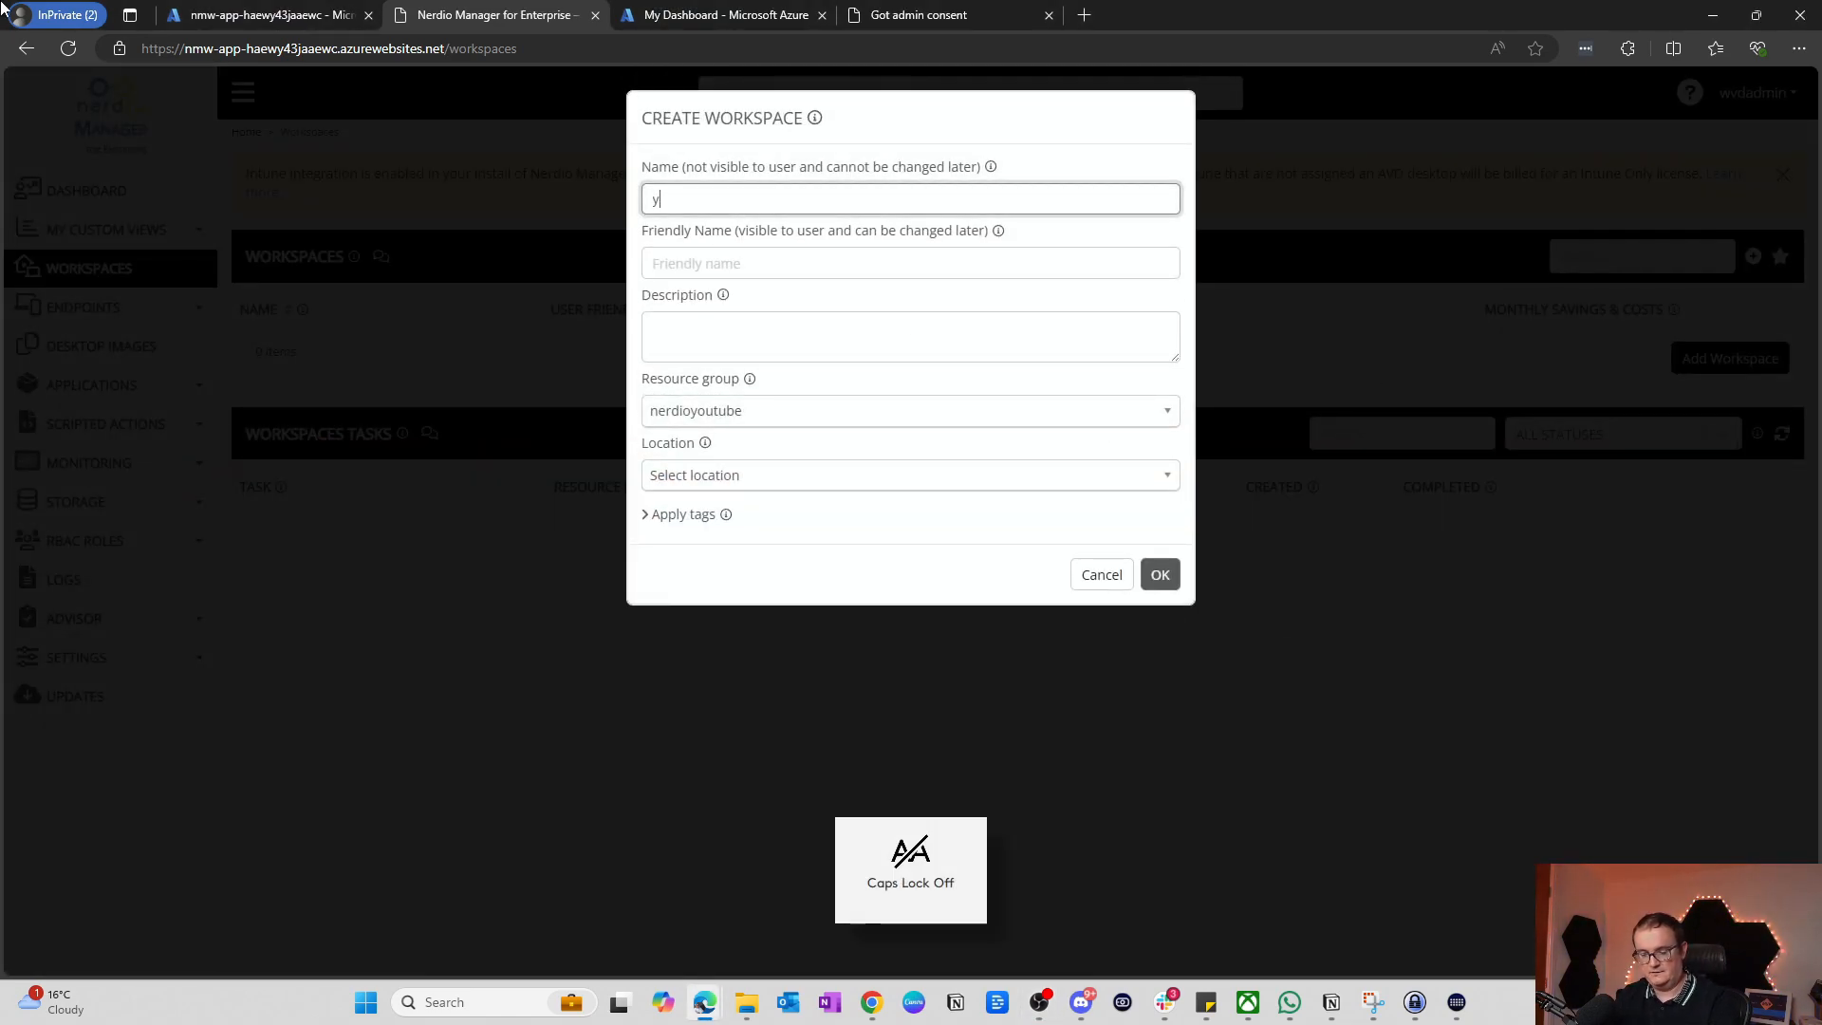
pyautogui.press('BackSpace')
pyautogui.press('BackSpace')
pyautogui.press('BackSpace')
pyautogui.press('BackSpace')
pyautogui.press('capslock')
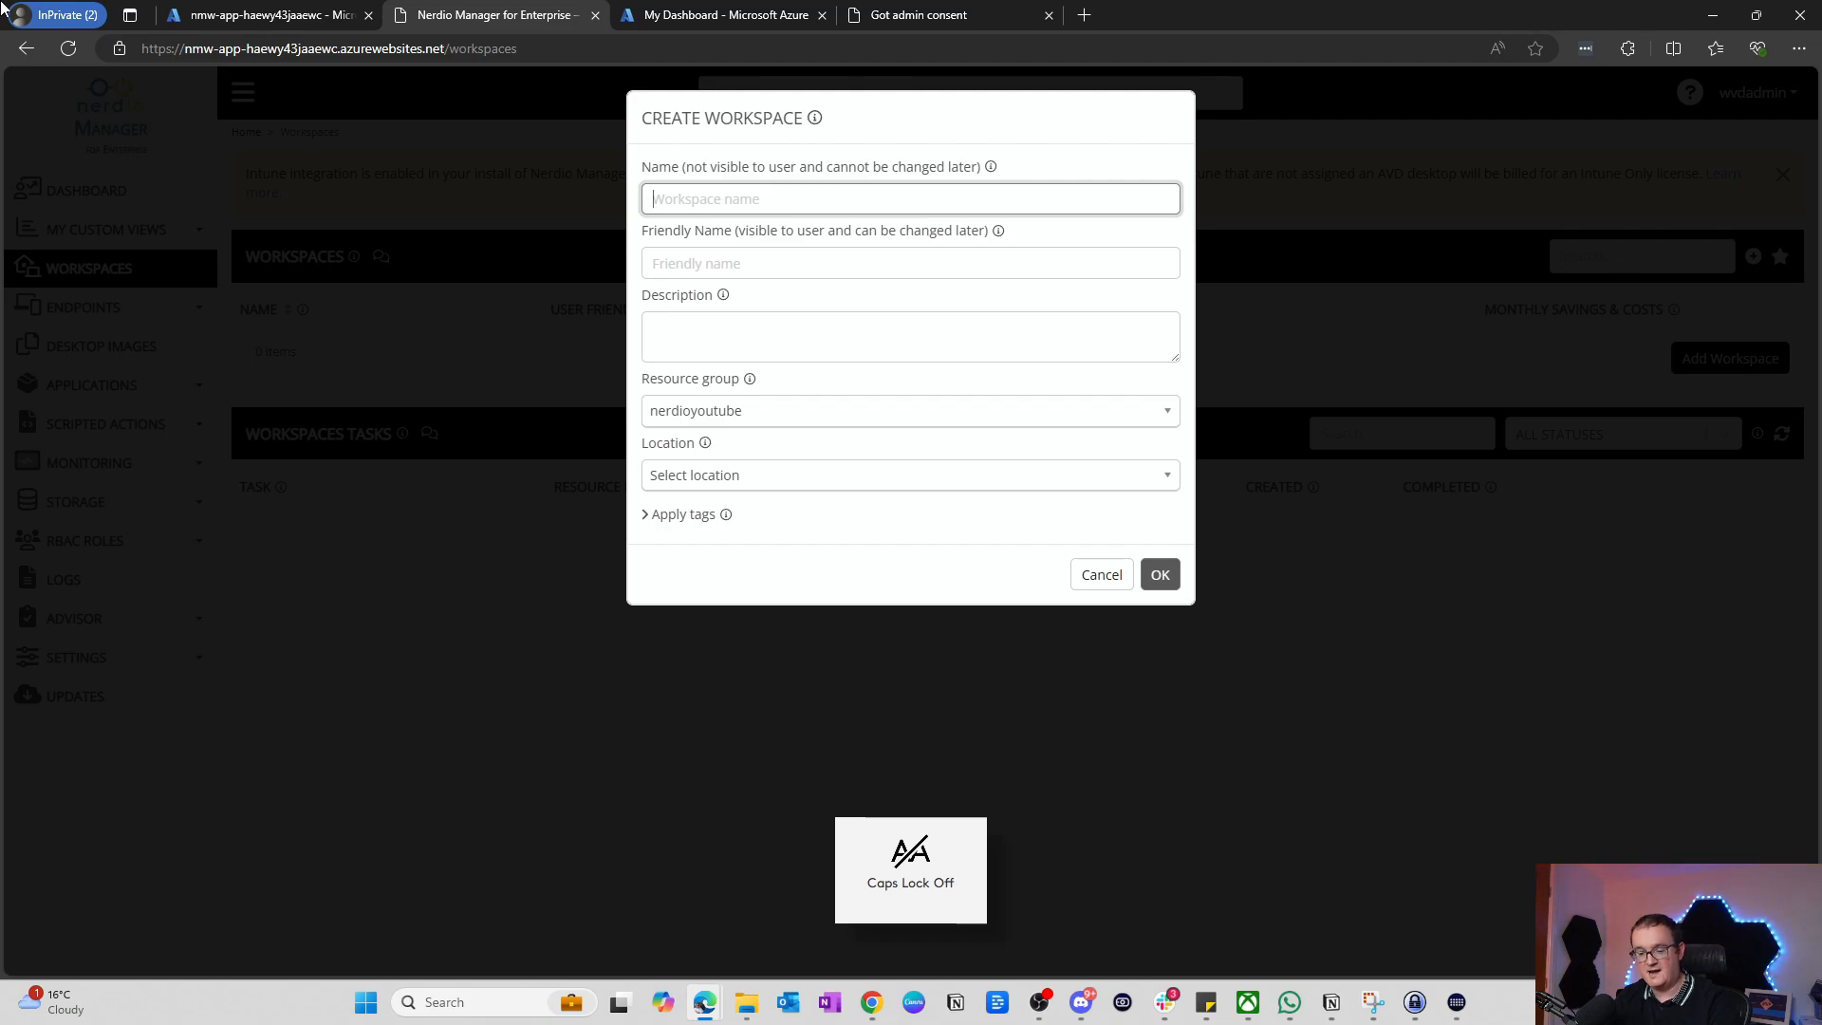
pyautogui.write('y')
pyautogui.press('capslock')
pyautogui.write('OU')
pyautogui.press('BackSpace')
pyautogui.press('BackSpace')
pyautogui.press('BackSpace')
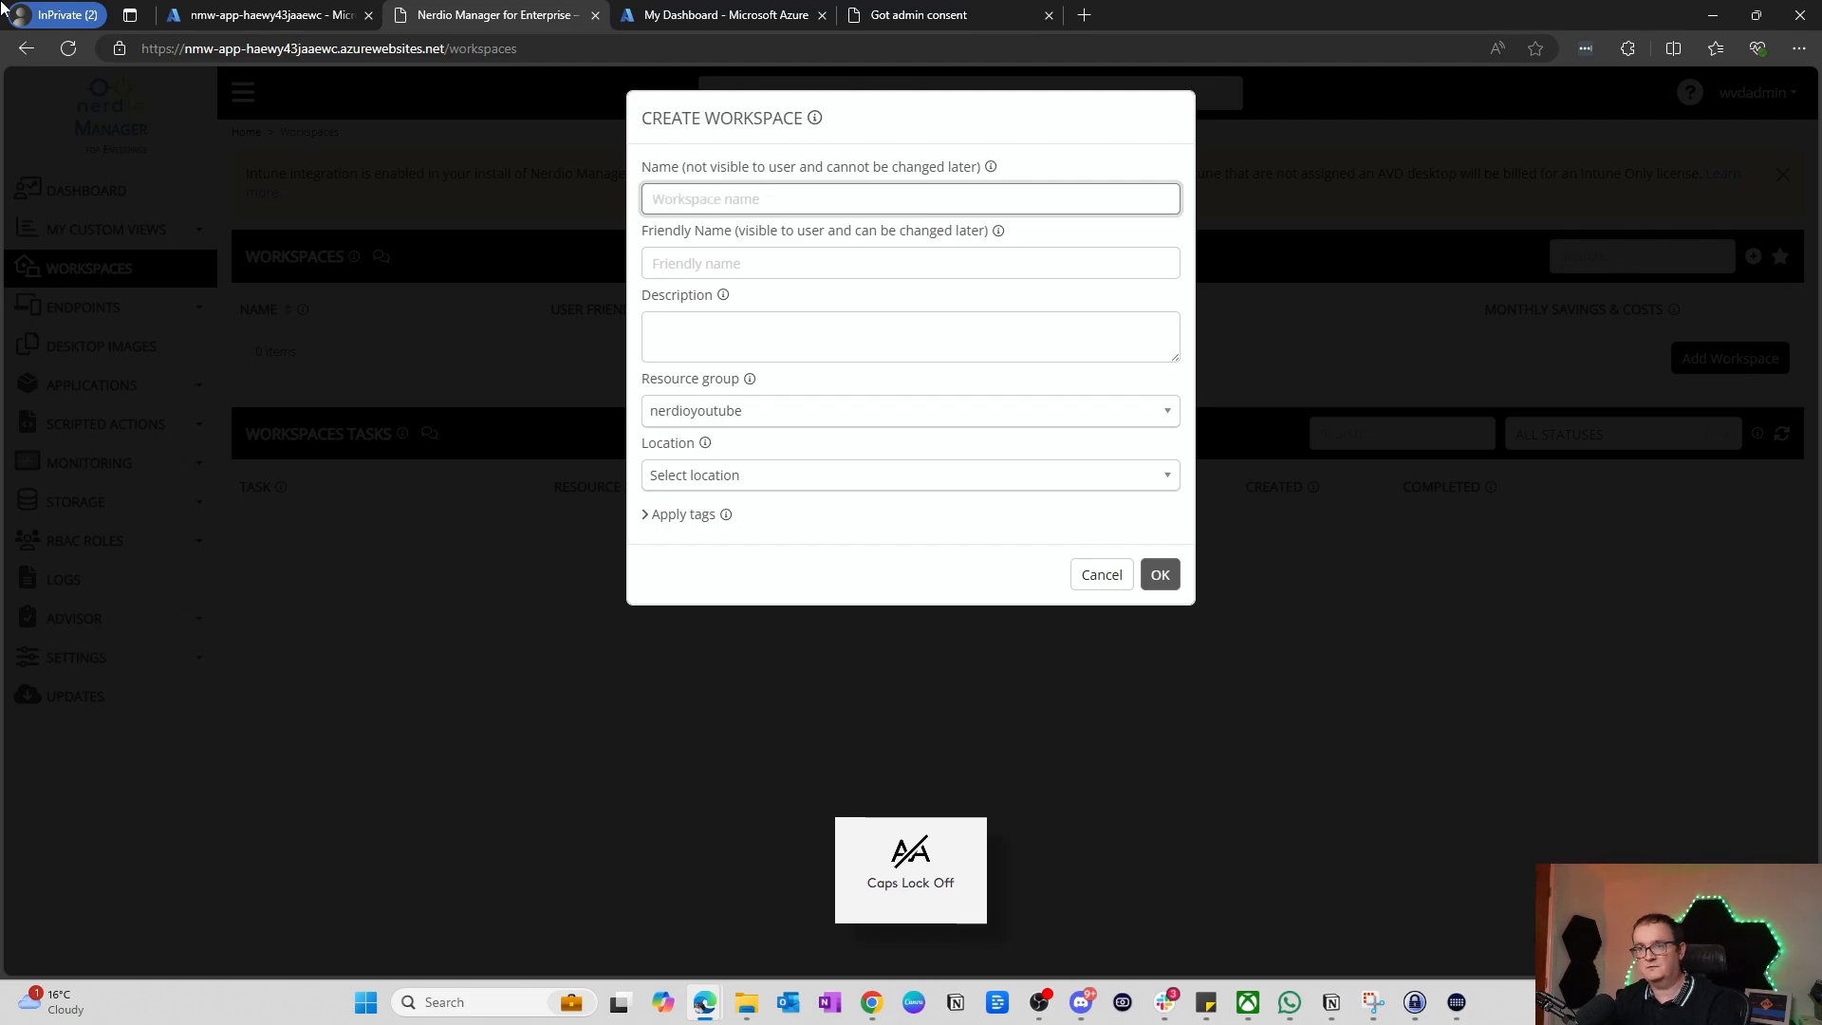
pyautogui.write('Y')
pyautogui.press('capslock')
pyautogui.press('BackSpace')
pyautogui.press('capslock')
pyautogui.write('Y')
pyautogui.press('capslock')
pyautogui.write('ou')
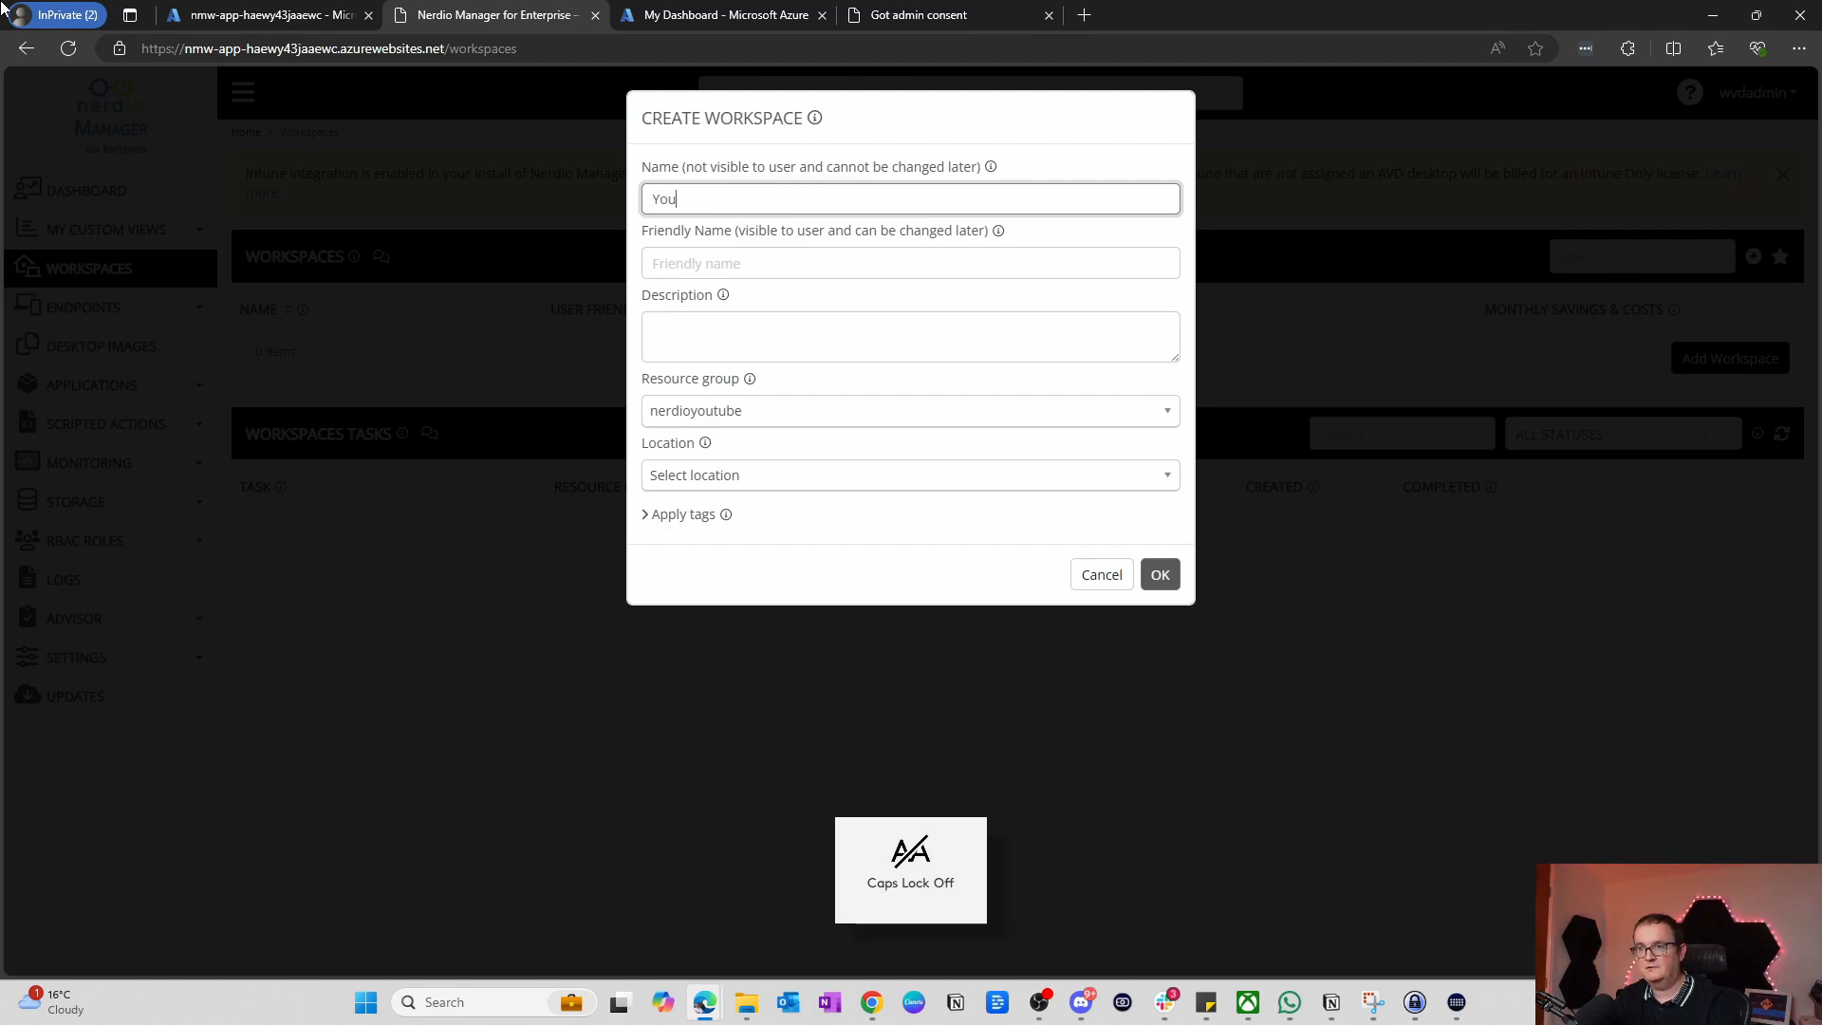
pyautogui.press('capslock')
pyautogui.write('T')
pyautogui.press('capslock')
pyautogui.write('ub')
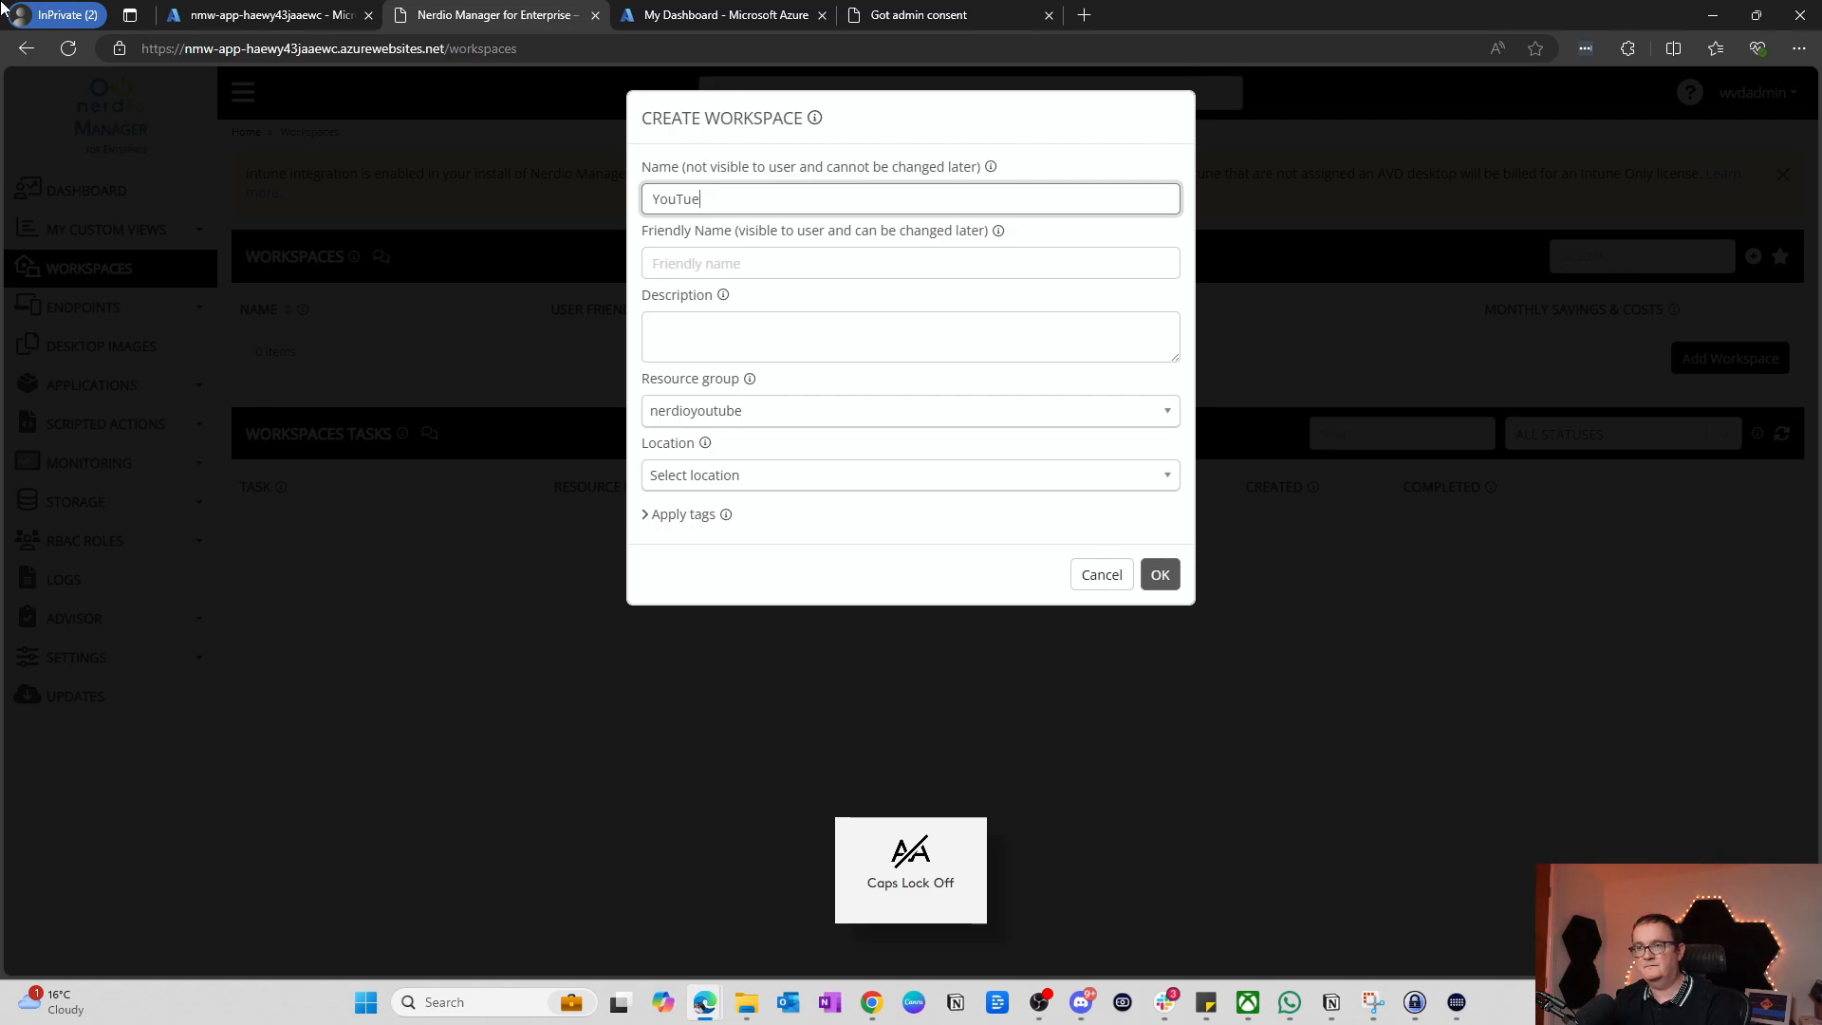
pyautogui.press('BackSpace')
pyautogui.write('betest')
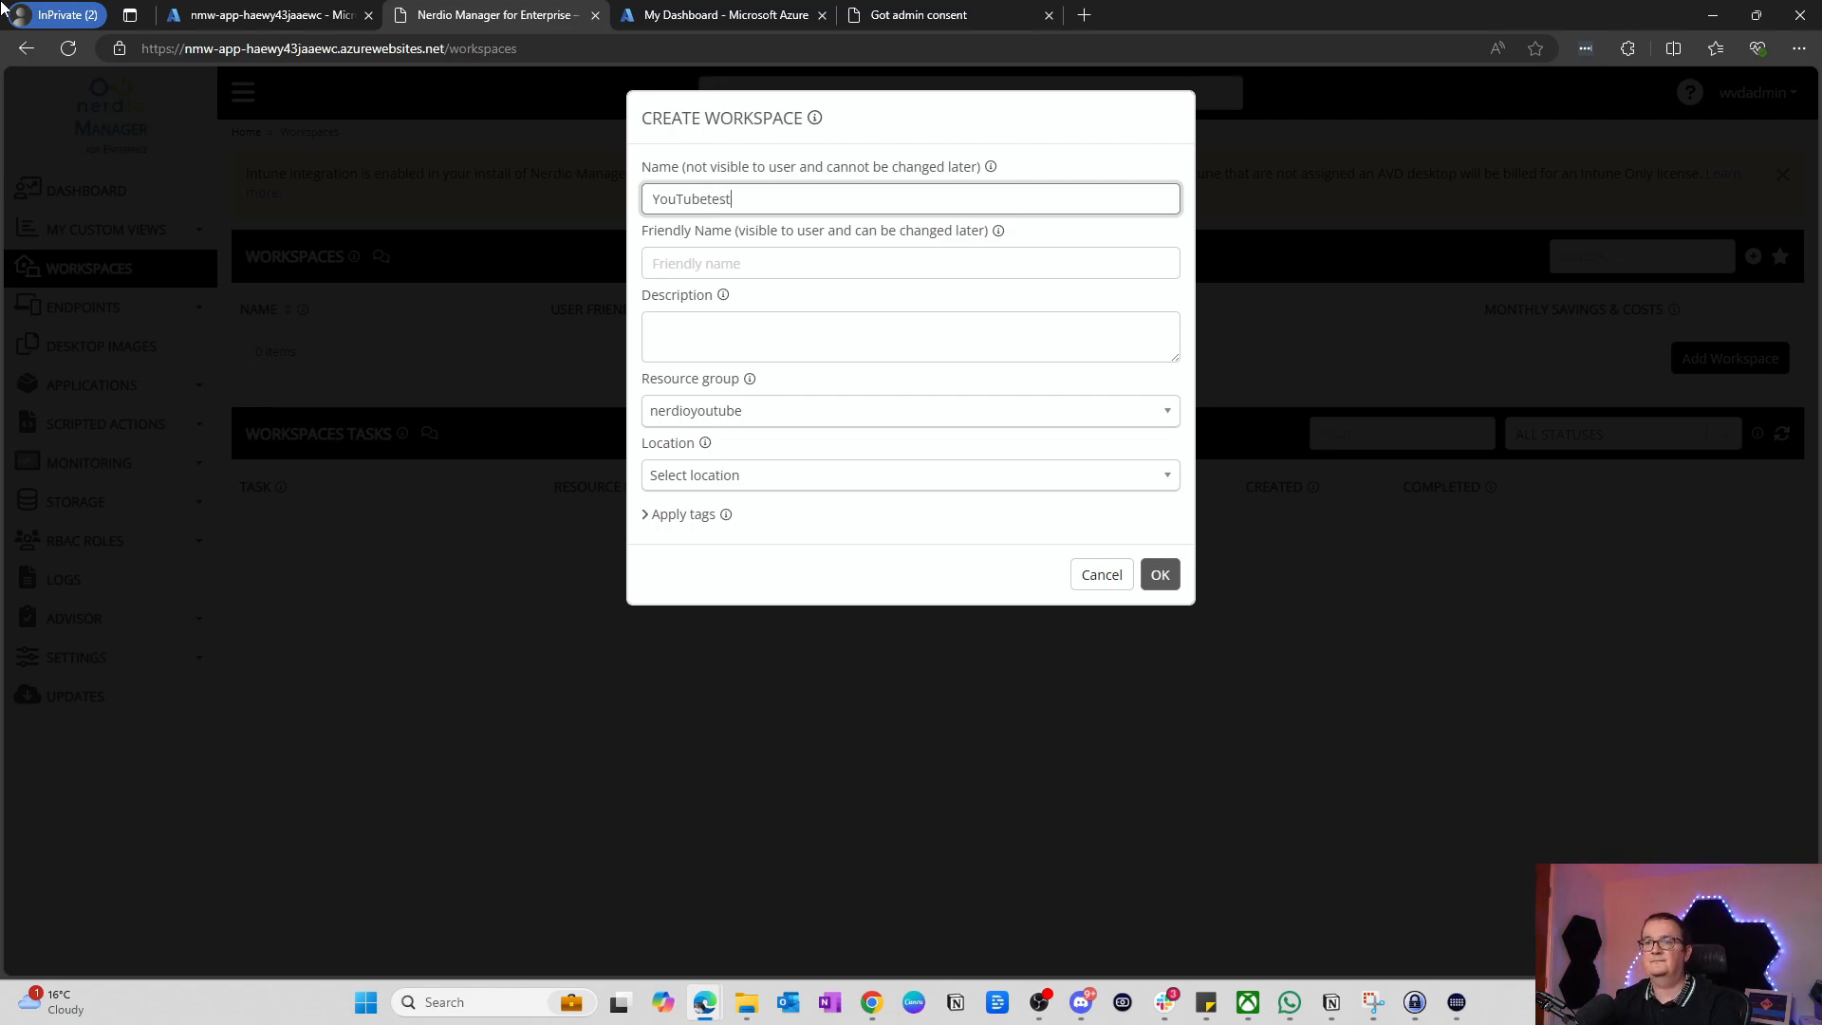
pyautogui.click(754, 260)
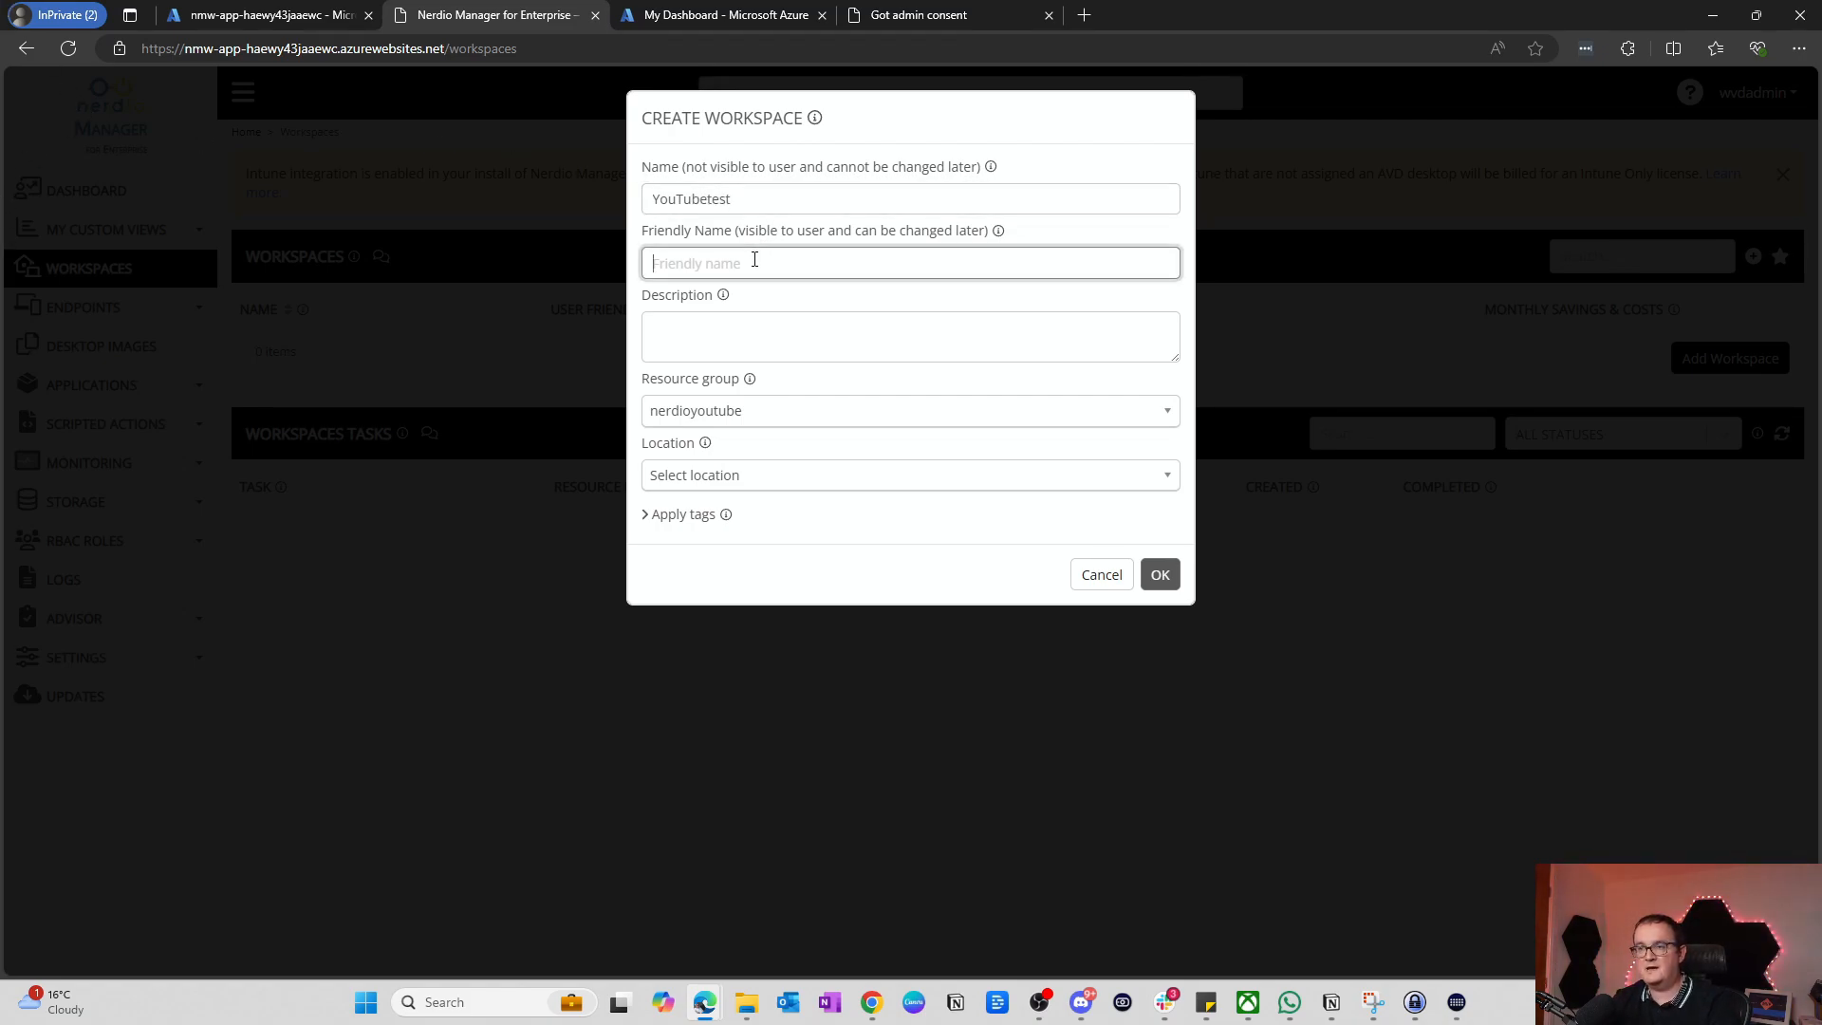
pyautogui.press('capslock')
pyautogui.write('T')
pyautogui.press('capslock')
pyautogui.write('e')
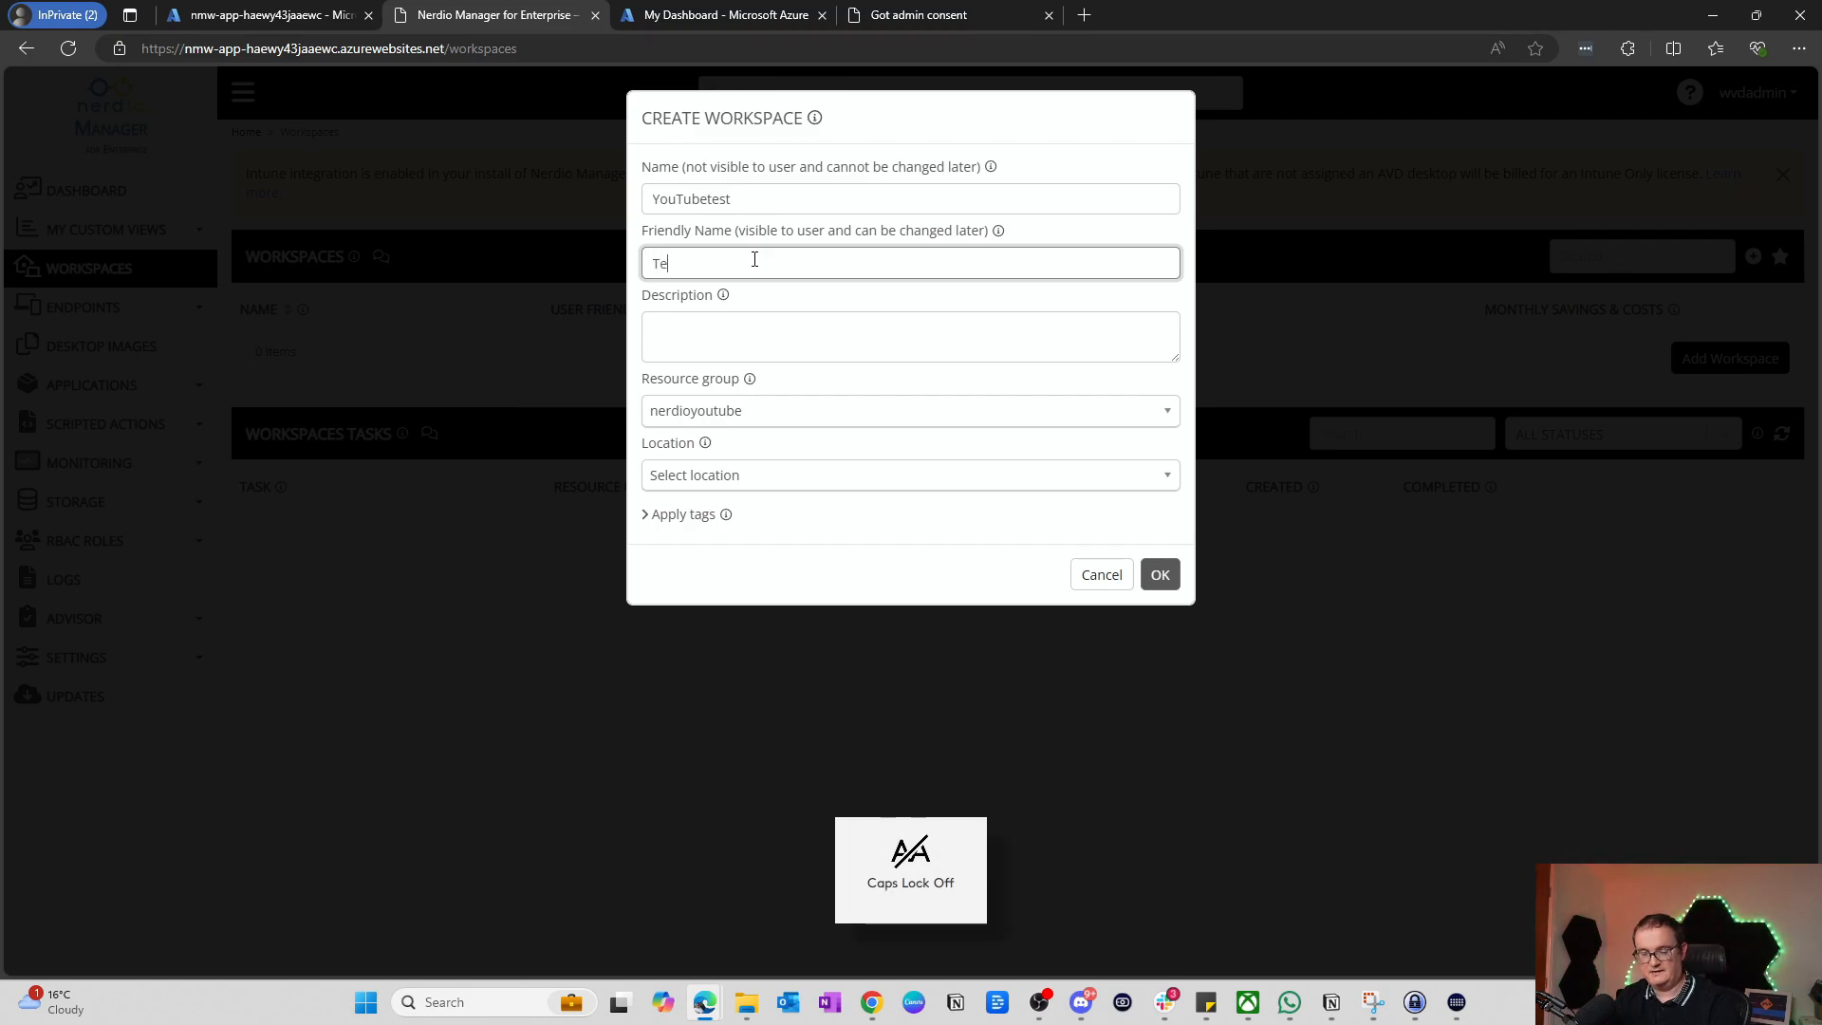
pyautogui.write('sting for ')
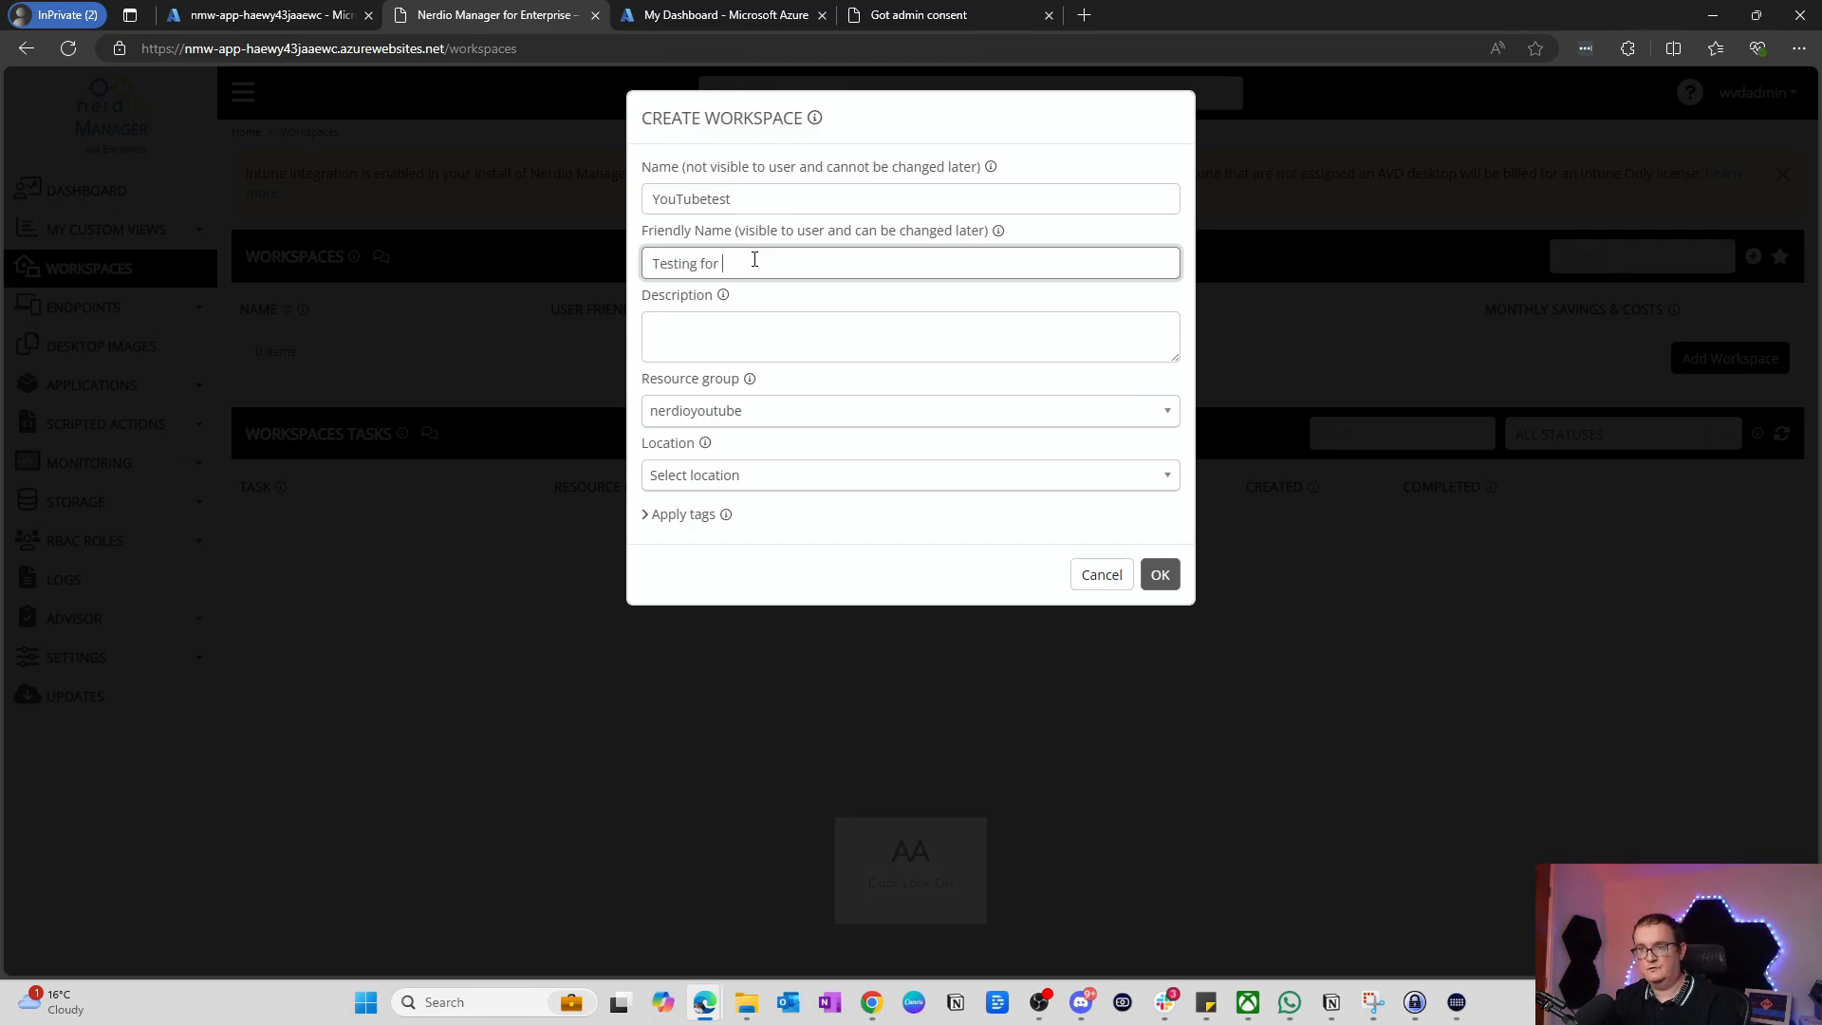
pyautogui.write('YouTube')
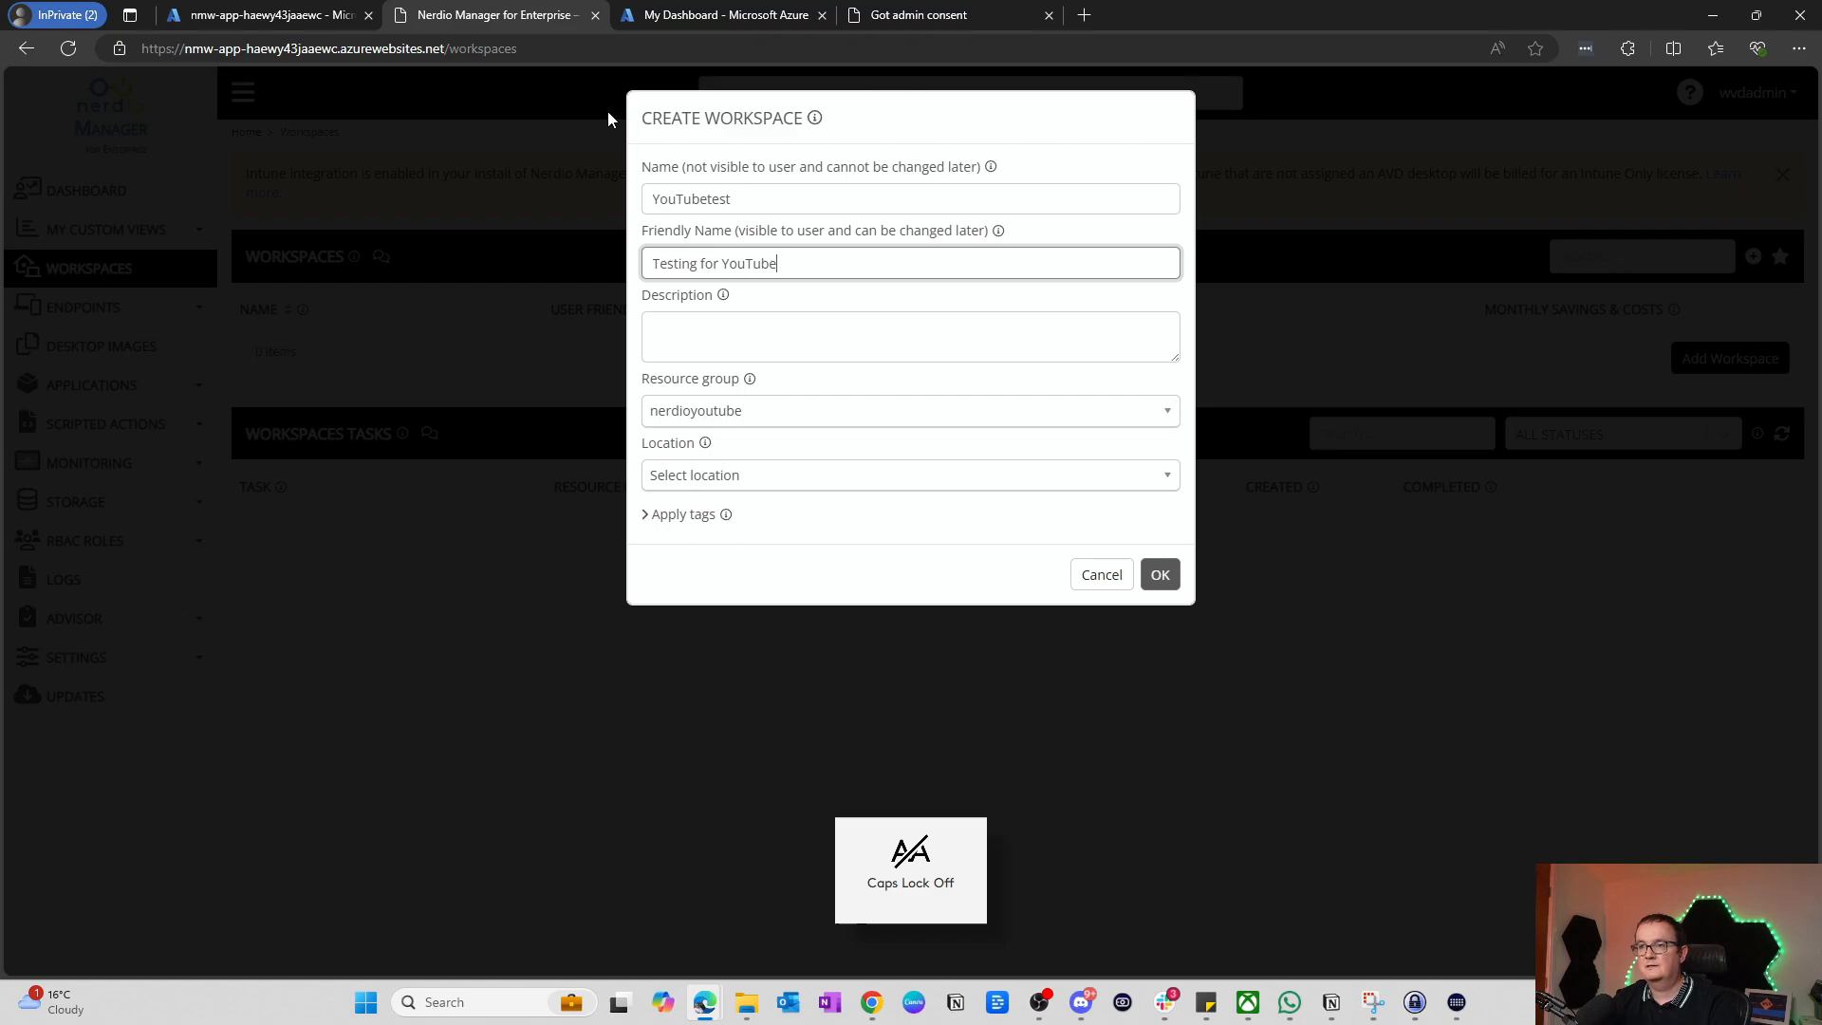
# Step: Place the workspace in resource group nerdioyoutube at UK South and create it
pyautogui.click(760, 425)
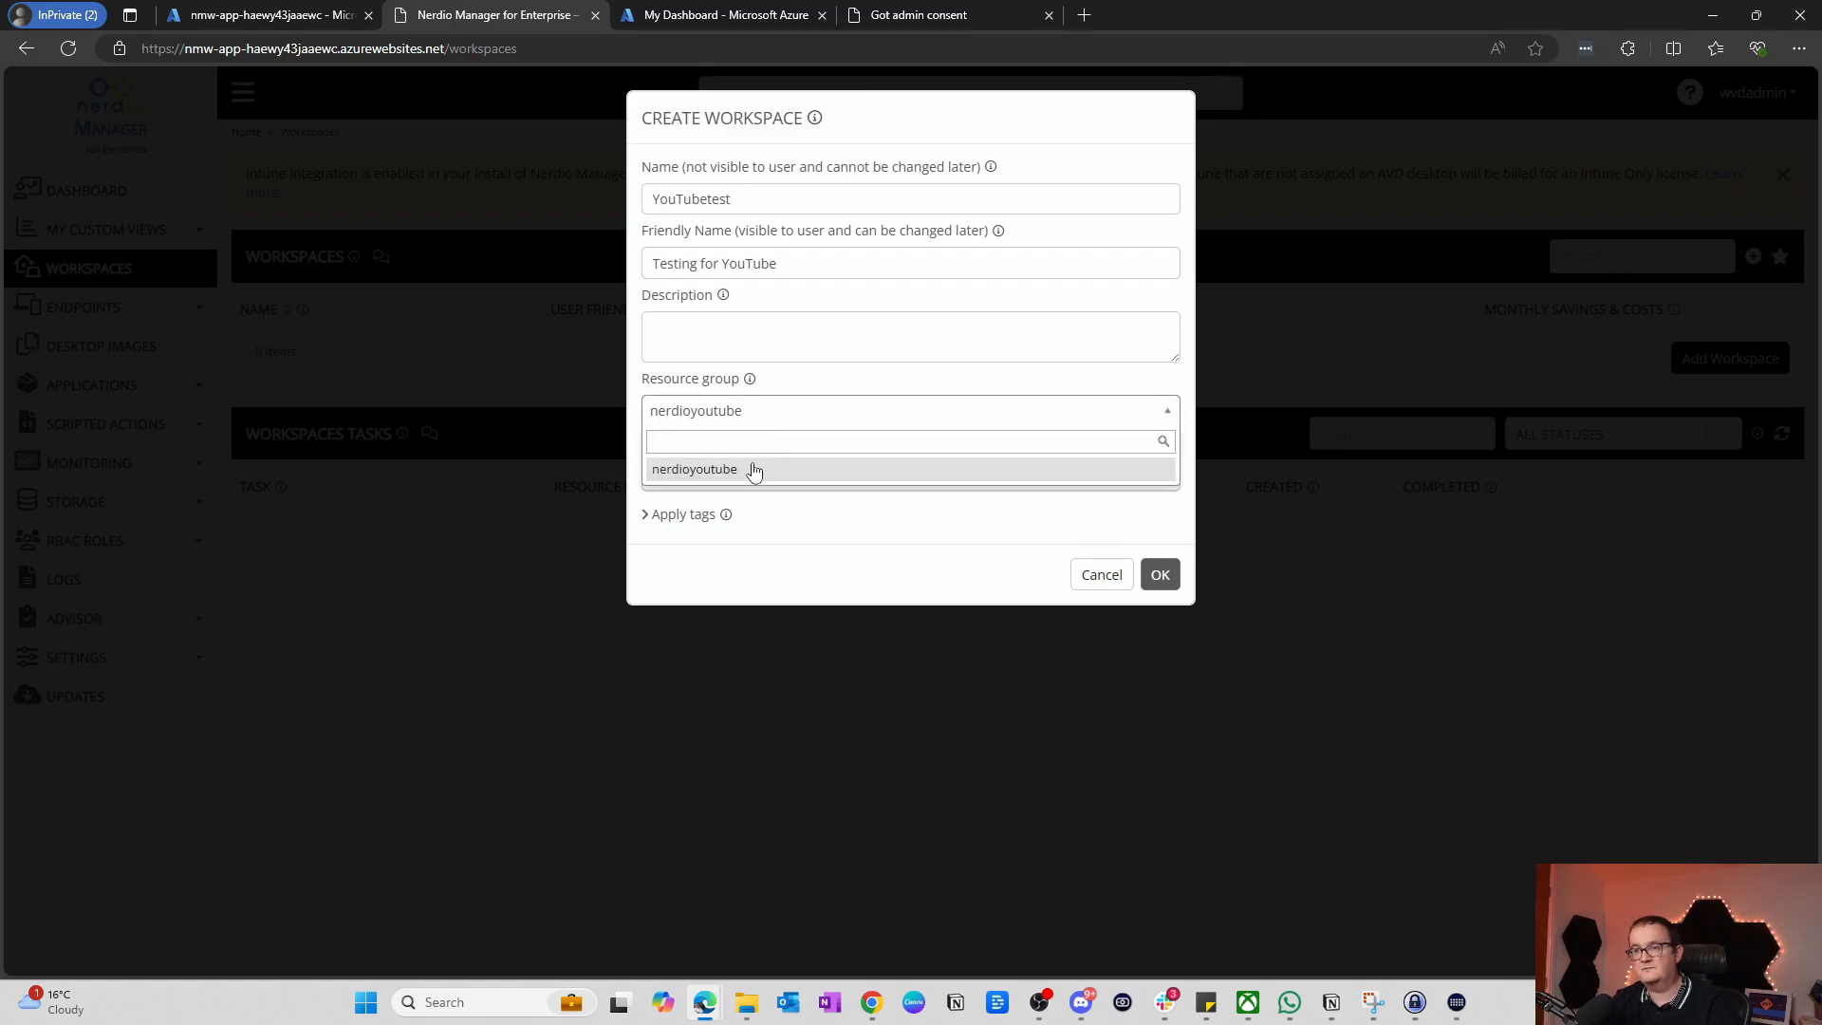
pyautogui.click(754, 470)
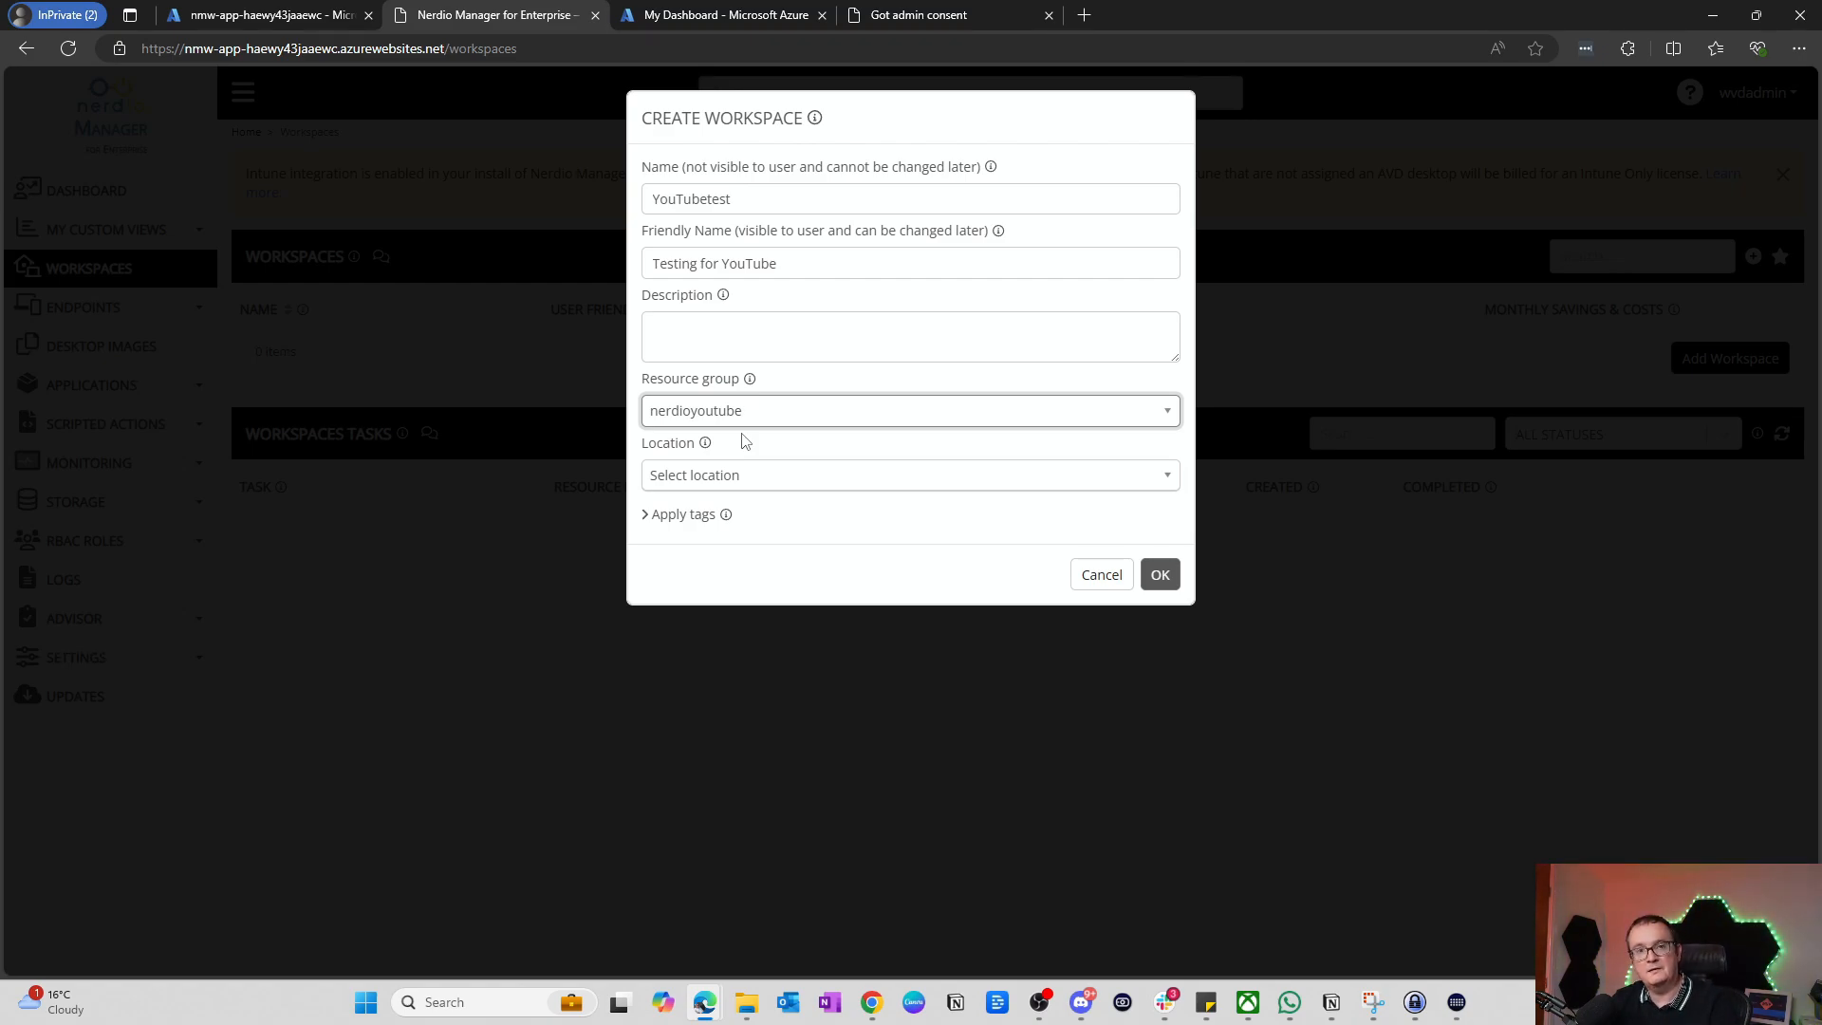
pyautogui.click(721, 482)
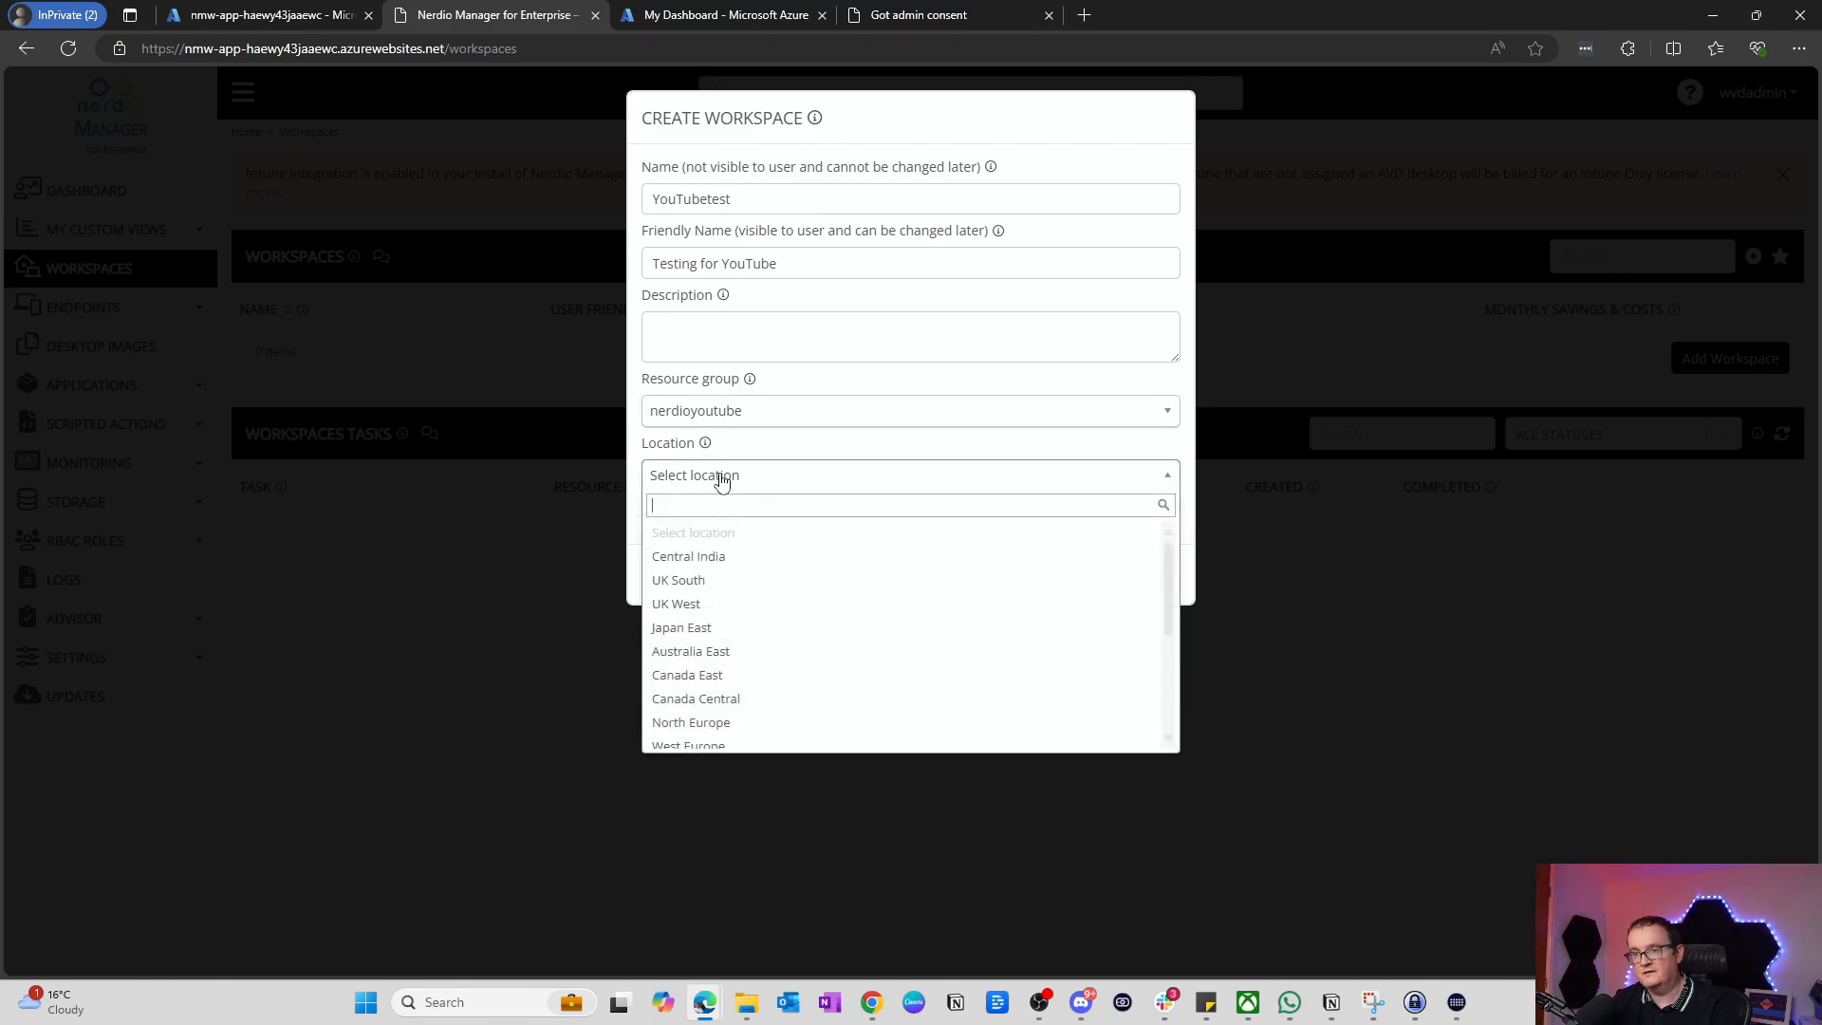
pyautogui.click(744, 582)
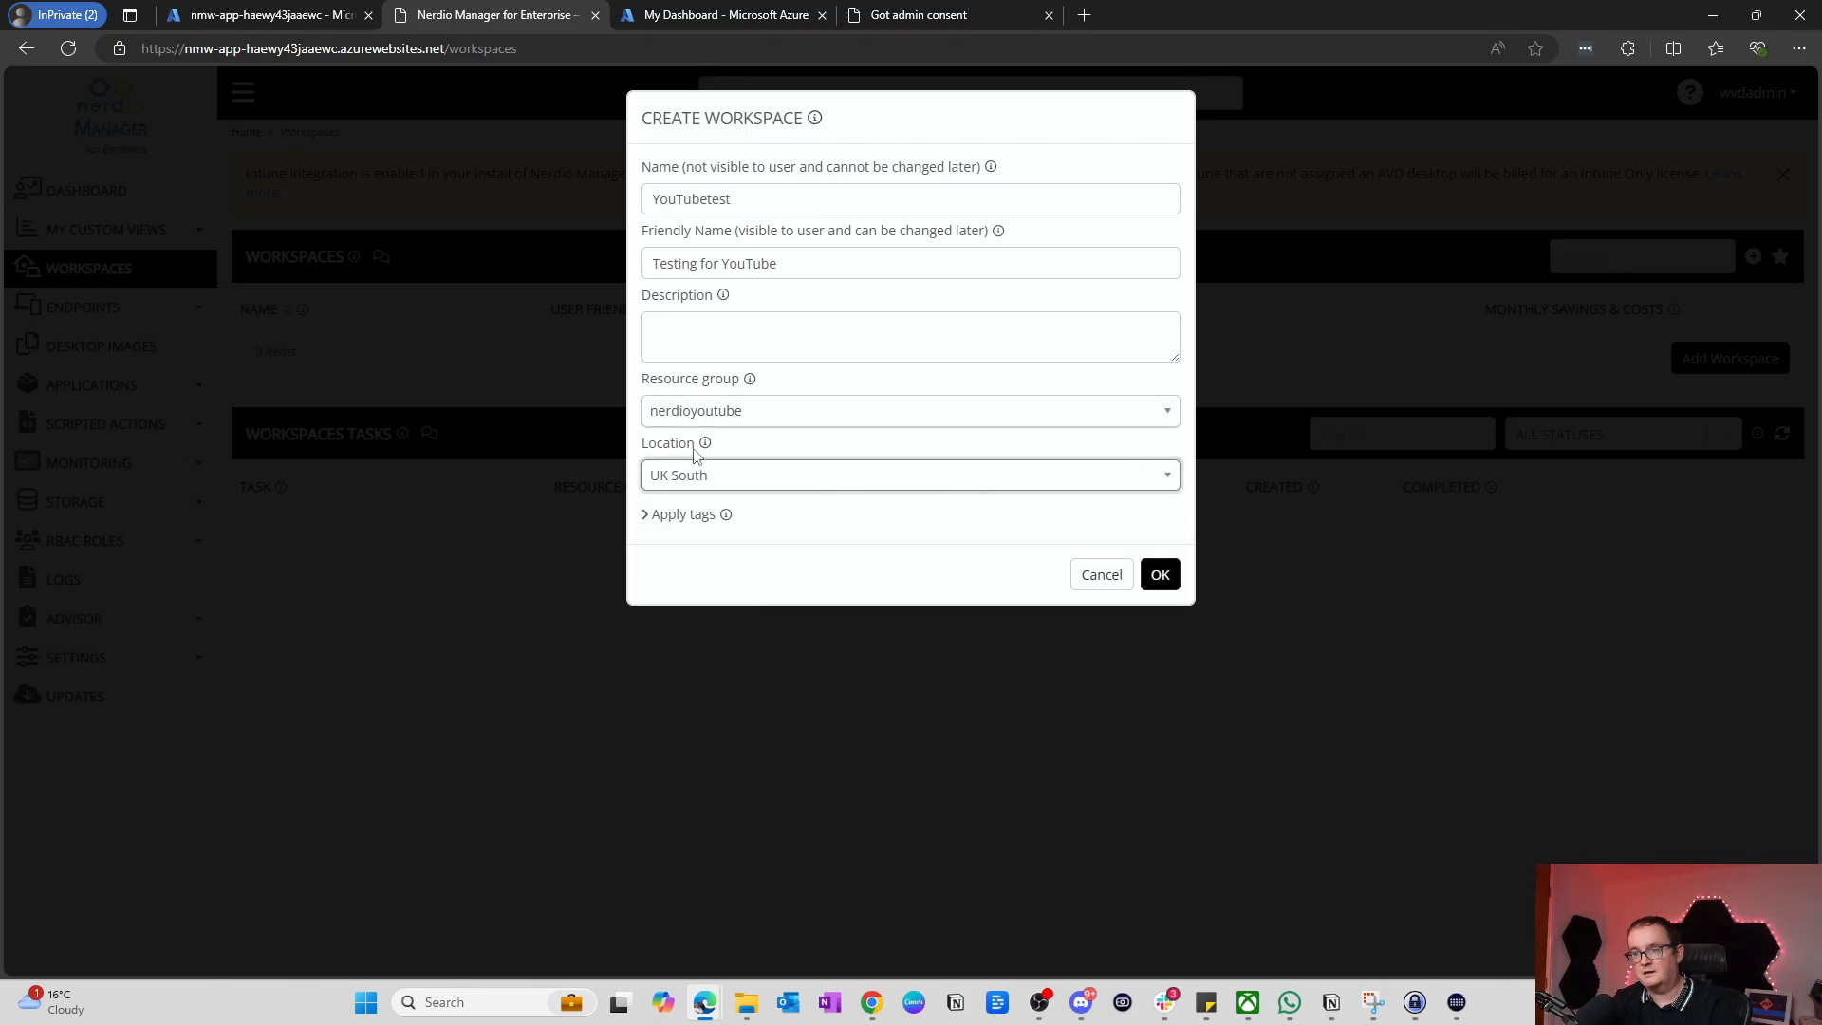
pyautogui.click(674, 515)
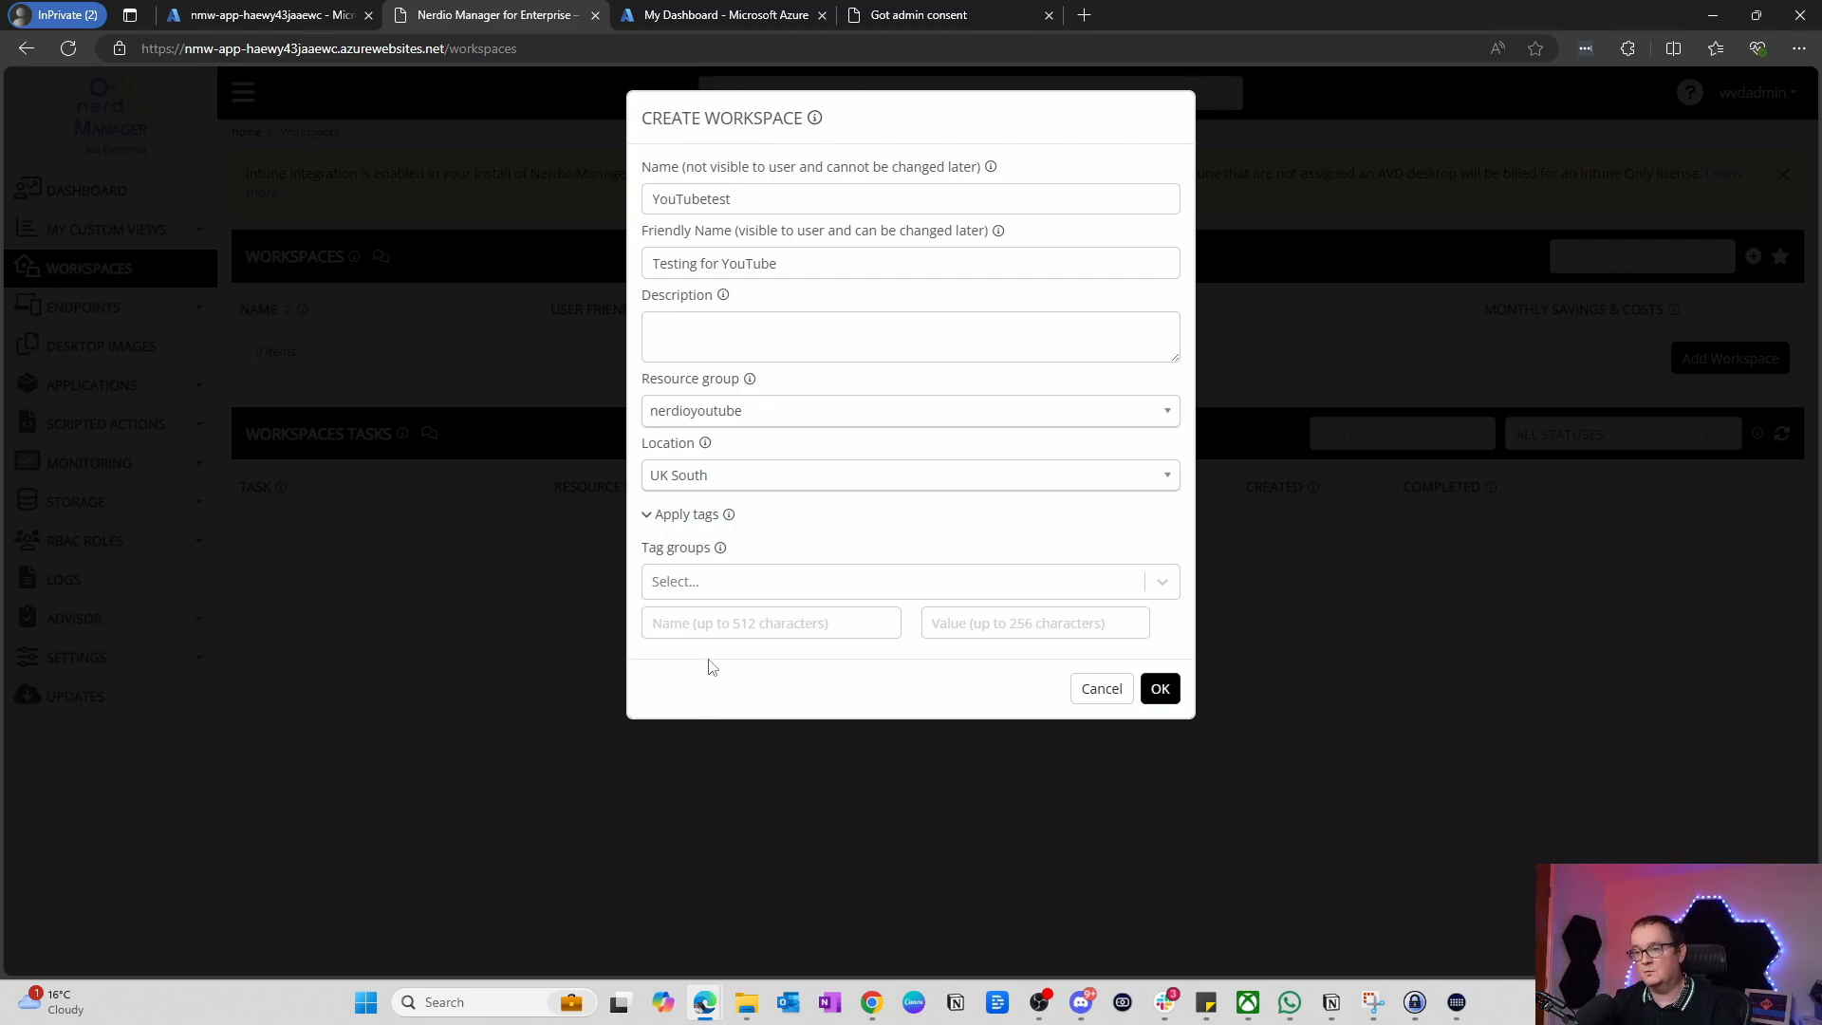
pyautogui.click(1172, 688)
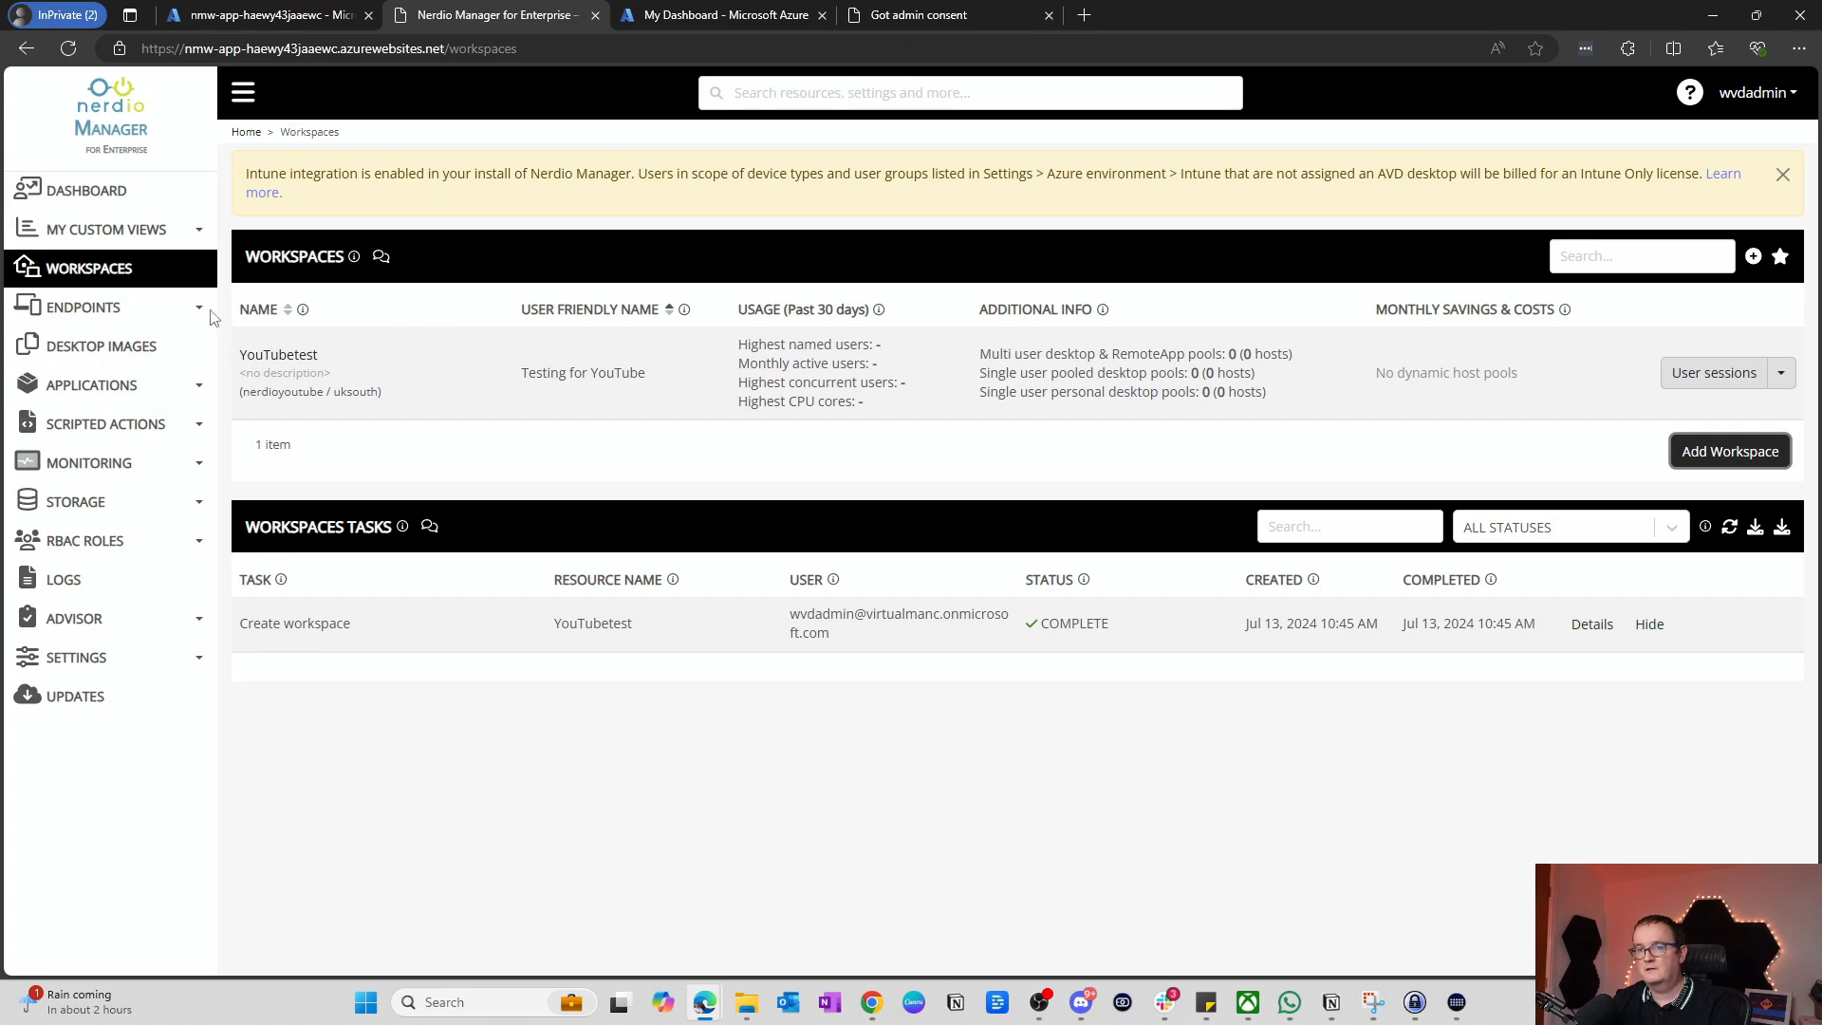
# Step: Open the YouTubetest workspace's Dynamic host pools page
pyautogui.click(297, 368)
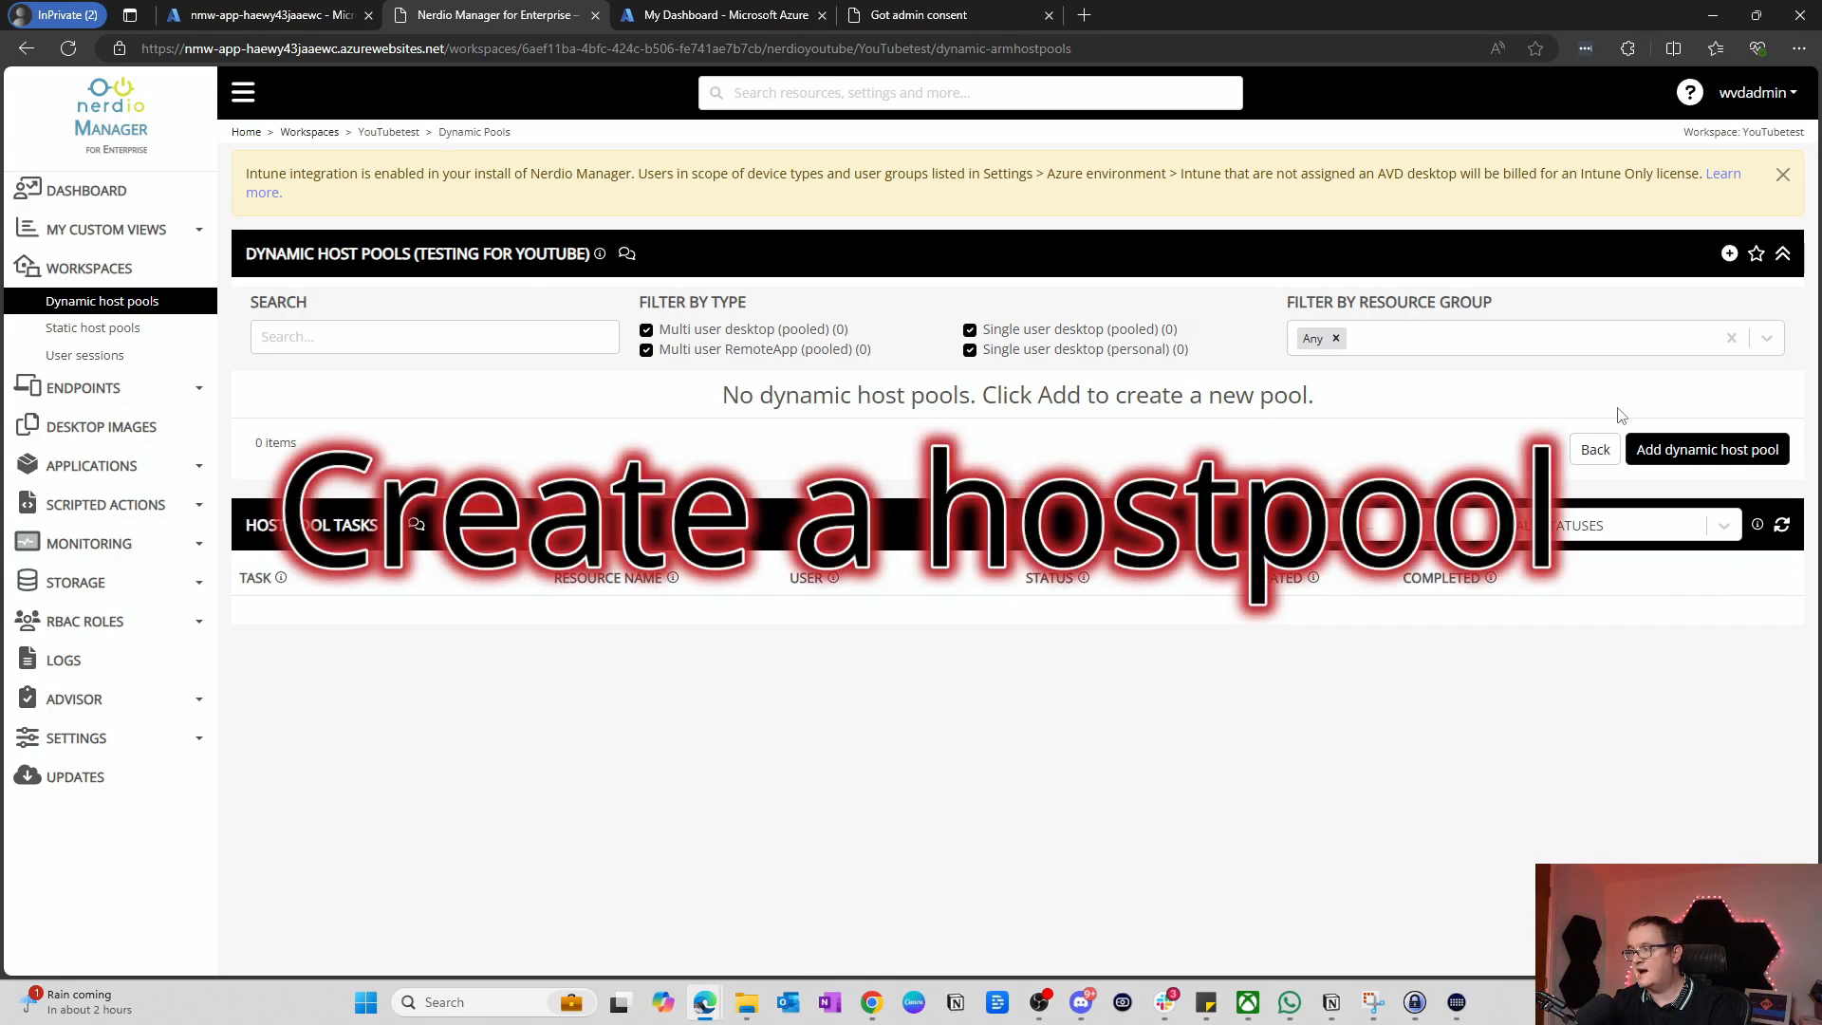
# Step: Start a new dynamic host pool and name it YouTubeTest
pyautogui.click(1672, 454)
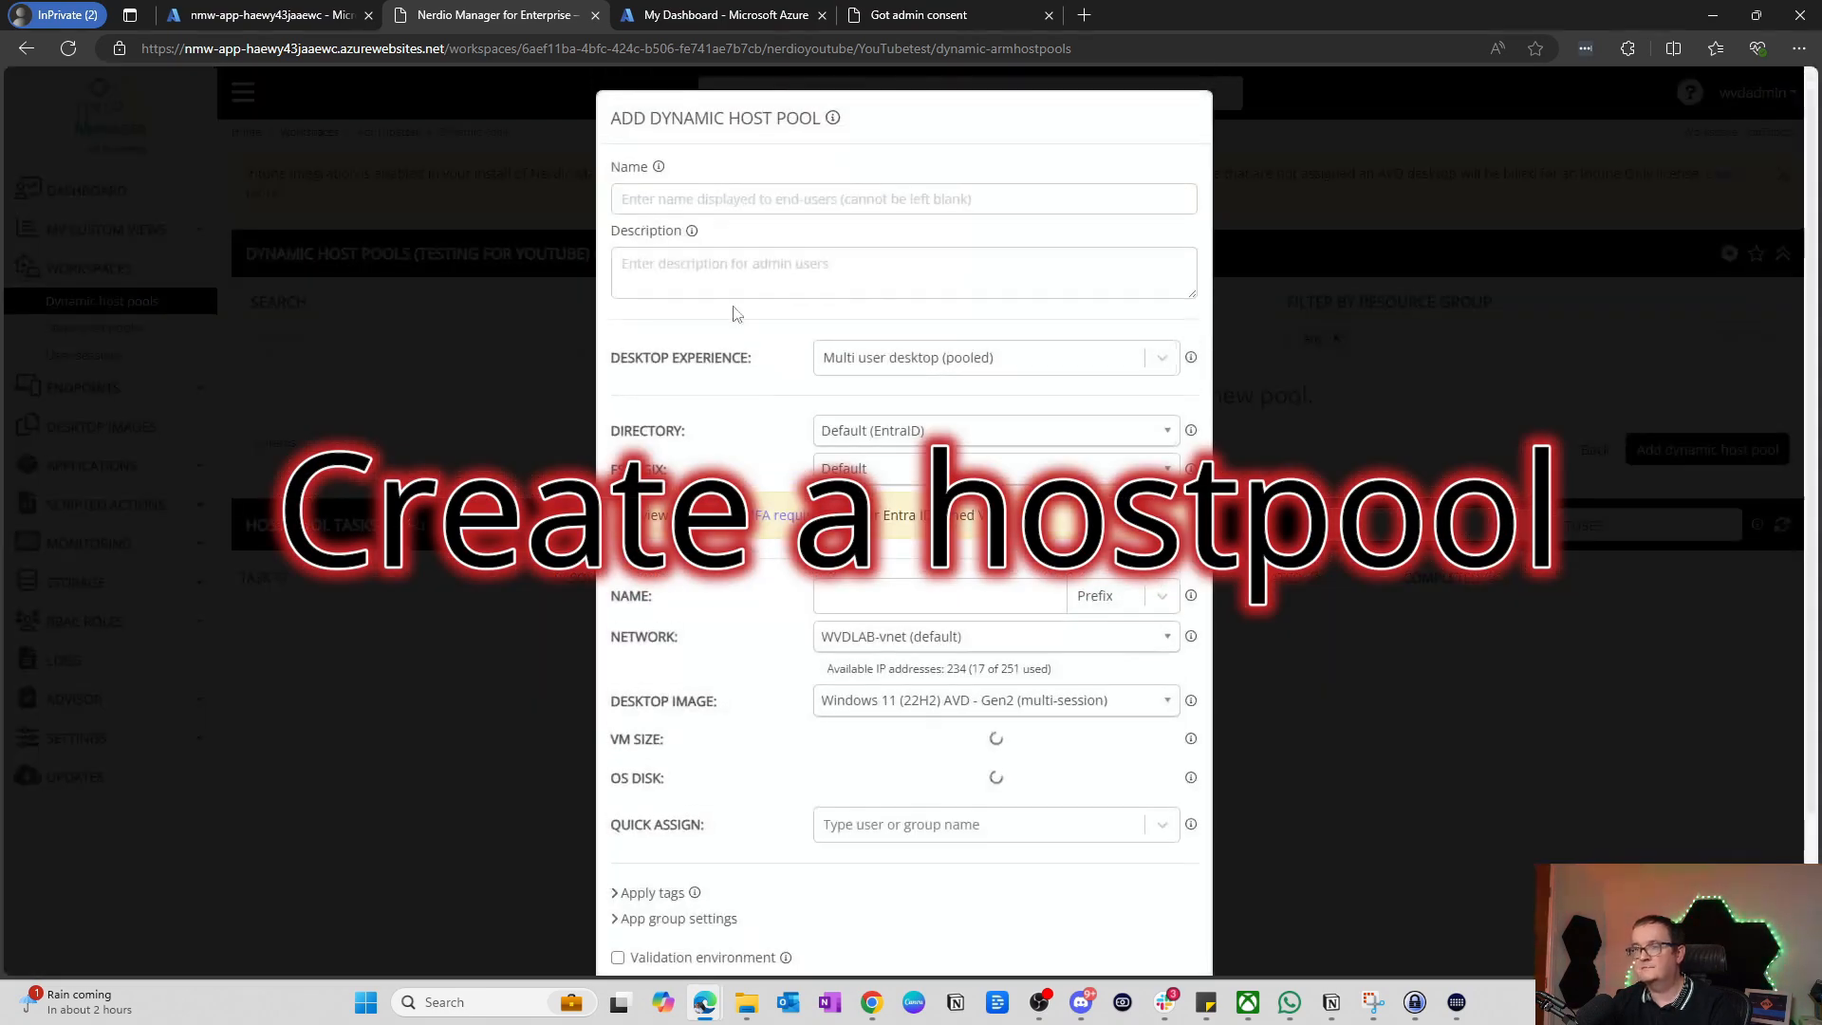
pyautogui.click(697, 196)
pyautogui.press('capslock')
pyautogui.write('Y')
pyautogui.press('capslock')
pyautogui.write('ou')
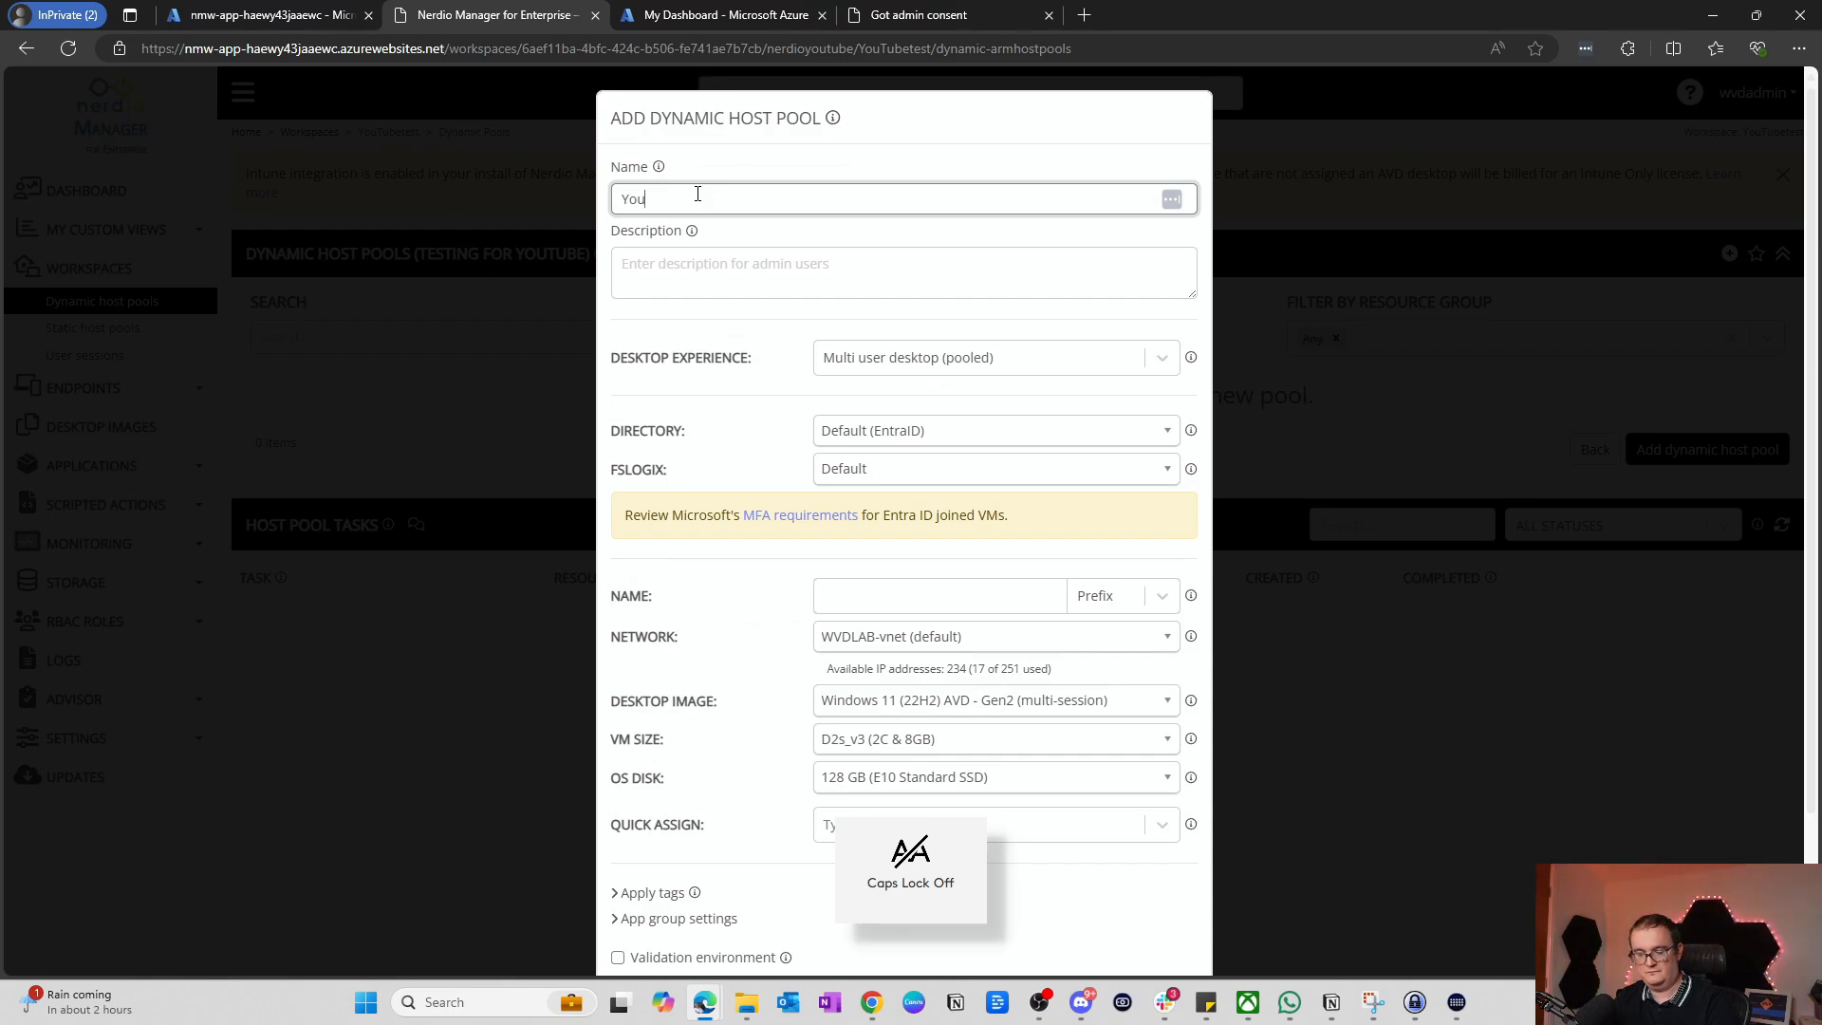
pyautogui.press('capslock')
pyautogui.write('T')
pyautogui.press('capslock')
pyautogui.write('ube')
pyautogui.press('capslock')
pyautogui.write('T')
pyautogui.press('capslock')
pyautogui.write('est')
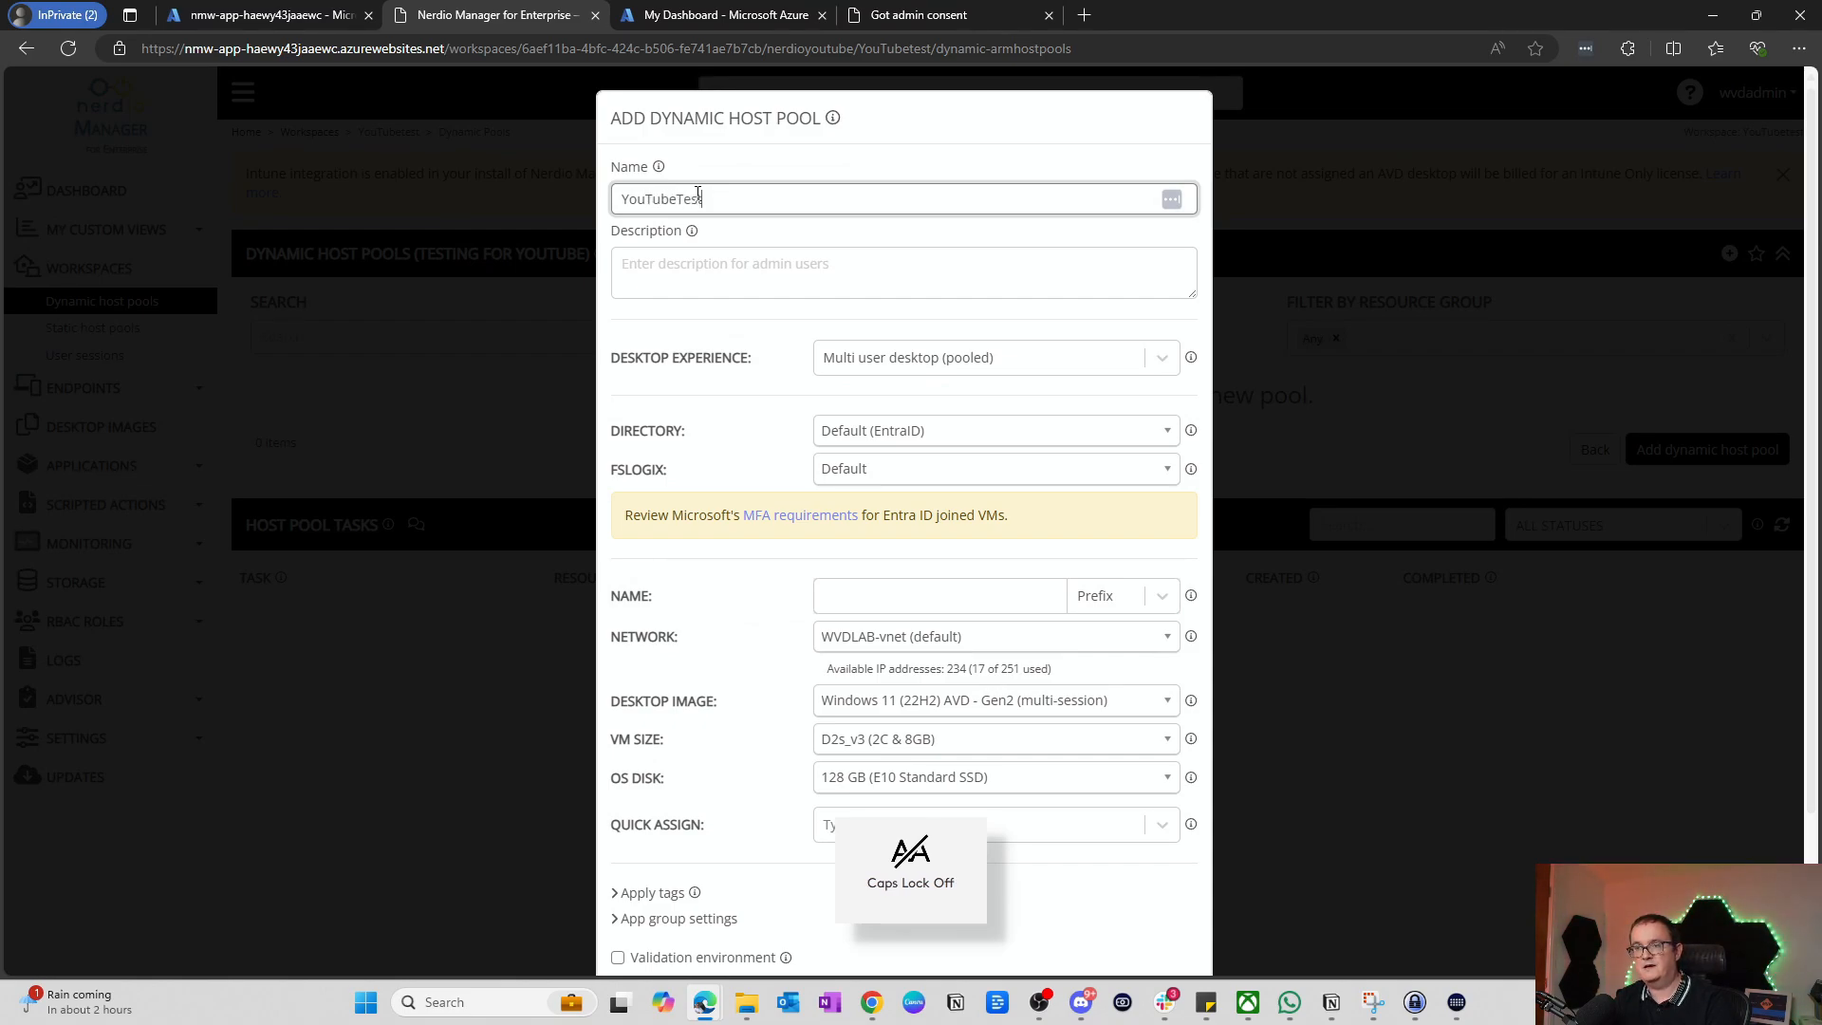
# Step: Describe it as 'Hostpool for youtube testing' with Multi user desktop (pooled) experience
pyautogui.press('capslock')
pyautogui.click(741, 276)
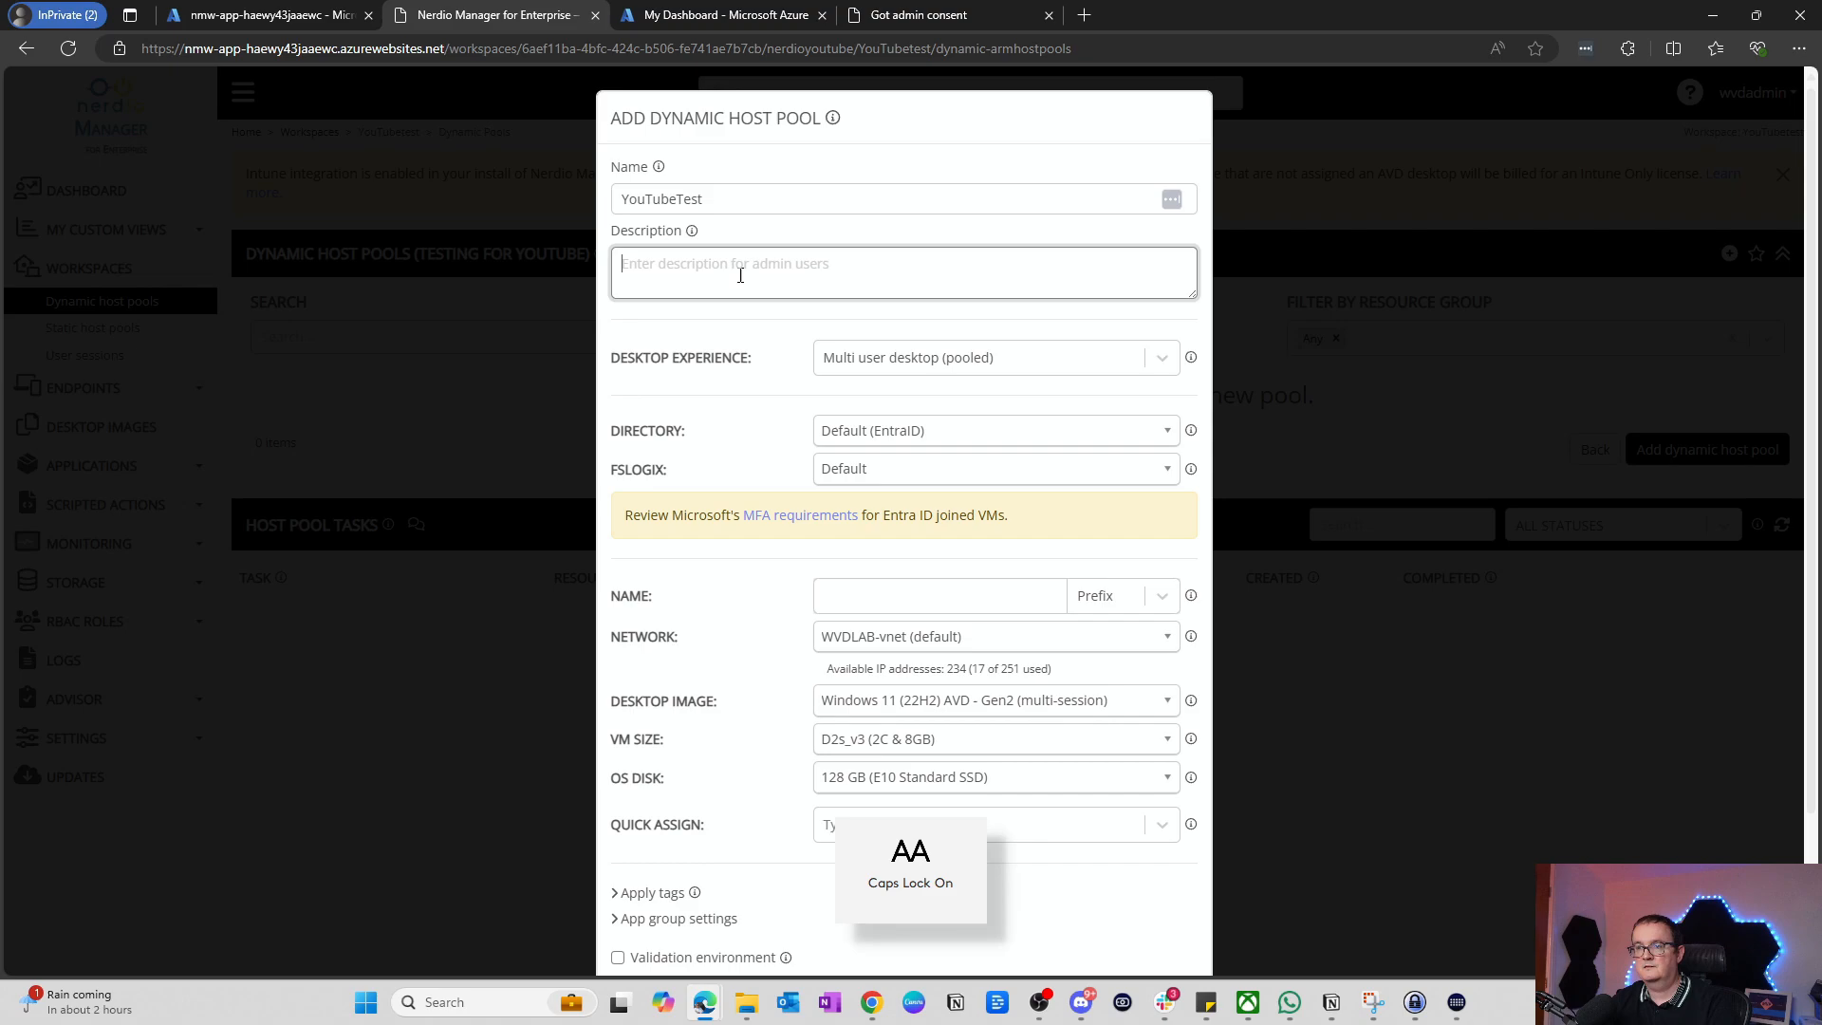
pyautogui.write('H')
pyautogui.press('capslock')
pyautogui.write('os')
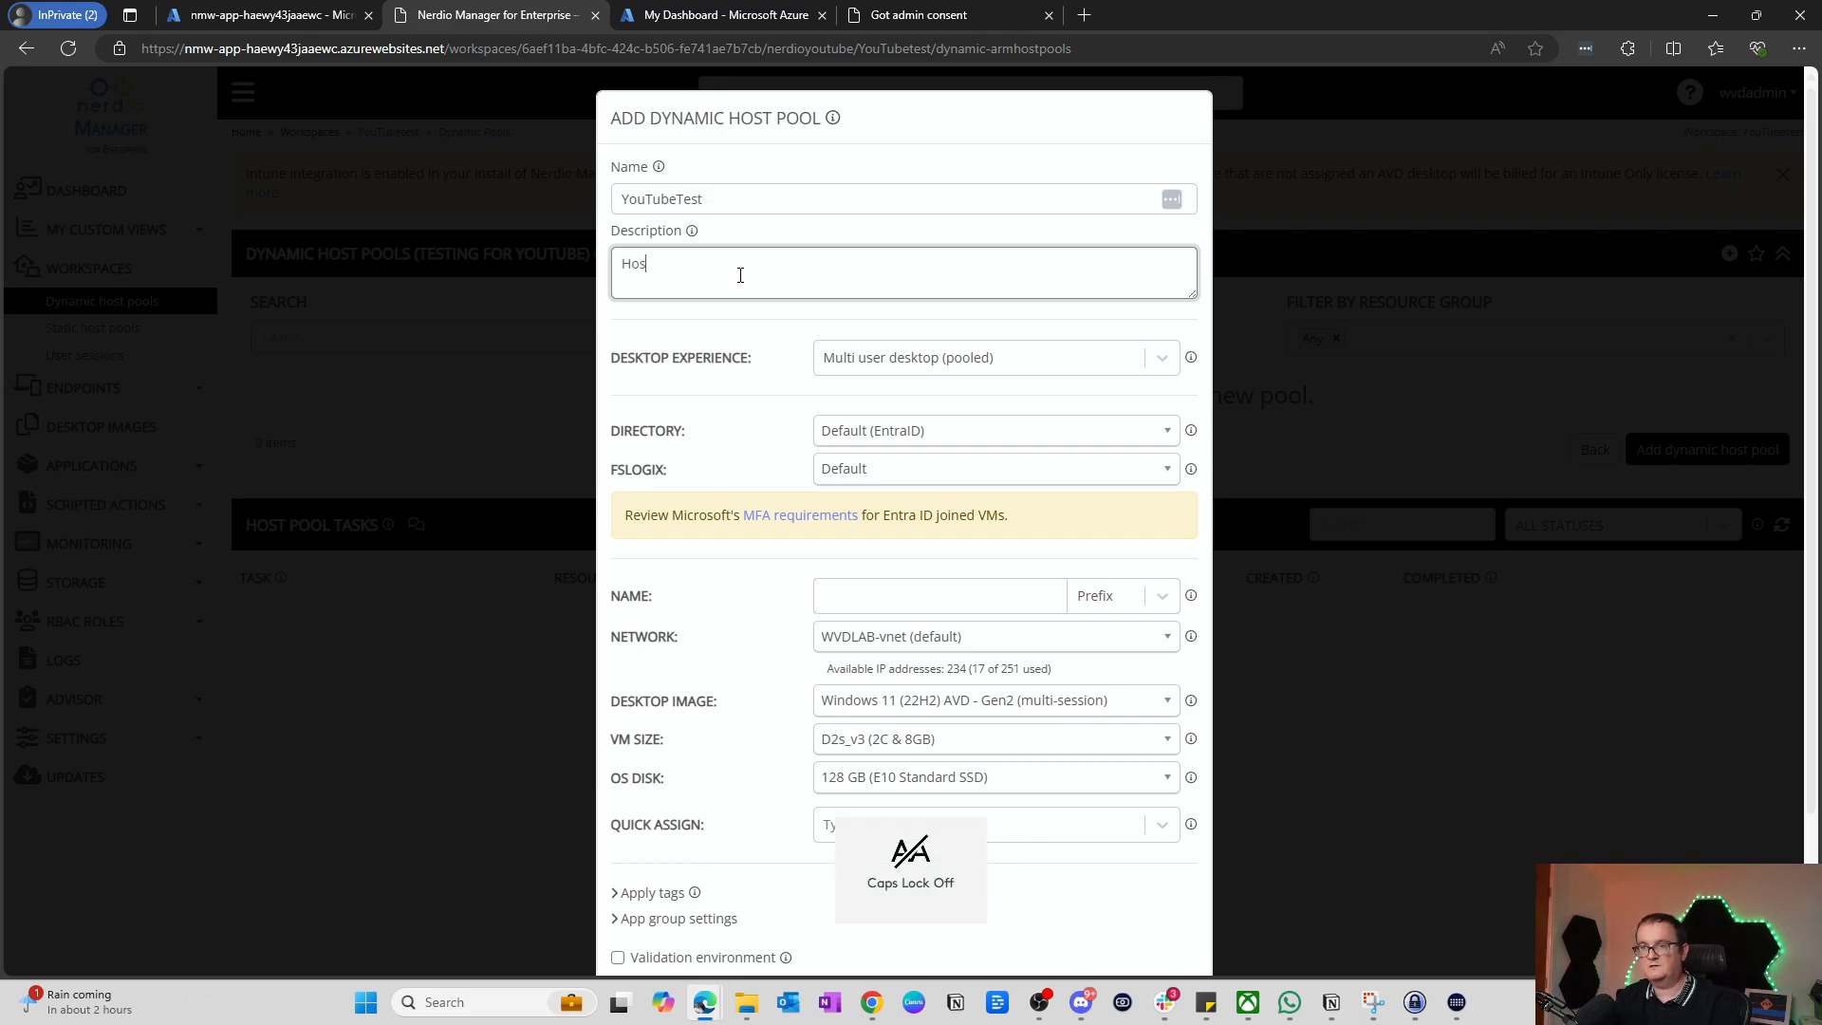
pyautogui.write('tpool for youte')
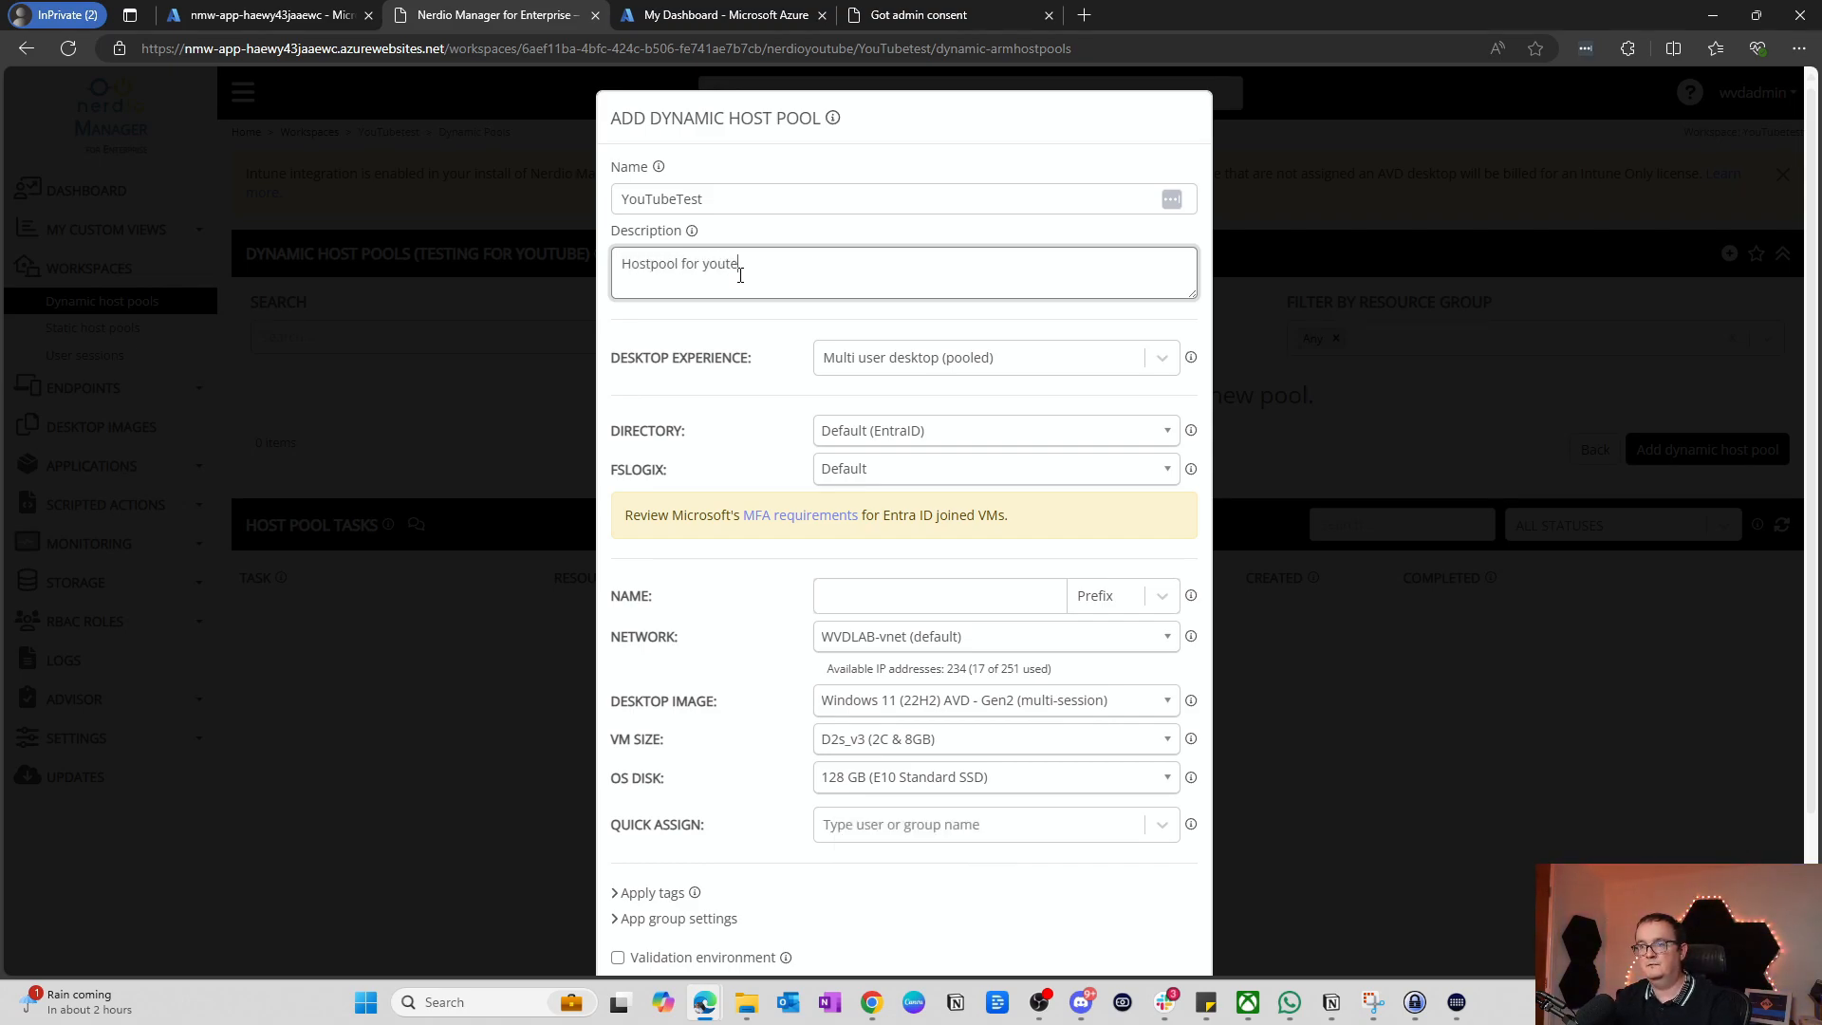
pyautogui.press('BackSpace')
pyautogui.write('ube tye')
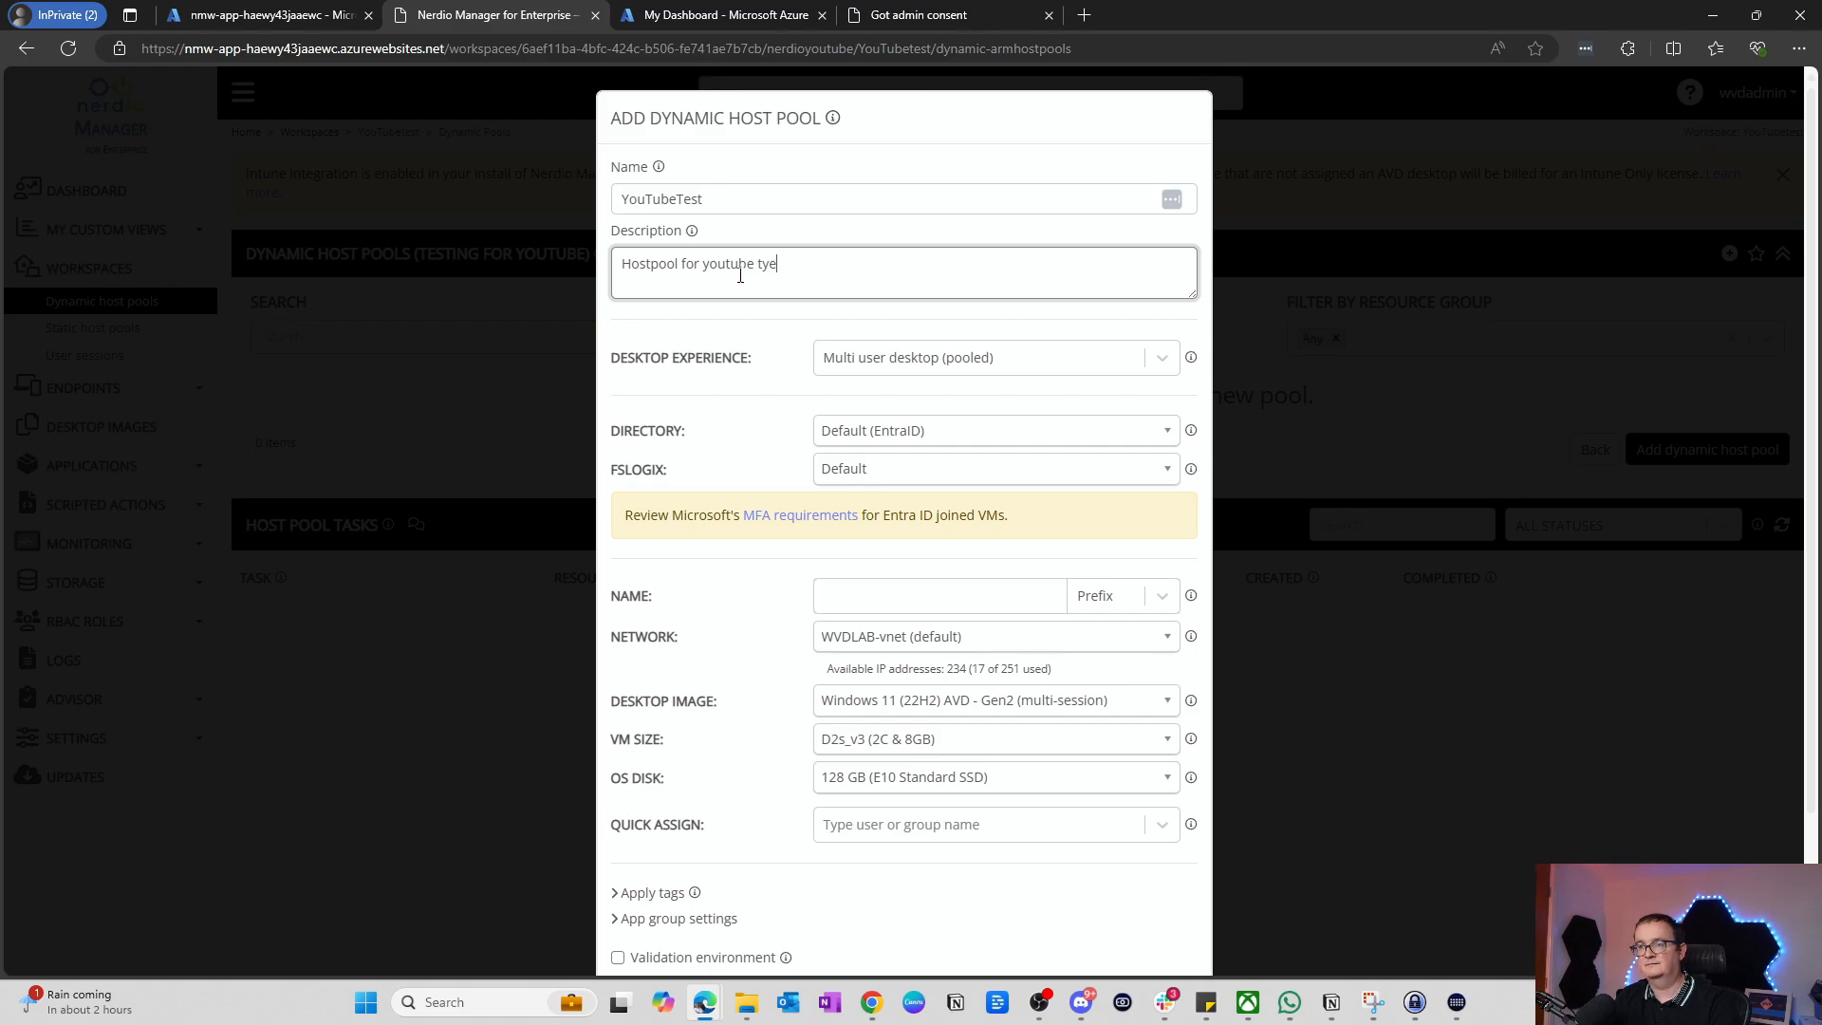
pyautogui.press('BackSpace')
pyautogui.press('BackSpace')
pyautogui.write('esting')
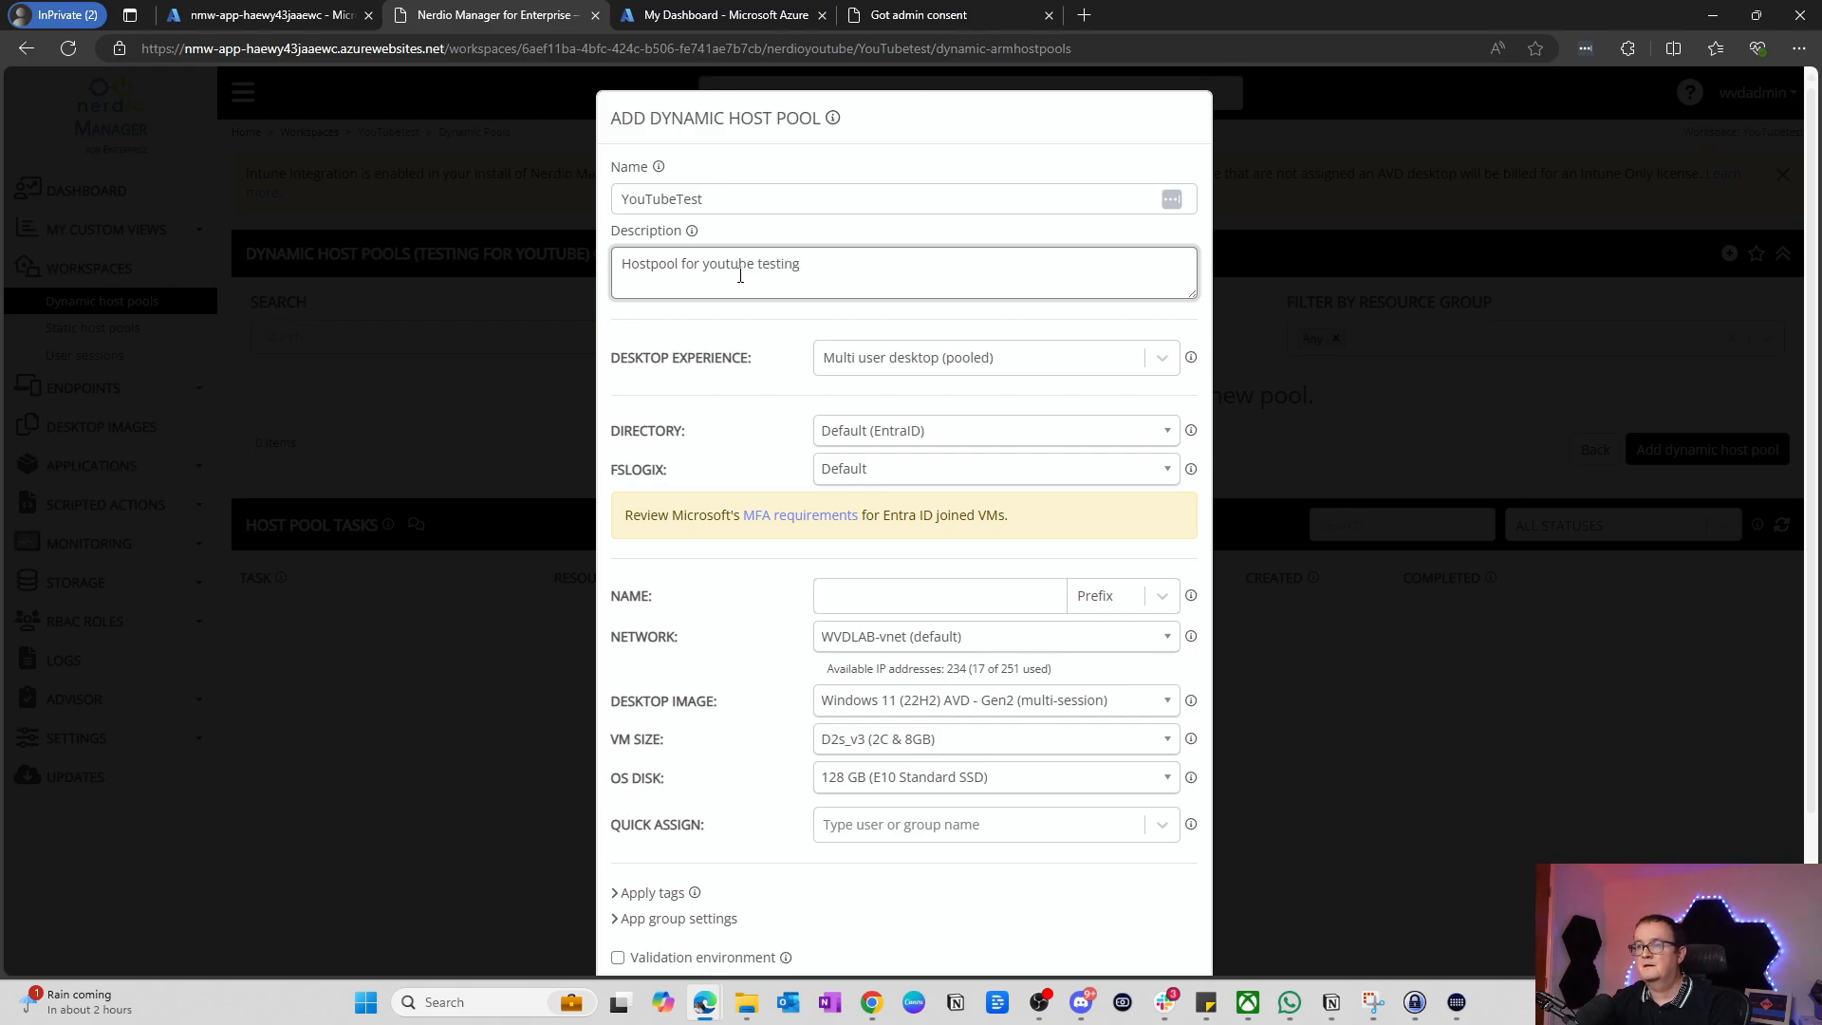
pyautogui.click(1039, 357)
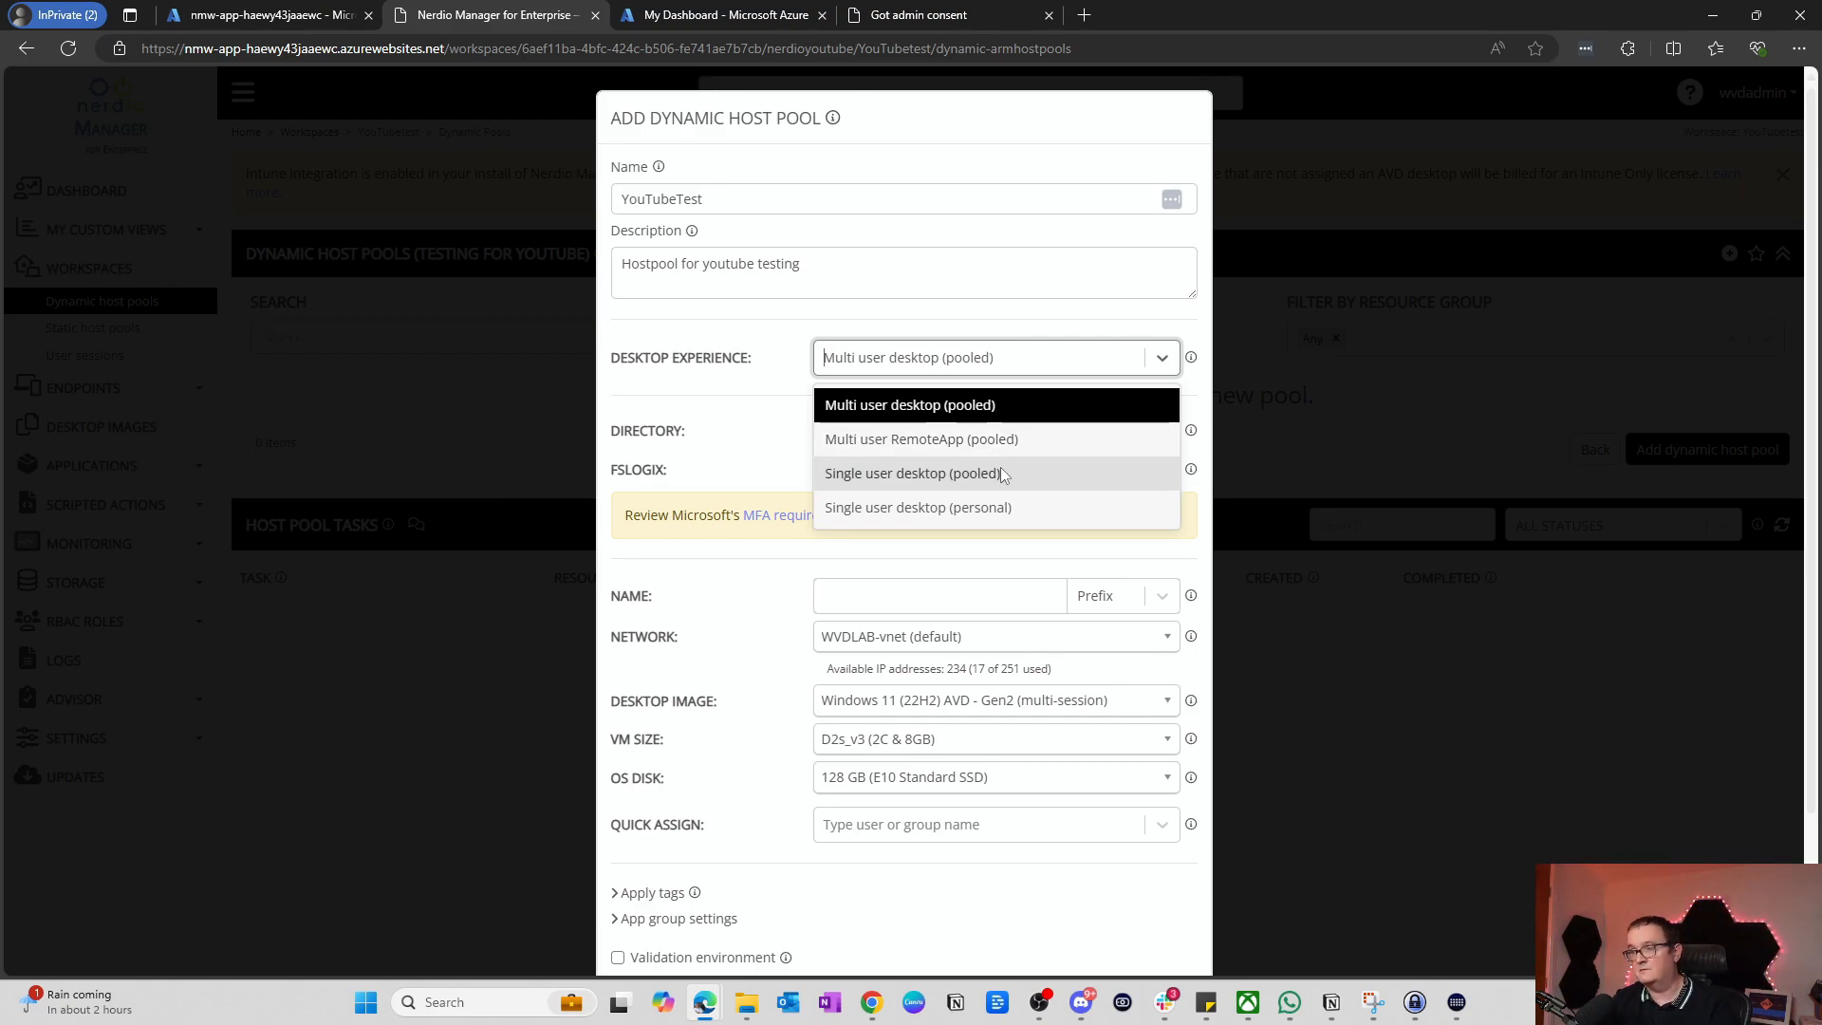
pyautogui.click(880, 408)
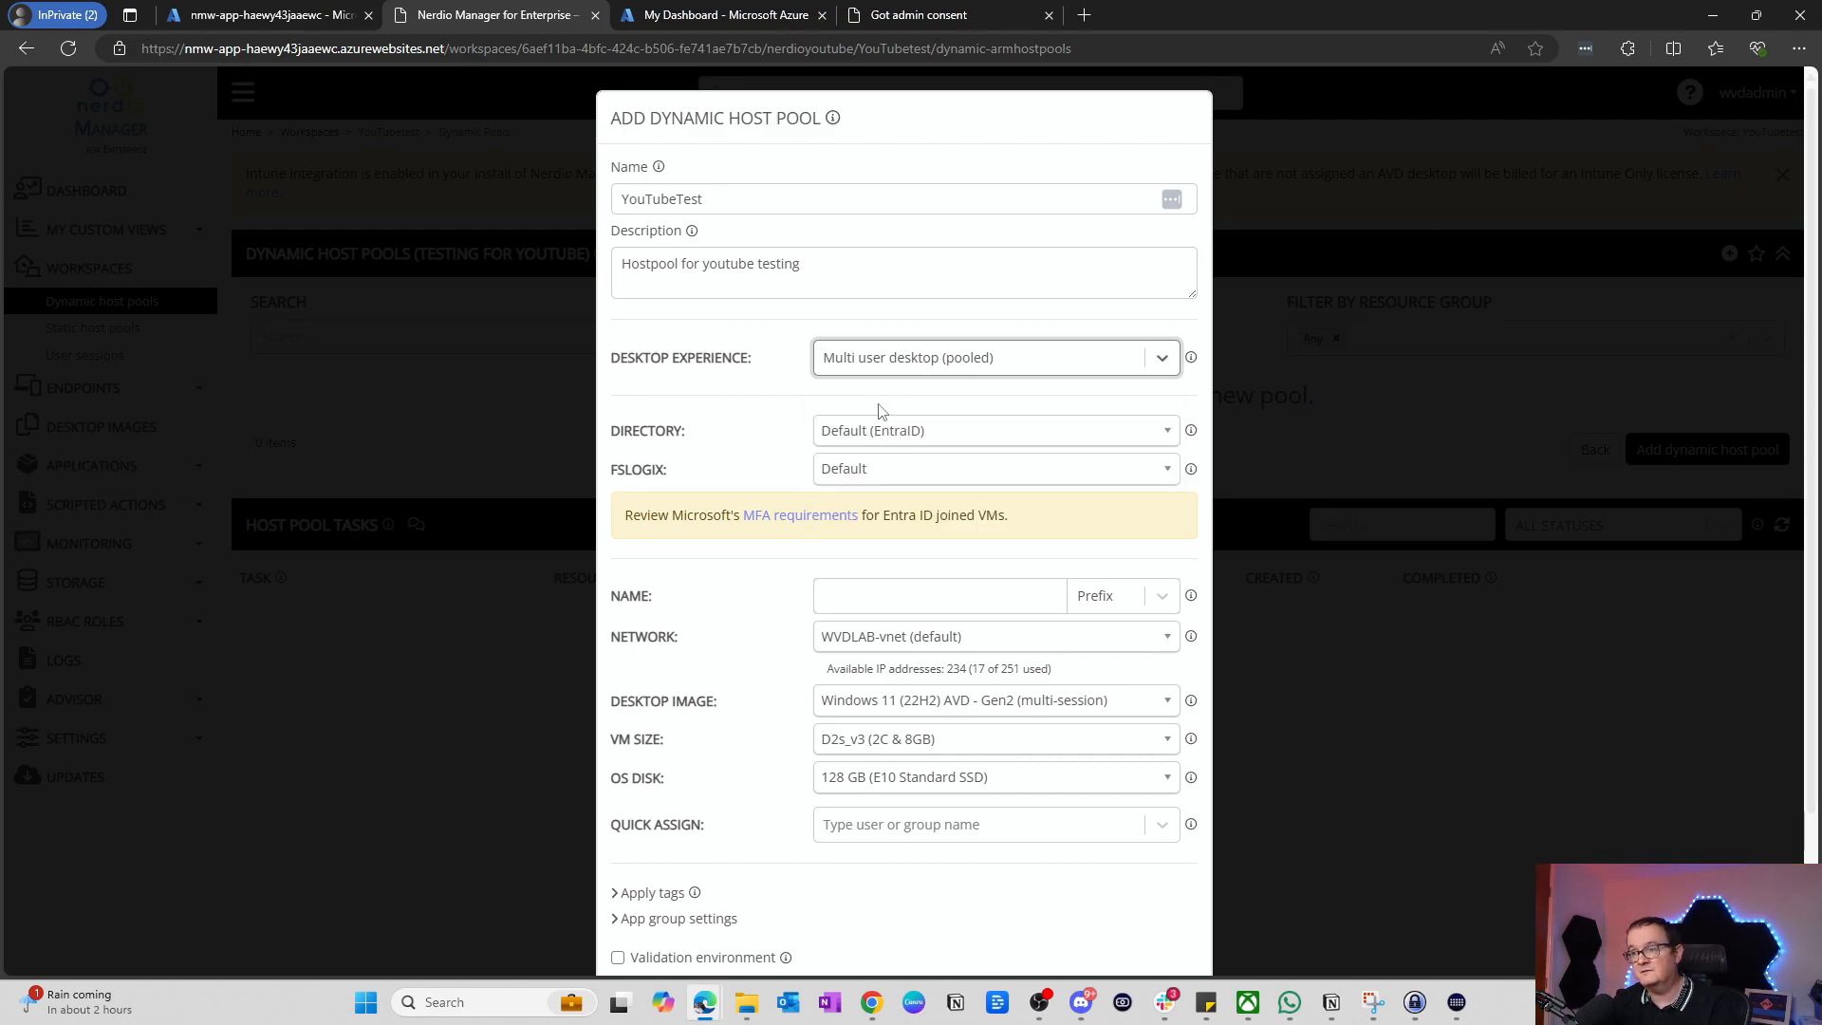
# Step: Join the session hosts to the EntraID directory and turn FSLogix off
pyautogui.scroll(-1, 793, 380)
pyautogui.scroll(-1, 793, 380)
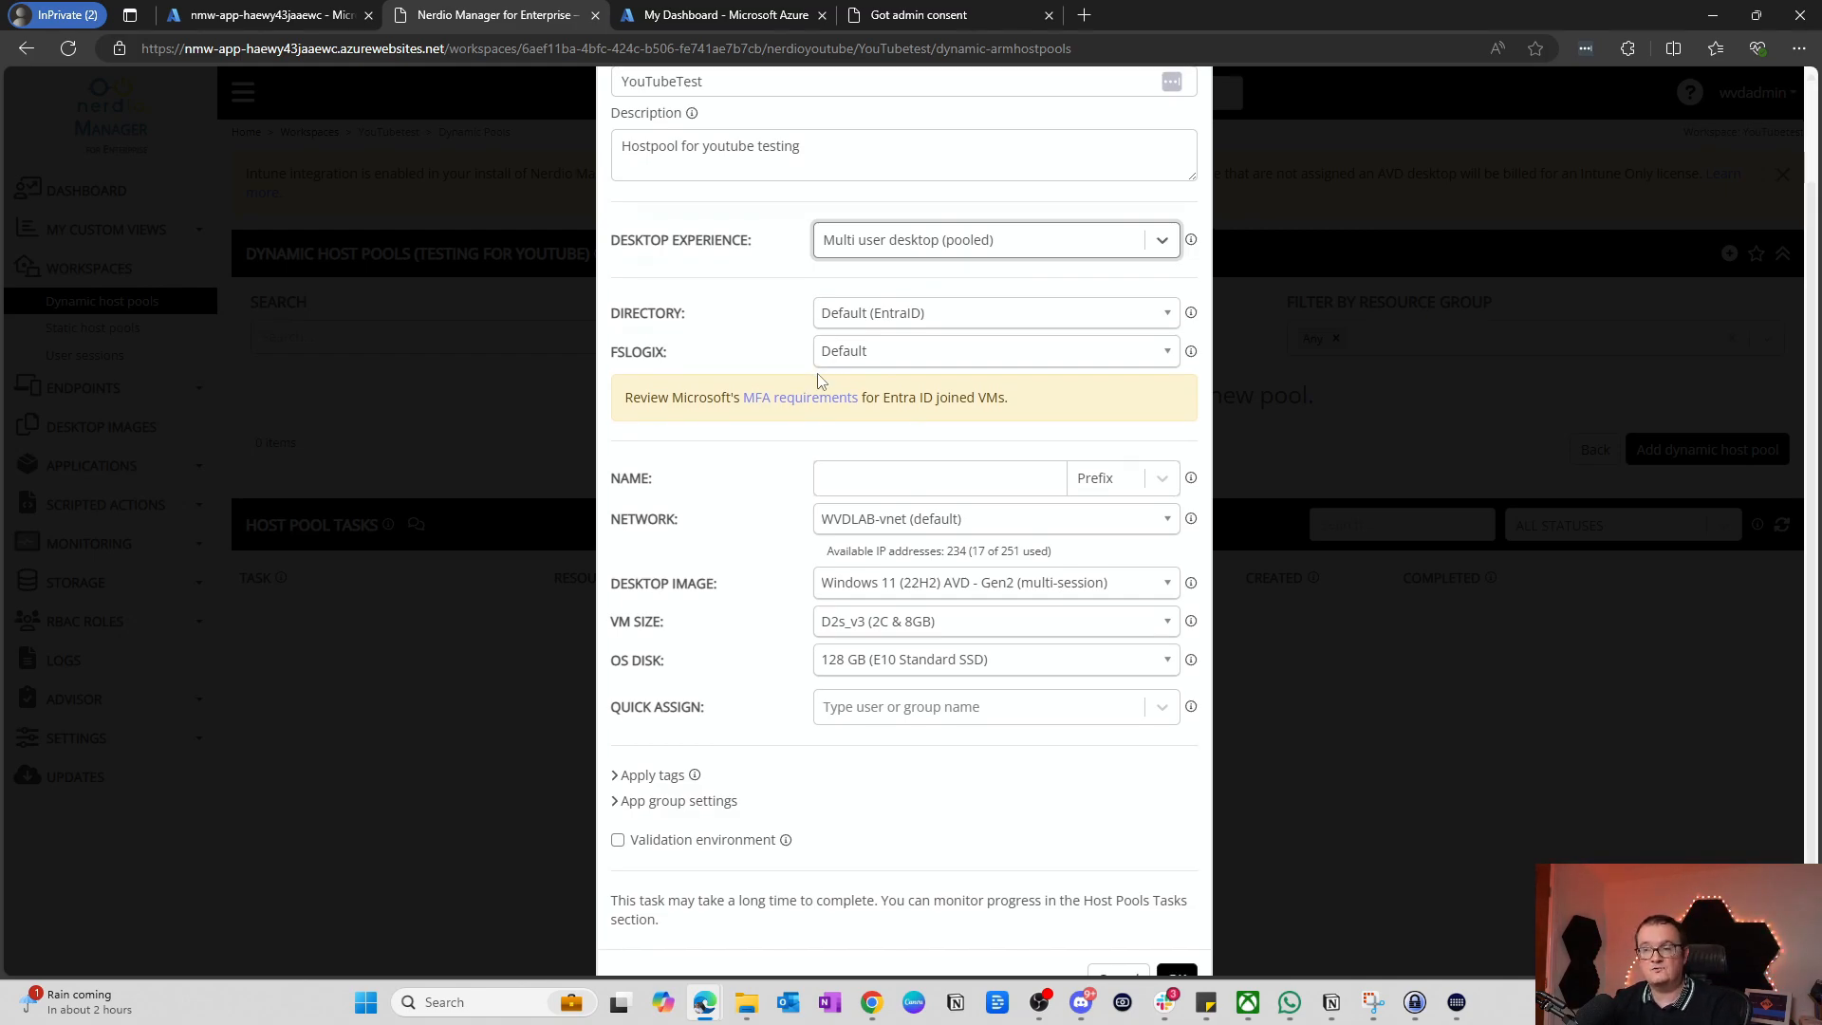
pyautogui.click(844, 320)
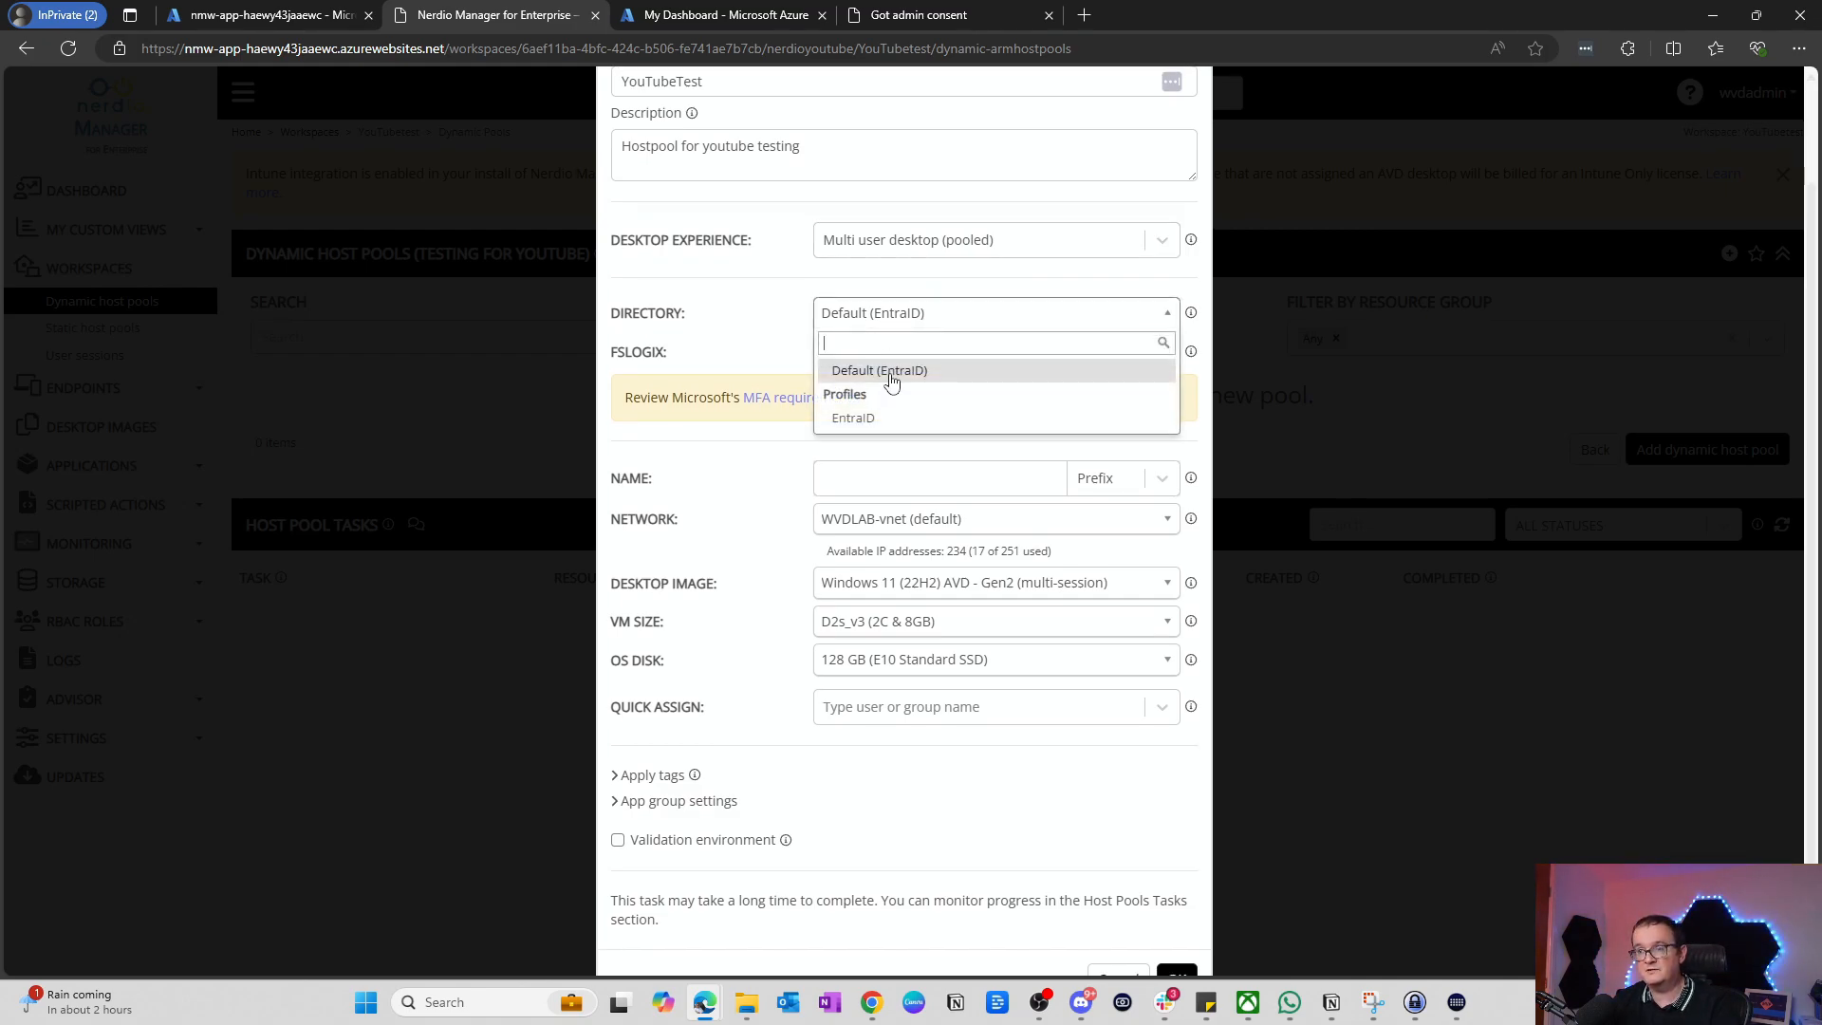
pyautogui.click(873, 418)
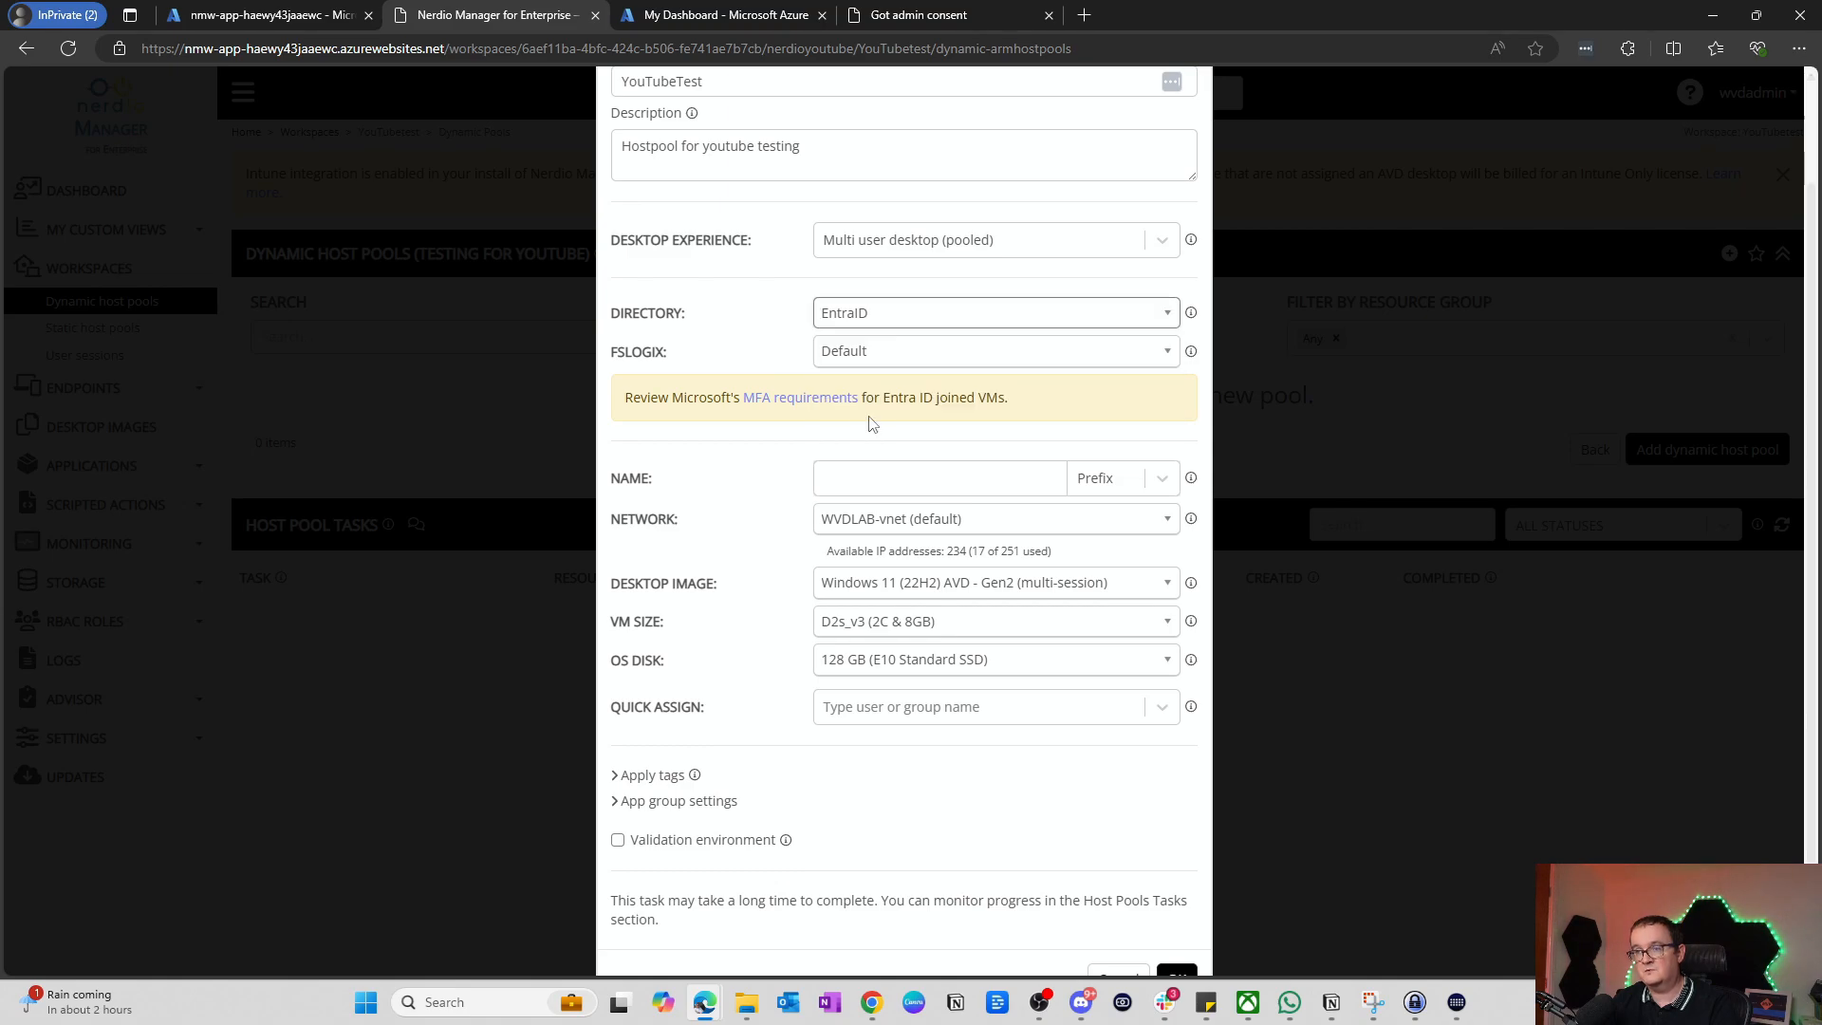
pyautogui.click(875, 355)
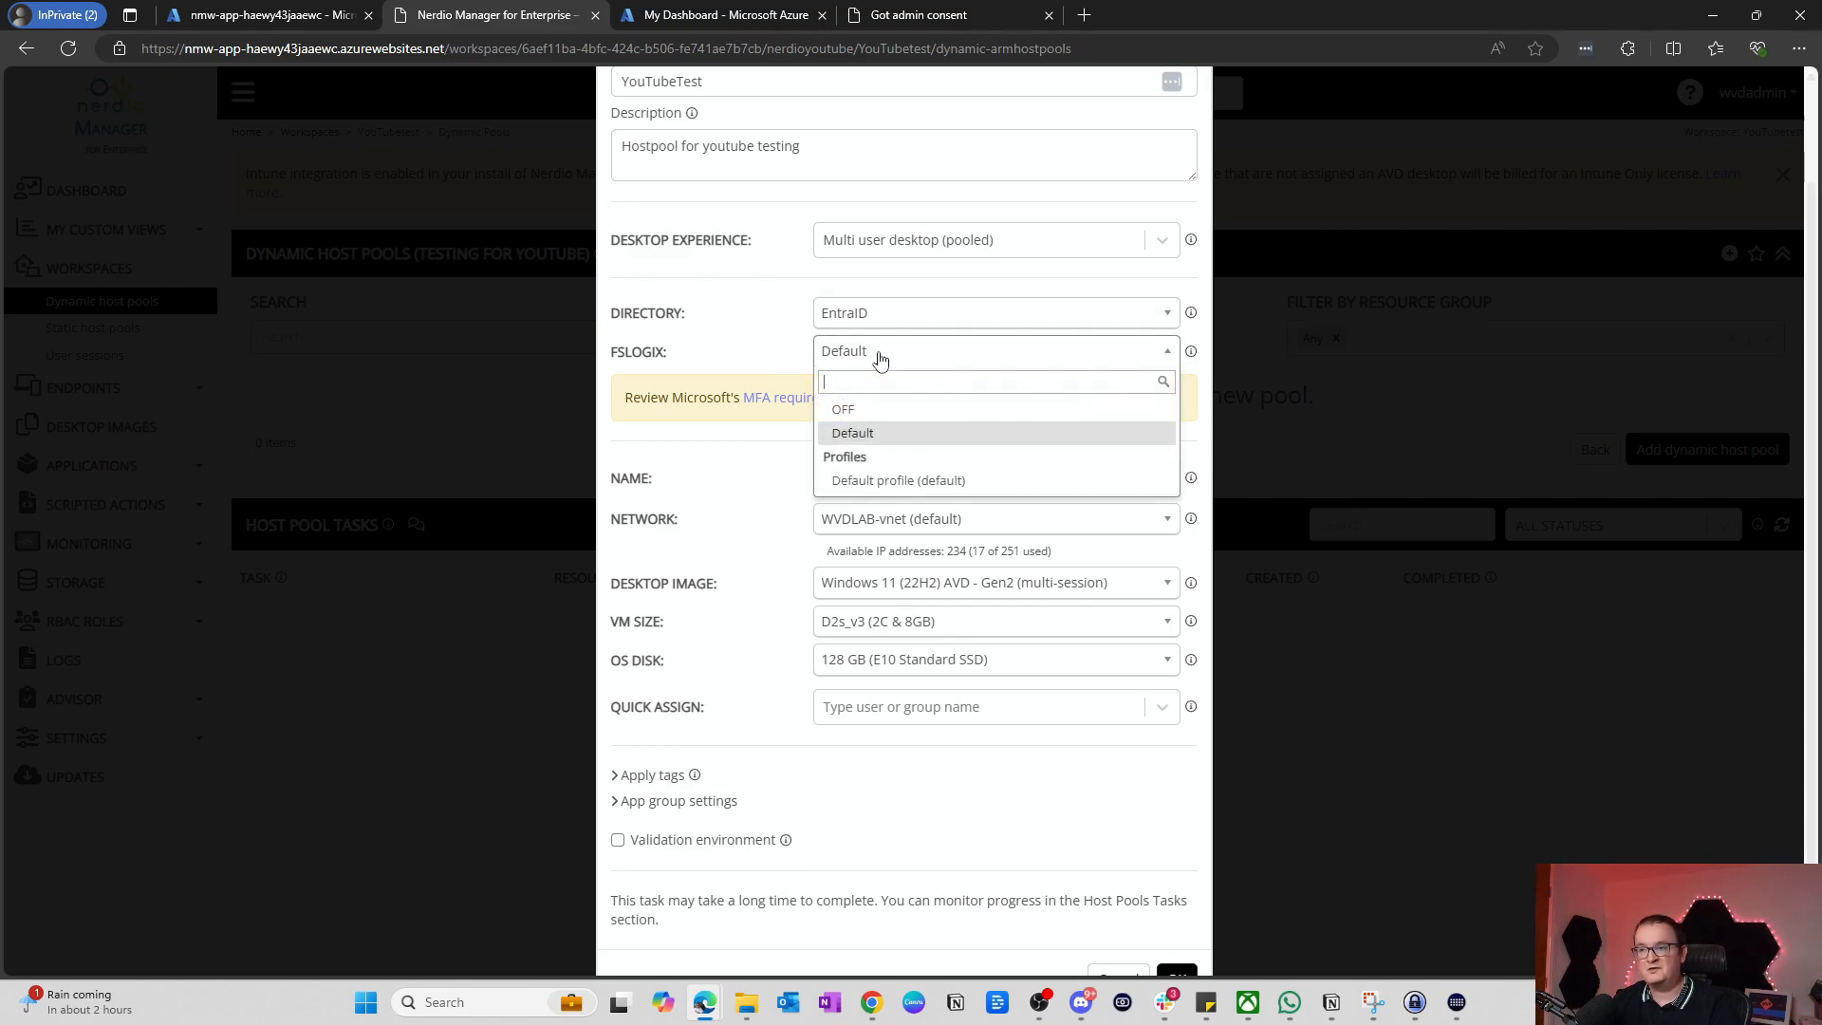
pyautogui.click(883, 418)
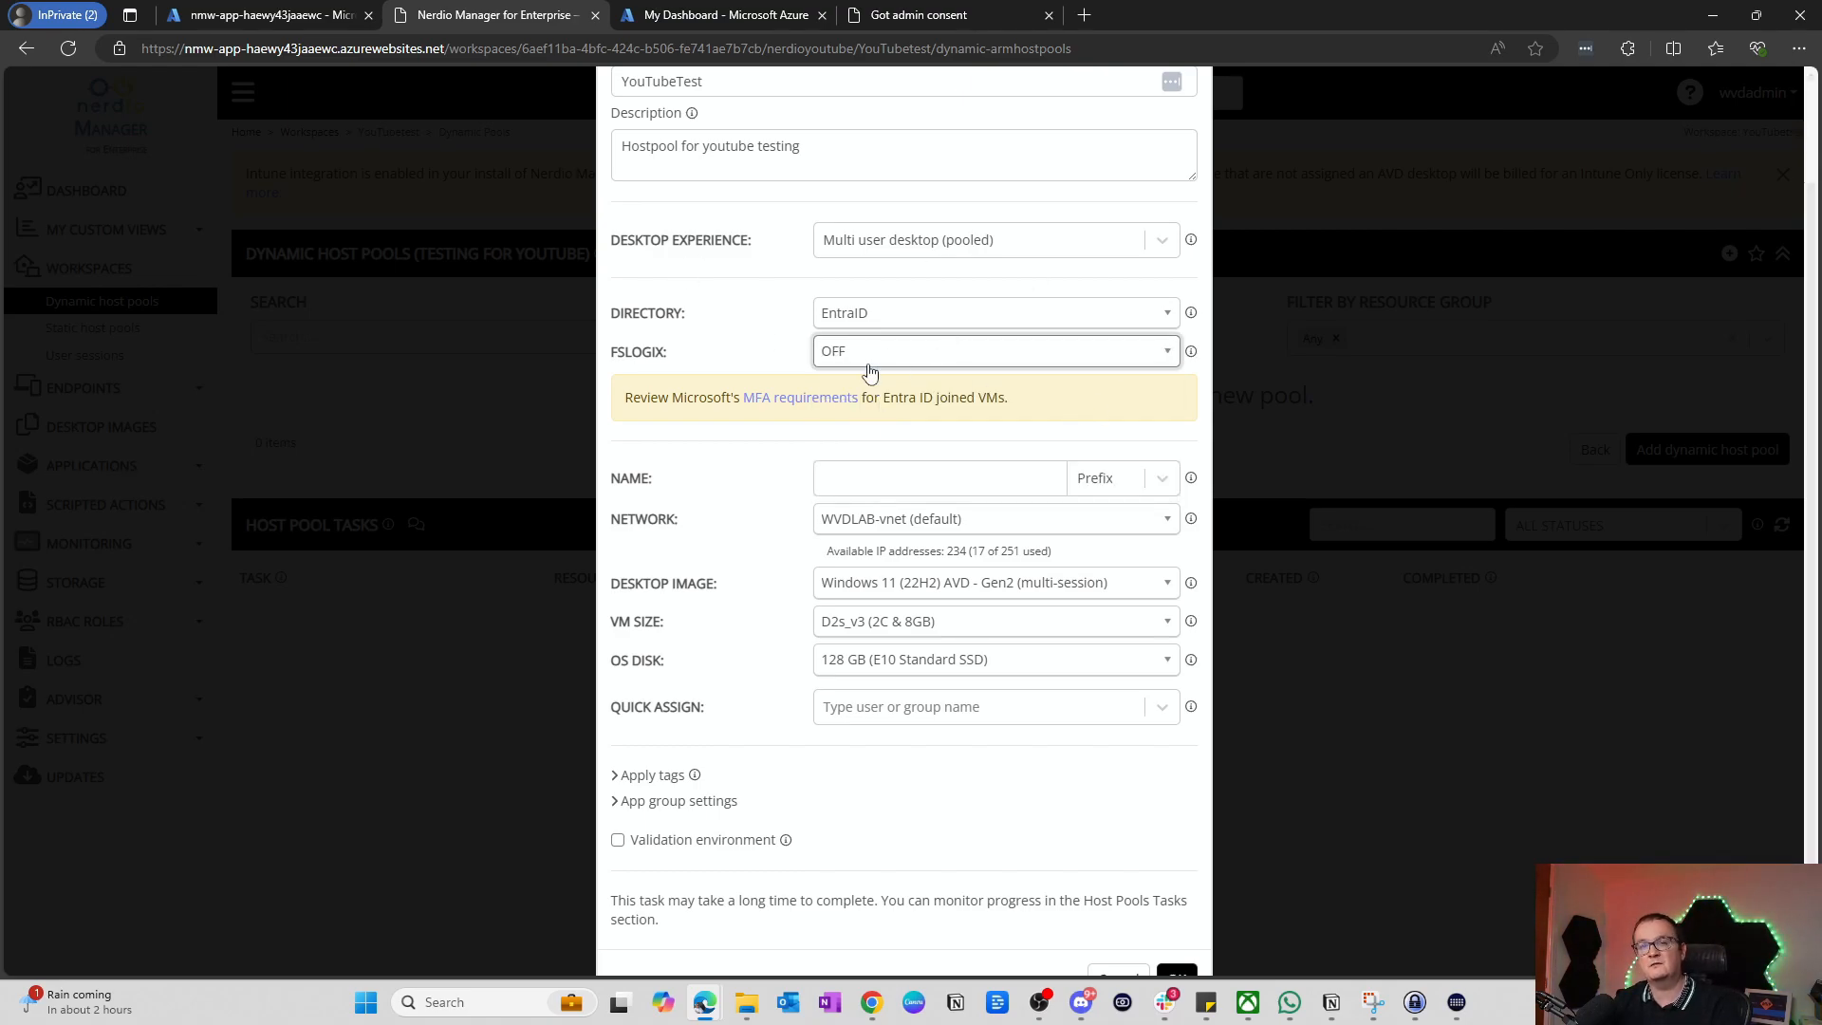
# Step: Switch host naming to Pattern mode with the name youtubetes-{##}
pyautogui.scroll(-1, 867, 368)
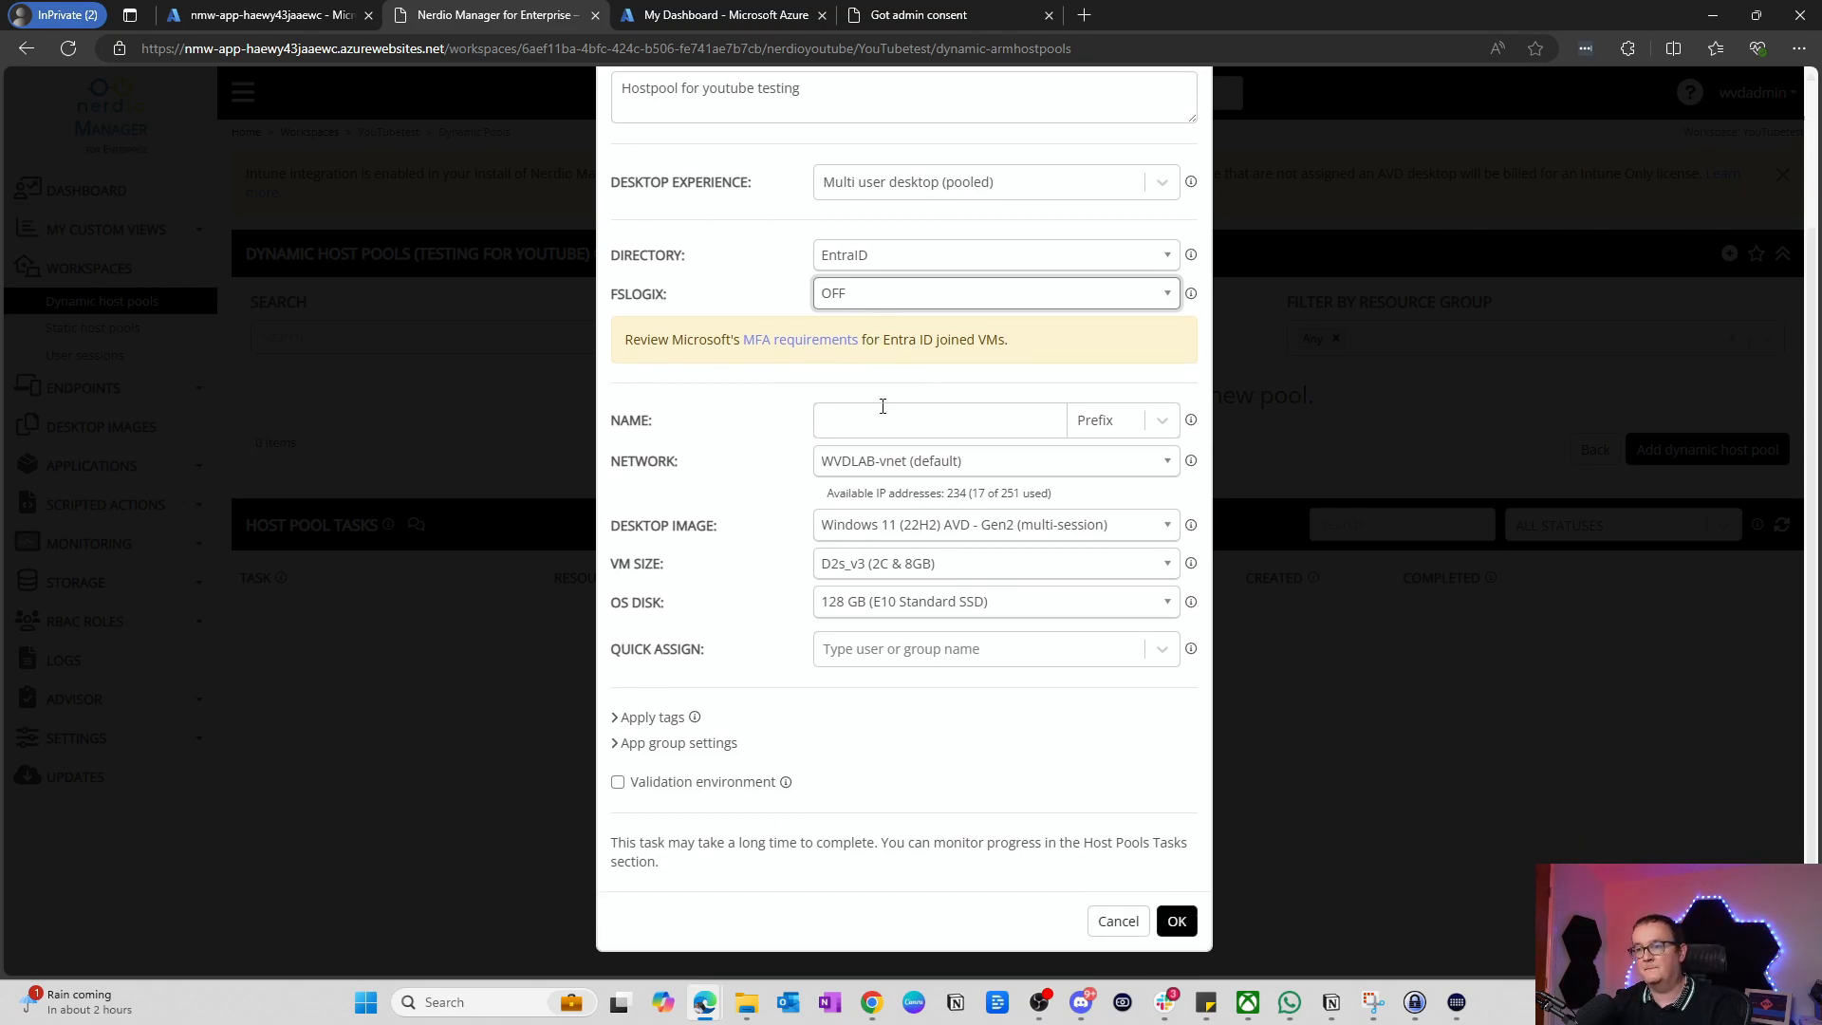
pyautogui.click(882, 408)
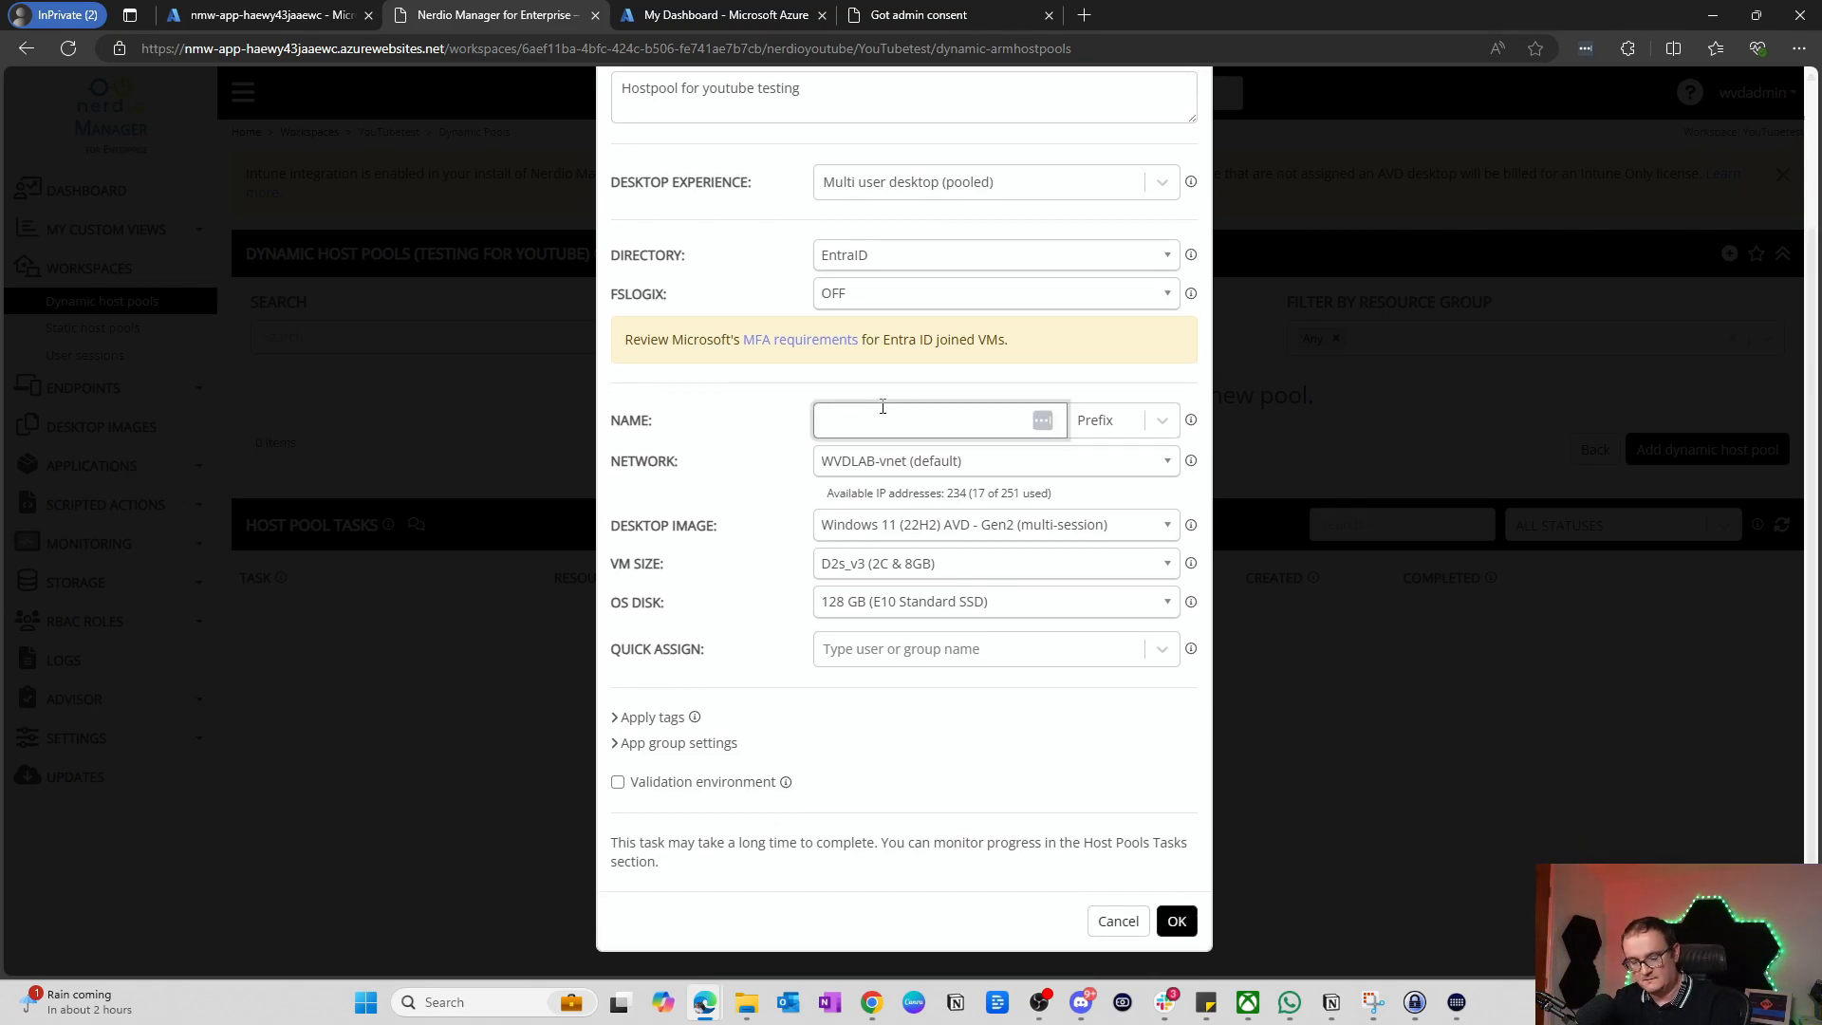
pyautogui.write('youtu')
pyautogui.press('BackSpace')
pyautogui.press('BackSpace')
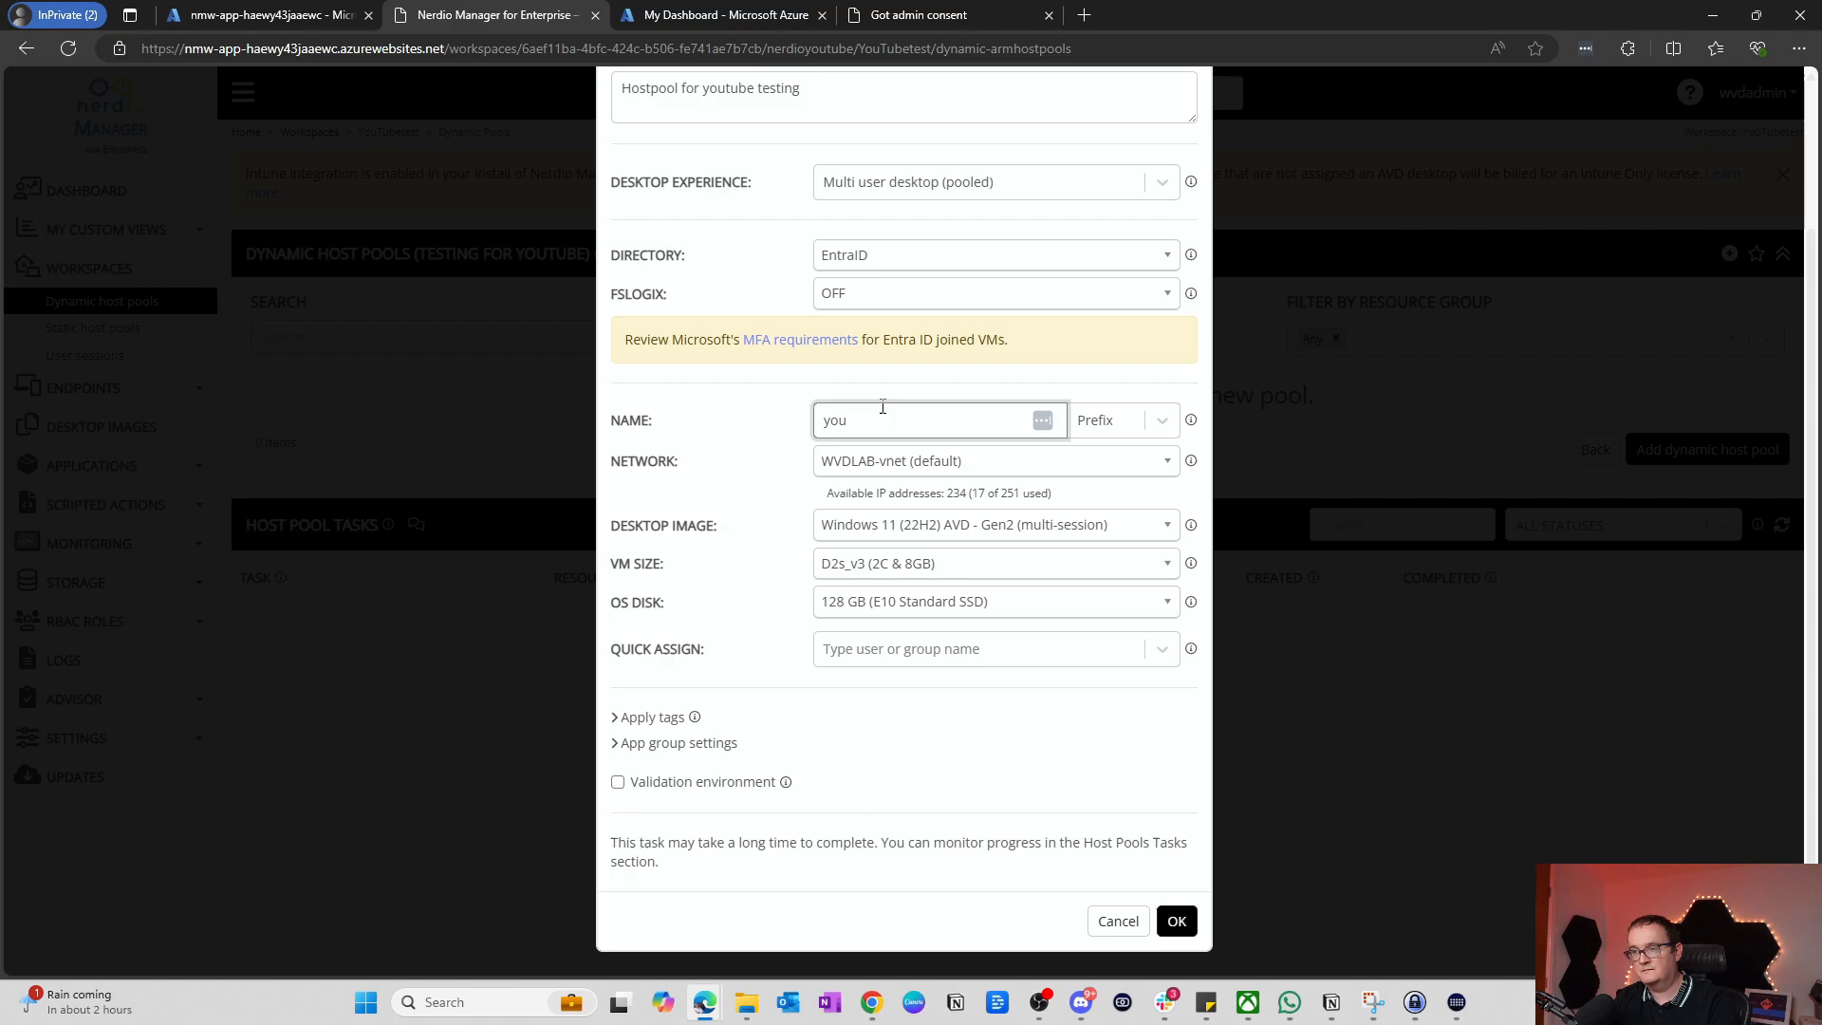
pyautogui.write('tu')
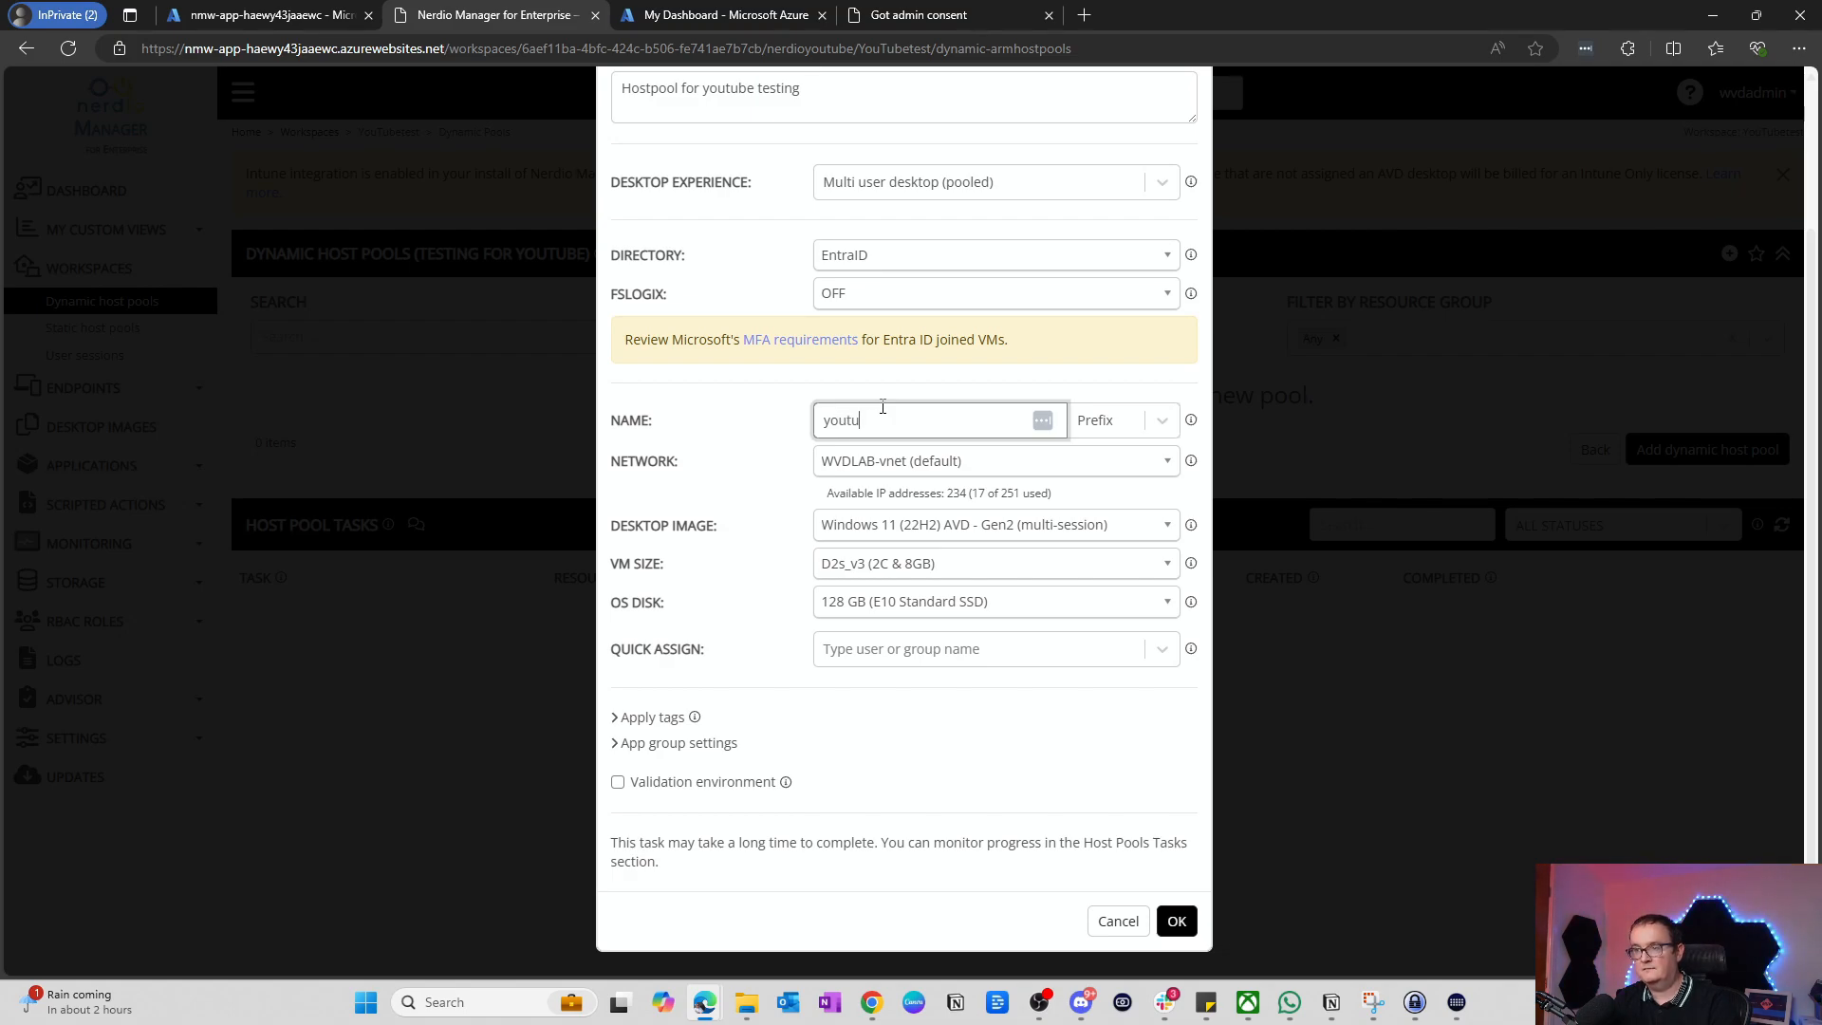
pyautogui.write('betes')
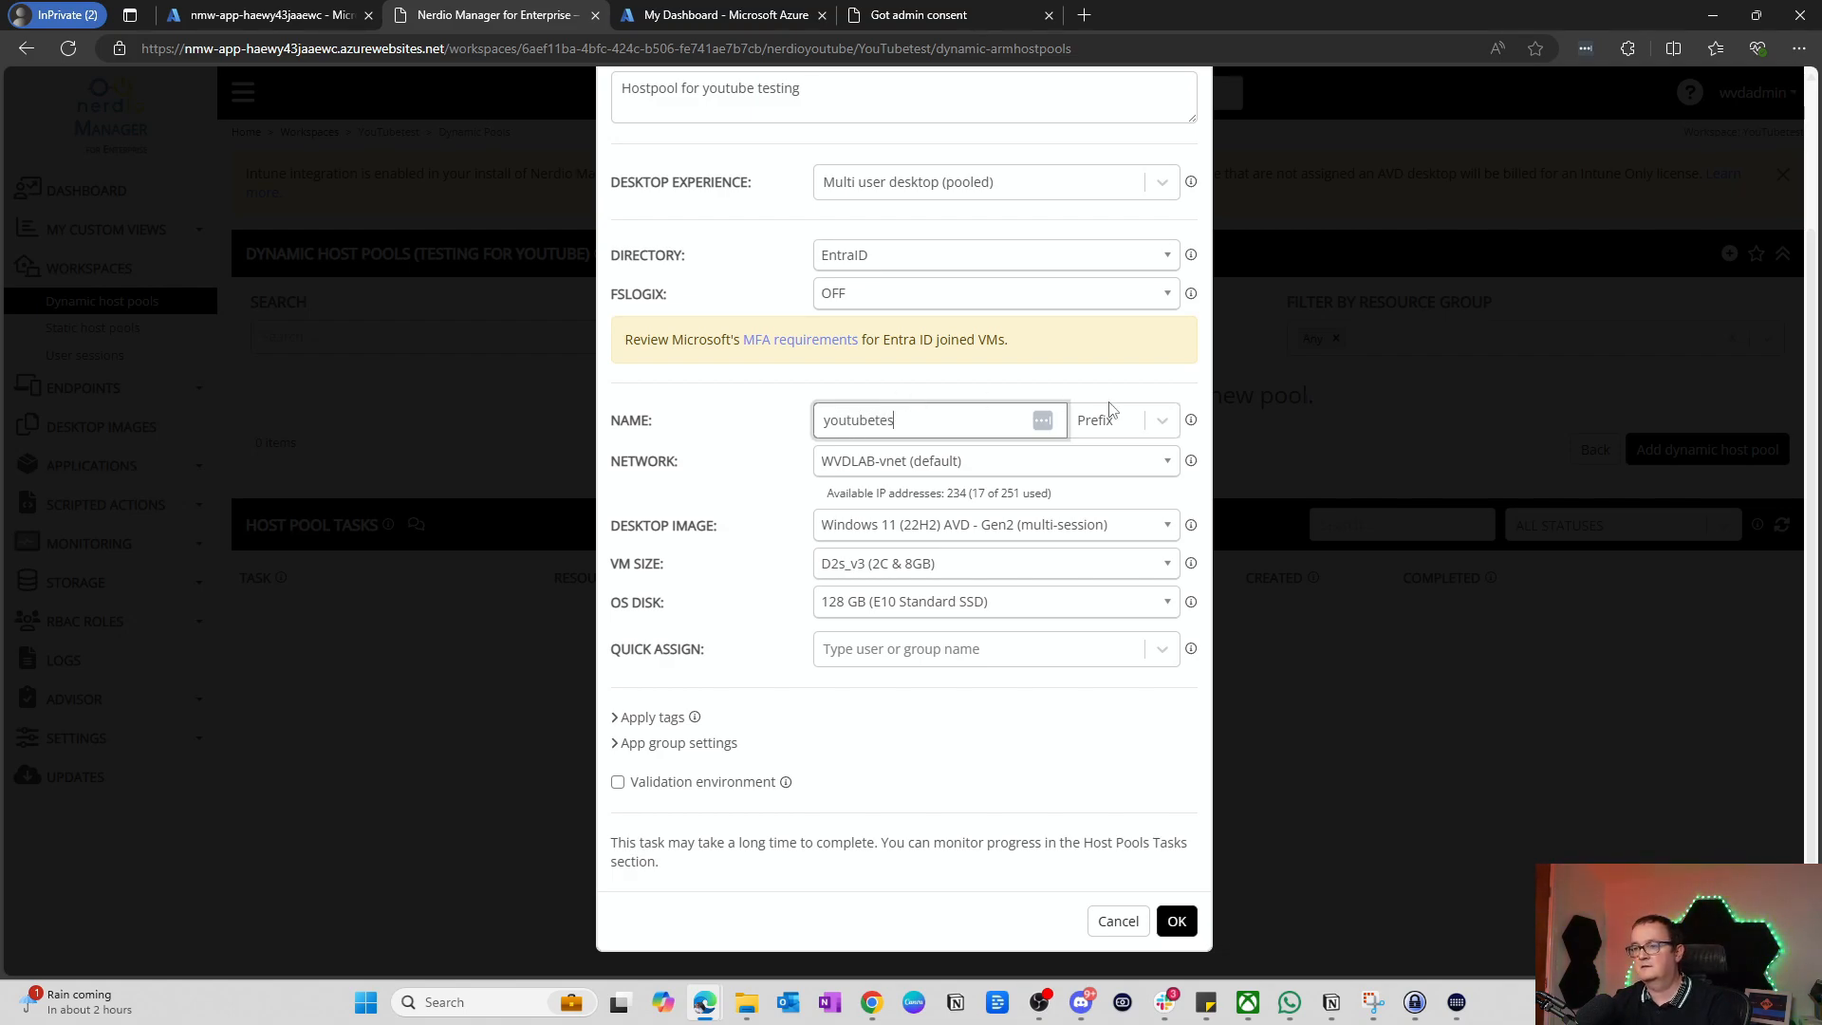
pyautogui.click(1130, 431)
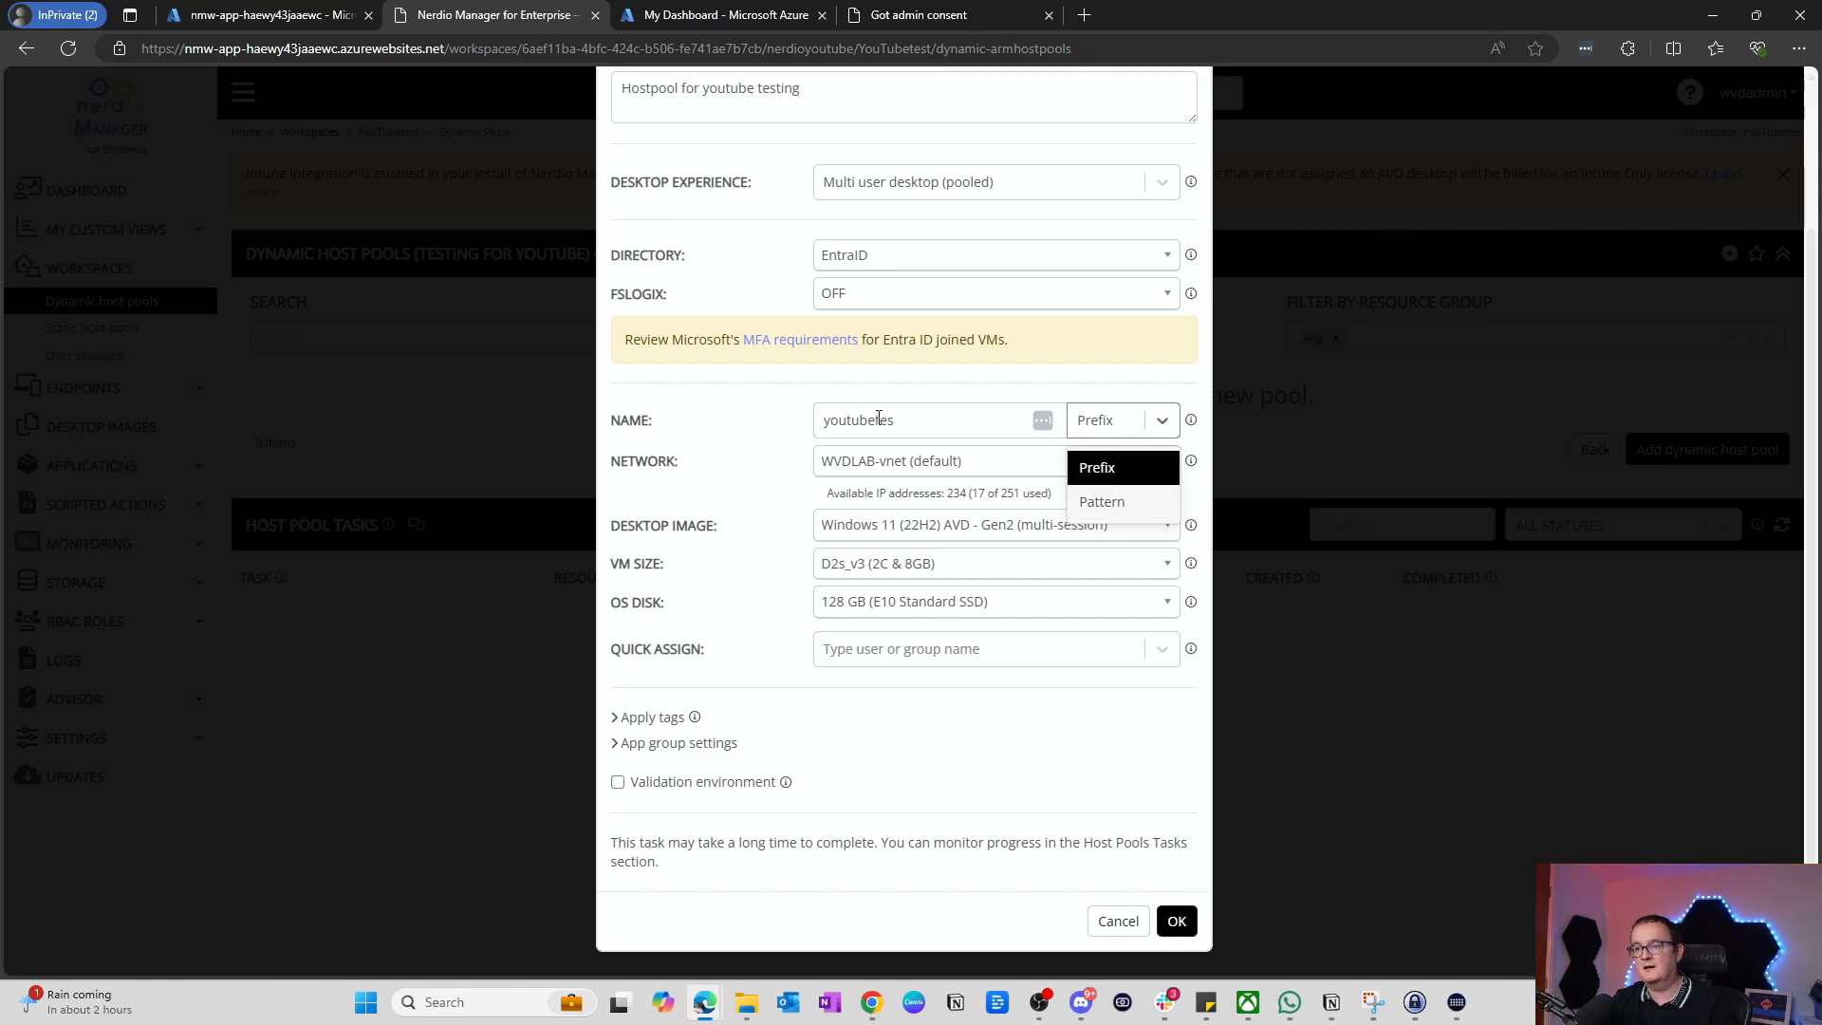
pyautogui.click(1126, 478)
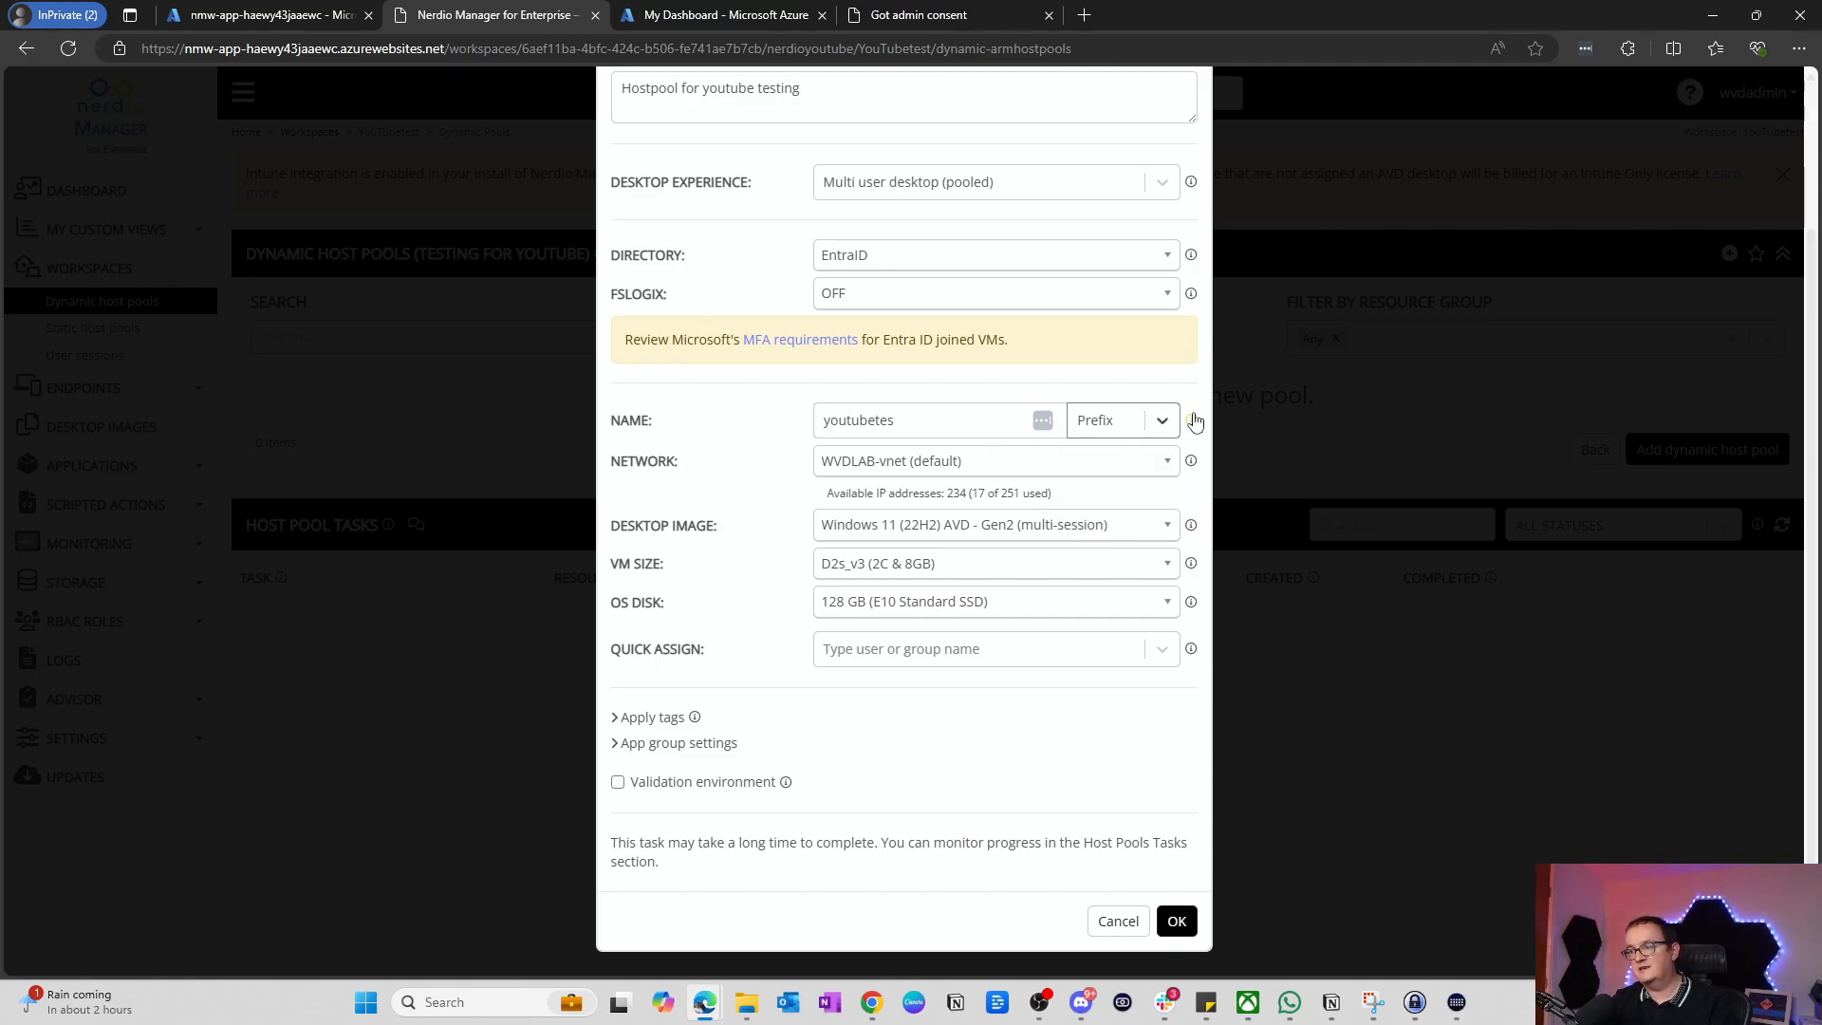
pyautogui.moveTo(1193, 417)
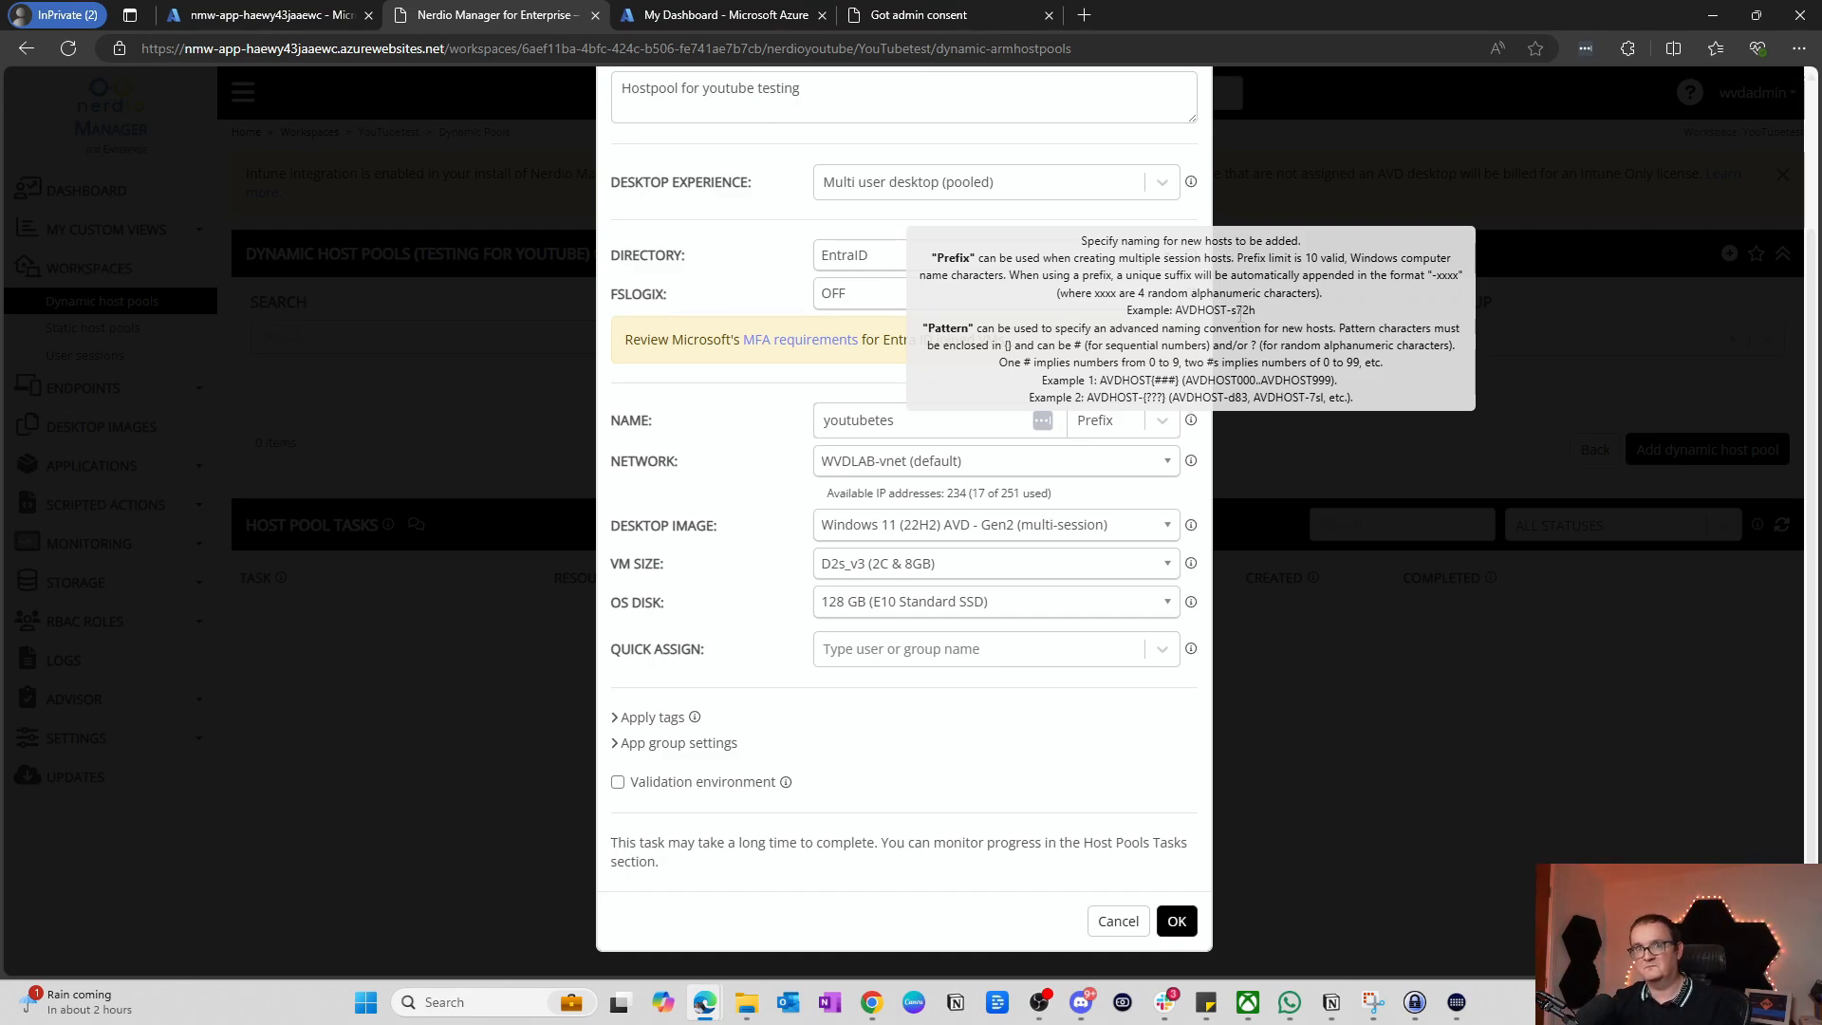
pyautogui.click(1091, 420)
pyautogui.click(1101, 497)
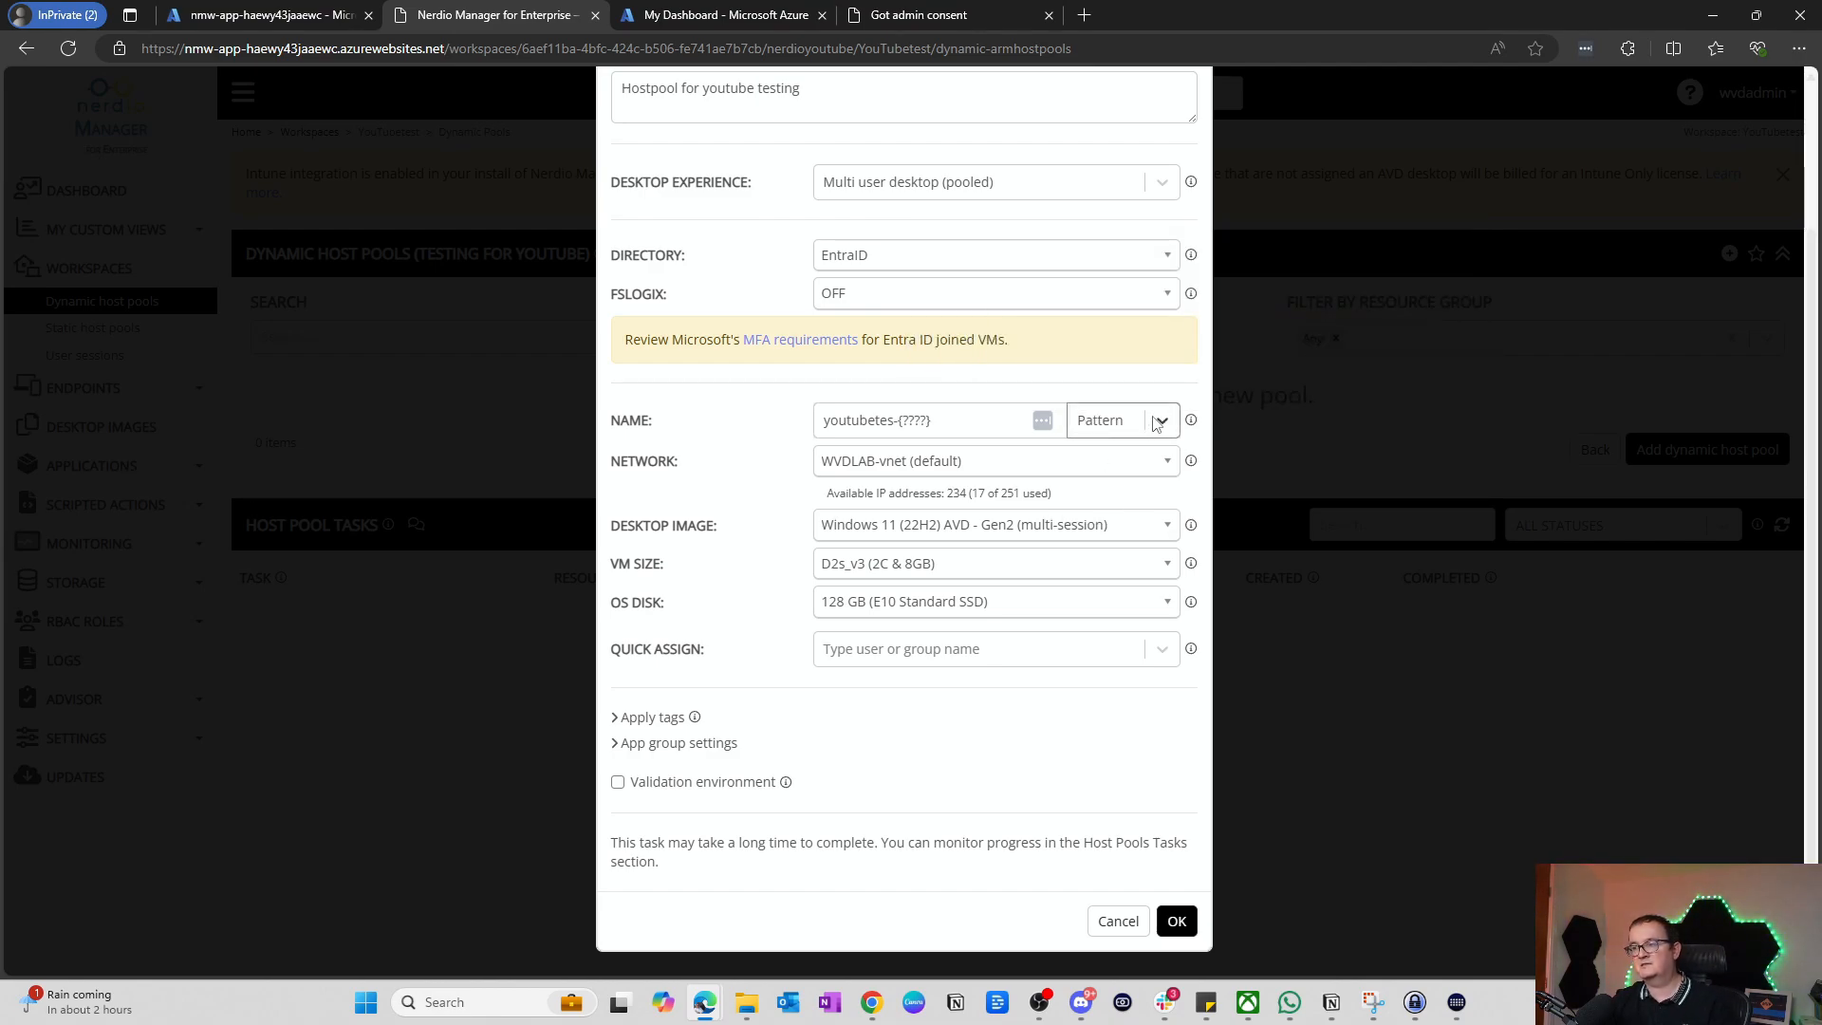
pyautogui.click(899, 418)
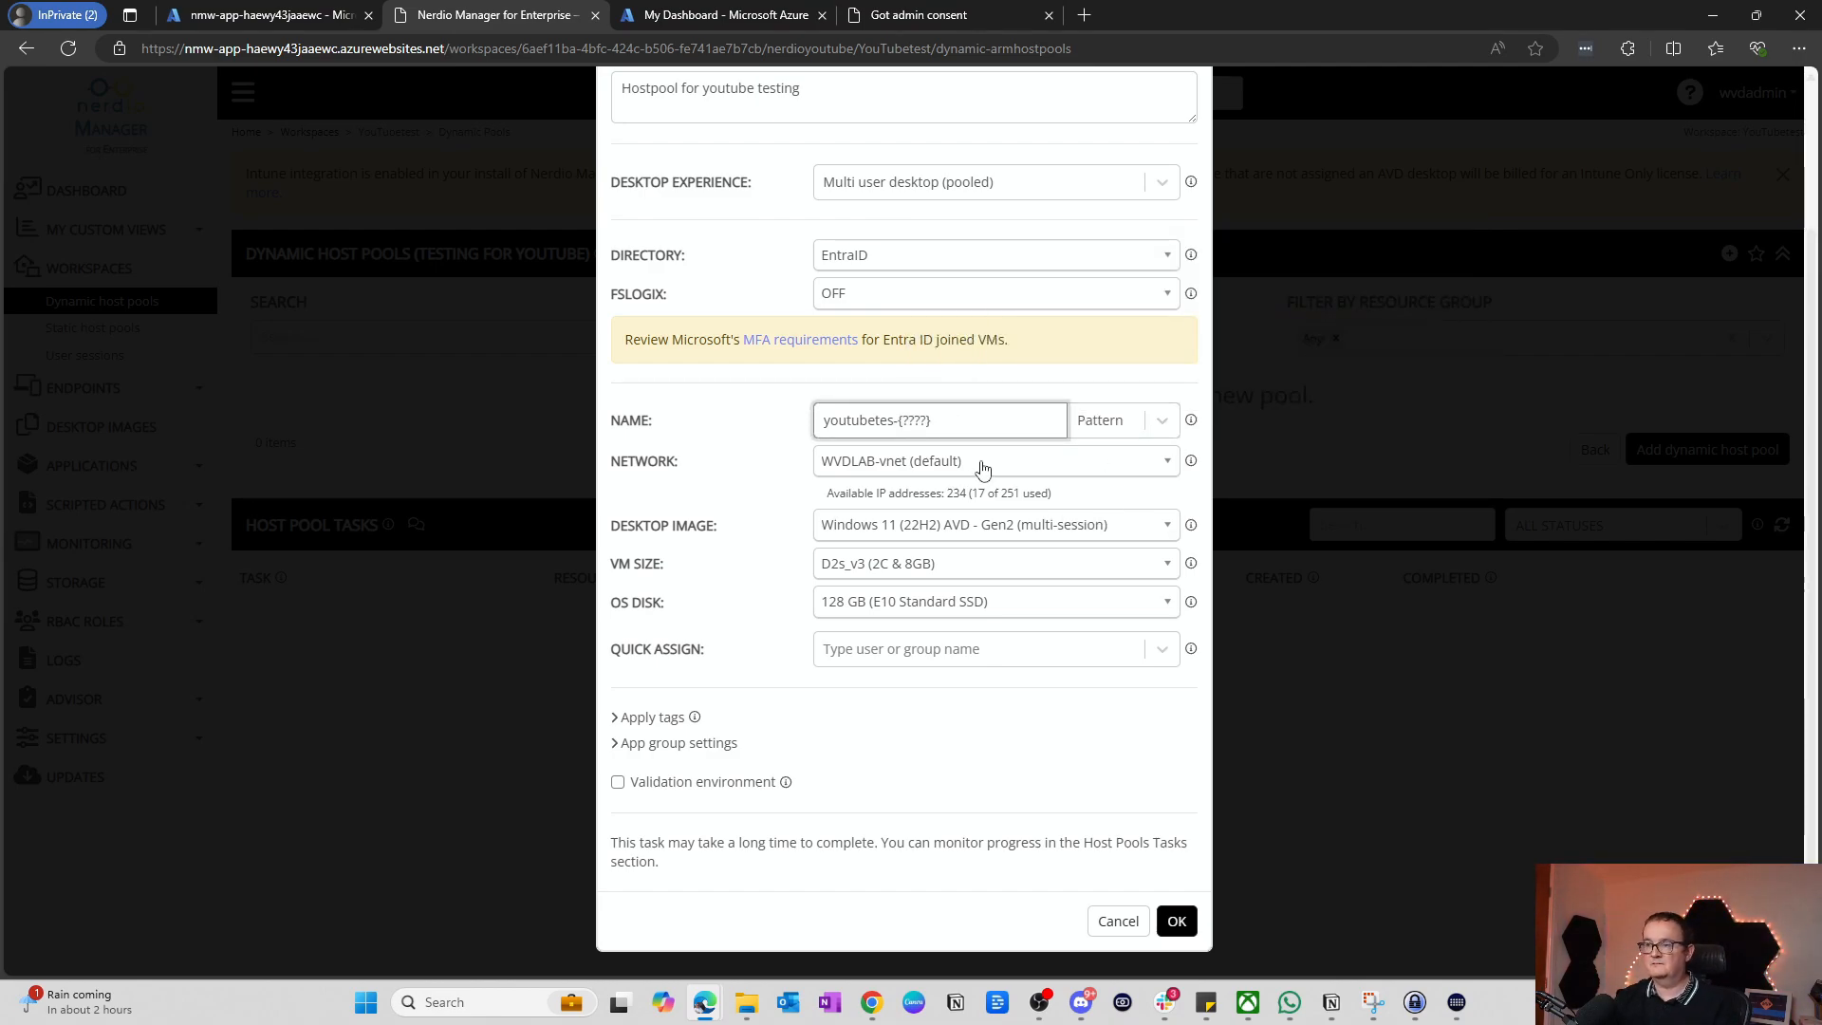
pyautogui.press('BackSpace')
pyautogui.press('BackSpace')
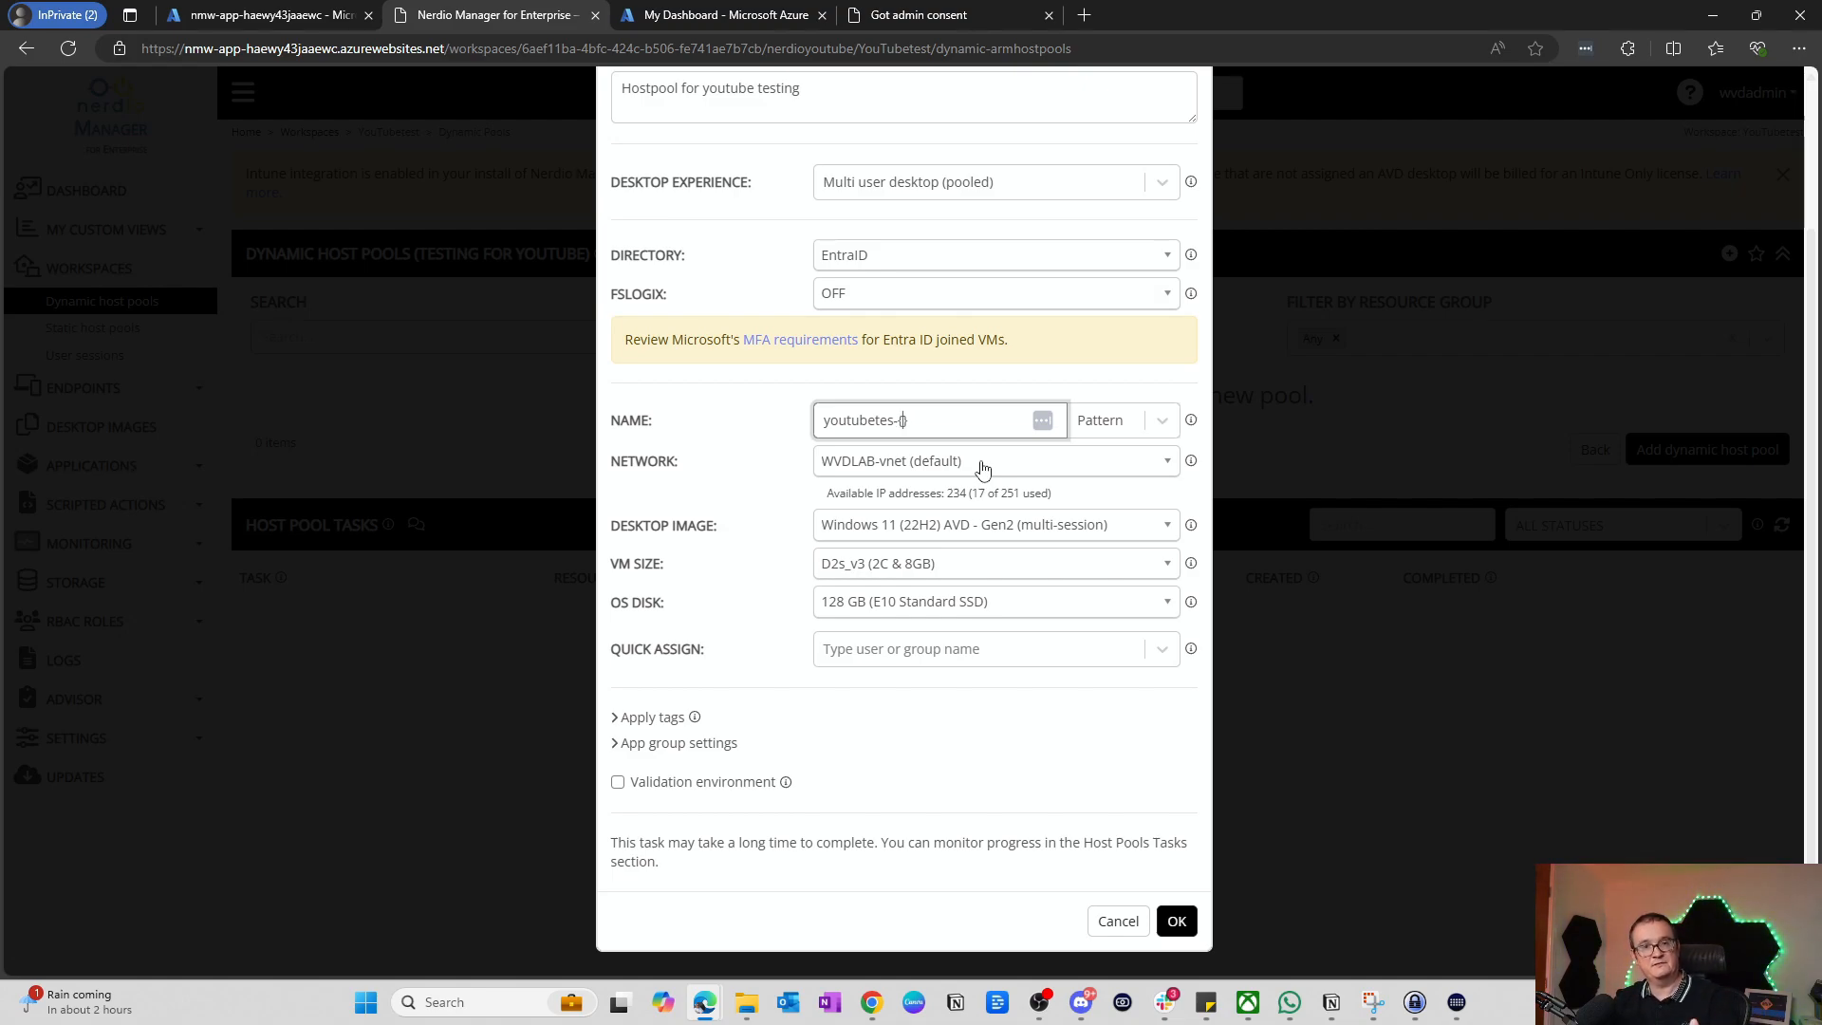
pyautogui.write('##')
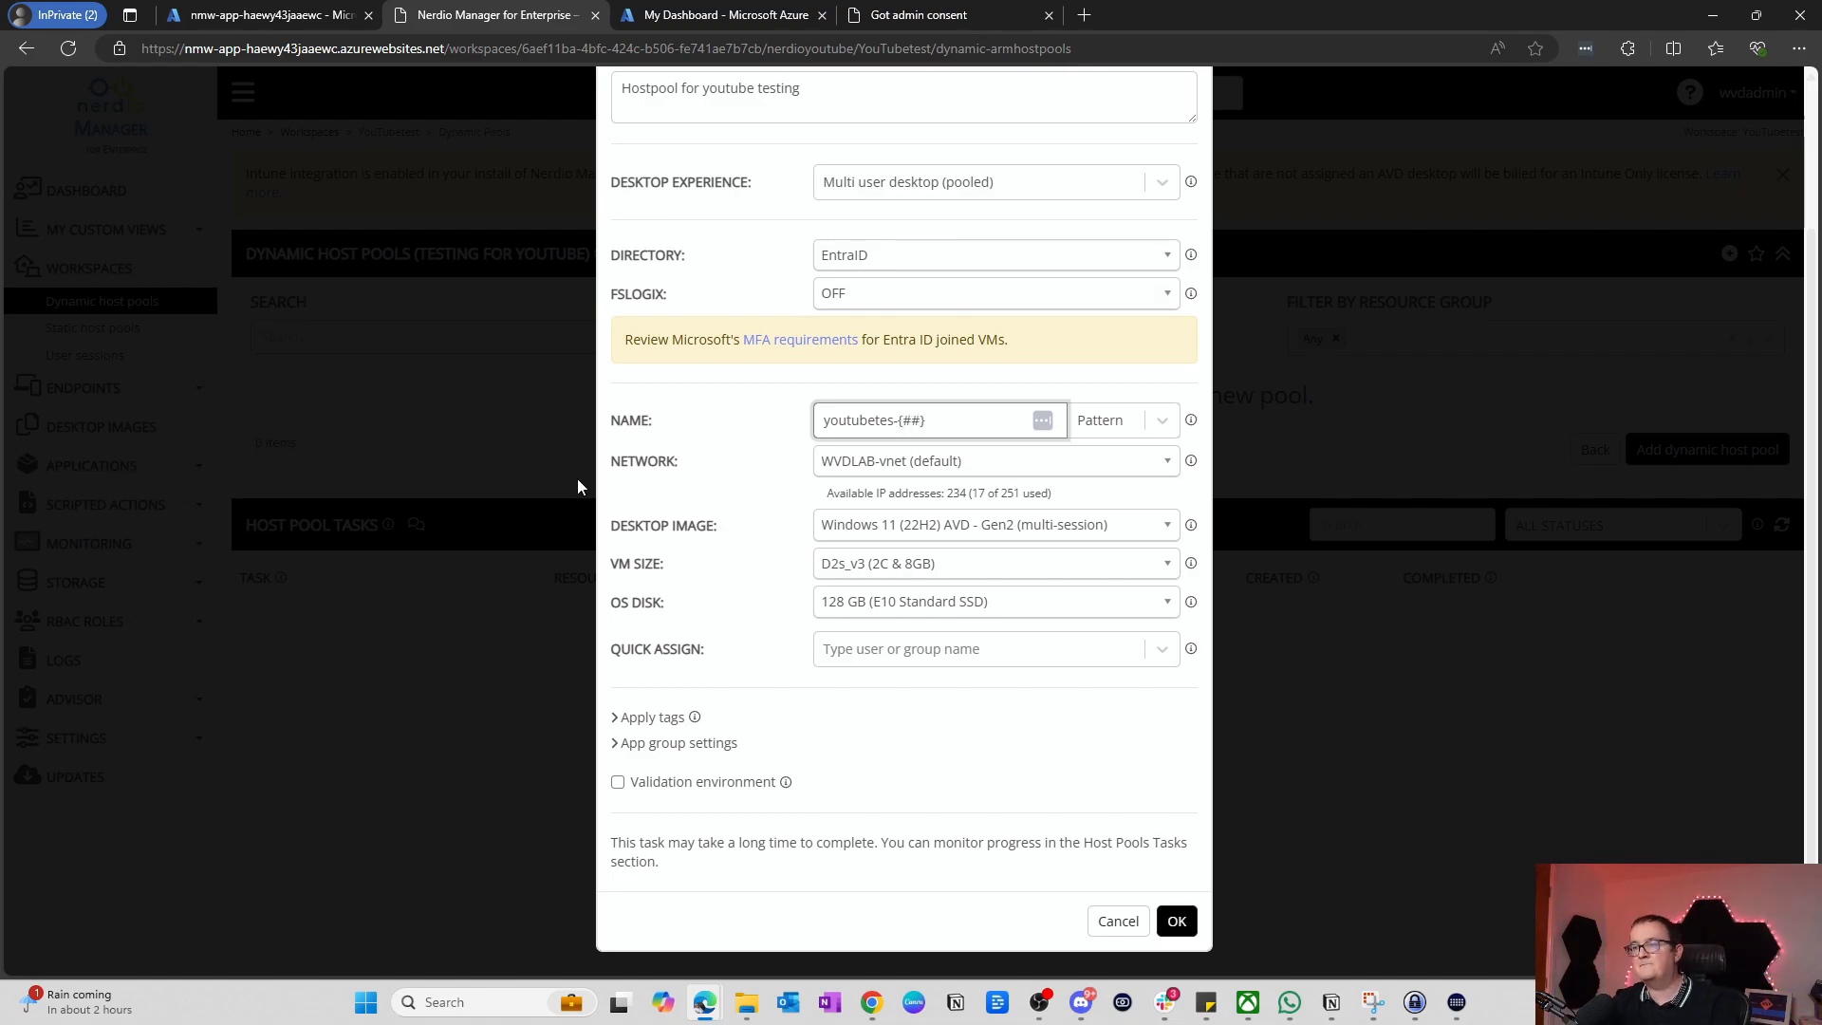
pyautogui.click(742, 446)
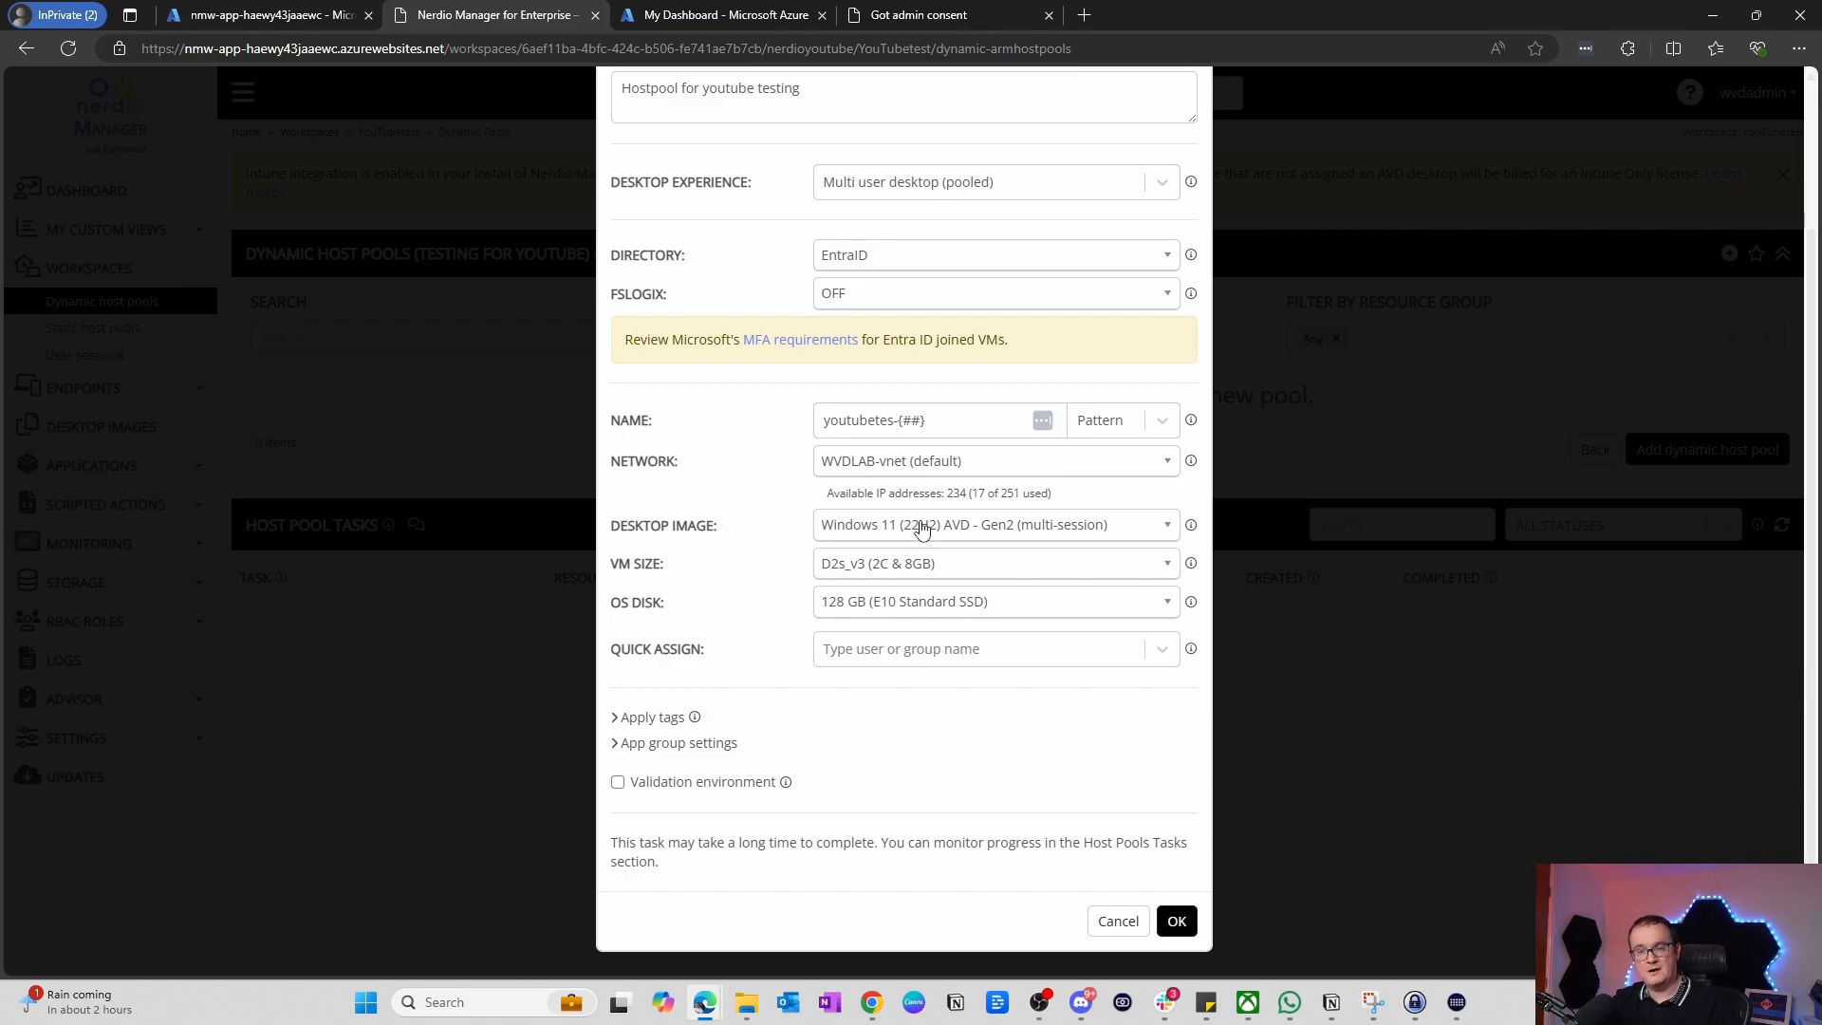
# Step: Choose the D4ds_v5 (4C & 16GB) VM size
pyautogui.click(869, 569)
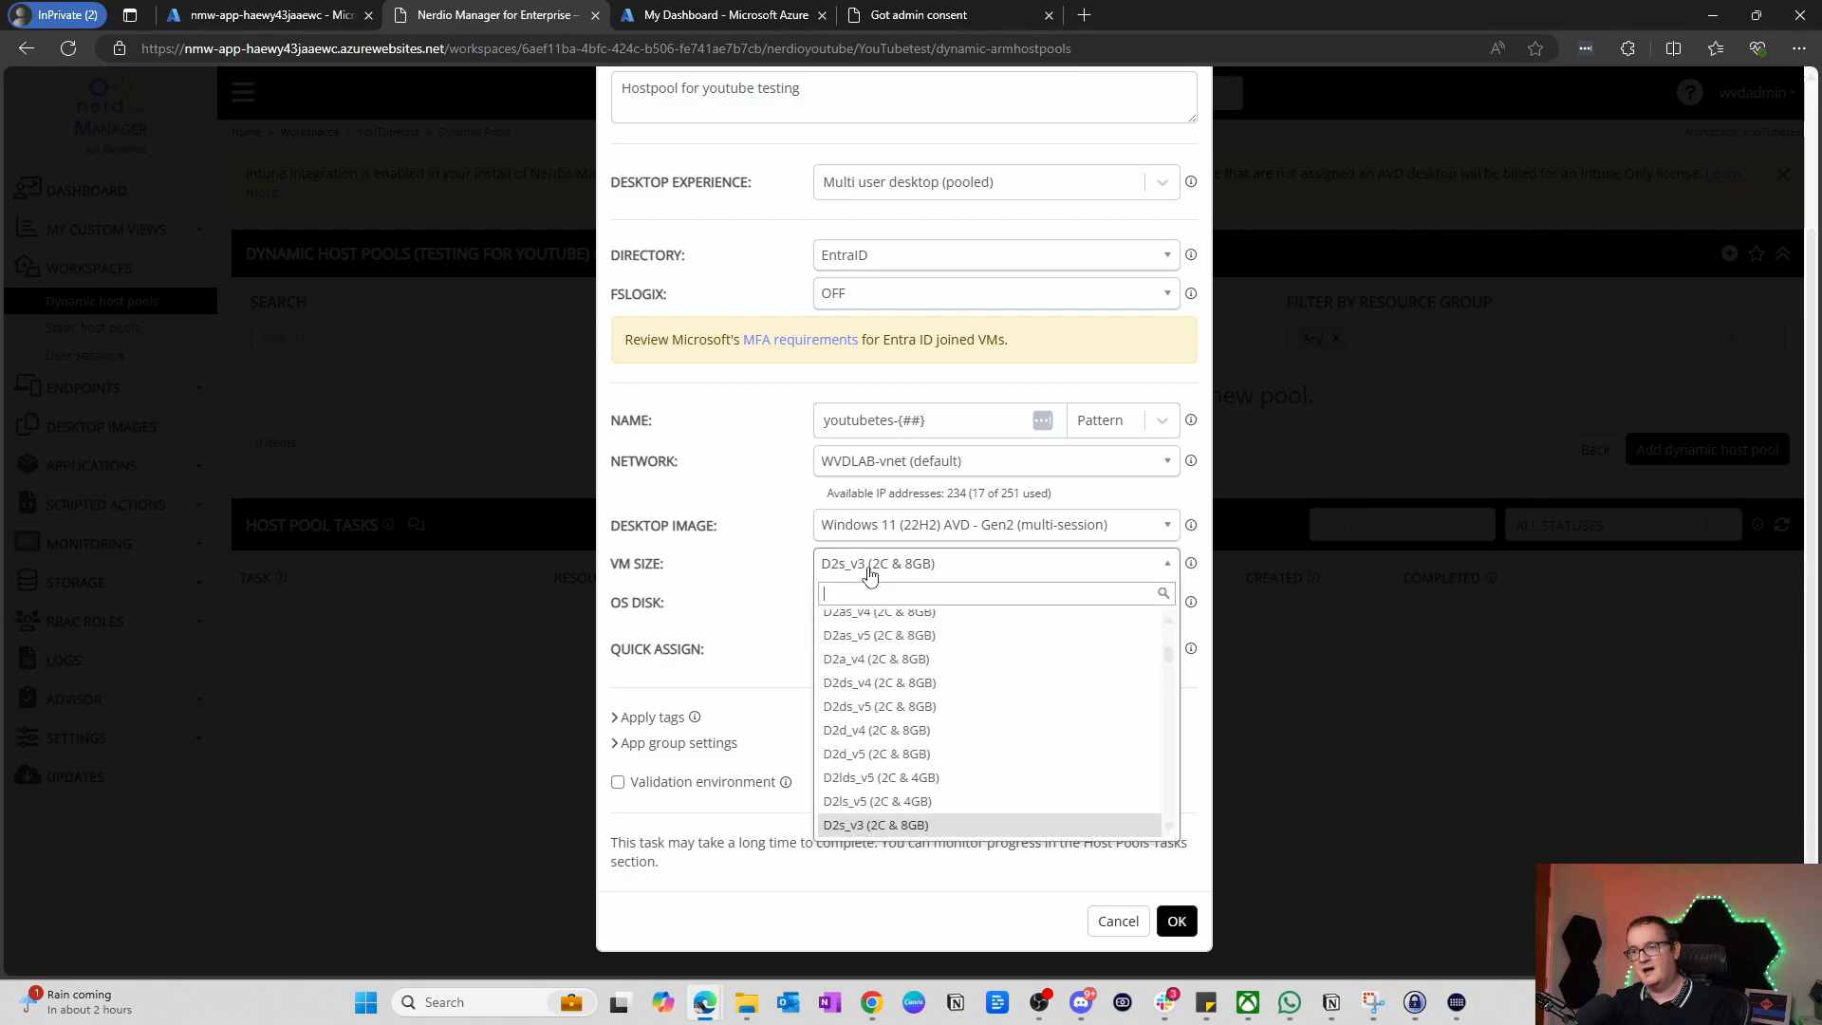
pyautogui.write('v5')
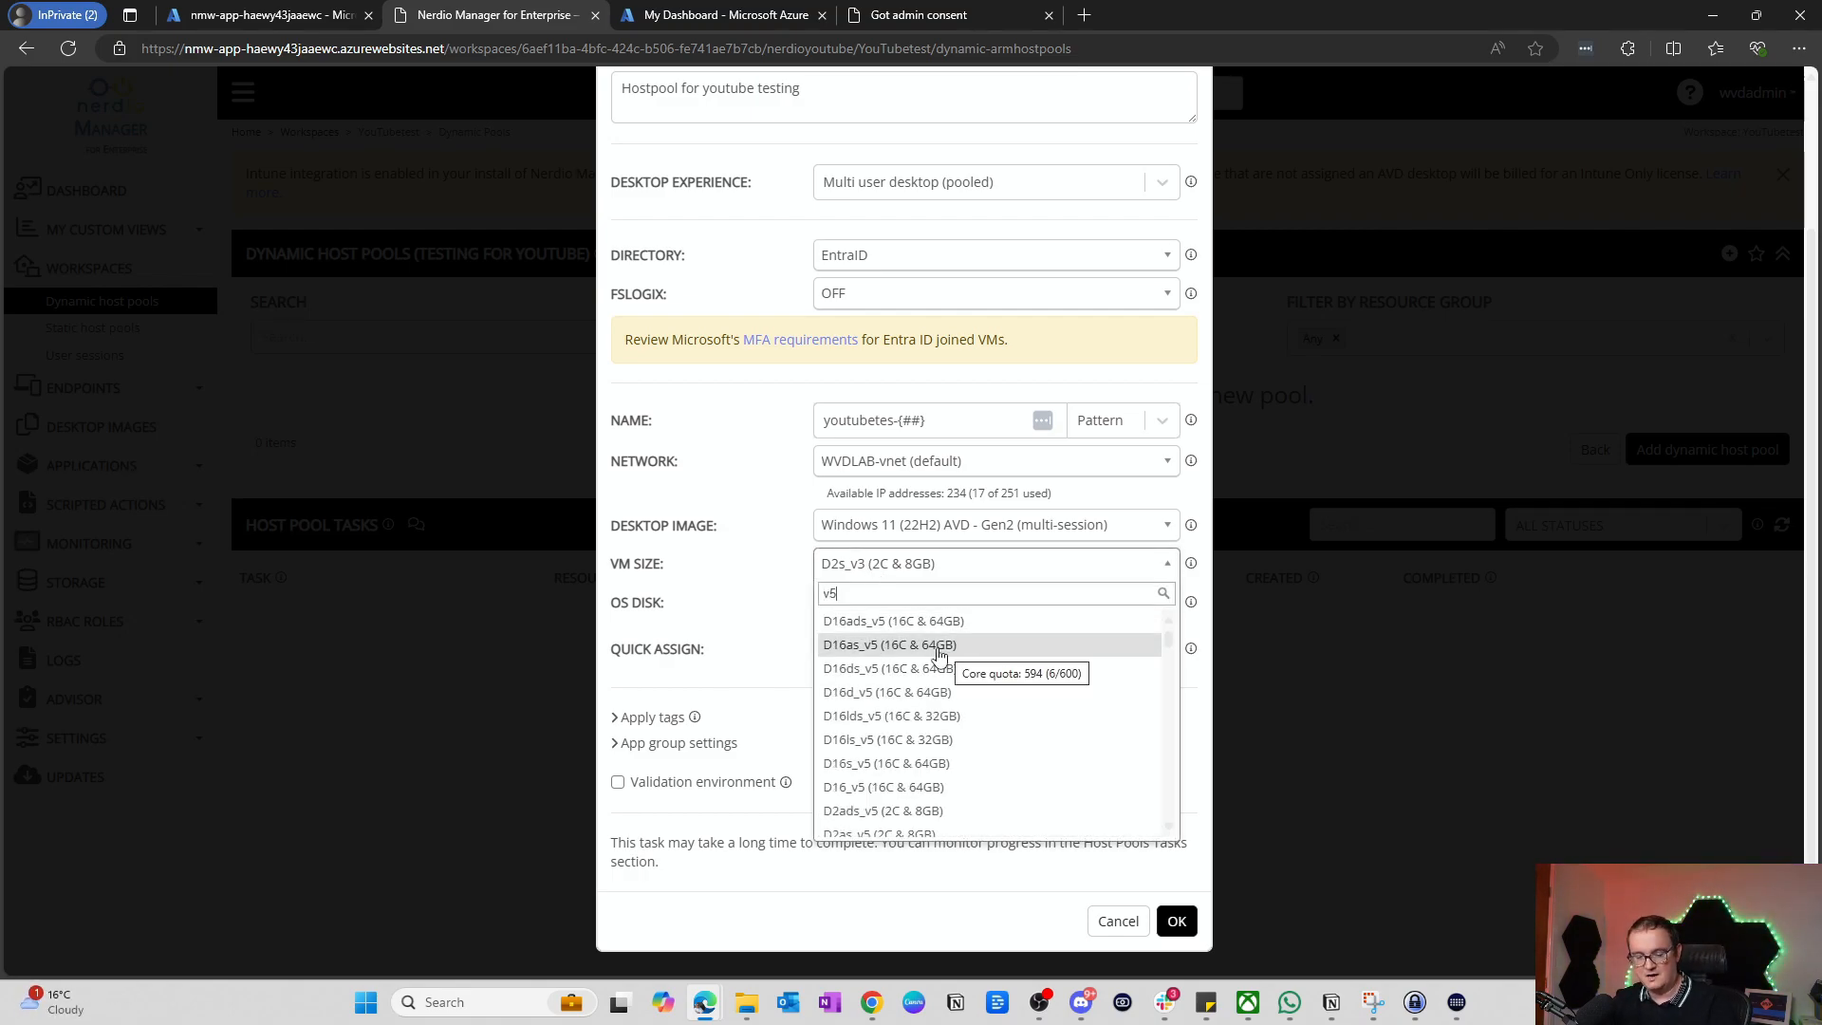
pyautogui.press('BackSpace')
pyautogui.press('BackSpace')
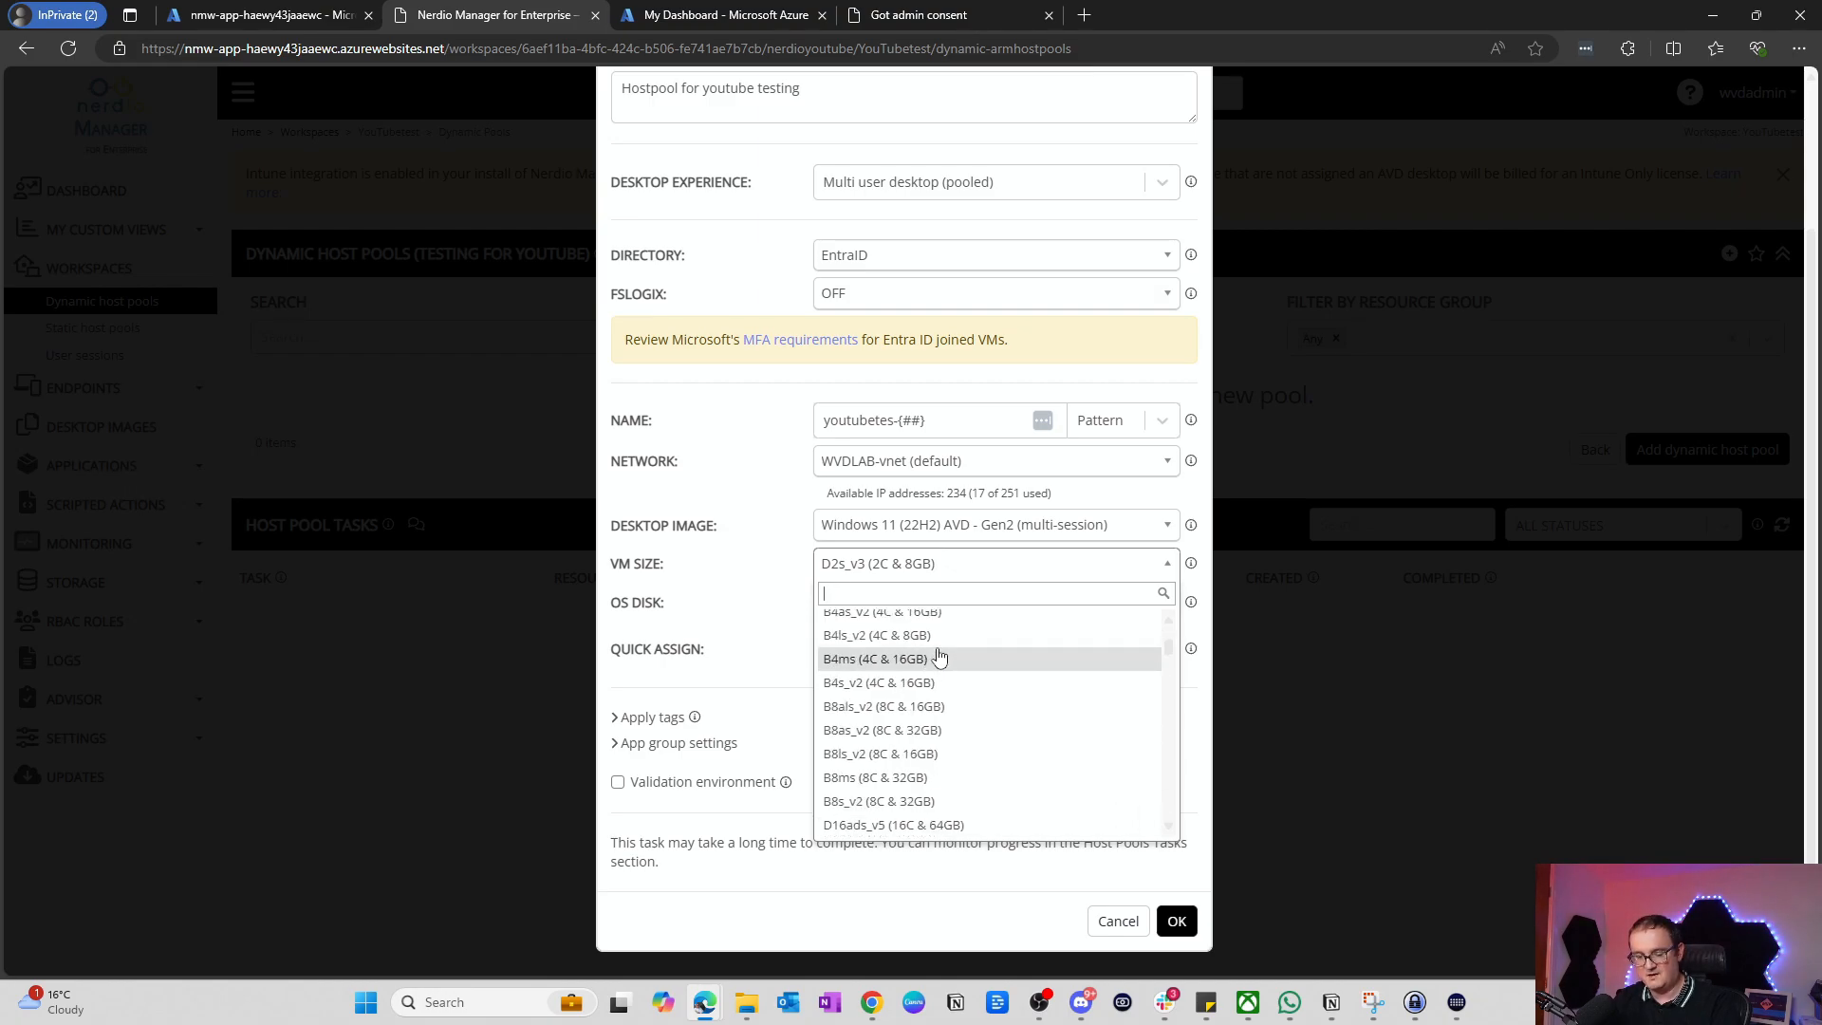
pyautogui.write('d2')
pyautogui.press('BackSpace')
pyautogui.write('4')
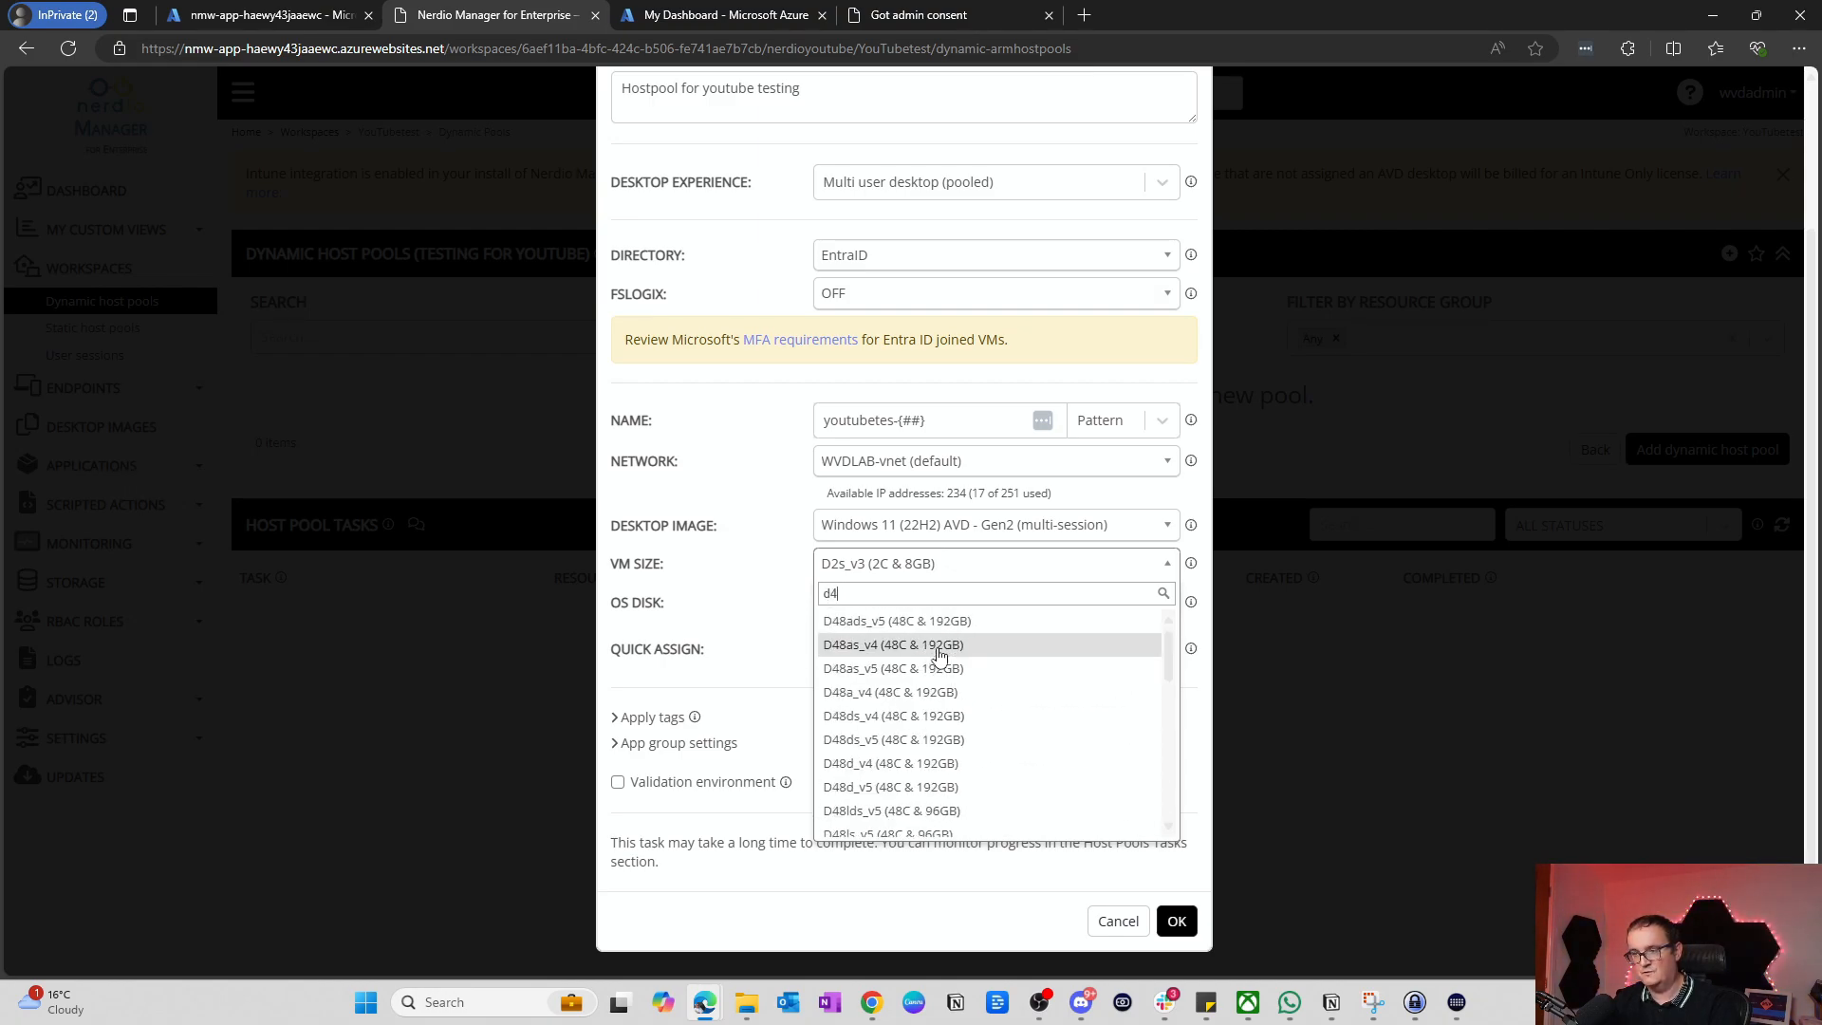
pyautogui.scroll(-5, 940, 654)
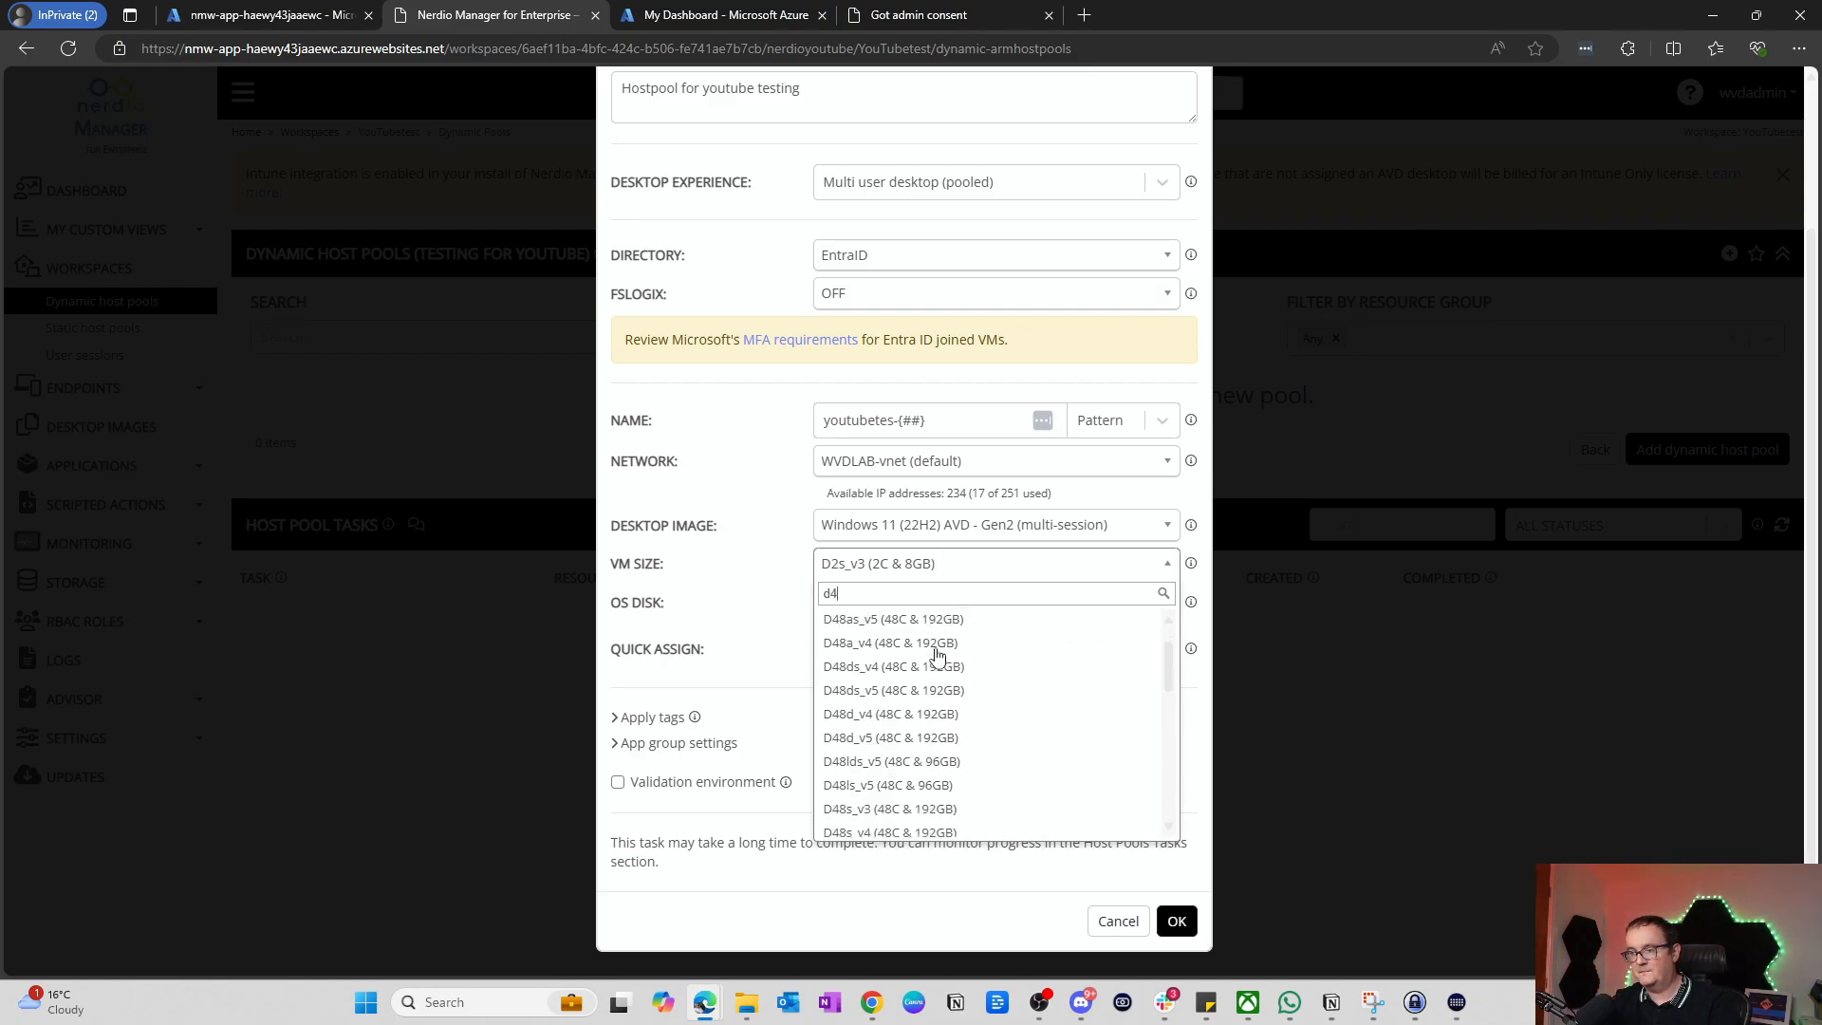
pyautogui.scroll(2, 937, 657)
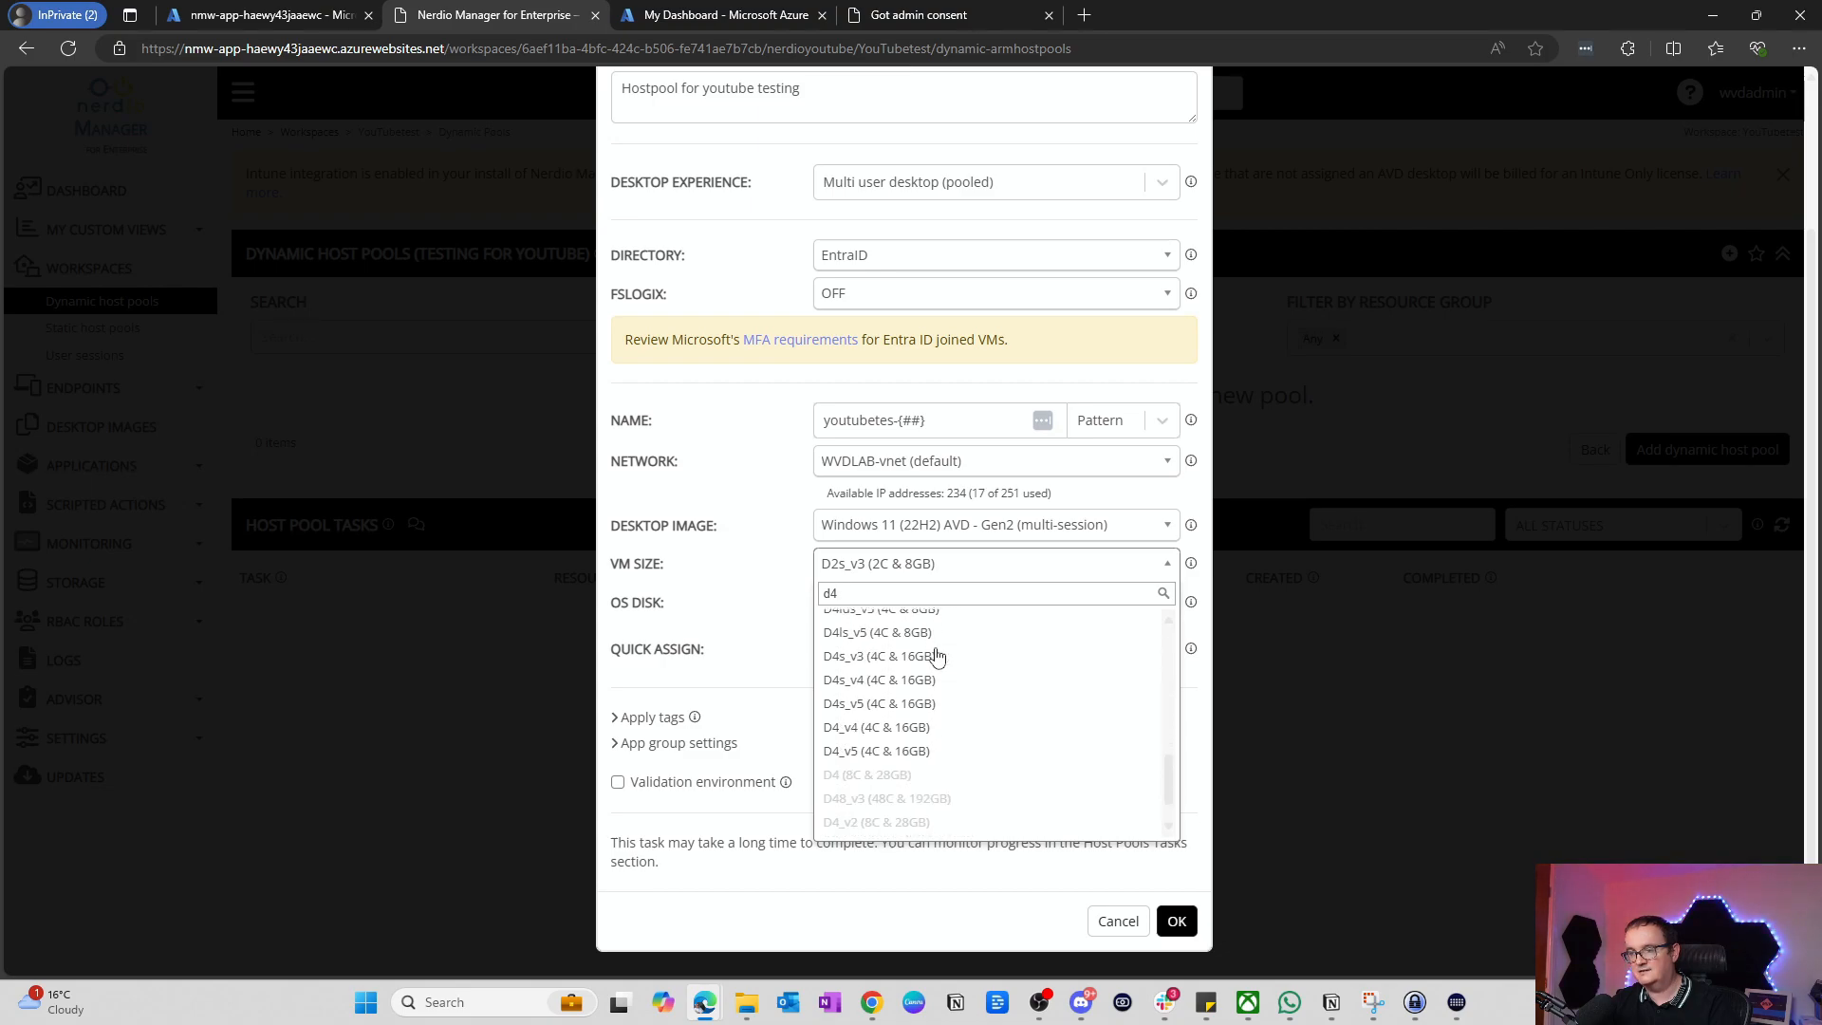
pyautogui.scroll(2, 937, 662)
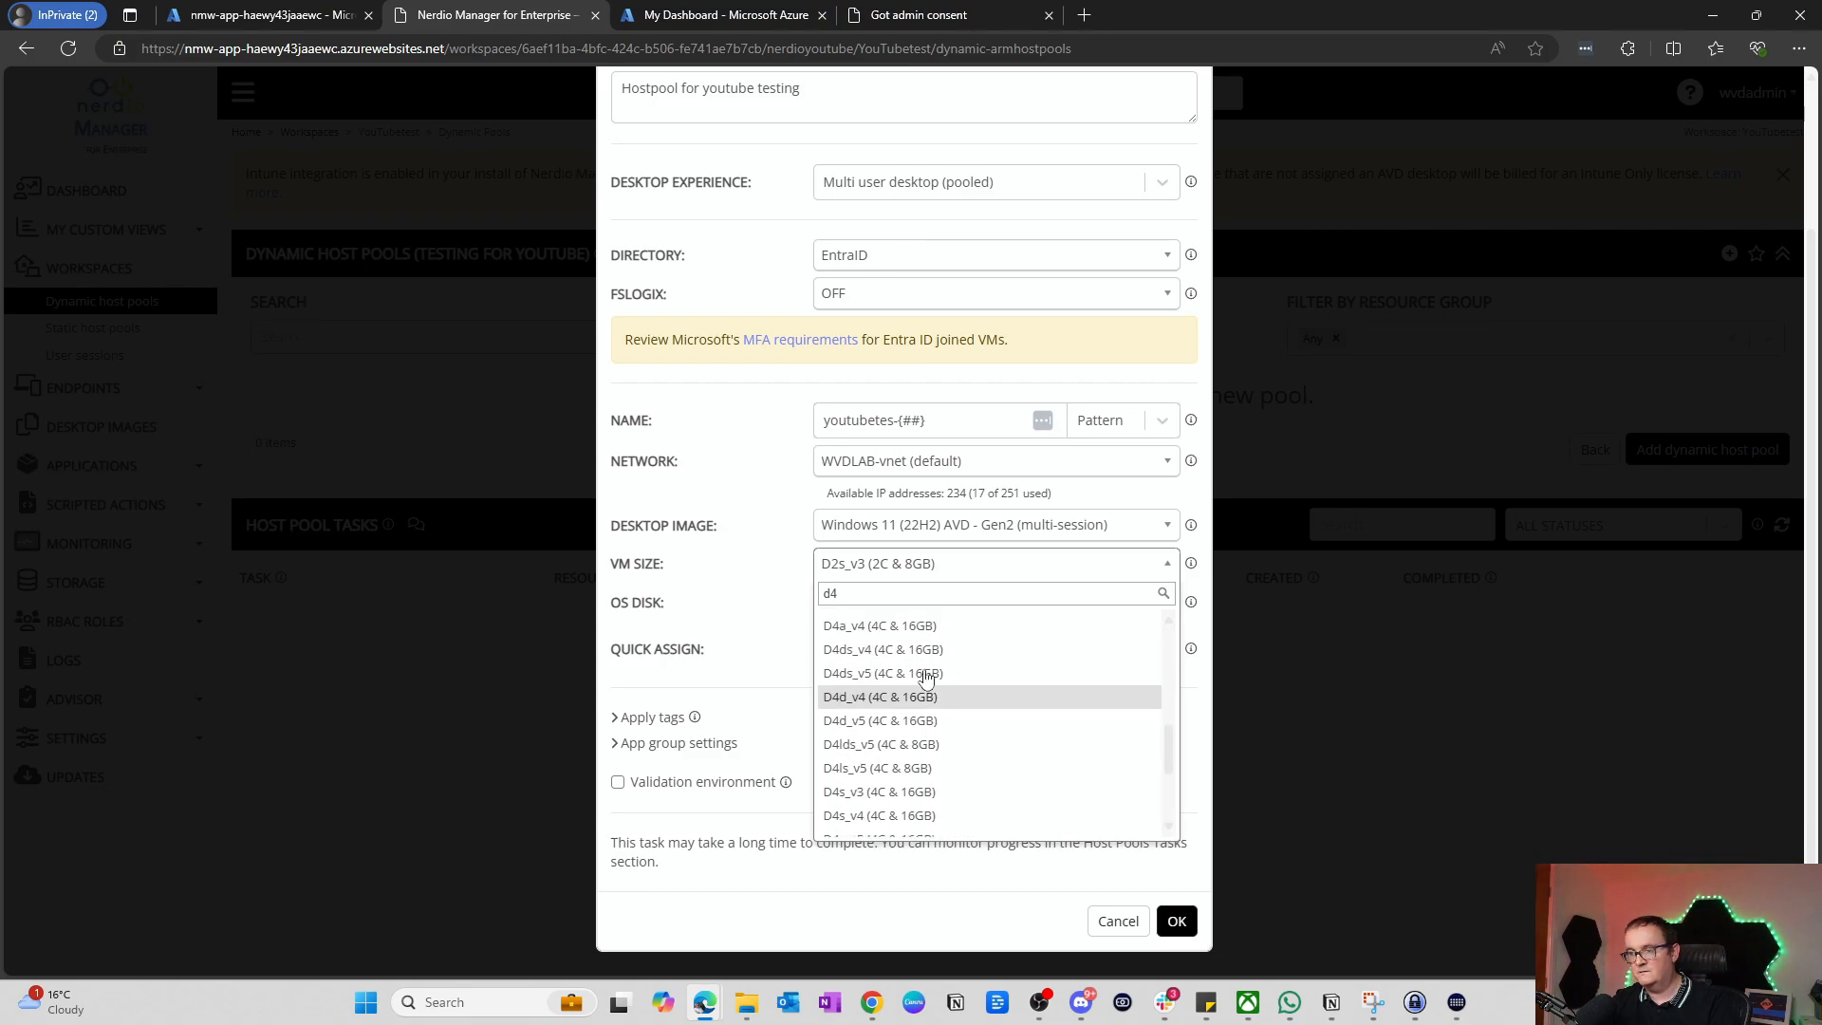
pyautogui.click(899, 715)
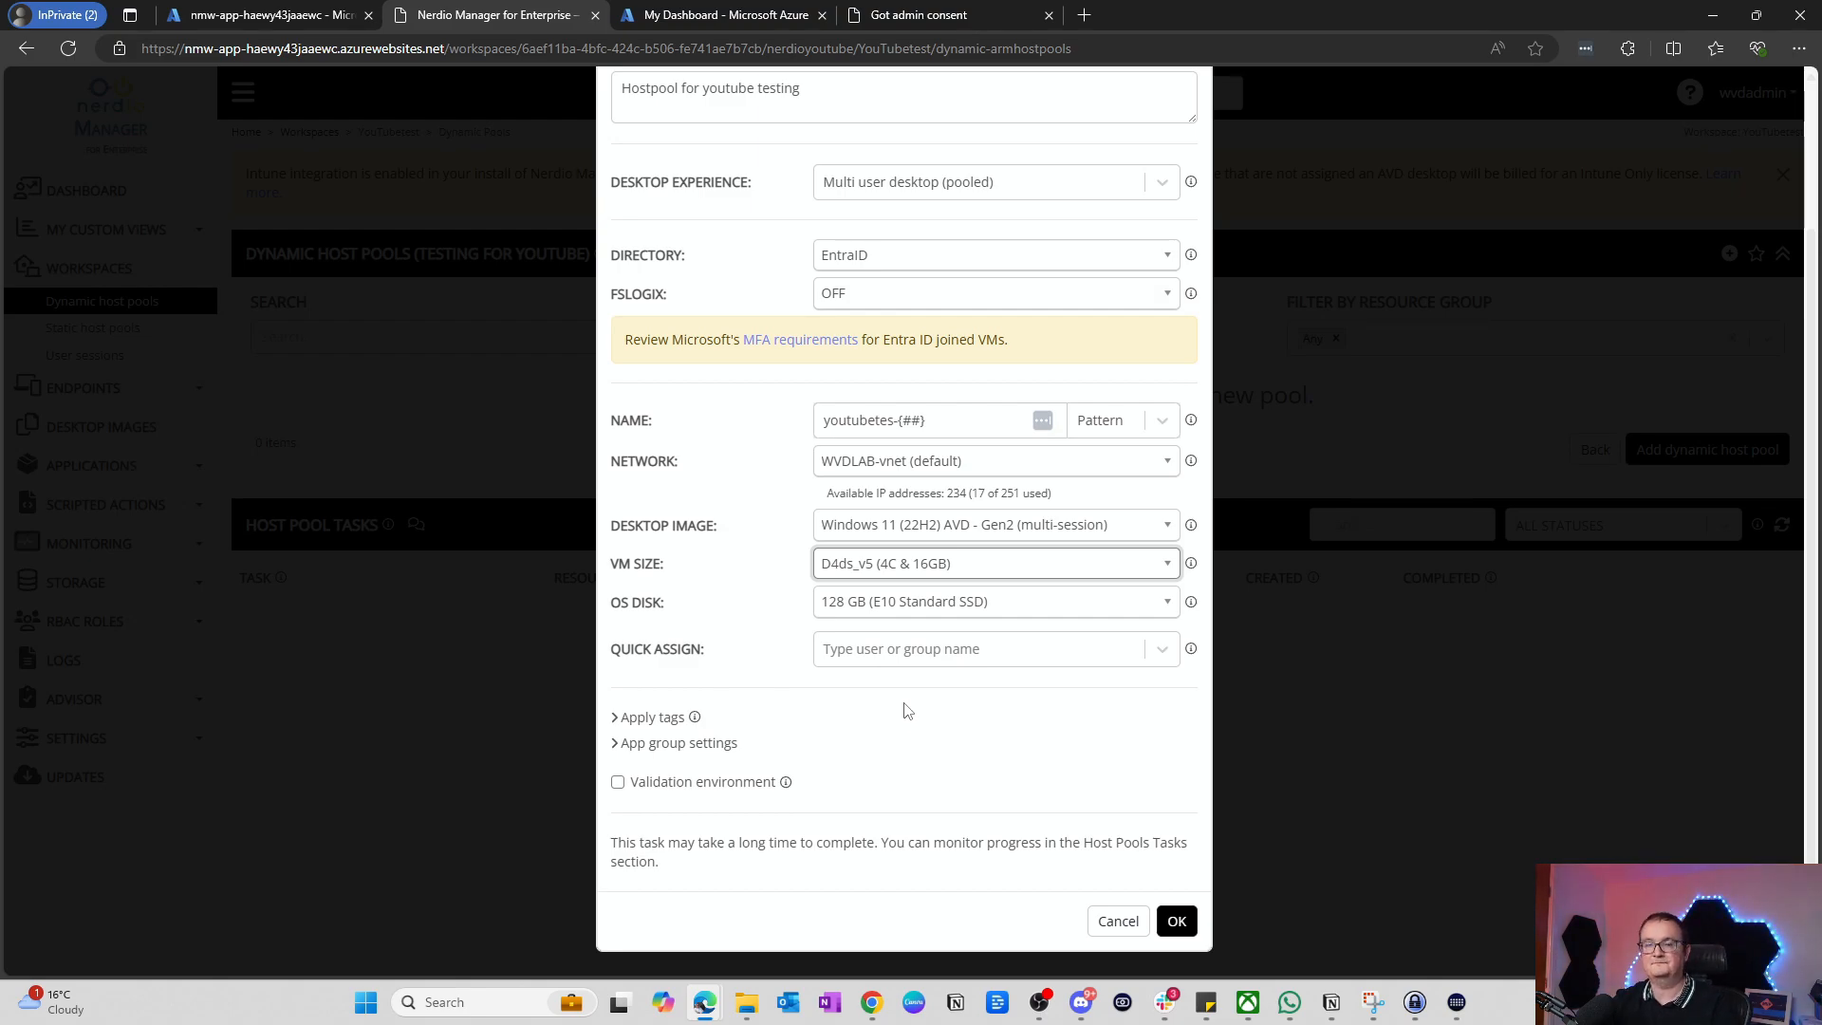
# Step: Choose the 128 GB (P10 Premium SSD) OS disk
pyautogui.click(906, 609)
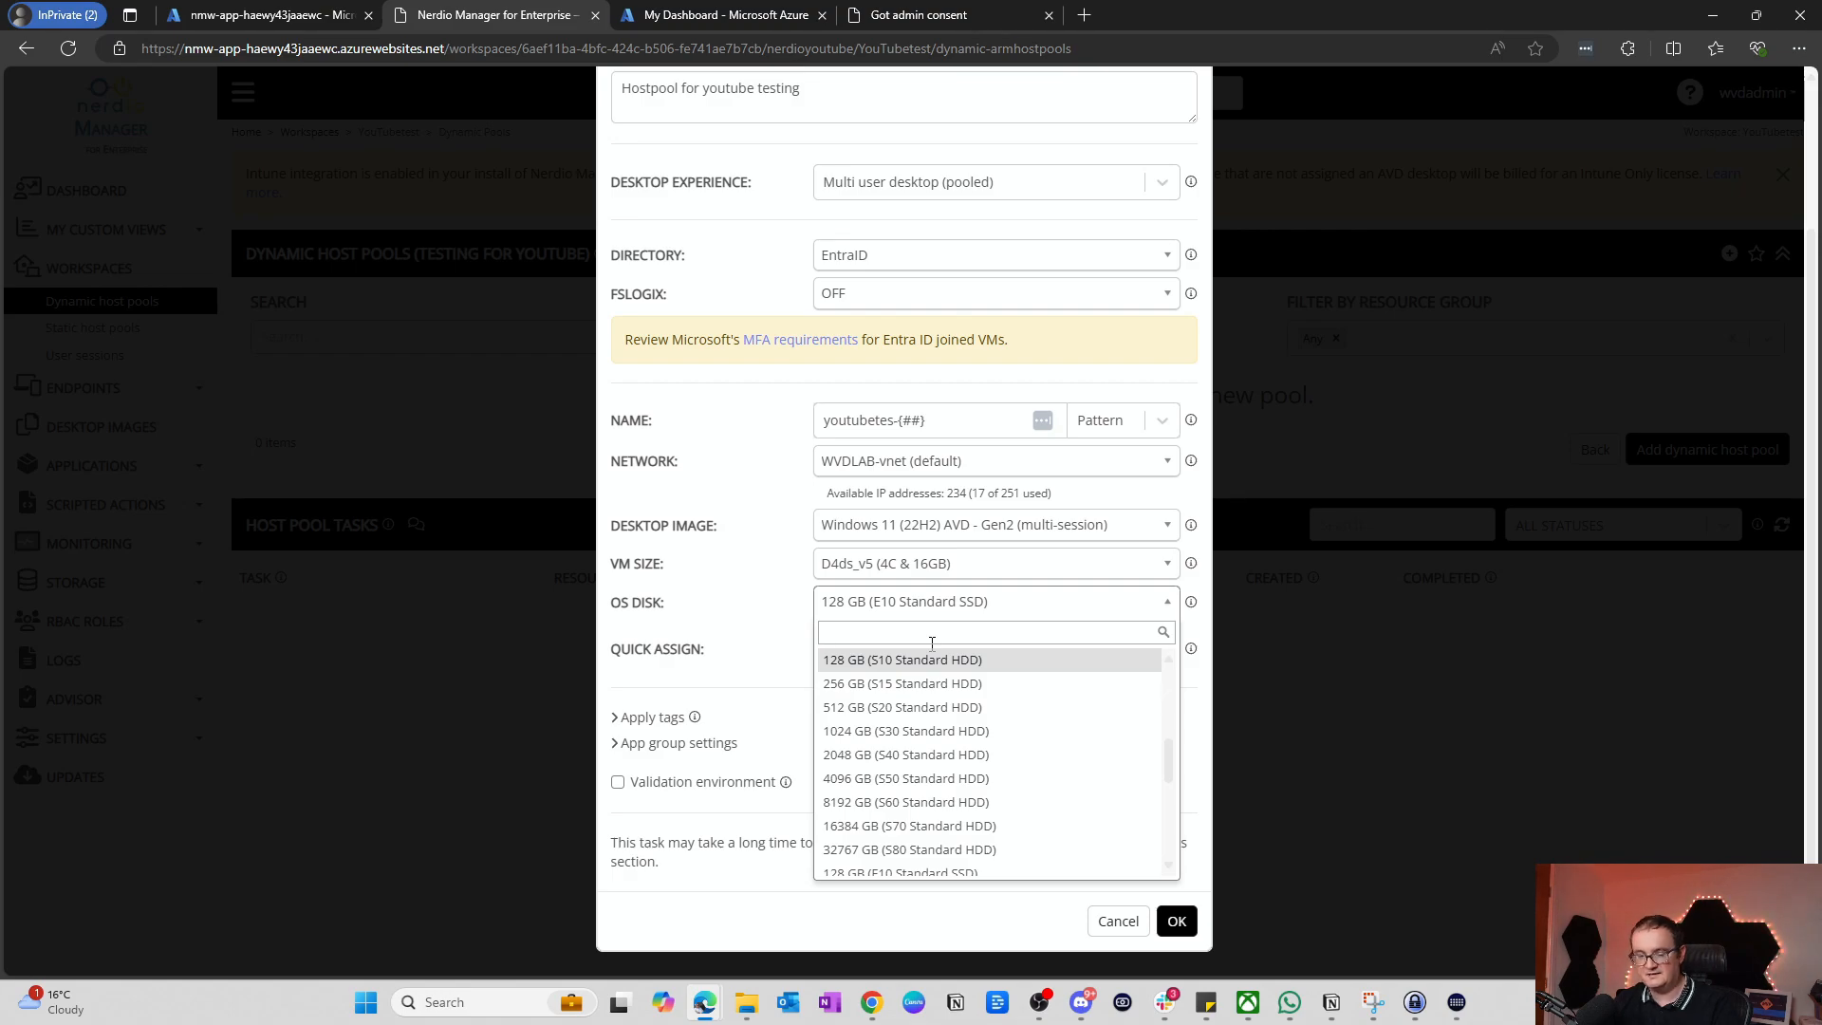
pyautogui.write('128g')
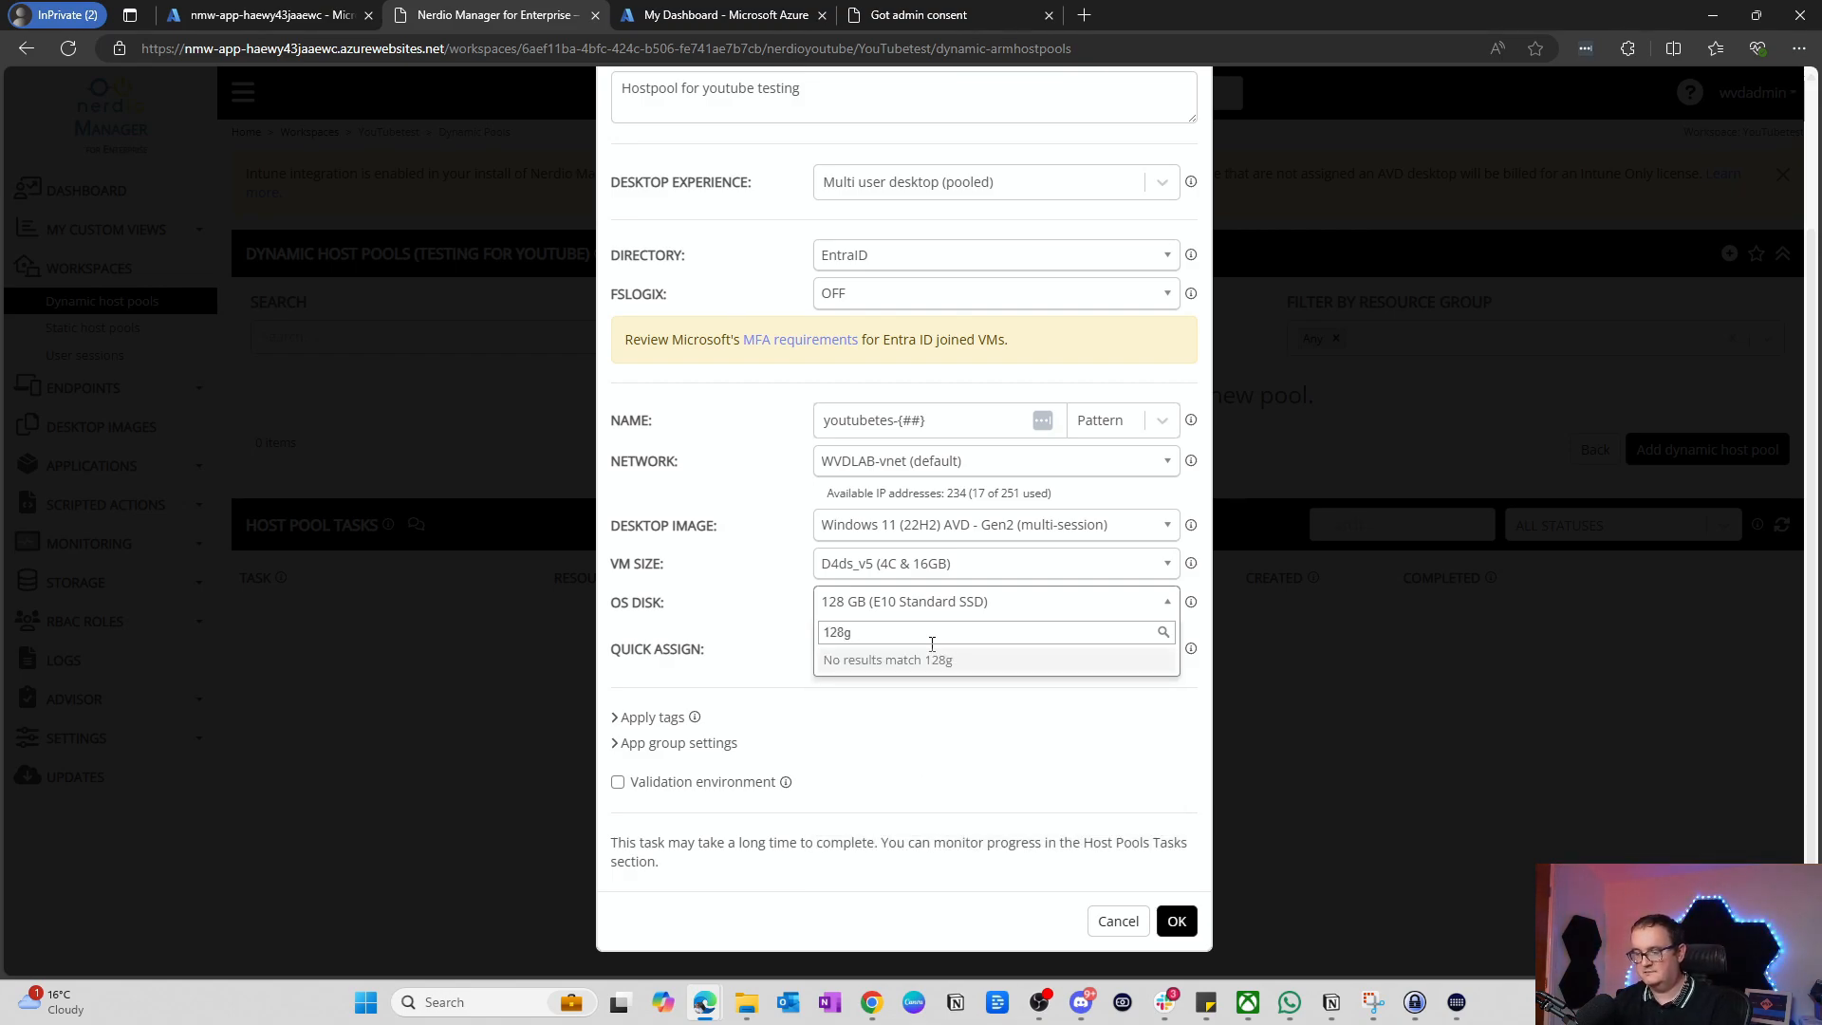
pyautogui.press('BackSpace')
pyautogui.press('BackSpace')
pyautogui.press('BackSpace')
pyautogui.press('BackSpace')
pyautogui.write('prem')
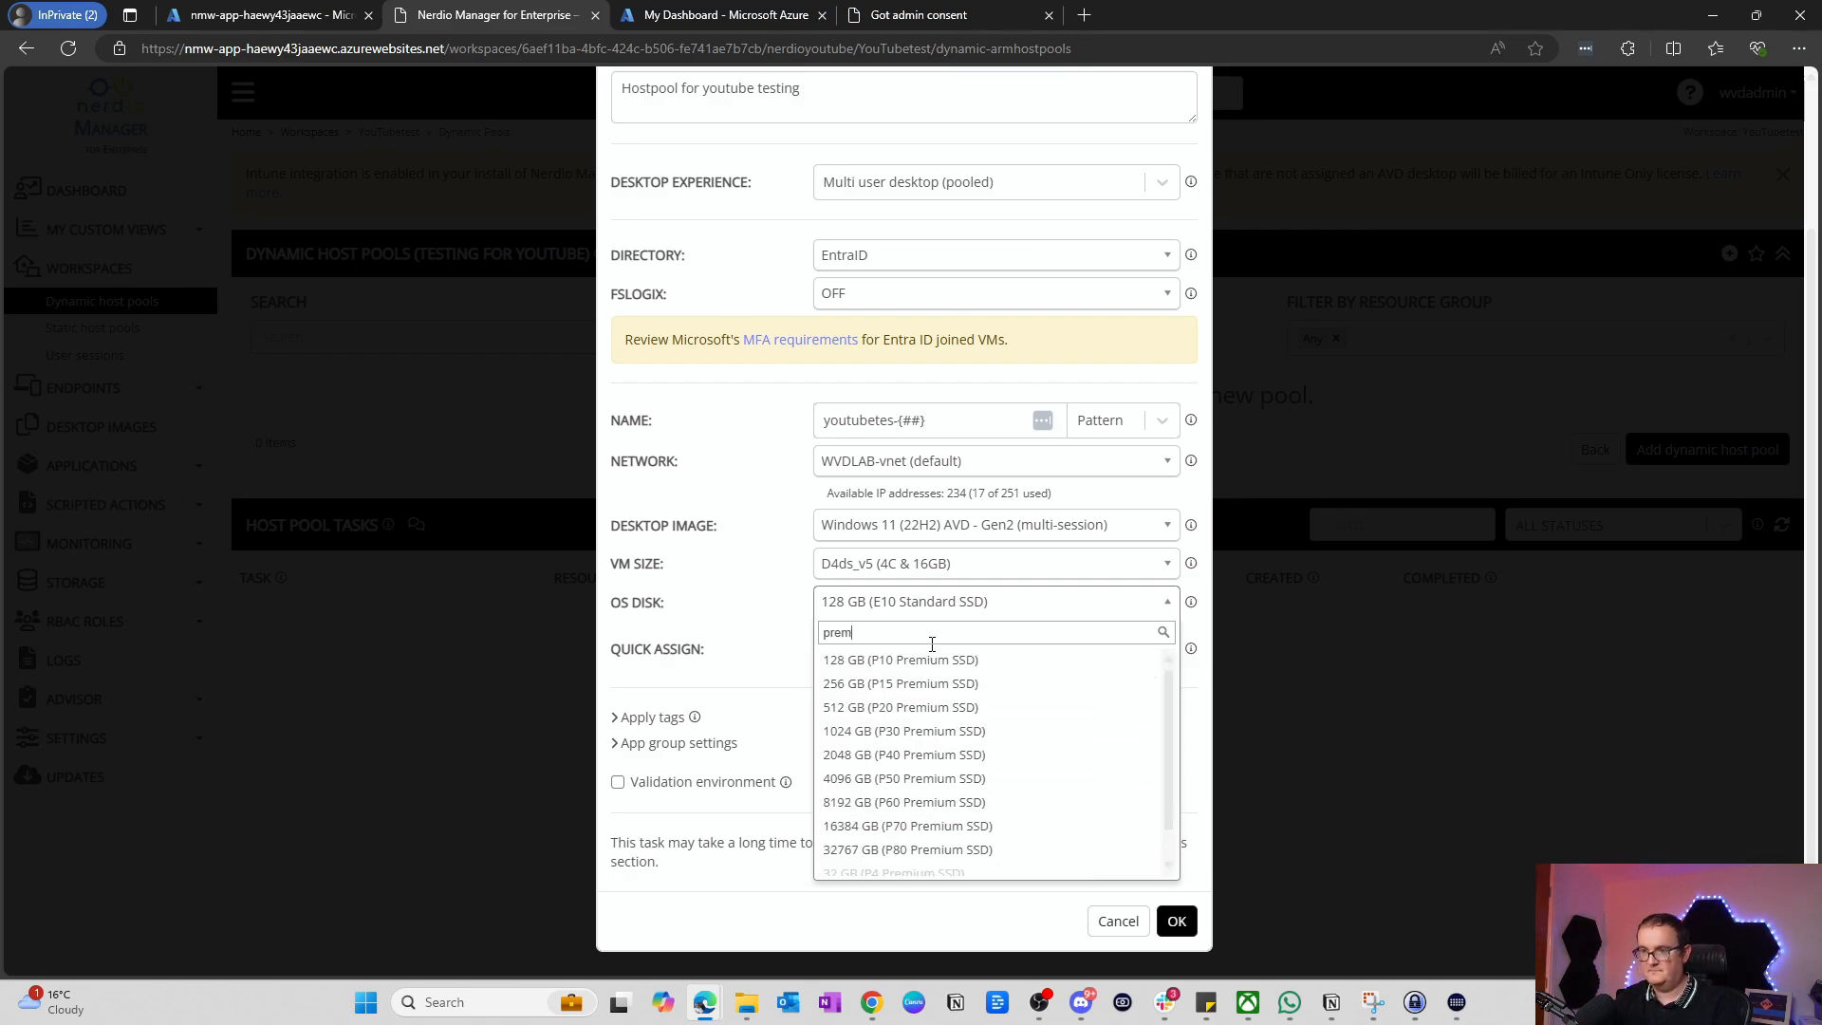
pyautogui.click(926, 660)
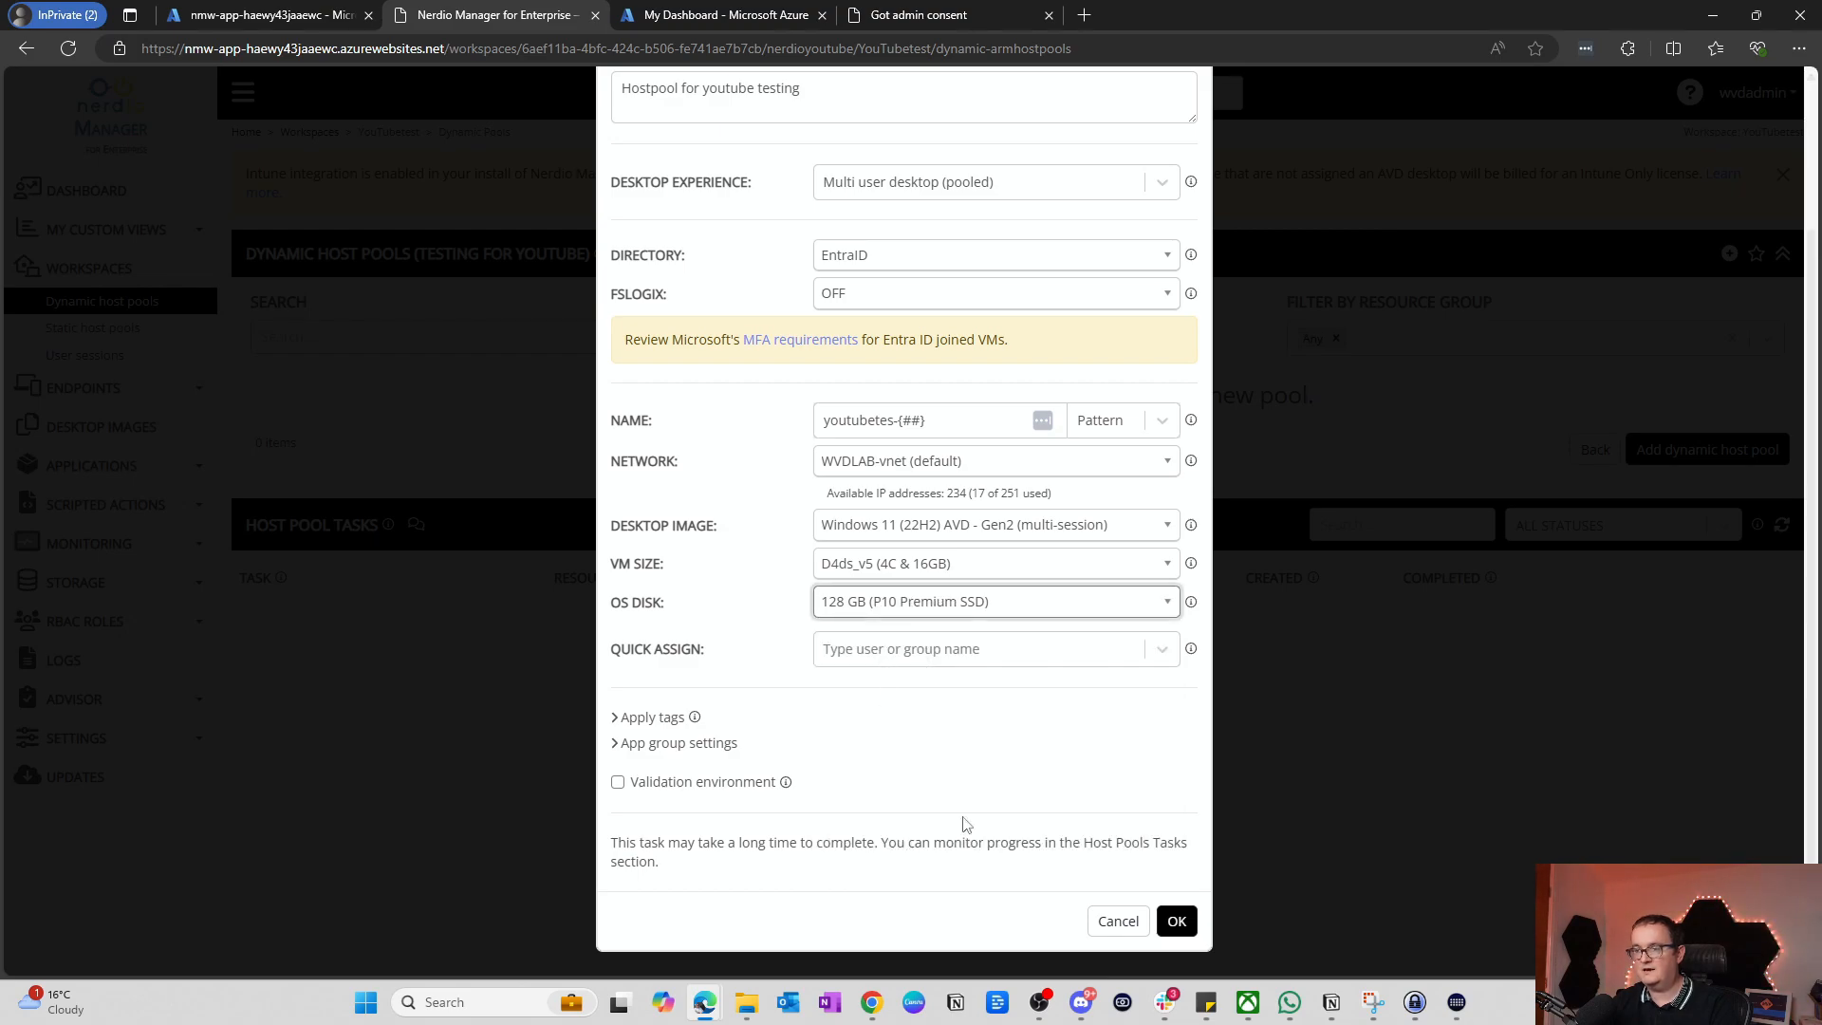
pyautogui.click(936, 663)
# Step: Quick-assign the admin user to the pool and submit it for creation
pyautogui.write('w')
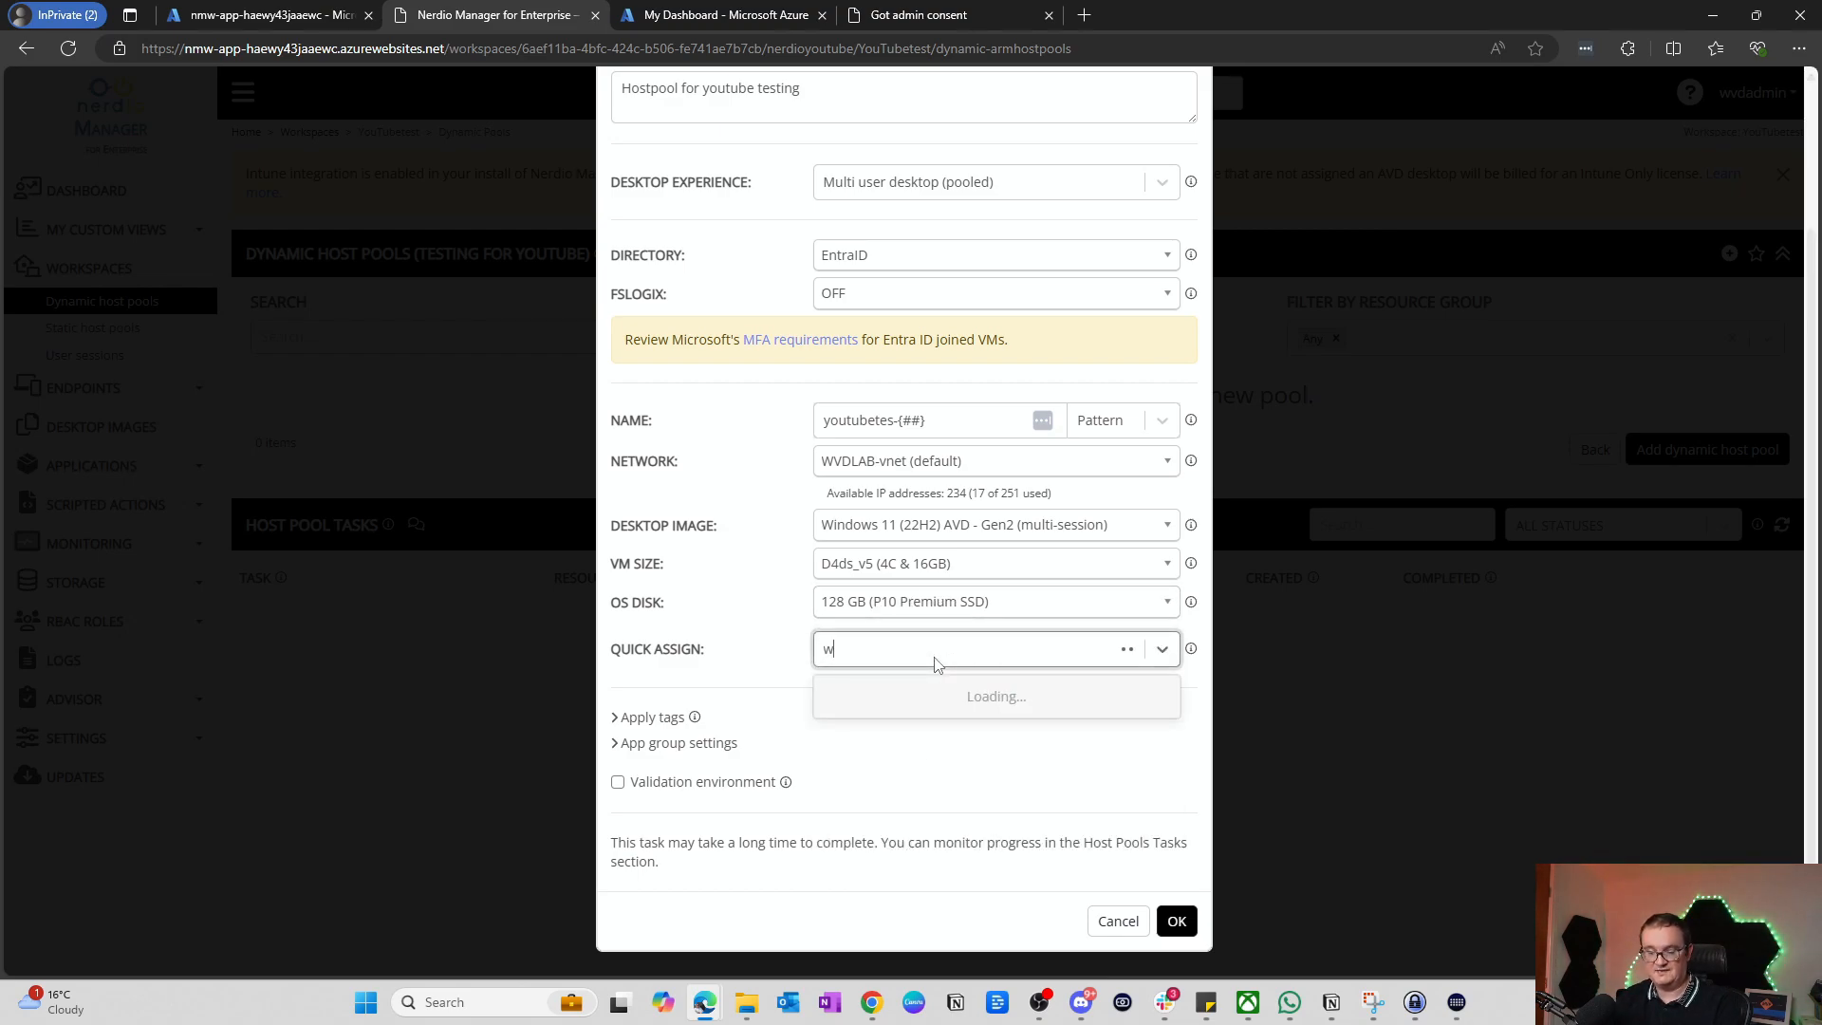
pyautogui.write('v')
pyautogui.press('BackSpace')
pyautogui.press('BackSpace')
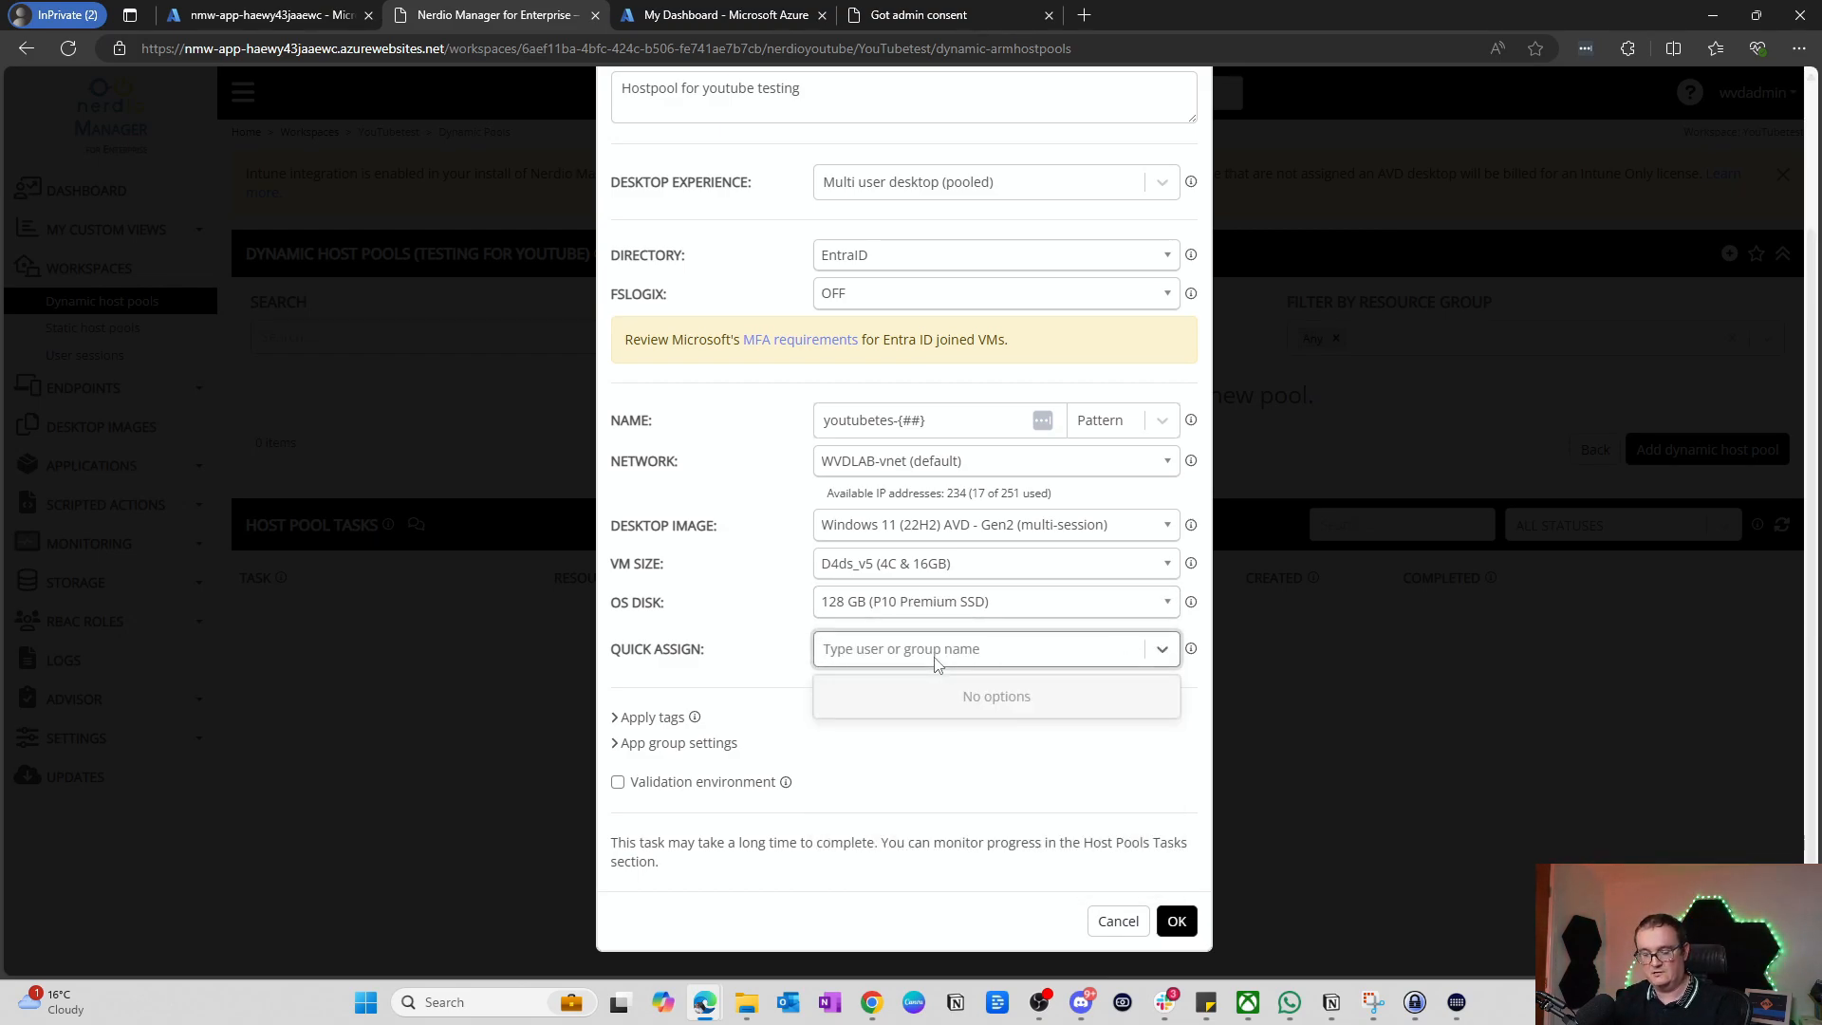
pyautogui.write('wvdadmin')
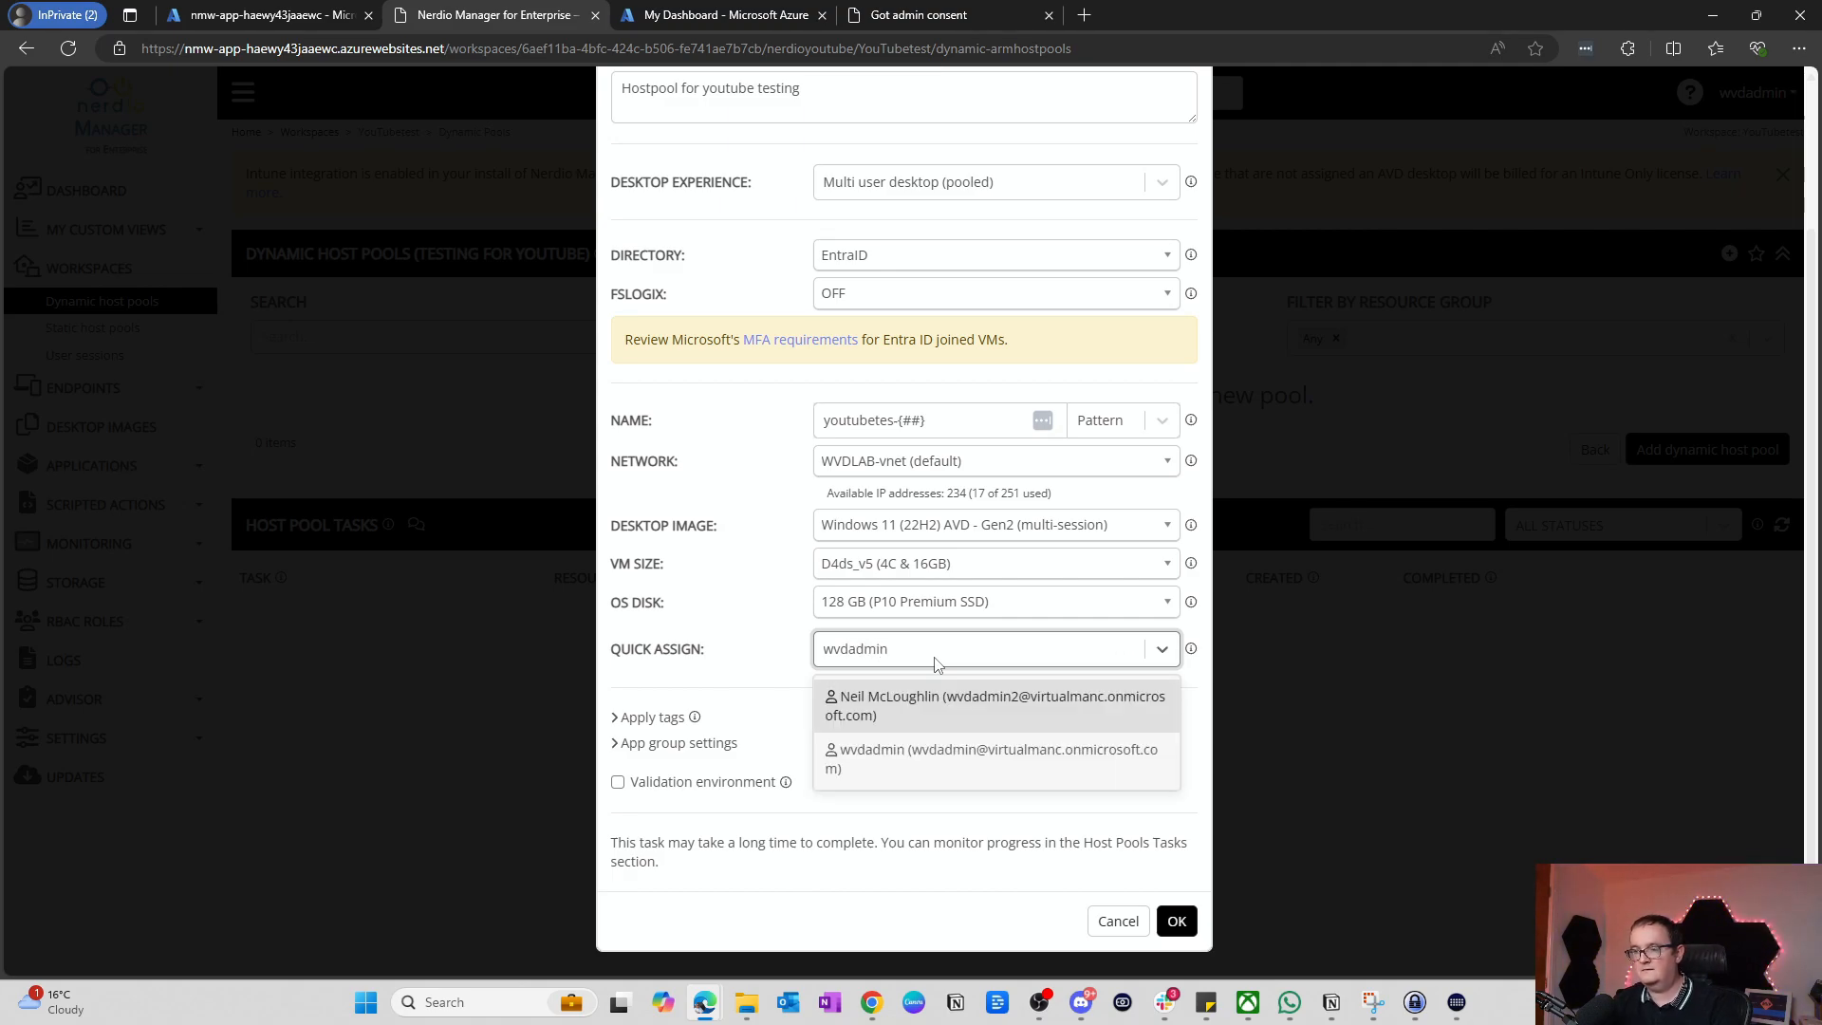
pyautogui.click(941, 765)
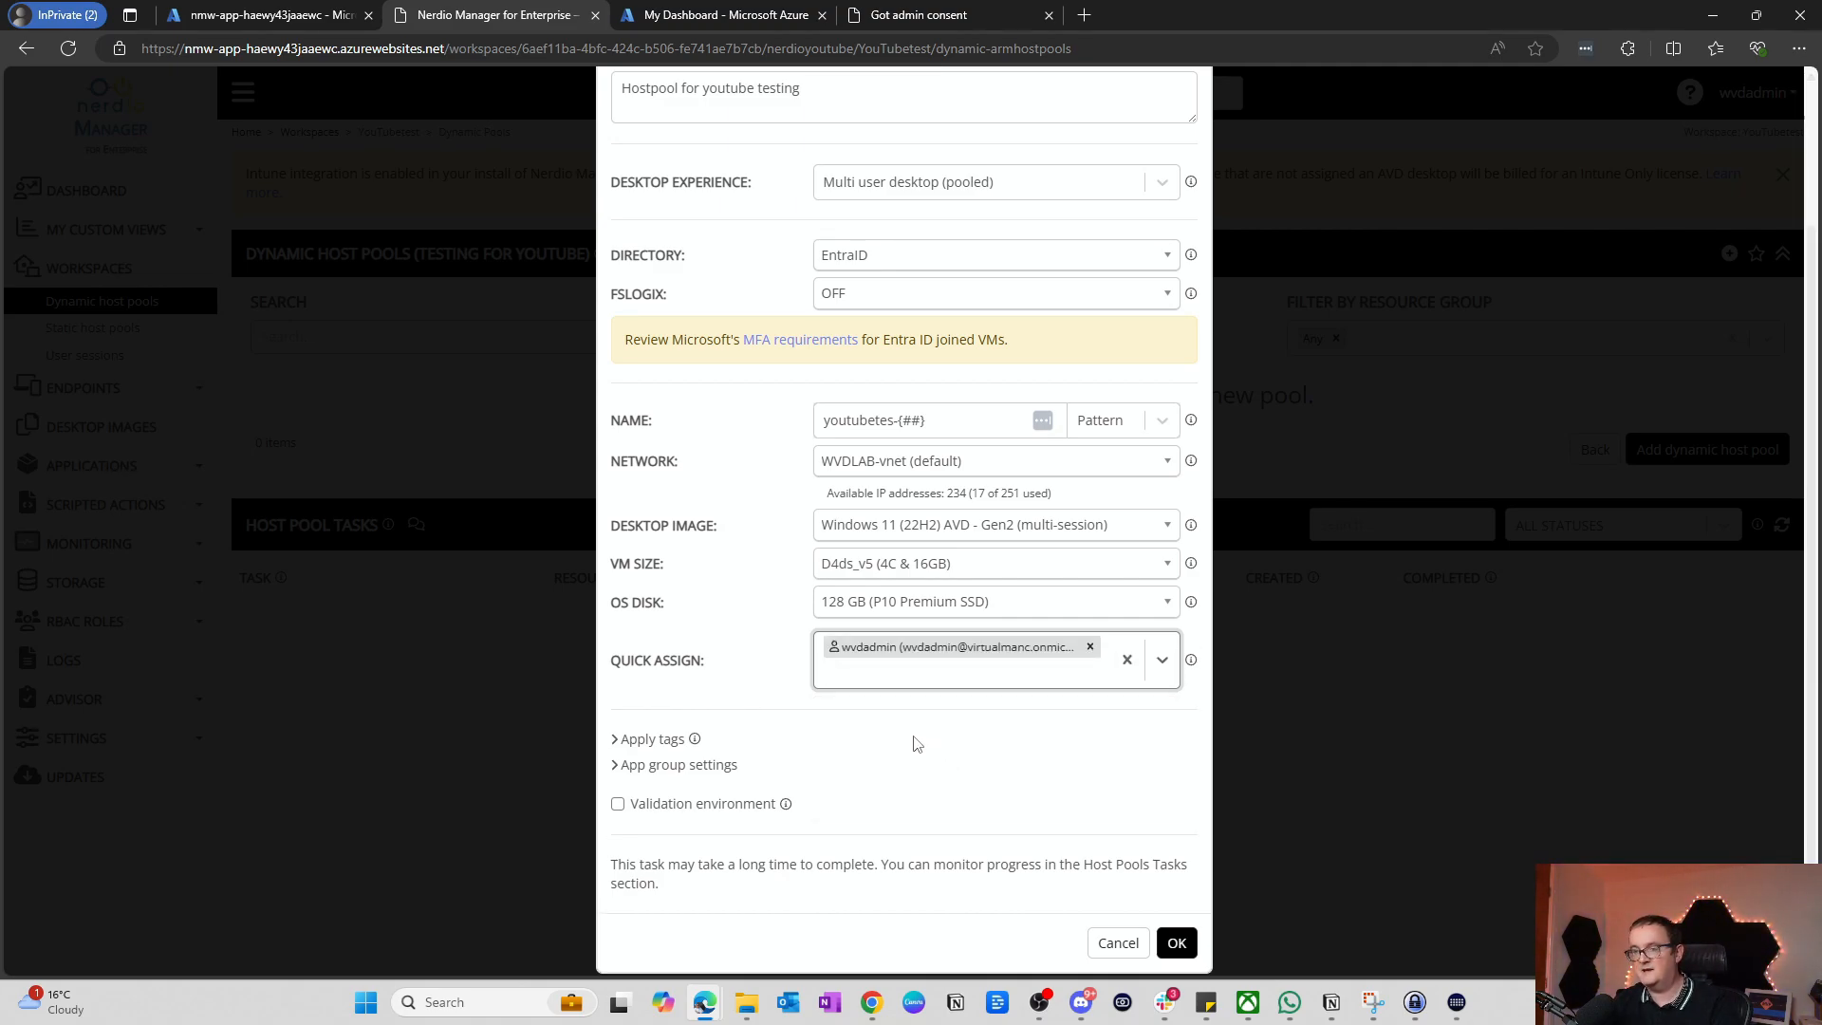
pyautogui.click(653, 719)
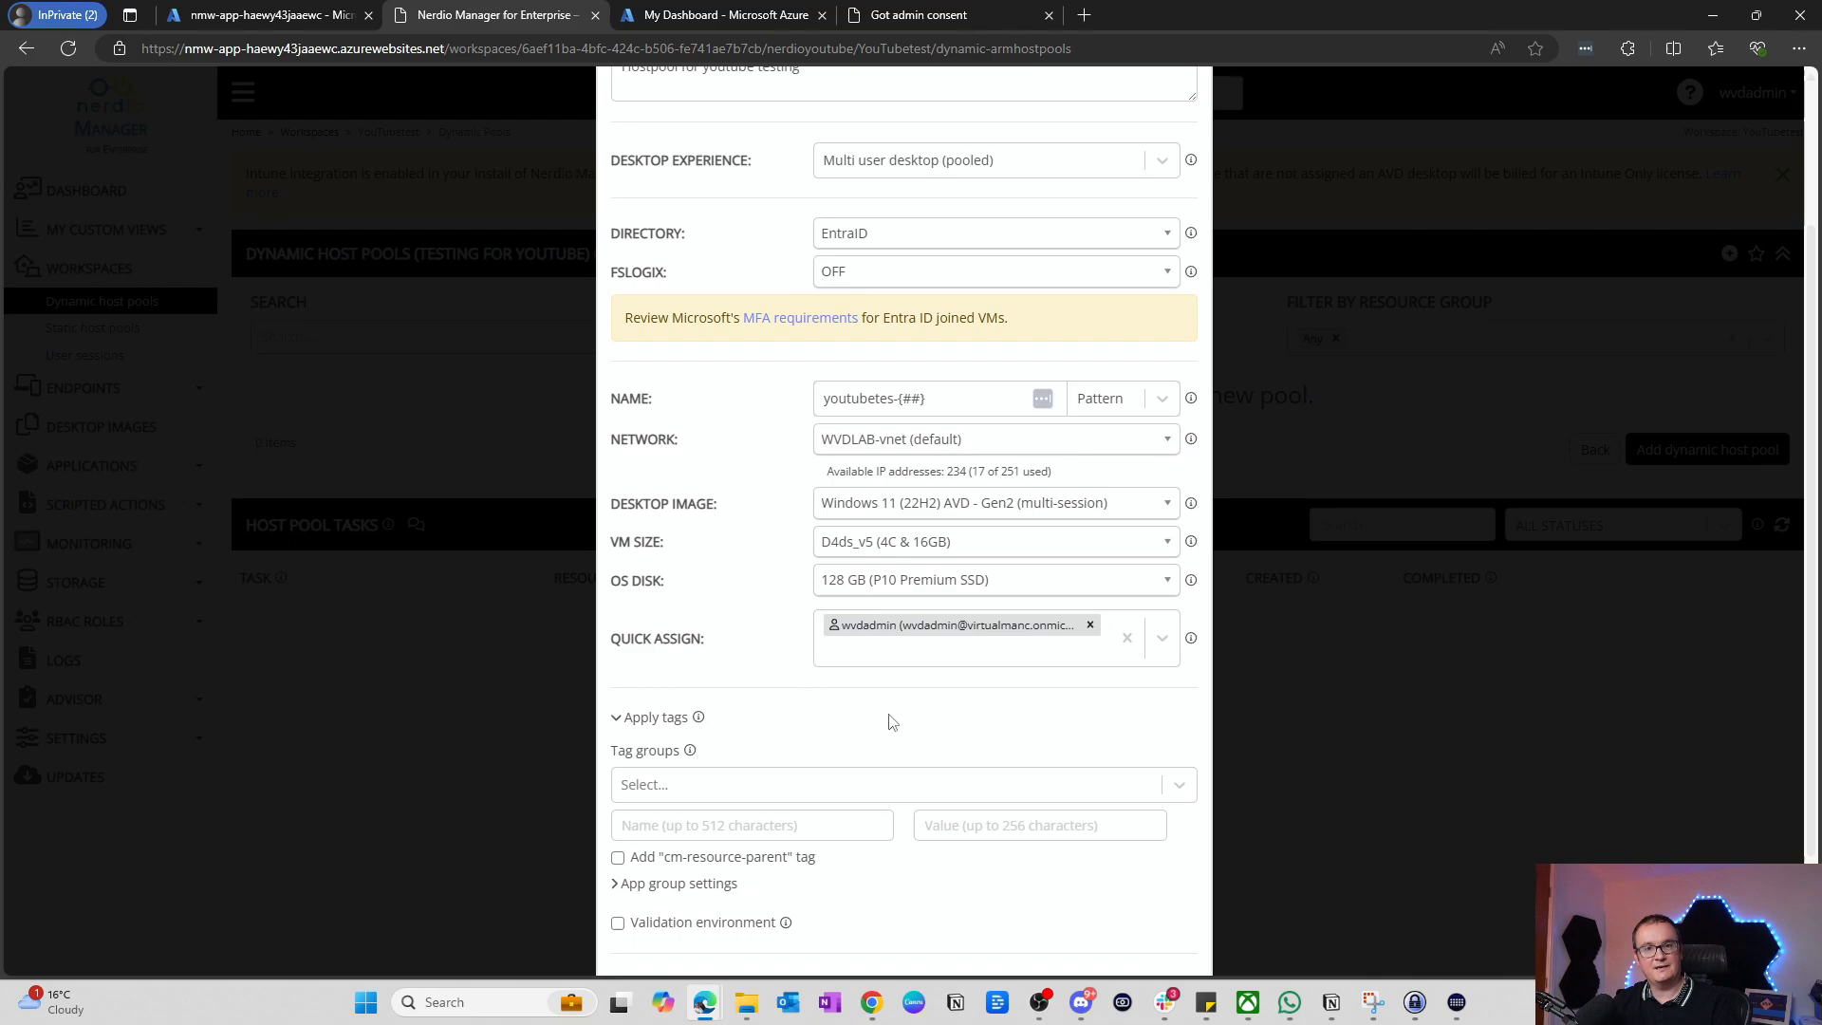
pyautogui.scroll(-1, 899, 750)
pyautogui.scroll(-1, 807, 740)
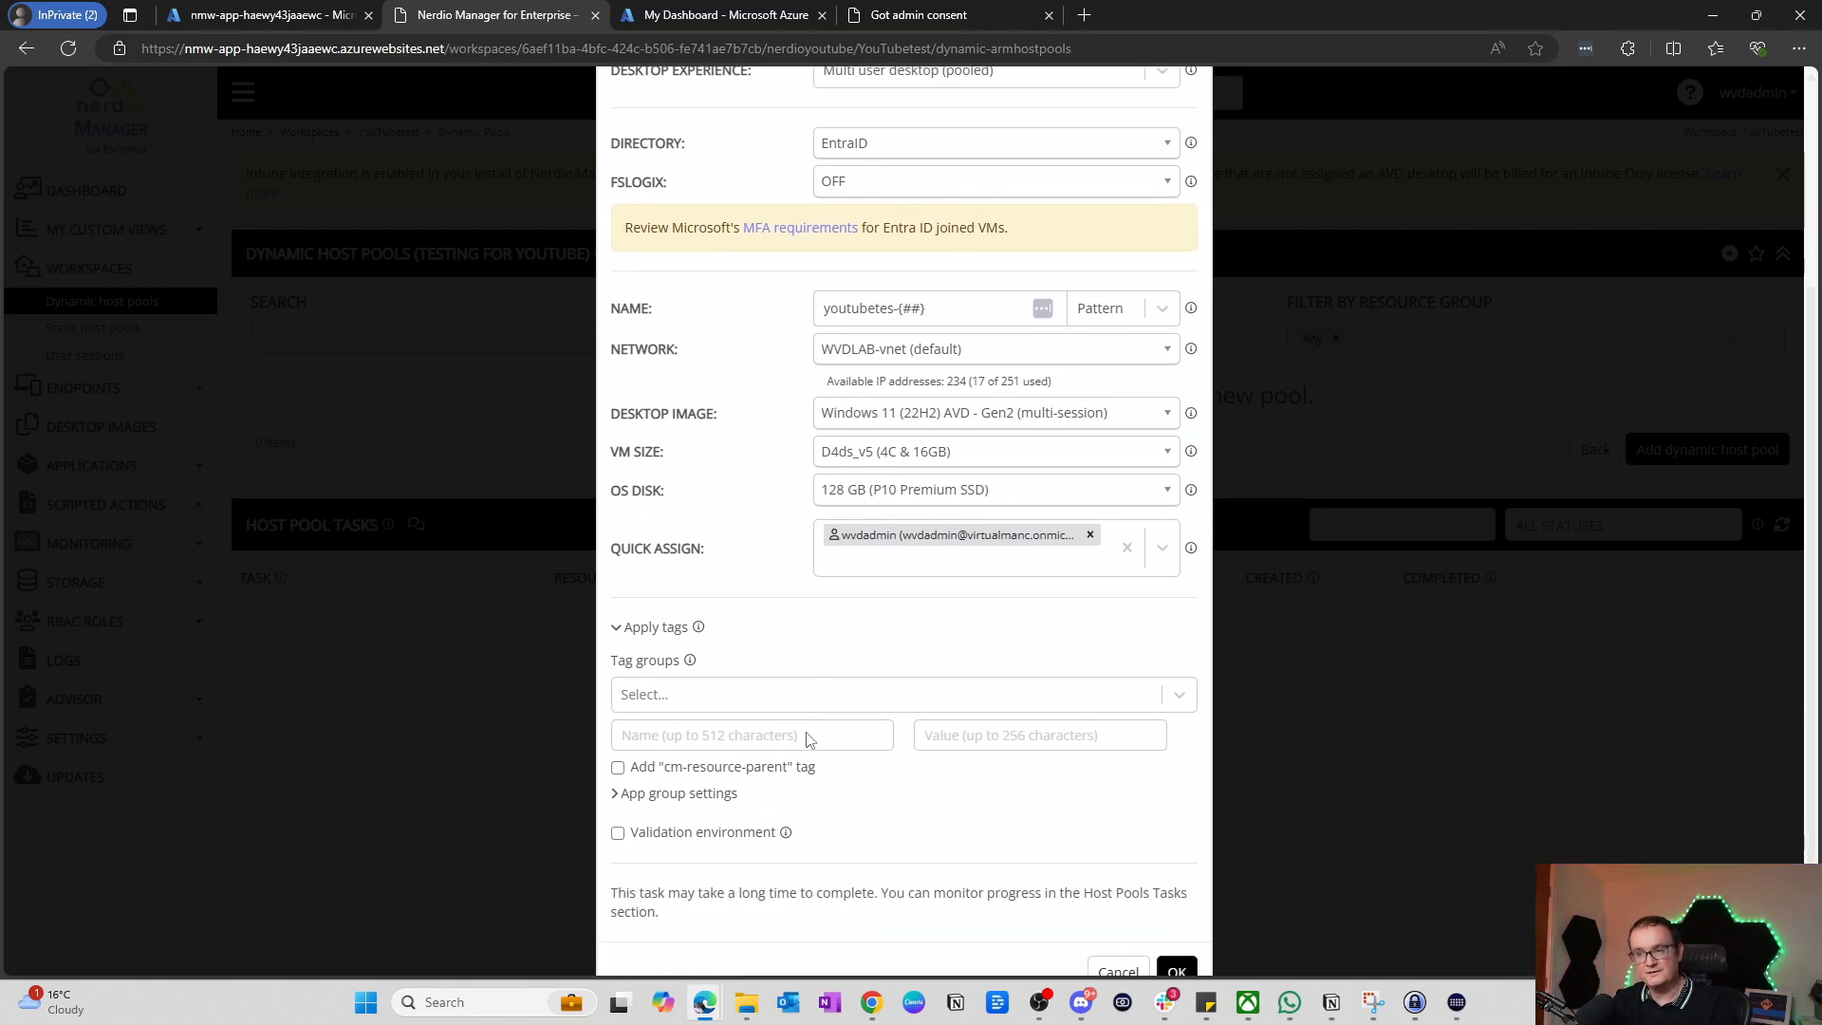
pyautogui.click(615, 598)
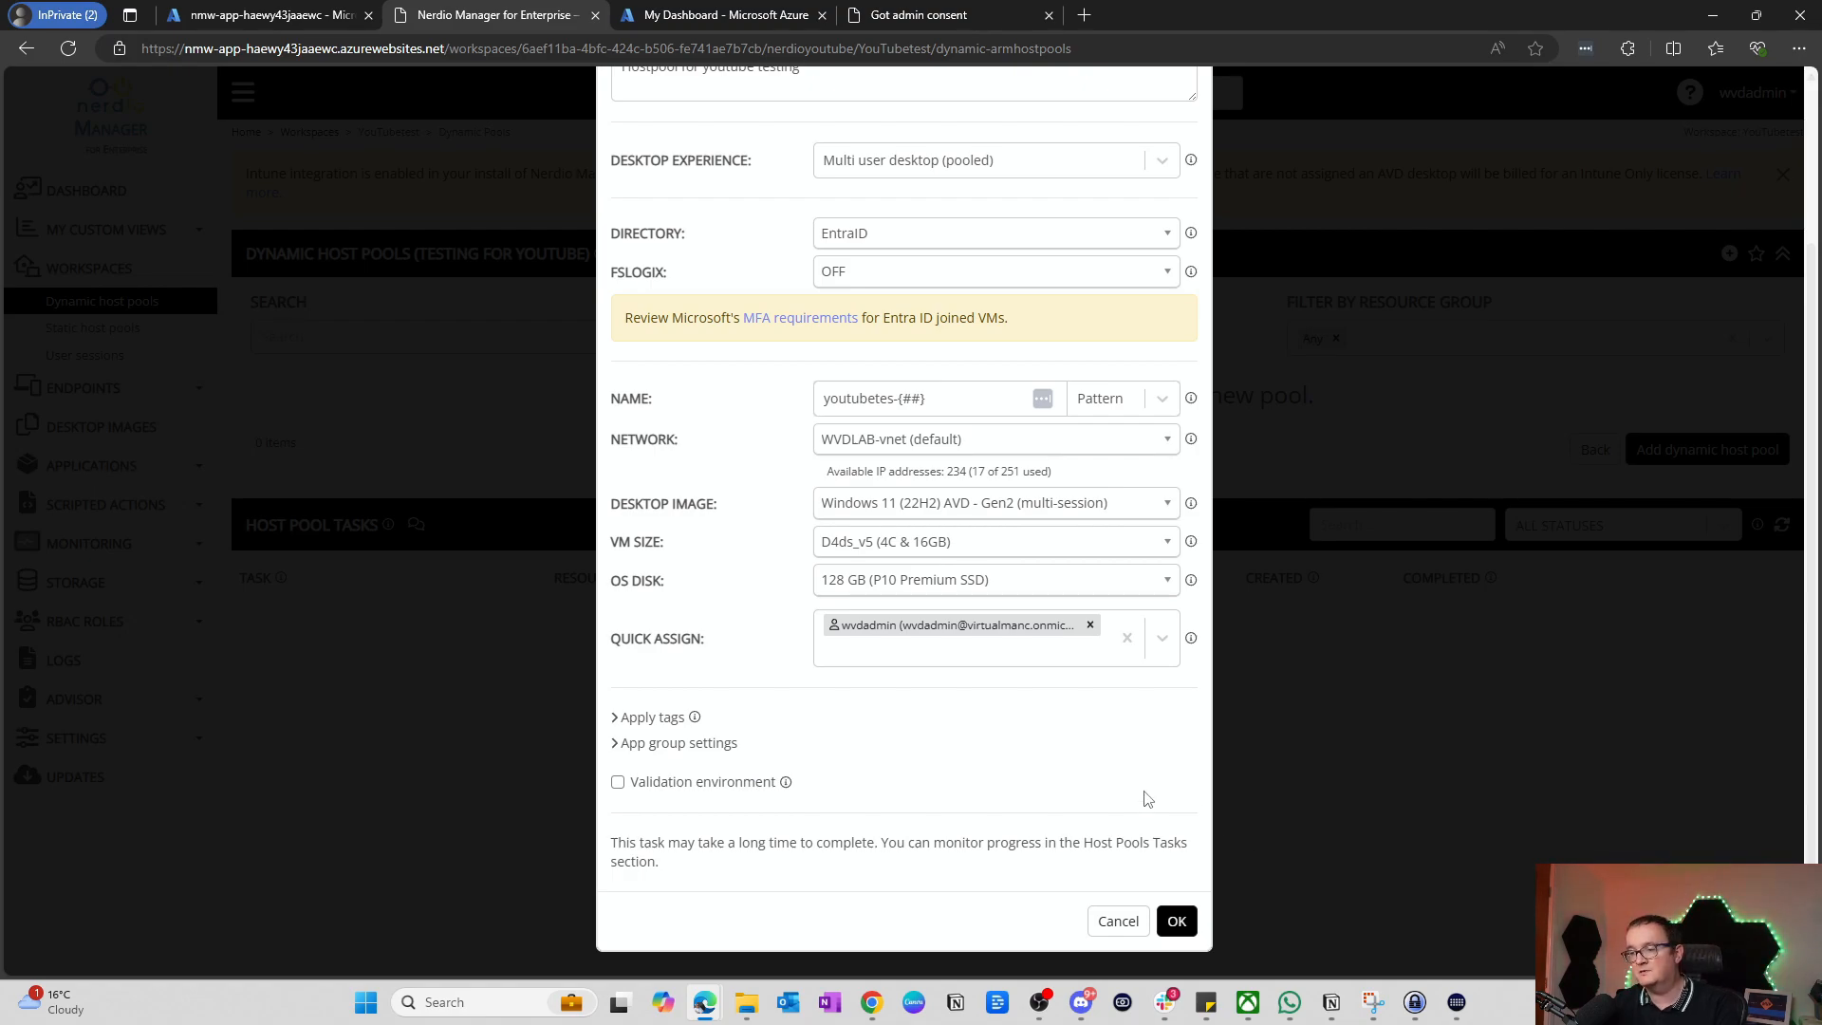
pyautogui.click(1175, 920)
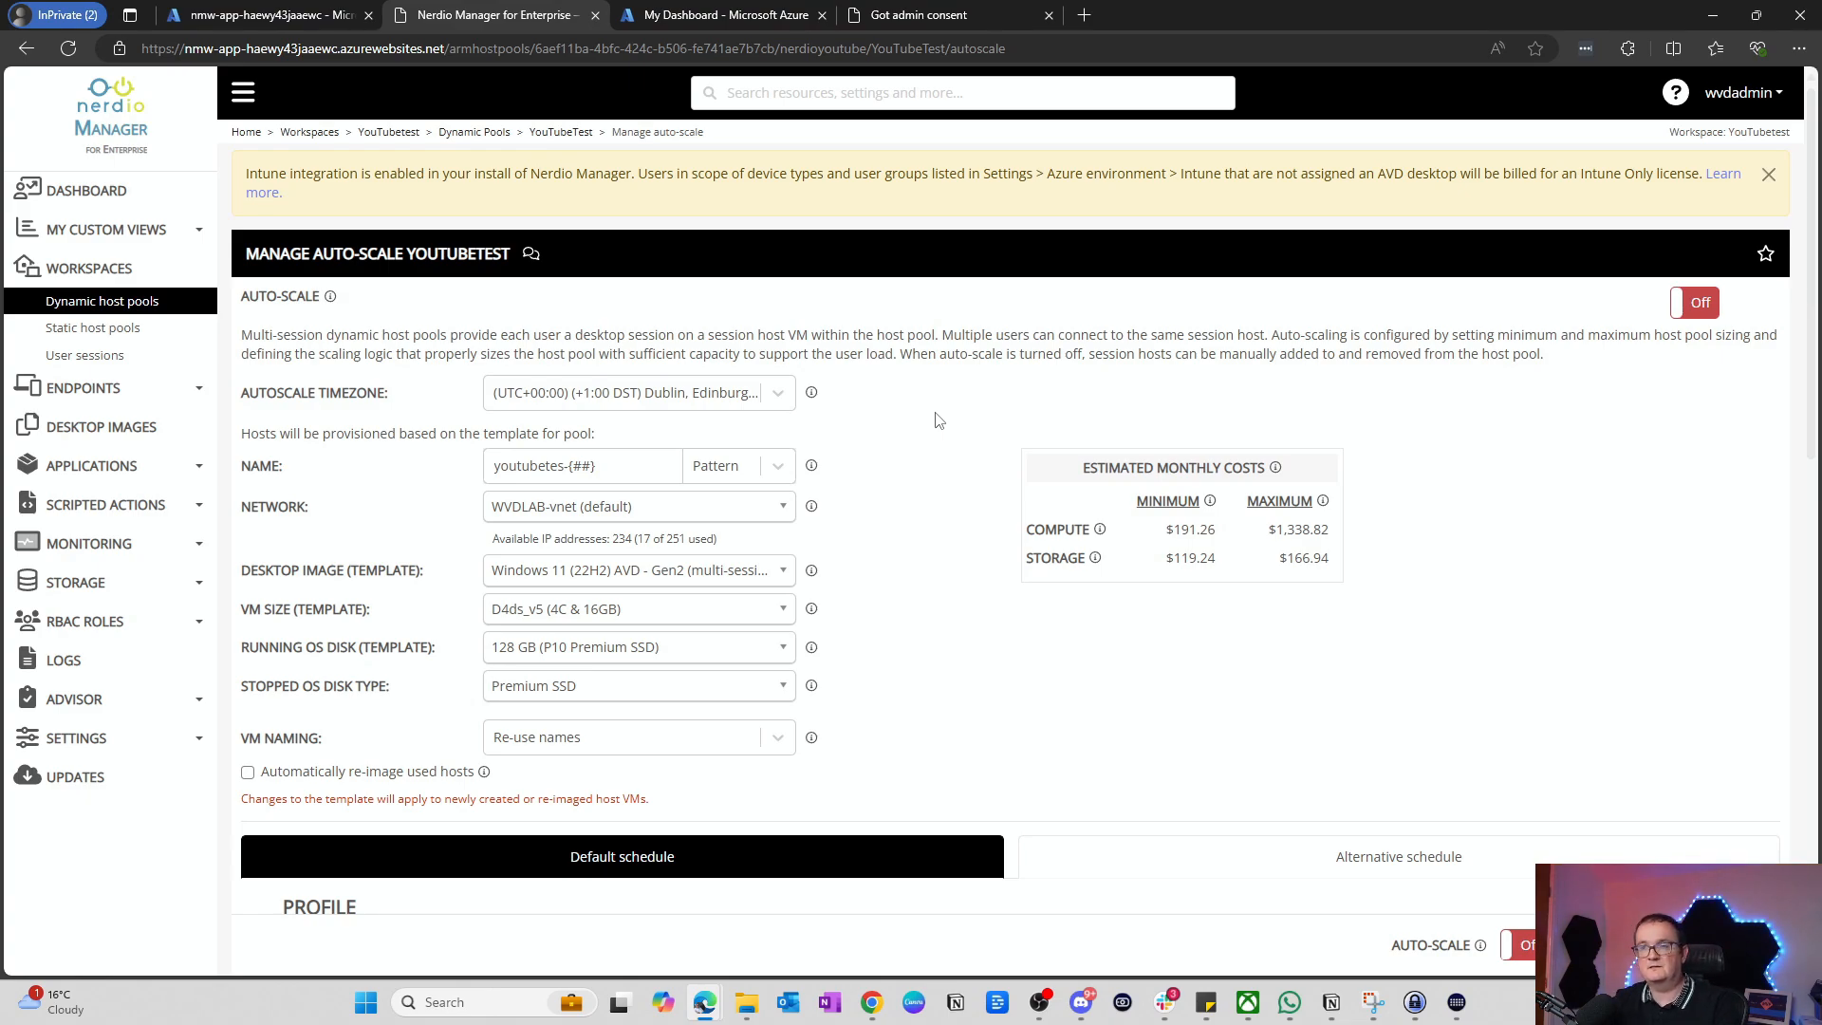
# Step: Switch YouTubeTest auto-scale On and review its Custom profile settings
pyautogui.click(1700, 305)
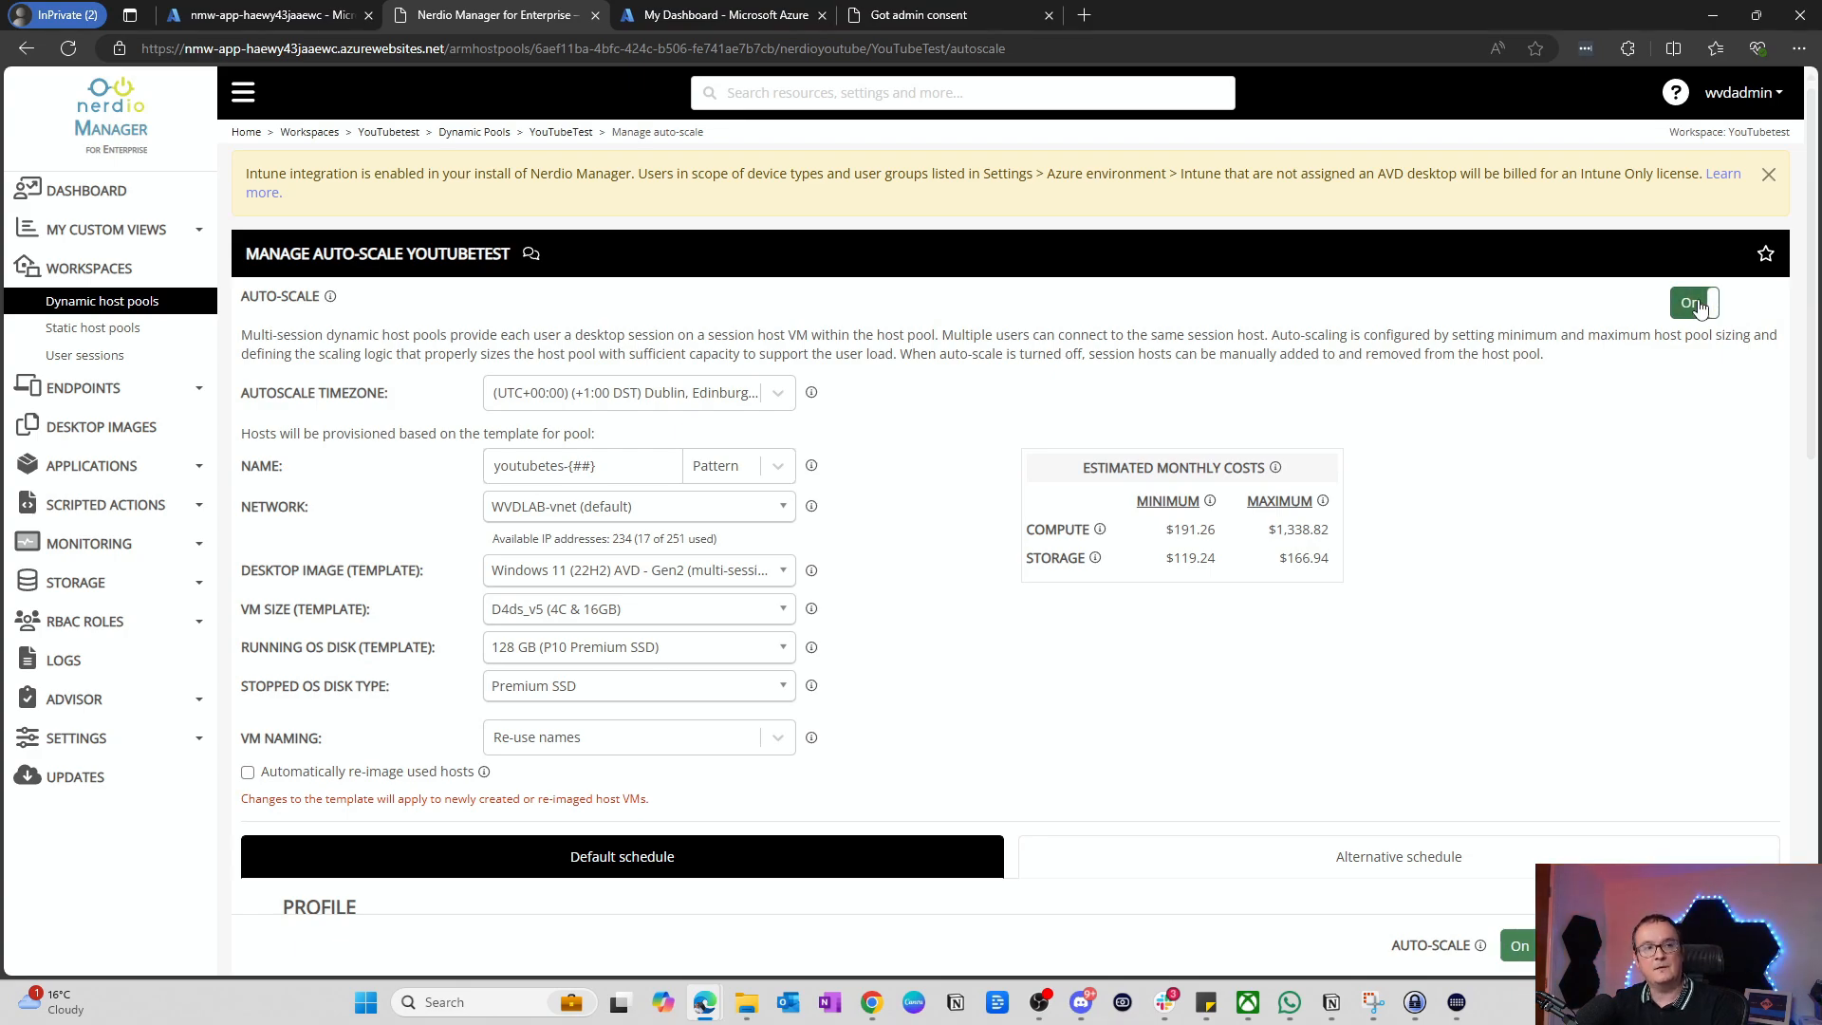
pyautogui.scroll(-1, 649, 377)
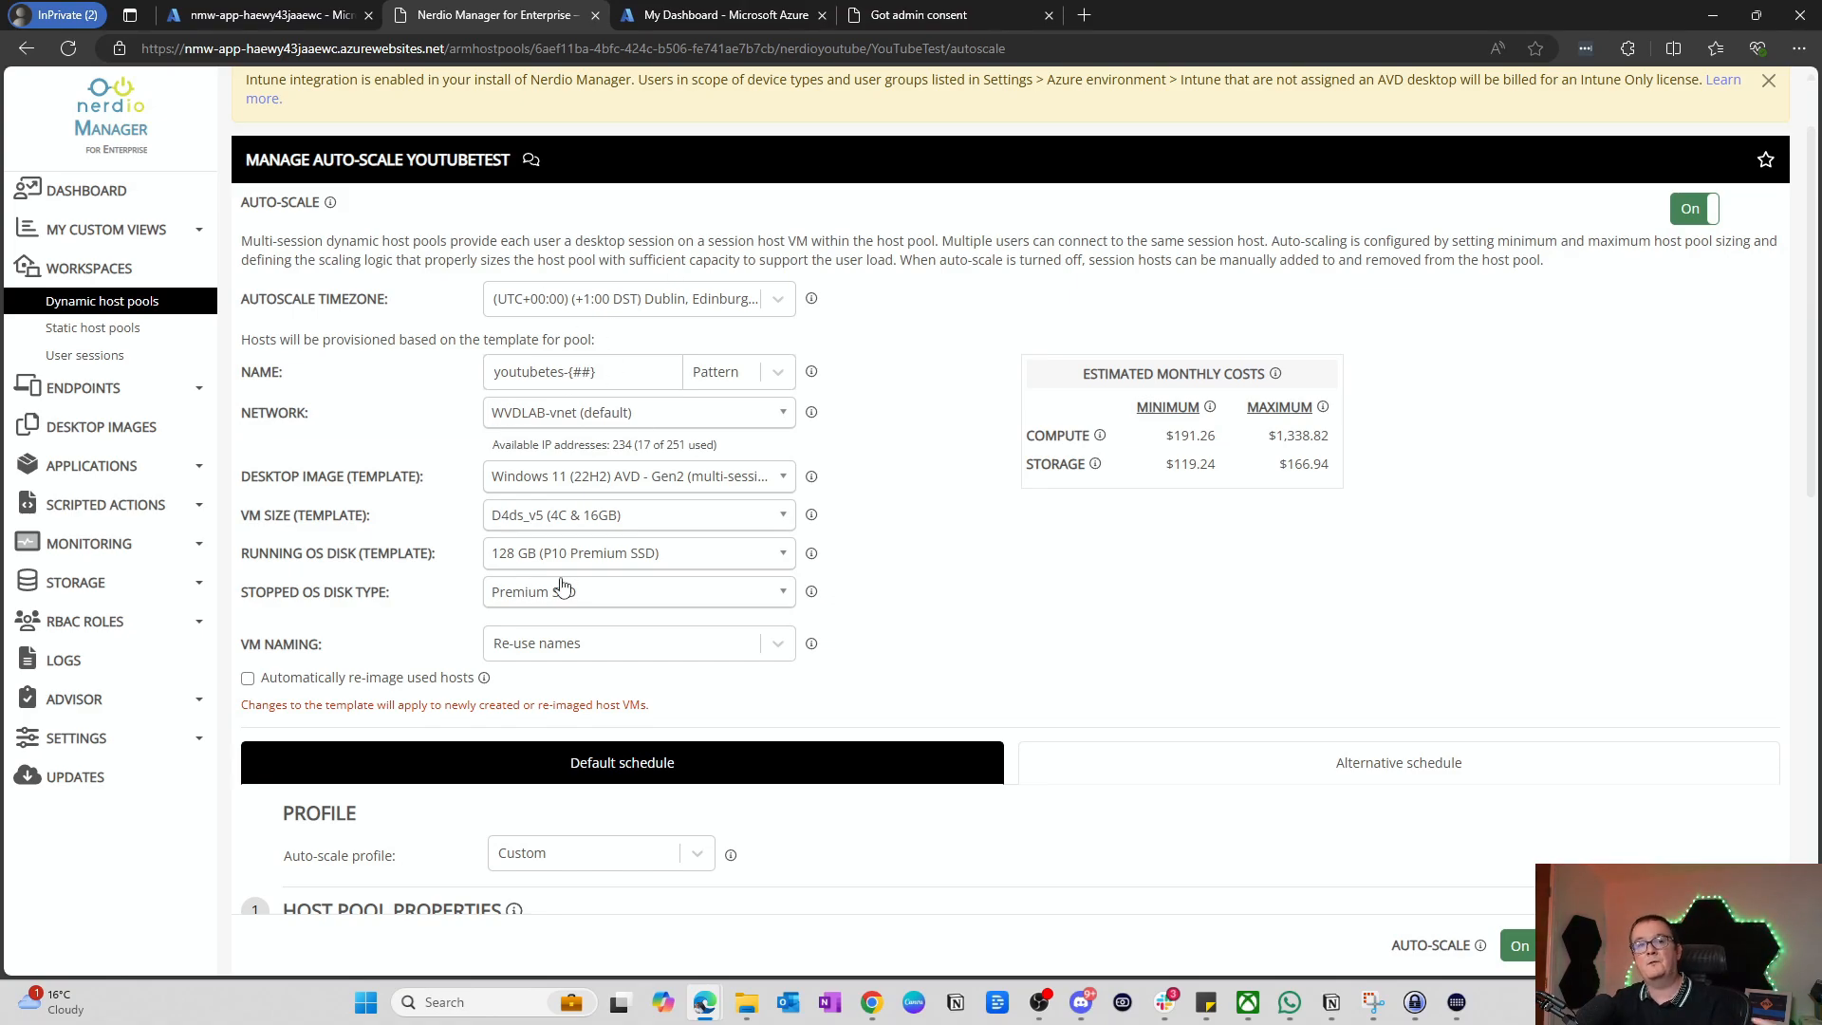
pyautogui.scroll(-2, 565, 588)
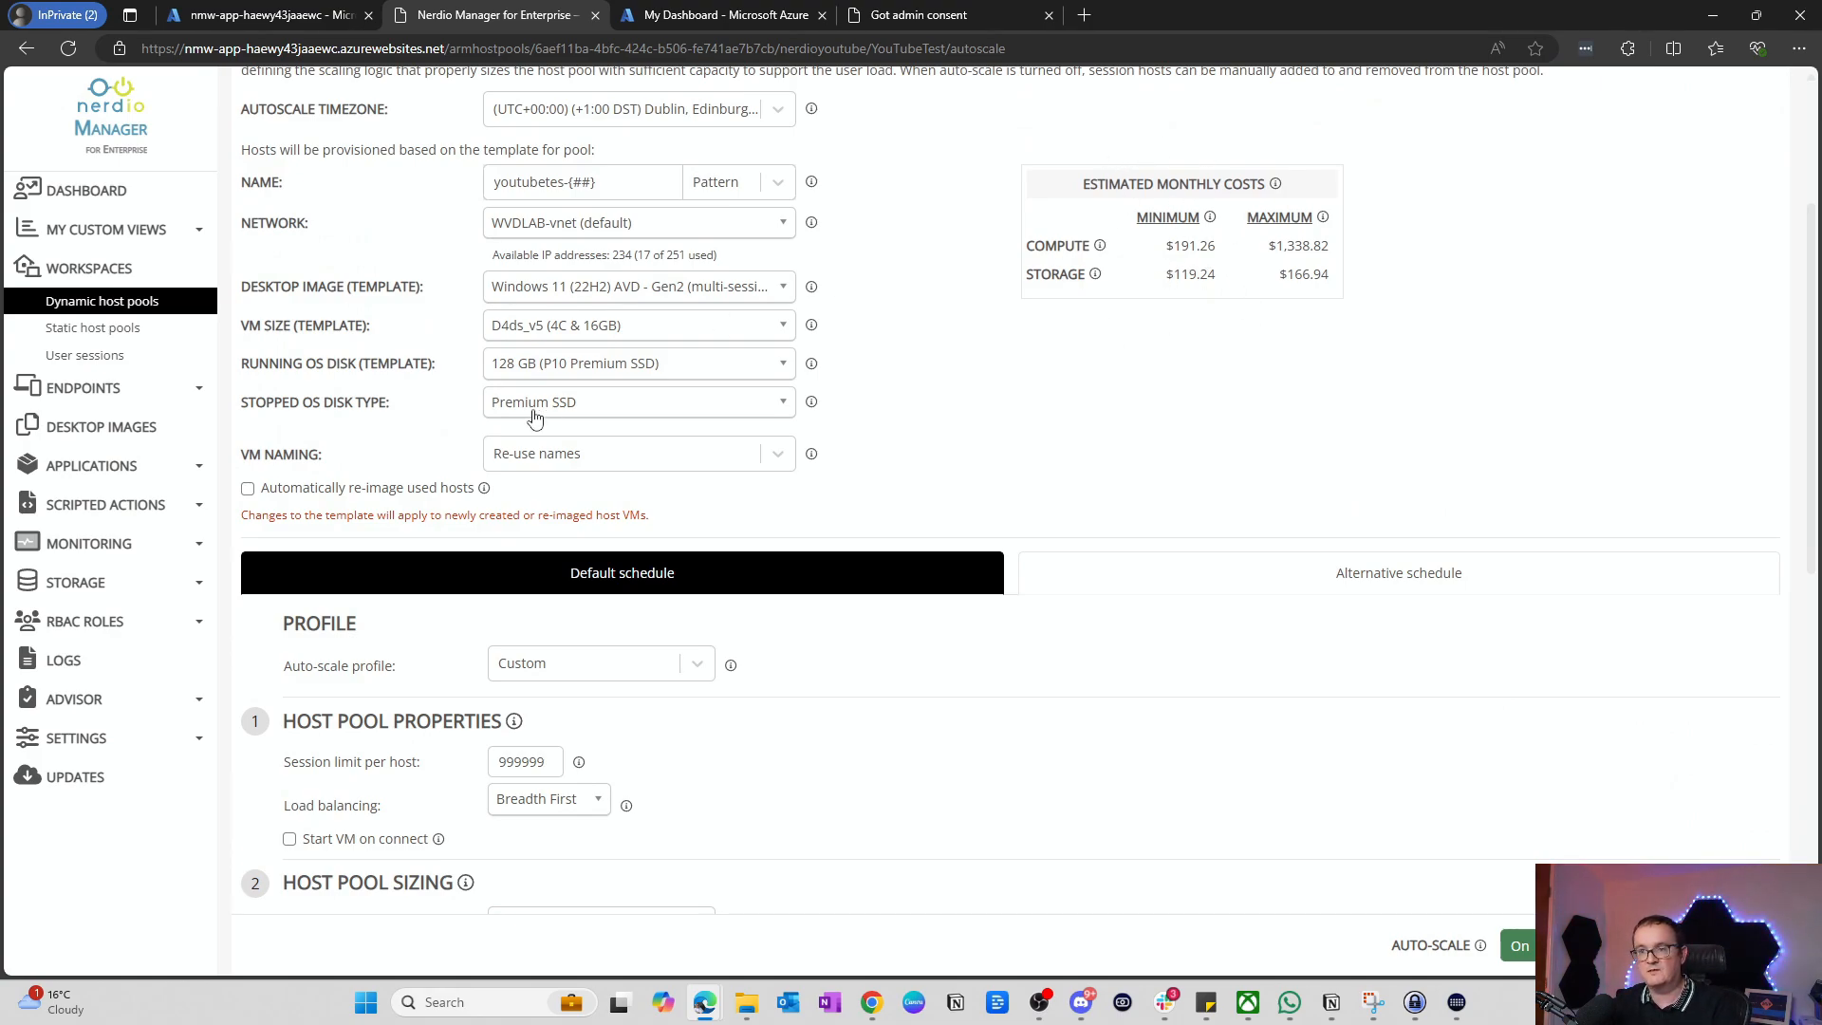
# Step: Set a 5-session limit per host, keep Breadth First, and enable Start VM on connect
pyautogui.scroll(-2, 903, 171)
pyautogui.scroll(-2, 282, 456)
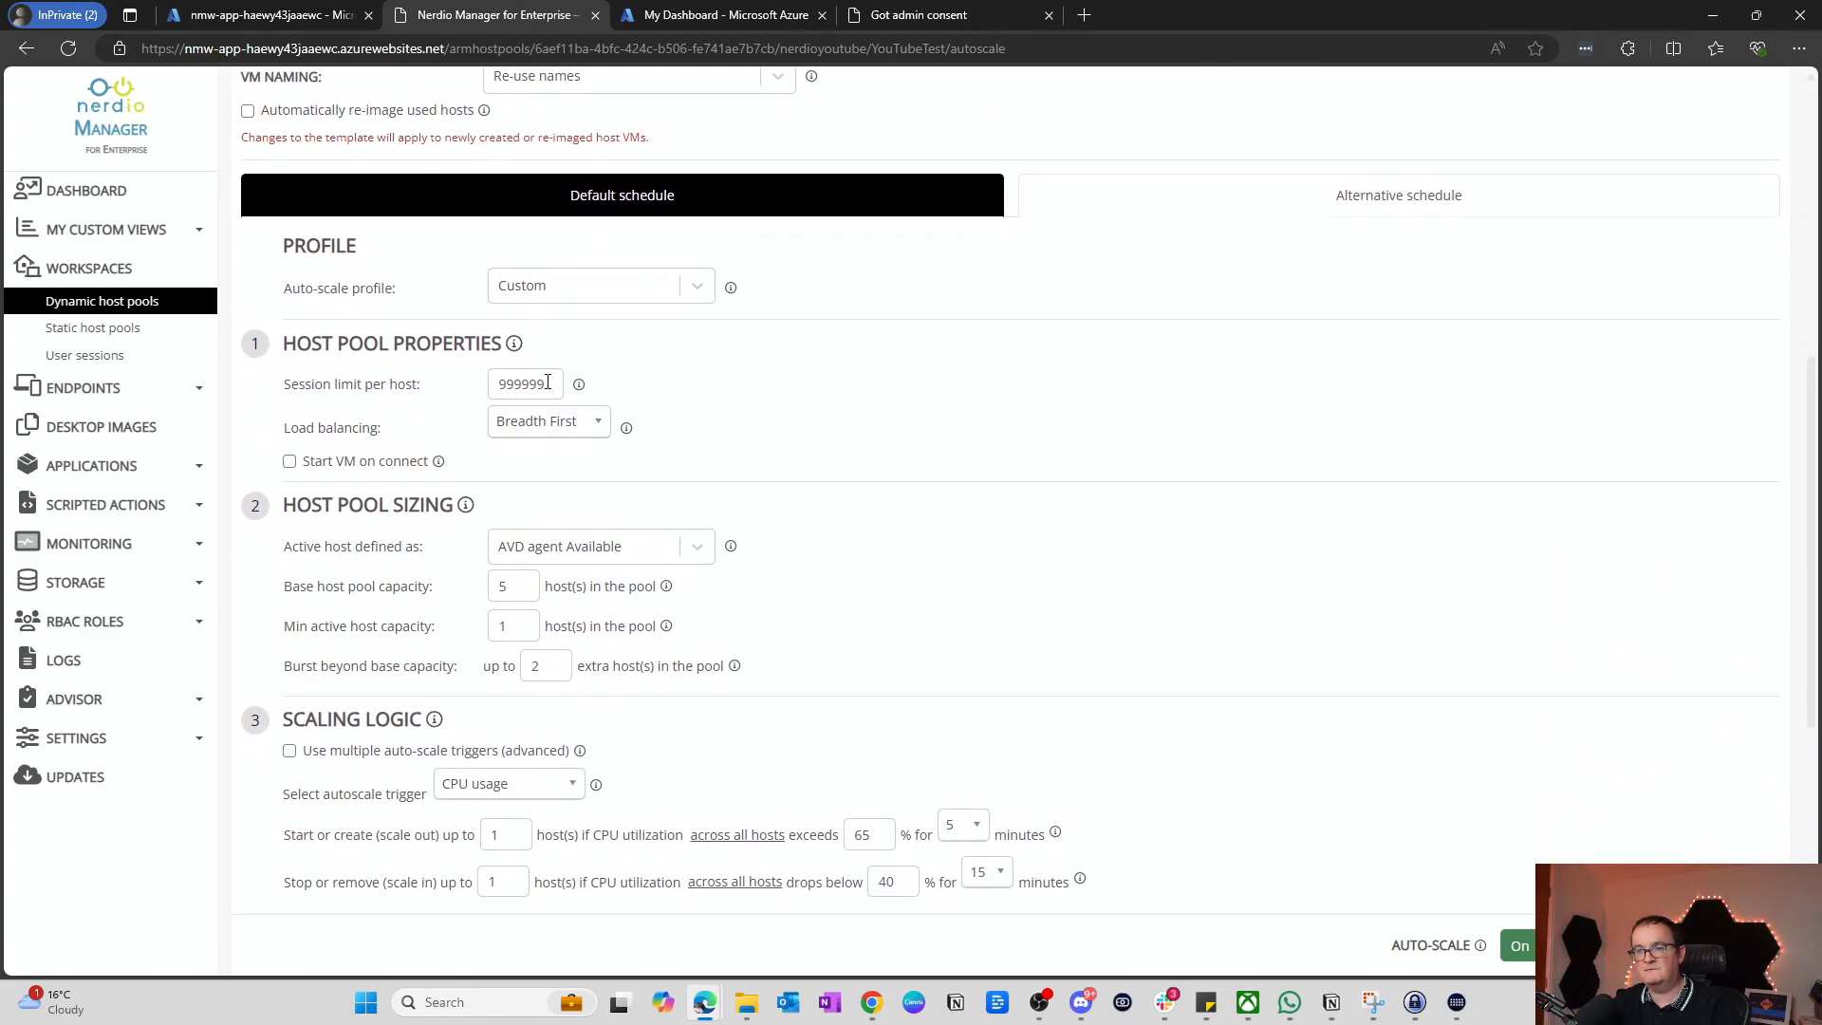
pyautogui.doubleClick(532, 385)
pyautogui.write('5')
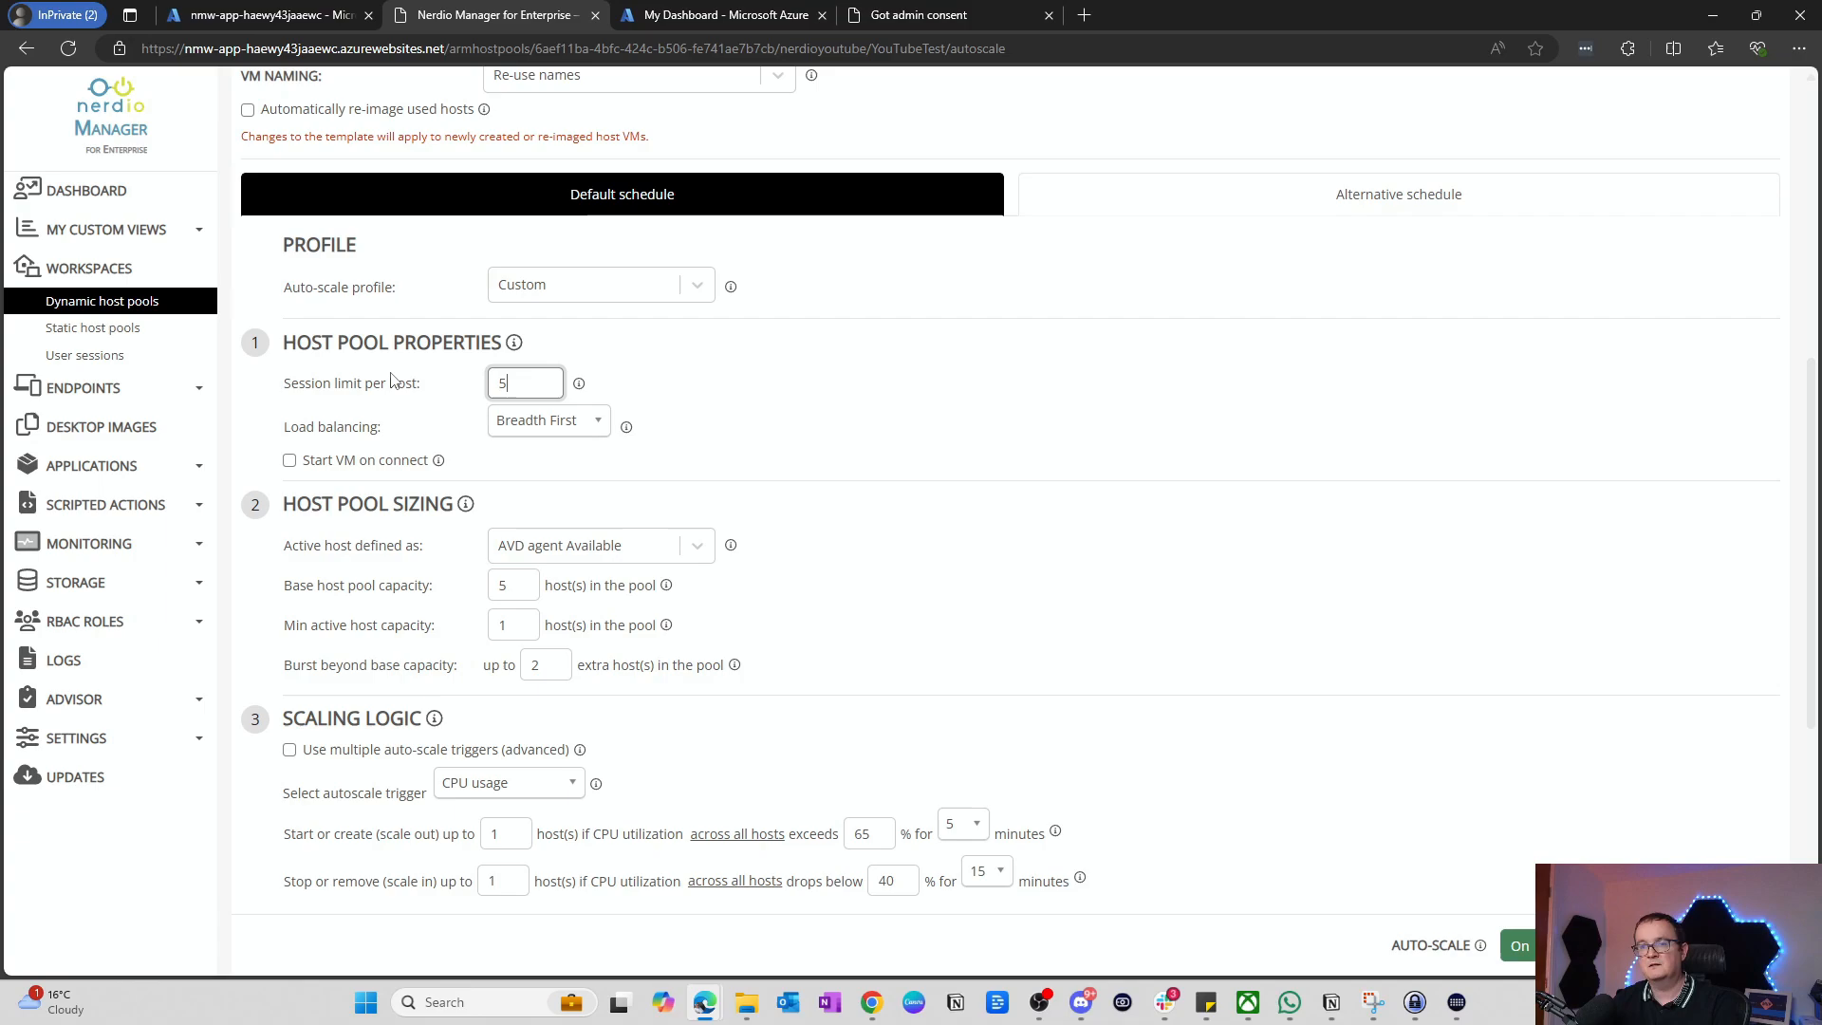
pyautogui.click(543, 423)
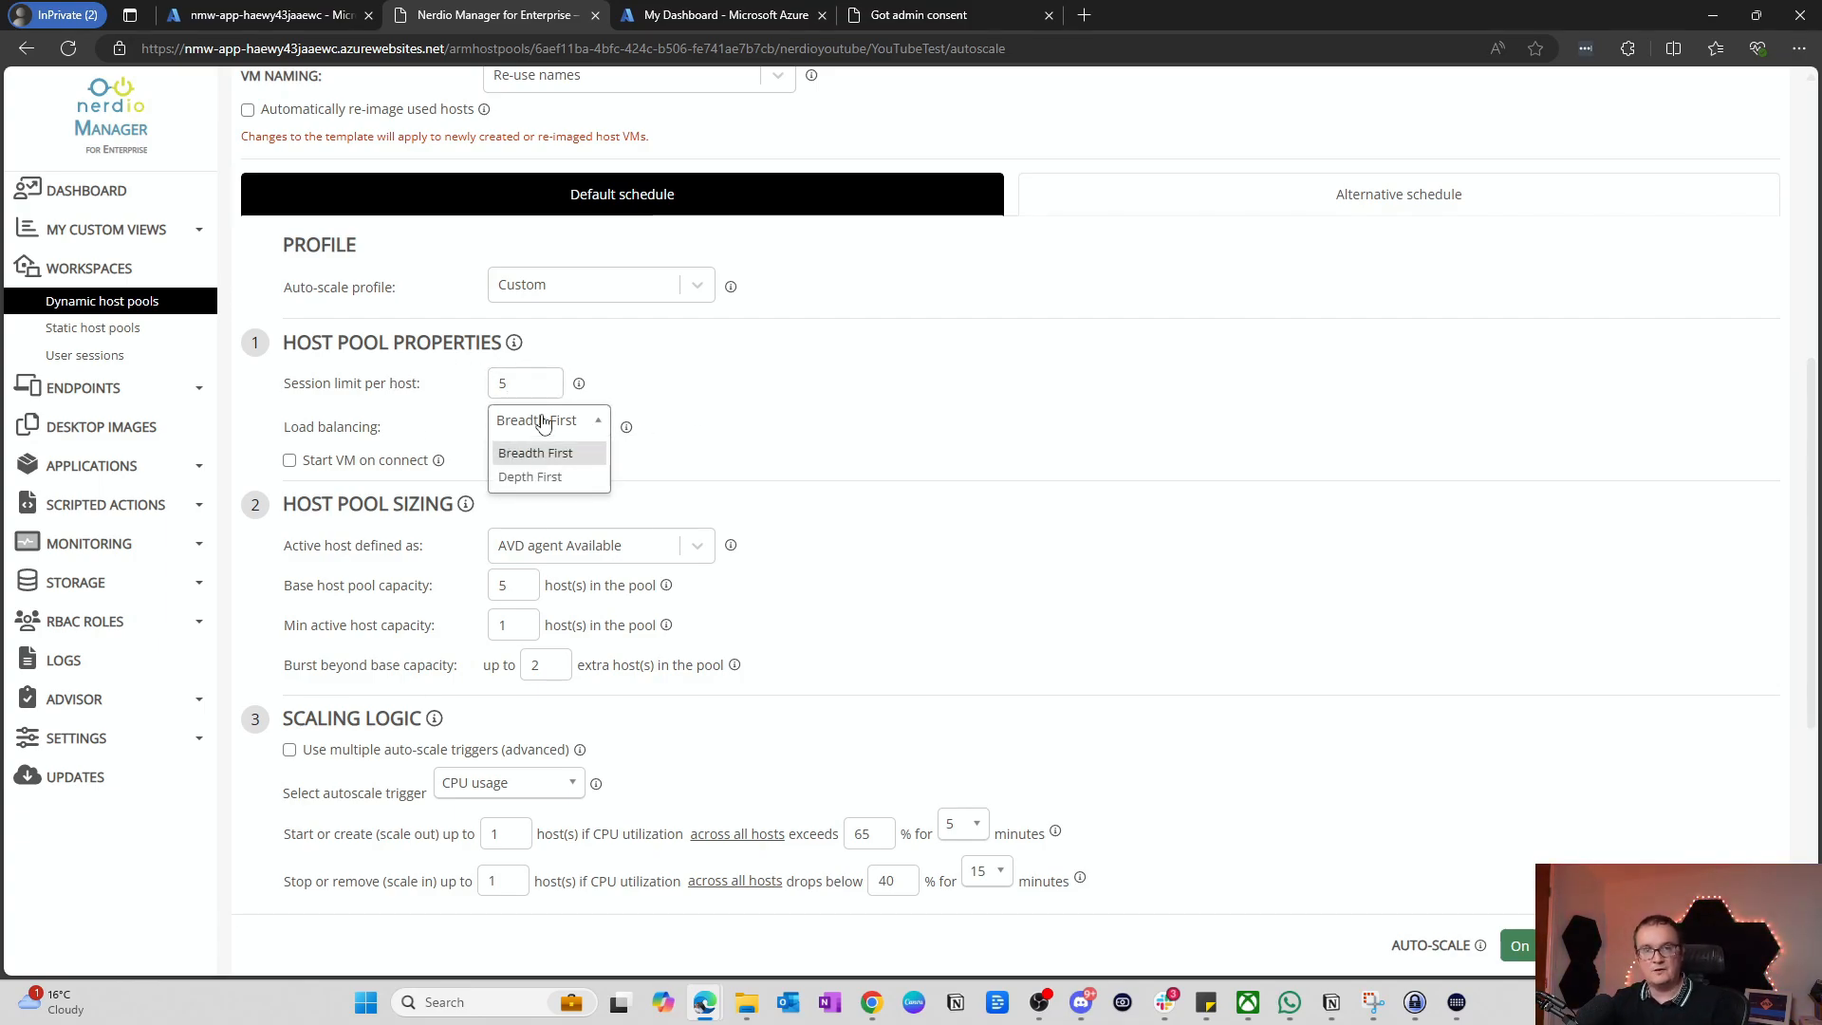
pyautogui.click(557, 456)
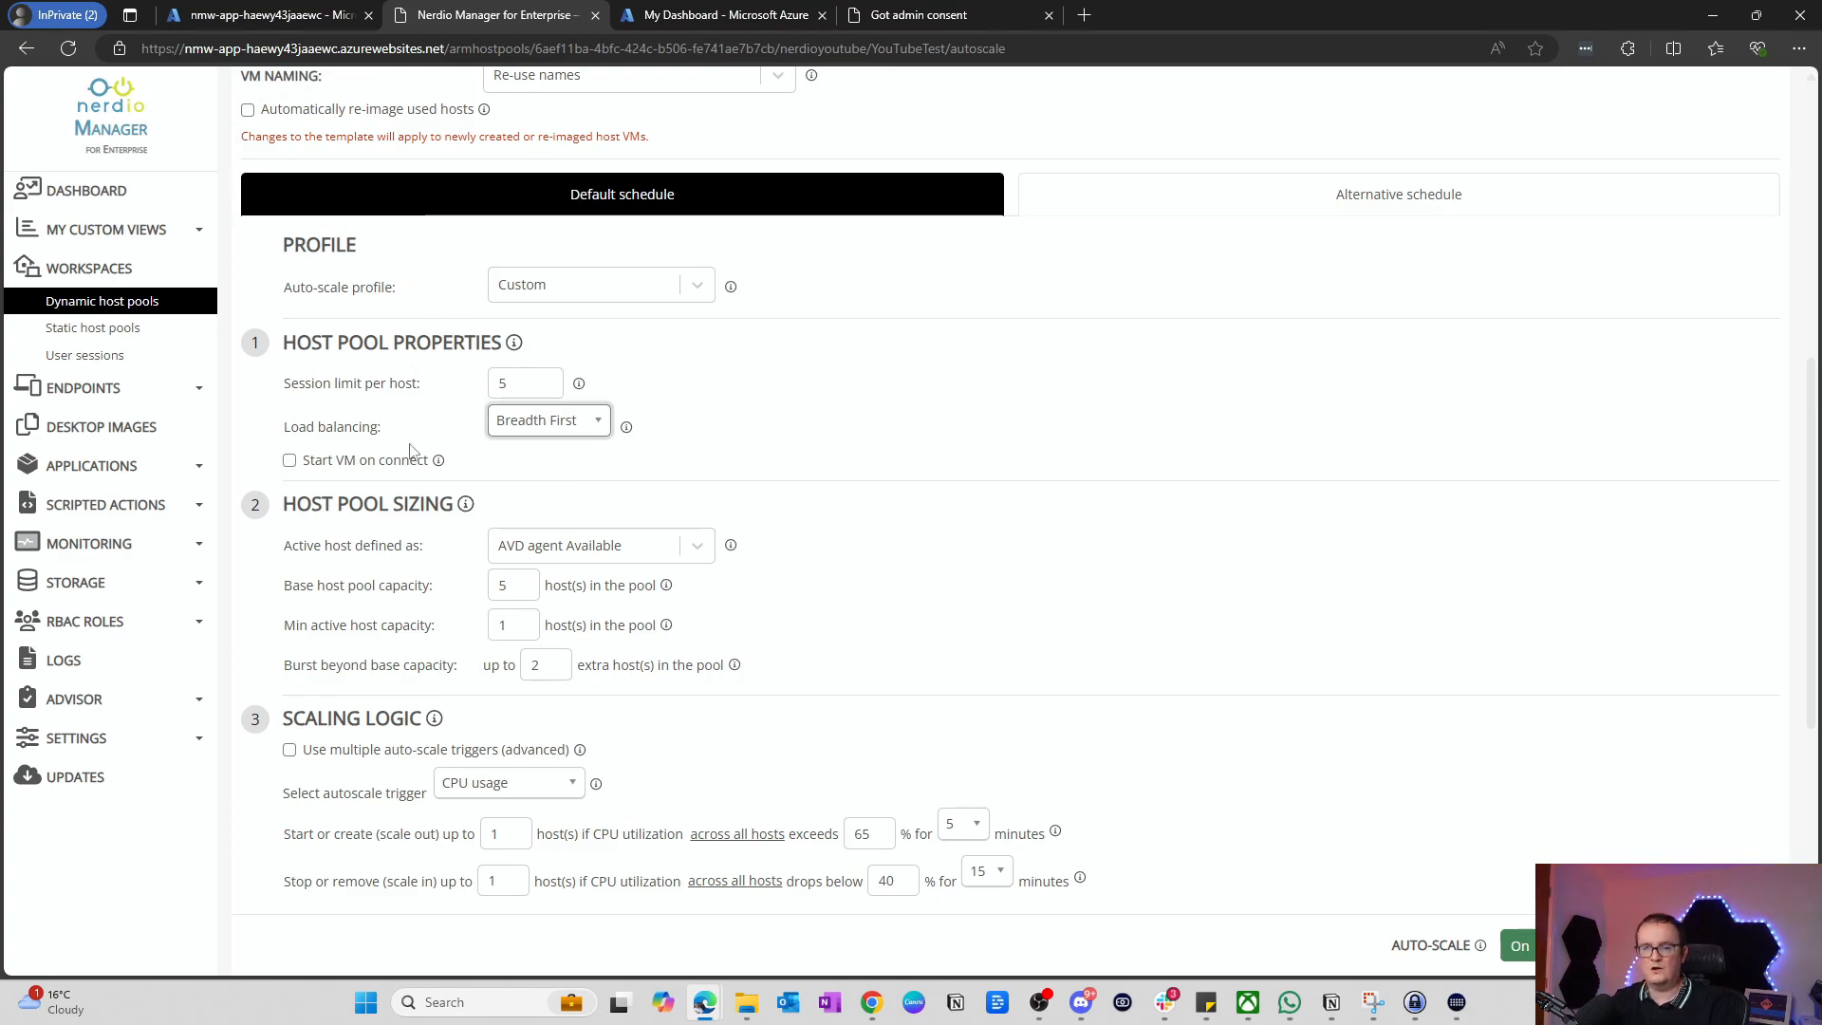
pyautogui.click(340, 472)
pyautogui.scroll(-2, 477, 467)
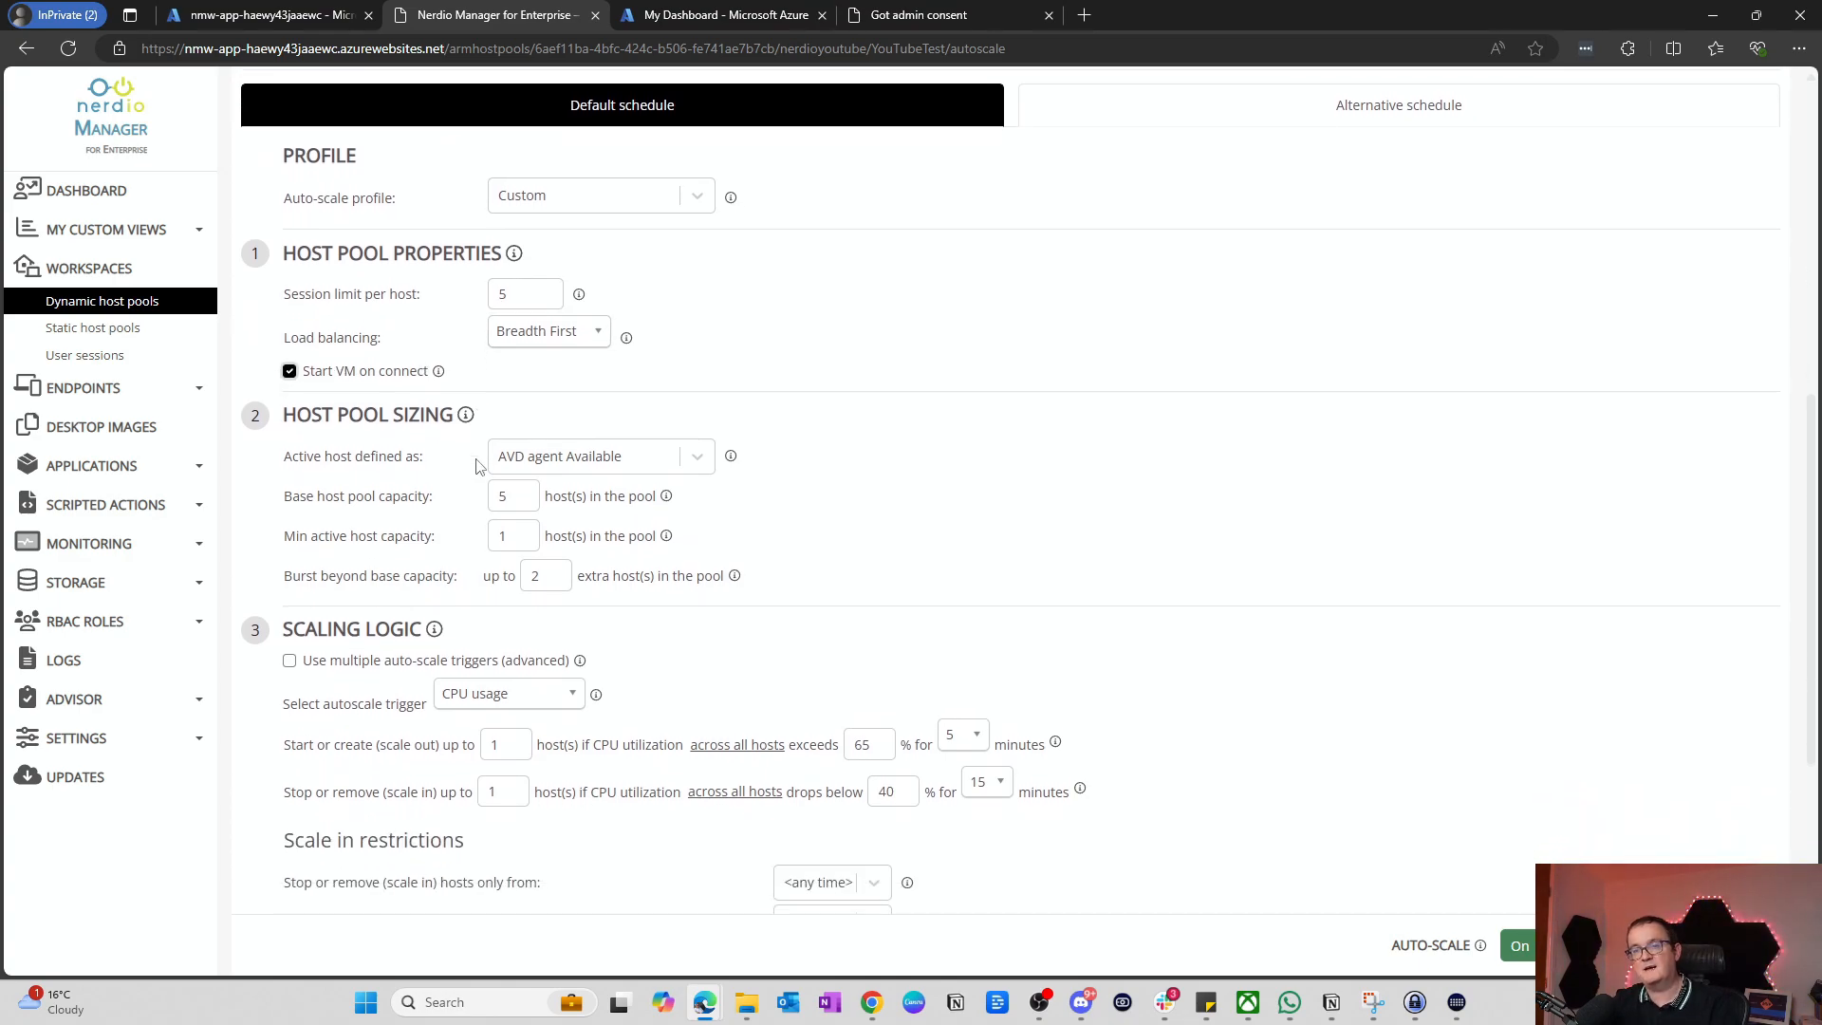
pyautogui.scroll(-2, 477, 467)
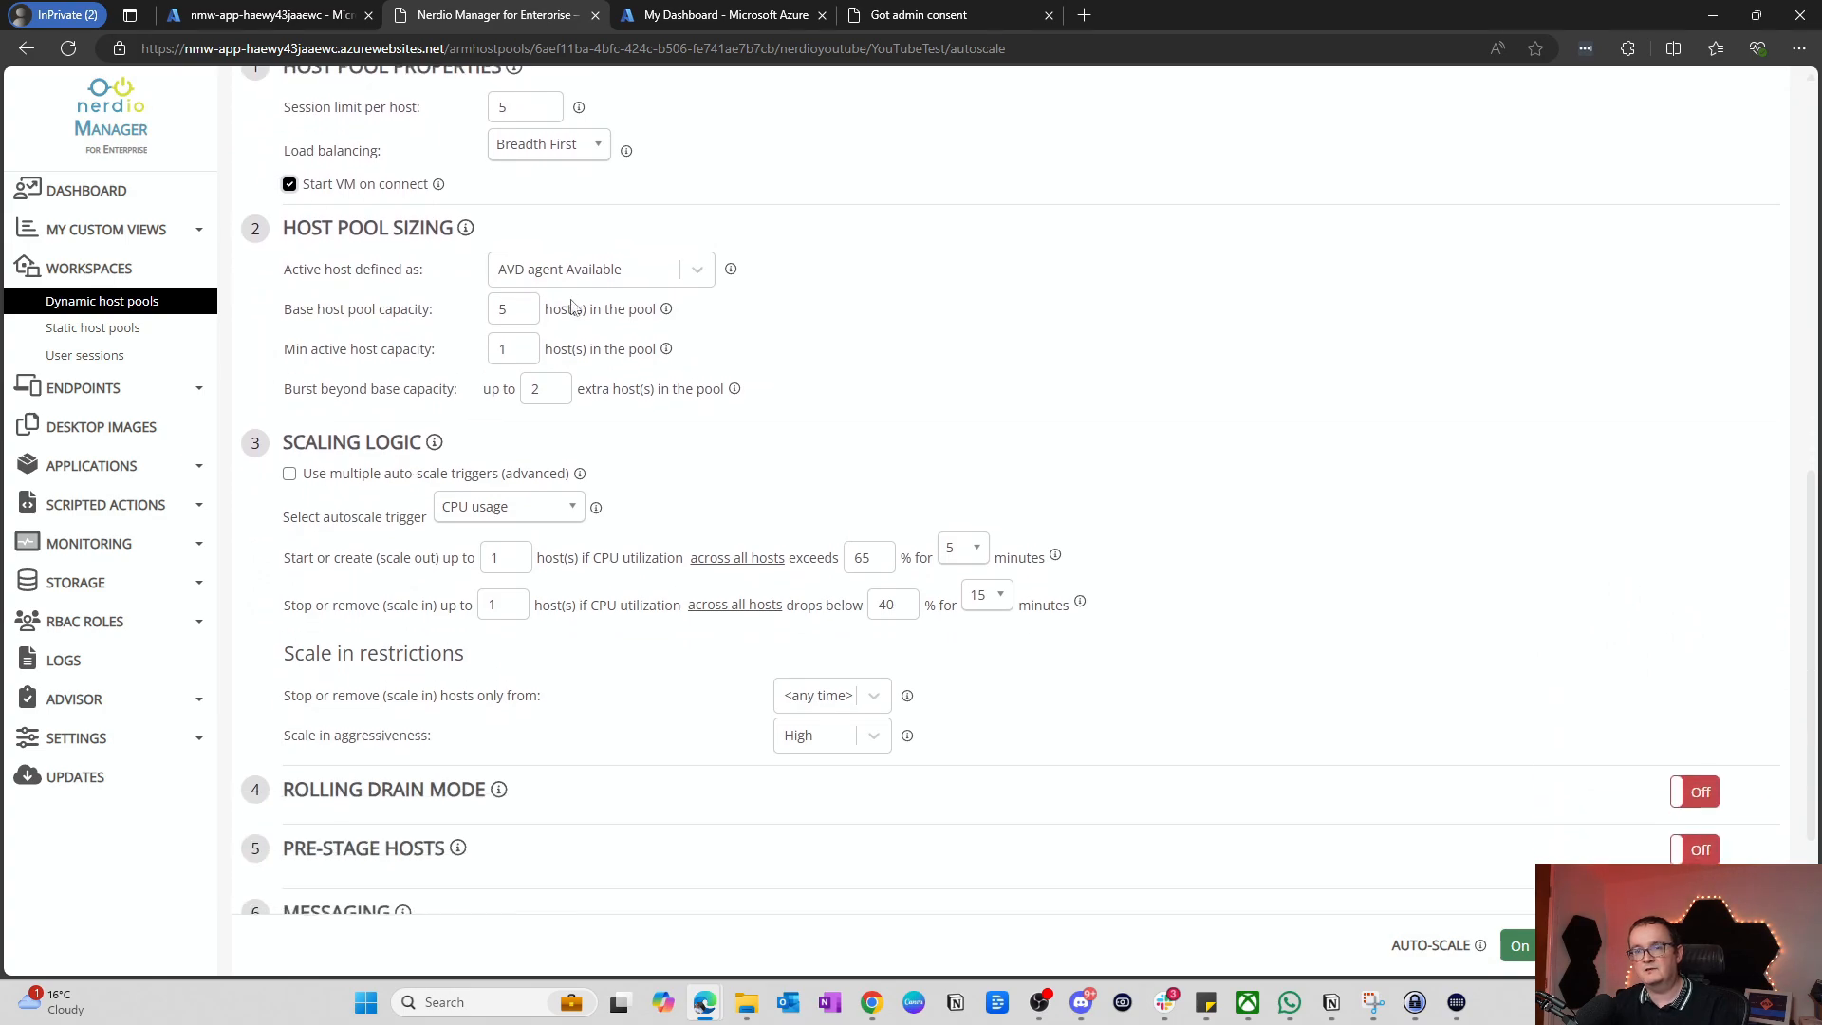
# Step: Set base host pool capacity to 1 and minimum active host capacity to 0
pyautogui.doubleClick(508, 301)
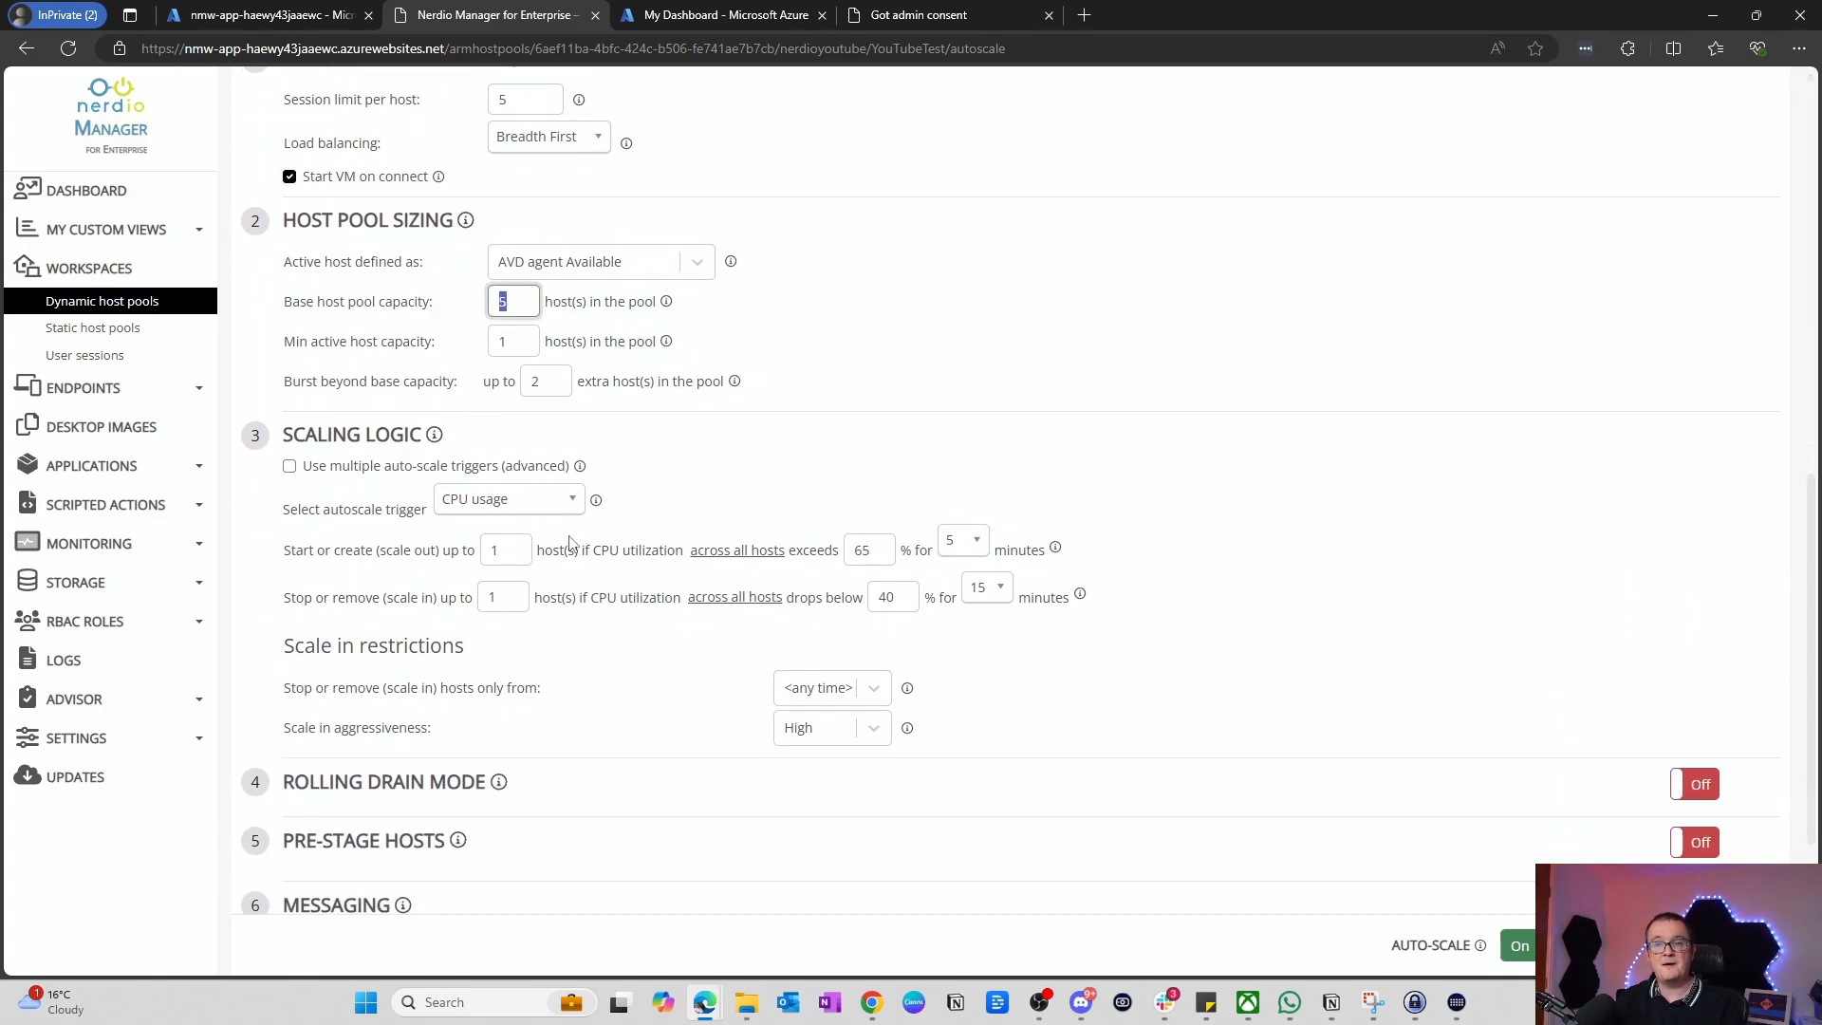
pyautogui.write('1')
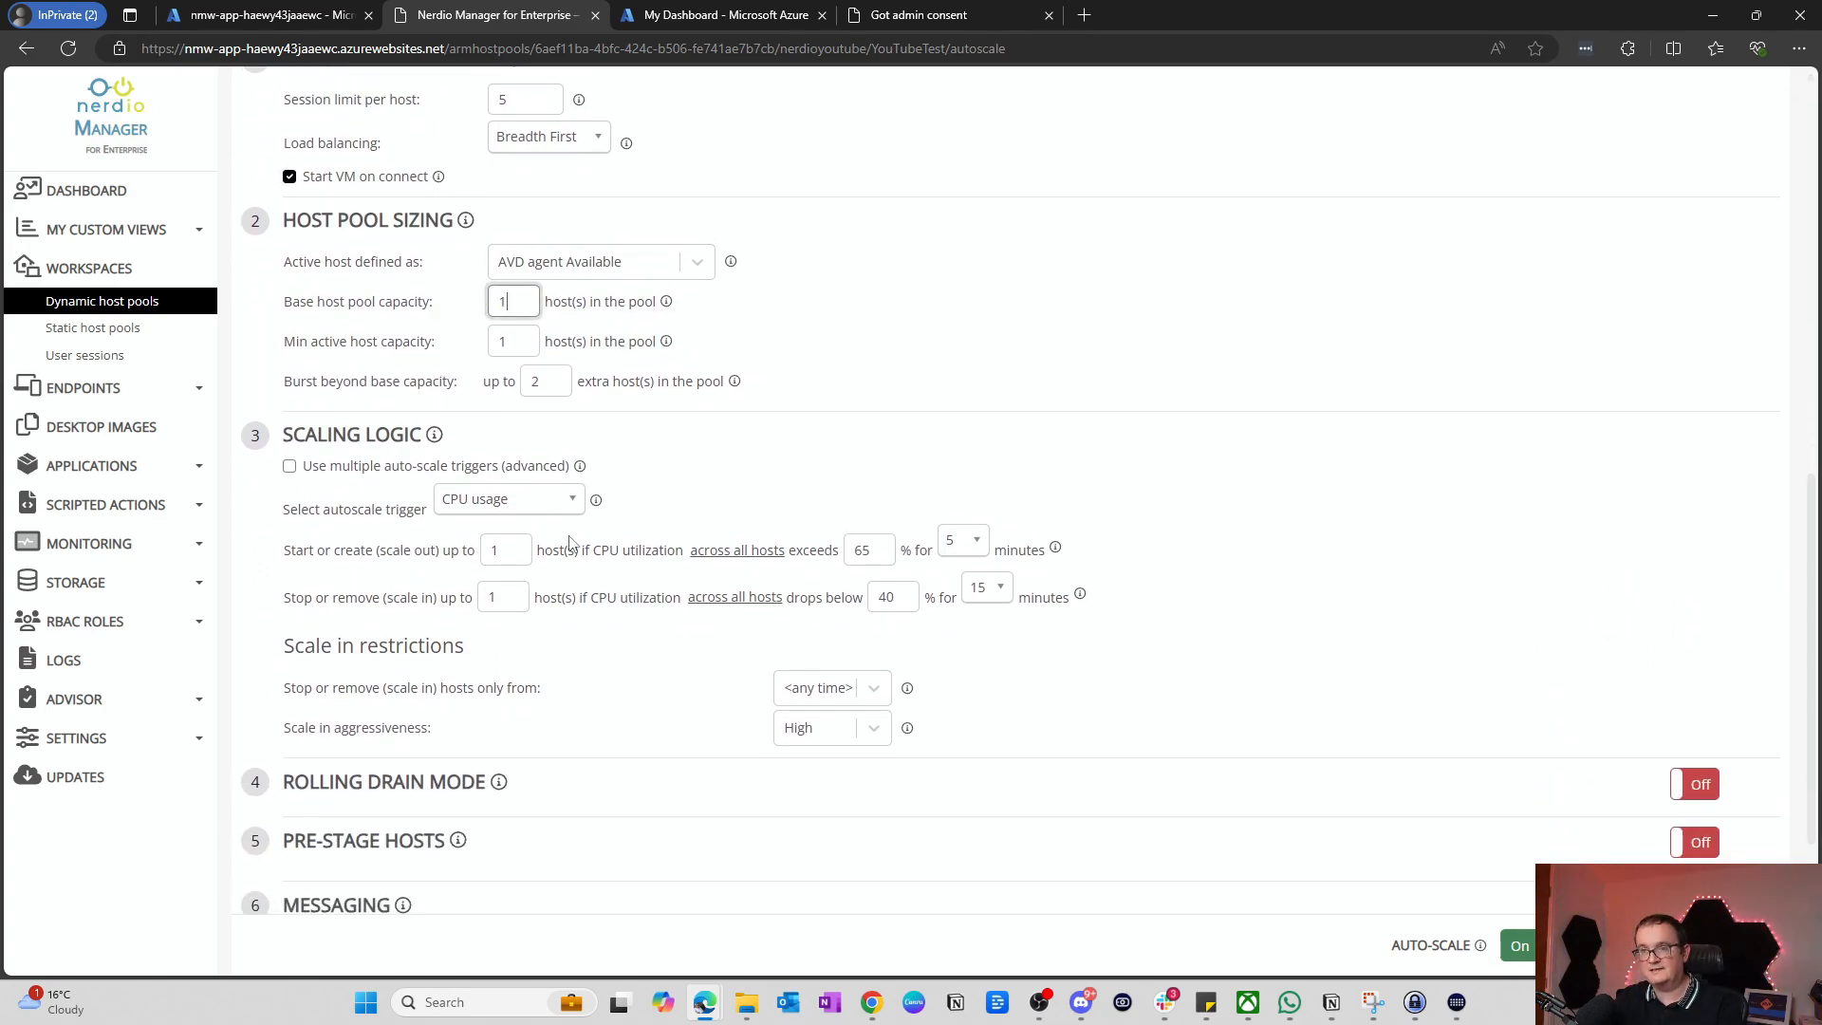
pyautogui.click(875, 343)
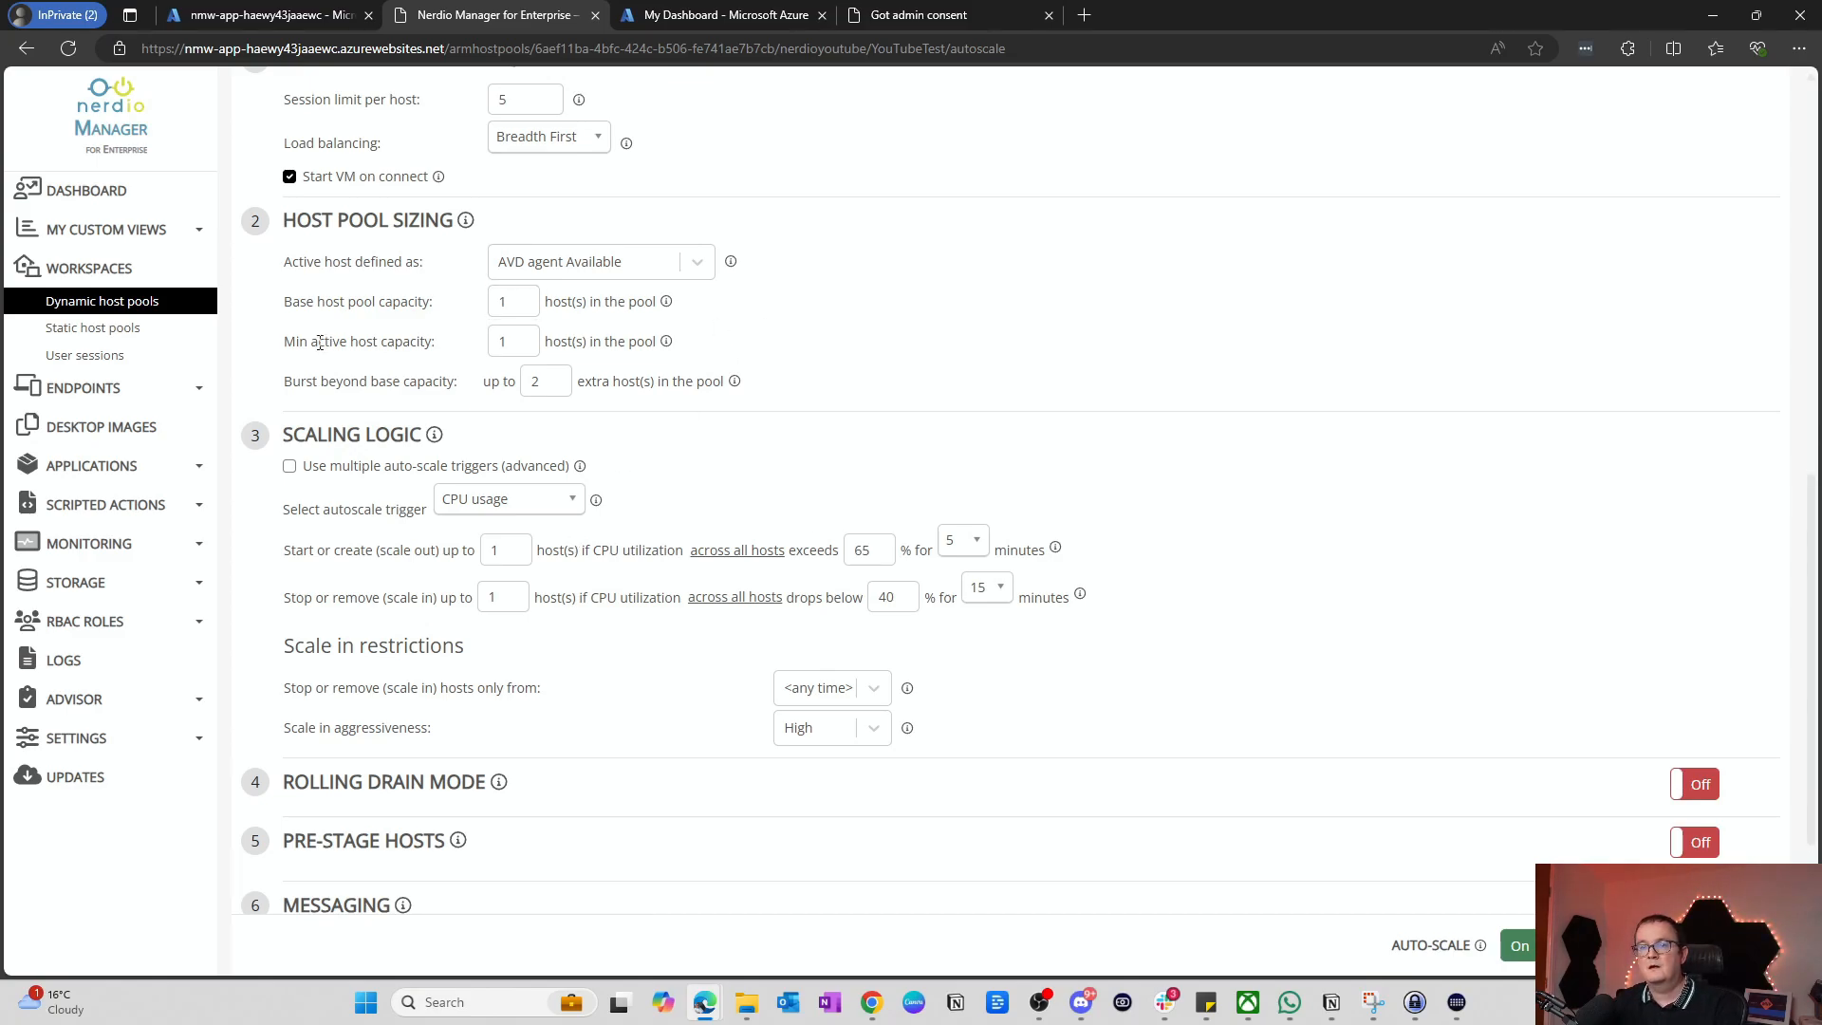
pyautogui.doubleClick(527, 333)
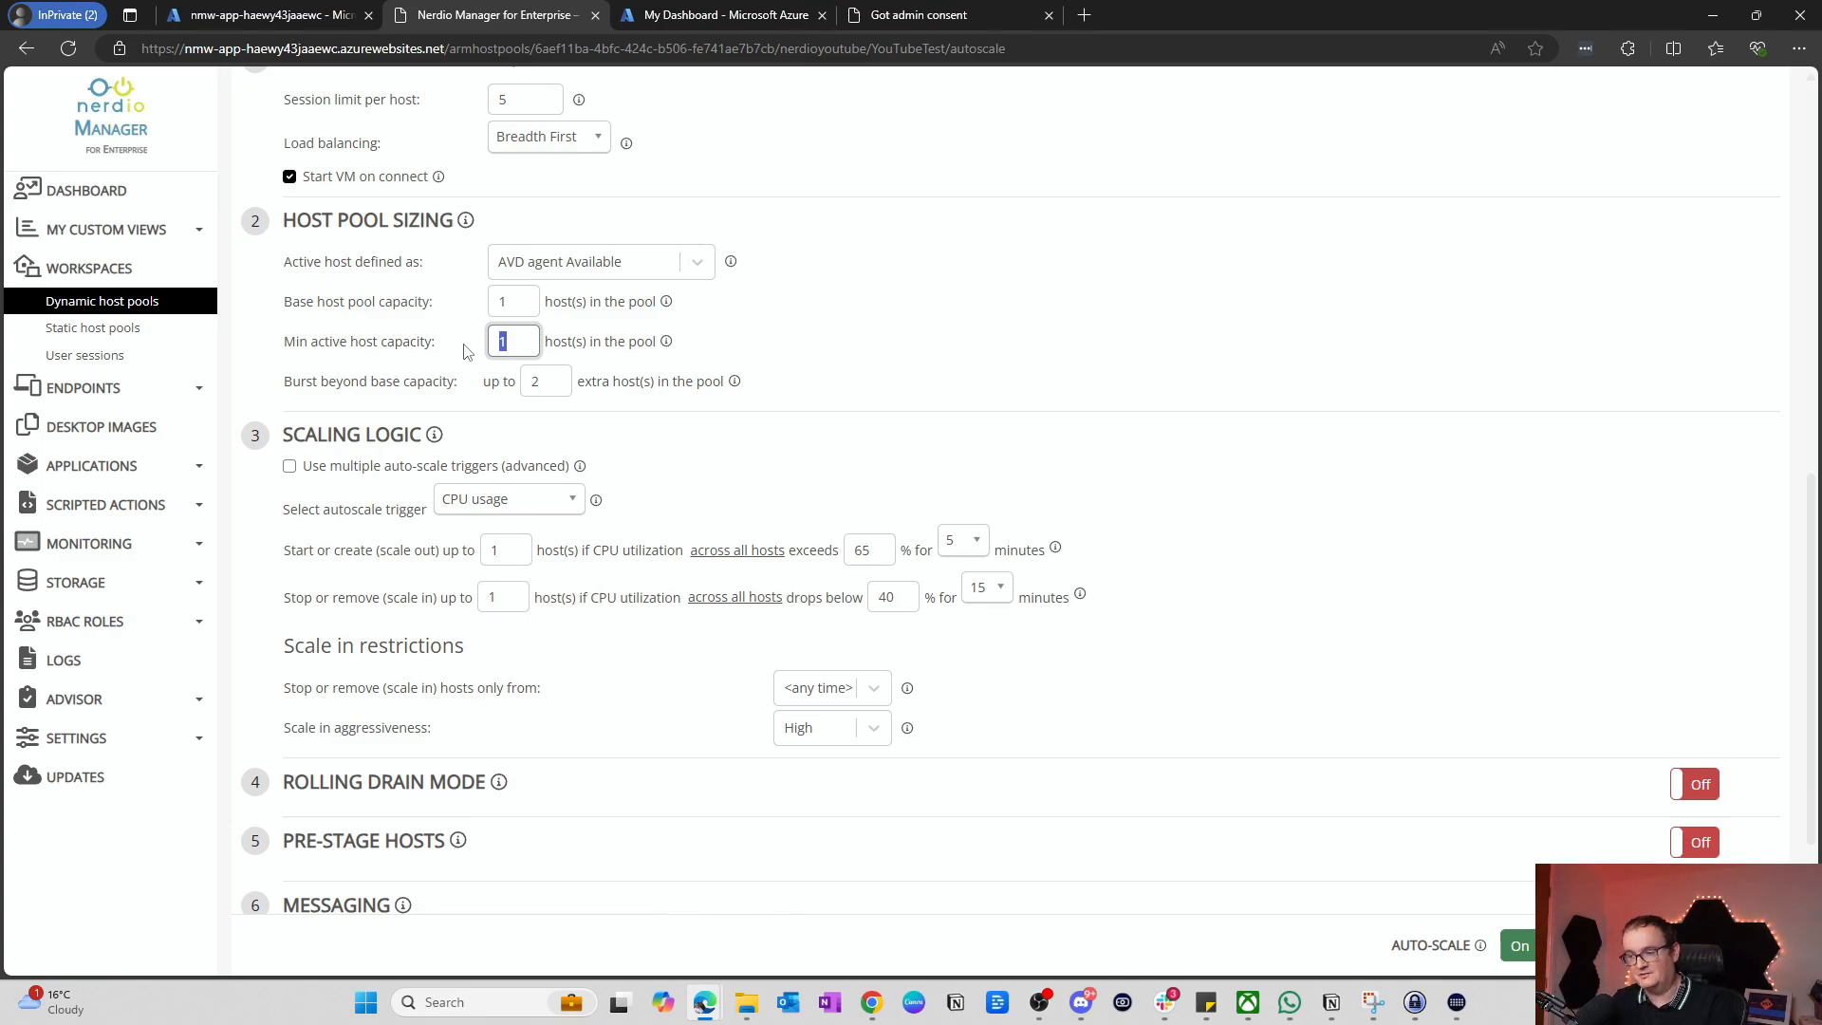
pyautogui.write('0')
pyautogui.click(790, 321)
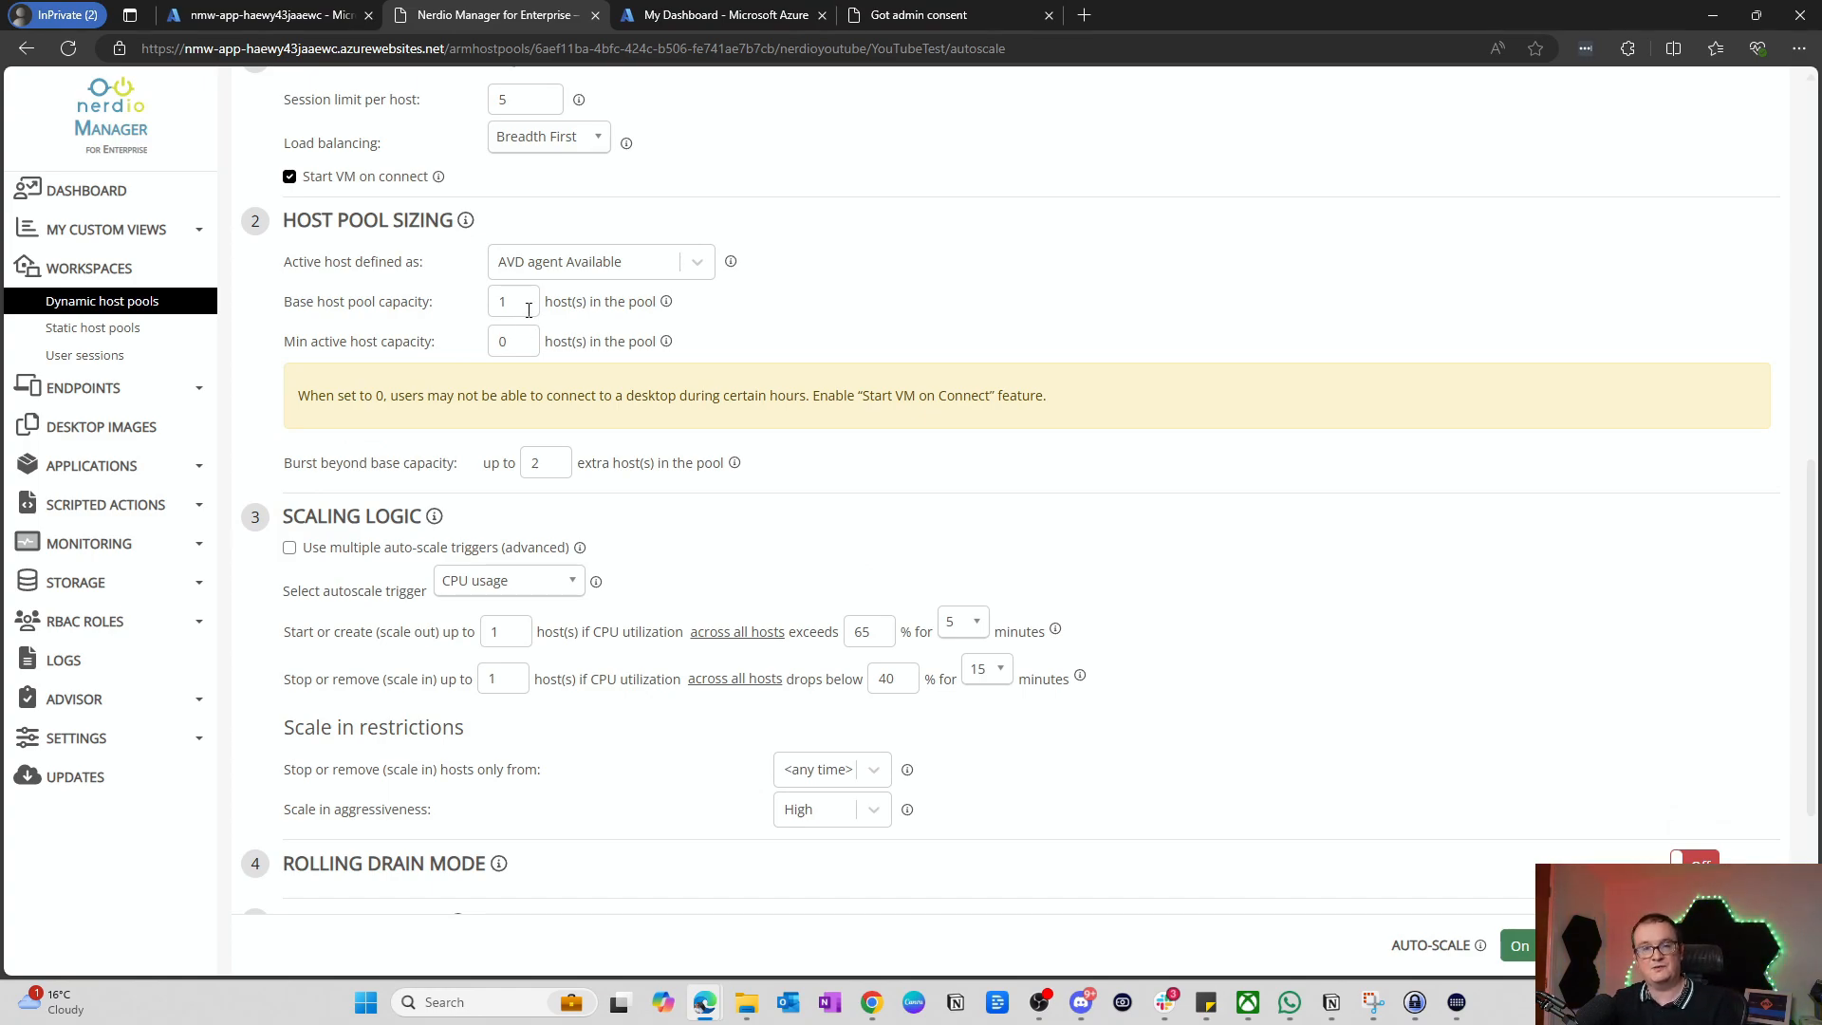
pyautogui.scroll(-1, 528, 310)
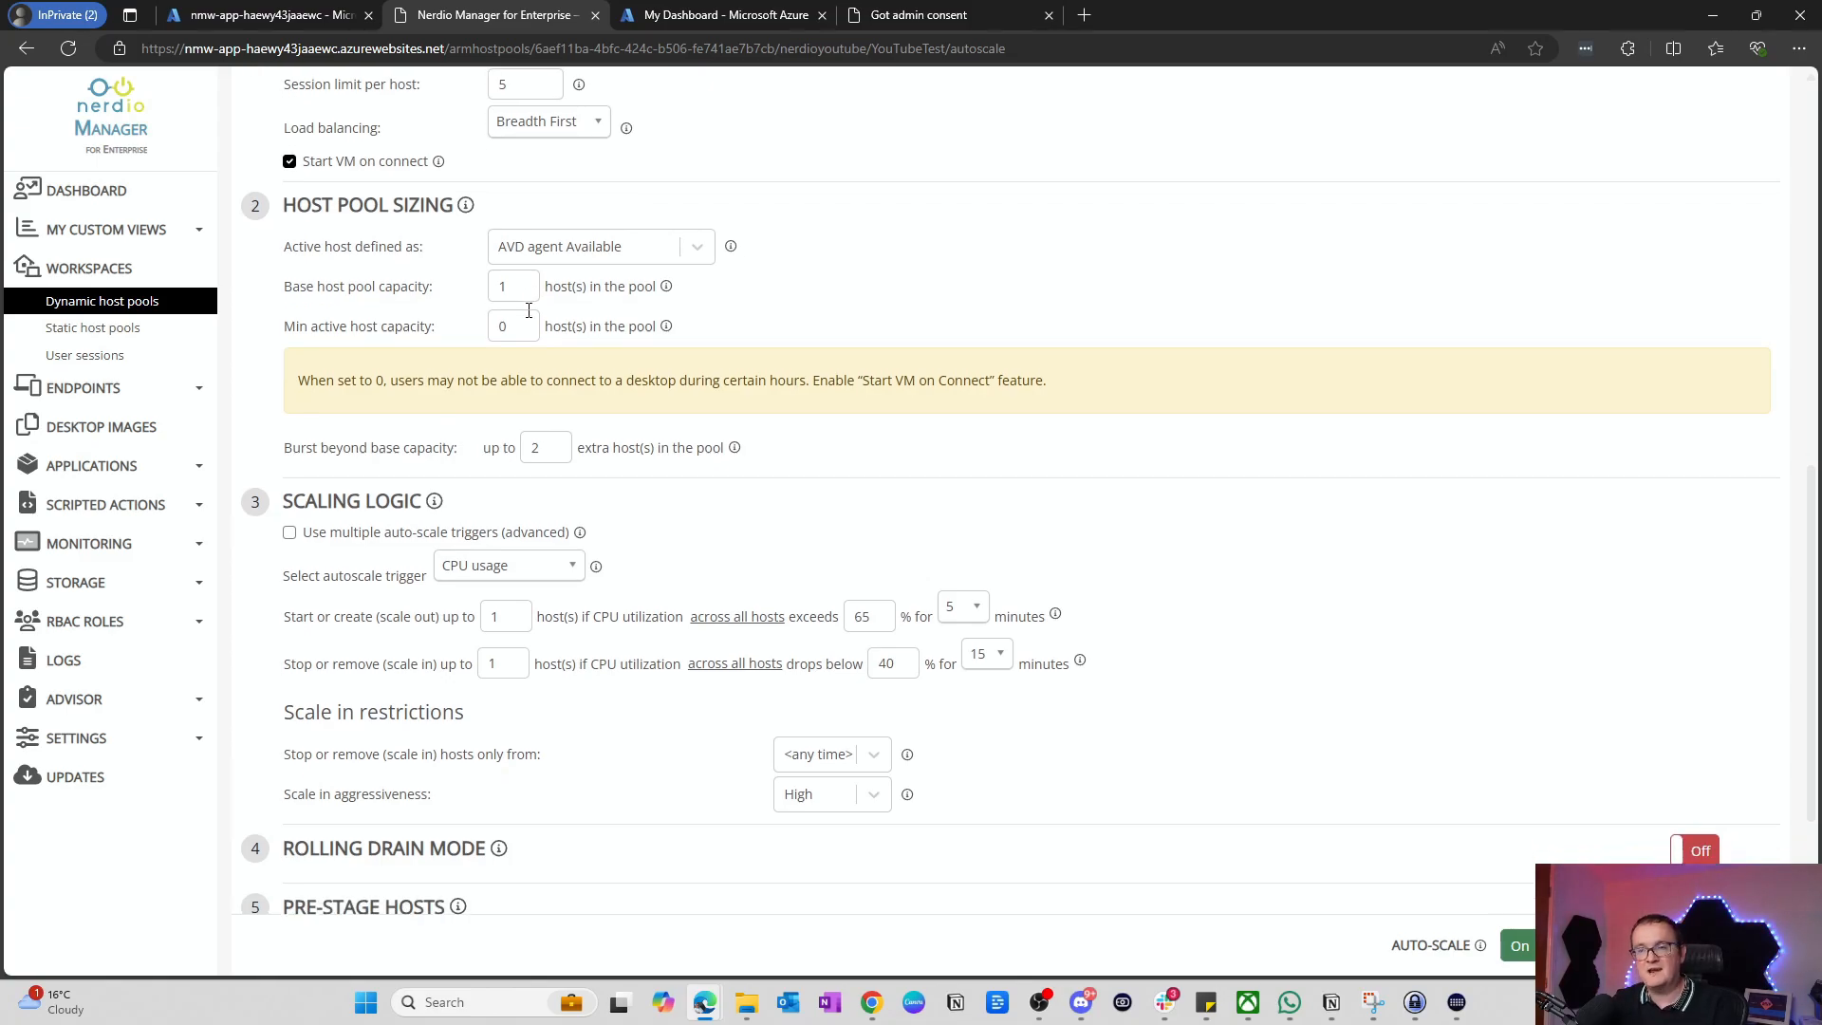
pyautogui.scroll(2, 535, 311)
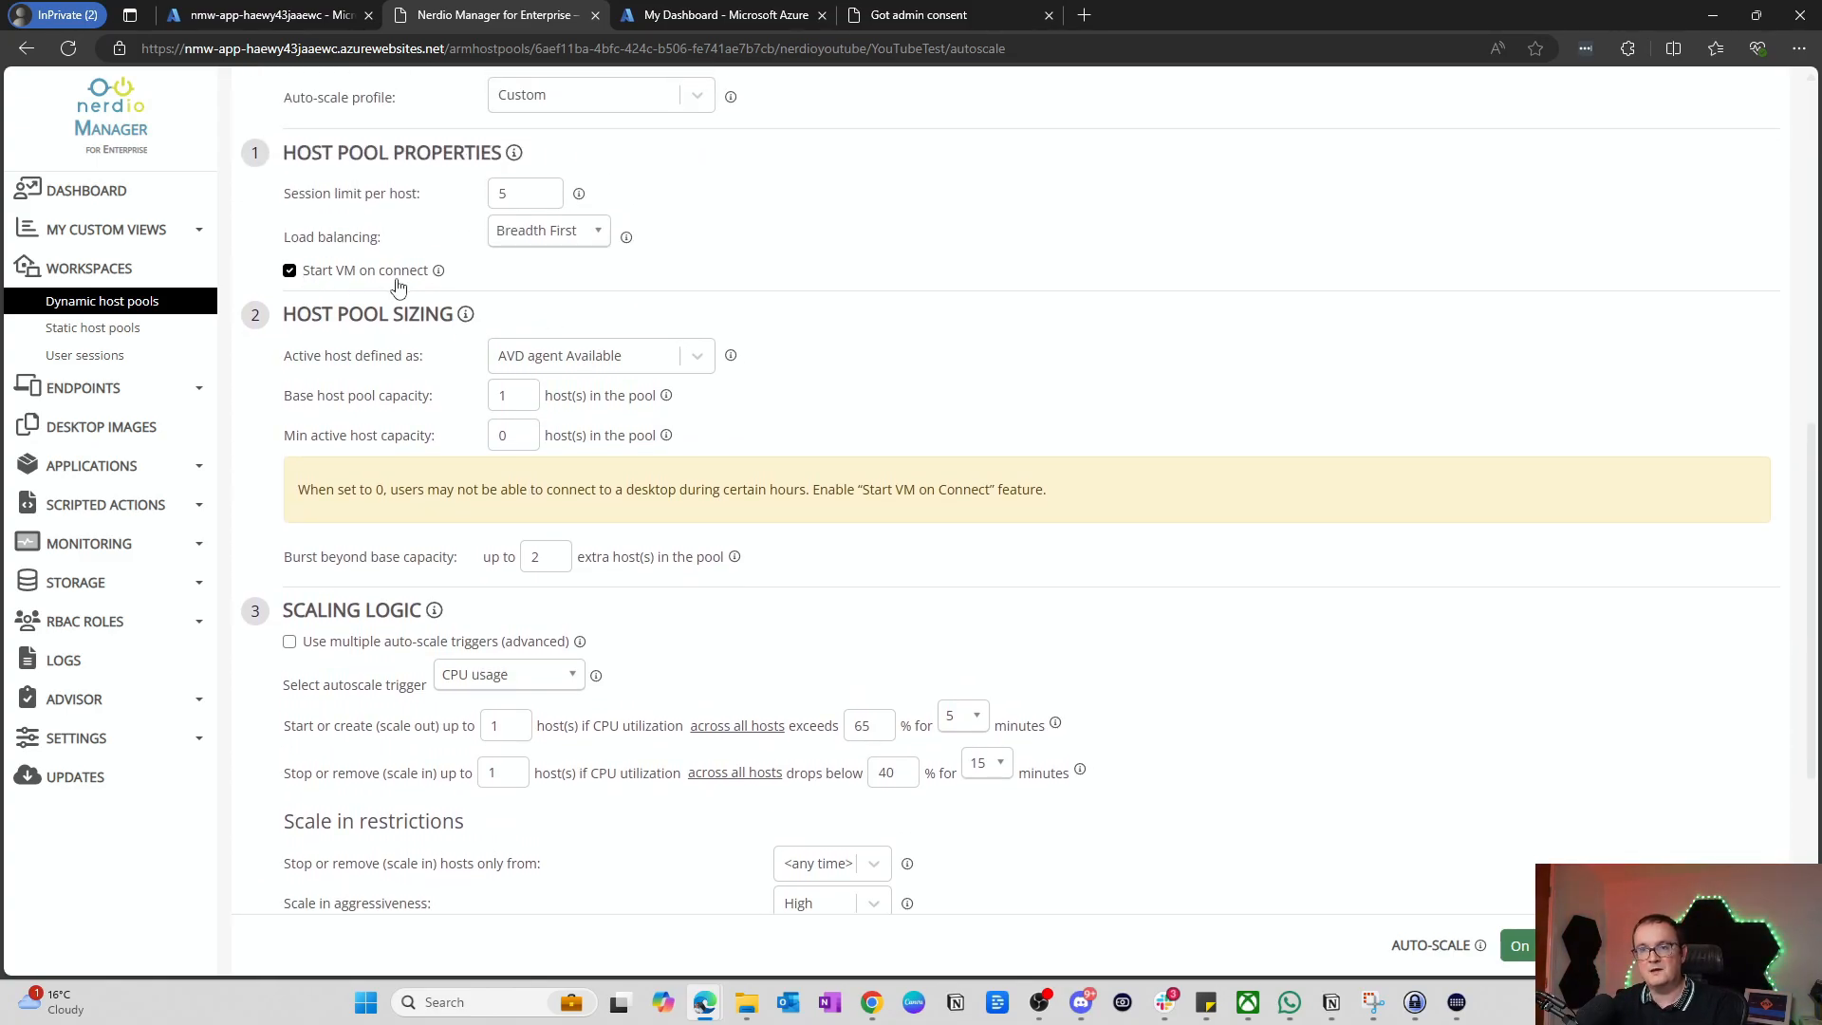
pyautogui.scroll(-1, 517, 275)
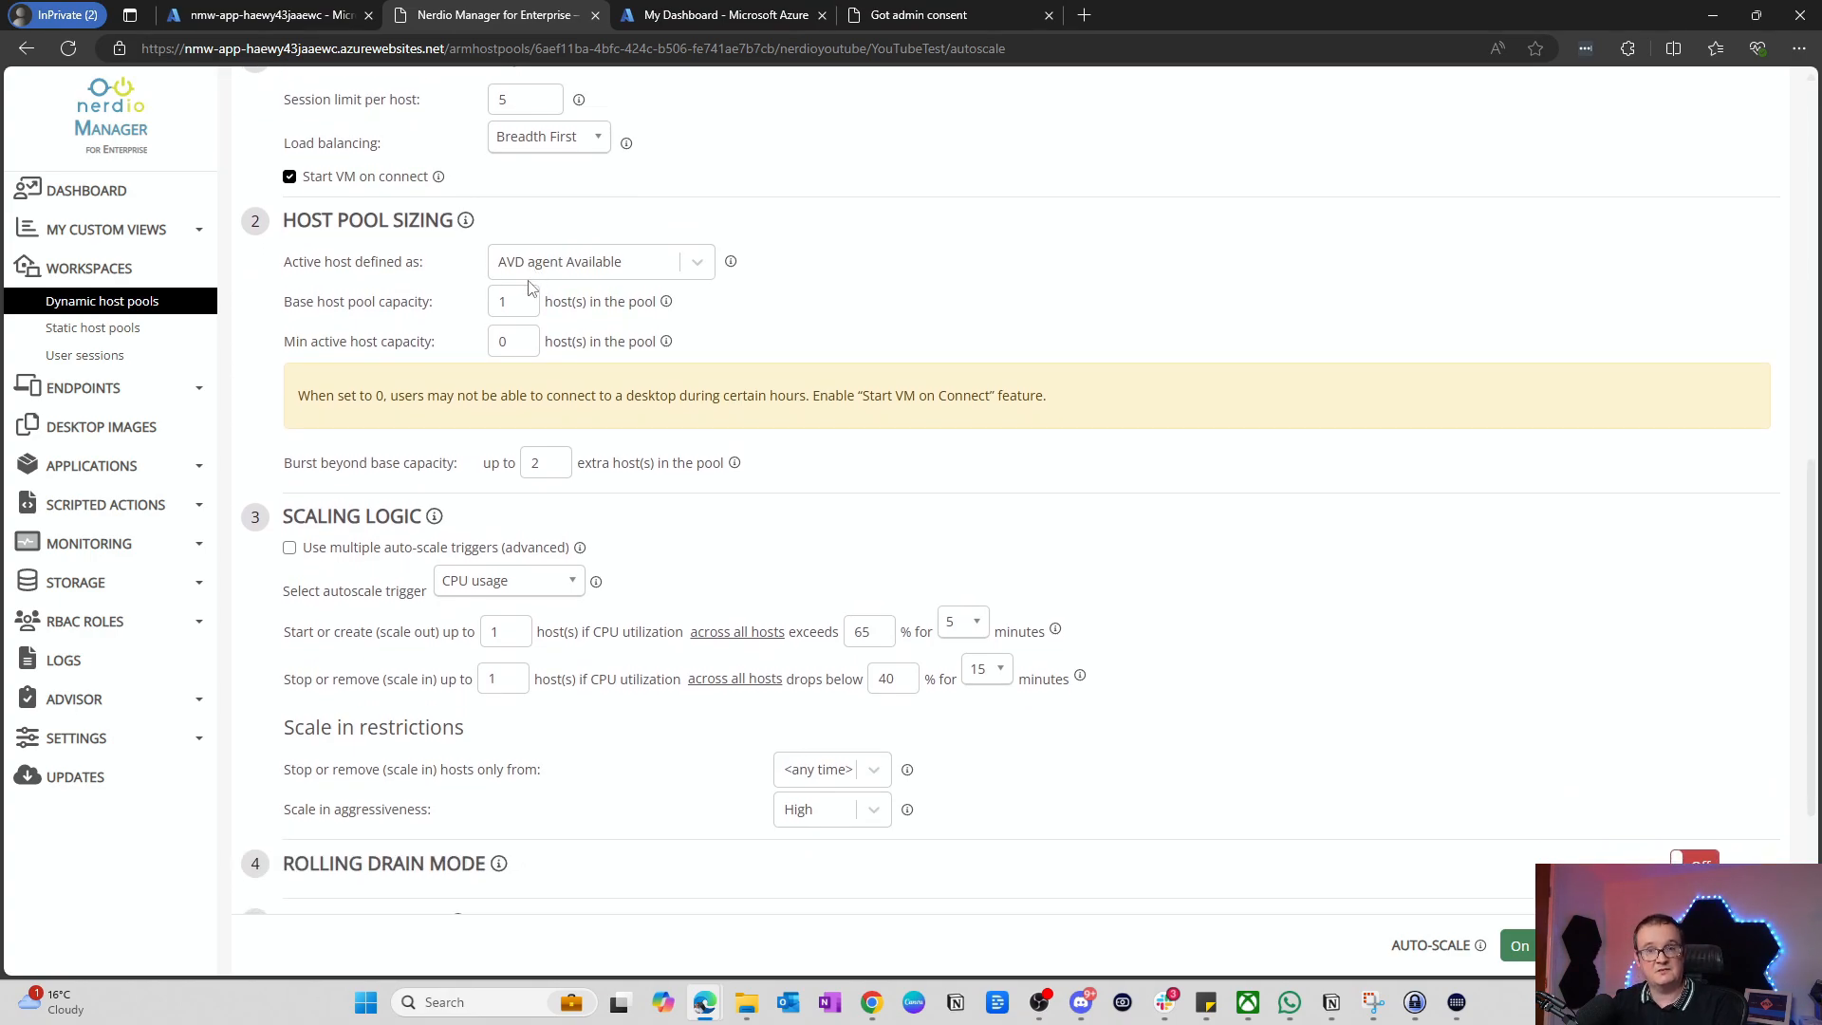
pyautogui.scroll(-2, 529, 290)
pyautogui.scroll(-1, 528, 289)
# Step: Use the User-driven autoscale trigger, stopping desktops after 10 minutes
pyautogui.click(517, 300)
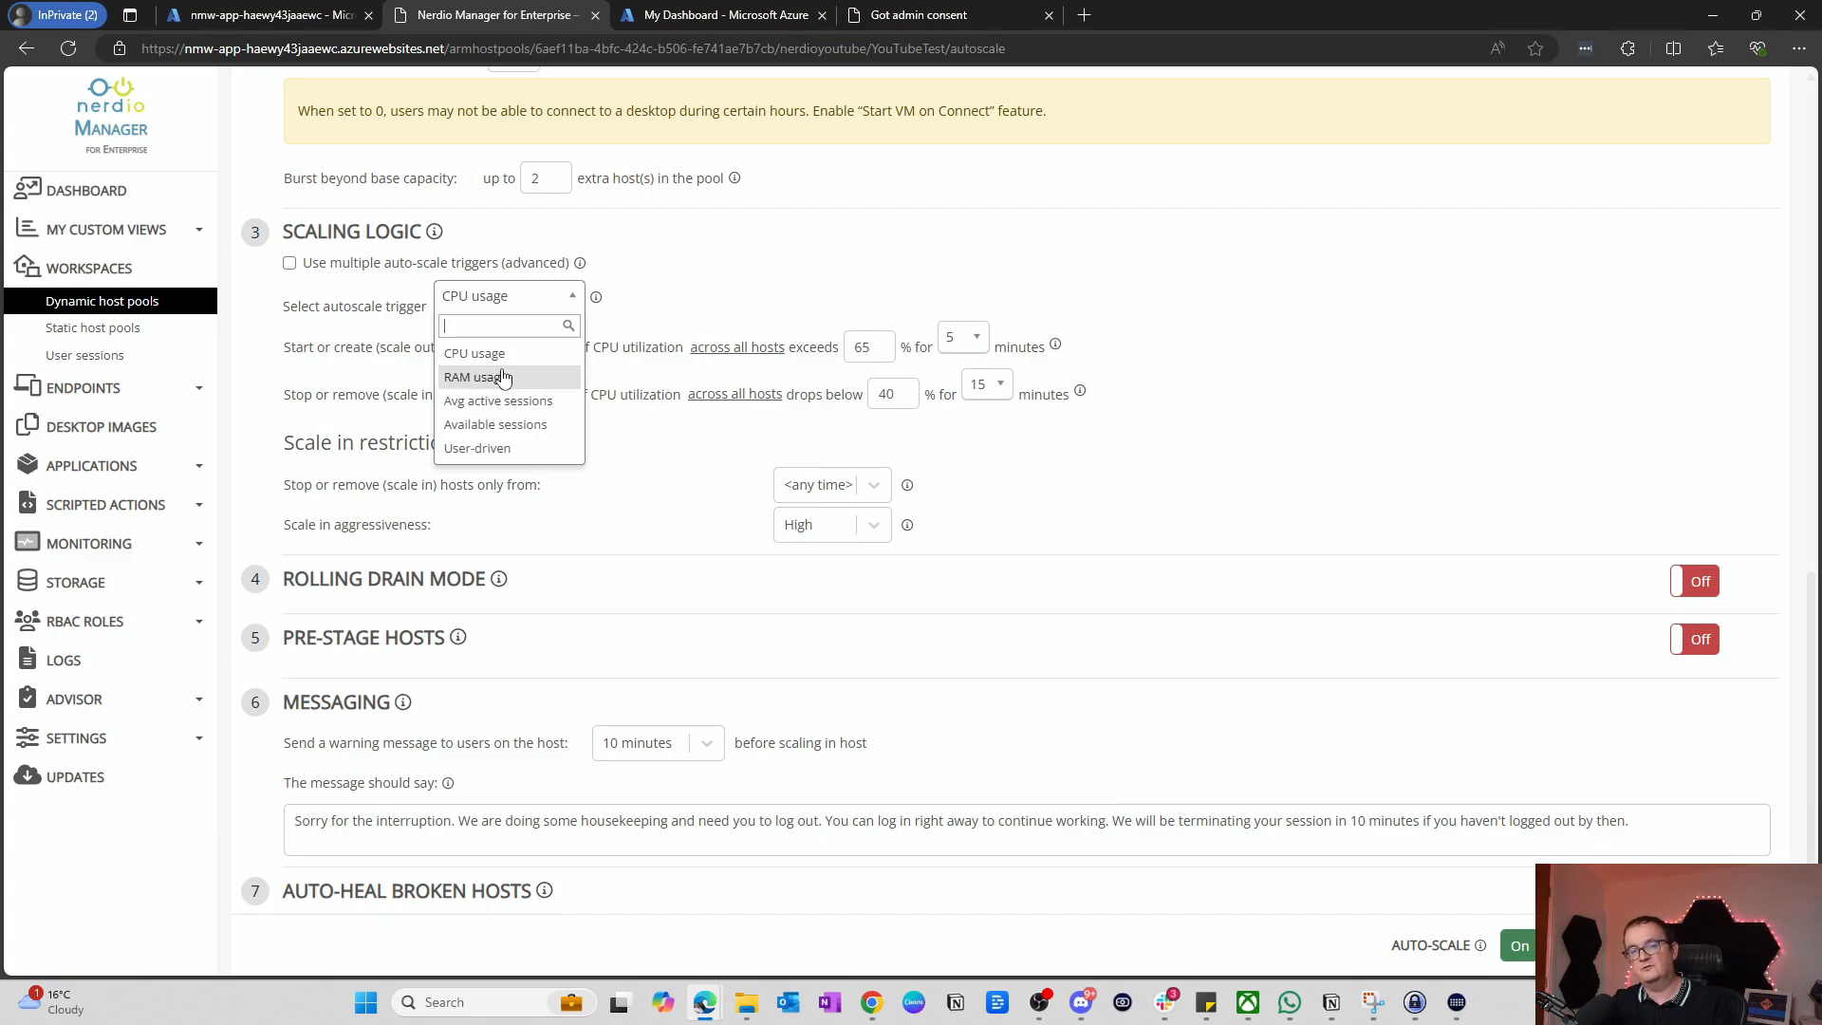
pyautogui.click(495, 450)
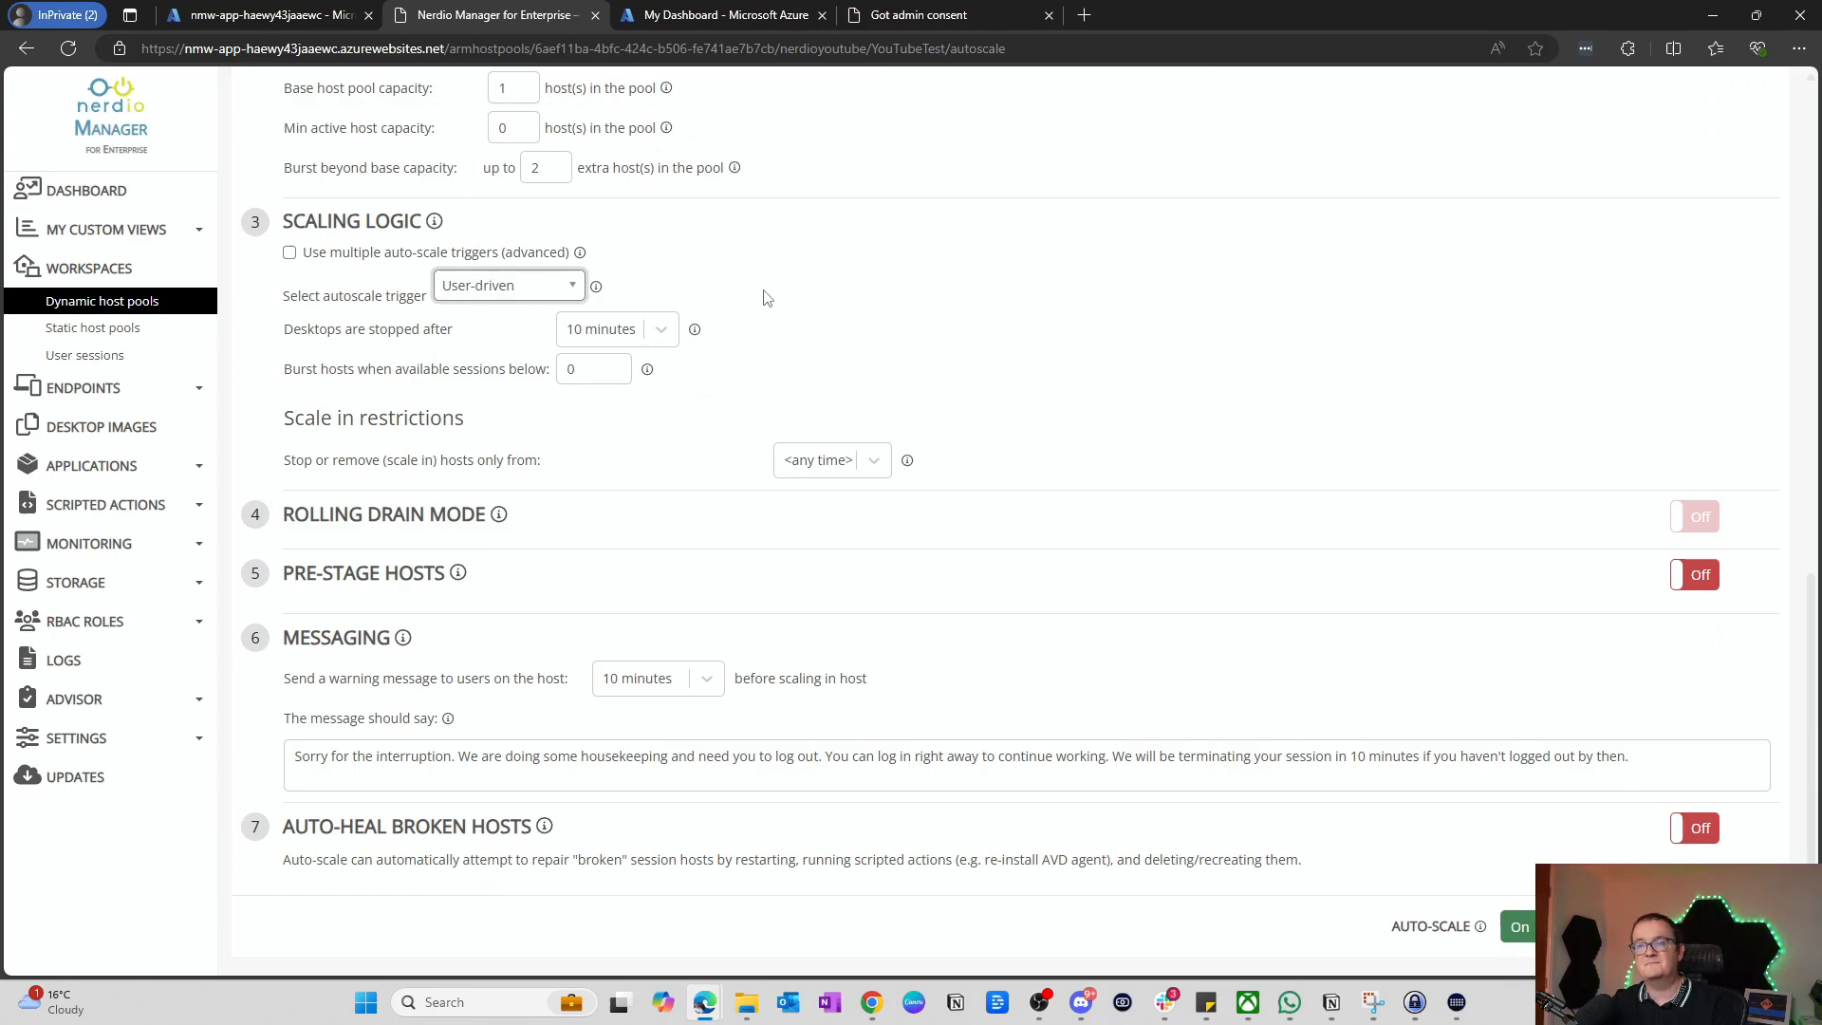
pyautogui.click(623, 337)
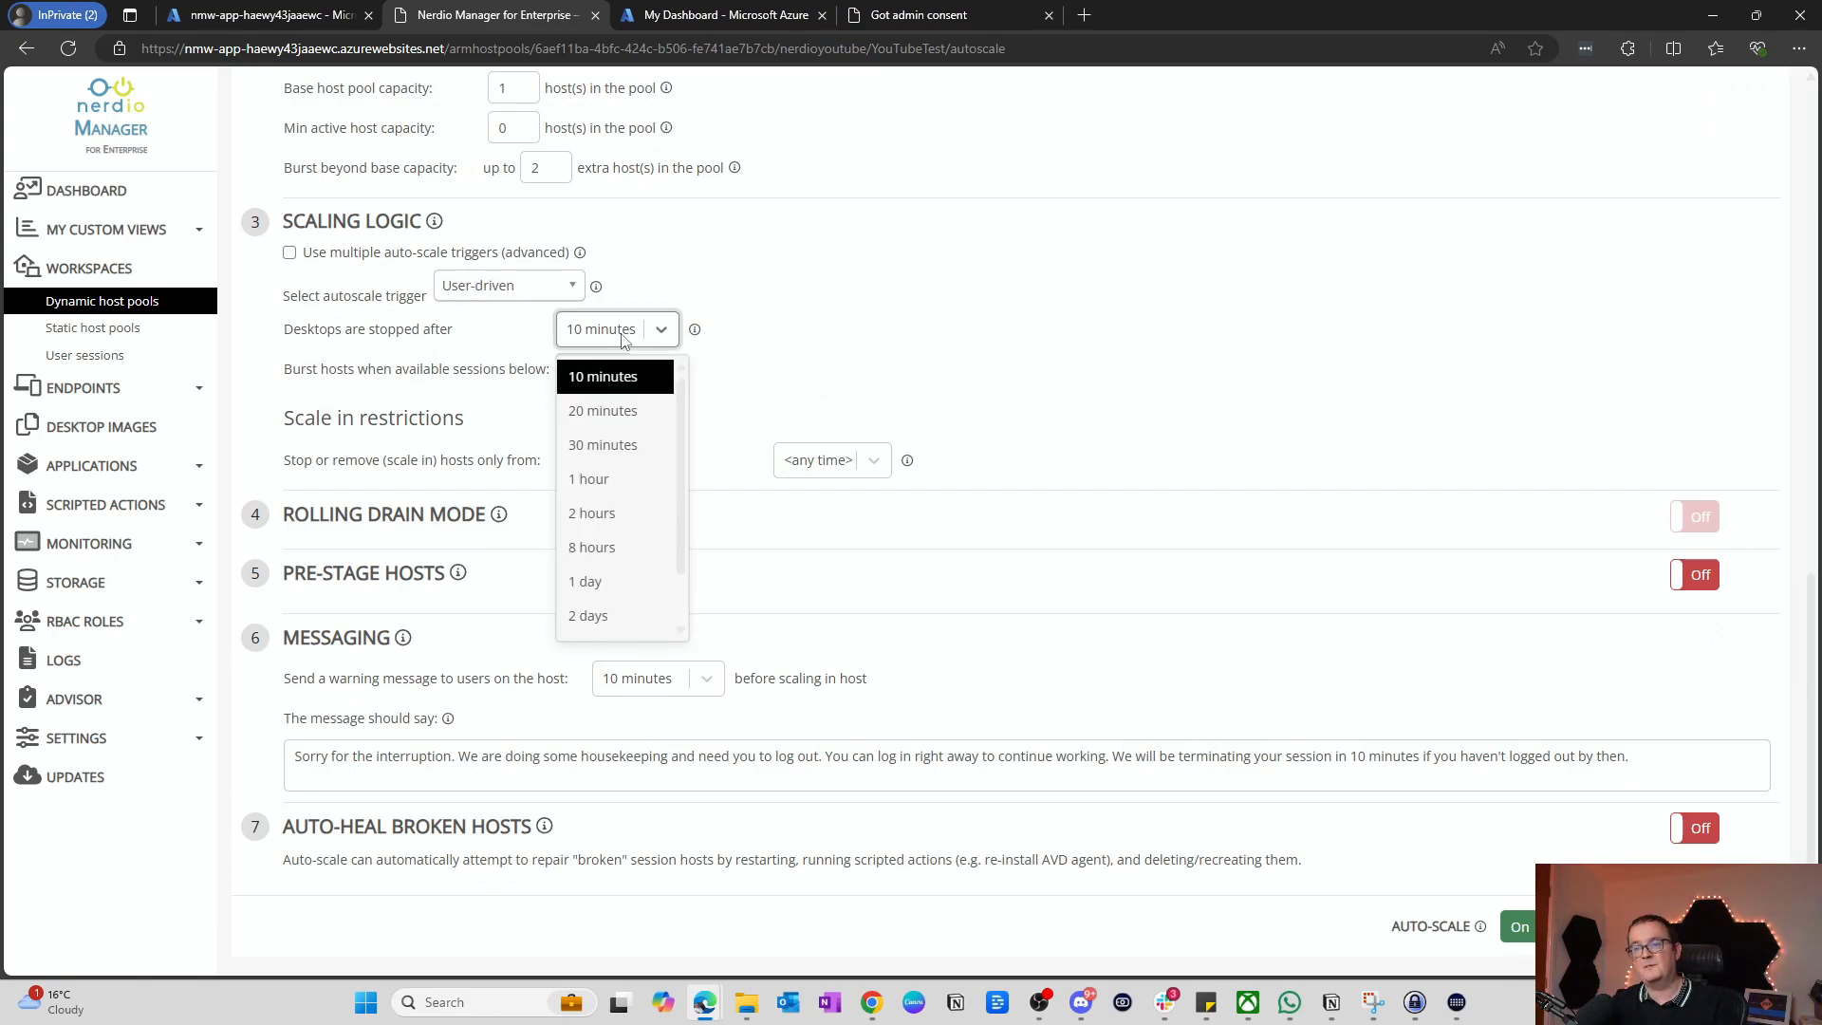
pyautogui.click(610, 366)
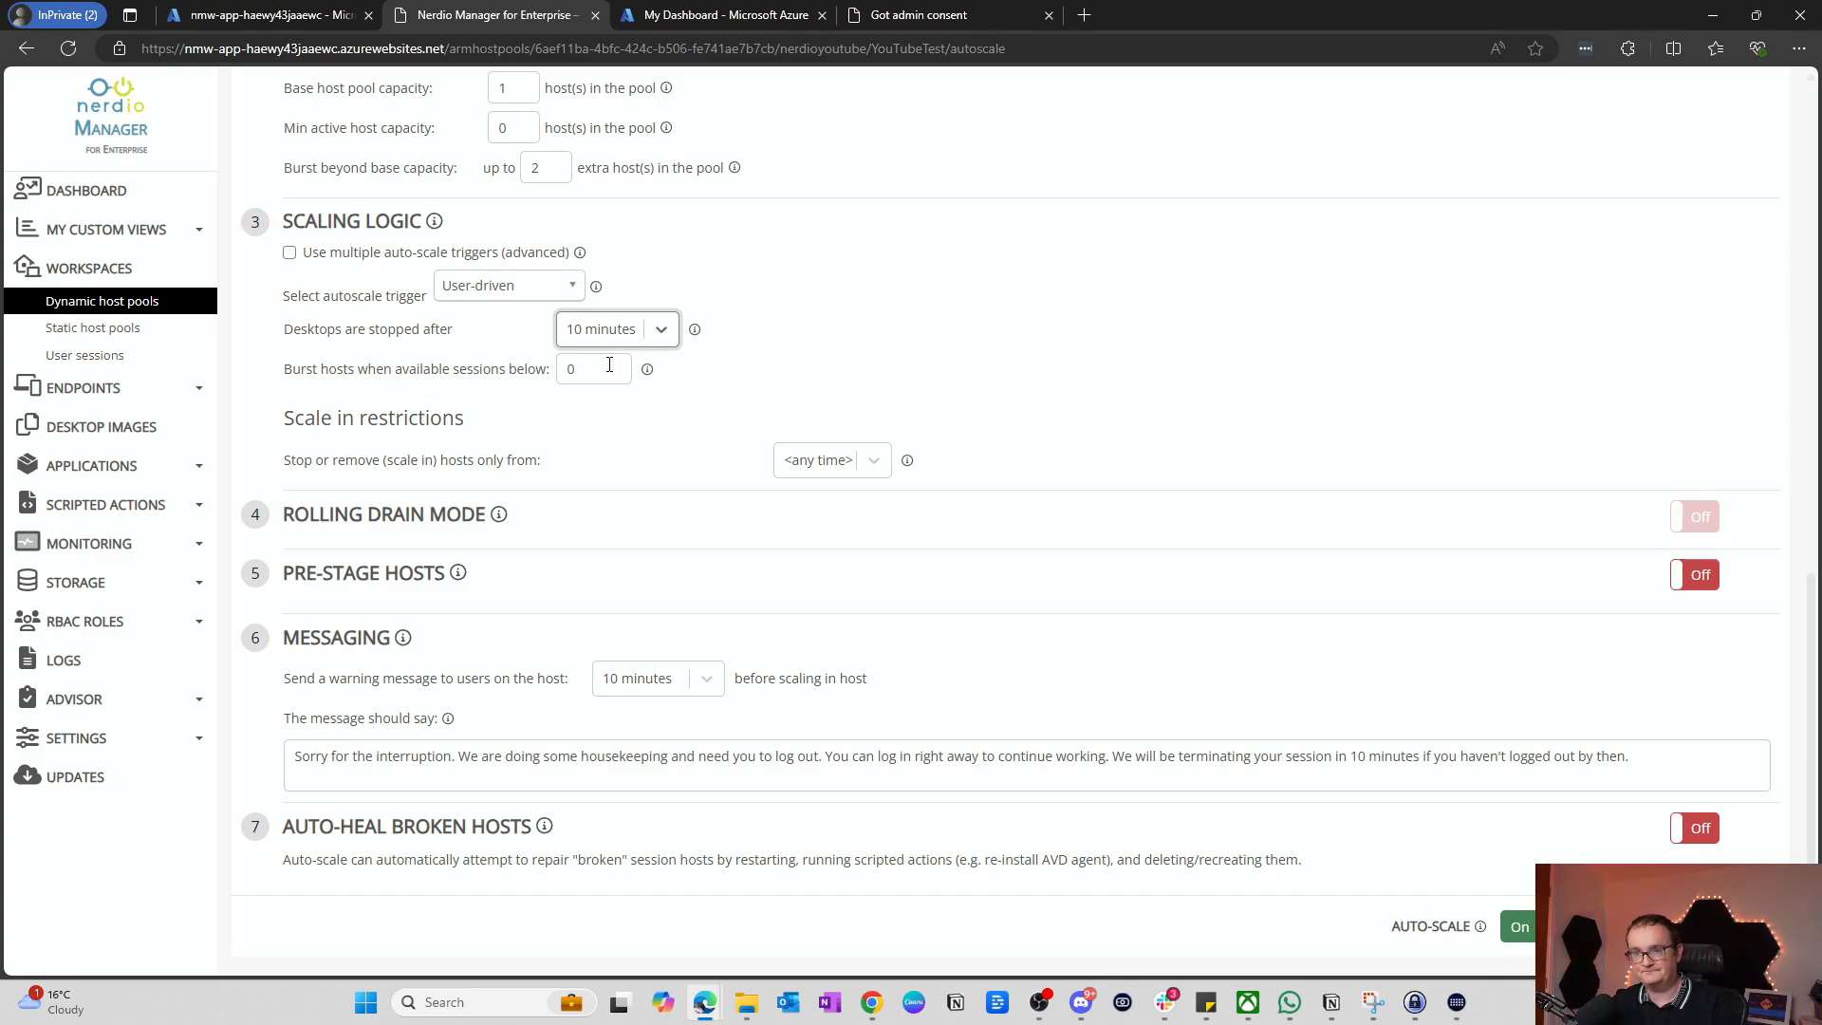
# Step: Keep the base host pool capacity at 1 after a stray edit
pyautogui.scroll(2, 607, 356)
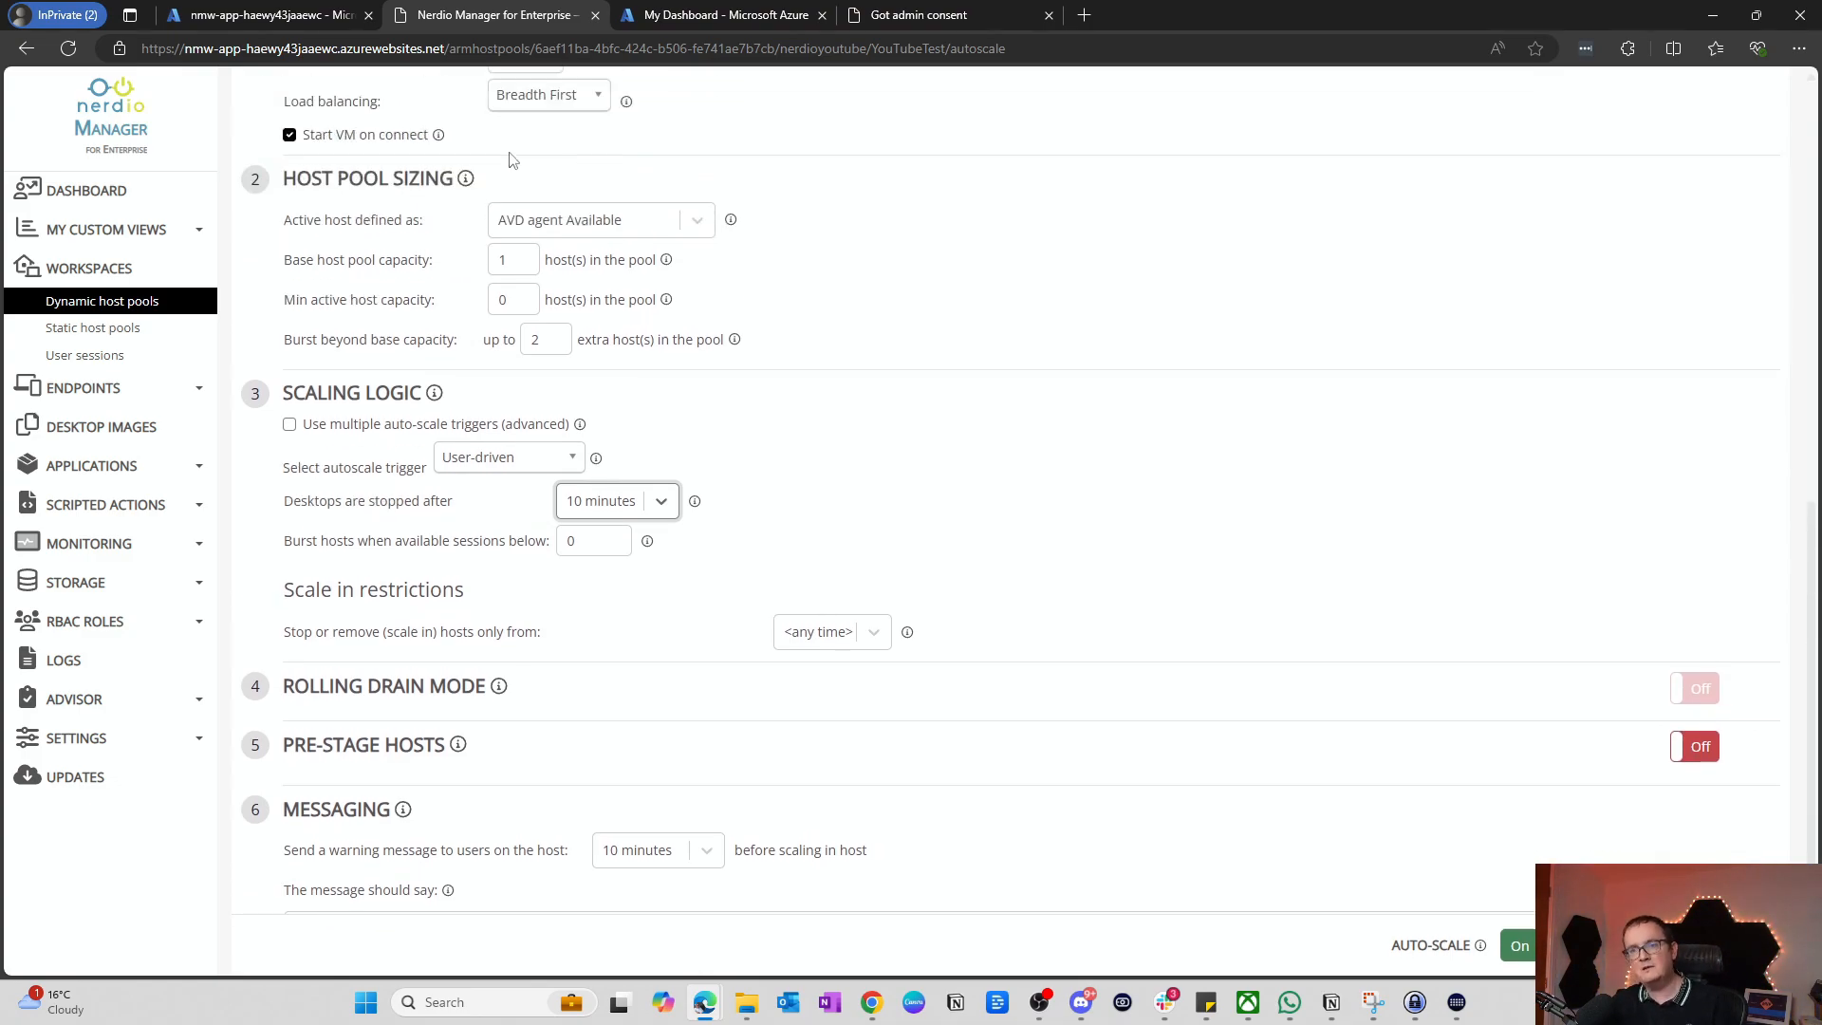
pyautogui.click(516, 272)
pyautogui.write('0')
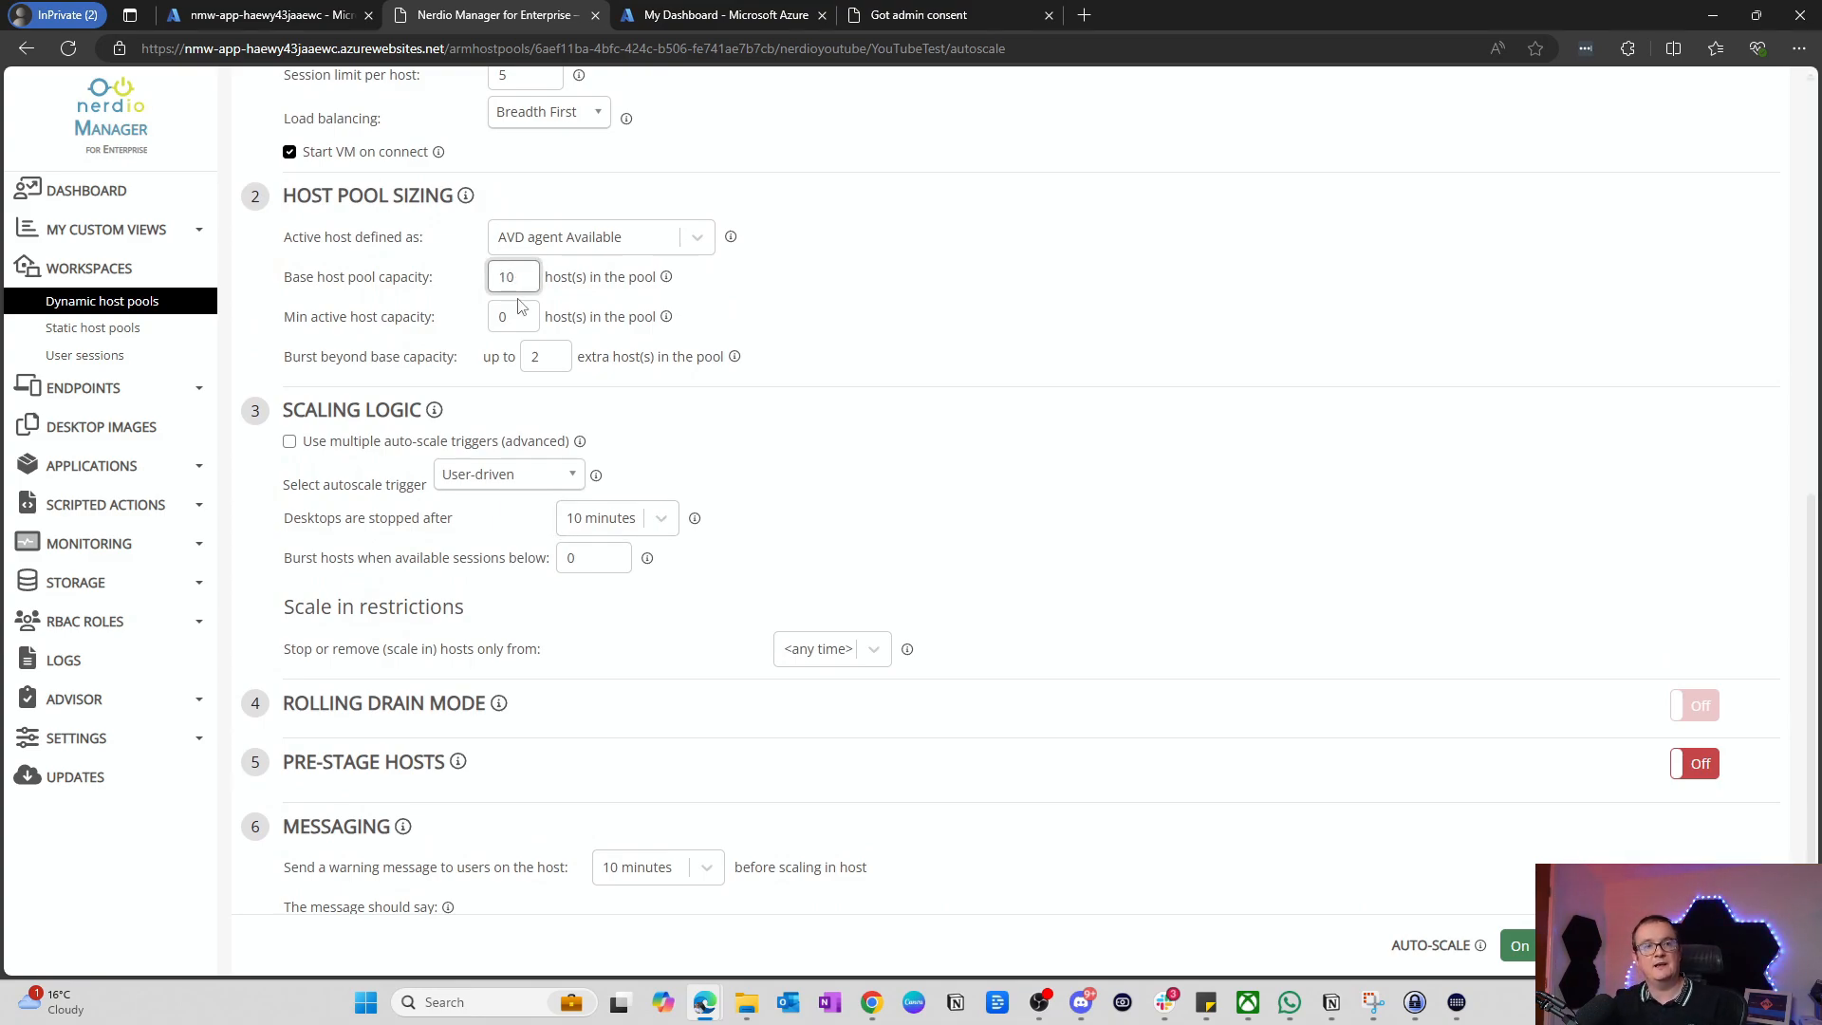
pyautogui.press('BackSpace')
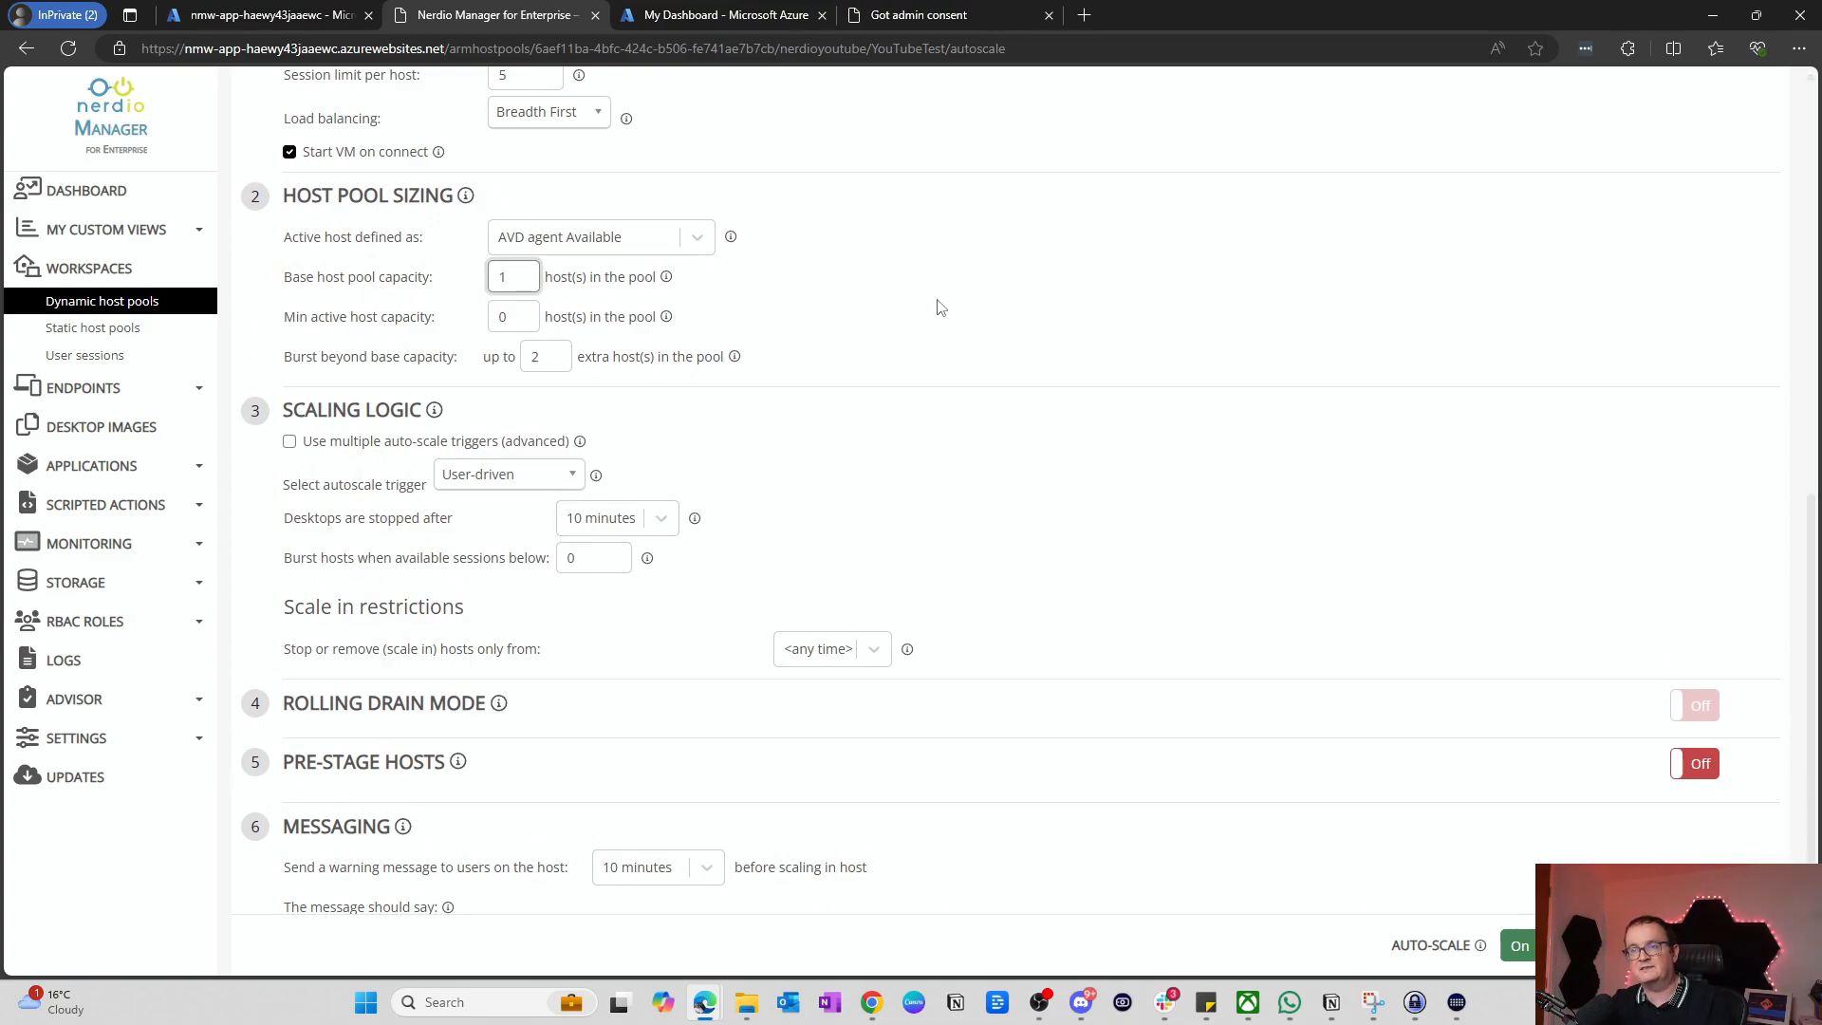
pyautogui.click(590, 317)
pyautogui.scroll(-1, 707, 361)
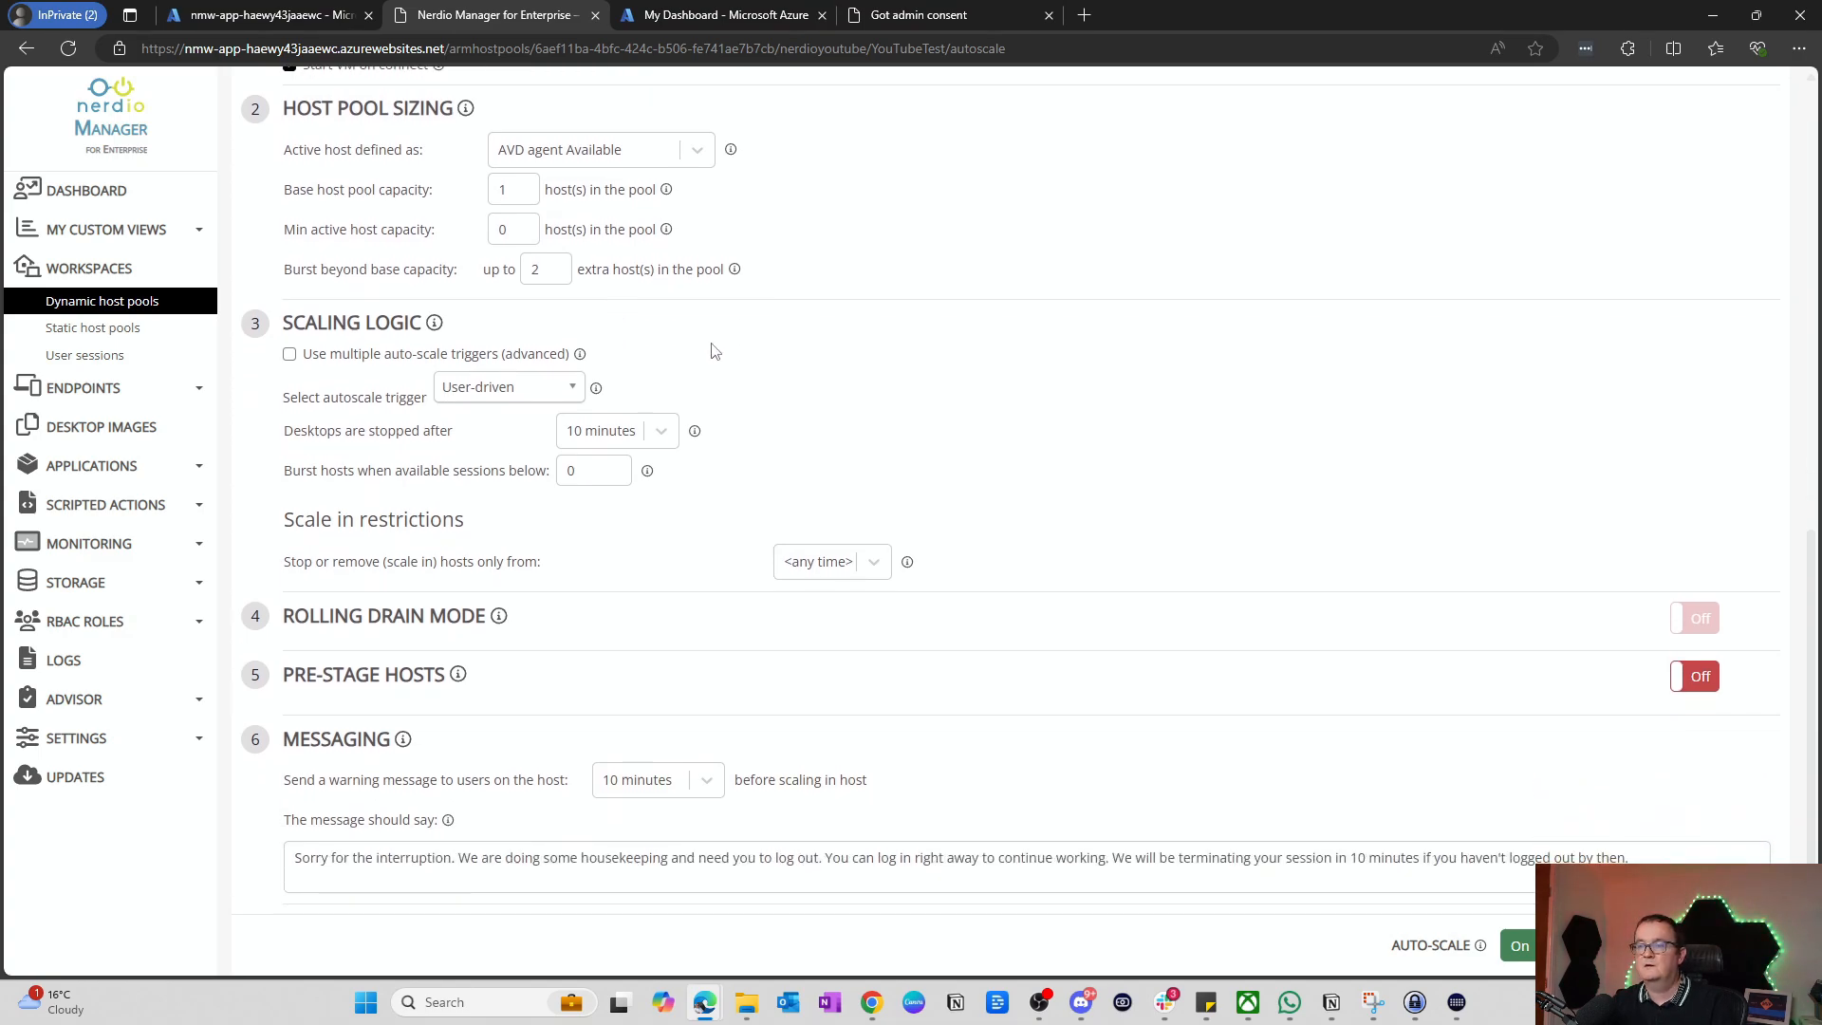
pyautogui.scroll(-1, 759, 456)
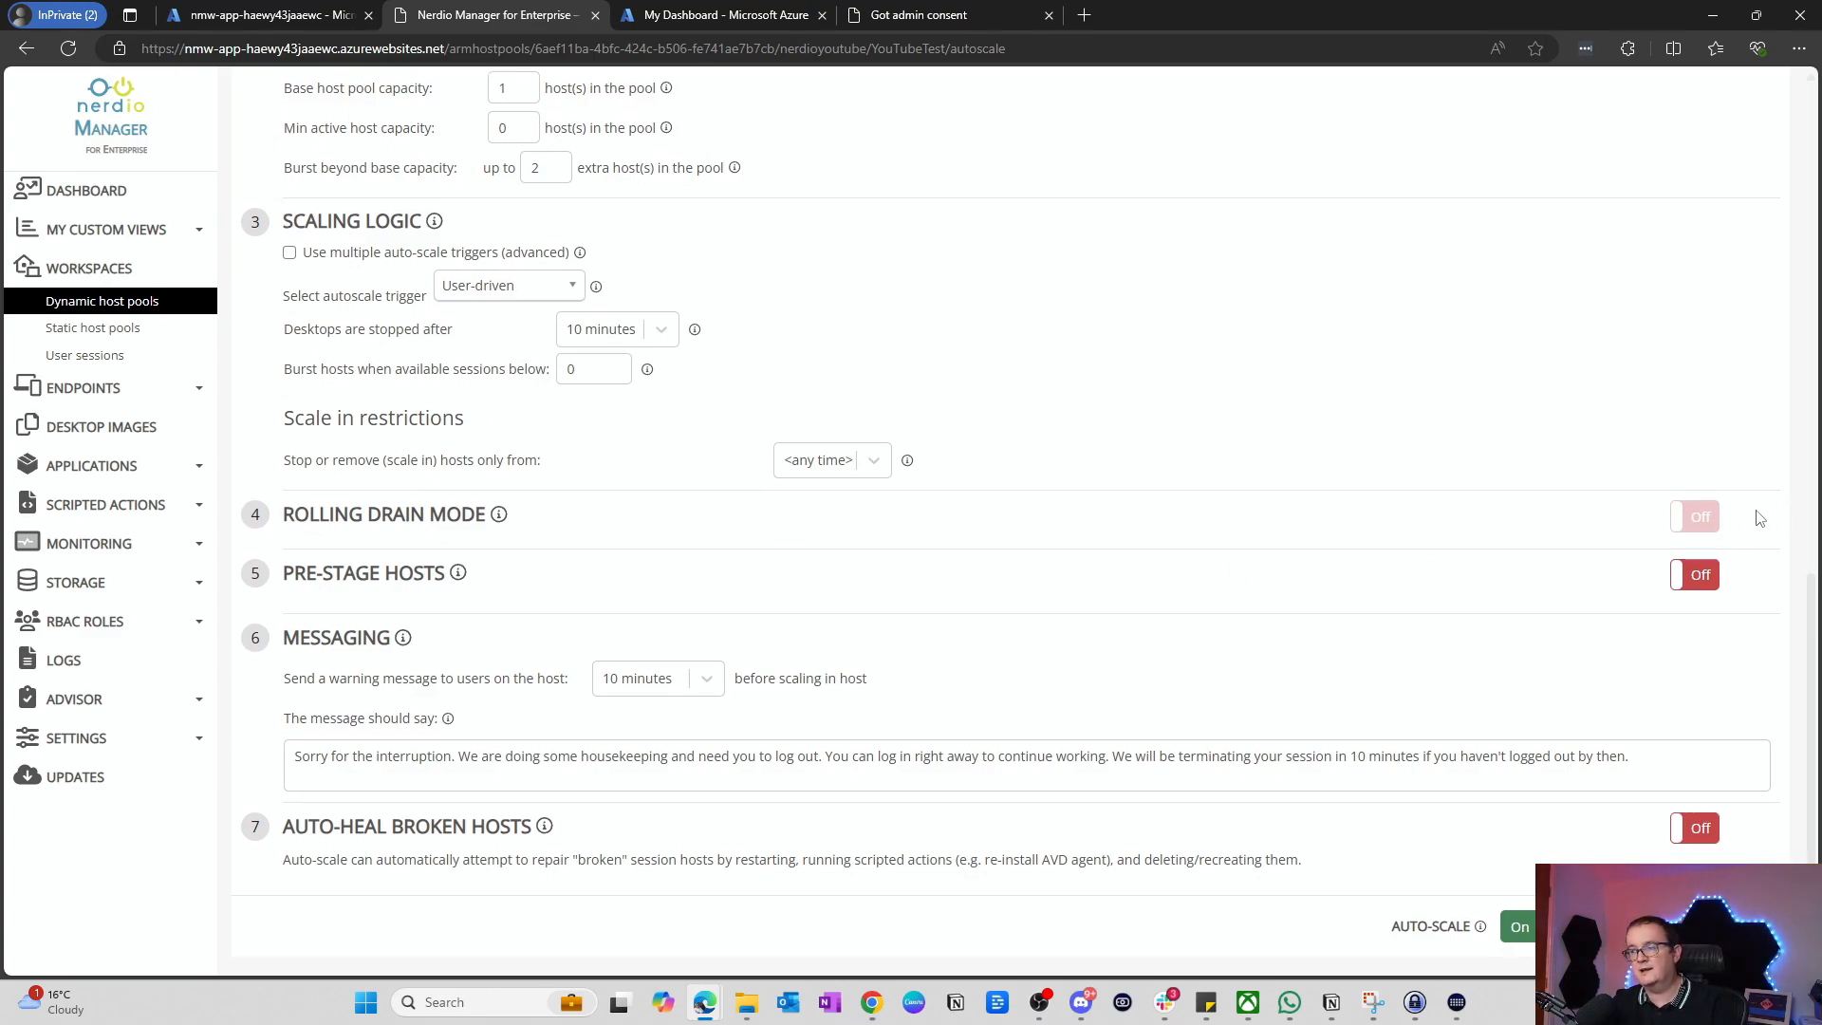
pyautogui.click(1685, 582)
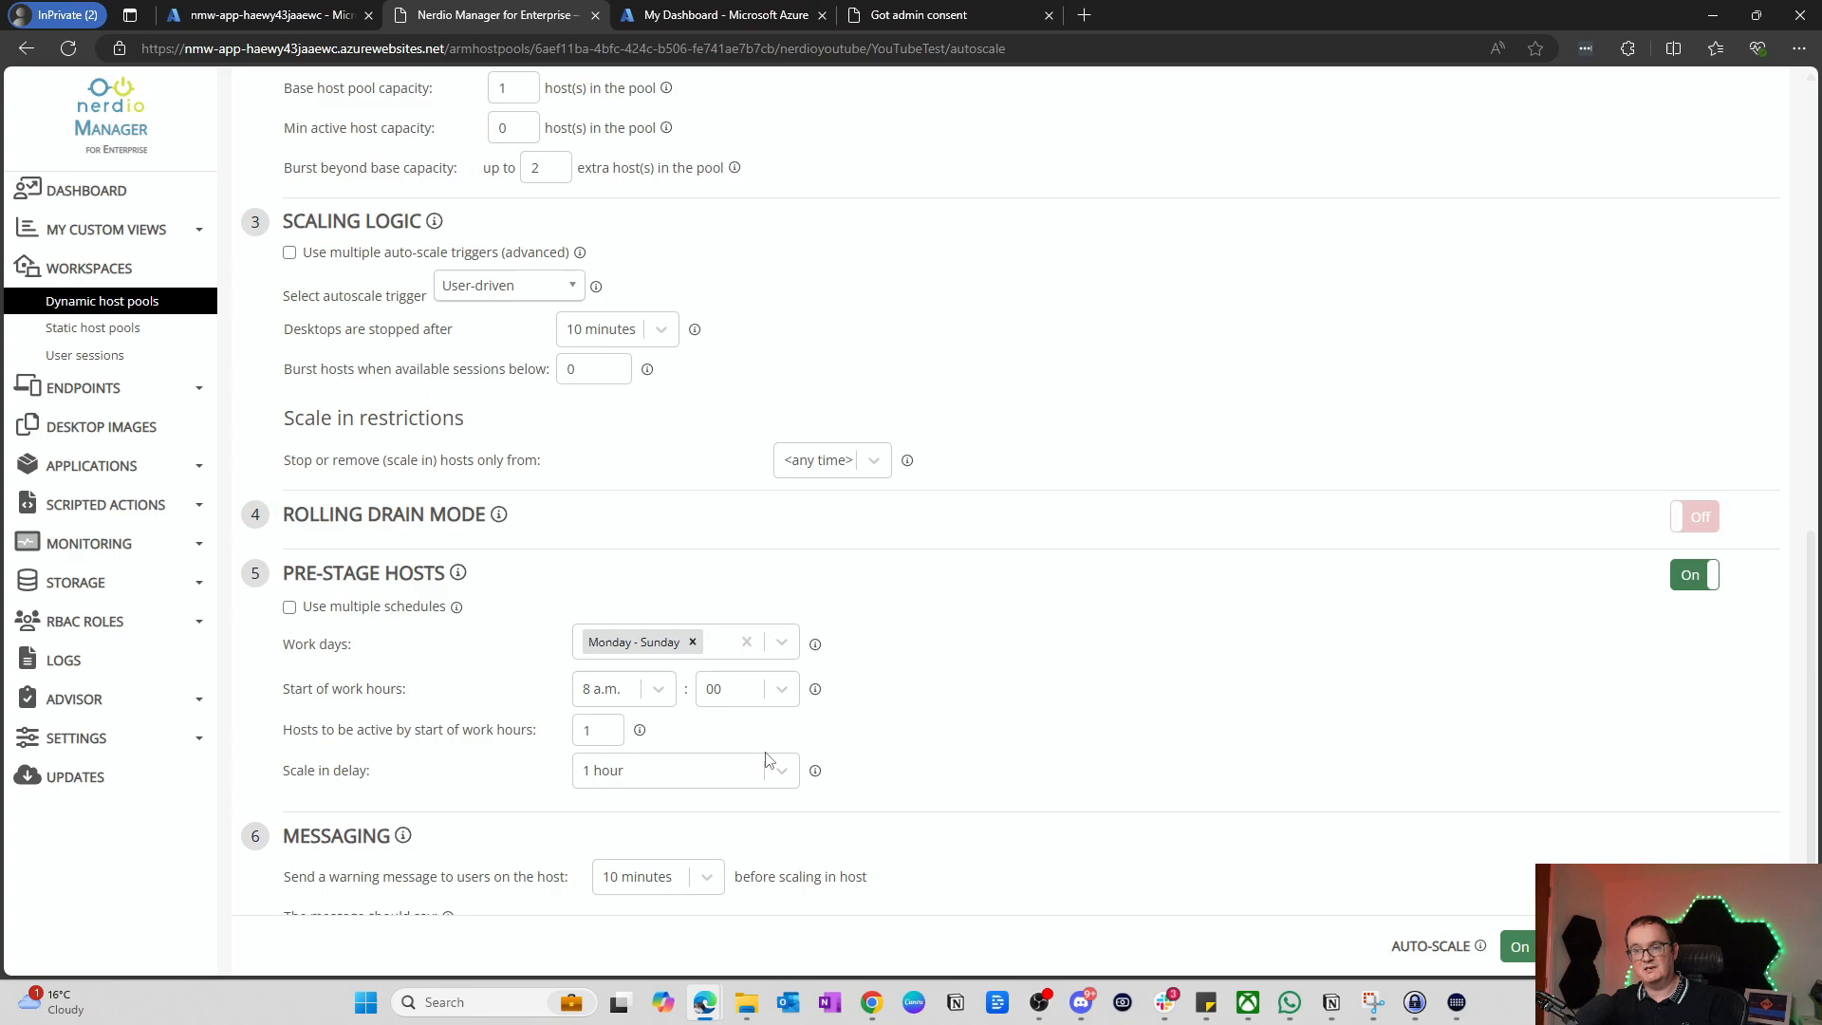
pyautogui.click(745, 643)
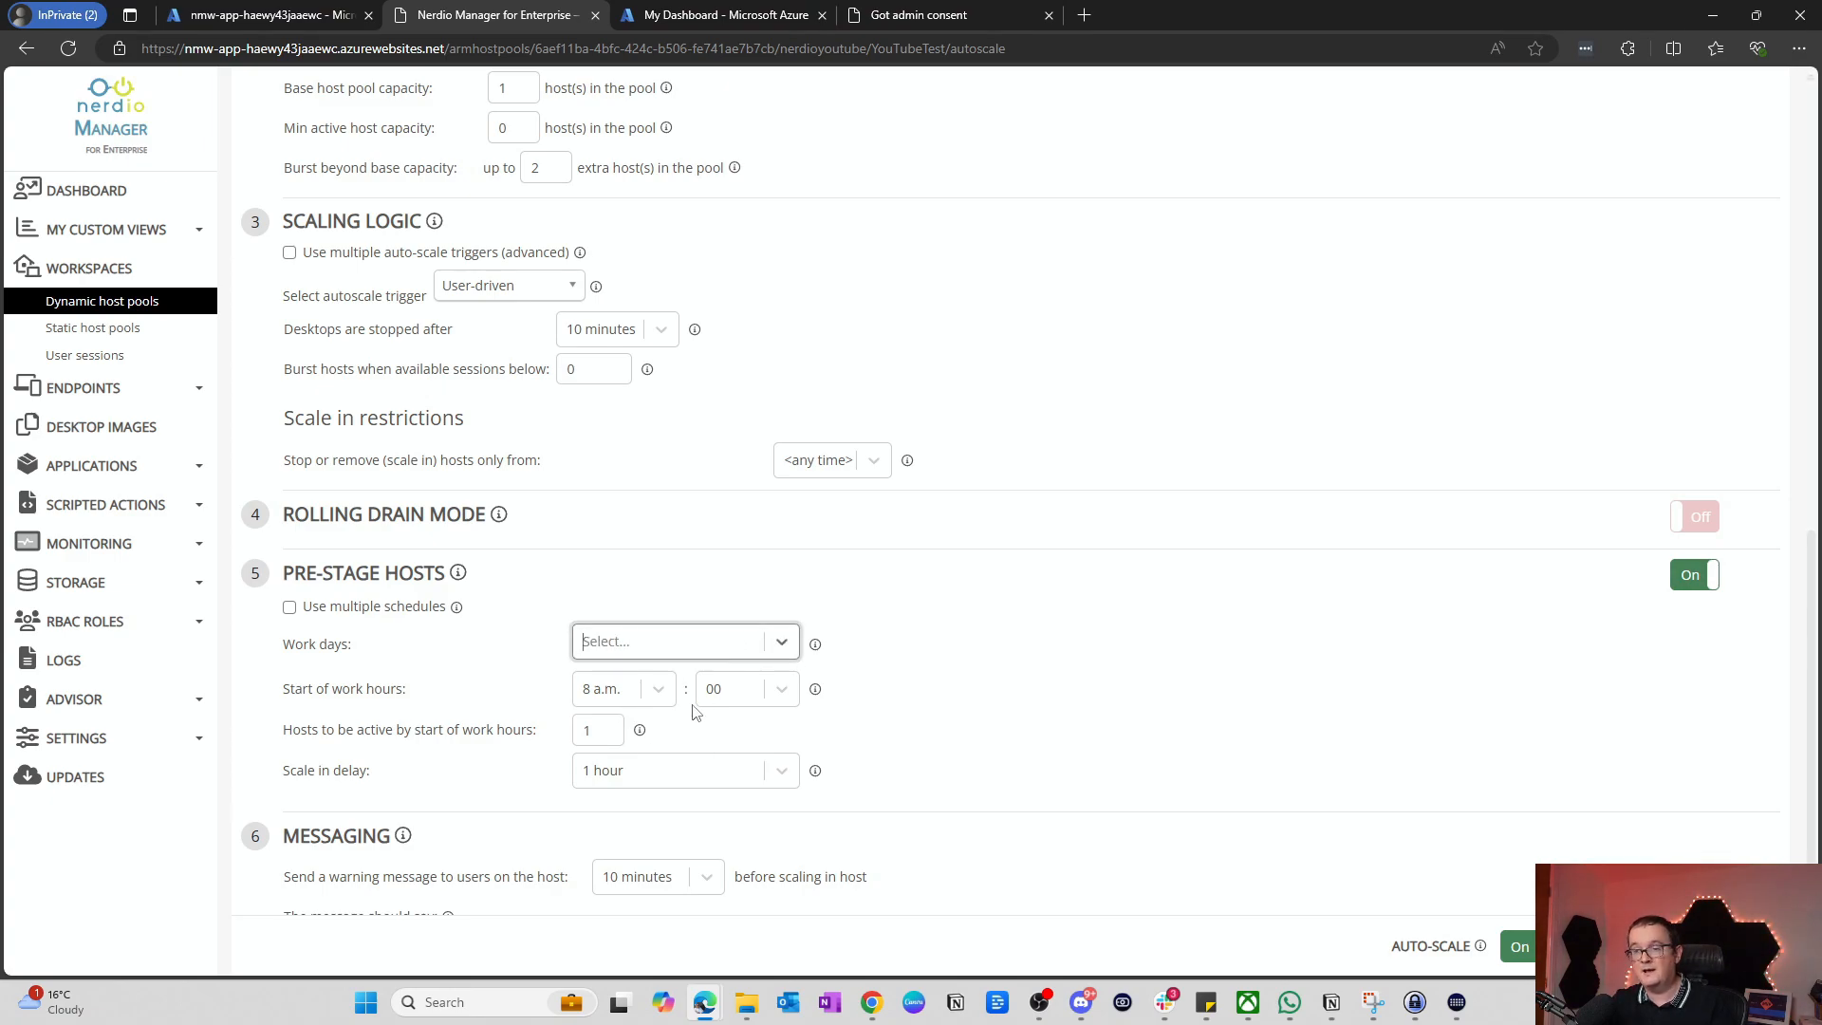
pyautogui.click(712, 643)
pyautogui.click(676, 788)
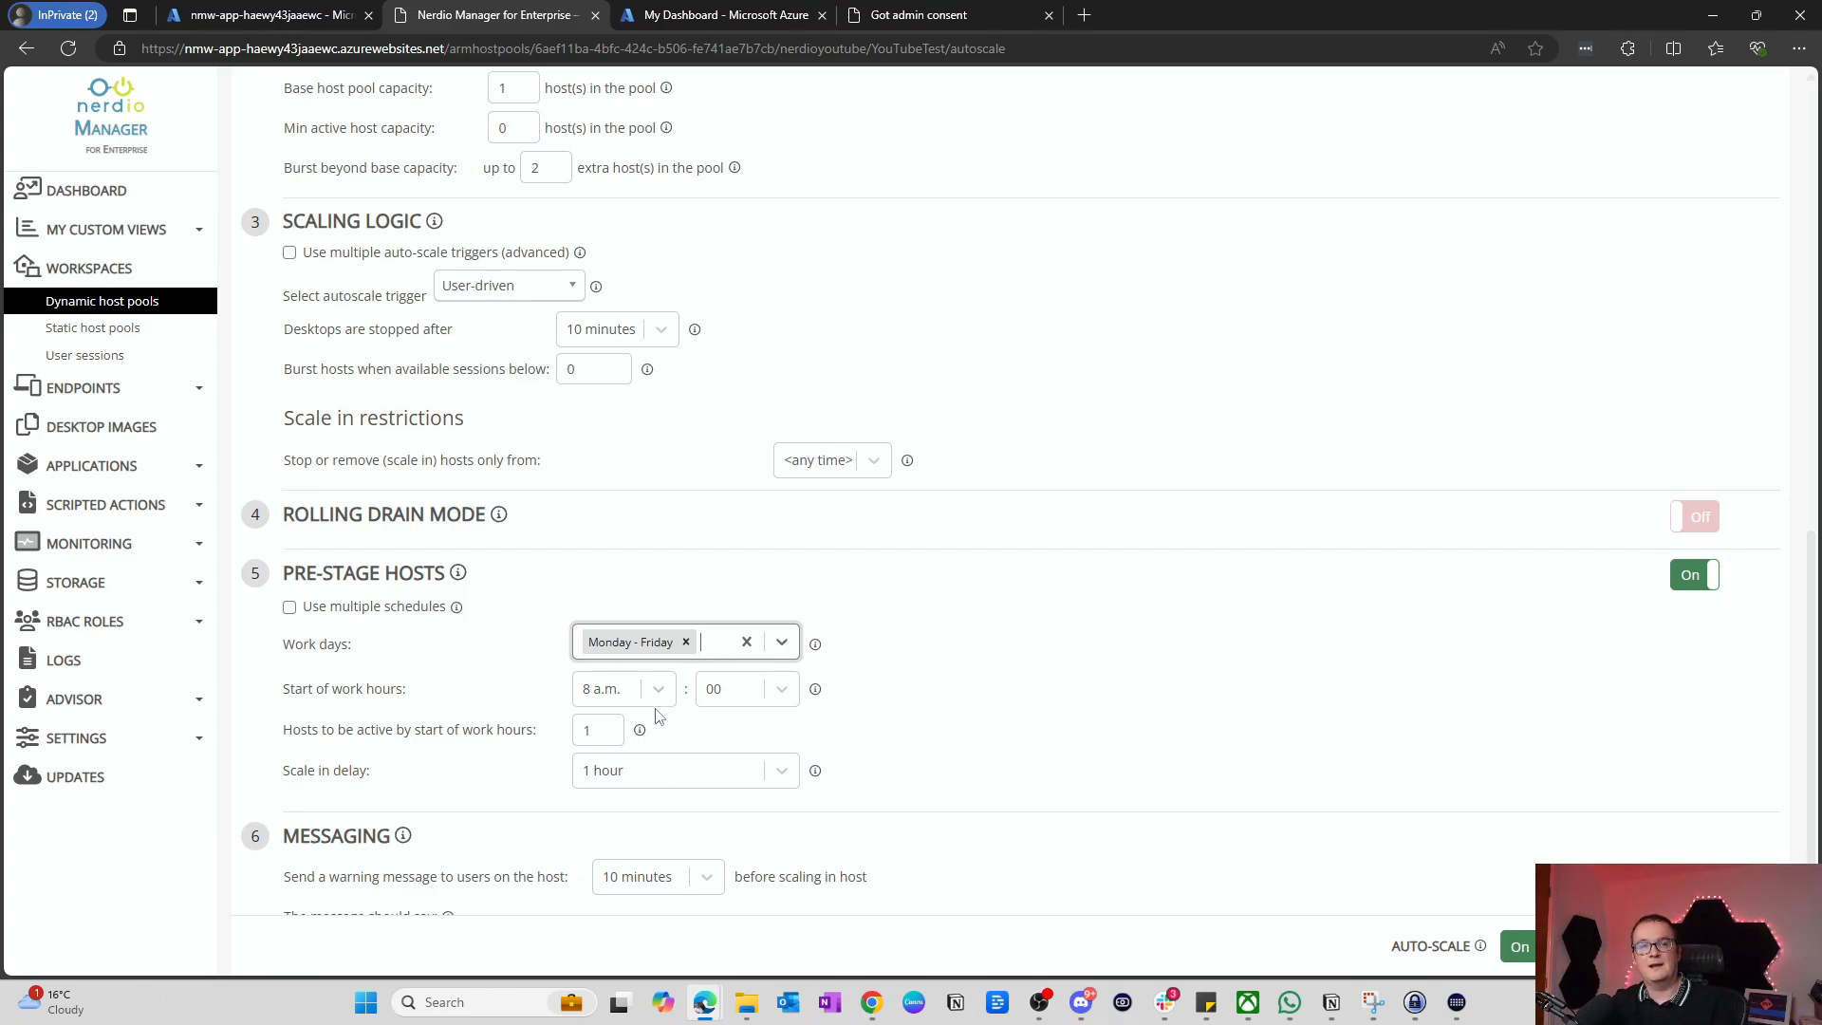
pyautogui.click(1697, 574)
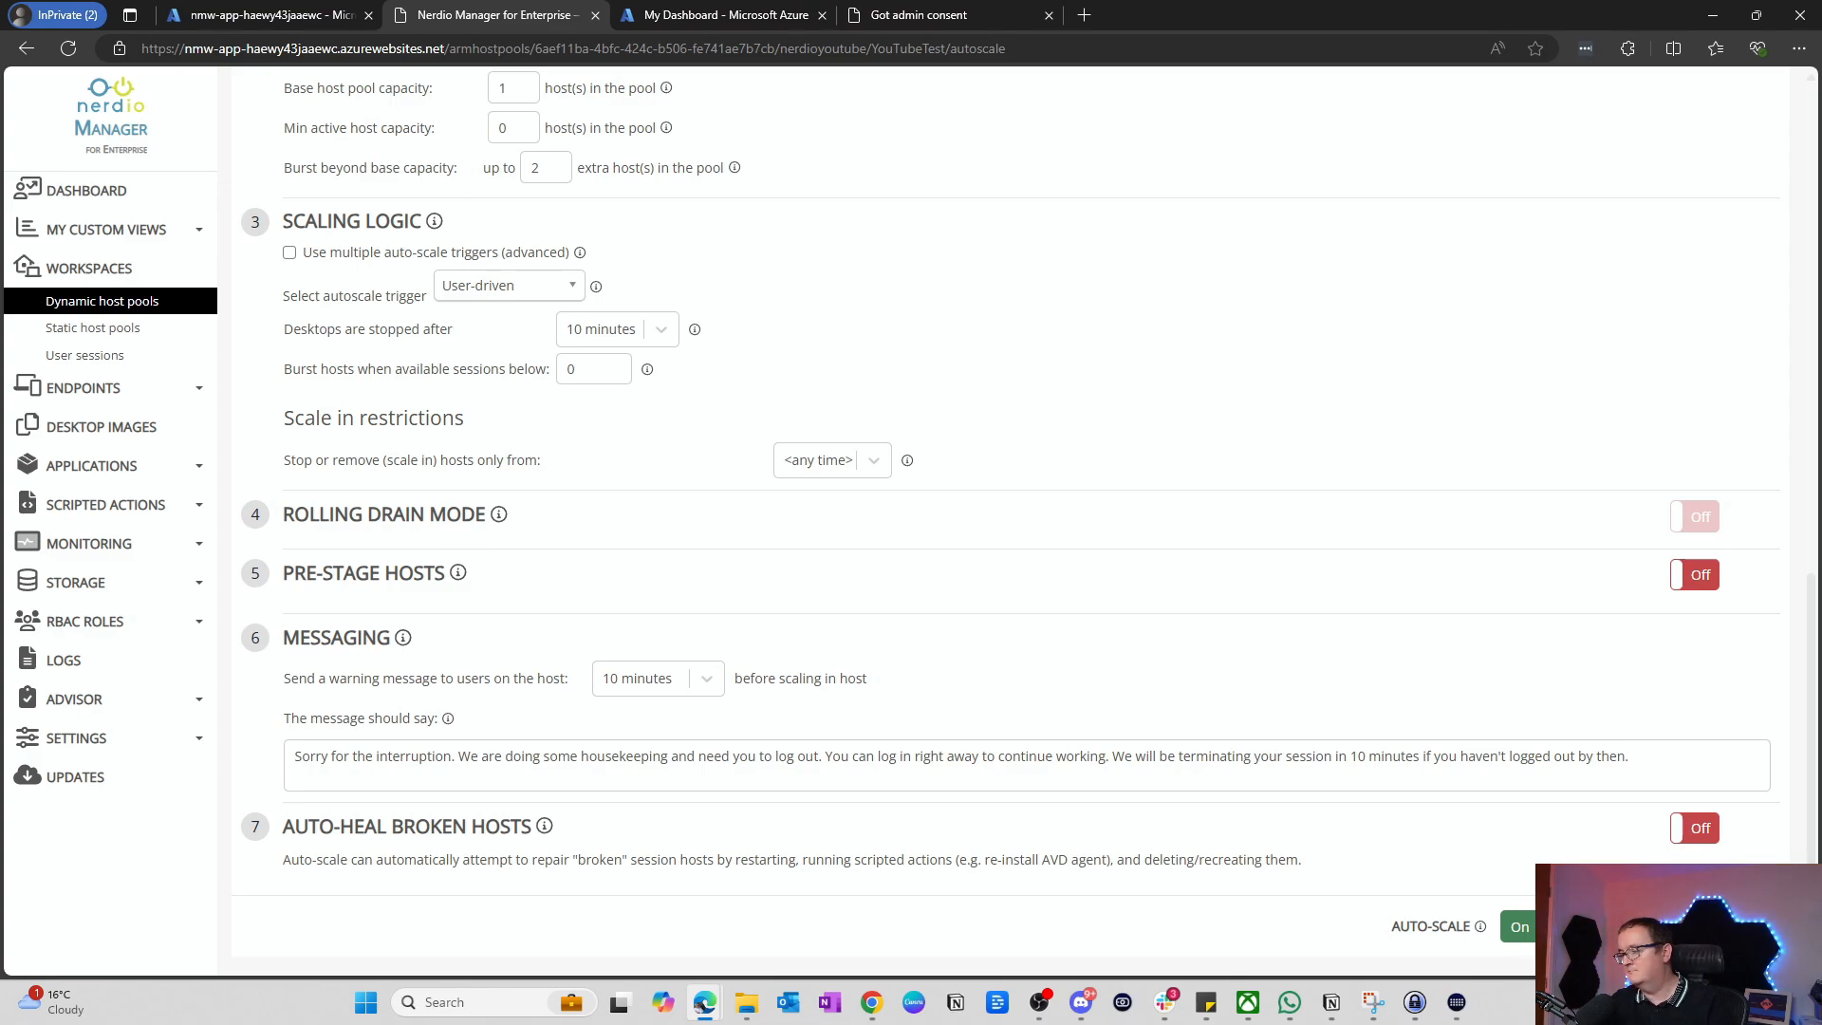
pyautogui.scroll(15, 1671, 778)
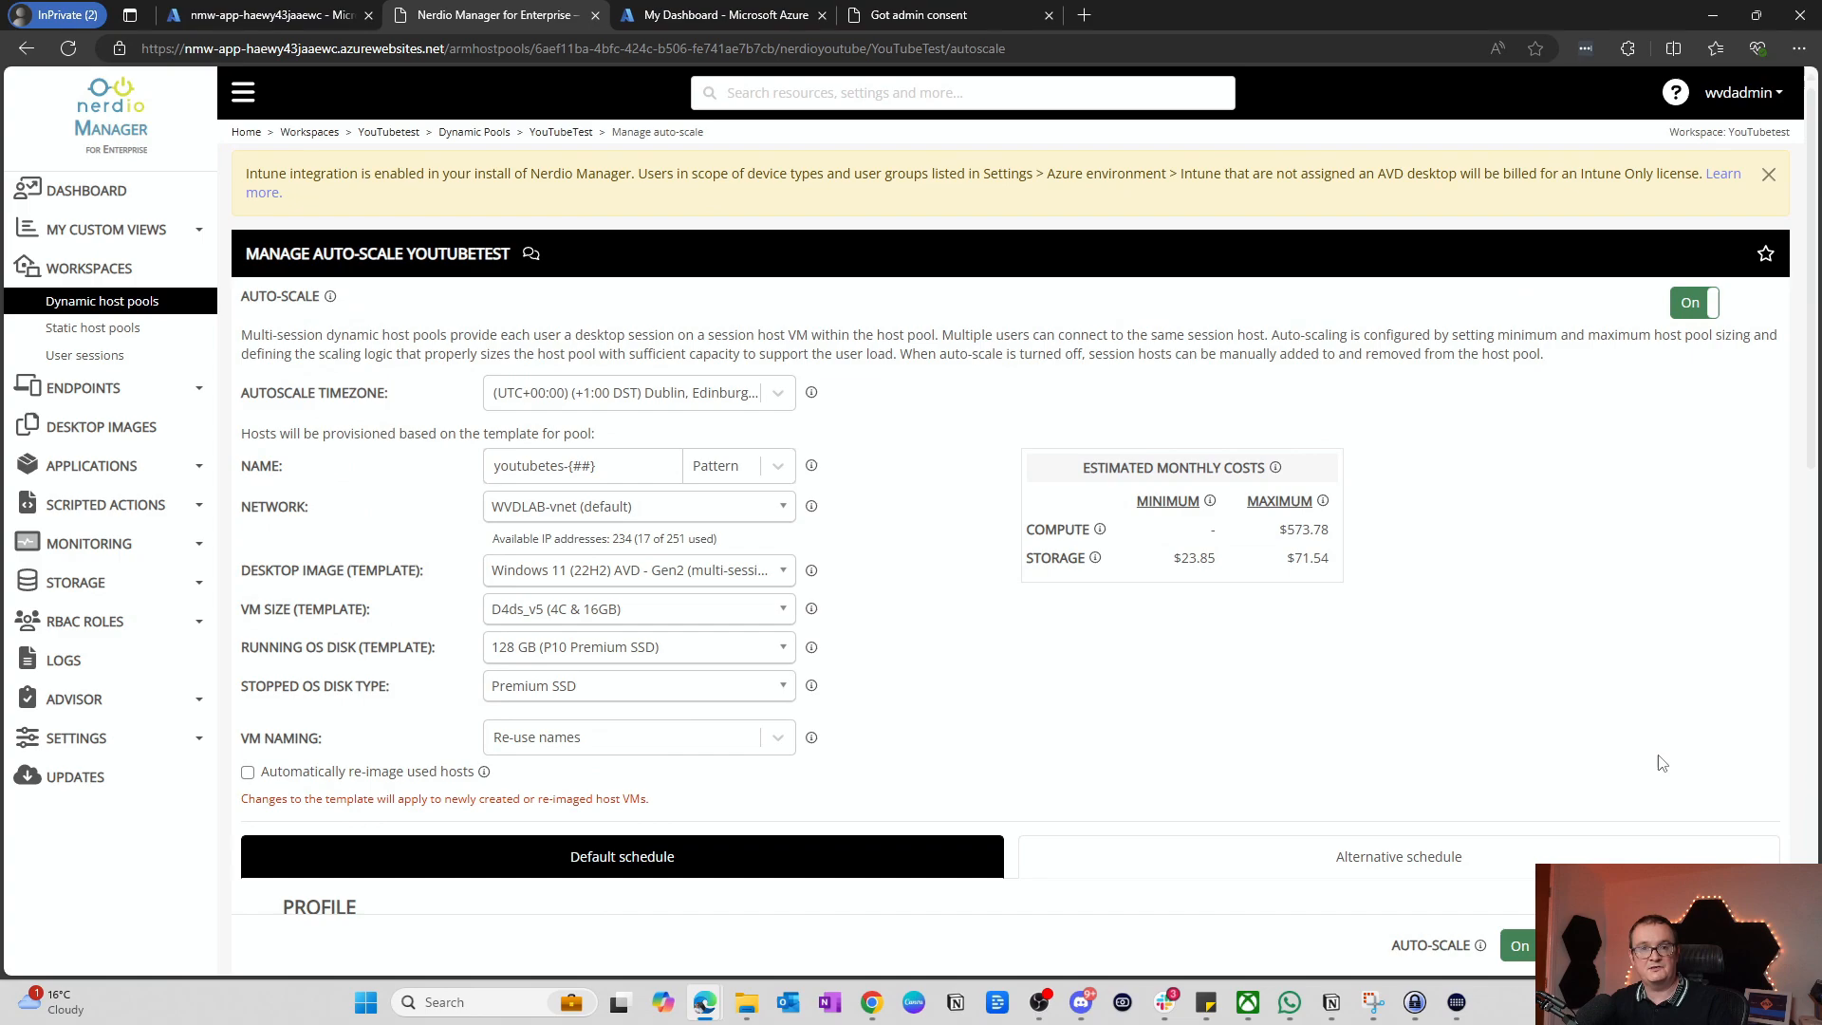
pyautogui.scroll(-15, 1662, 763)
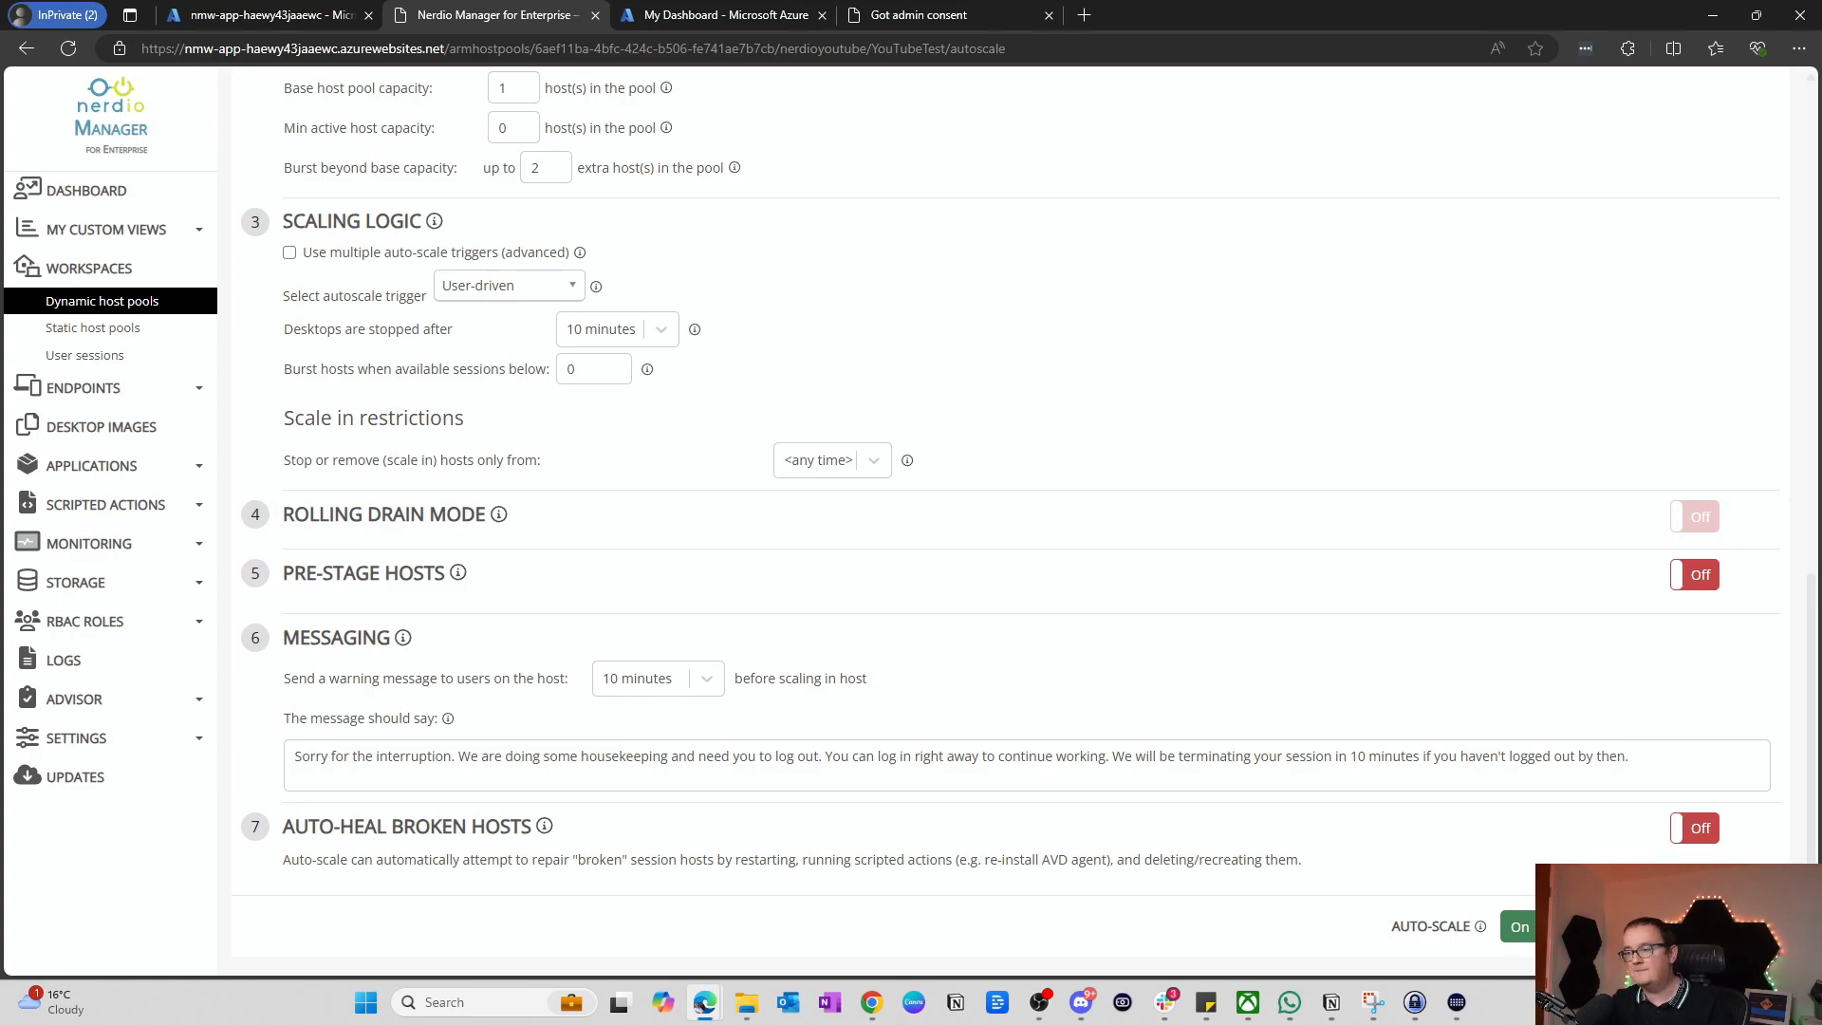
# Step: Save the auto-scale settings and watch for the youtubetes-01 Add host task
pyautogui.click(1663, 926)
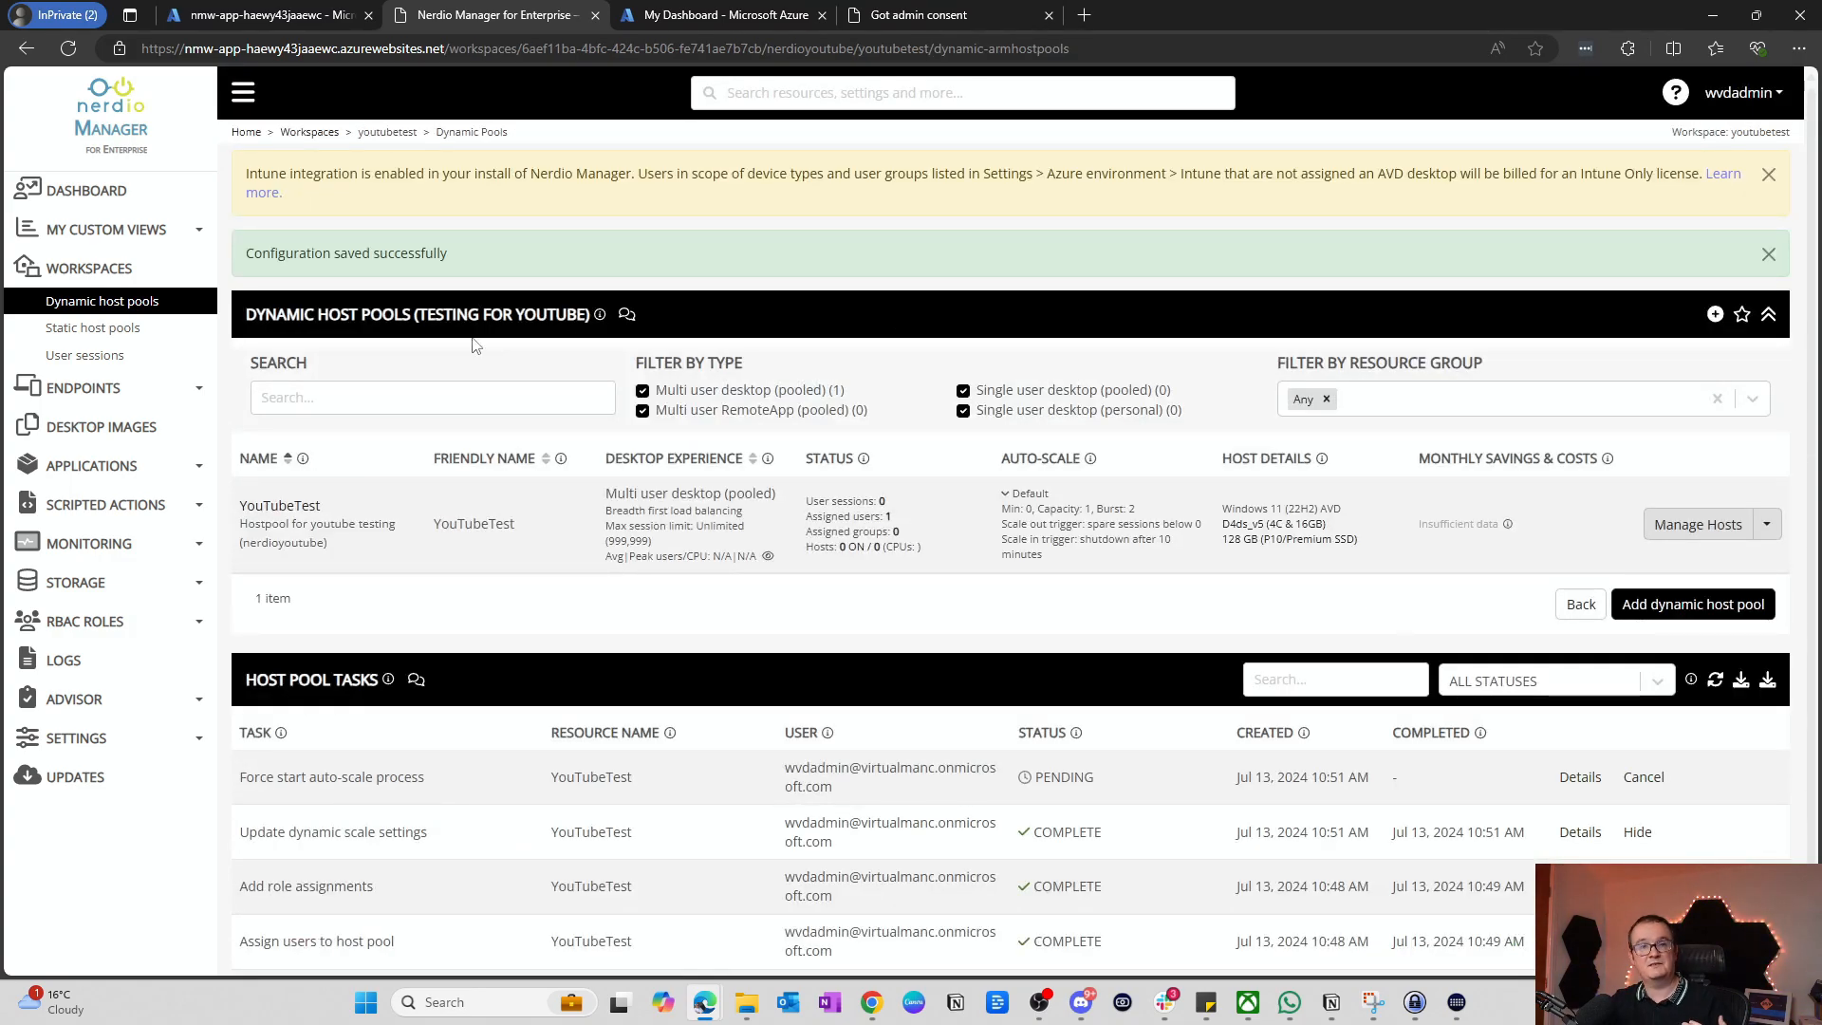
pyautogui.scroll(-1, 597, 465)
pyautogui.scroll(-1, 597, 465)
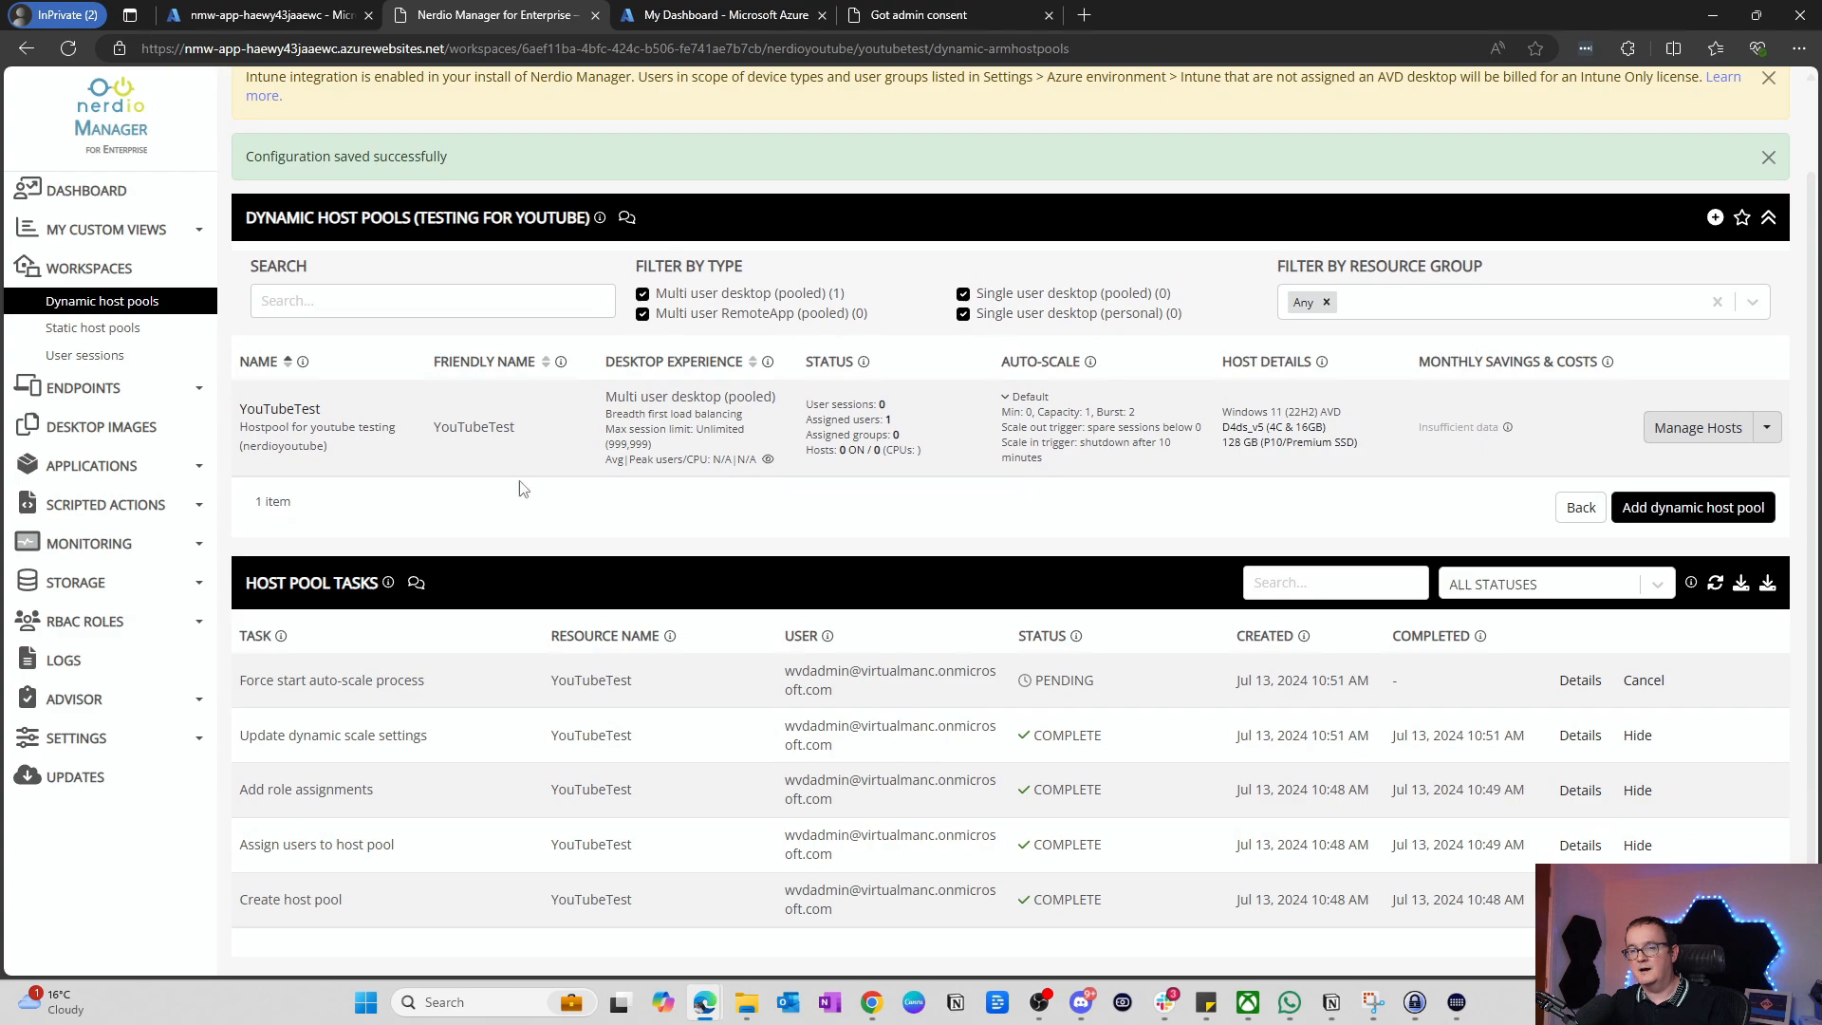
pyautogui.moveTo(246, 681); pyautogui.dragTo(782, 693)
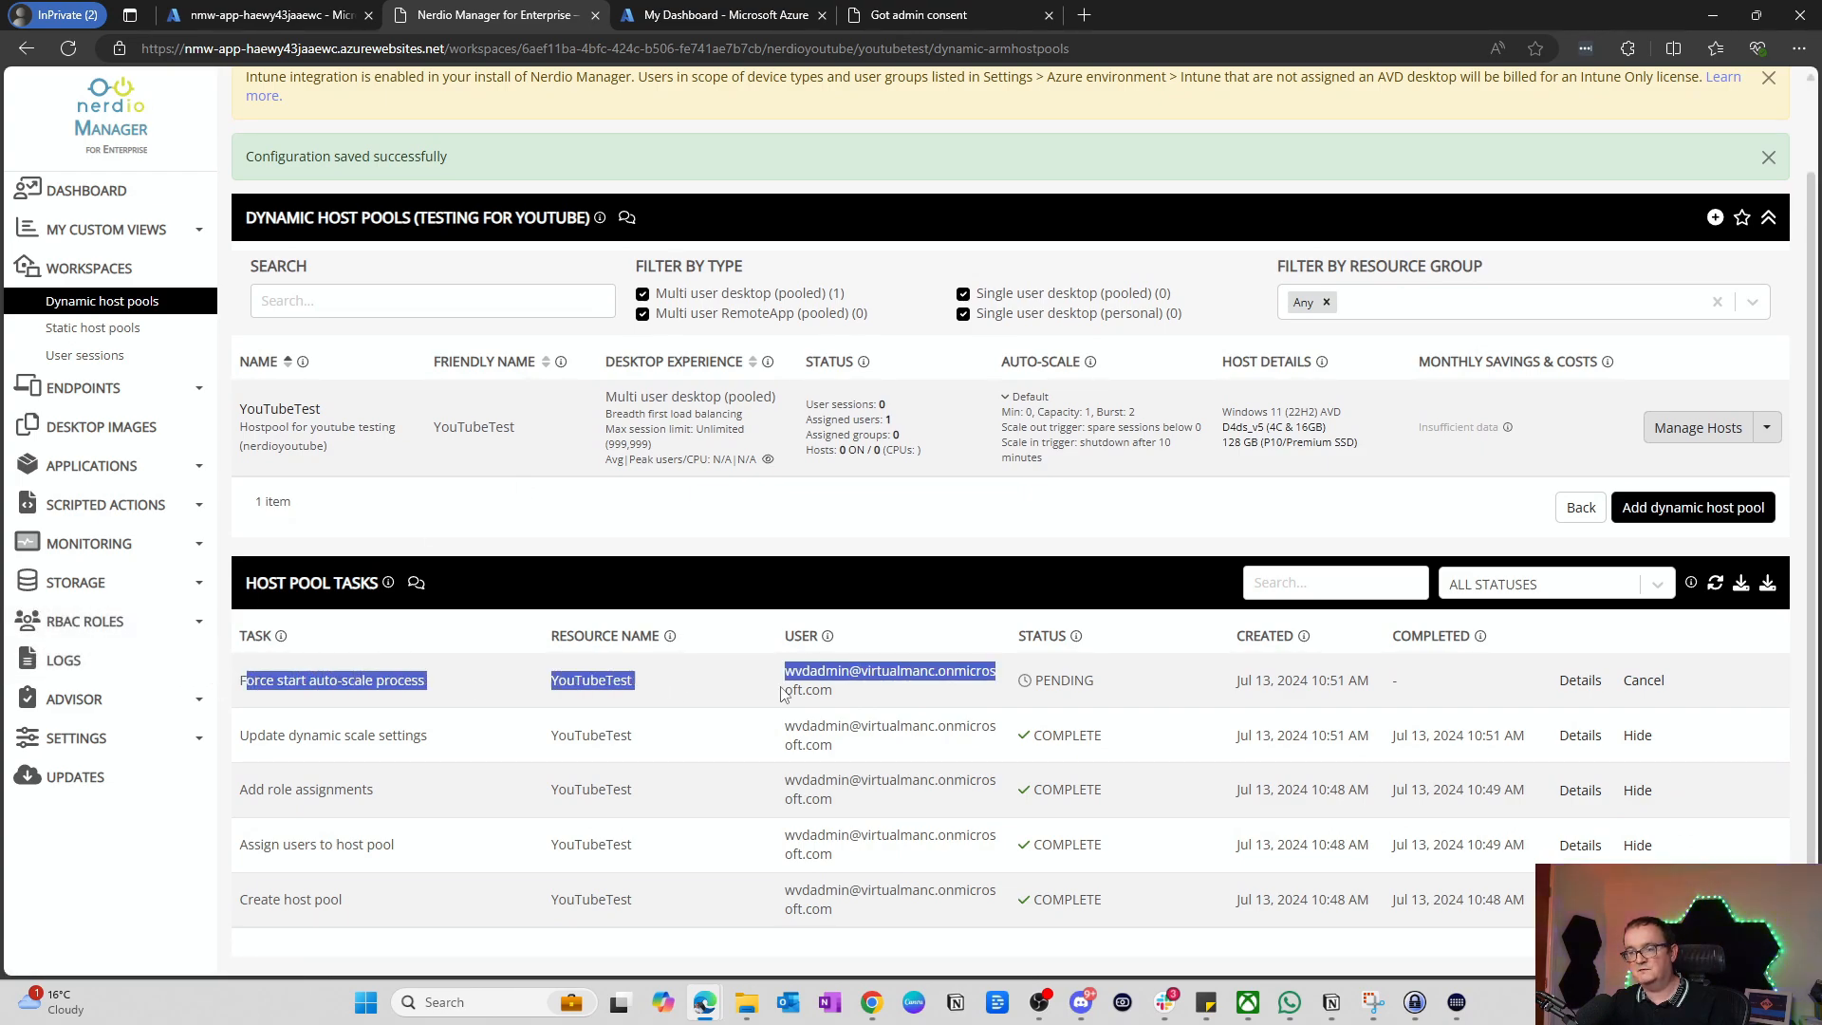
pyautogui.click(782, 695)
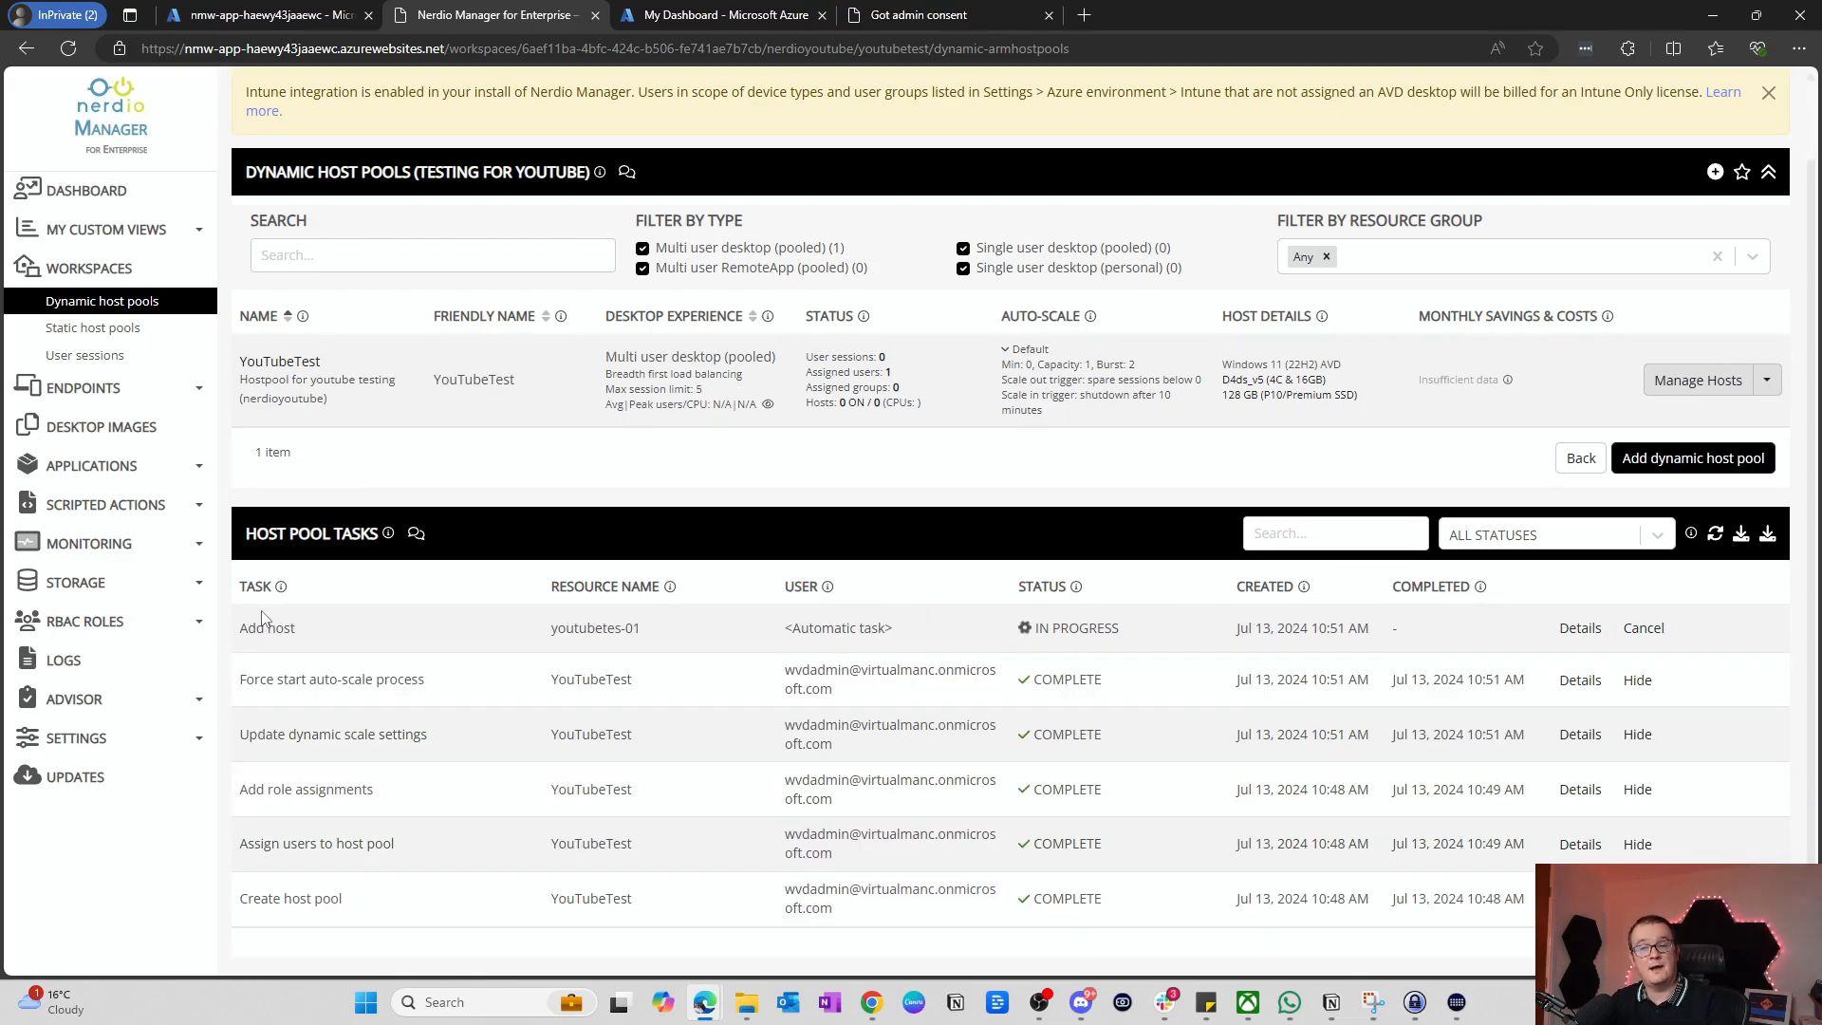
# Step: Check the youtubetes-01 Add host job log until every step through Active AVD host completes
pyautogui.click(1579, 628)
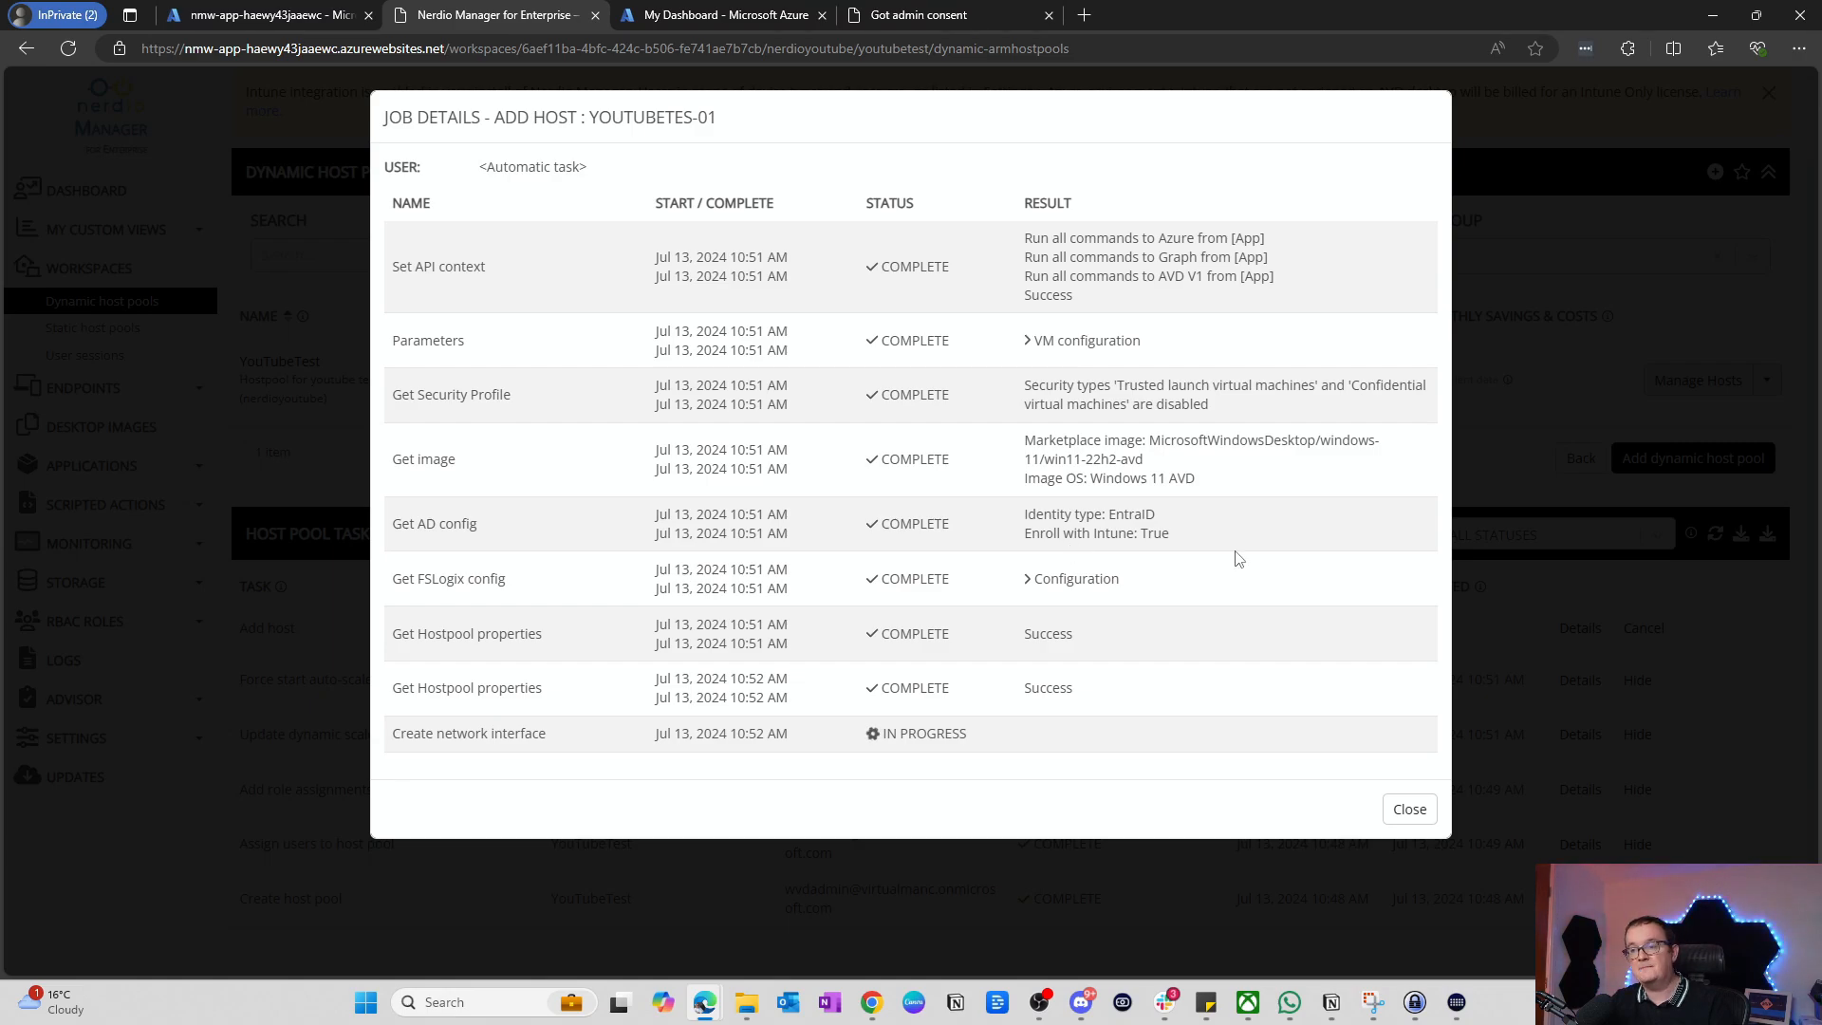
pyautogui.click(1410, 810)
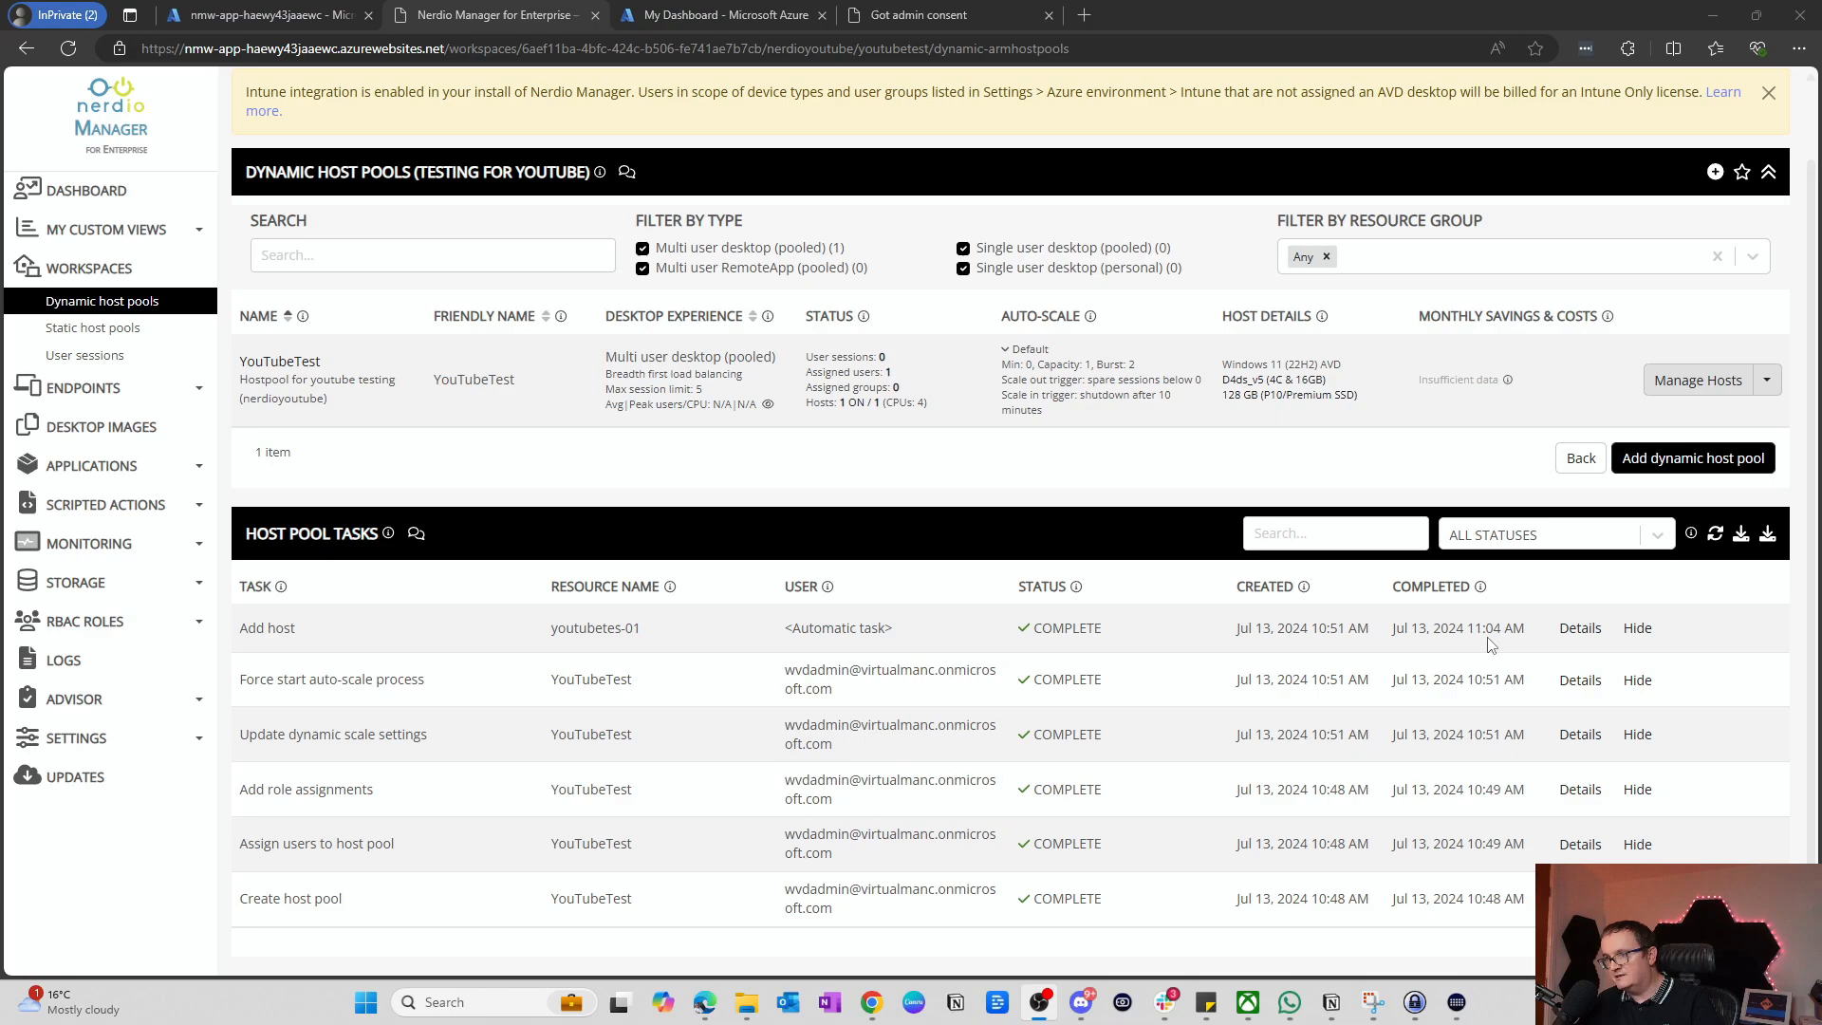
pyautogui.click(1580, 629)
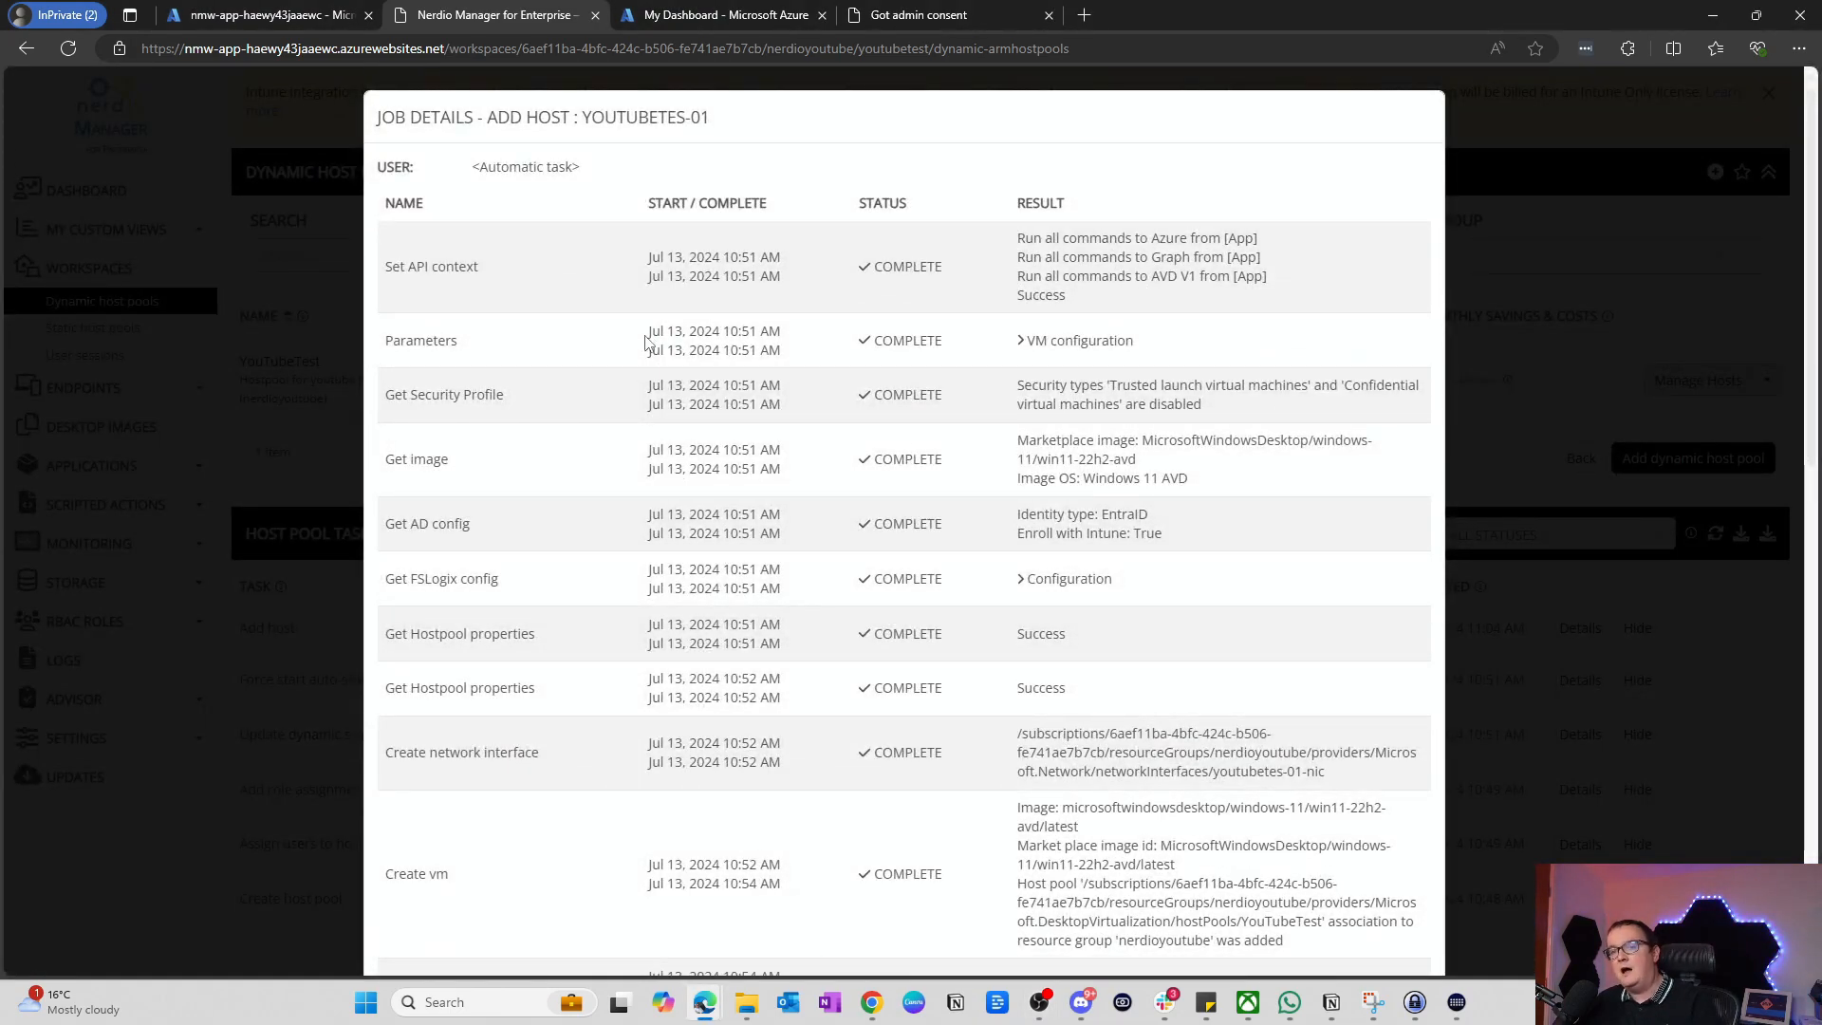
pyautogui.scroll(-3, 590, 447)
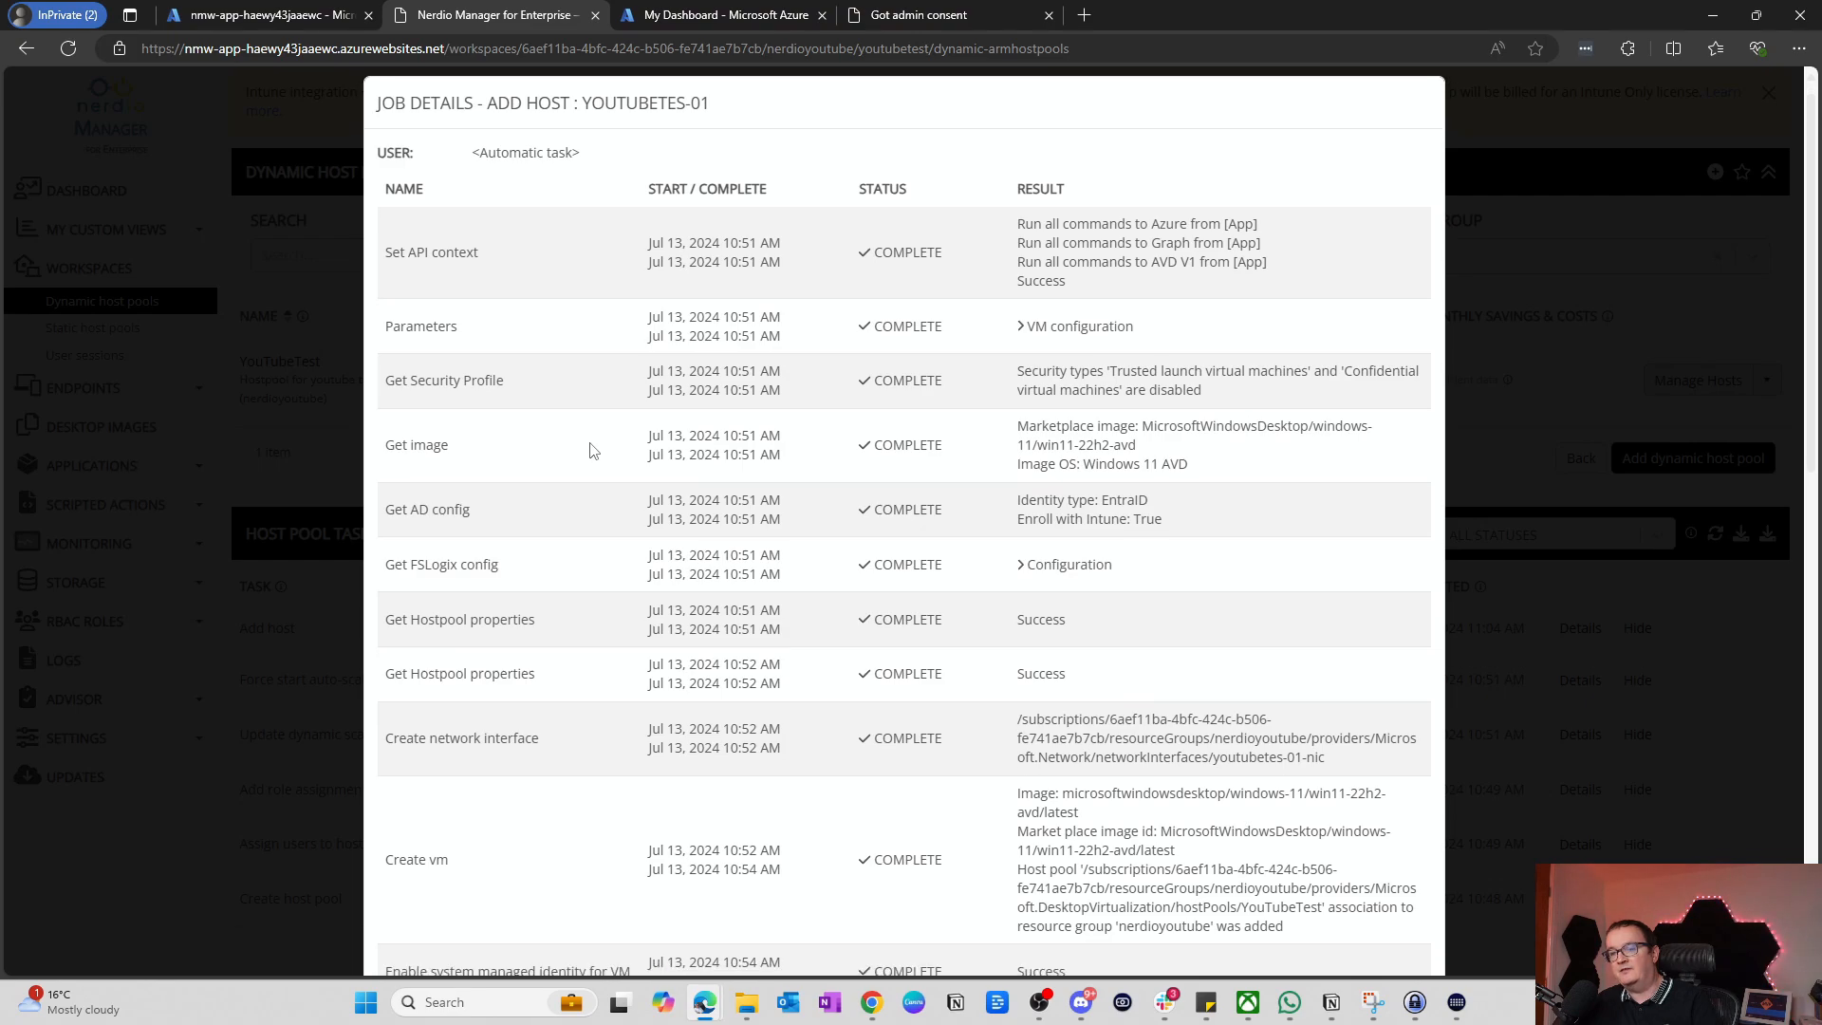
pyautogui.scroll(-3, 548, 541)
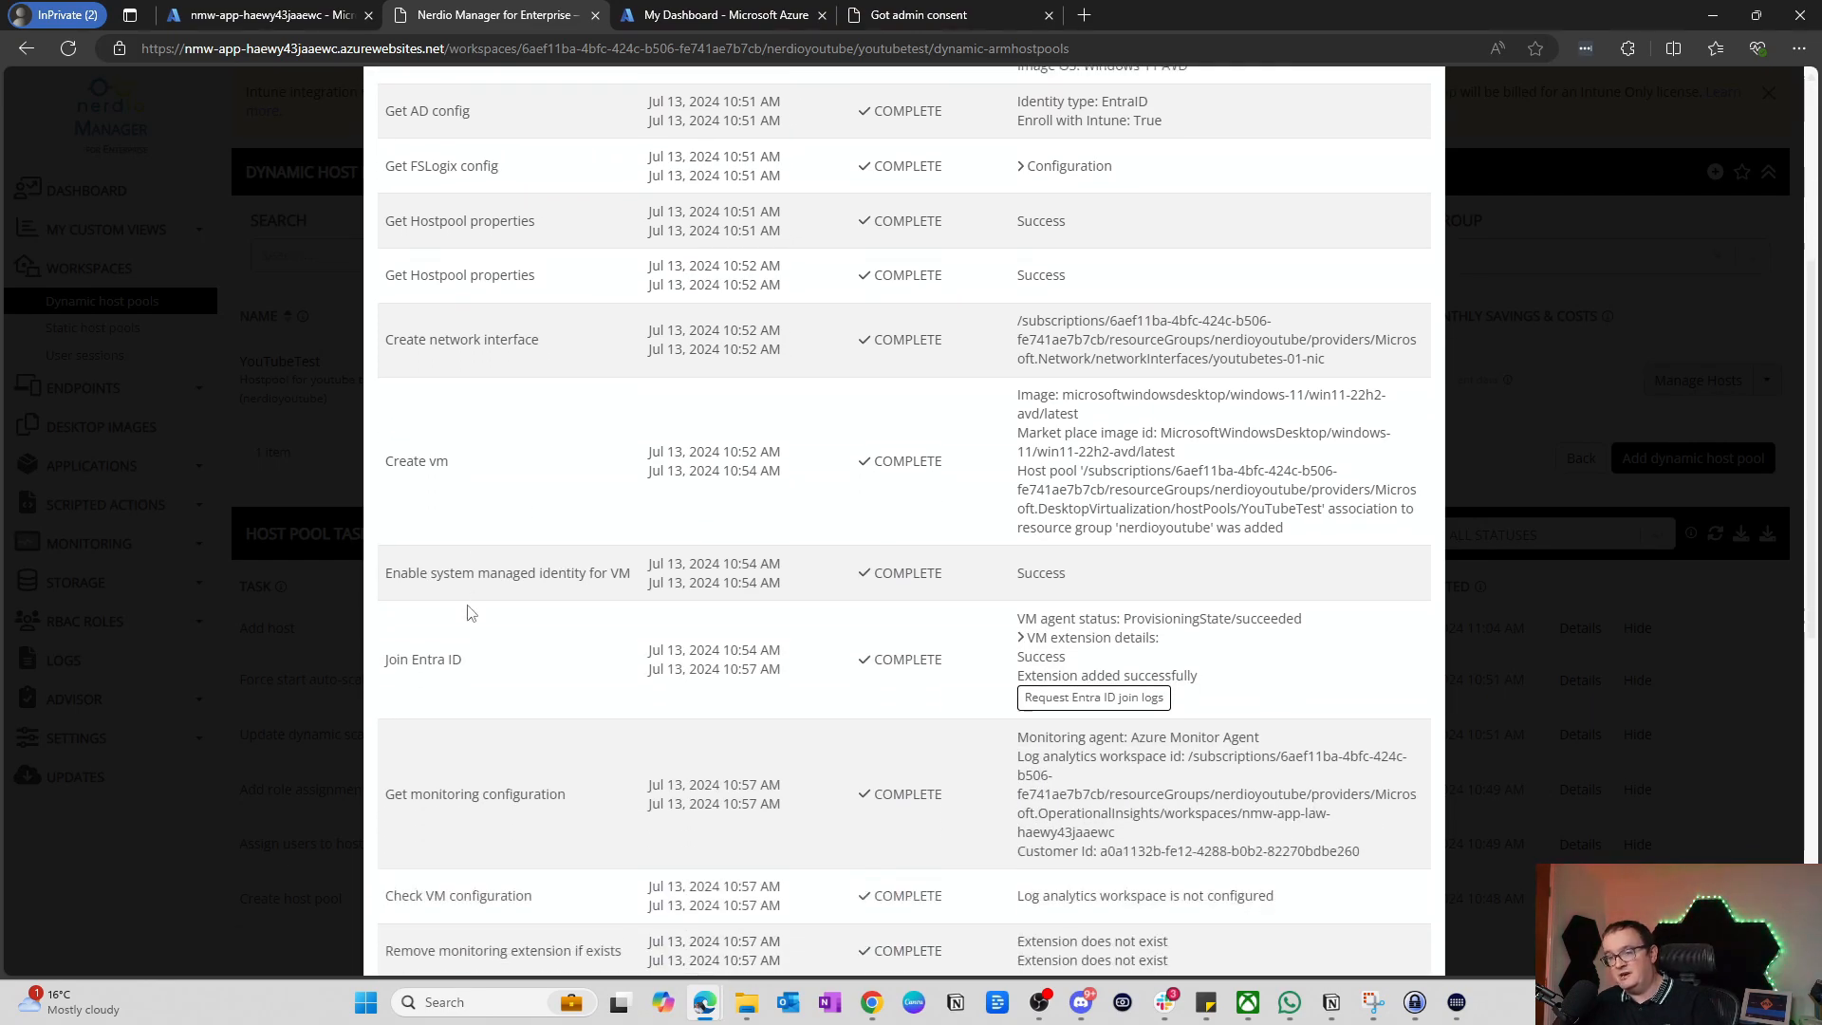
pyautogui.scroll(-9, 588, 503)
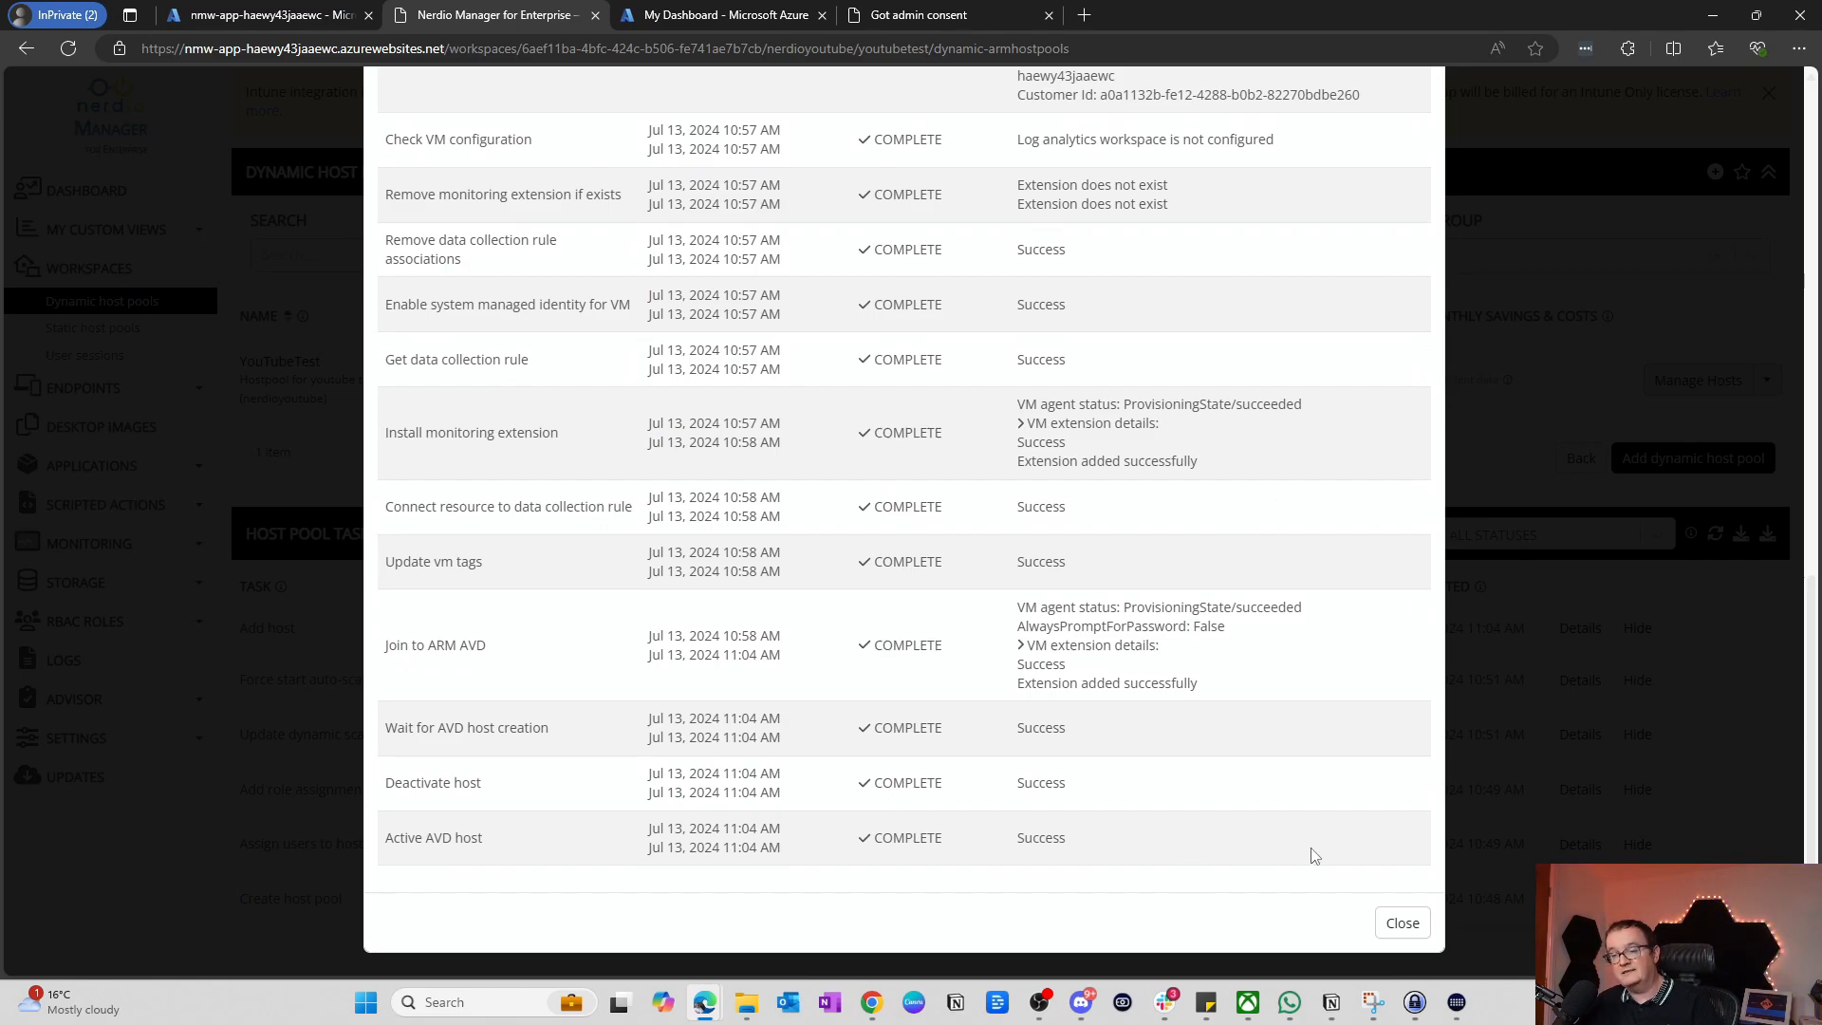
pyautogui.click(1399, 924)
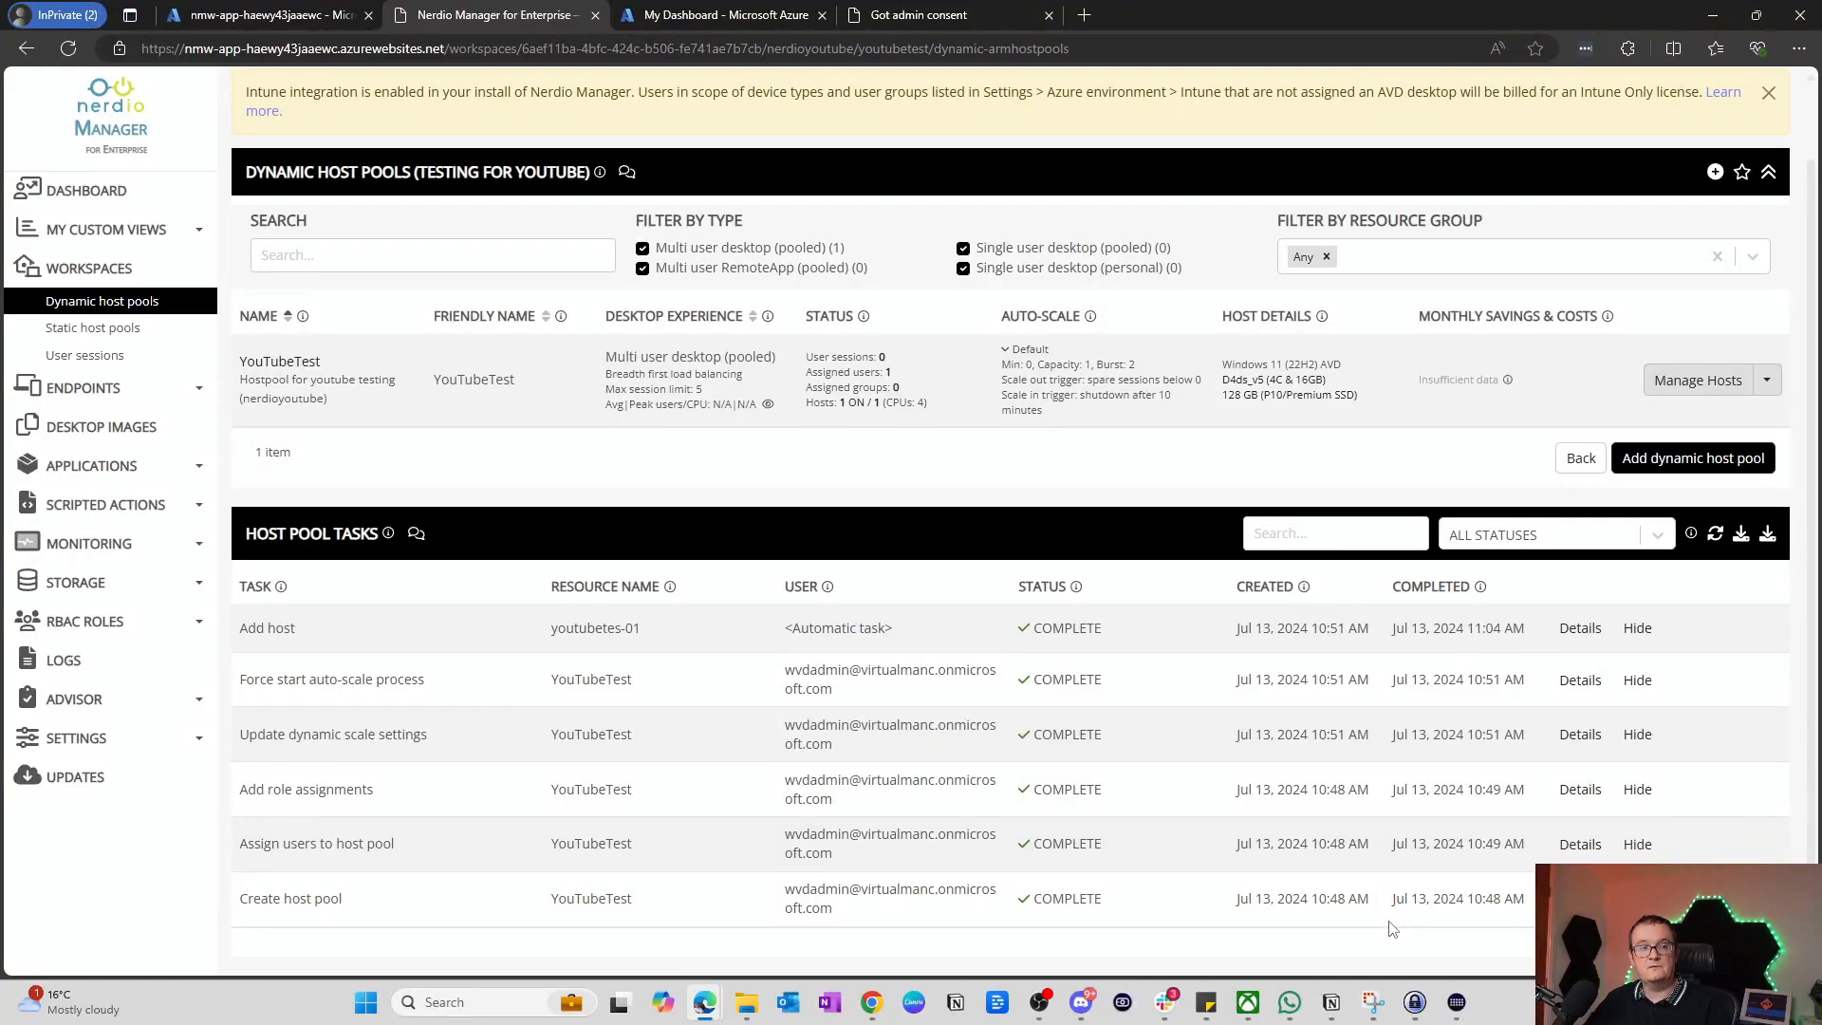
# Step: Launch the Remote Desktop app from Start search and maximize it
pyautogui.press('super')
pyautogui.write('remo')
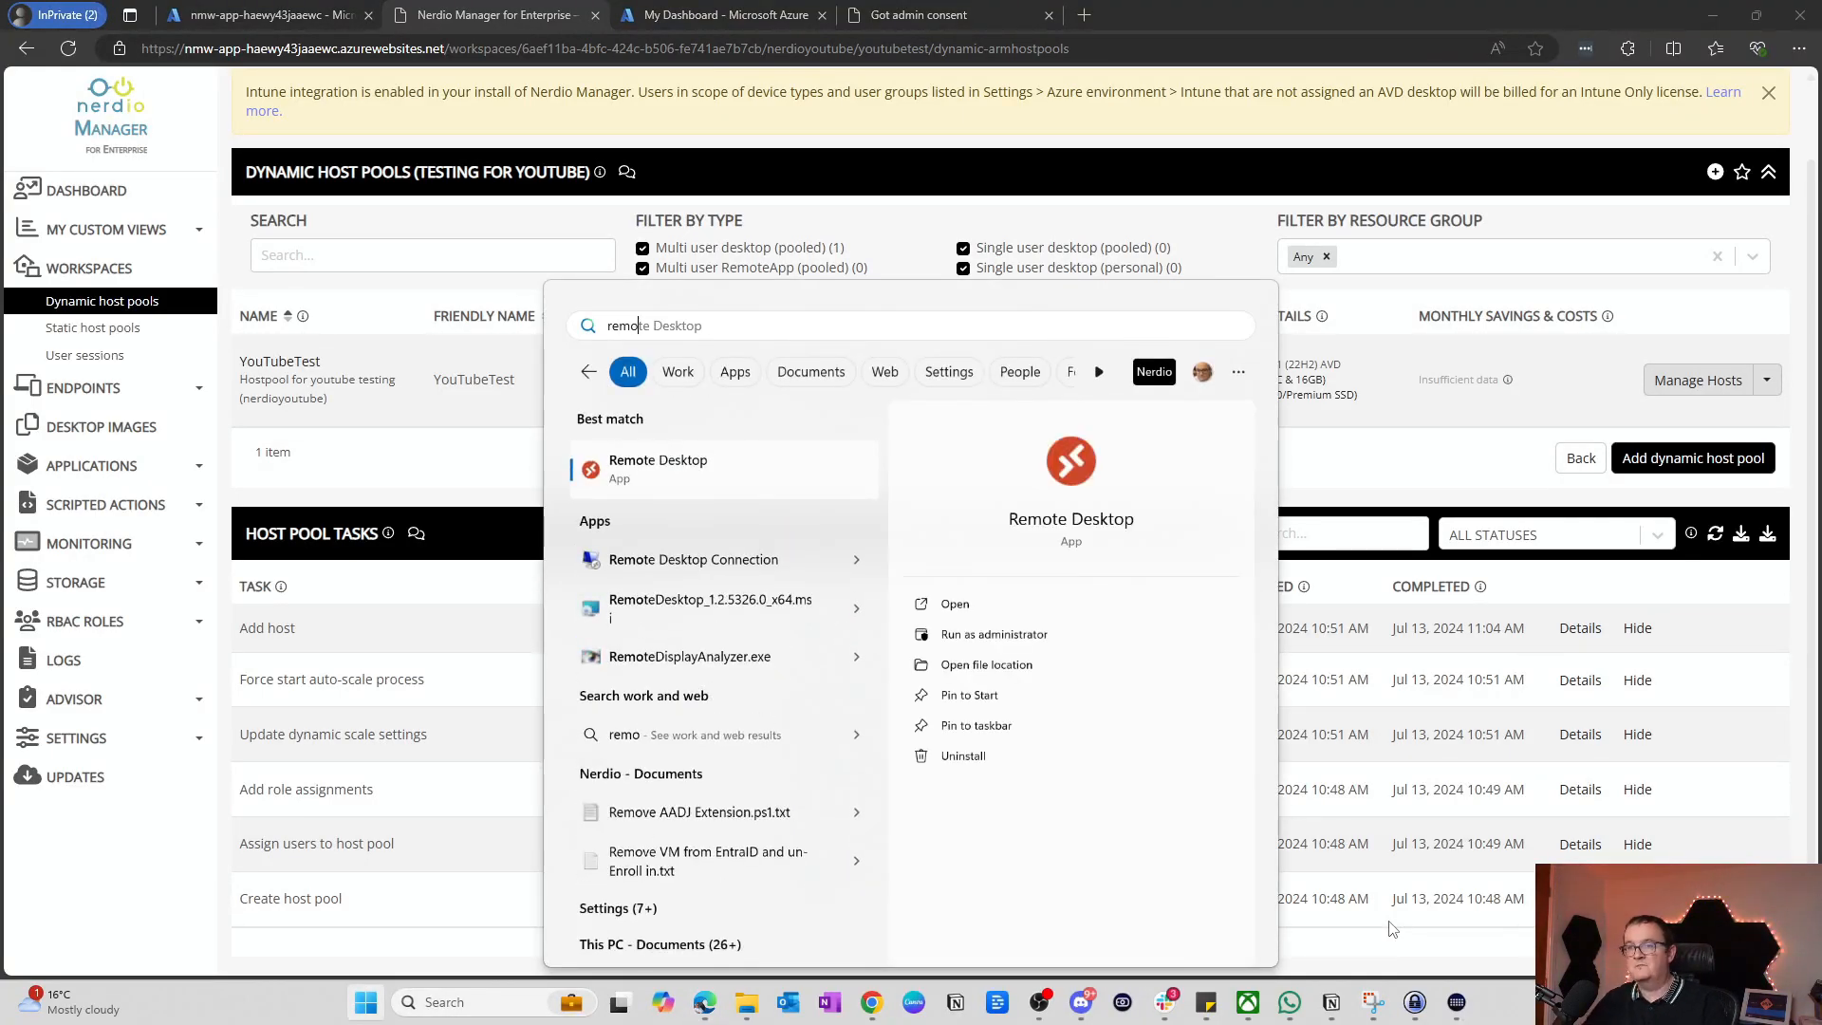
pyautogui.click(720, 461)
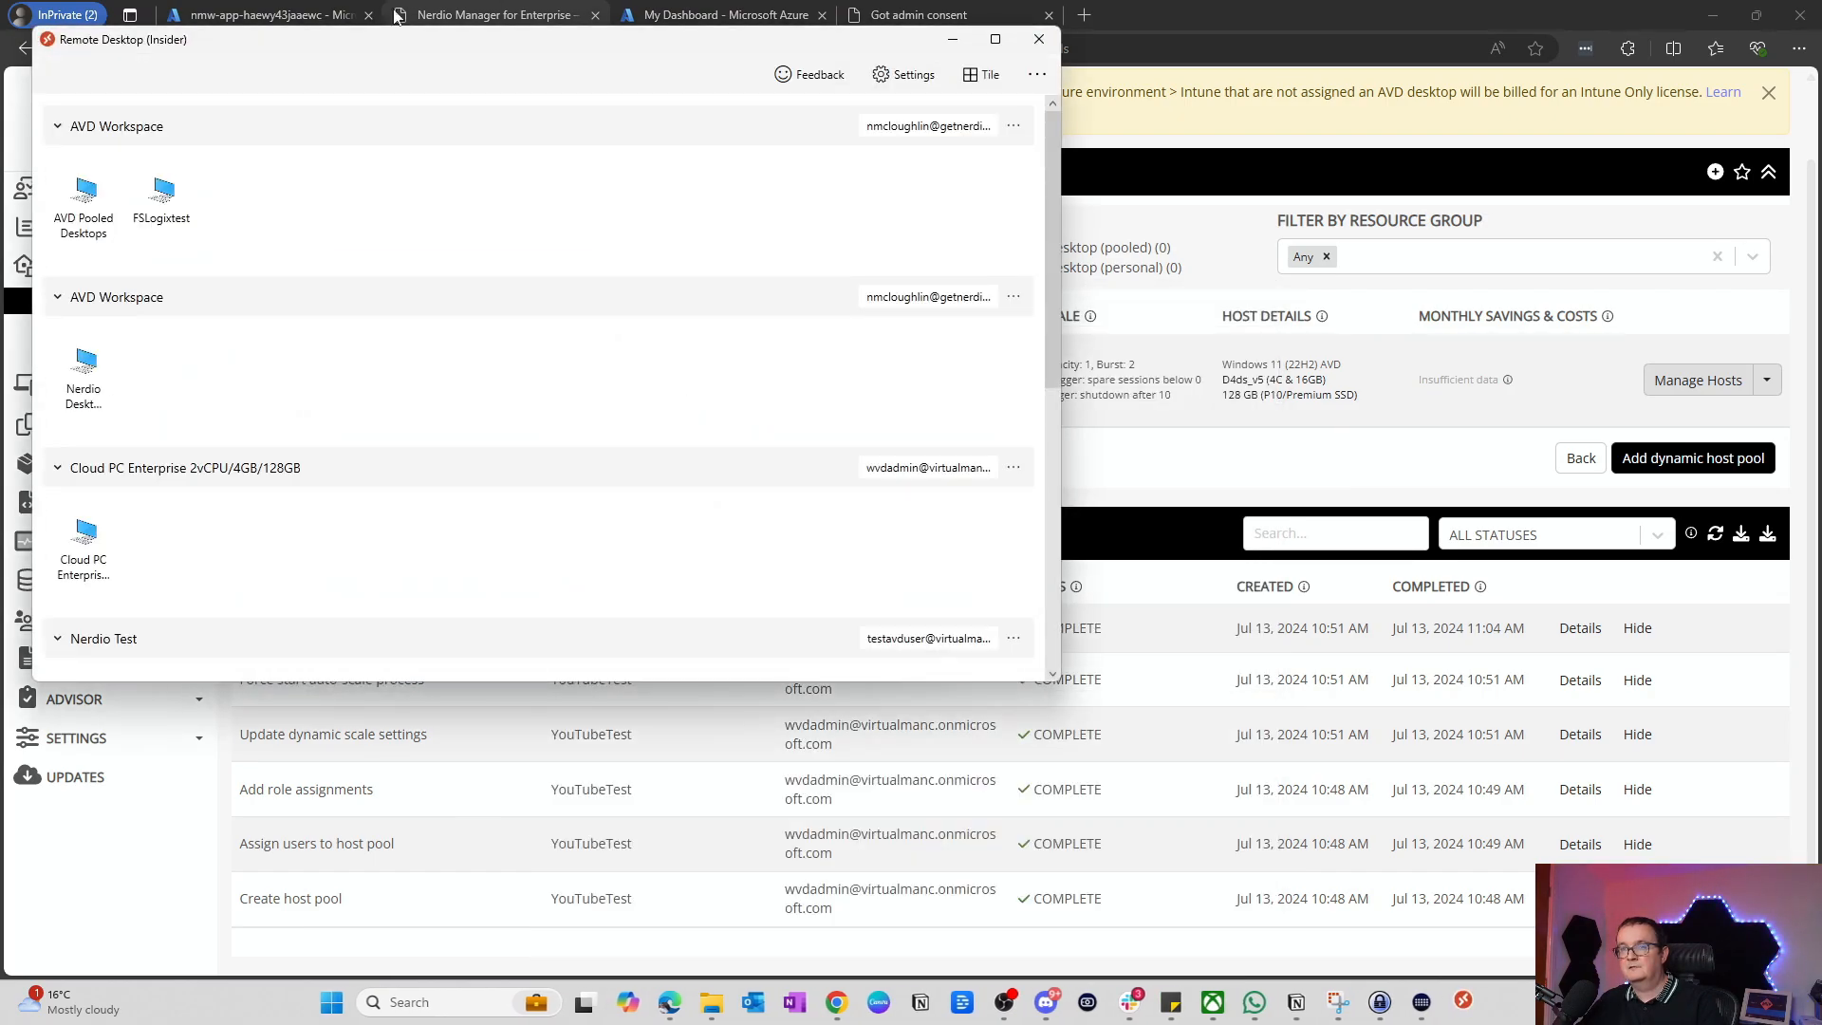
pyautogui.doubleClick(374, 52)
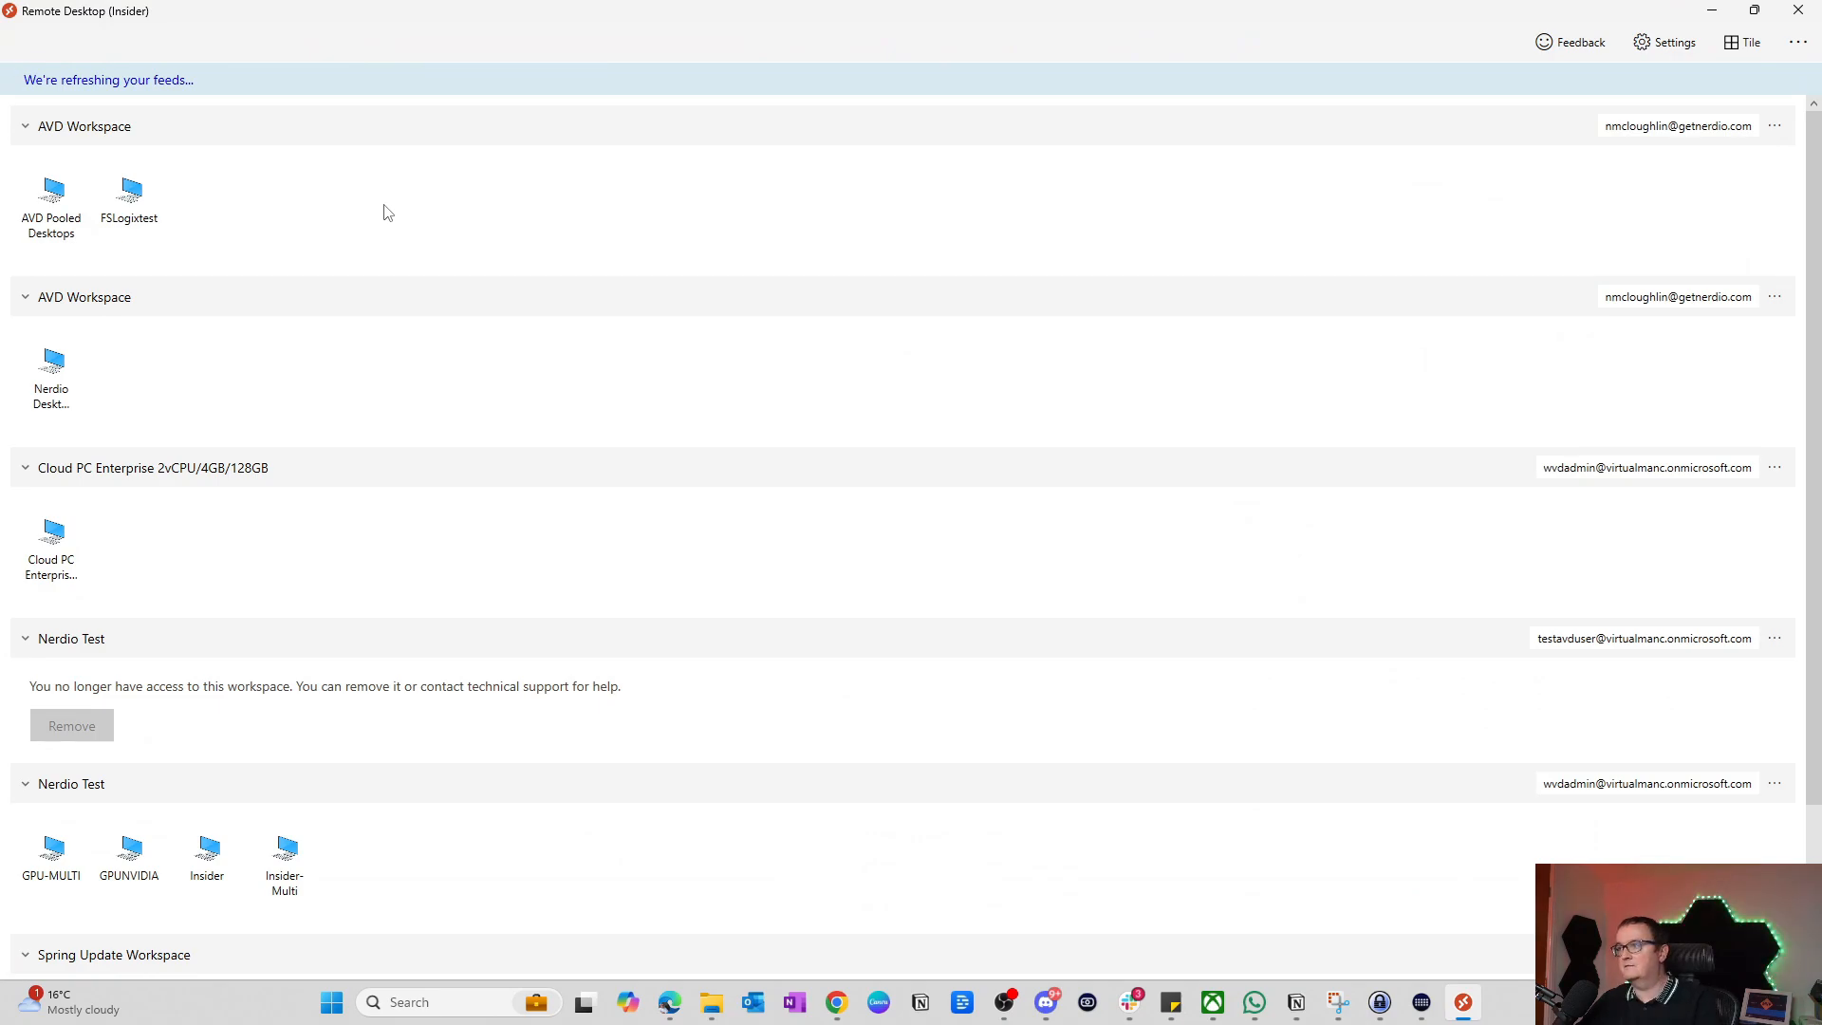
# Step: Connect to YouTubeTest under Testing for YouTube and dismiss the no-available-resources error
pyautogui.scroll(-2, 308, 361)
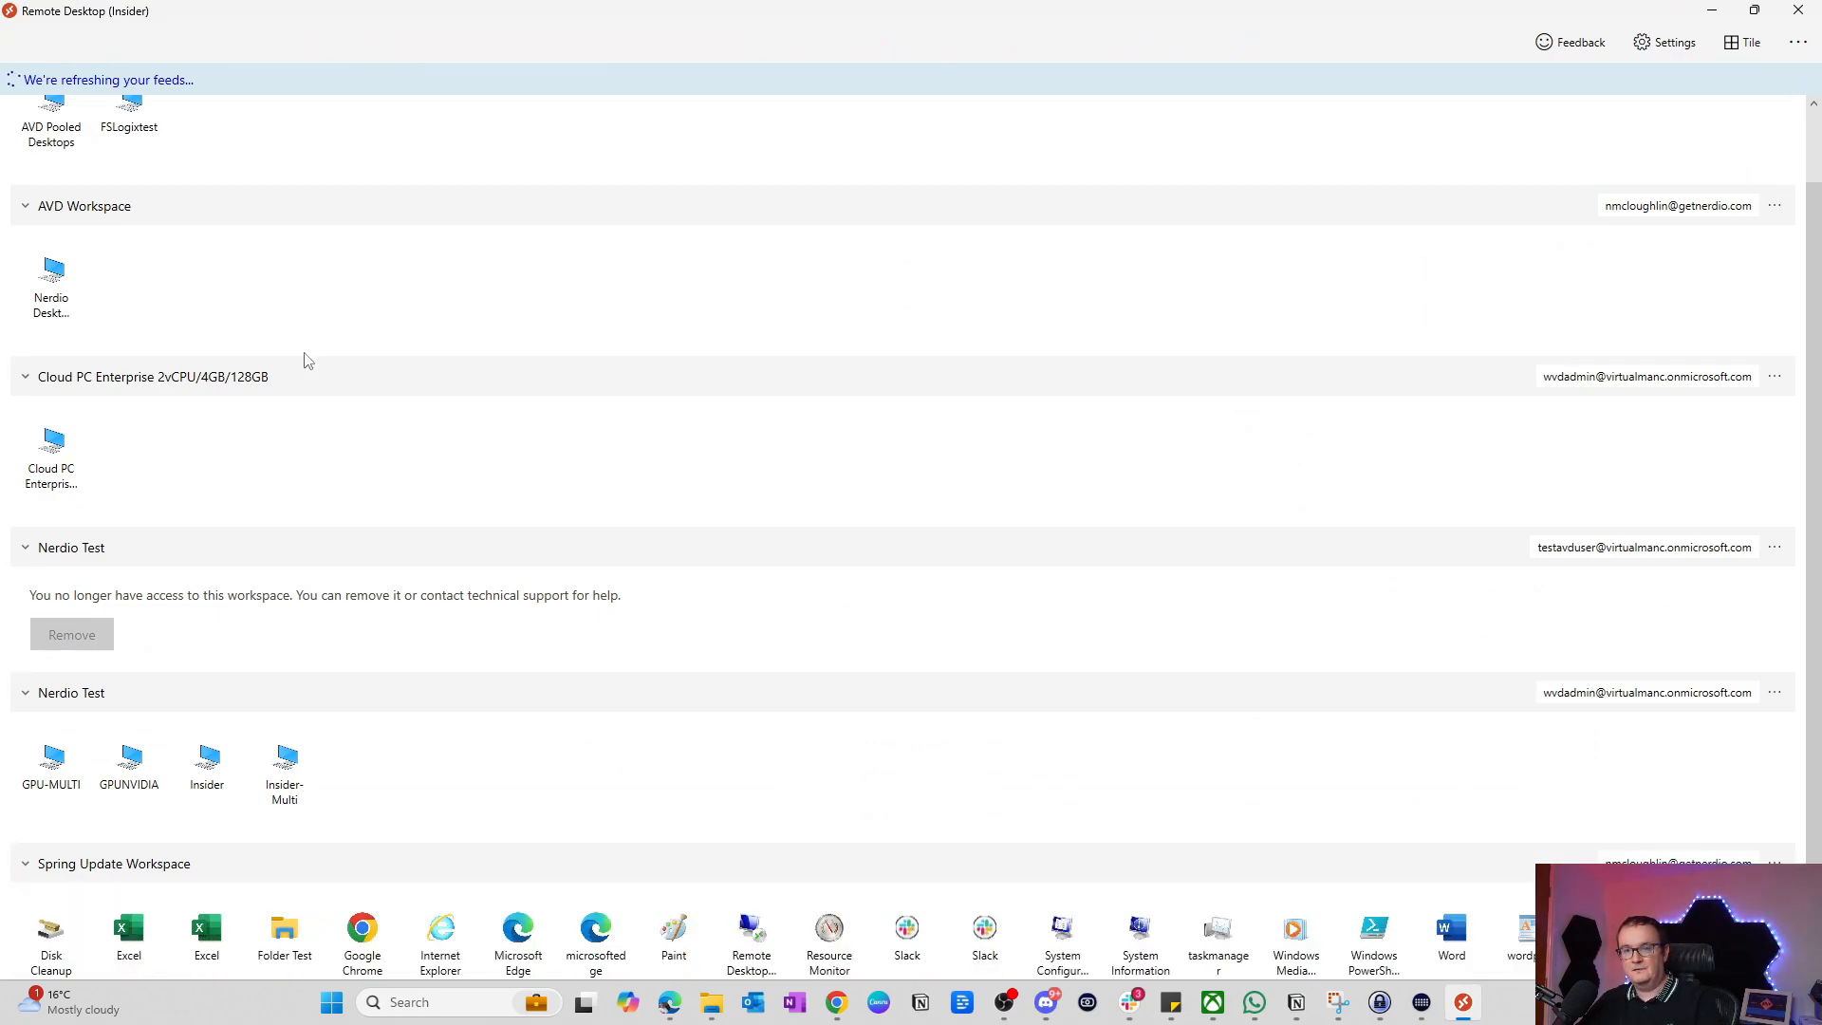
pyautogui.scroll(-2, 308, 361)
pyautogui.scroll(-5, 304, 358)
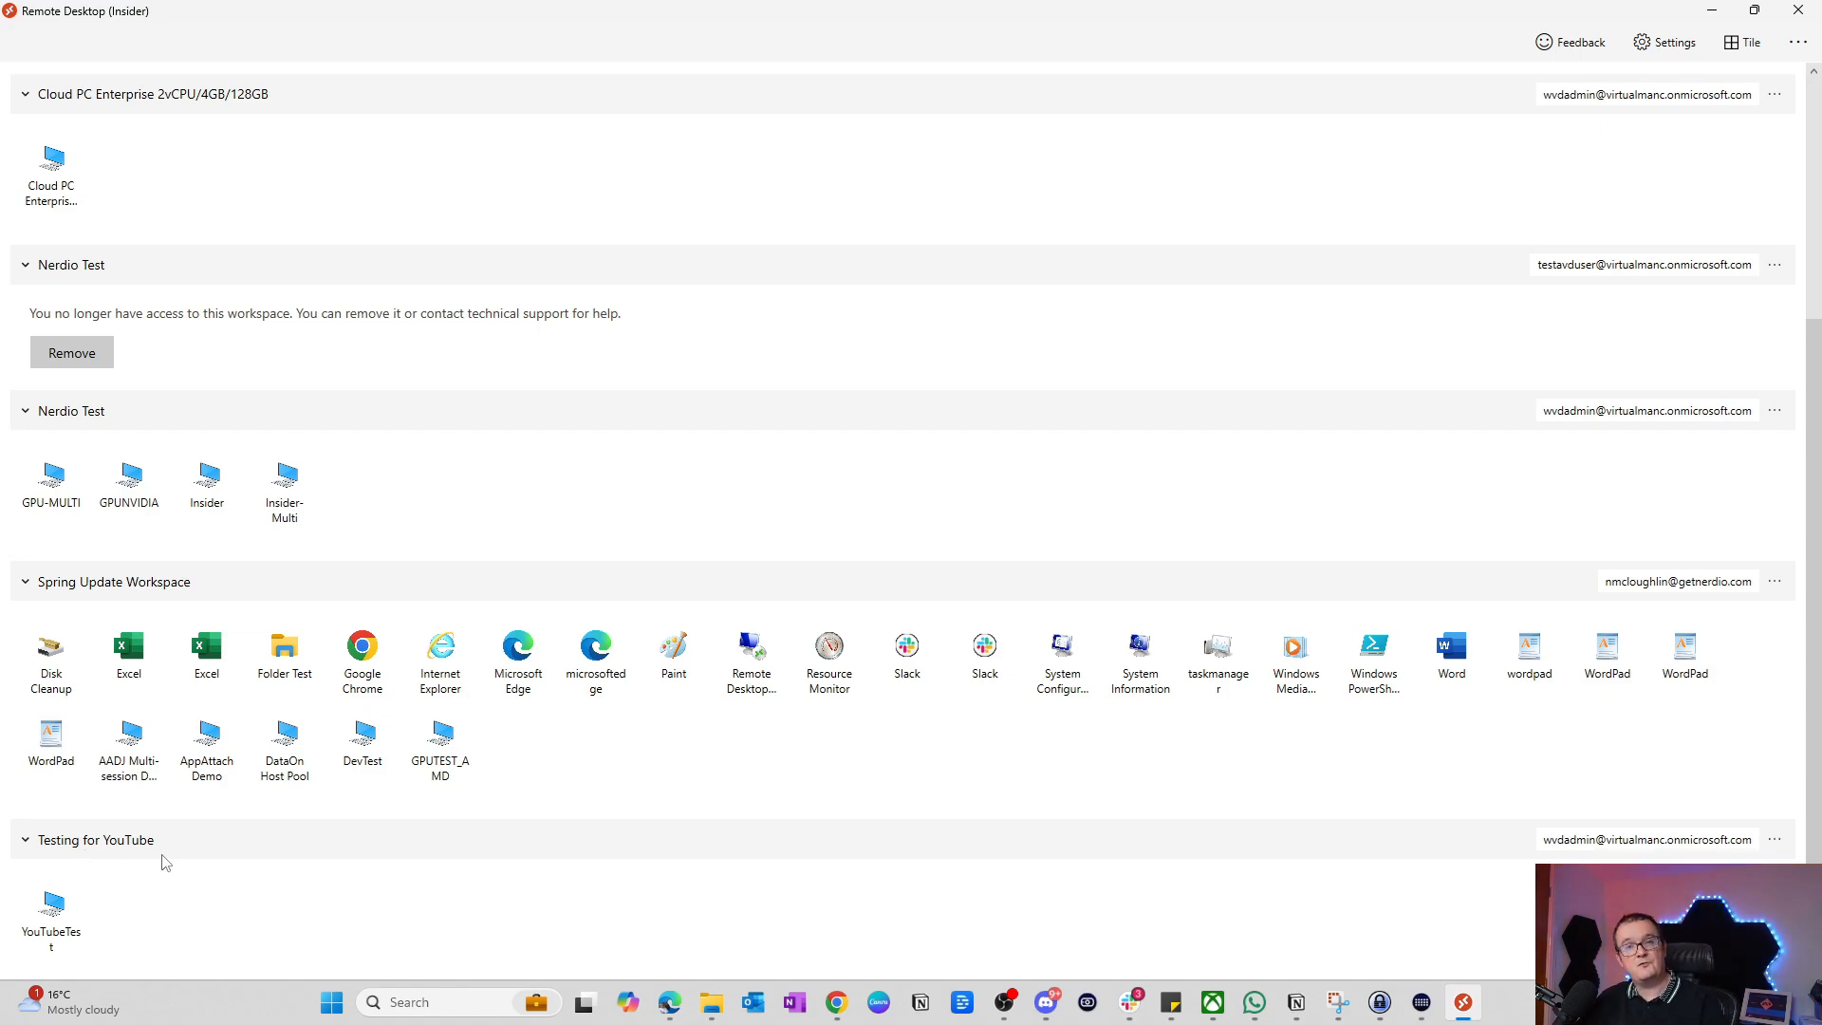
pyautogui.doubleClick(52, 911)
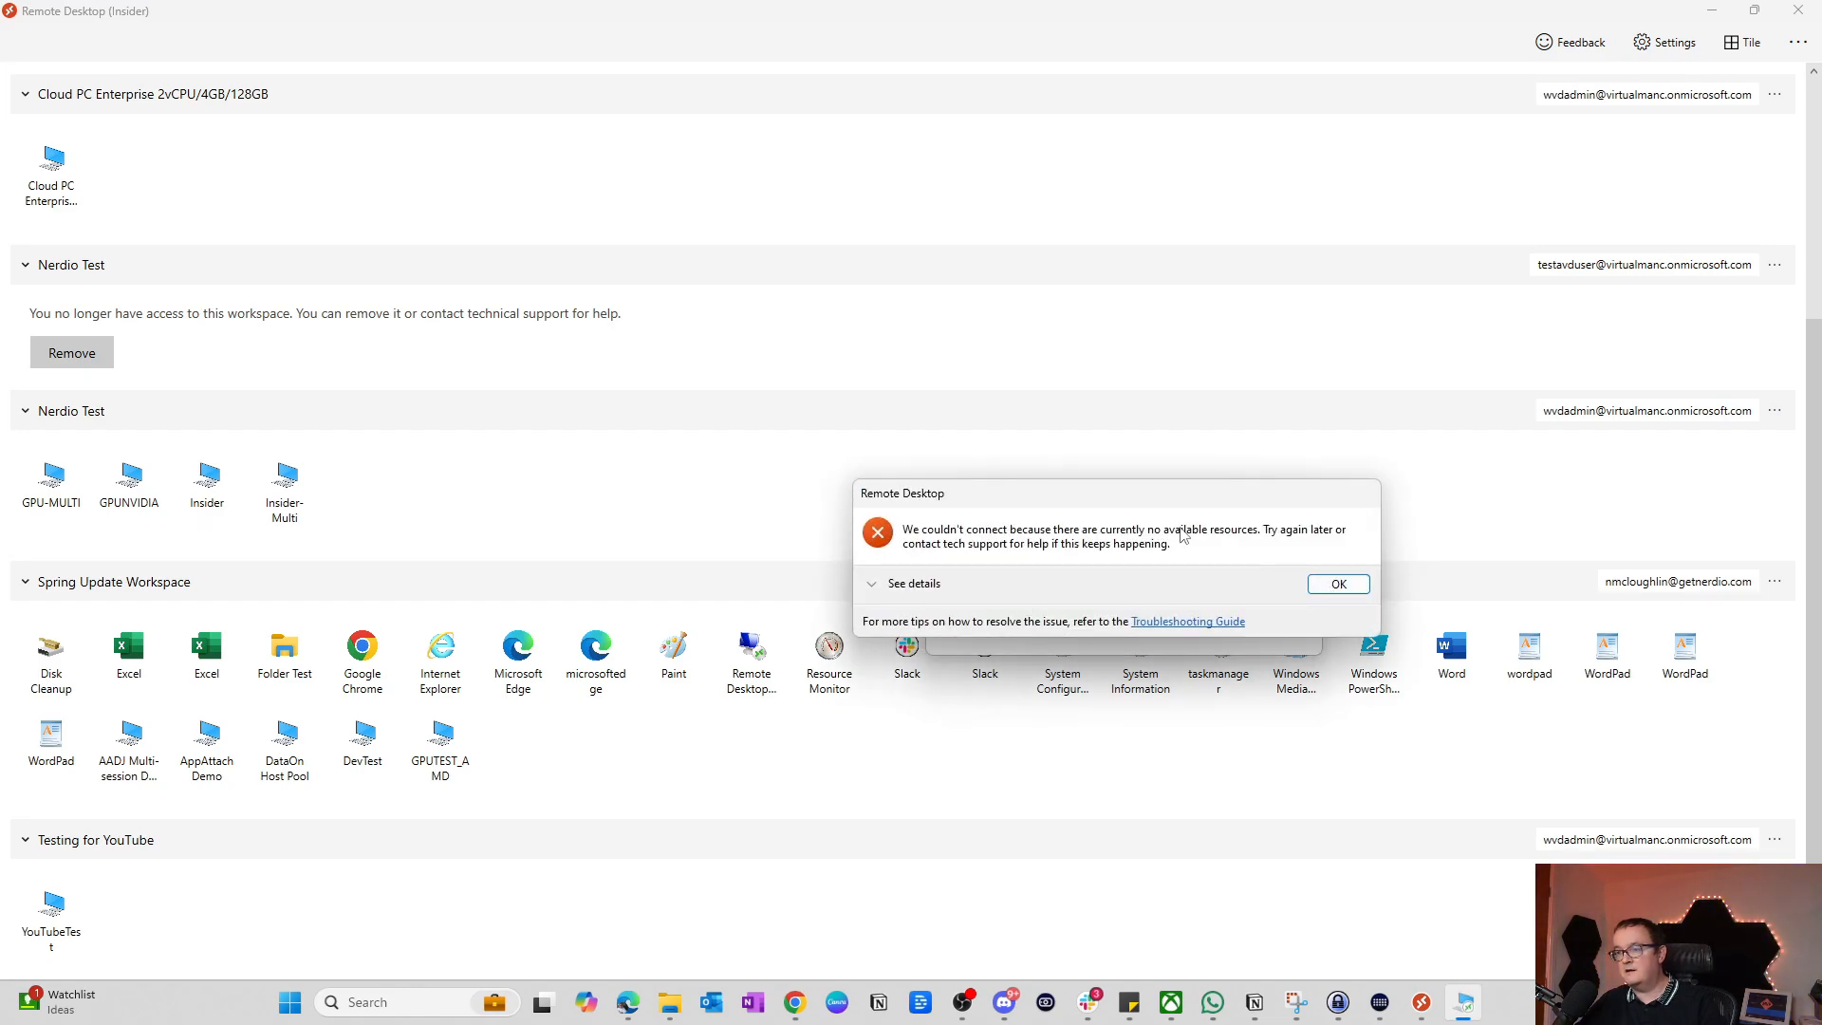
pyautogui.click(1318, 586)
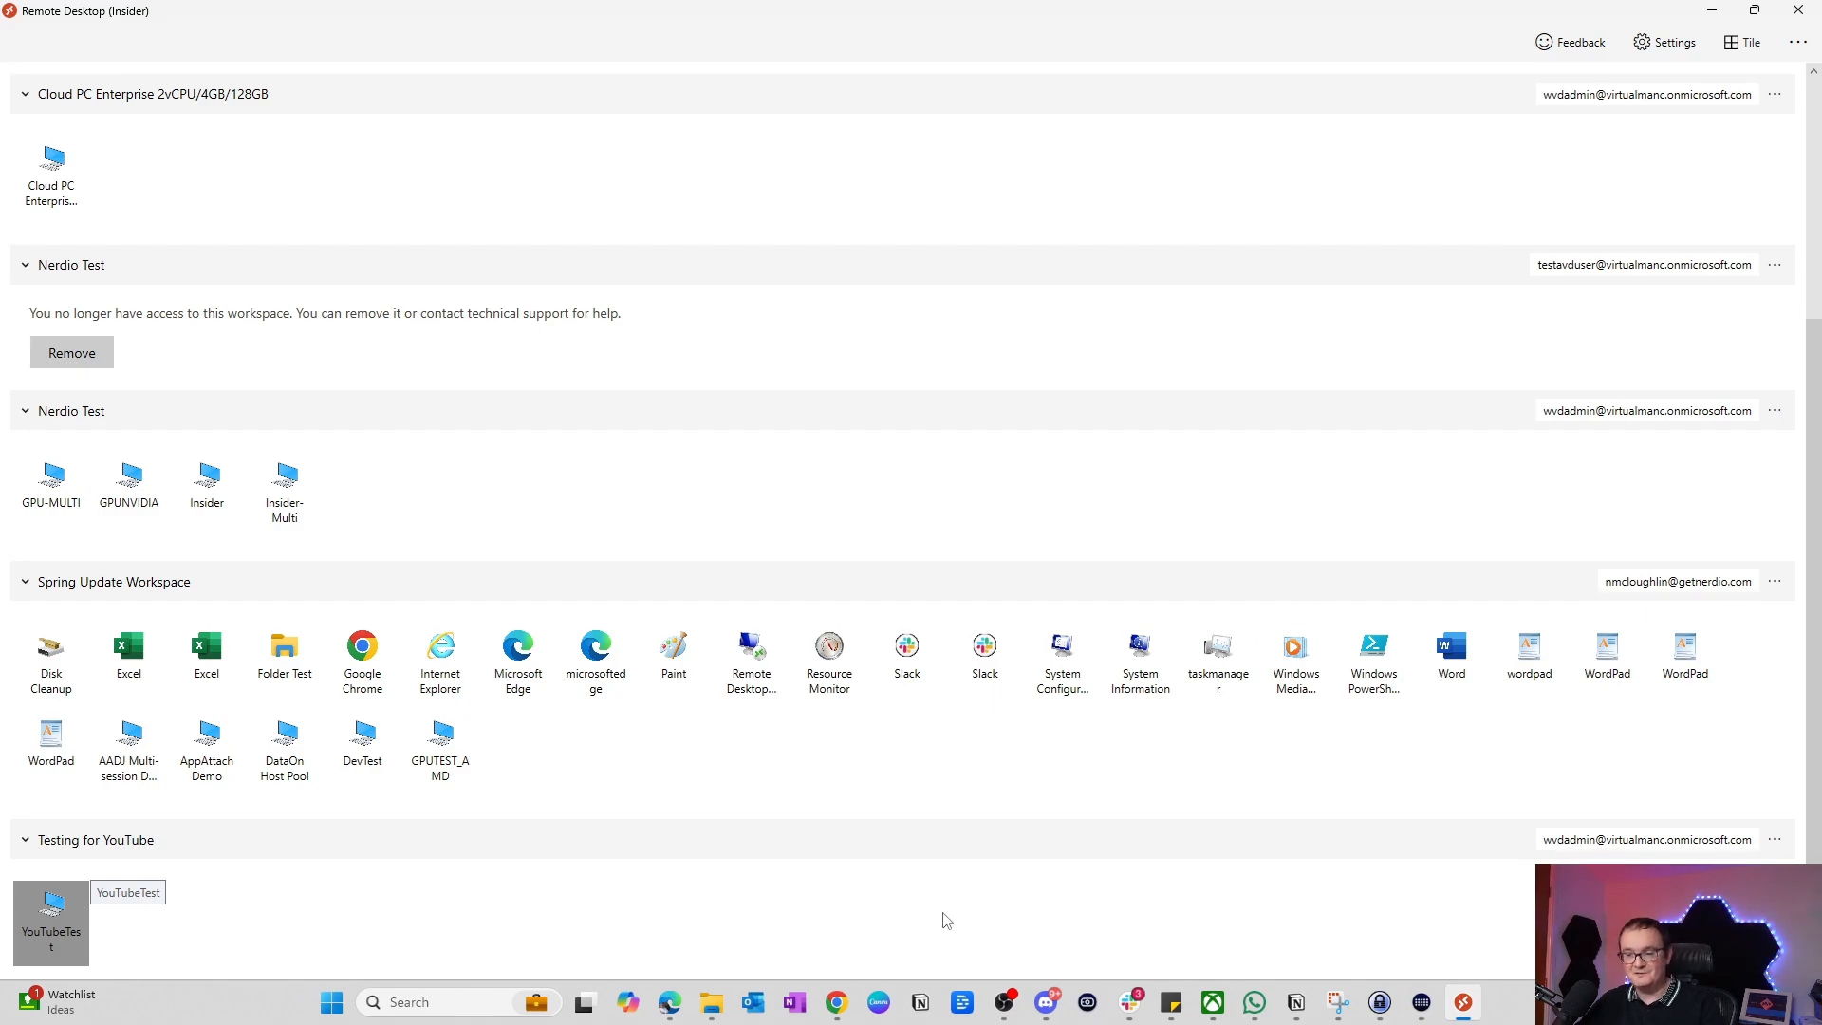
# Step: Back in Nerdio Manager, open the YouTubeTest pool's session hosts and refresh their status
pyautogui.moveTo(668, 997)
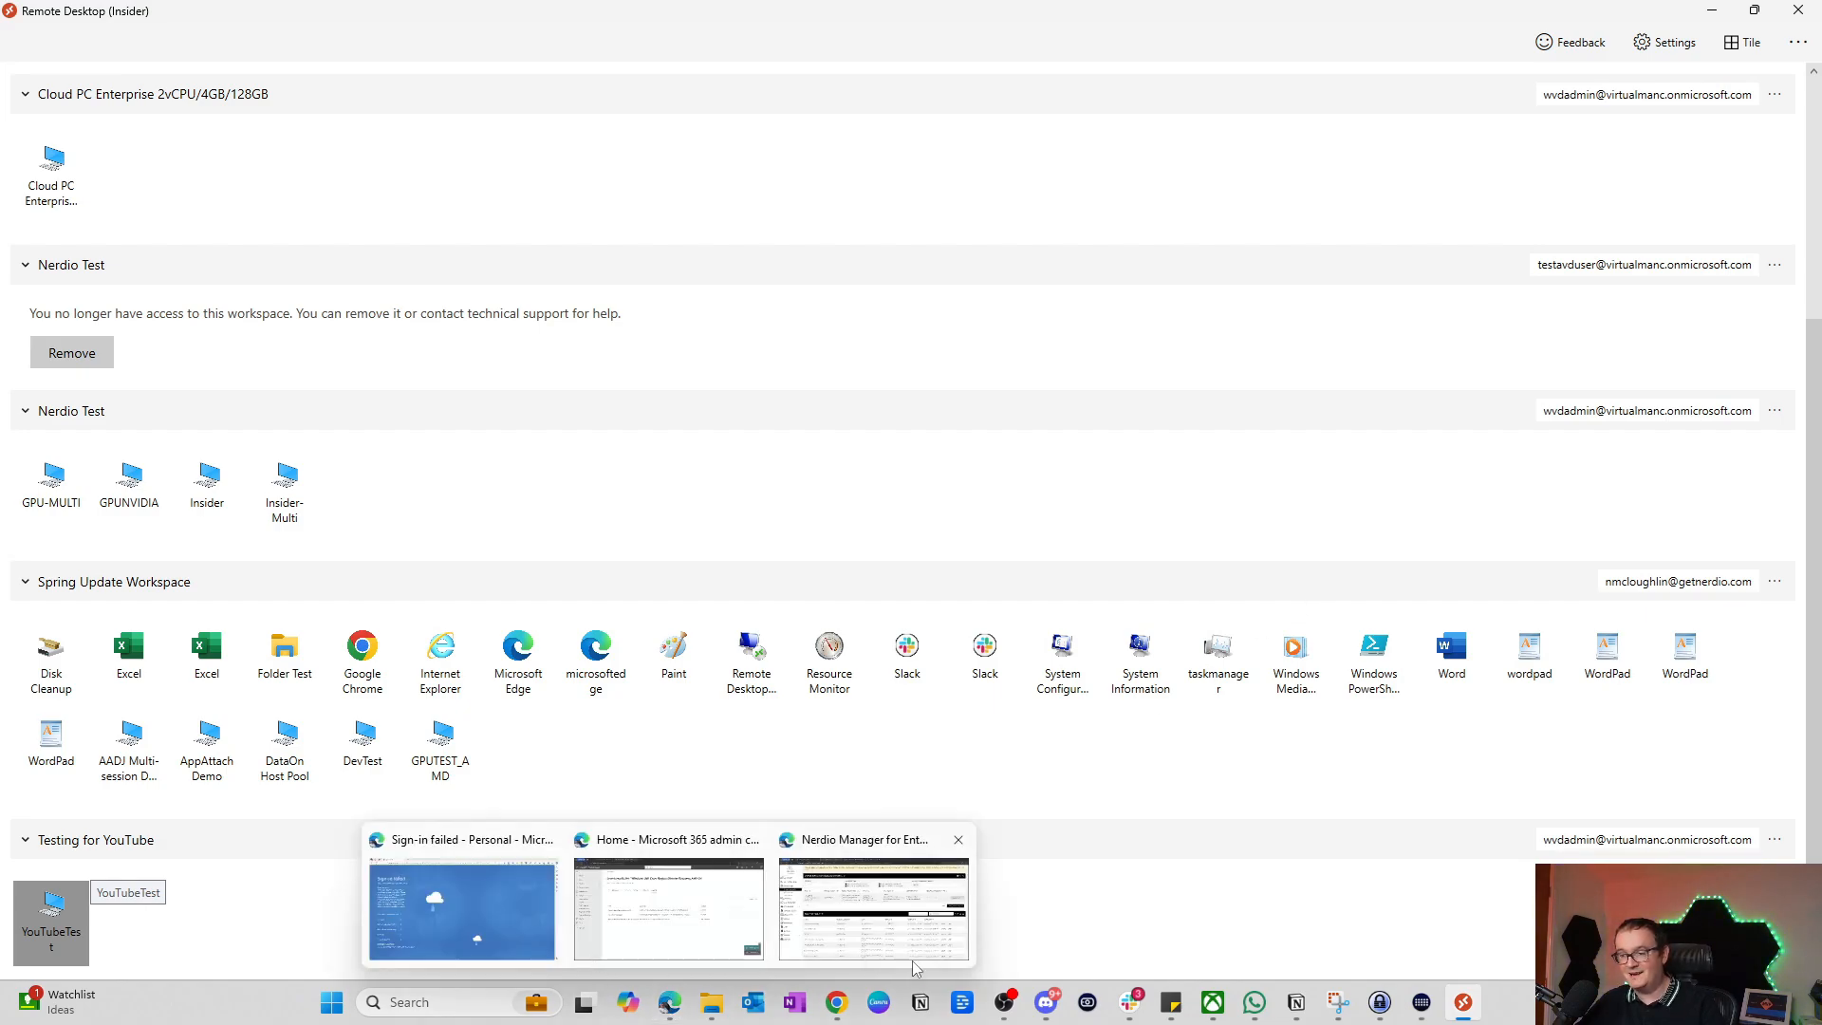
pyautogui.click(897, 930)
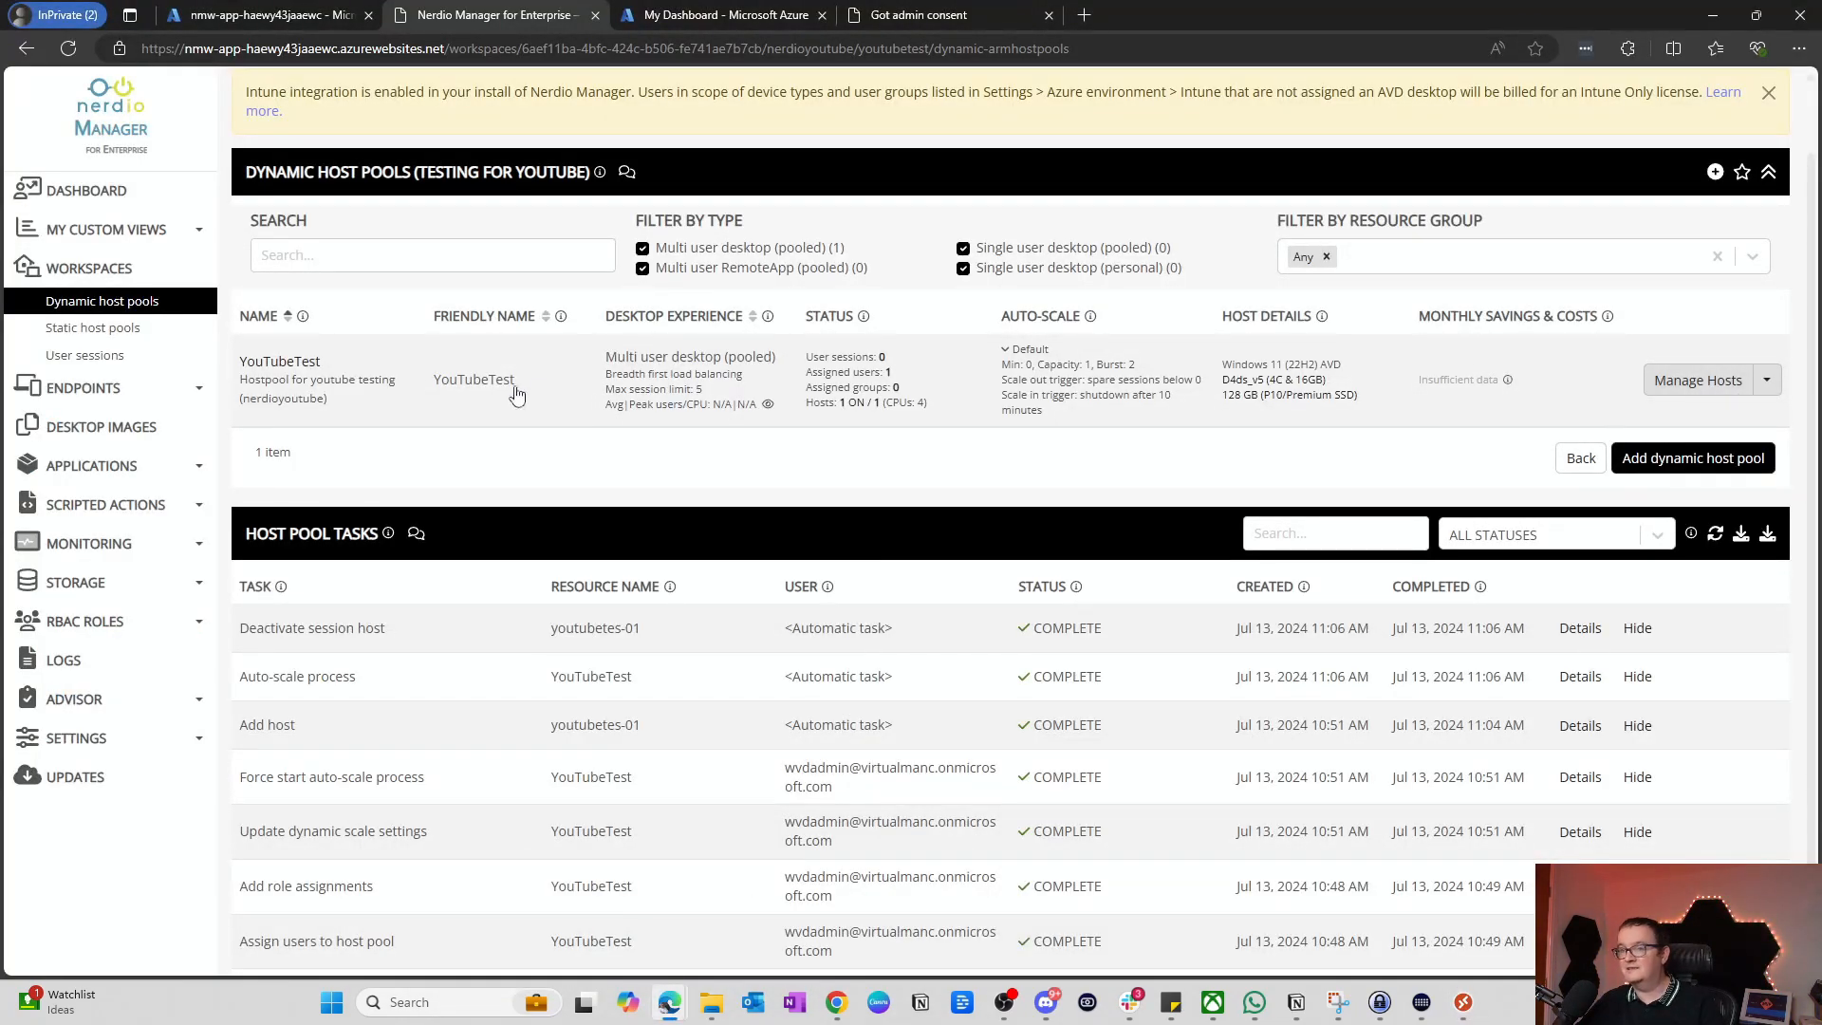
pyautogui.click(303, 365)
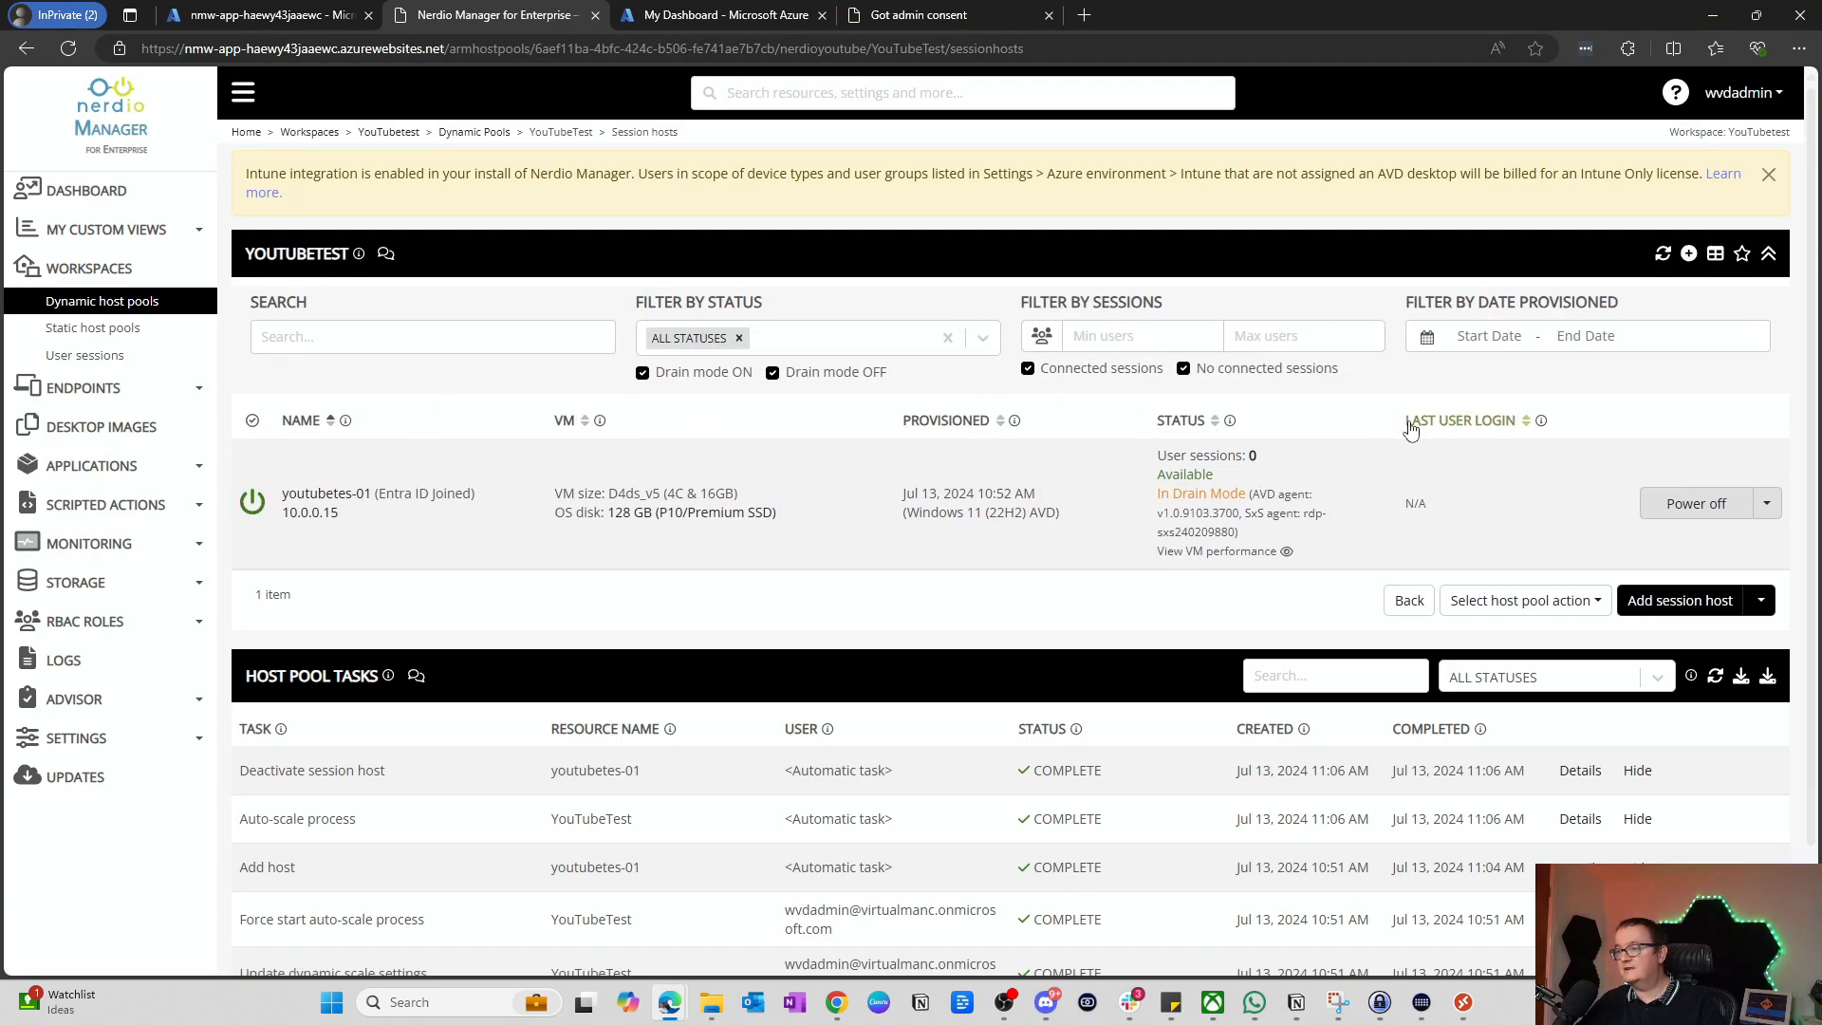
pyautogui.click(1663, 253)
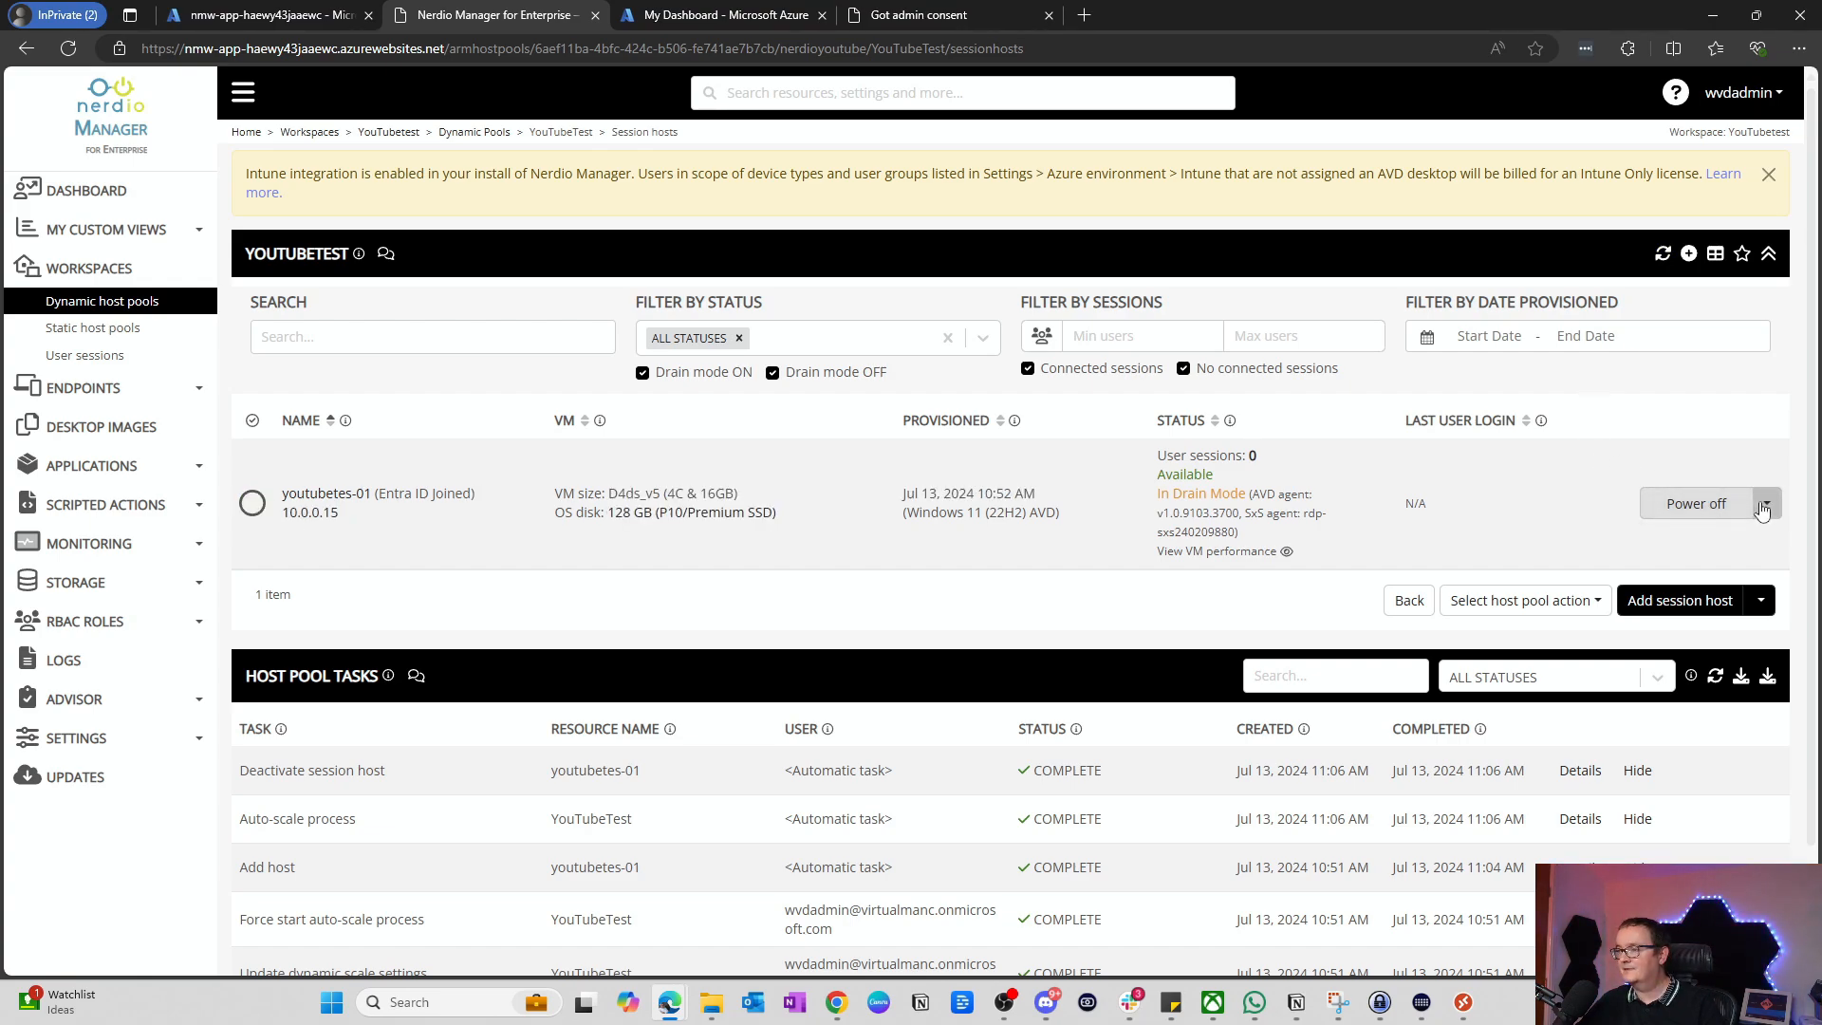
# Step: Run Activate on youtubetes-01 to take it out of drain mode, then return to Remote Desktop
pyautogui.click(1766, 505)
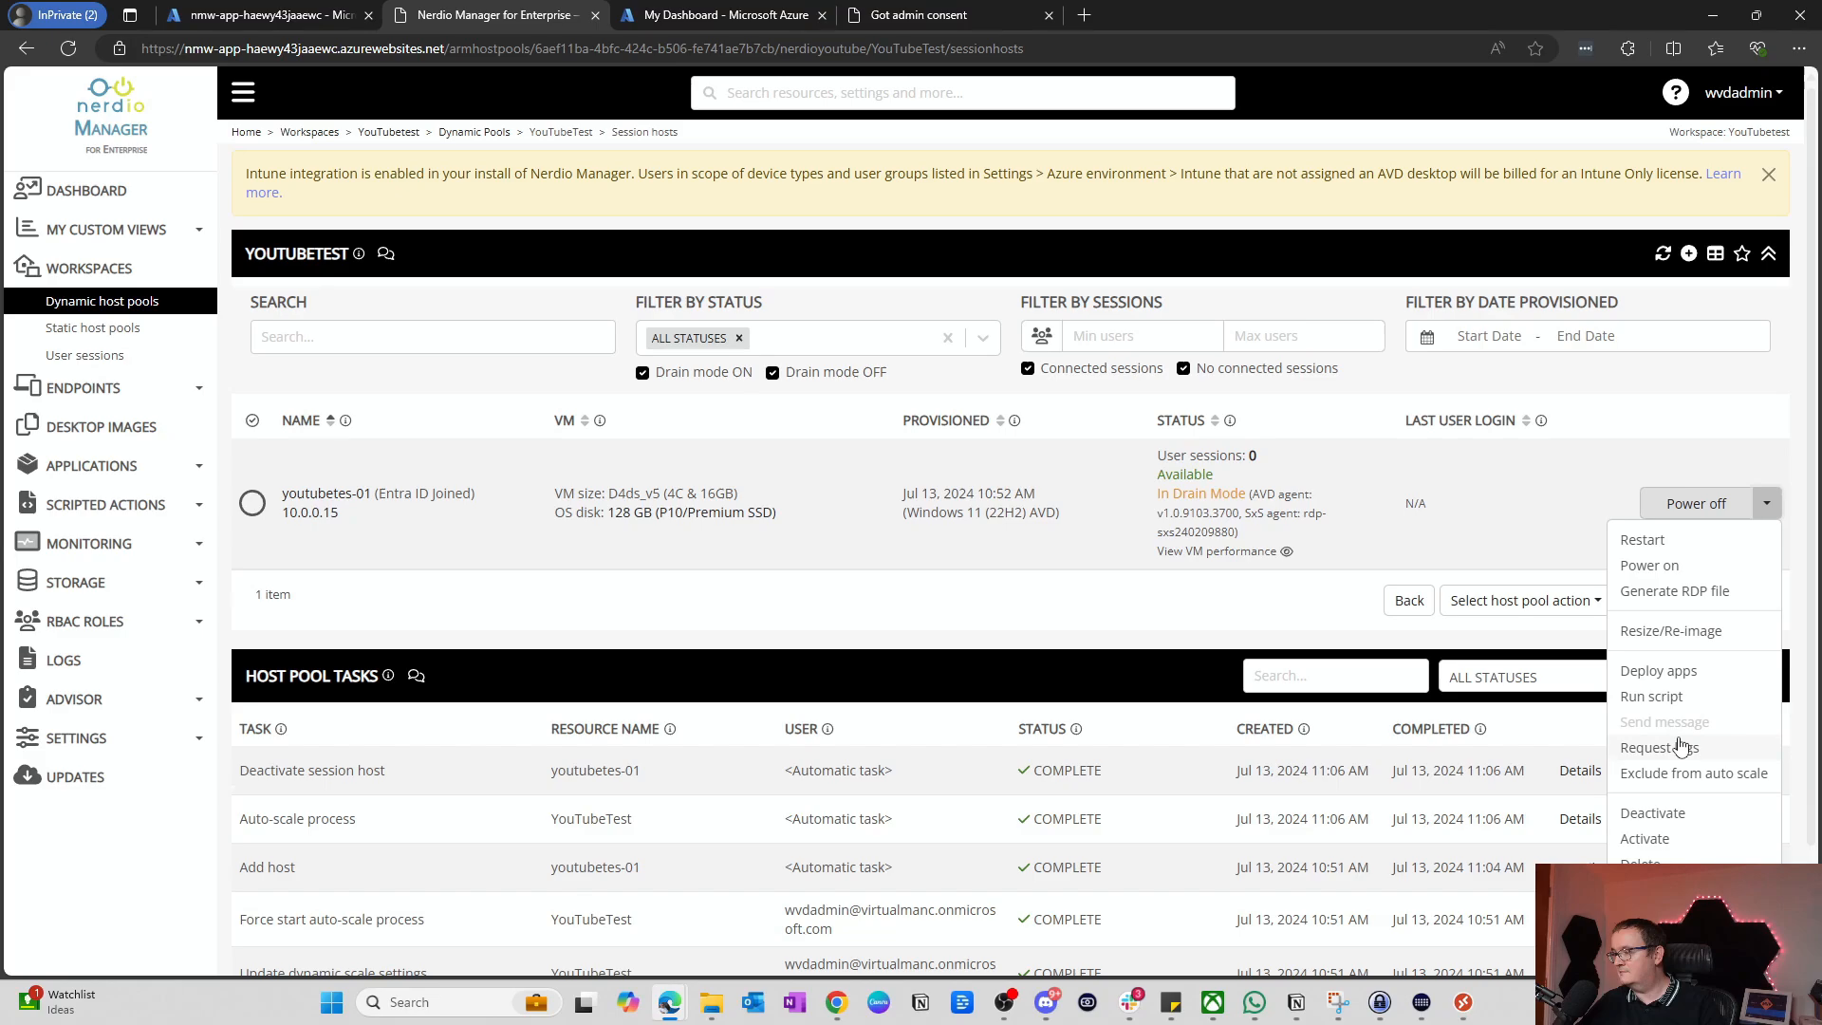
pyautogui.click(1659, 843)
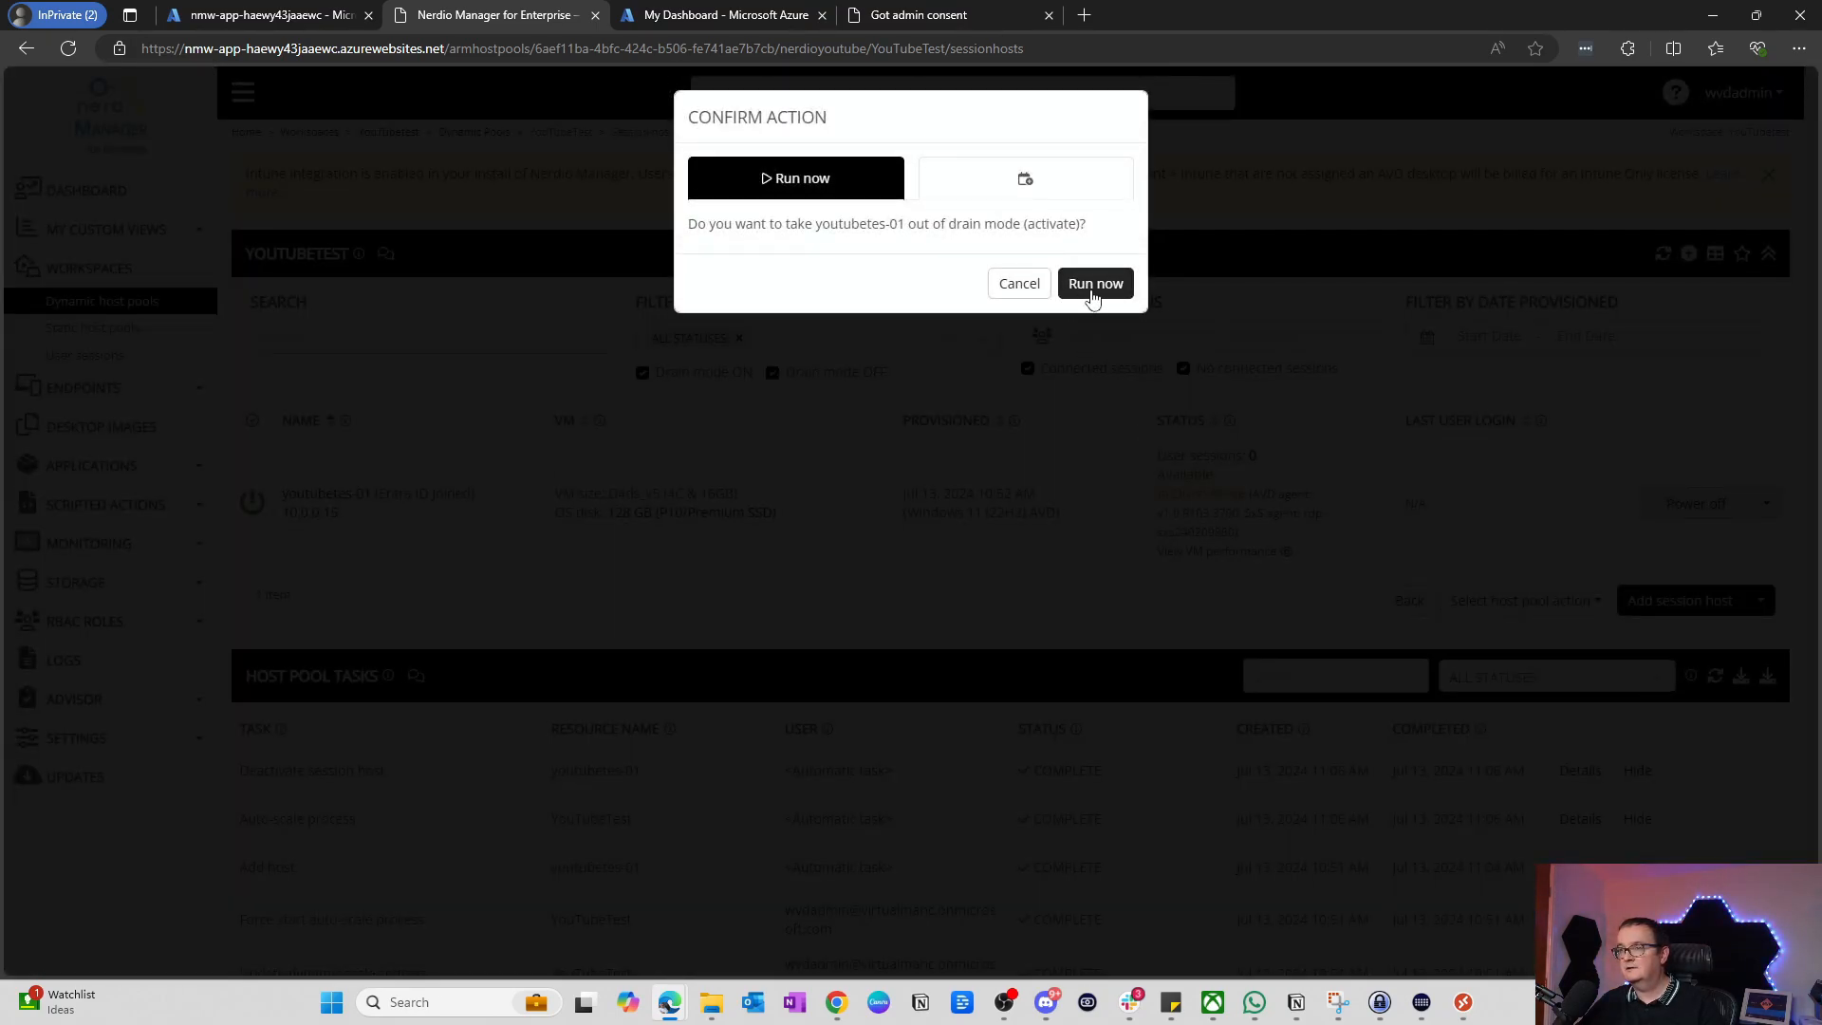
pyautogui.click(1091, 289)
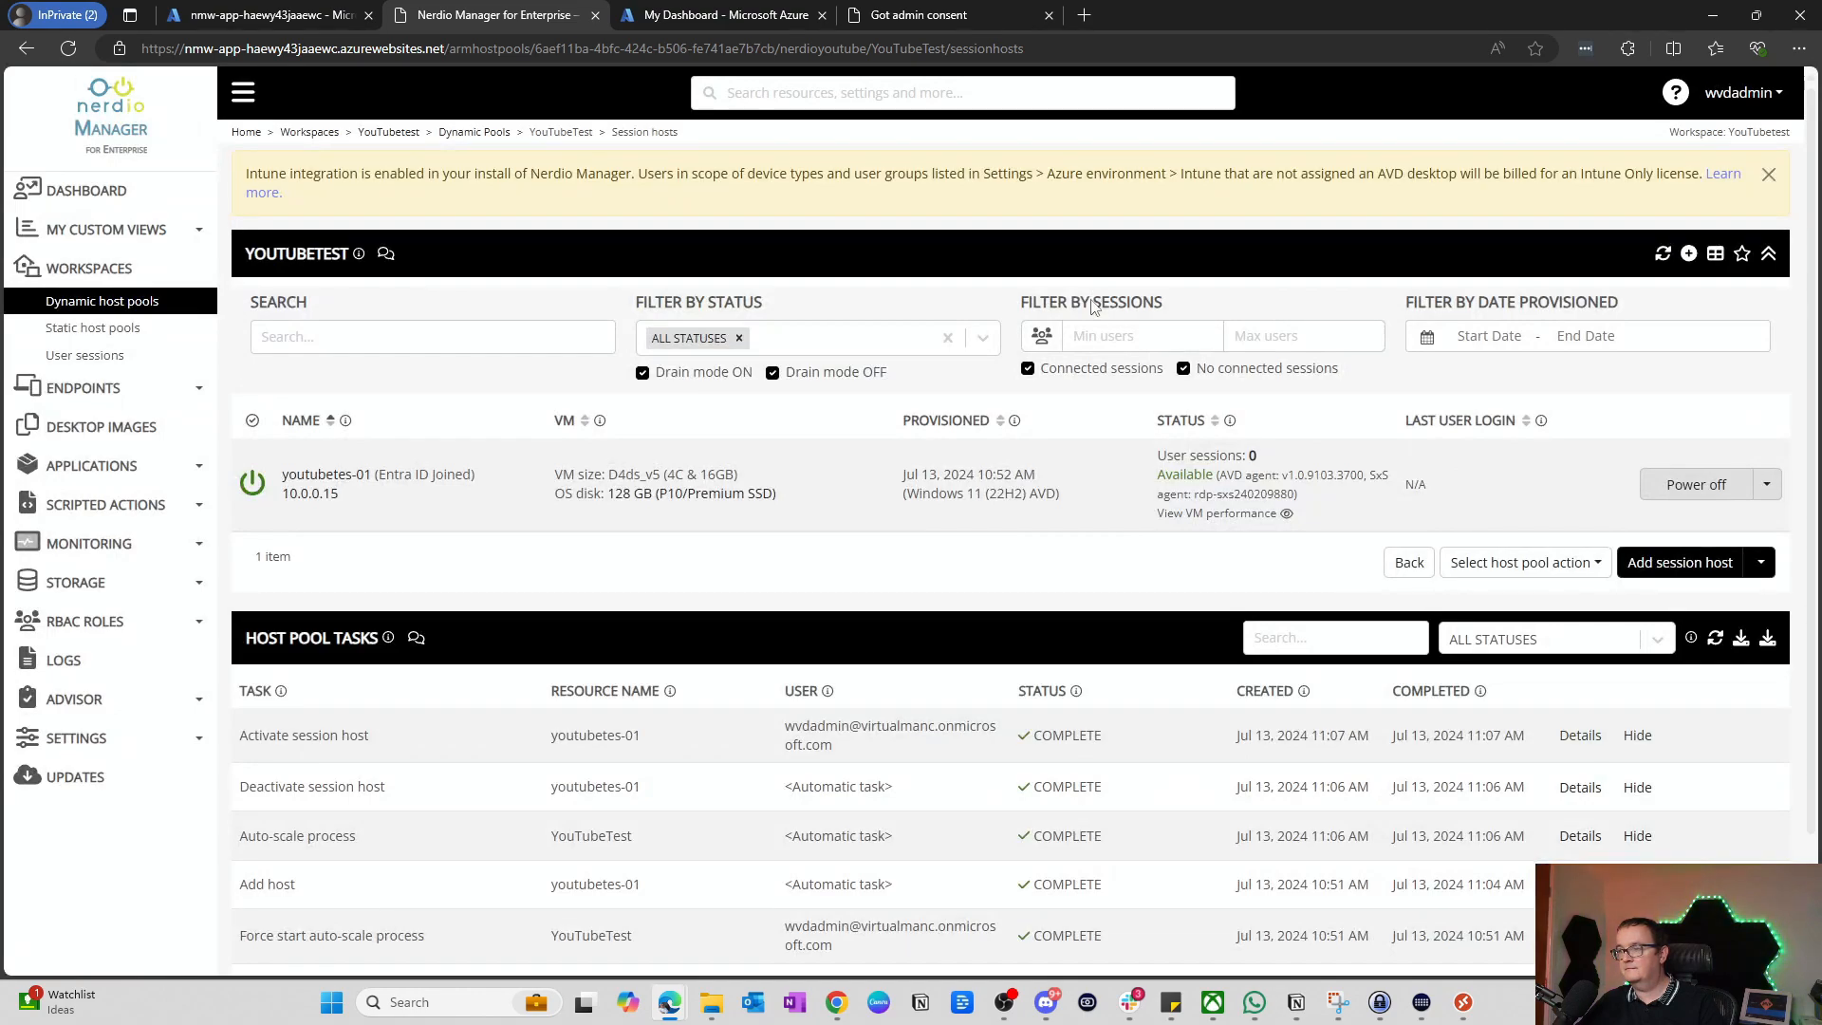
pyautogui.click(1463, 1002)
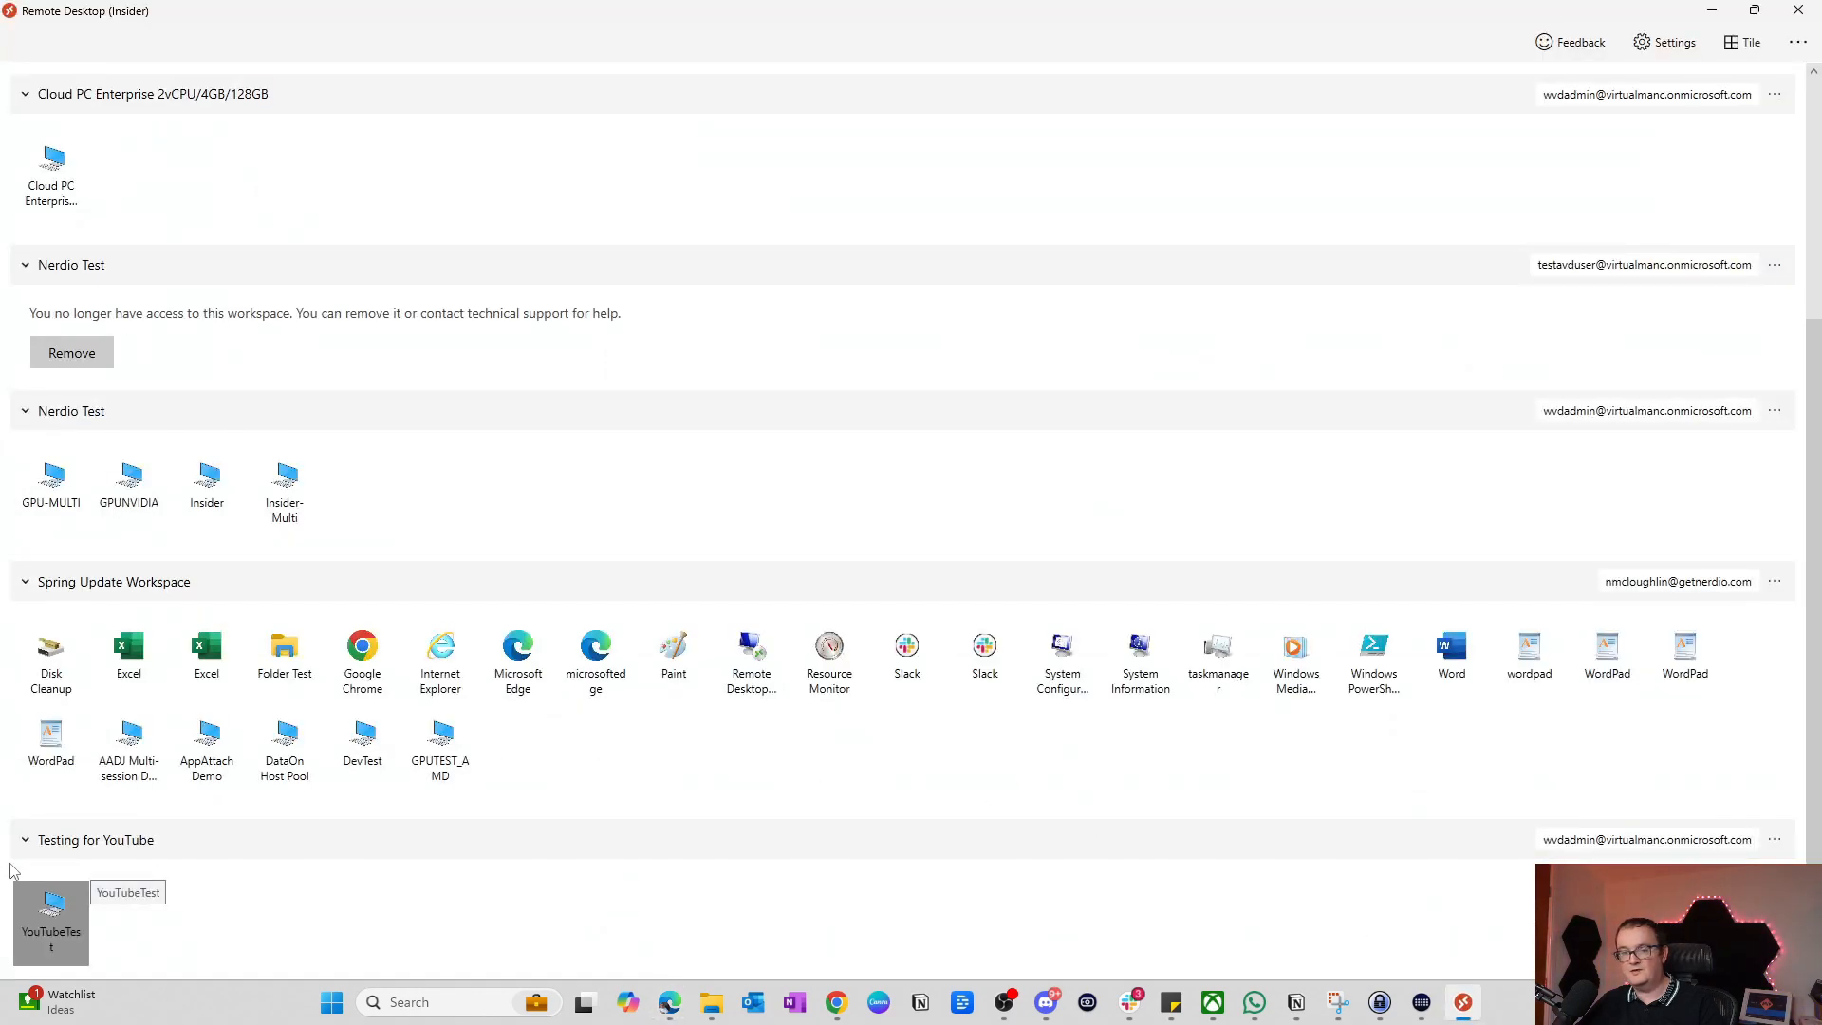
# Step: Reconnect to the YouTubeTest desktop and sign in with the account password
pyautogui.doubleClick(44, 923)
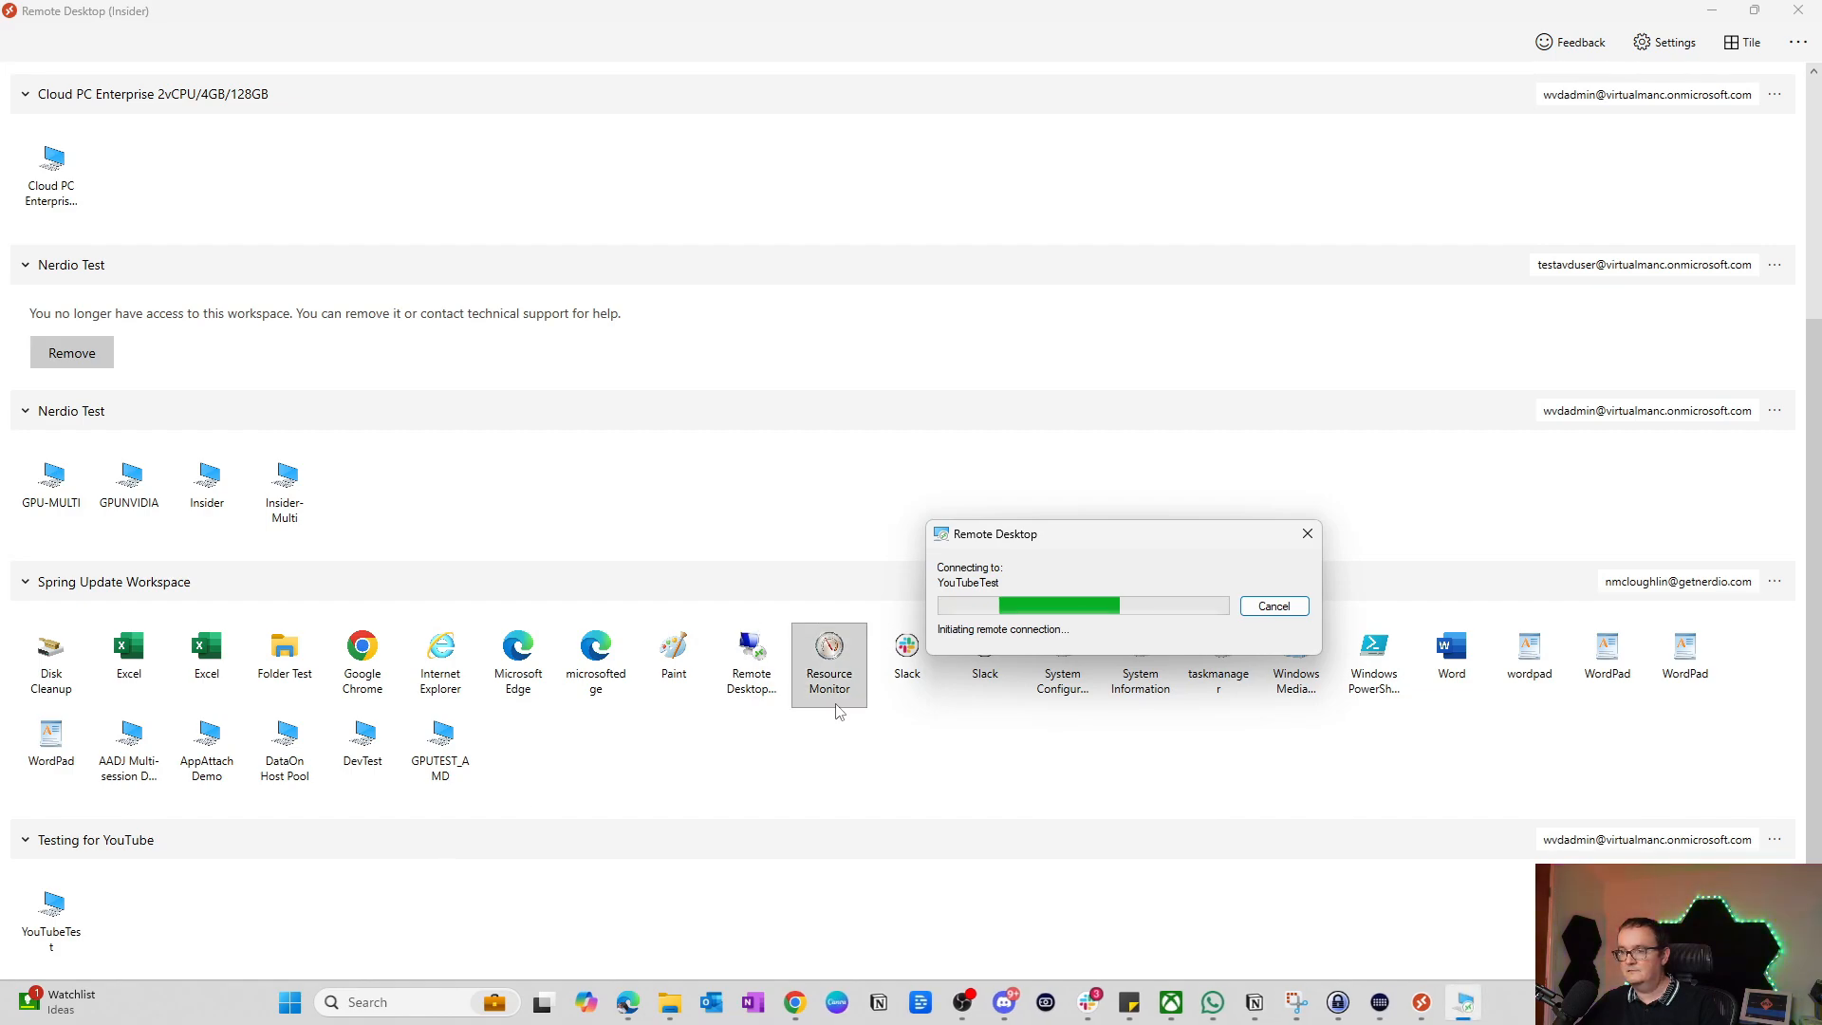
pyautogui.press('capslock')
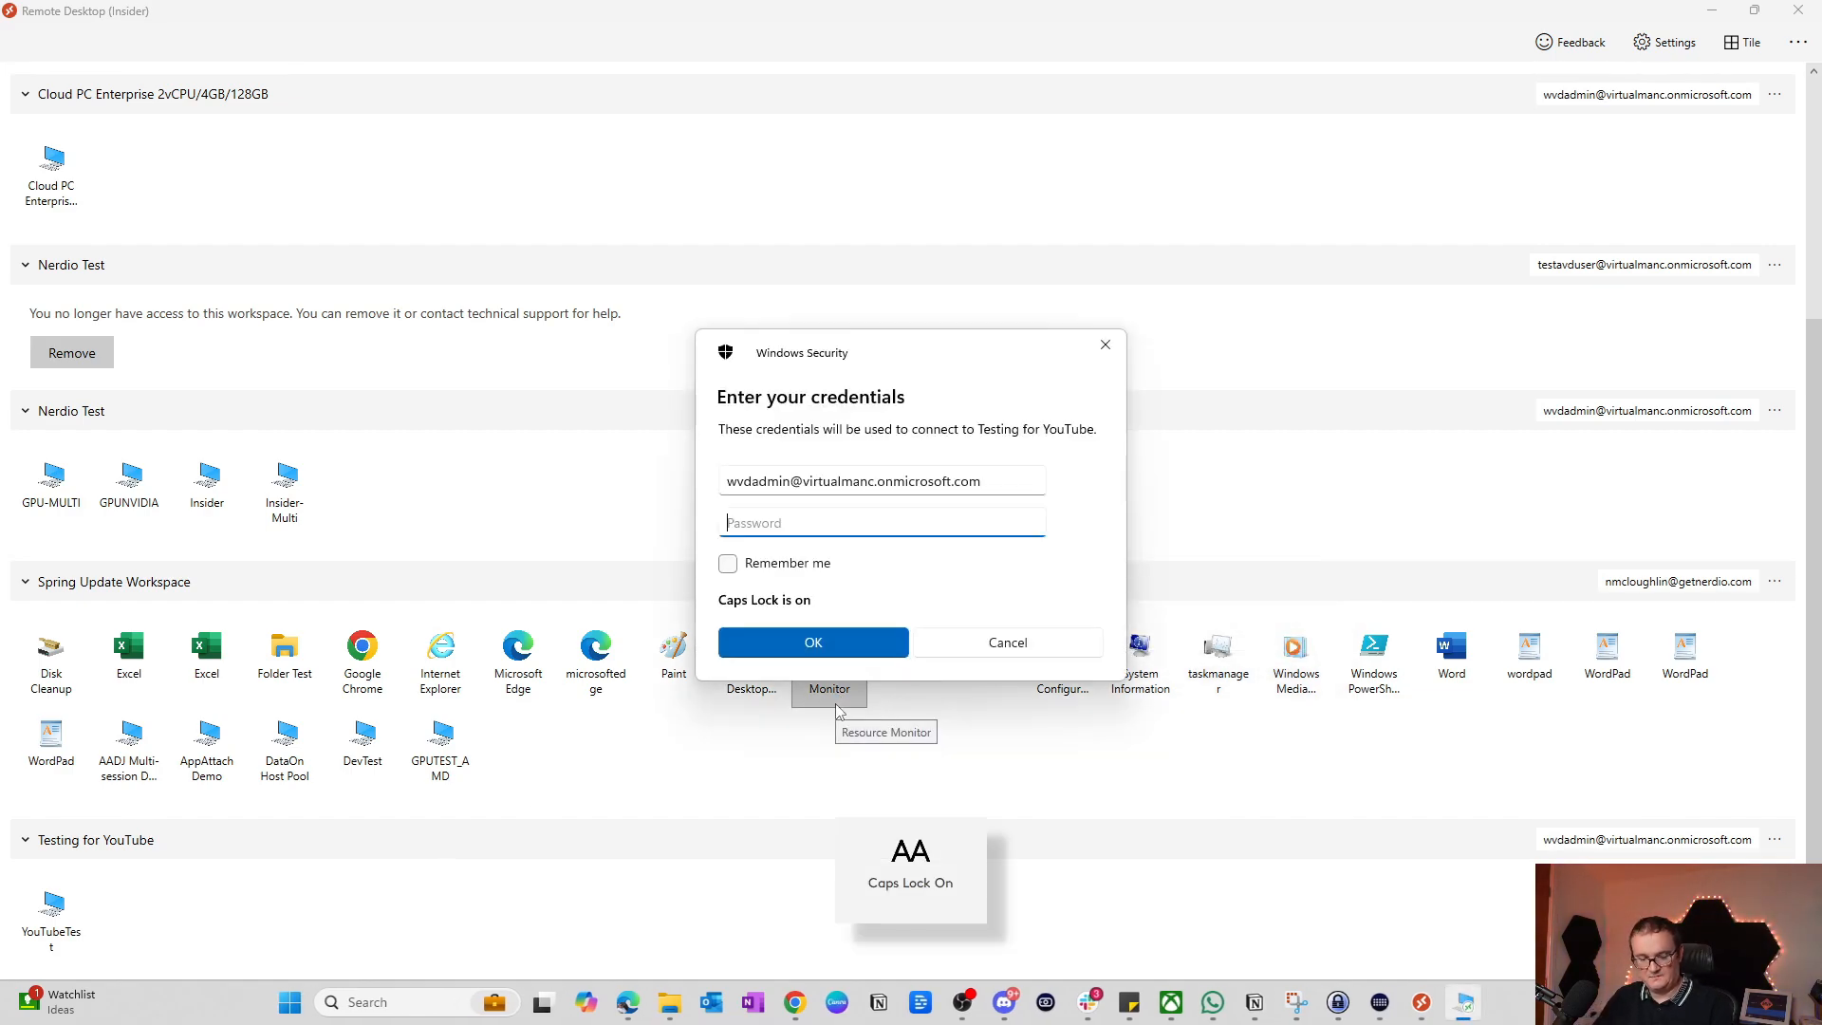
pyautogui.write('P')
pyautogui.press('capslock')
pyautogui.write('a')
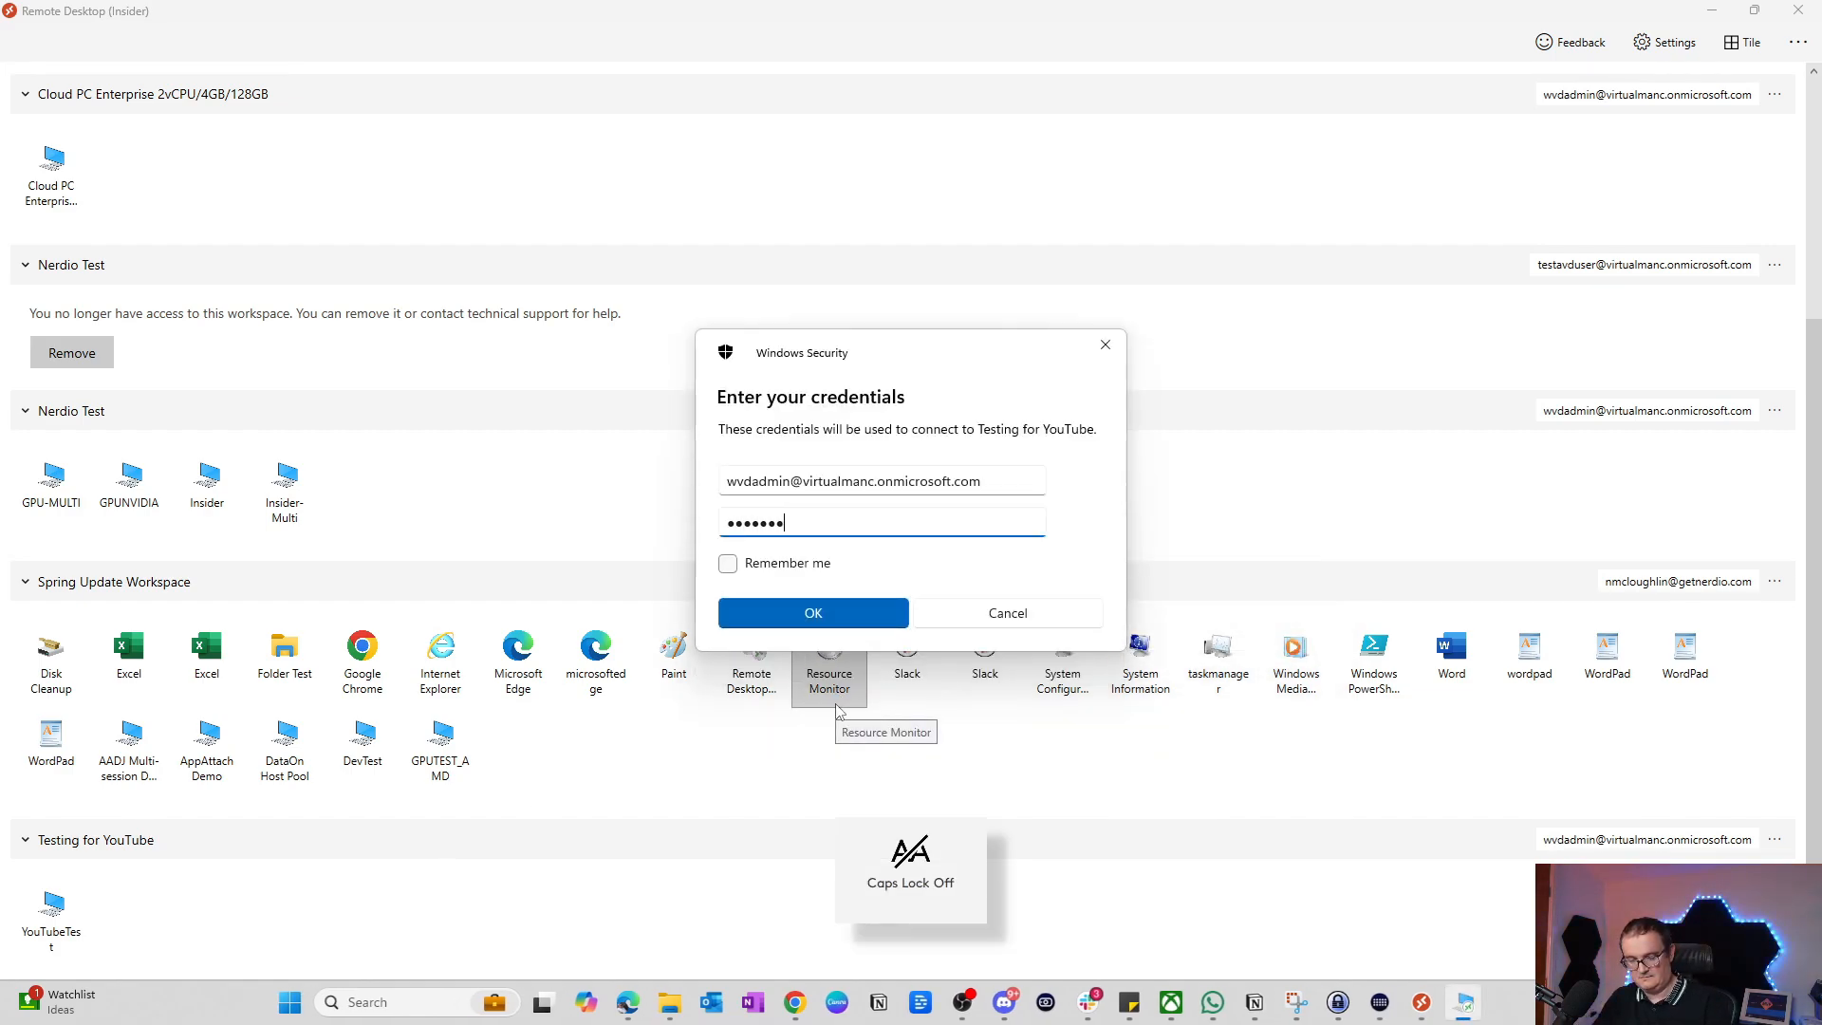
pyautogui.write('••••••••')
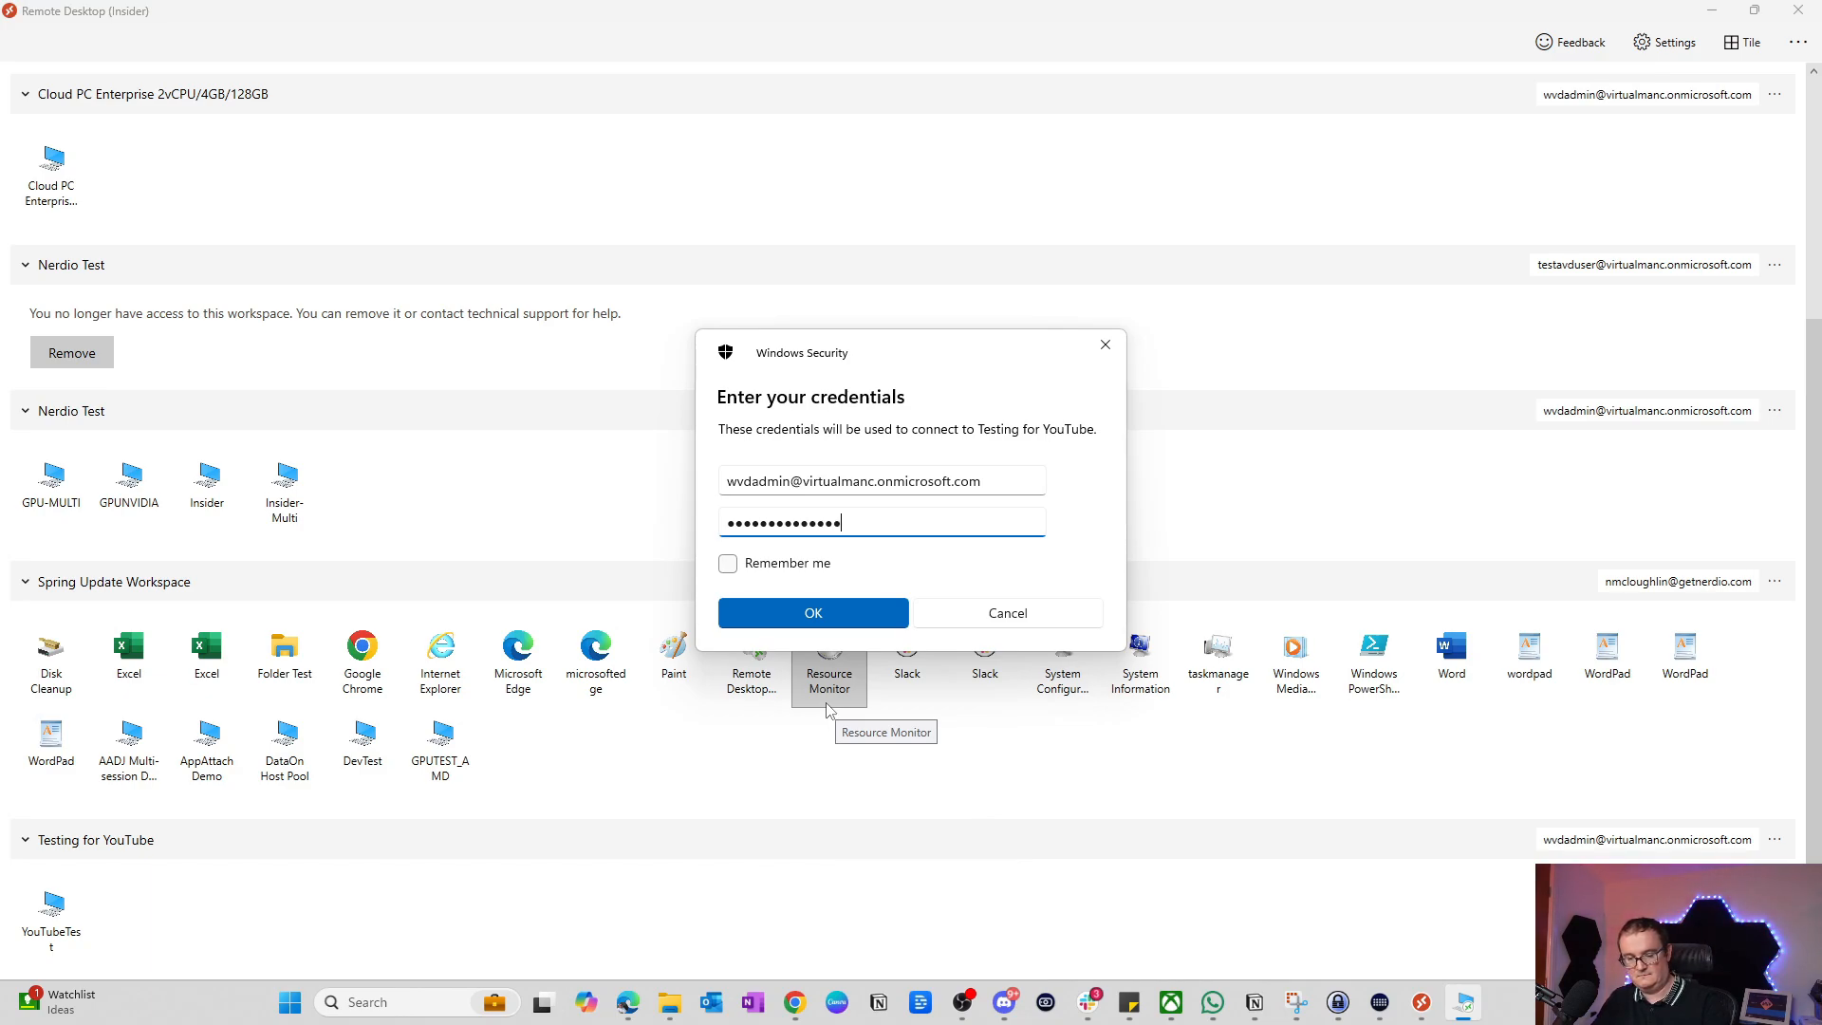
pyautogui.write('•')
pyautogui.press('Return')
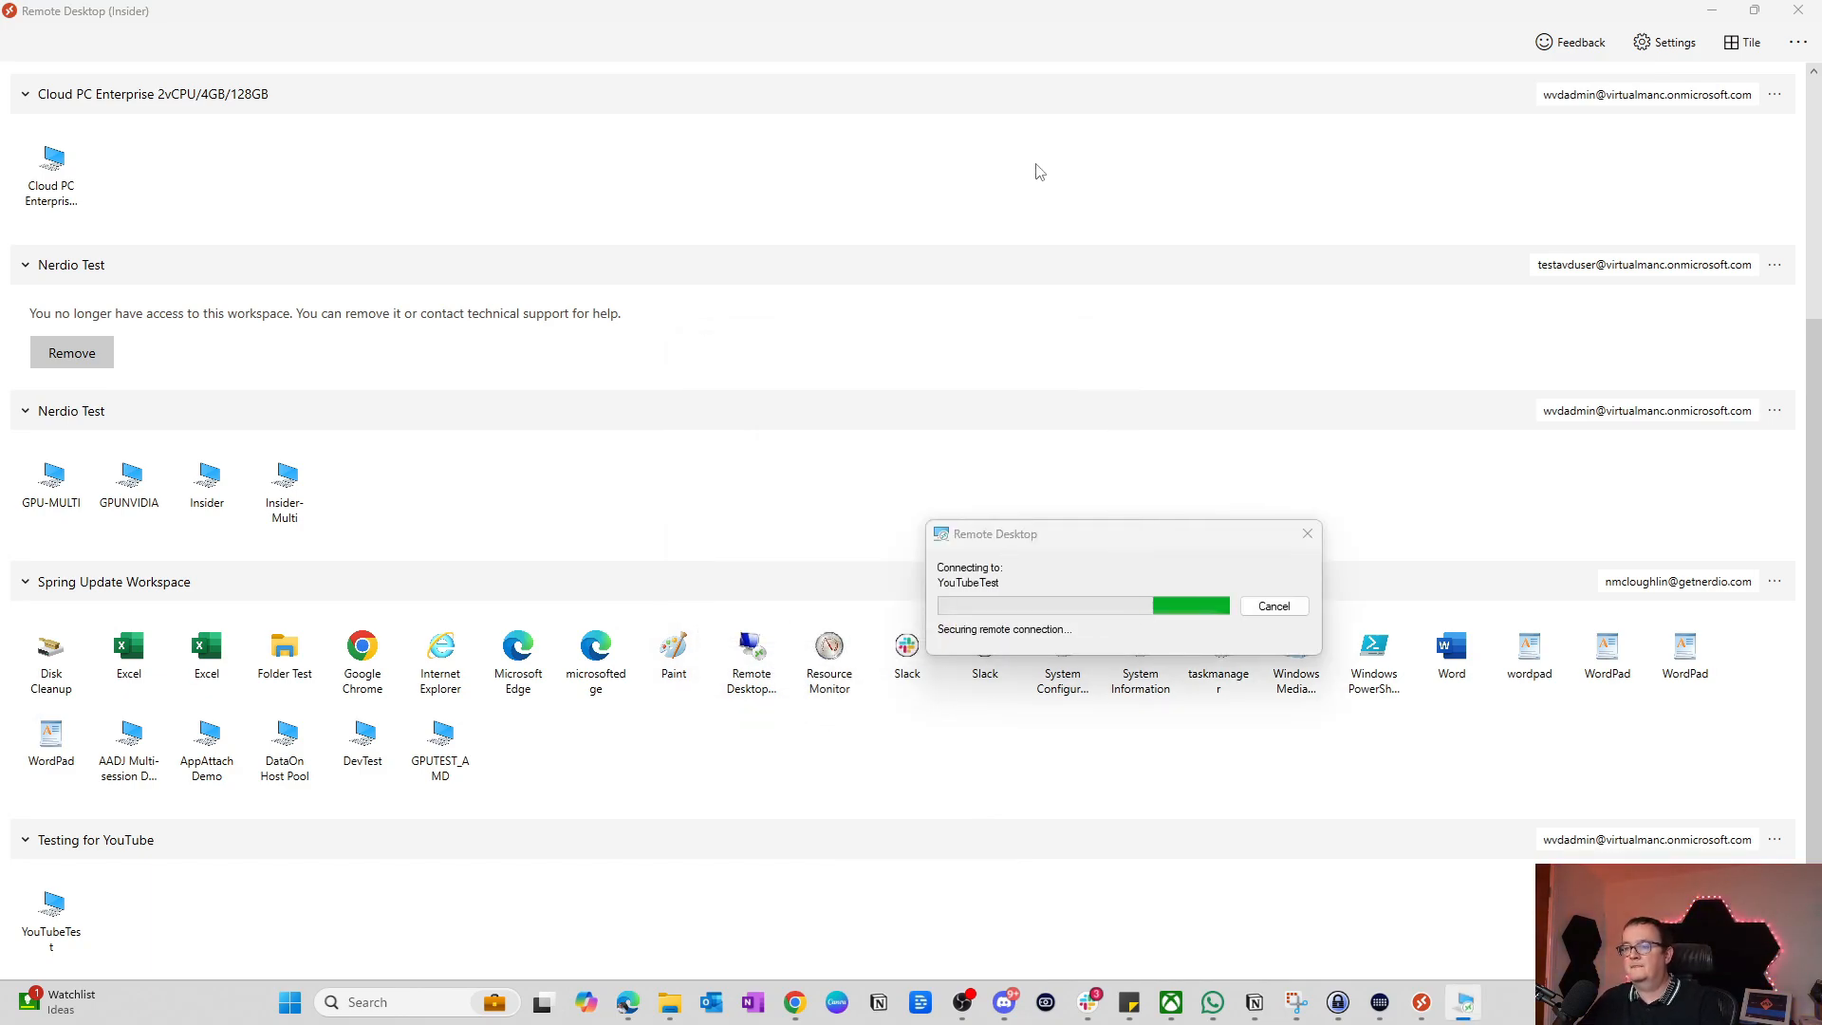